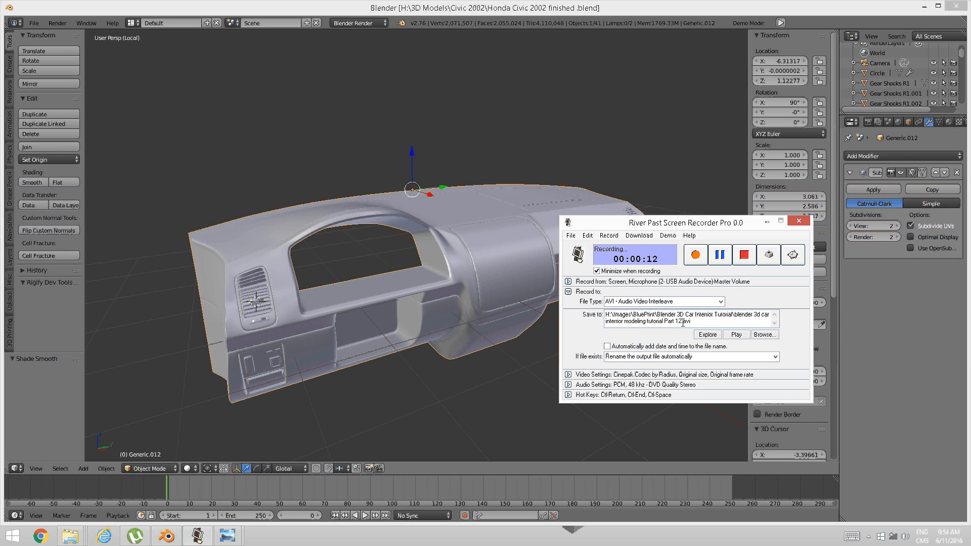
- Examine the finished dashboard model from both ends, around the air vents and beneath the centre section
{"action": "left_click", "coordinate": [767, 221]}
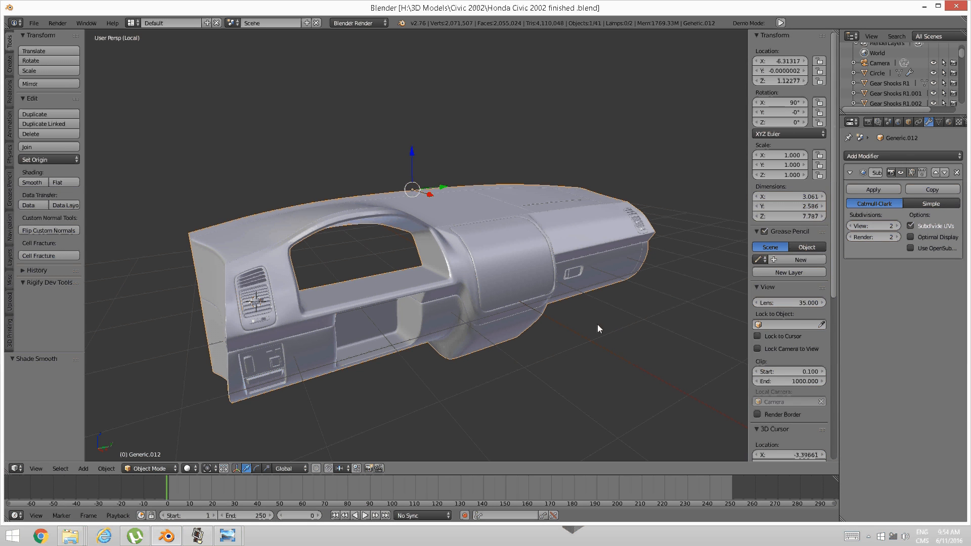
{"action": "mouse_move", "coordinate": [542, 319]}
{"action": "middle_mouse_down"}
{"action": "mouse_move", "coordinate": [500, 314]}
{"action": "mouse_move", "coordinate": [504, 303]}
{"action": "mouse_move", "coordinate": [493, 299]}
{"action": "mouse_move", "coordinate": [545, 314]}
{"action": "middle_mouse_up"}
{"action": "scroll", "coordinate": [447, 320], "scroll_direction": "up", "scroll_amount": 2}
{"action": "scroll", "coordinate": [447, 320], "scroll_direction": "down", "scroll_amount": 1}
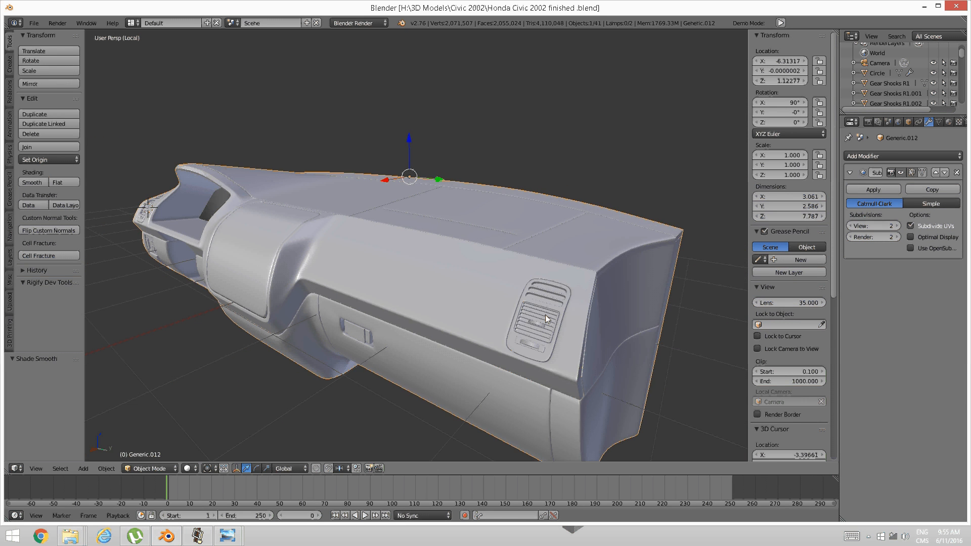
{"action": "scroll", "coordinate": [545, 314], "scroll_direction": "up", "scroll_amount": 3}
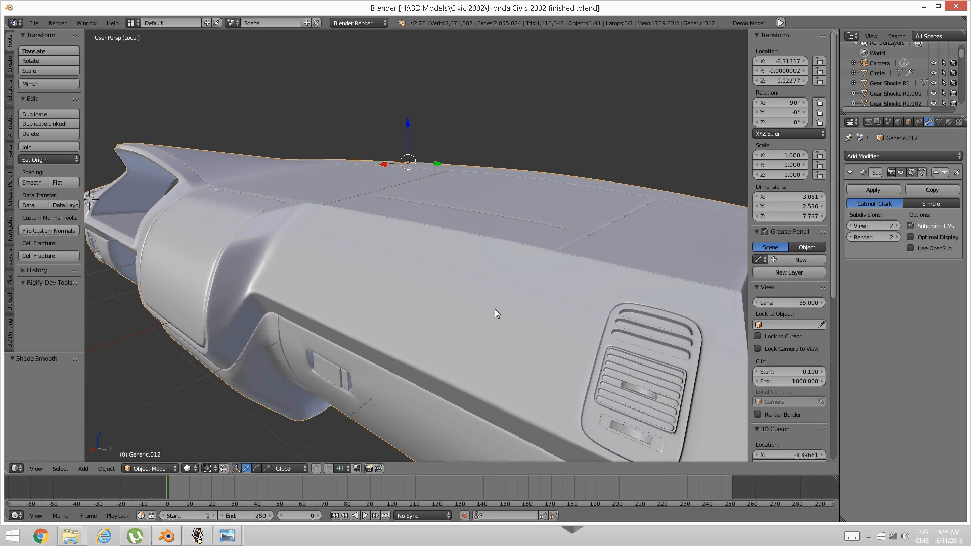
{"action": "scroll", "coordinate": [494, 308], "scroll_direction": "down", "scroll_amount": 4}
{"action": "middle_click_drag", "start_coordinate": [426, 315], "coordinate": [405, 310]}
{"action": "scroll", "coordinate": [394, 317], "scroll_direction": "up", "scroll_amount": 5}
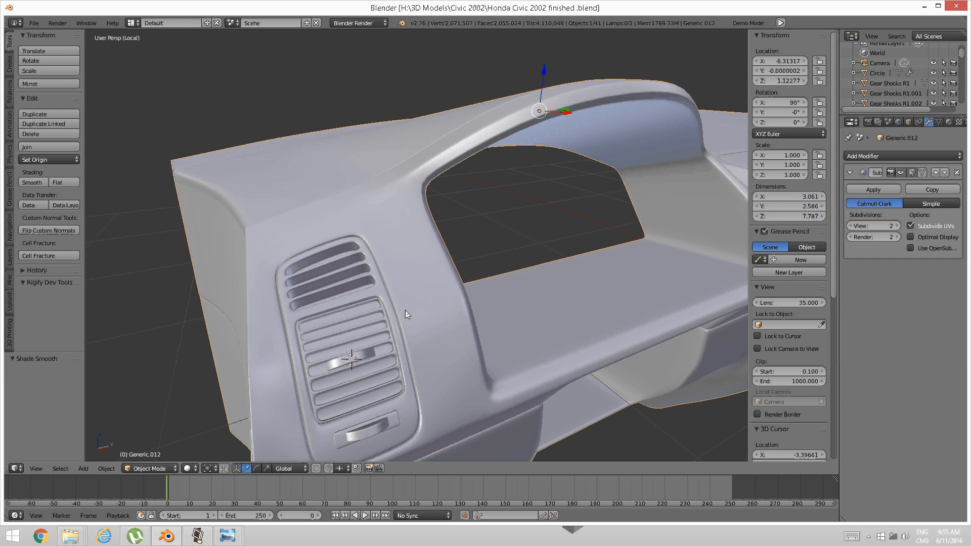
{"action": "scroll", "coordinate": [508, 266], "scroll_direction": "down", "scroll_amount": 3}
{"action": "middle_click_drag", "start_coordinate": [508, 265], "coordinate": [452, 247]}
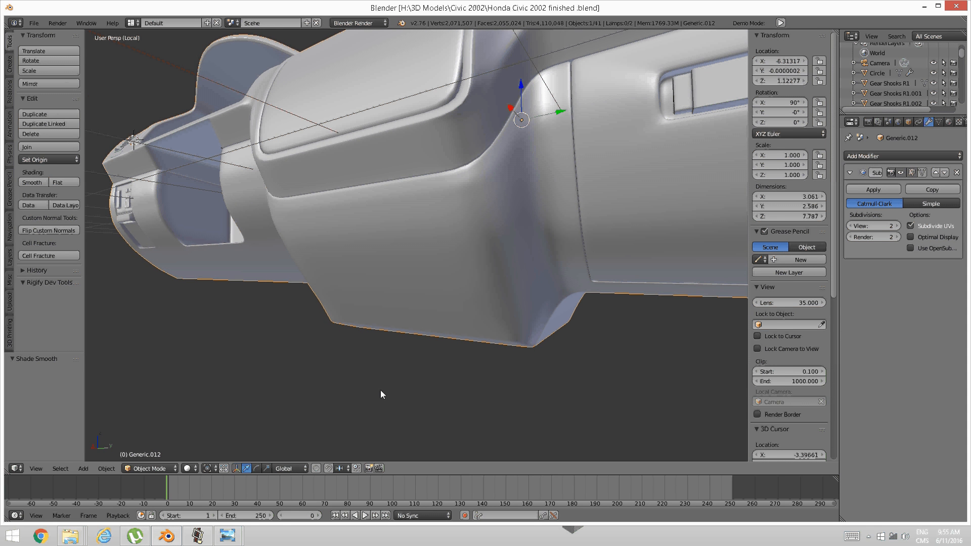
- Switch to Windows Photo Viewer and enlarge the centre console area in the reference photo 51835998.jpg
{"action": "mouse_move", "coordinate": [229, 535]}
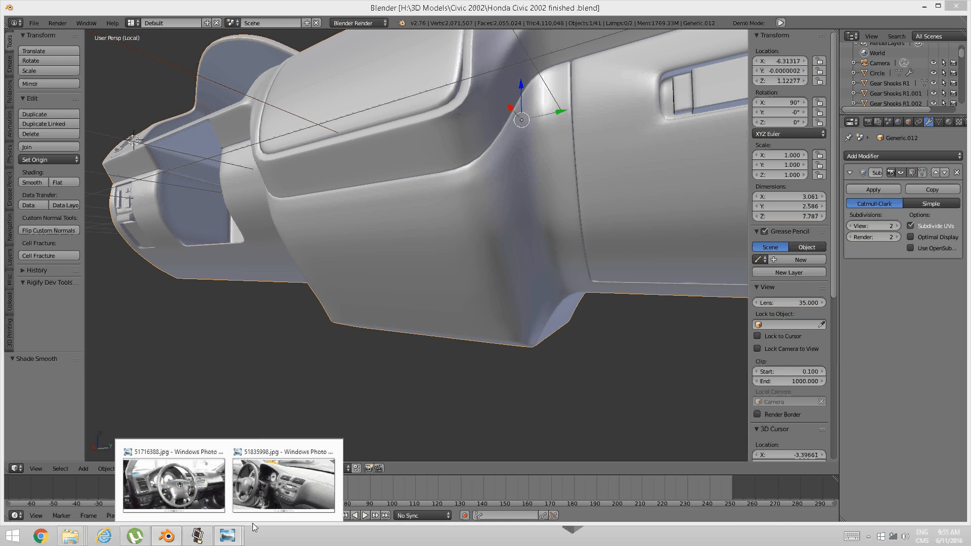
{"action": "left_click", "coordinate": [283, 483]}
{"action": "scroll", "coordinate": [535, 356], "scroll_direction": "up", "scroll_amount": 4}
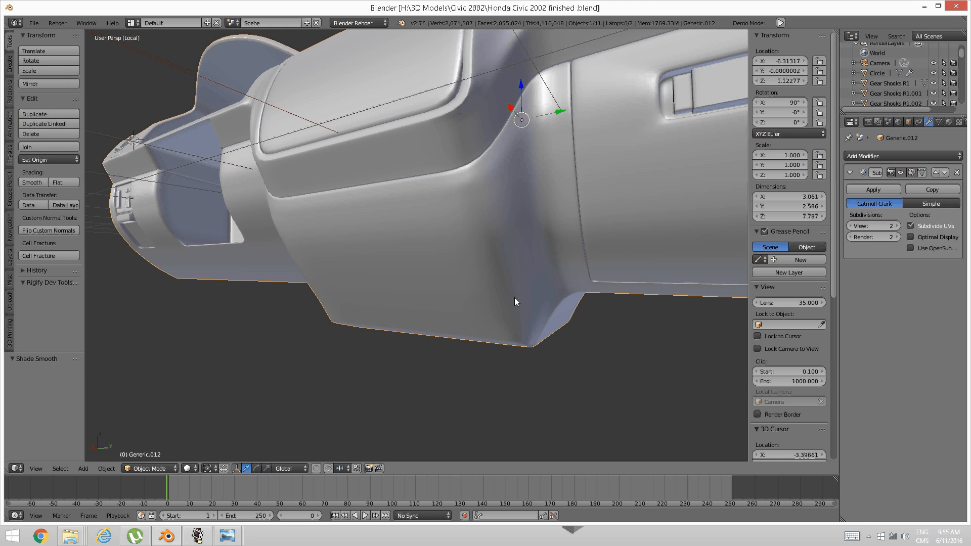
- Switch back to Blender and isolate the lower dashboard section in Edit Mode by hiding all the other mesh parts
{"action": "middle_click_drag", "start_coordinate": [514, 298], "coordinate": [438, 274]}
{"action": "key", "text": "Tab"}
{"action": "left_click", "coordinate": [526, 245]}
{"action": "scroll", "coordinate": [444, 266], "scroll_direction": "up", "scroll_amount": 2}
{"action": "right_click", "coordinate": [438, 274]}
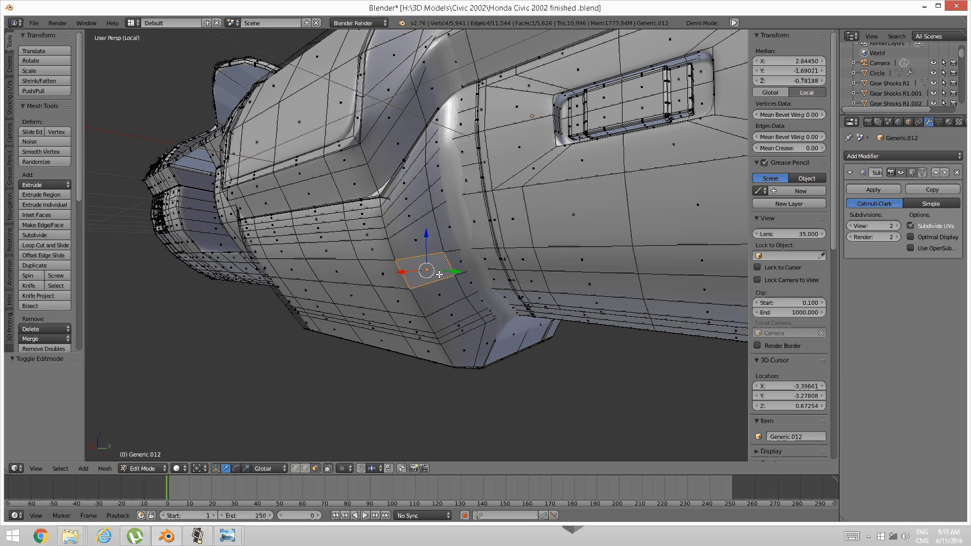
{"action": "key", "text": "ctrl+l"}
{"action": "key", "text": "ctrl+i"}
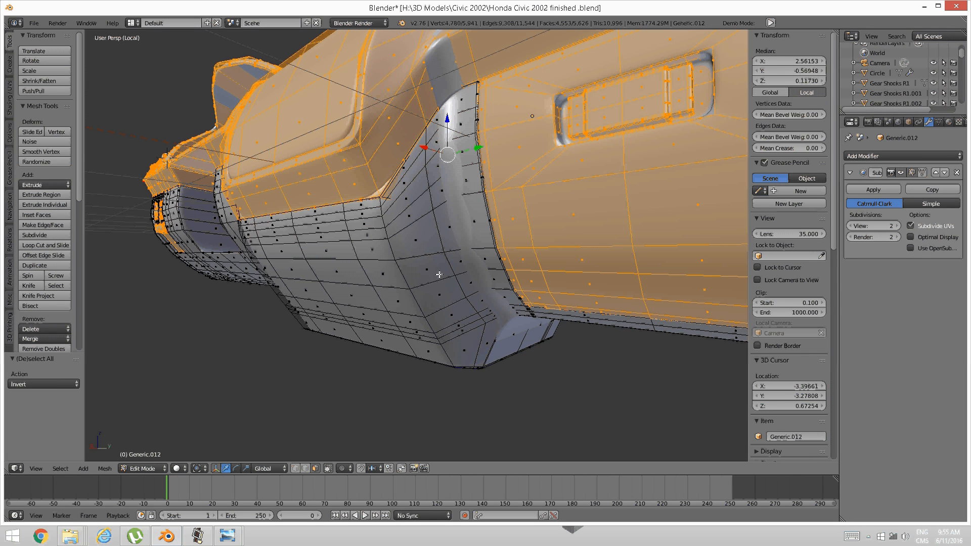
{"action": "key", "text": "h"}
{"action": "scroll", "coordinate": [439, 274], "scroll_direction": "up", "scroll_amount": 3}
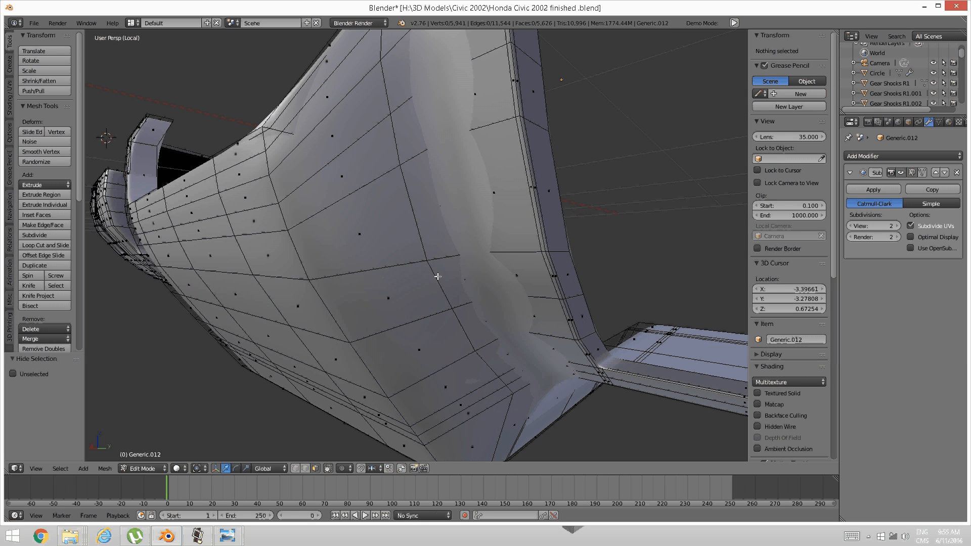
{"action": "scroll", "coordinate": [436, 275], "scroll_direction": "down", "scroll_amount": 3}
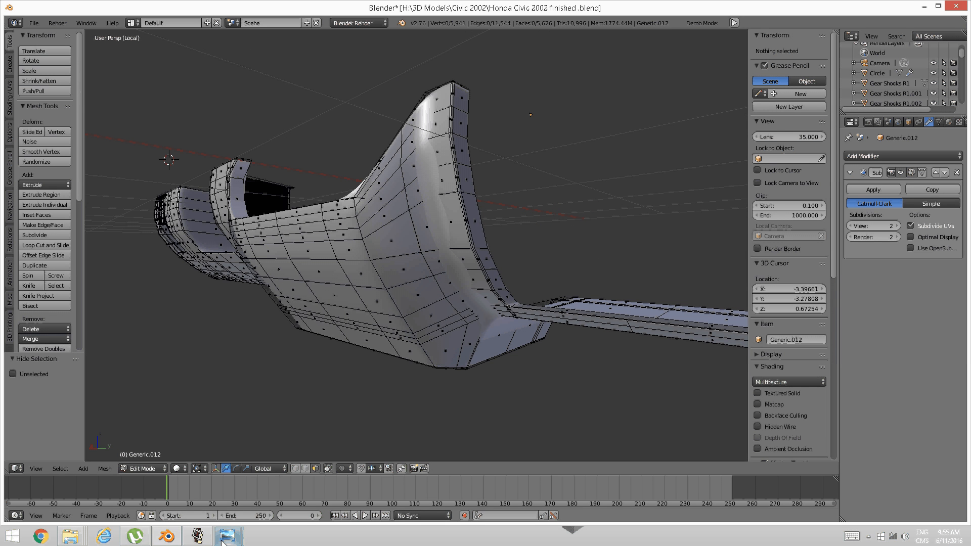
- Compare the isolated section with the centre console in the reference photo 51835998.jpg, and return to Blender
{"action": "mouse_move", "coordinate": [228, 536]}
{"action": "left_click", "coordinate": [290, 486]}
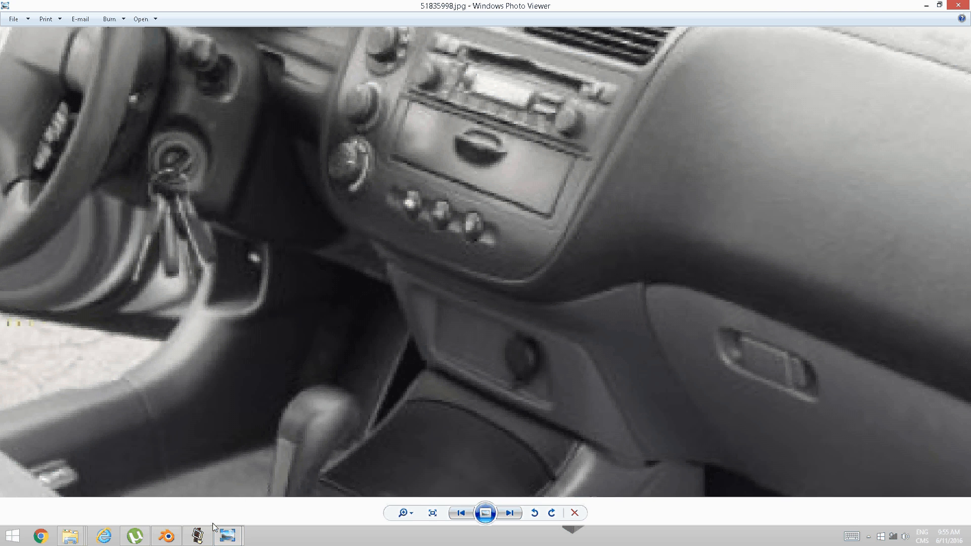
{"action": "left_click", "coordinate": [167, 536]}
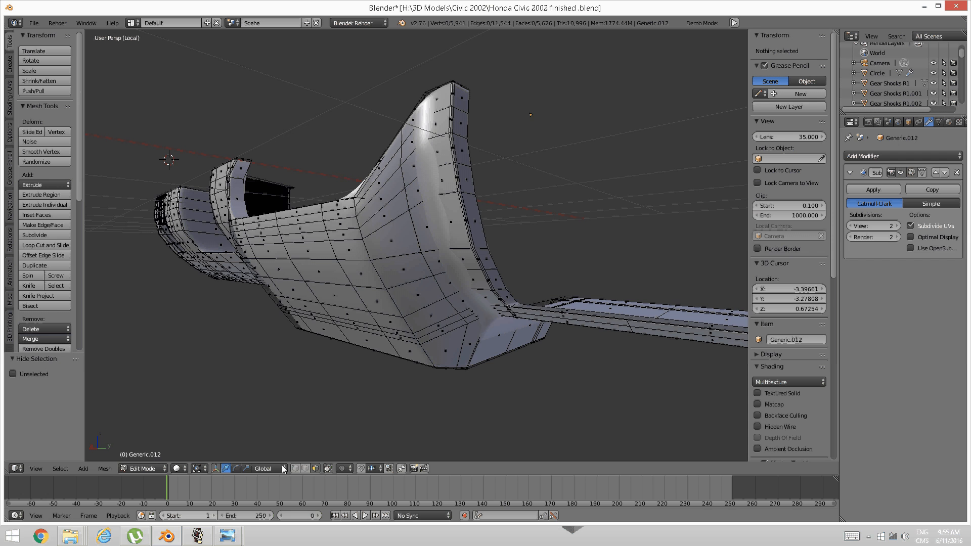
- Knife a diagonal cut down the passenger-facing side of the centre section, from its upper front edge to the bottom rear corner
{"action": "middle_click_drag", "start_coordinate": [298, 404], "coordinate": [381, 288]}
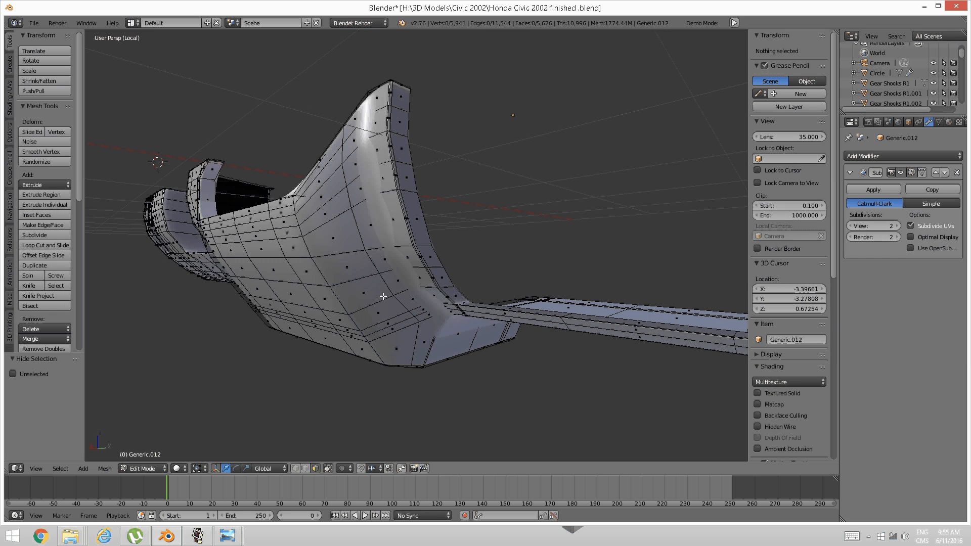
{"action": "key", "text": "k"}
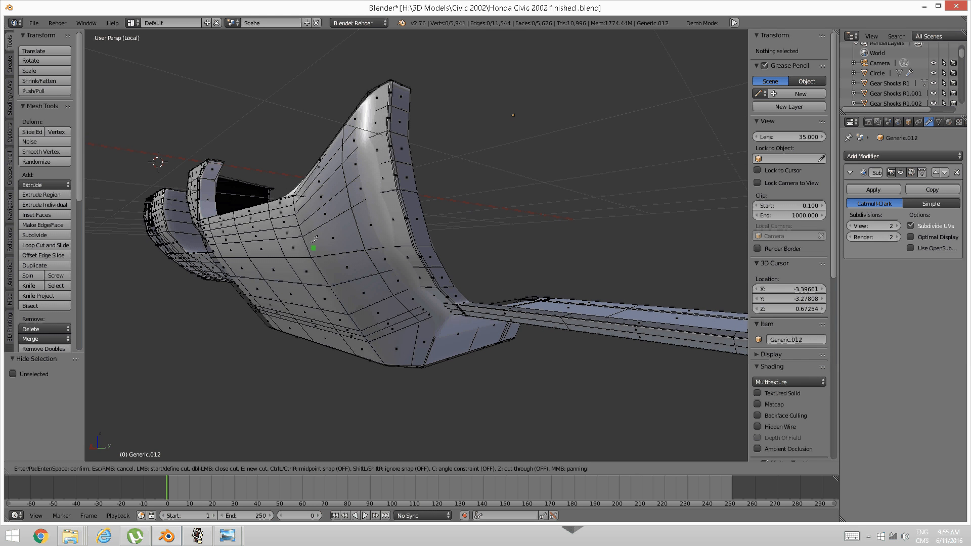
{"action": "left_click", "coordinate": [302, 236]}
{"action": "middle_click_drag", "start_coordinate": [421, 352], "coordinate": [283, 273]}
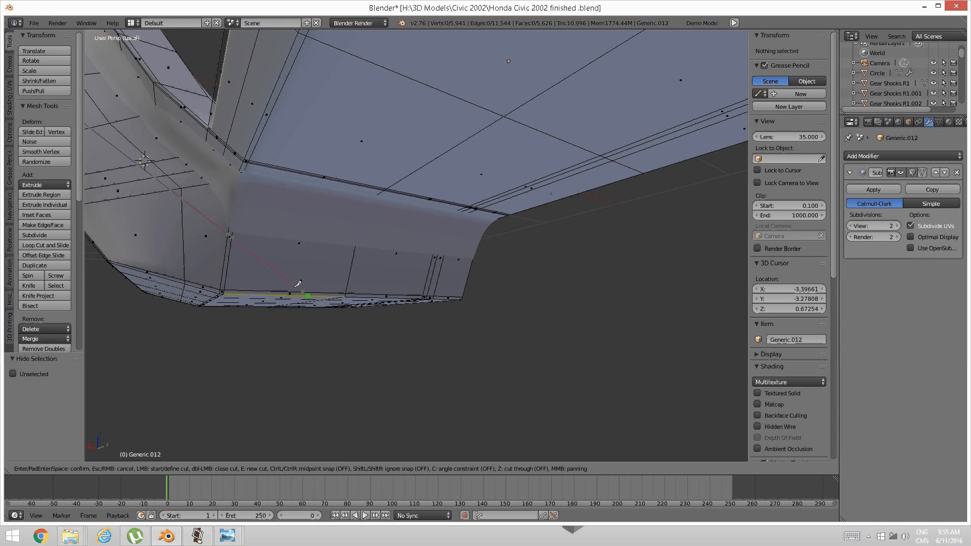
{"action": "left_click", "coordinate": [224, 289]}
{"action": "key", "text": "Return"}
- Knife a matching diagonal cut on the opposite side of the centre section, ending at the bottom rear corner
{"action": "middle_click_drag", "start_coordinate": [235, 293], "coordinate": [323, 209]}
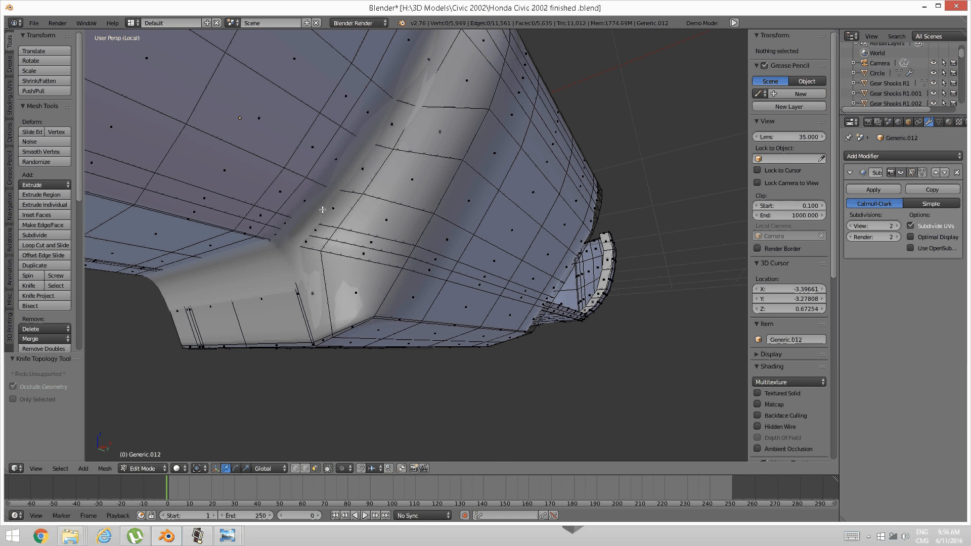
{"action": "key", "text": "k"}
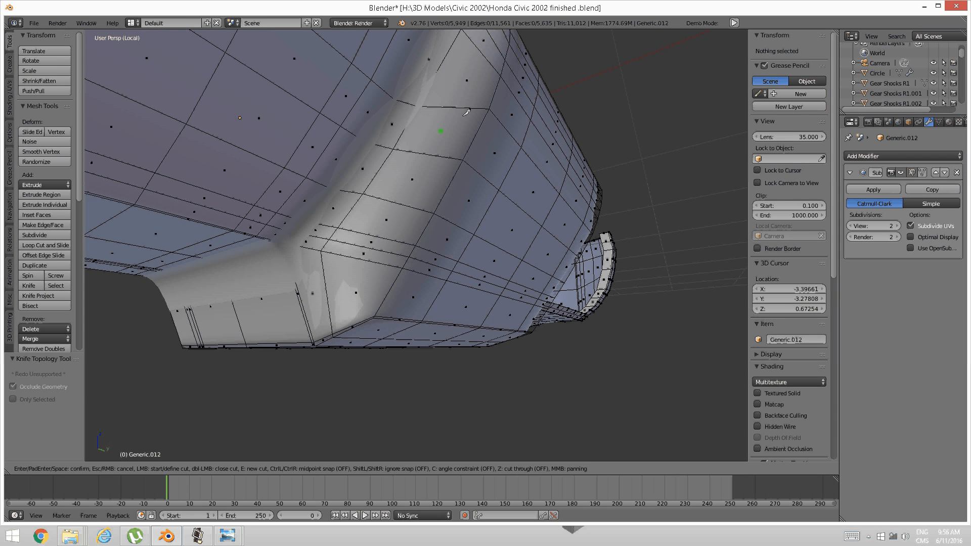
{"action": "left_click", "coordinate": [500, 75]}
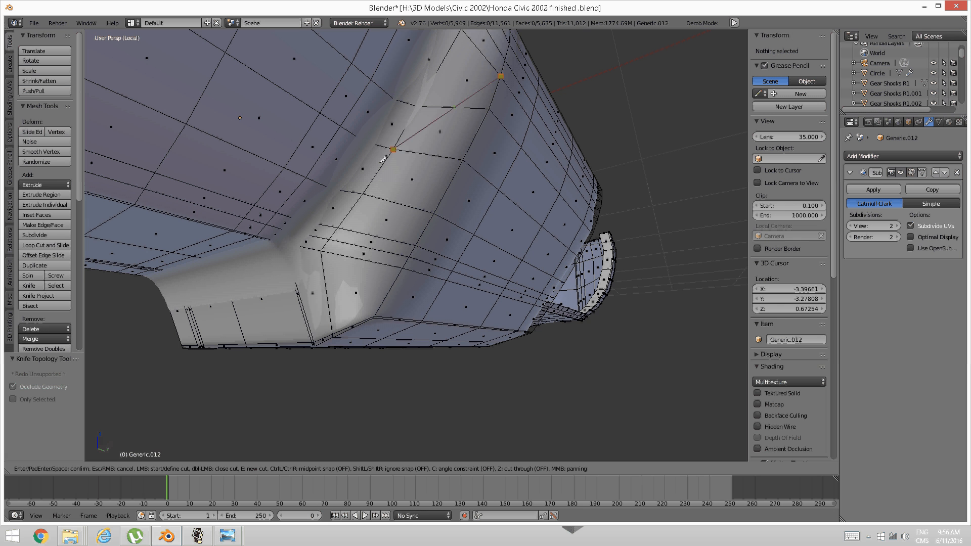
{"action": "left_click", "coordinate": [312, 337]}
{"action": "key", "text": "Return"}
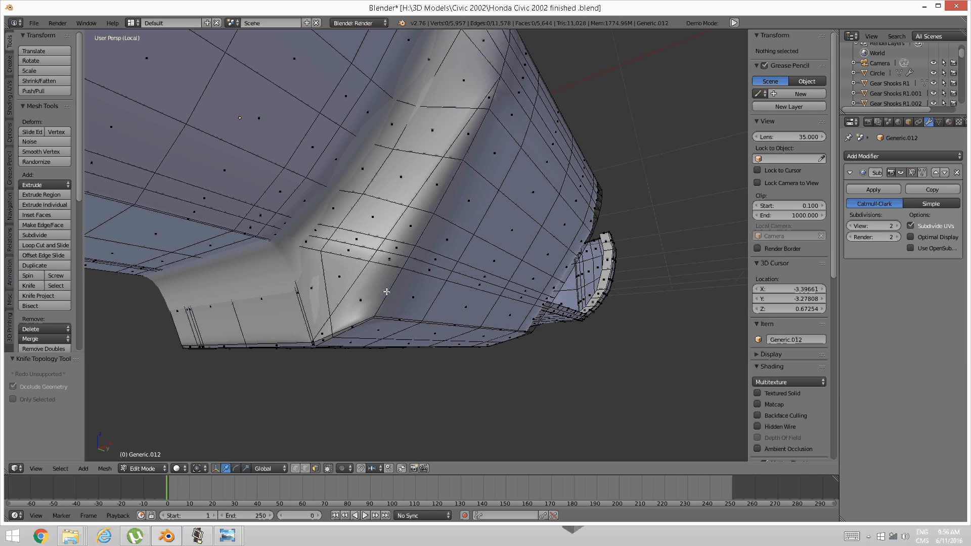
- Inspect the new side cuts and the front of the centre section from several angles
{"action": "middle_click_drag", "start_coordinate": [411, 192], "coordinate": [295, 241]}
{"action": "scroll", "coordinate": [493, 201], "scroll_direction": "down", "scroll_amount": 4}
{"action": "scroll", "coordinate": [295, 241], "scroll_direction": "up", "scroll_amount": 4}
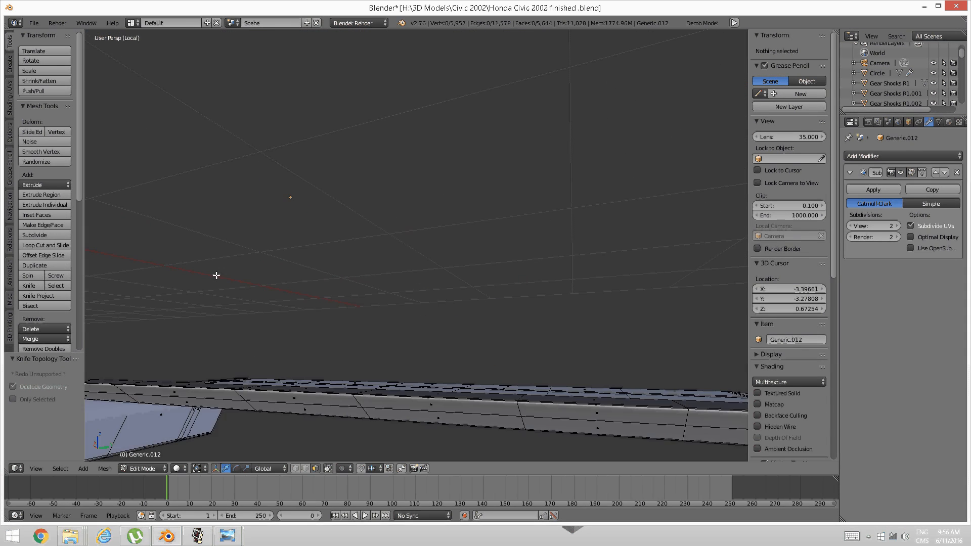
{"action": "middle_click_drag", "start_coordinate": [214, 275], "coordinate": [334, 245]}
{"action": "middle_click_drag", "start_coordinate": [257, 266], "coordinate": [427, 251]}
{"action": "scroll", "coordinate": [420, 242], "scroll_direction": "up", "scroll_amount": 3}
{"action": "scroll", "coordinate": [423, 236], "scroll_direction": "down", "scroll_amount": 4}
{"action": "scroll", "coordinate": [330, 283], "scroll_direction": "up", "scroll_amount": 3}
{"action": "scroll", "coordinate": [381, 263], "scroll_direction": "down", "scroll_amount": 3}
{"action": "scroll", "coordinate": [381, 263], "scroll_direction": "up", "scroll_amount": 3}
{"action": "key", "text": "ctrl+Tab"}
{"action": "left_click", "coordinate": [427, 249]}
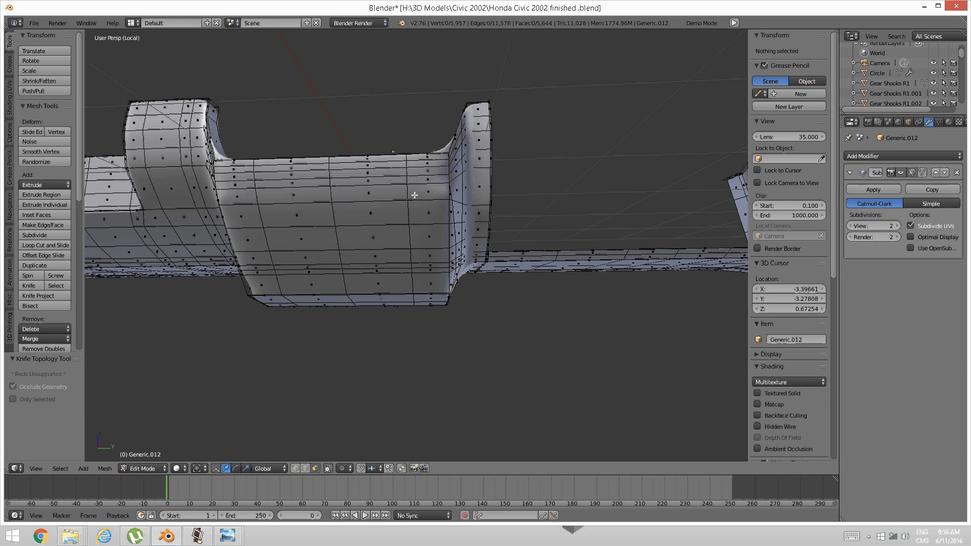
{"action": "right_click", "coordinate": [427, 192]}
{"action": "right_click", "coordinate": [361, 192], "text": "shift"}
{"action": "right_click", "coordinate": [290, 194], "text": "shift"}
{"action": "right_click", "coordinate": [288, 194], "text": "shift"}
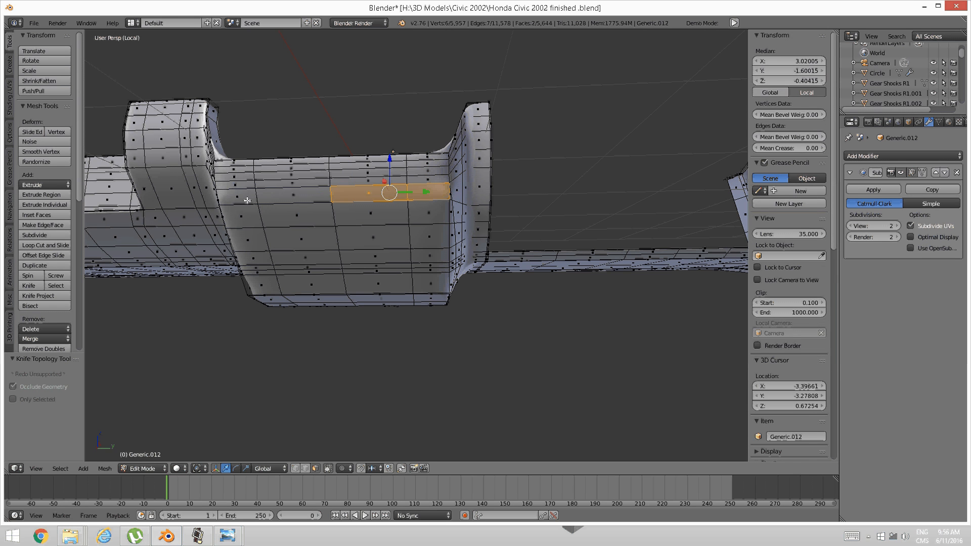
{"action": "right_click", "coordinate": [238, 197], "text": "shift"}
{"action": "right_click", "coordinate": [279, 193], "text": "shift"}
{"action": "key", "text": "a"}
- Select two adjacent rows of four faces across the upper front of the centre section, starting one row below its wide top row
{"action": "right_click", "coordinate": [298, 214]}
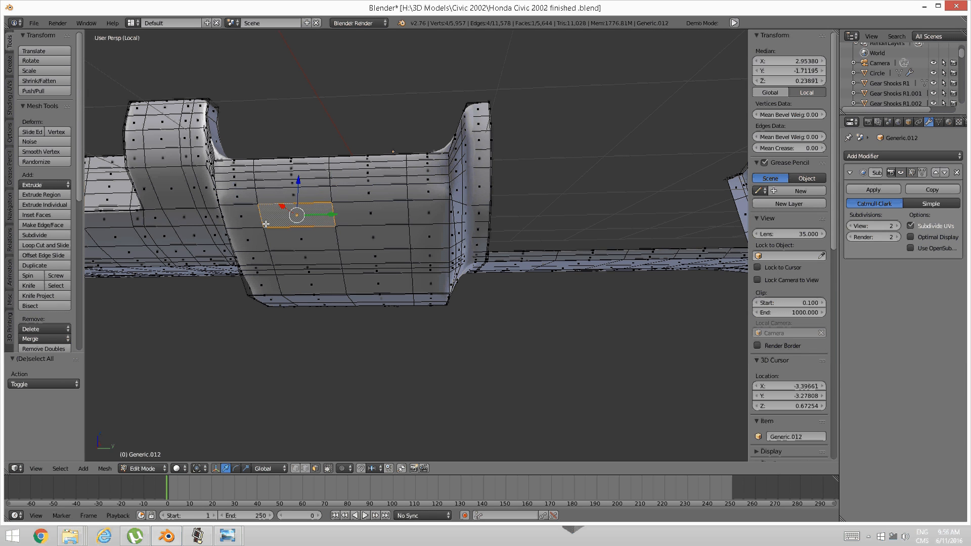
{"action": "right_click", "coordinate": [242, 216], "text": "shift"}
{"action": "right_click", "coordinate": [349, 212], "text": "shift"}
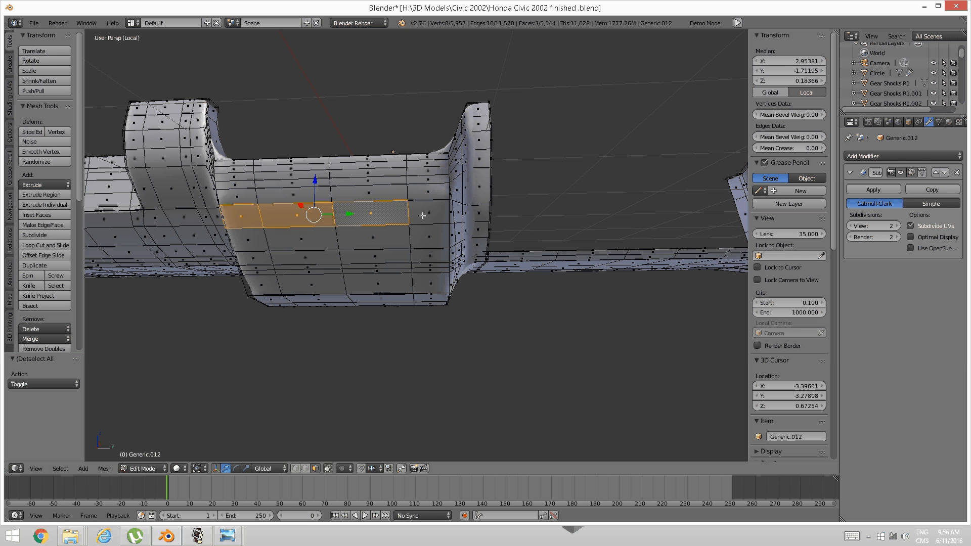
{"action": "right_click", "coordinate": [424, 215], "text": "shift"}
{"action": "right_click", "coordinate": [426, 241], "text": "shift"}
{"action": "right_click", "coordinate": [380, 248], "text": "shift"}
{"action": "right_click", "coordinate": [300, 238], "text": "shift"}
{"action": "right_click", "coordinate": [247, 240], "text": "shift"}
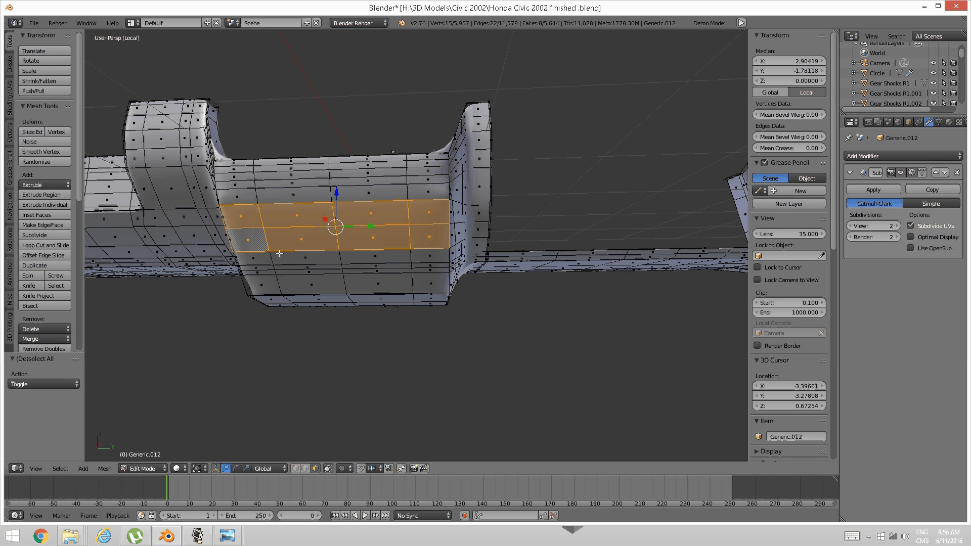
- Extend the face selection with the next full row below on the front of the centre section
{"action": "middle_click_drag", "start_coordinate": [248, 239], "coordinate": [274, 208]}
{"action": "right_click", "coordinate": [272, 207], "text": "shift"}
{"action": "right_click", "coordinate": [309, 216], "text": "shift"}
{"action": "right_click", "coordinate": [384, 228], "text": "shift"}
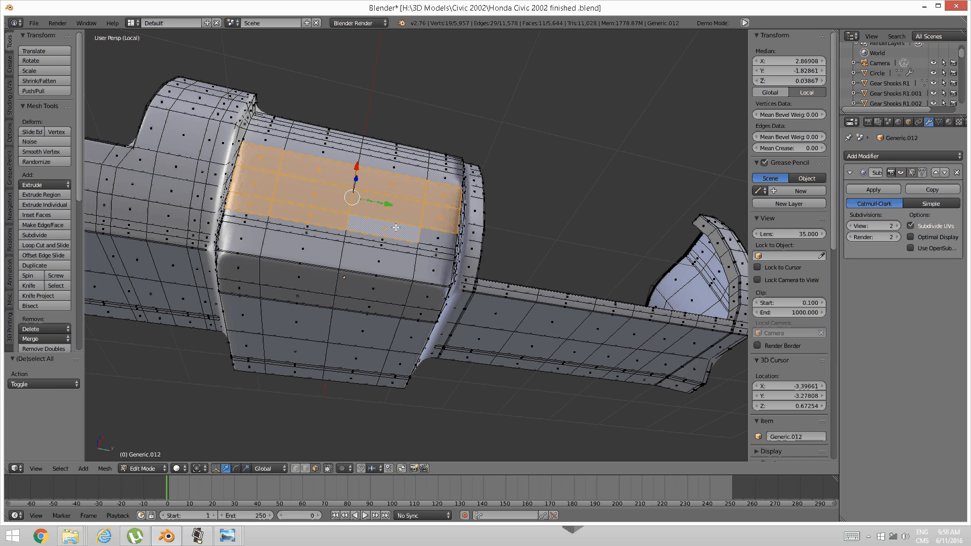
{"action": "right_click", "coordinate": [438, 242], "text": "shift"}
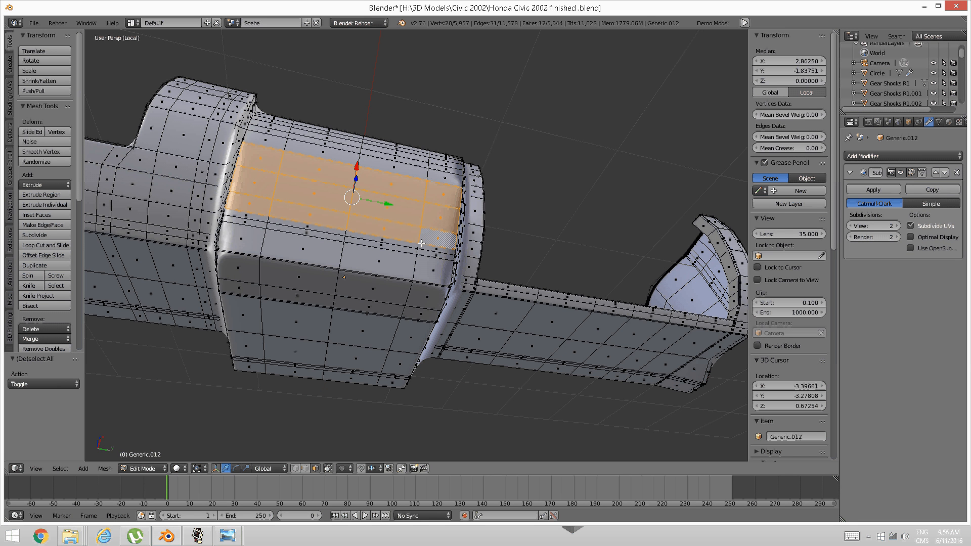
- Add the remaining lower front rows and the front underside faces to the selection with Circle Select
{"action": "key", "text": "c"}
{"action": "mouse_move", "coordinate": [421, 243]}
{"action": "left_mouse_down"}
{"action": "mouse_move", "coordinate": [349, 251]}
{"action": "mouse_move", "coordinate": [273, 237]}
{"action": "mouse_move", "coordinate": [250, 221]}
{"action": "left_mouse_up"}
{"action": "left_click_drag", "start_coordinate": [243, 267], "coordinate": [429, 296]}
{"action": "key", "text": "Escape"}
{"action": "middle_click_drag", "start_coordinate": [420, 270], "coordinate": [429, 296]}
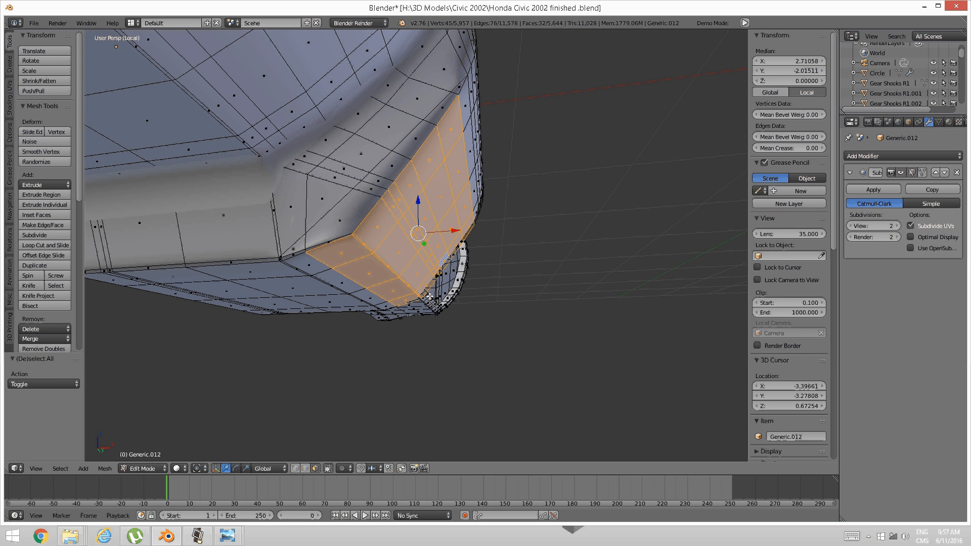
- Add the underside face at each bottom corner, and grow the selection by one ring of faces
{"action": "right_click", "coordinate": [330, 242], "text": "shift"}
{"action": "middle_click_drag", "start_coordinate": [331, 242], "coordinate": [464, 323]}
{"action": "right_click", "coordinate": [481, 275], "text": "shift"}
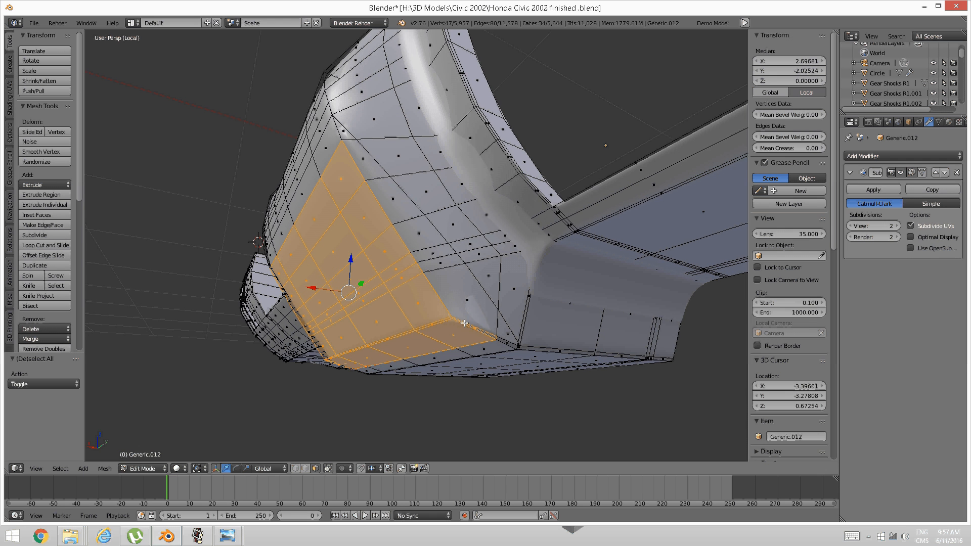
{"action": "key", "text": "ctrl+KP_Add"}
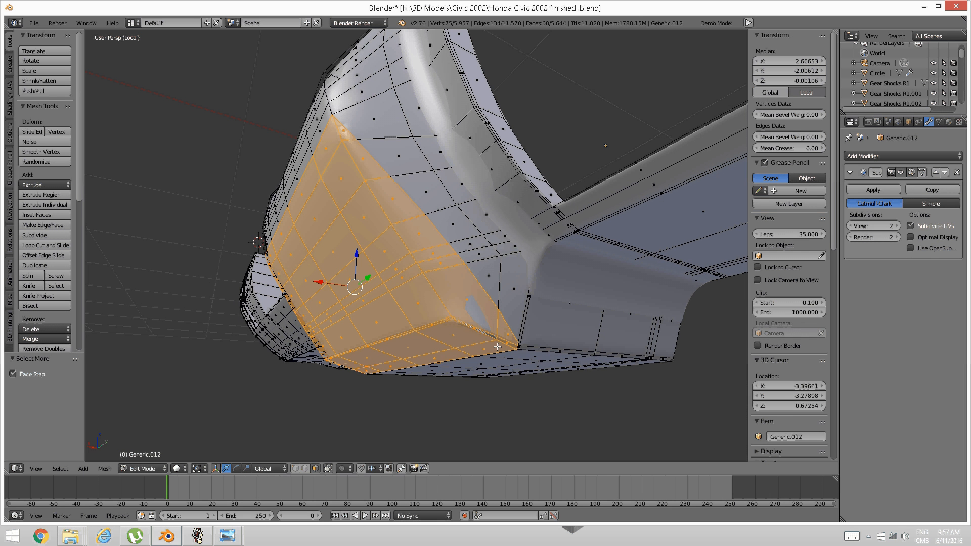
- Add the missing underside and bottom-corner side faces of the lower centre section to the face selection
{"action": "middle_click_drag", "start_coordinate": [429, 332], "coordinate": [488, 339]}
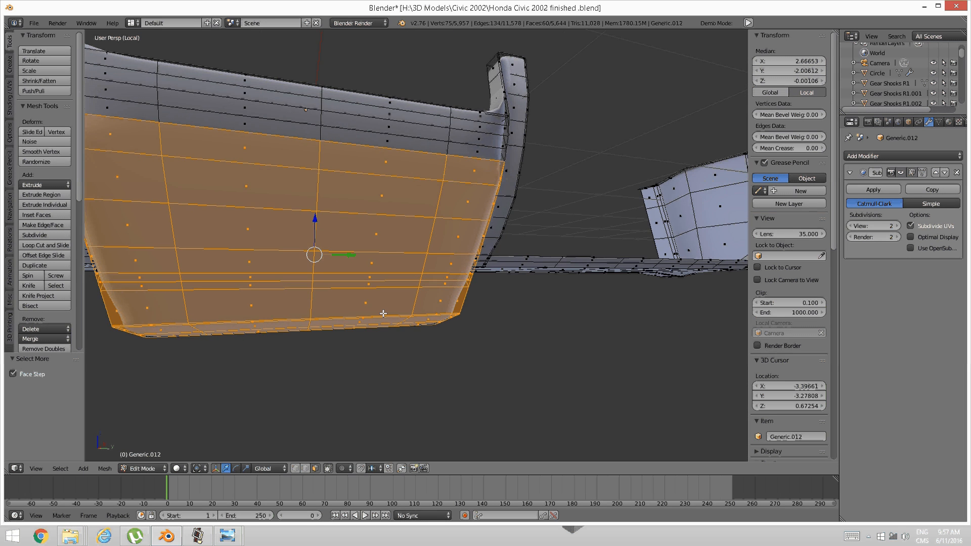
{"action": "middle_click_drag", "start_coordinate": [381, 310], "coordinate": [278, 198]}
{"action": "right_click", "coordinate": [369, 279], "text": "shift"}
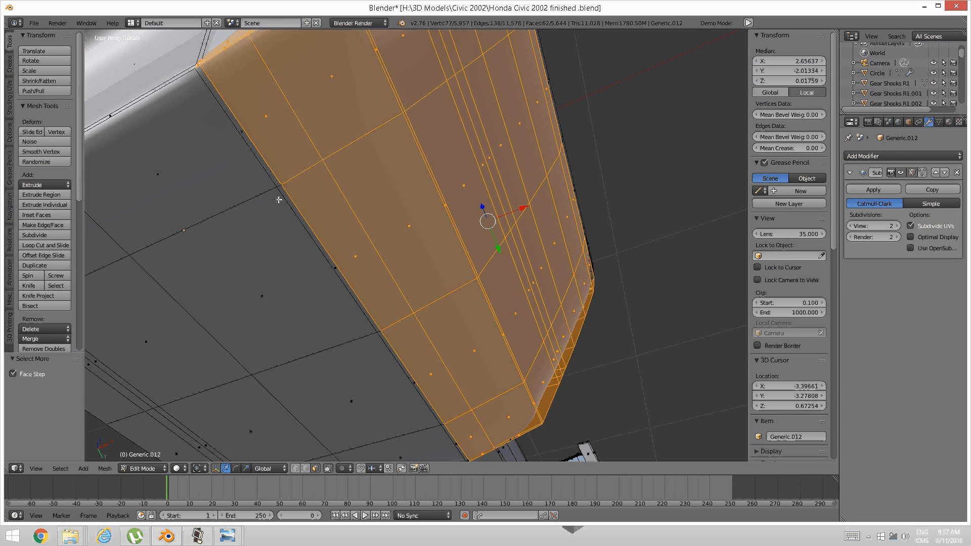
{"action": "right_click", "coordinate": [318, 234], "text": "shift"}
{"action": "middle_click_drag", "start_coordinate": [318, 234], "coordinate": [493, 306]}
{"action": "right_click", "coordinate": [430, 268], "text": "shift"}
{"action": "scroll", "coordinate": [447, 251], "scroll_direction": "up", "scroll_amount": 2}
{"action": "right_click", "coordinate": [504, 253], "text": "shift"}
{"action": "right_click", "coordinate": [491, 228], "text": "shift"}
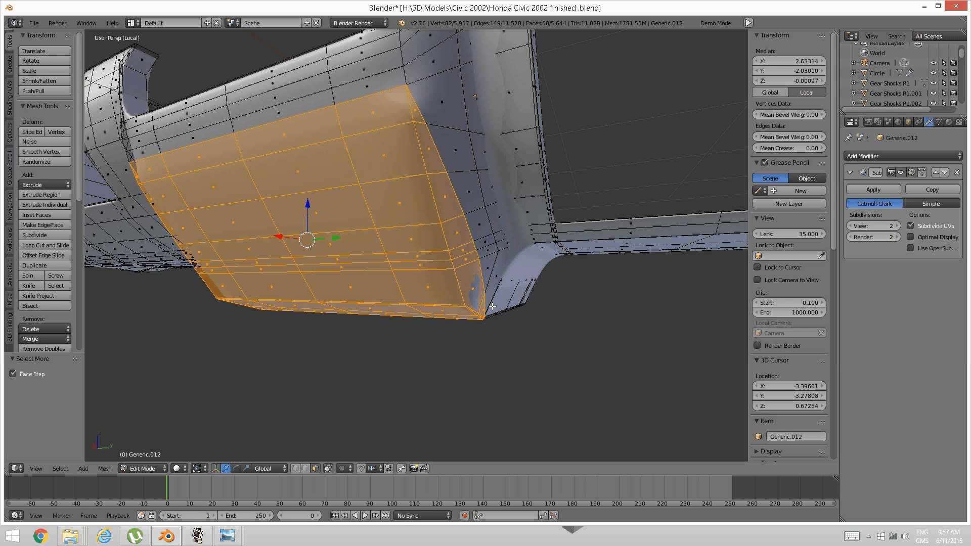
- Separate the selected lower centre faces into their own mesh object and leave Edit Mode
{"action": "key", "text": "p"}
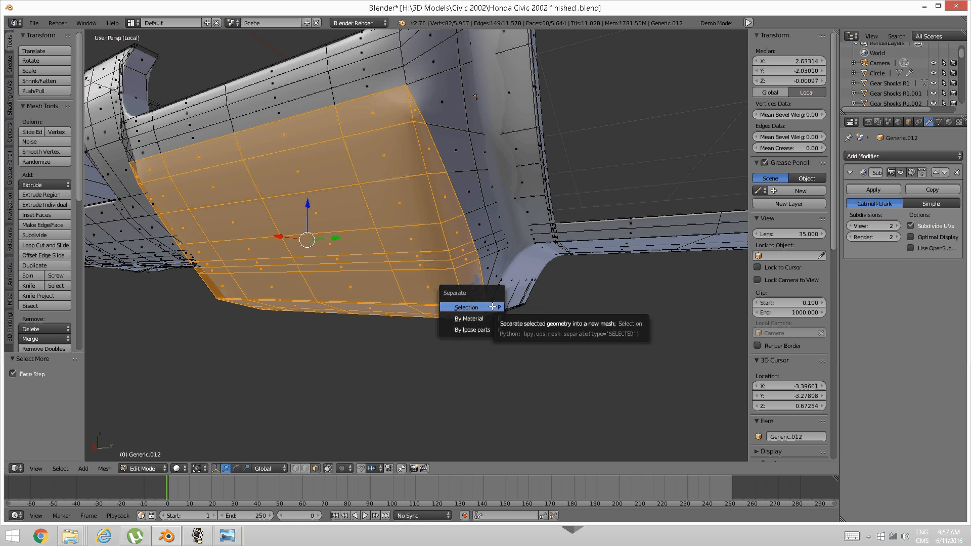
{"action": "left_click", "coordinate": [492, 307]}
{"action": "scroll", "coordinate": [455, 292], "scroll_direction": "up", "scroll_amount": 4}
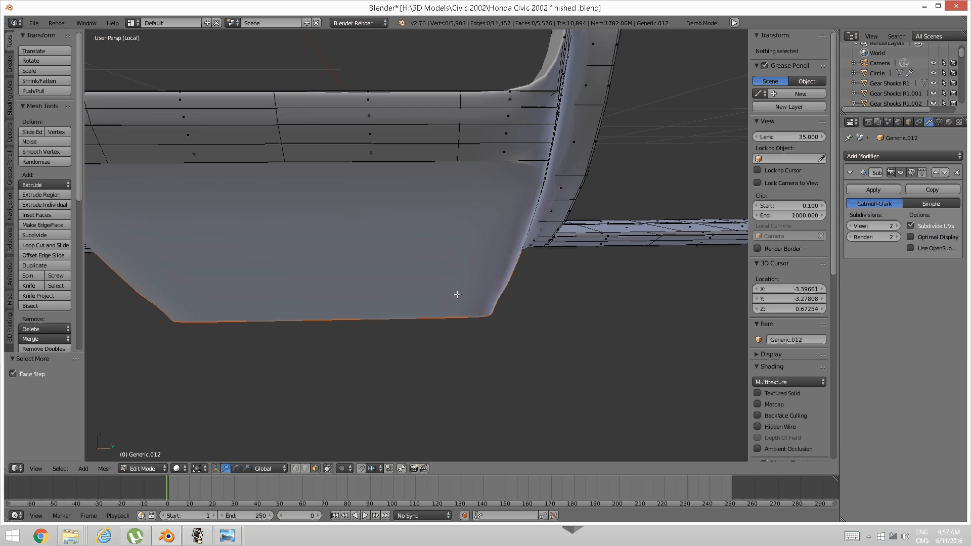
{"action": "key", "text": "Tab"}
{"action": "left_click", "coordinate": [378, 284]}
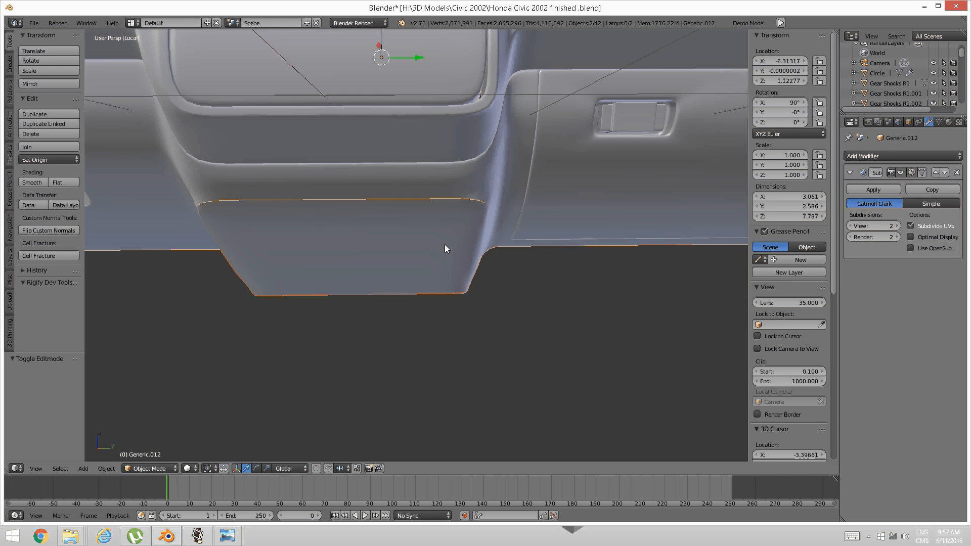
- Join the separated lower centre panel back into the main dashboard object, keeping the dashboard as the active object
{"action": "right_click", "coordinate": [448, 173]}
{"action": "right_click", "coordinate": [446, 196]}
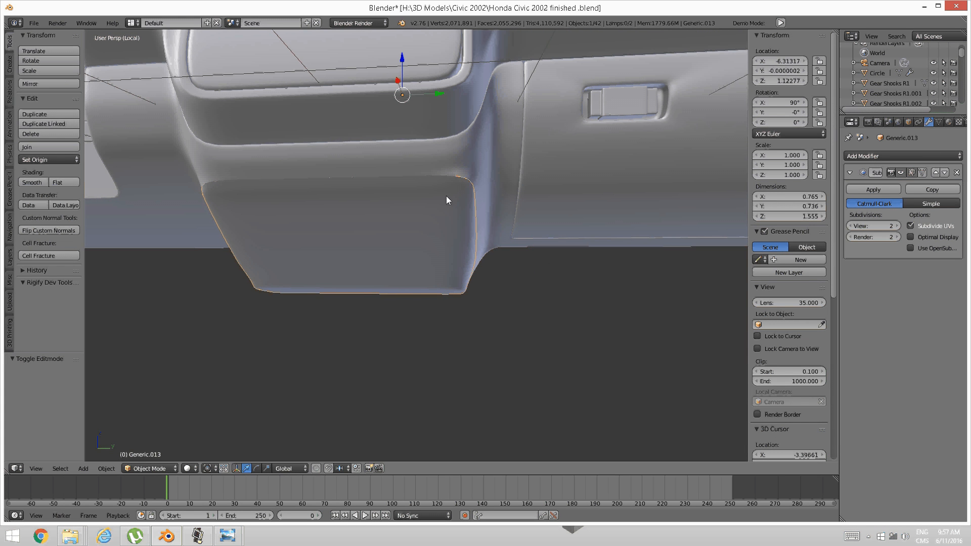
{"action": "right_click", "coordinate": [454, 158], "text": "shift"}
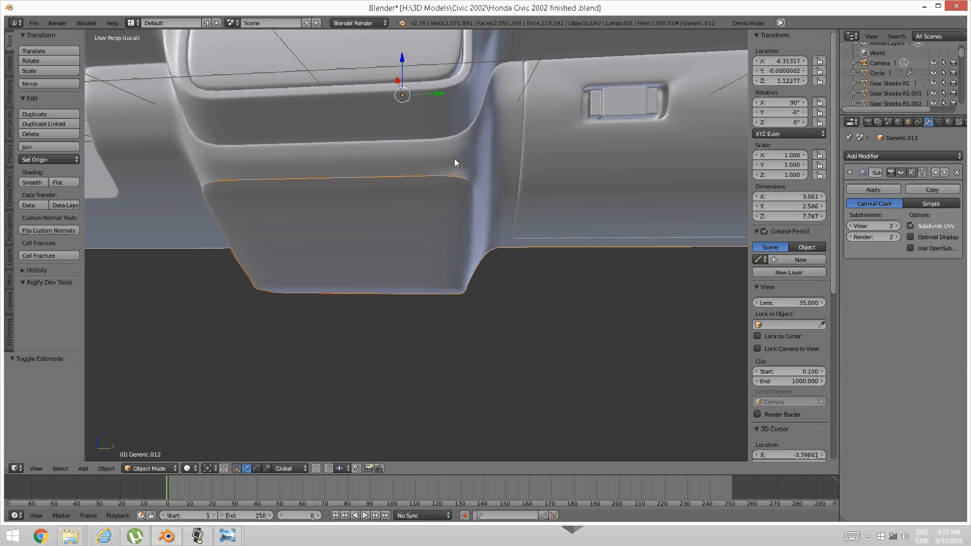
{"action": "key", "text": "ctrl+j"}
{"action": "middle_click_drag", "start_coordinate": [454, 159], "coordinate": [433, 165]}
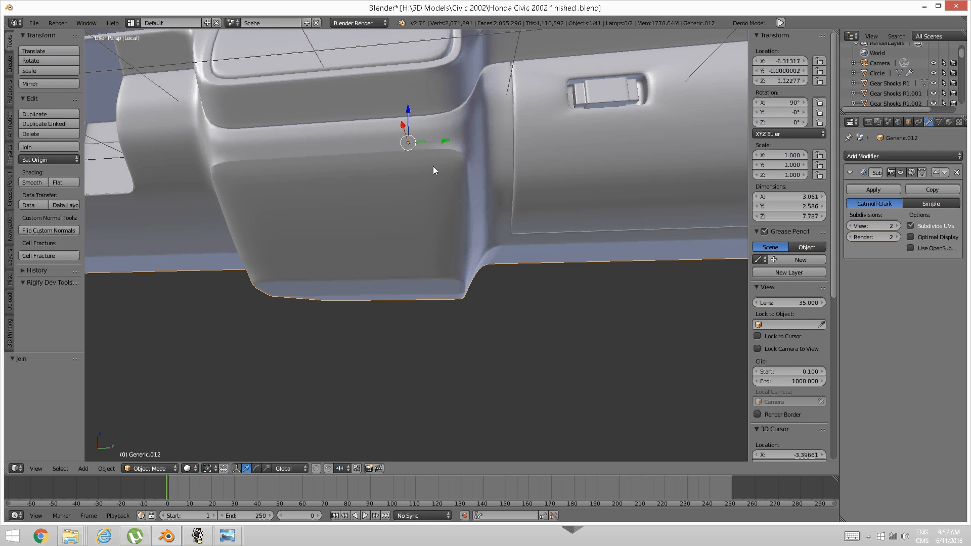
- In Edit Mode, select all linked faces of the detached lower centre panel, starting from one of its front faces
{"action": "key", "text": "Tab"}
{"action": "left_click", "coordinate": [525, 167]}
{"action": "middle_click_drag", "start_coordinate": [522, 167], "coordinate": [380, 206]}
{"action": "scroll", "coordinate": [410, 207], "scroll_direction": "up", "scroll_amount": 3}
{"action": "right_click", "coordinate": [380, 207]}
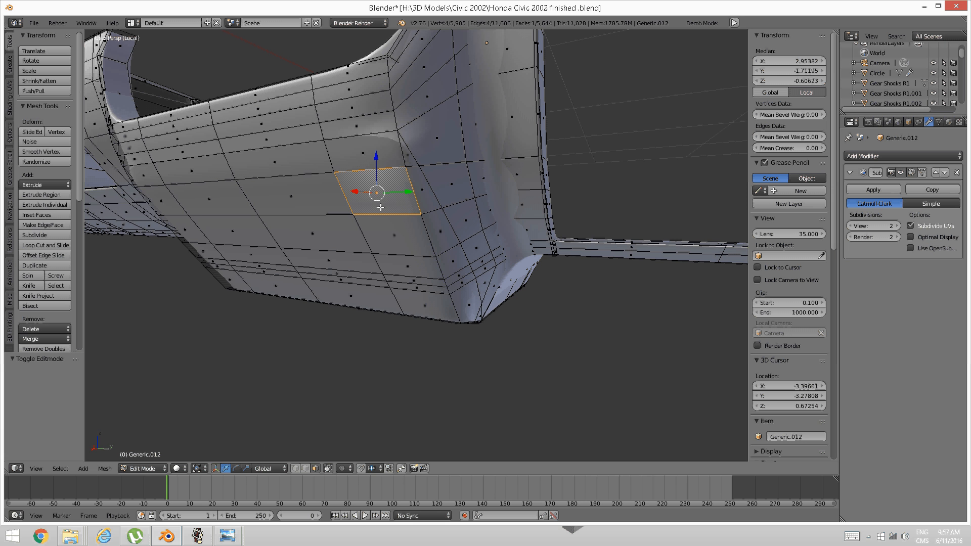
{"action": "key", "text": "ctrl+l"}
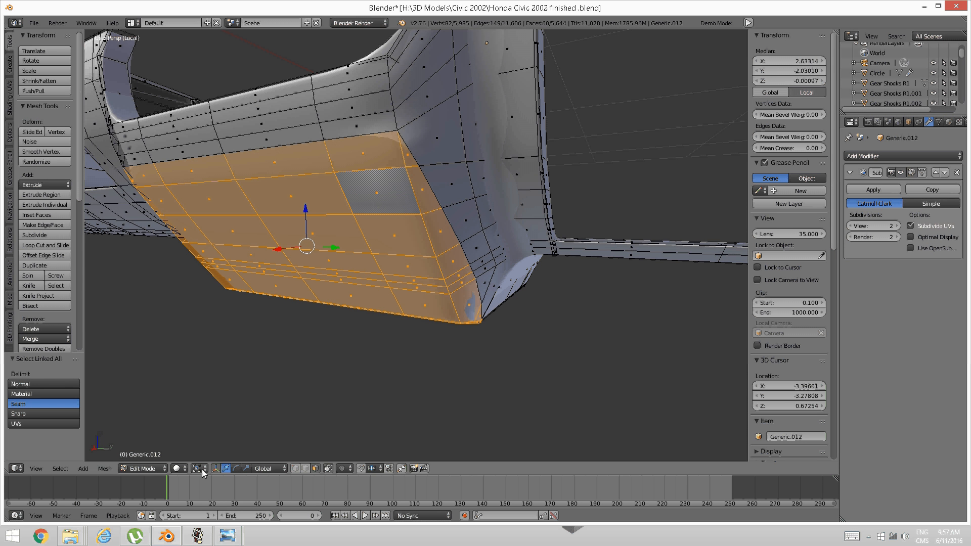
- Examine the lower centre console in the interior reference photo 51835998.jpg, and return to Blender
{"action": "mouse_move", "coordinate": [228, 535]}
{"action": "left_click", "coordinate": [271, 484]}
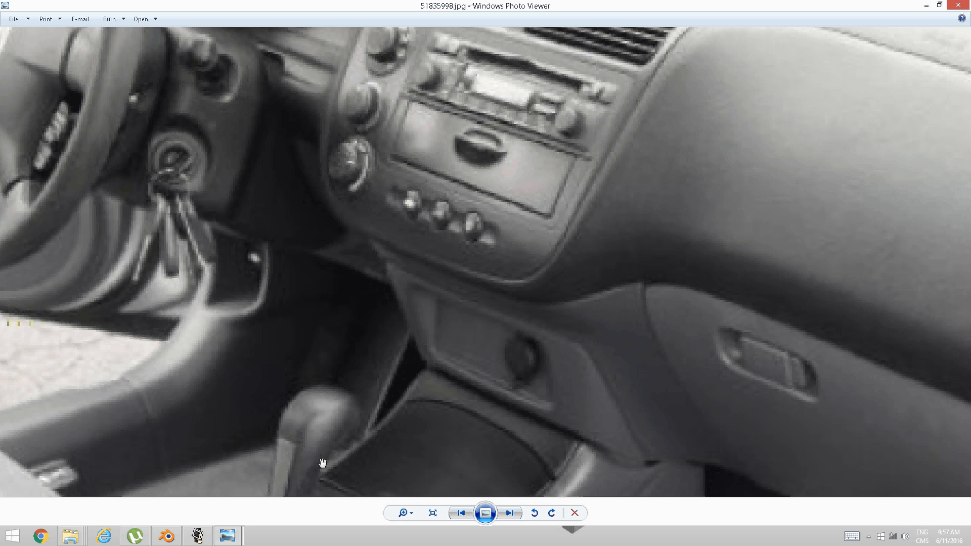
{"action": "left_click", "coordinate": [198, 537]}
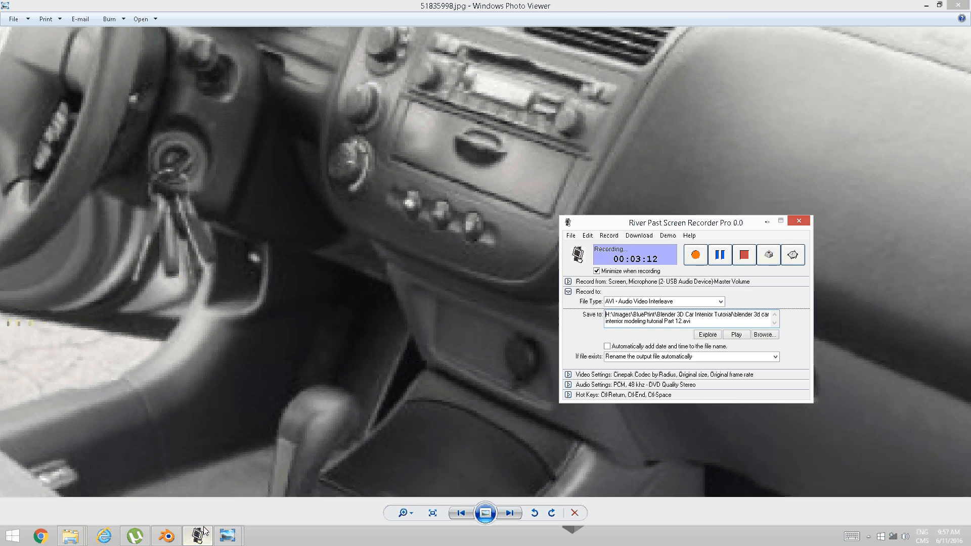
{"action": "left_click", "coordinate": [166, 535]}
- Invert the selection and hide the rest of the dashboard so only the lower centre panel is isolated
{"action": "middle_click_drag", "start_coordinate": [392, 324], "coordinate": [388, 324]}
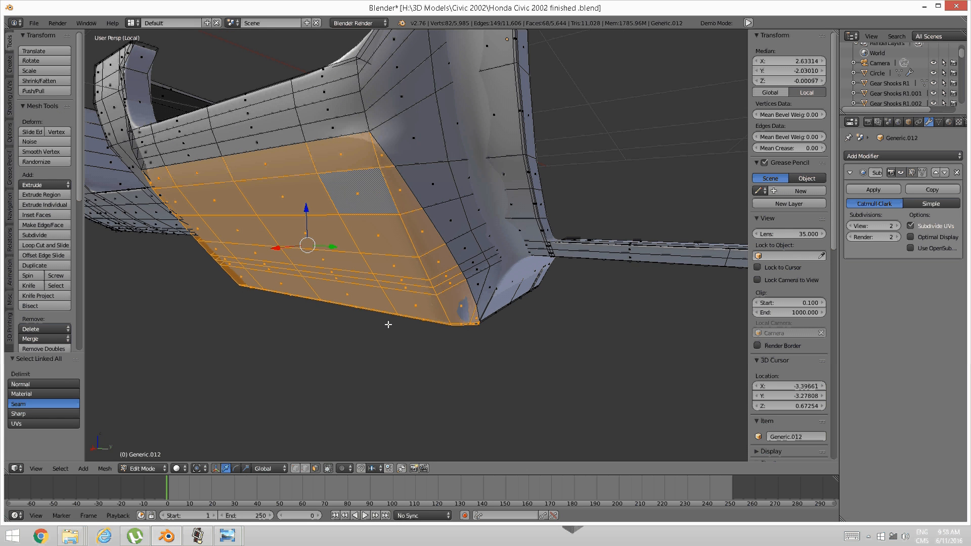
{"action": "key", "text": "ctrl+i"}
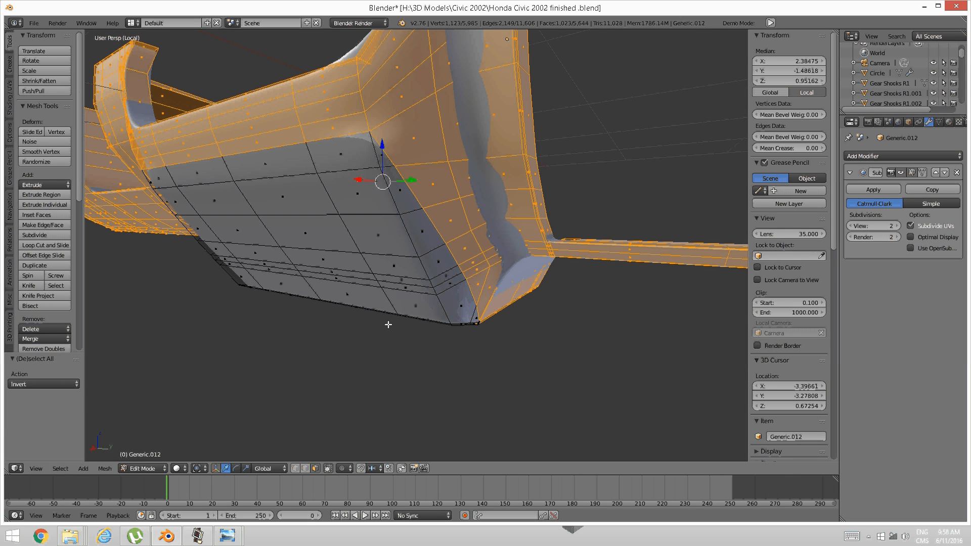
{"action": "key", "text": "h"}
{"action": "middle_click_drag", "start_coordinate": [388, 324], "coordinate": [374, 173]}
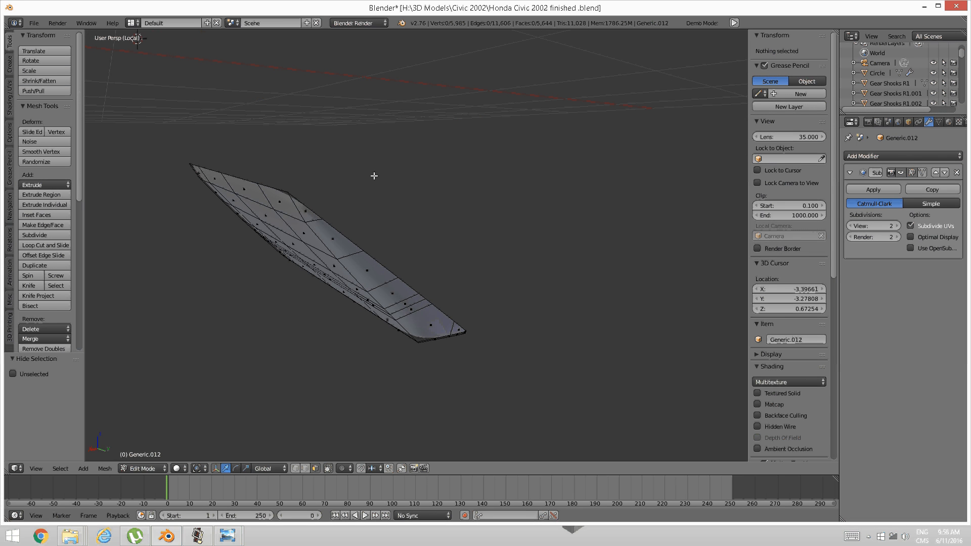
- Select the panel's open boundary edge loop in edge select mode and extrude it 0.129 upward along Z
{"action": "key", "text": "ctrl+Tab"}
{"action": "left_click", "coordinate": [331, 164]}
{"action": "right_click", "coordinate": [296, 196], "text": "alt"}
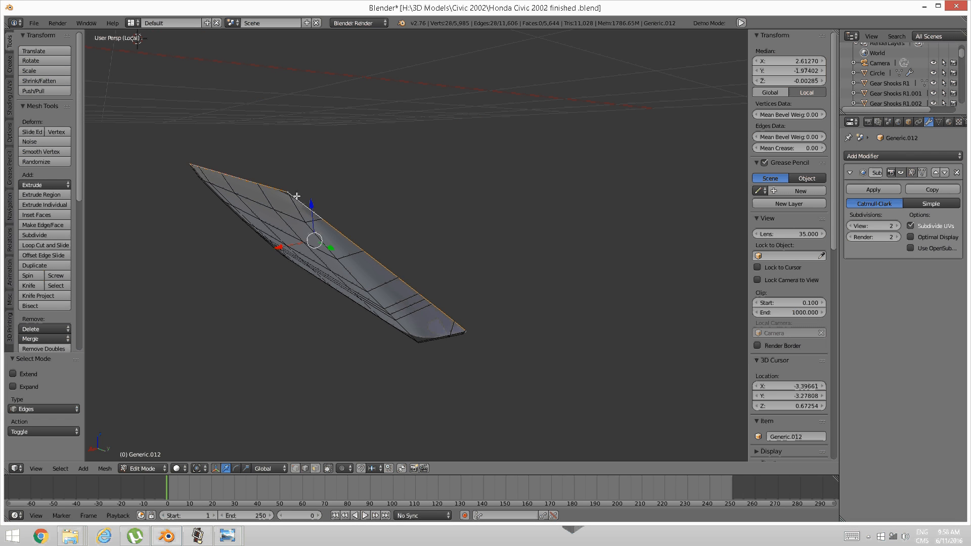
{"action": "middle_click_drag", "start_coordinate": [297, 196], "coordinate": [274, 215]}
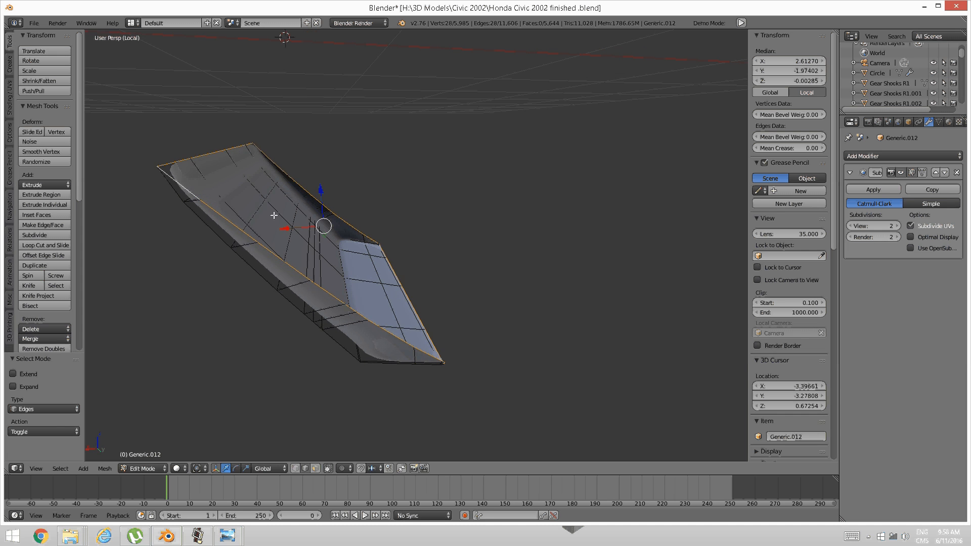
{"action": "key", "text": "e"}
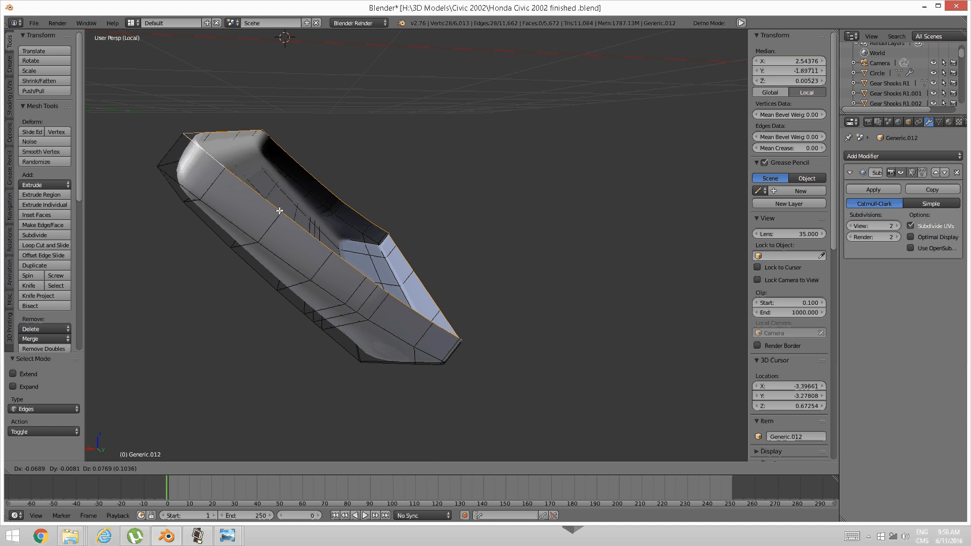
{"action": "key", "text": "z"}
{"action": "left_click", "coordinate": [278, 212]}
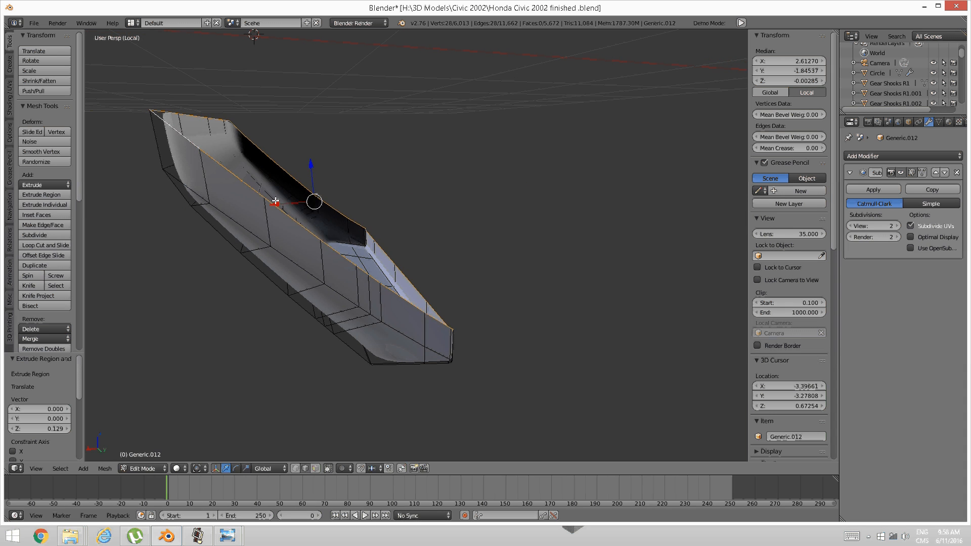
- Move the extruded boundary loop -0.065 along X and lower it slightly along Z
{"action": "key", "text": "g"}
{"action": "key", "text": "x"}
{"action": "left_click", "coordinate": [290, 200]}
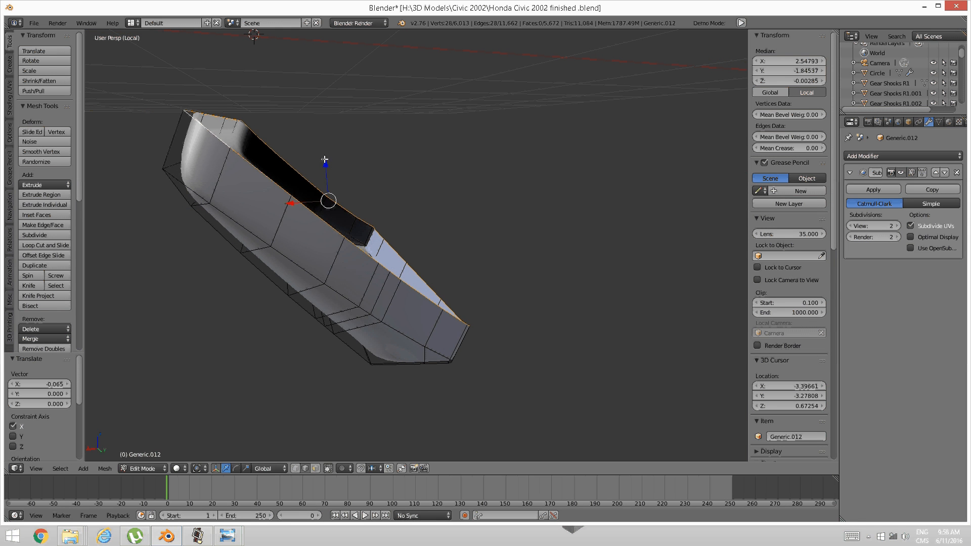
{"action": "left_click_drag", "start_coordinate": [325, 159], "coordinate": [327, 169]}
- Insert one edge loop around the extruded side wall, slid close to the panel's original border edge
{"action": "middle_click_drag", "start_coordinate": [225, 216], "coordinate": [243, 170]}
{"action": "scroll", "coordinate": [240, 217], "scroll_direction": "up", "scroll_amount": 2}
{"action": "scroll", "coordinate": [235, 219], "scroll_direction": "down", "scroll_amount": 2}
{"action": "key", "text": "a"}
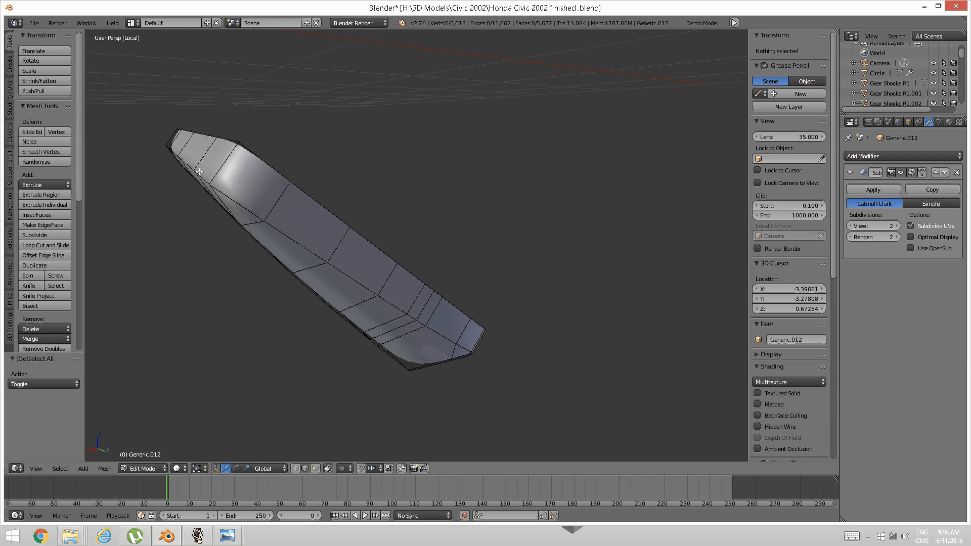
{"action": "key", "text": "ctrl+r"}
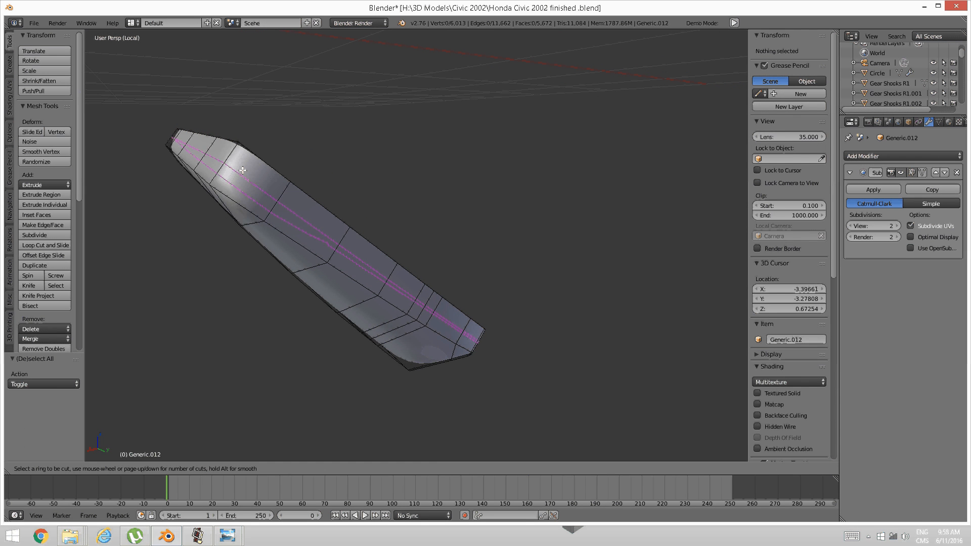
{"action": "left_click", "coordinate": [241, 172]}
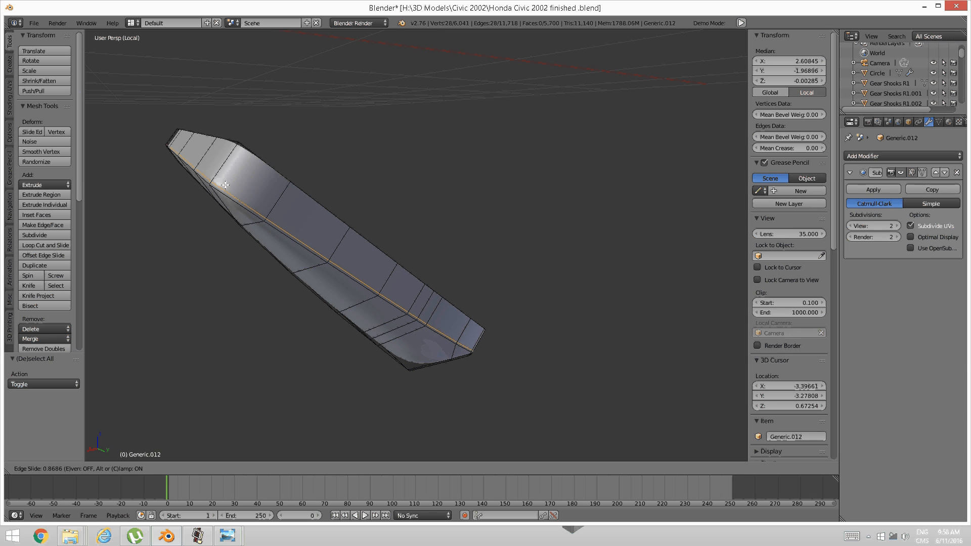
{"action": "left_click", "coordinate": [225, 185]}
{"action": "key", "text": "a"}
- Reveal the hidden dashboard geometry and clear the selection
{"action": "middle_click_drag", "start_coordinate": [225, 185], "coordinate": [230, 225]}
{"action": "scroll", "coordinate": [261, 200], "scroll_direction": "up", "scroll_amount": 5}
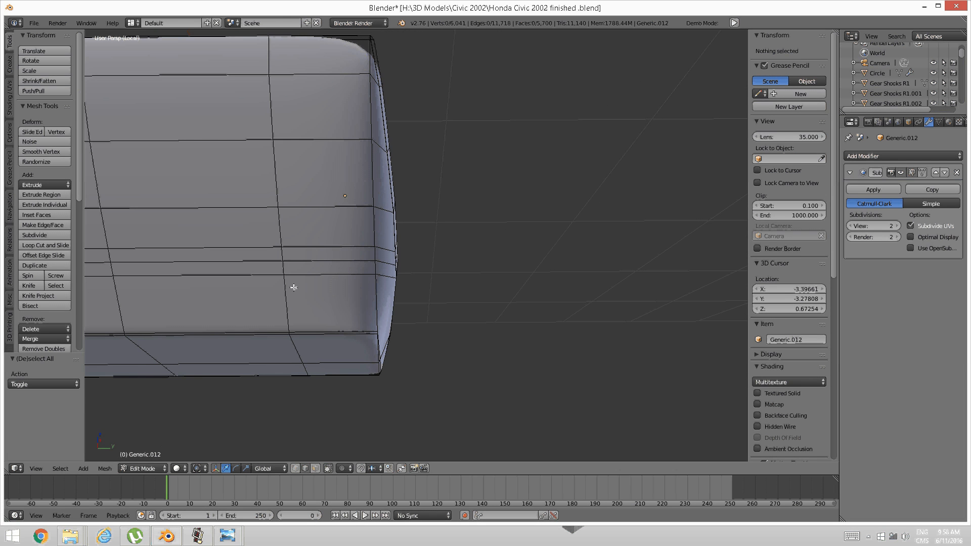
{"action": "middle_click_drag", "start_coordinate": [290, 285], "coordinate": [234, 323]}
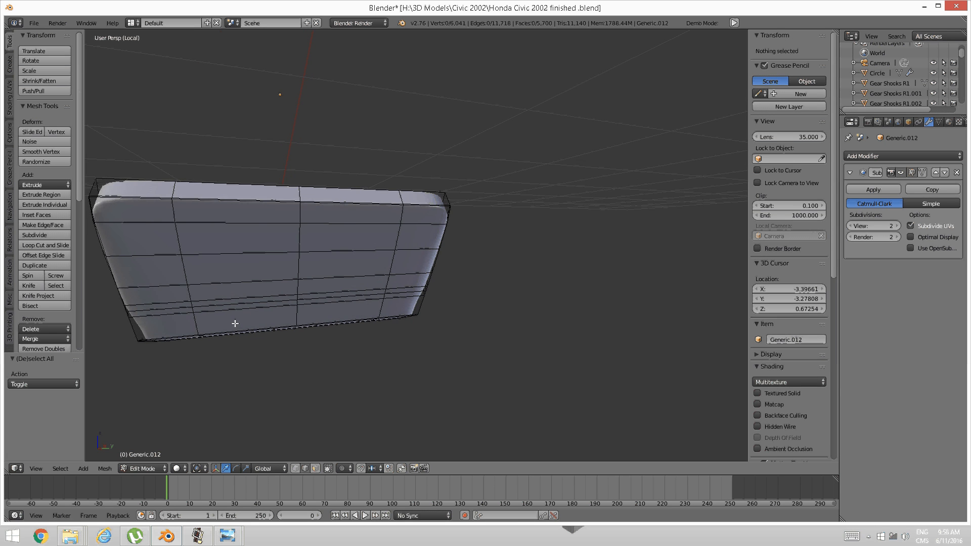
{"action": "key", "text": "alt+h"}
{"action": "middle_click_drag", "start_coordinate": [458, 291], "coordinate": [364, 192]}
{"action": "key", "text": "a"}
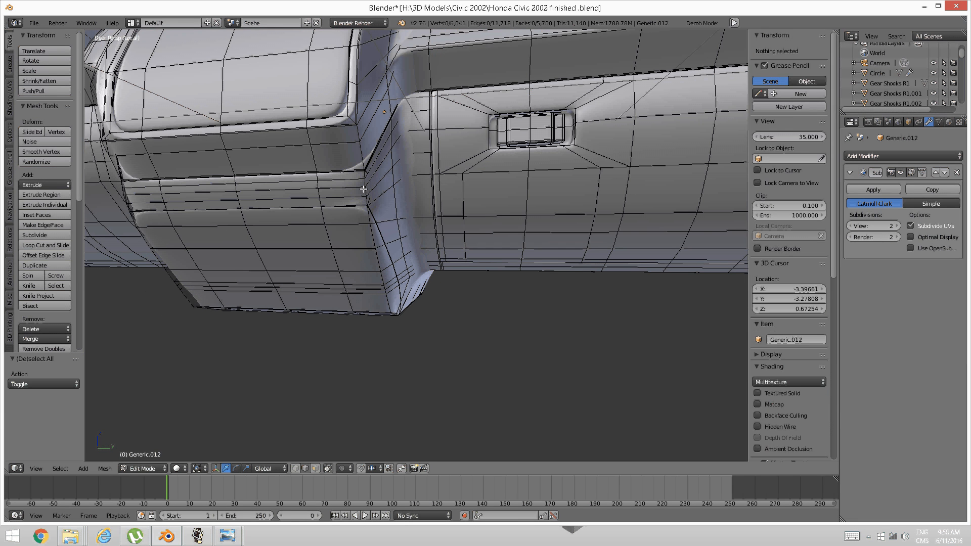
- Select the linked frame mesh surrounding the lower centre panel, invert the selection, and hide everything else
{"action": "right_click", "coordinate": [364, 191]}
{"action": "key", "text": "ctrl+l"}
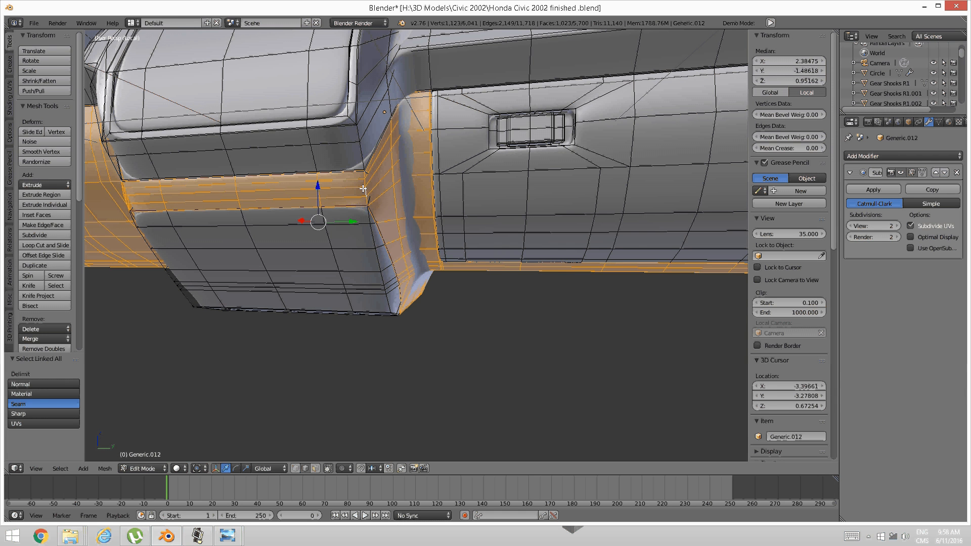
{"action": "right_click", "coordinate": [365, 191]}
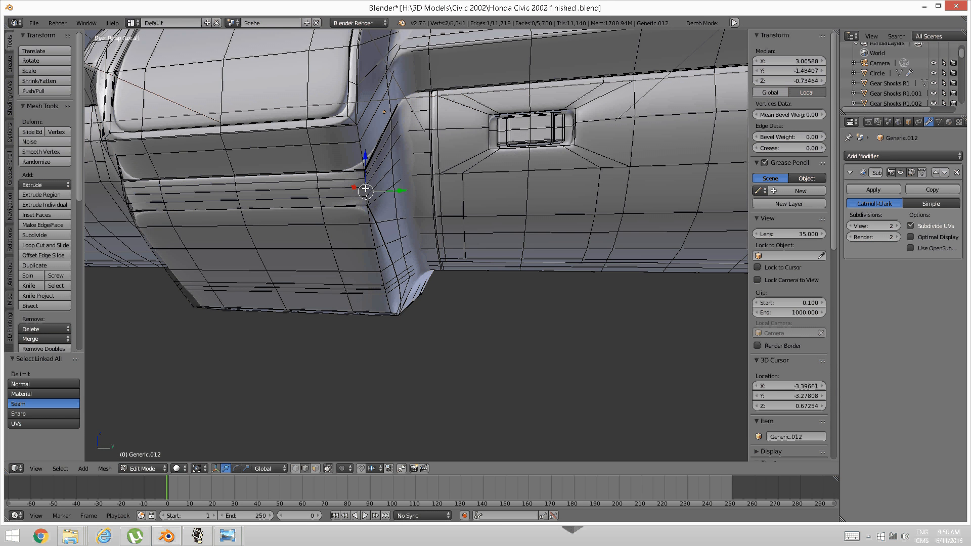
{"action": "key", "text": "ctrl+l"}
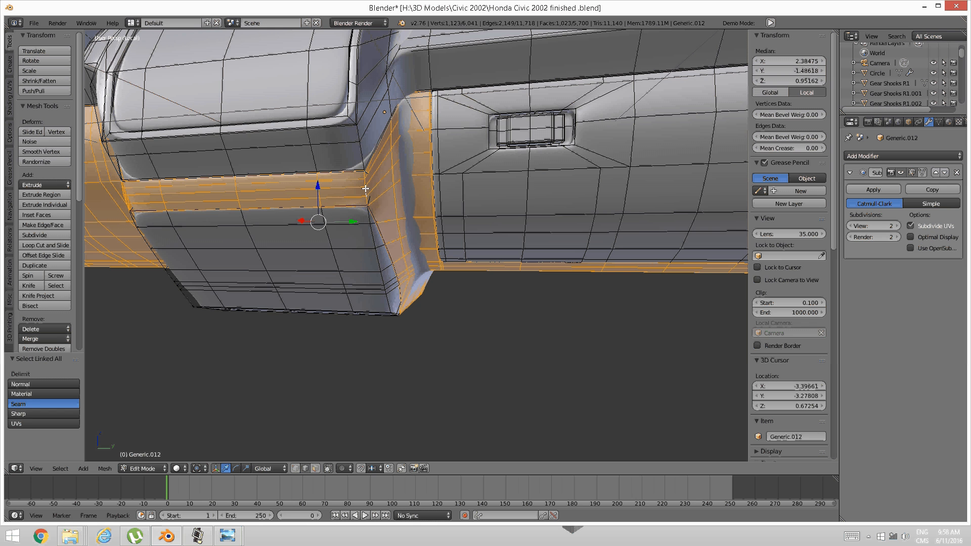
{"action": "key", "text": "ctrl+i"}
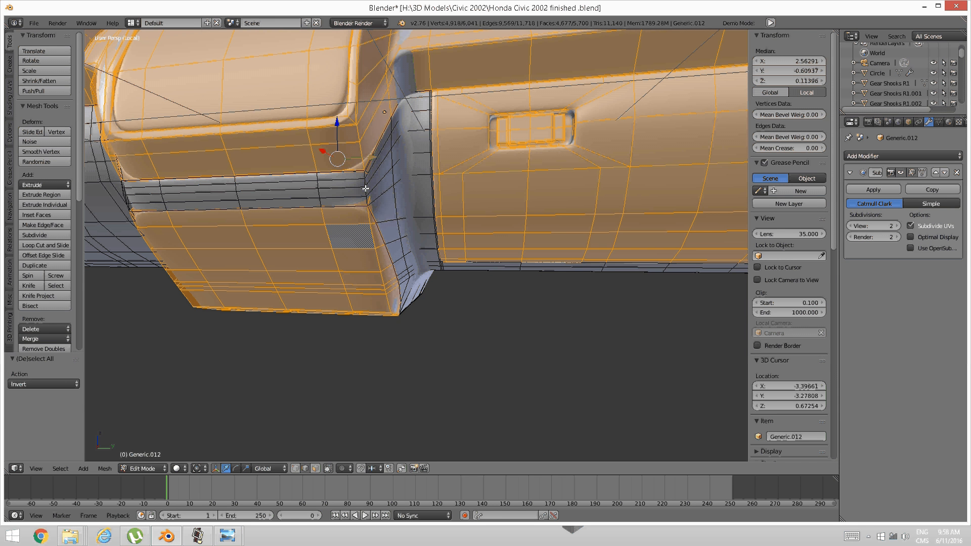
{"action": "key", "text": "h"}
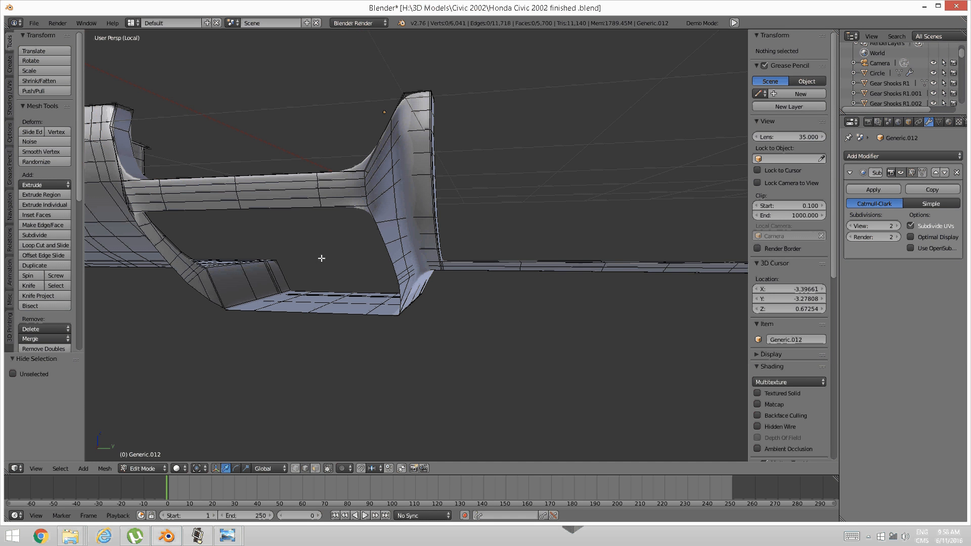
- Select the boundary edge loop of the frame's lower opening and extrude it 0.176 along Z
{"action": "middle_click_drag", "start_coordinate": [321, 258], "coordinate": [310, 253]}
{"action": "key", "text": "ctrl+Tab"}
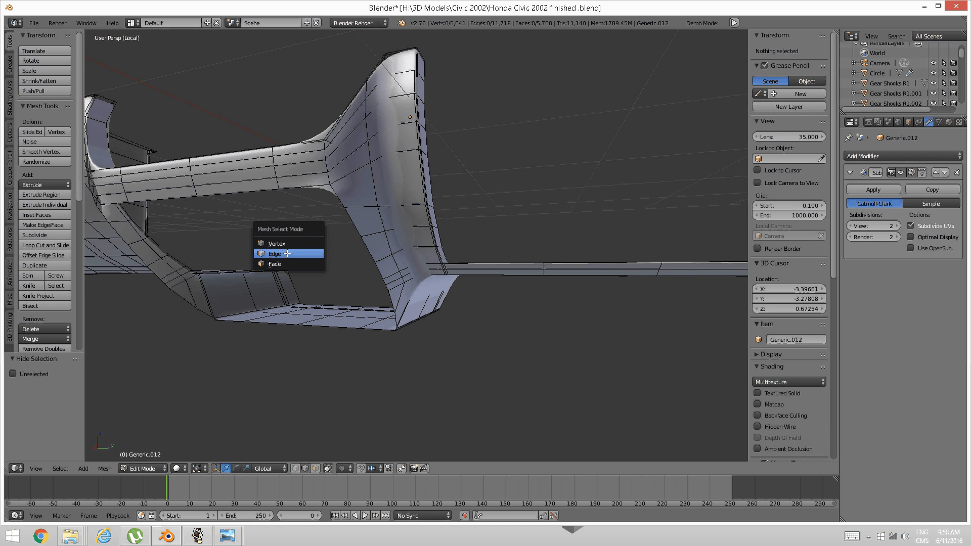
{"action": "left_click", "coordinate": [310, 254]}
{"action": "right_click", "coordinate": [346, 216], "text": "alt"}
{"action": "middle_click_drag", "start_coordinate": [346, 216], "coordinate": [300, 323]}
{"action": "scroll", "coordinate": [323, 217], "scroll_direction": "up", "scroll_amount": 4}
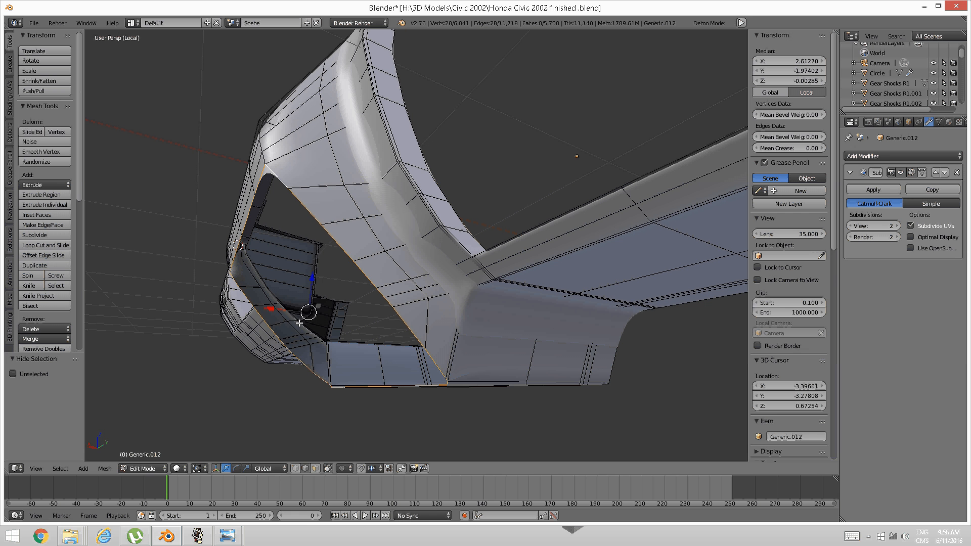
{"action": "key", "text": "e"}
{"action": "key", "text": "z"}
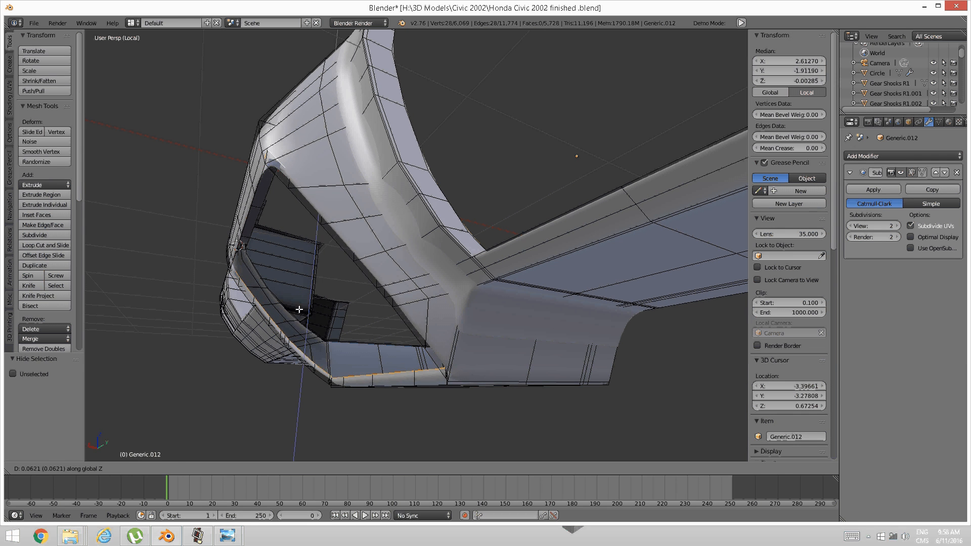
{"action": "left_click", "coordinate": [296, 296]}
- Move the extruded opening loop -0.095 along X and lower it slightly along Z
{"action": "middle_click_drag", "start_coordinate": [297, 296], "coordinate": [291, 274]}
{"action": "key", "text": "g"}
{"action": "key", "text": "x"}
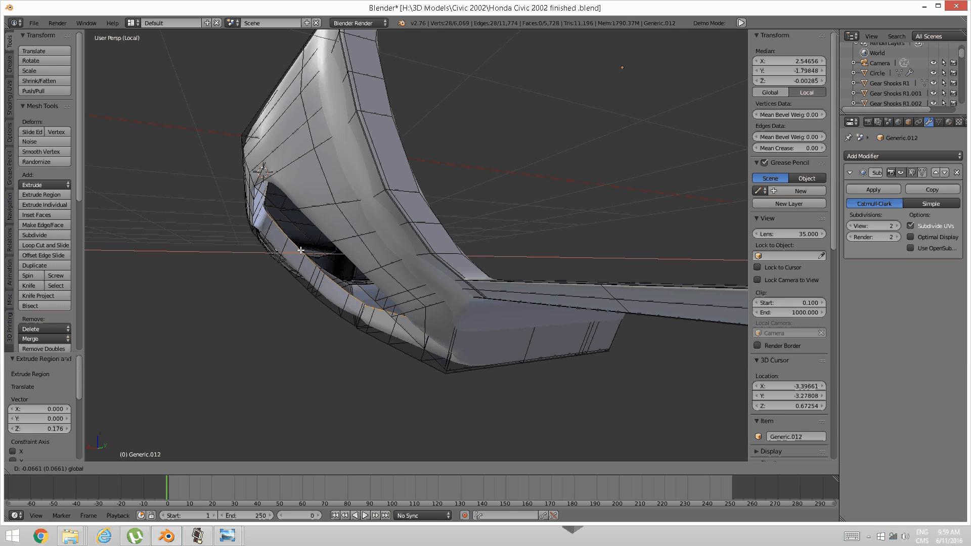
{"action": "left_click", "coordinate": [304, 249]}
{"action": "key", "text": "g"}
{"action": "key", "text": "z"}
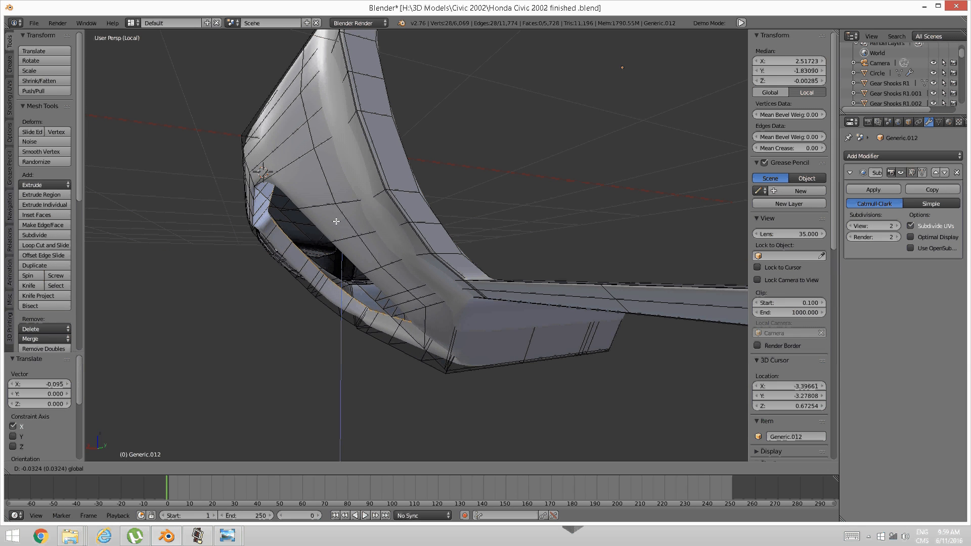
{"action": "left_click", "coordinate": [334, 222]}
{"action": "middle_click_drag", "start_coordinate": [339, 252], "coordinate": [458, 283]}
- Insert one edge loop around the opening's new inward lip, slid close to the frame's original border edge
{"action": "key", "text": "a"}
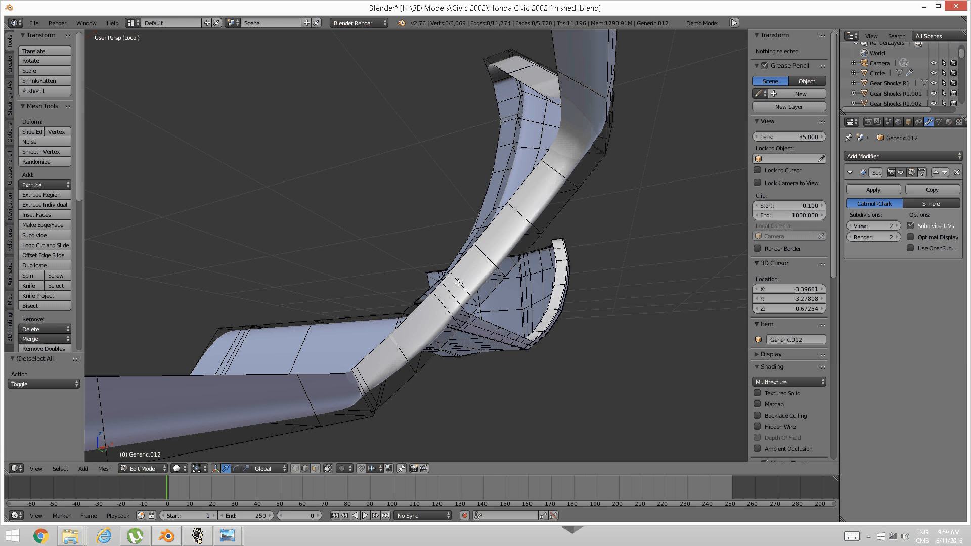
{"action": "key", "text": "ctrl+r"}
{"action": "left_click", "coordinate": [460, 286]}
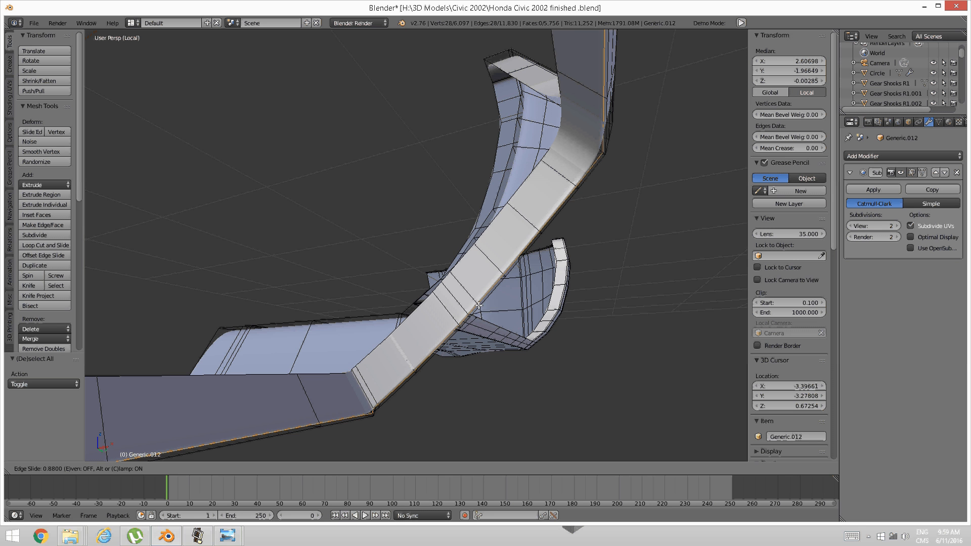
{"action": "left_click", "coordinate": [491, 328]}
{"action": "scroll", "coordinate": [430, 285], "scroll_direction": "up", "scroll_amount": 6}
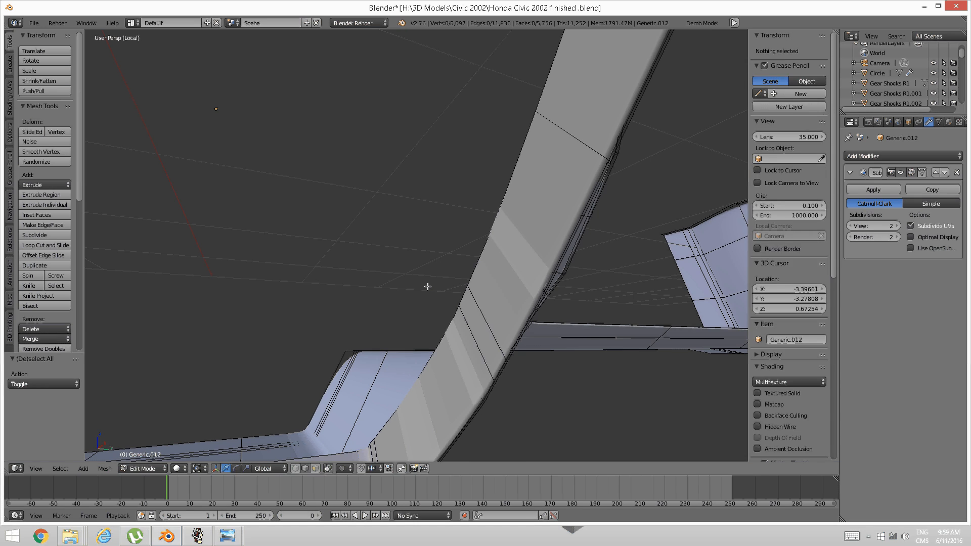
- Reveal the hidden dashboard geometry, check the smoothed console seam in Object Mode, and return to Edit Mode
{"action": "key", "text": "alt+h"}
{"action": "scroll", "coordinate": [448, 282], "scroll_direction": "down", "scroll_amount": 5}
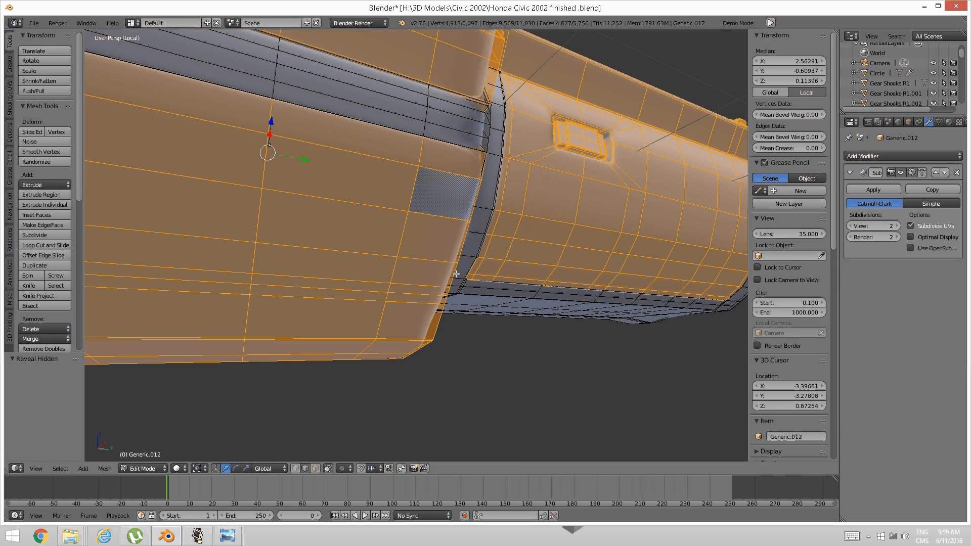
{"action": "middle_click_drag", "start_coordinate": [512, 240], "coordinate": [386, 264]}
{"action": "key", "text": "Tab"}
{"action": "left_click", "coordinate": [368, 243]}
{"action": "key", "text": "Tab"}
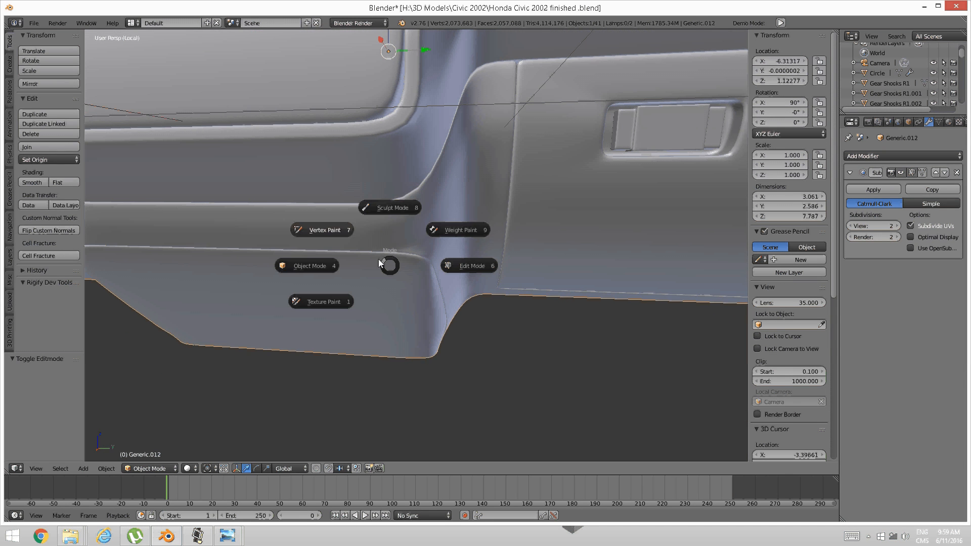
{"action": "left_click", "coordinate": [359, 253]}
{"action": "key", "text": "Tab"}
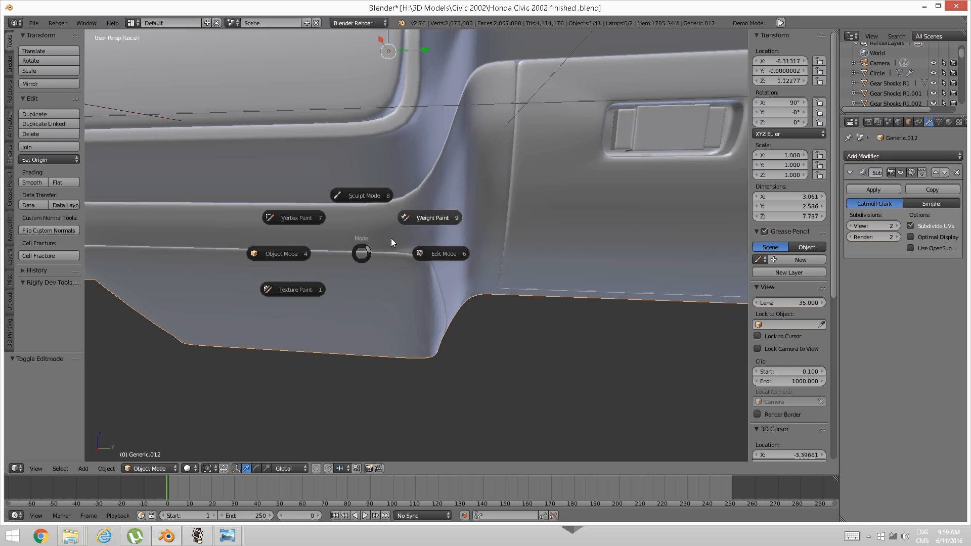
{"action": "left_click", "coordinate": [442, 251]}
- Isolate the frame around the lower console panel by selecting its linked mesh, inverting the selection, and hiding the rest
{"action": "middle_click_drag", "start_coordinate": [414, 273], "coordinate": [324, 252]}
{"action": "scroll", "coordinate": [392, 243], "scroll_direction": "up", "scroll_amount": 5}
{"action": "key", "text": "a"}
{"action": "right_click", "coordinate": [319, 244]}
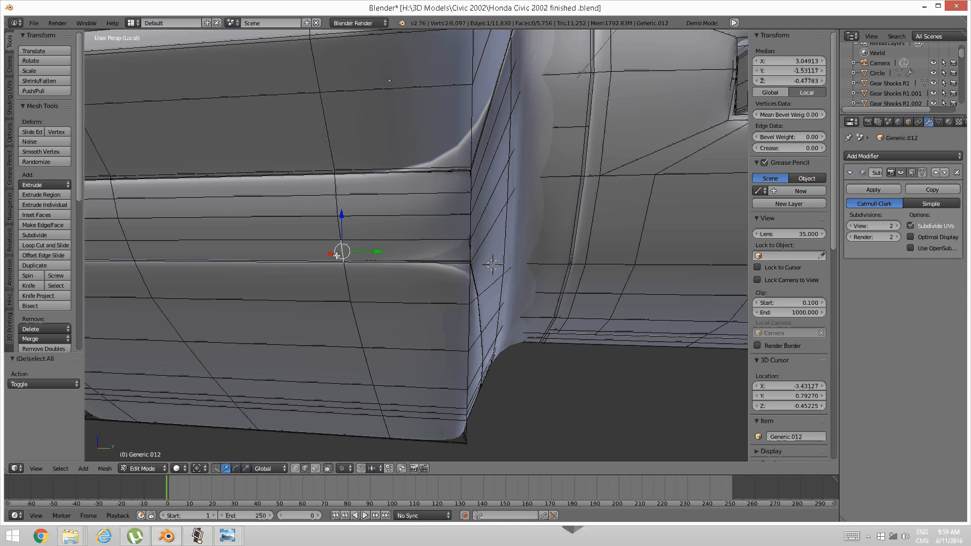
{"action": "key", "text": "ctrl+l"}
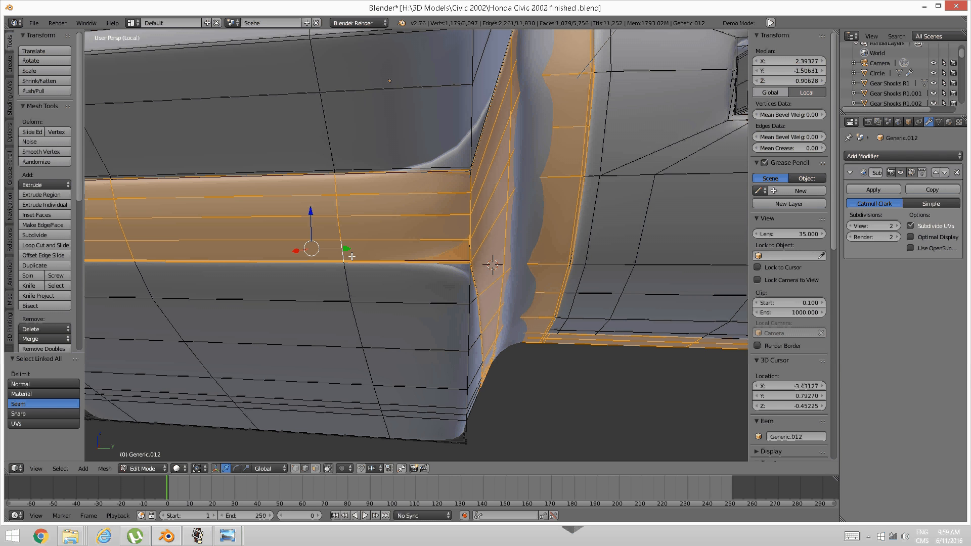
{"action": "key", "text": "ctrl+o"}
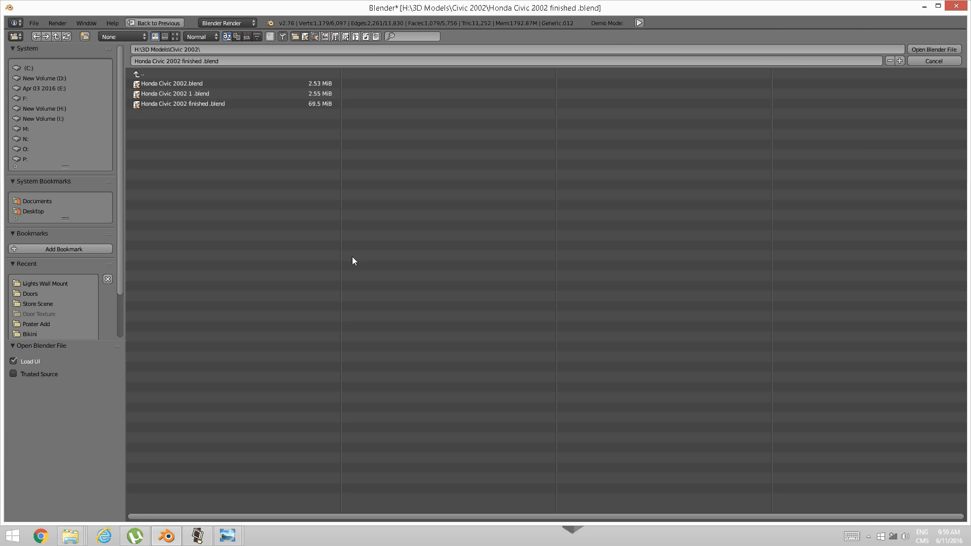
{"action": "left_click", "coordinate": [933, 61]}
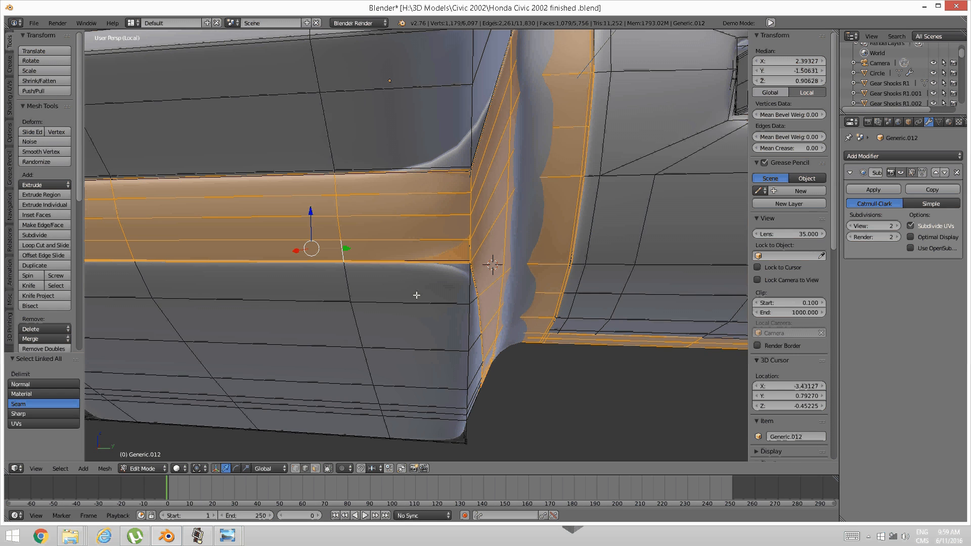
{"action": "key", "text": "ctrl+i"}
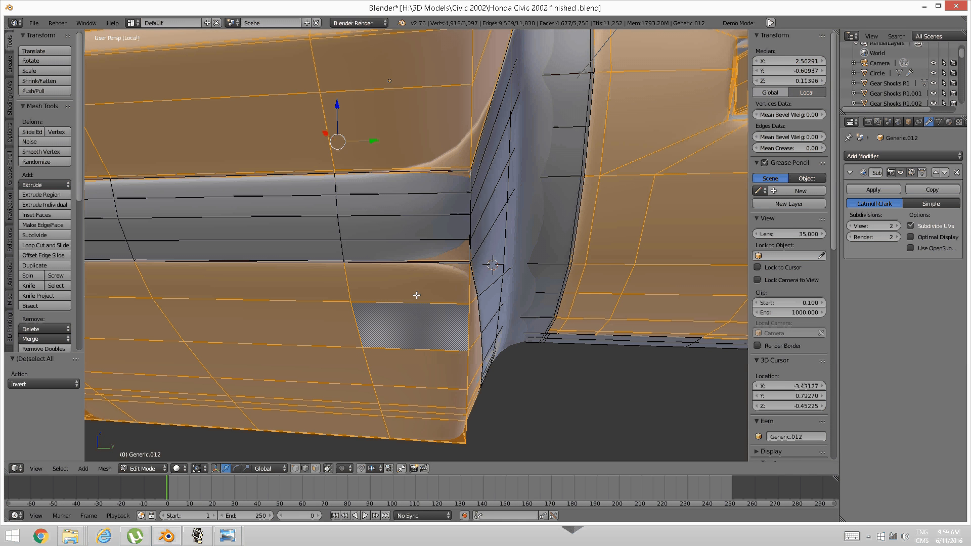
{"action": "key", "text": "h"}
{"action": "middle_click_drag", "start_coordinate": [416, 295], "coordinate": [364, 275]}
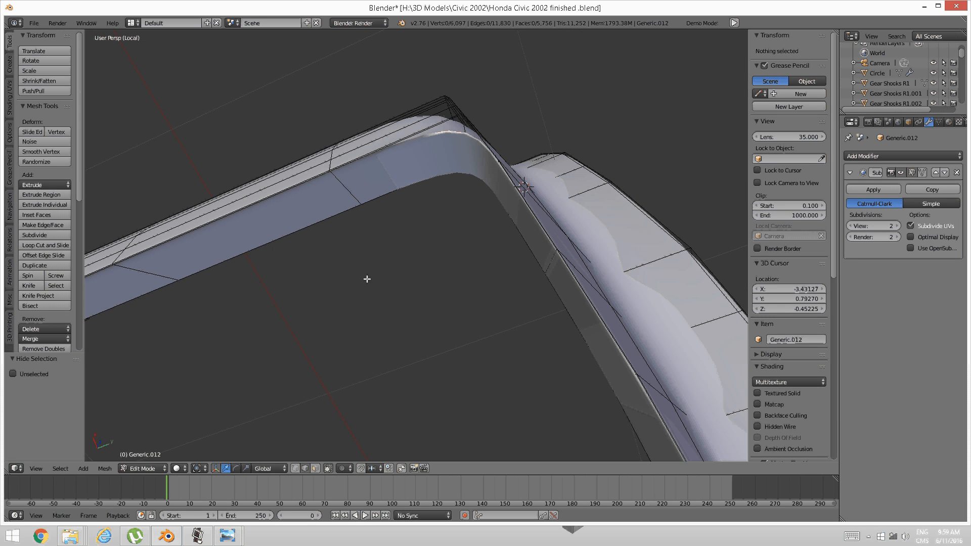
- Select the cross edges at both ends of the crossbar's lowest strip and inward lip, and scale them 1.409 along Y
{"action": "key", "text": "ctrl+Tab"}
{"action": "left_click", "coordinate": [334, 278]}
{"action": "right_click", "coordinate": [344, 188]}
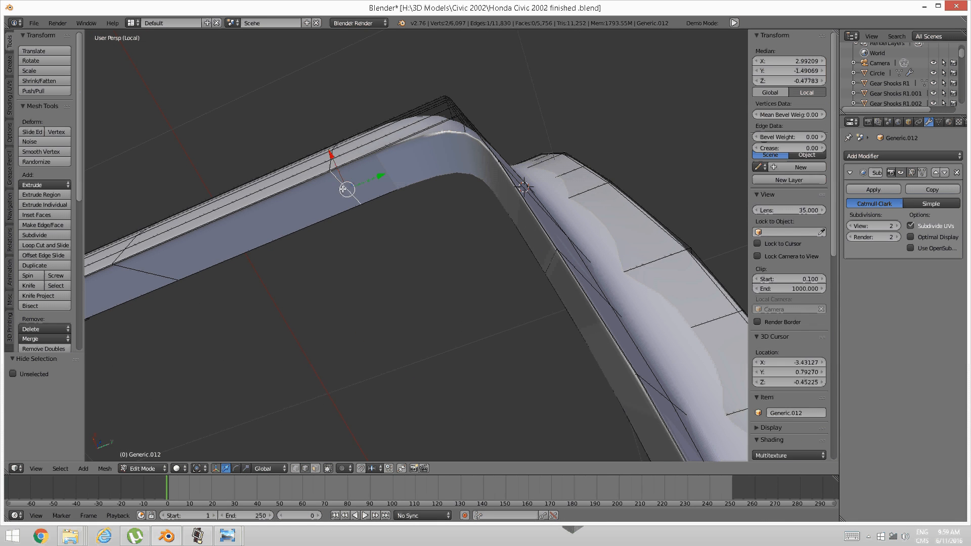
{"action": "middle_click_drag", "start_coordinate": [343, 188], "coordinate": [387, 249]}
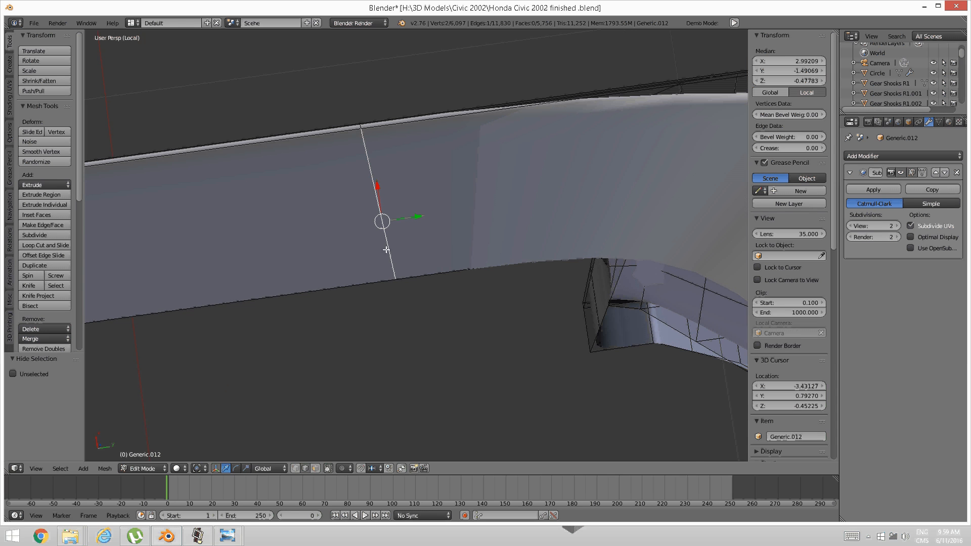
{"action": "right_click", "coordinate": [360, 127], "text": "shift"}
{"action": "scroll", "coordinate": [316, 208], "scroll_direction": "down", "scroll_amount": 5}
{"action": "middle_click_drag", "start_coordinate": [317, 208], "coordinate": [428, 278]}
{"action": "right_click", "coordinate": [427, 277], "text": "shift"}
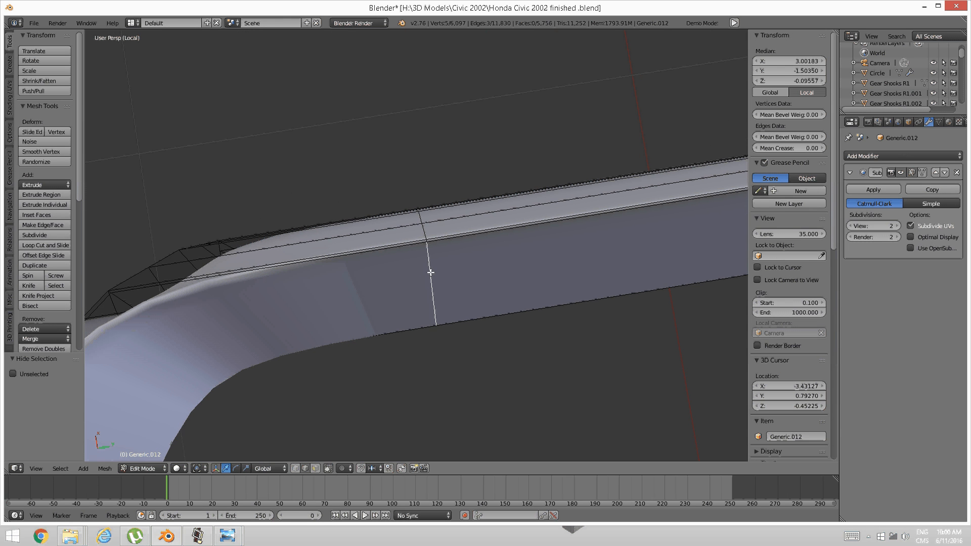
{"action": "right_click", "coordinate": [426, 236], "text": "shift"}
{"action": "right_click", "coordinate": [425, 231], "text": "shift"}
{"action": "scroll", "coordinate": [438, 231], "scroll_direction": "down", "scroll_amount": 5}
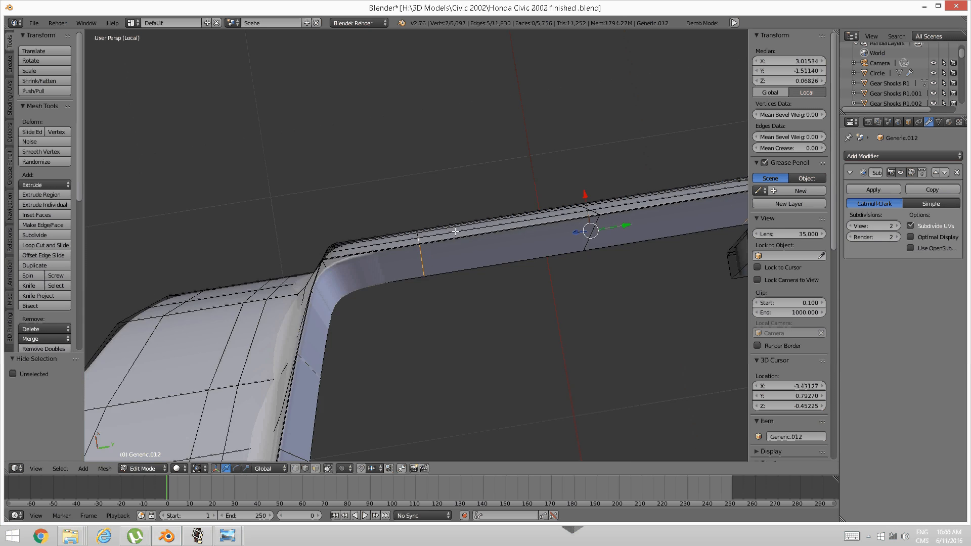
{"action": "middle_click_drag", "start_coordinate": [455, 231], "coordinate": [386, 285]}
{"action": "right_click", "coordinate": [340, 276], "text": "shift"}
{"action": "scroll", "coordinate": [304, 277], "scroll_direction": "down", "scroll_amount": 3}
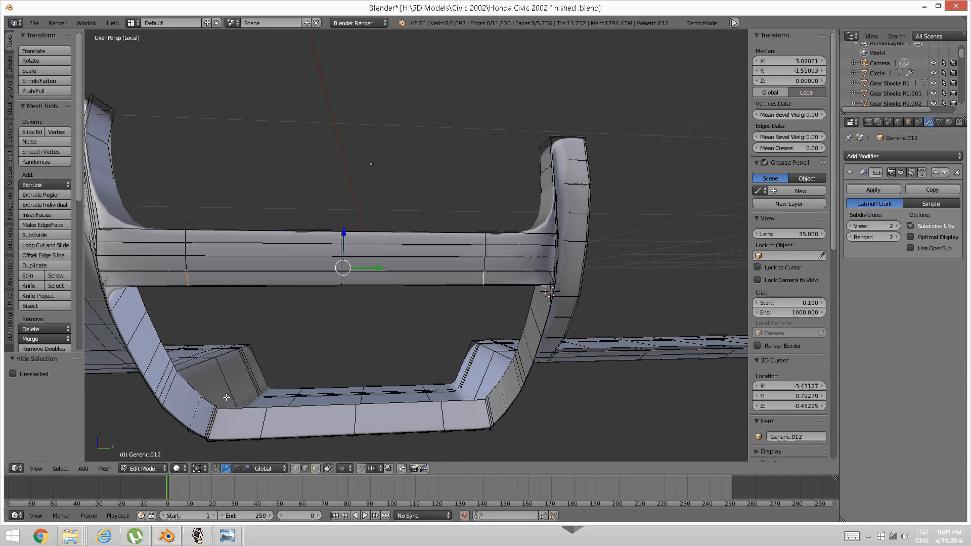
{"action": "left_click", "coordinate": [245, 468]}
{"action": "left_click_drag", "start_coordinate": [382, 266], "coordinate": [399, 263]}
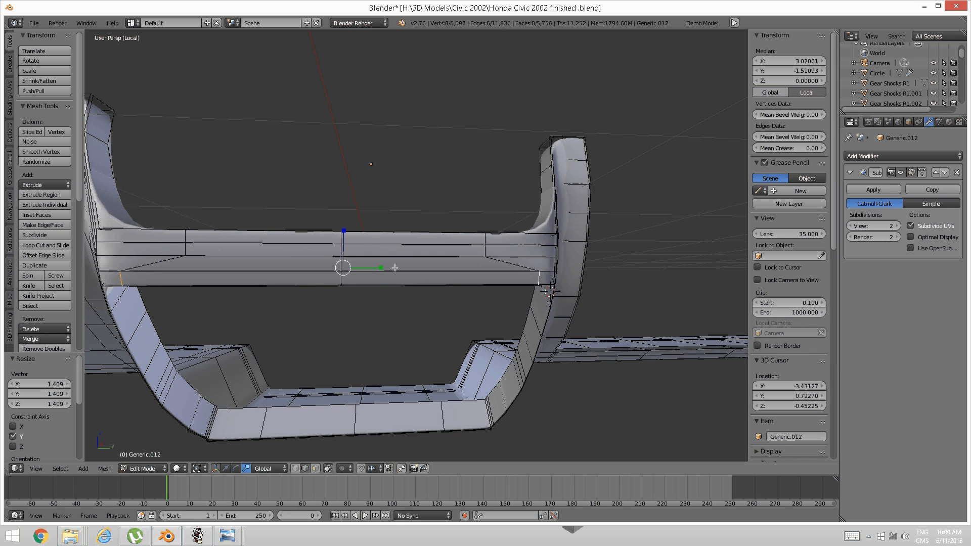
- Bring the selected crossbar edges back inward by scaling them 0.914 along Y
{"action": "middle_click_drag", "start_coordinate": [399, 263], "coordinate": [264, 341]}
{"action": "key", "text": "s"}
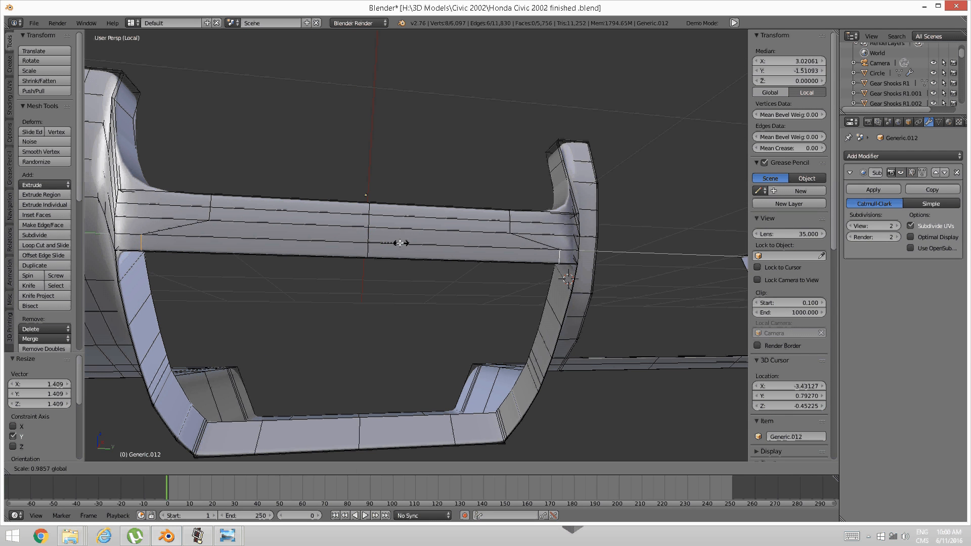
{"action": "left_click", "coordinate": [398, 245]}
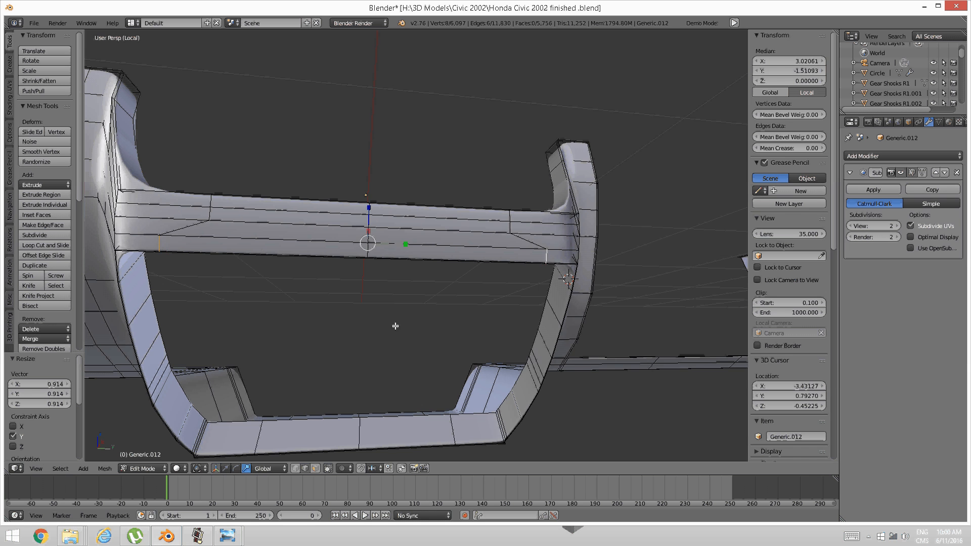
- Reveal all hidden geometry and add a vertical edge loop near one side of the lower panel, aligned with the moved frame edge
{"action": "middle_click_drag", "start_coordinate": [397, 325], "coordinate": [338, 247]}
{"action": "key", "text": "a"}
{"action": "key", "text": "alt+h"}
{"action": "key", "text": "a"}
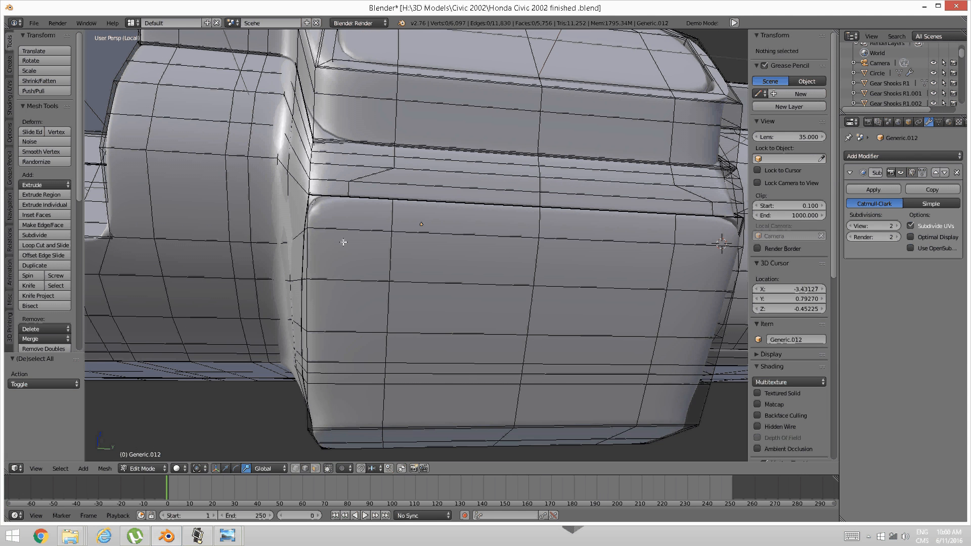
{"action": "key", "text": "ctrl+r"}
{"action": "left_click", "coordinate": [343, 241]}
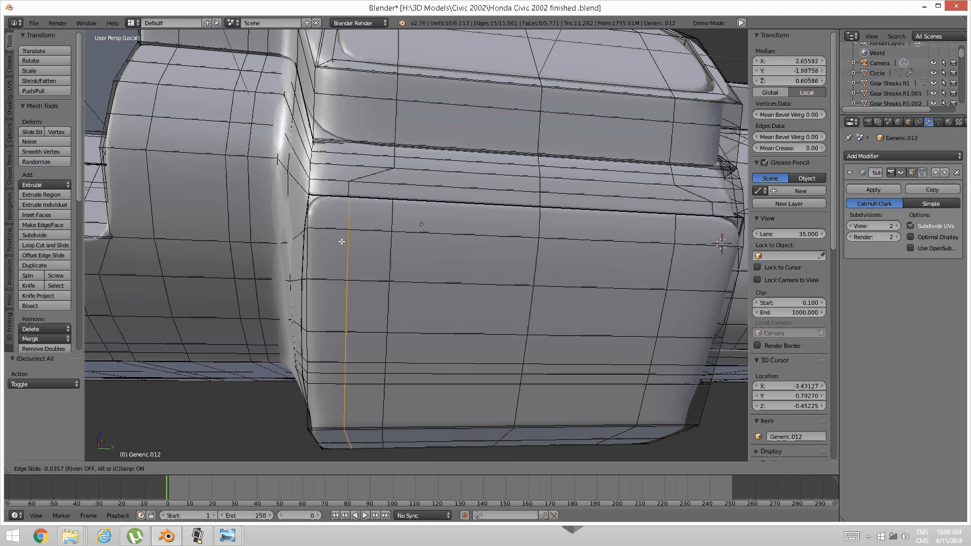
{"action": "left_click", "coordinate": [342, 243]}
{"action": "key", "text": "a"}
- Add a matching vertical edge loop near the opposite side of the lower panel, aligned with the frame's other moved edge
{"action": "middle_click_drag", "start_coordinate": [344, 253], "coordinate": [484, 217]}
{"action": "key", "text": "ctrl+r"}
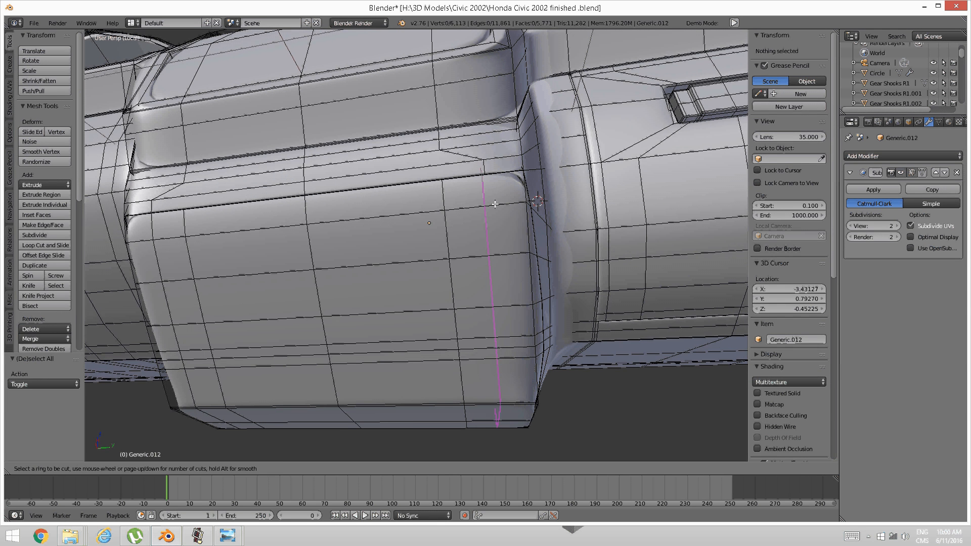
{"action": "left_click", "coordinate": [495, 204]}
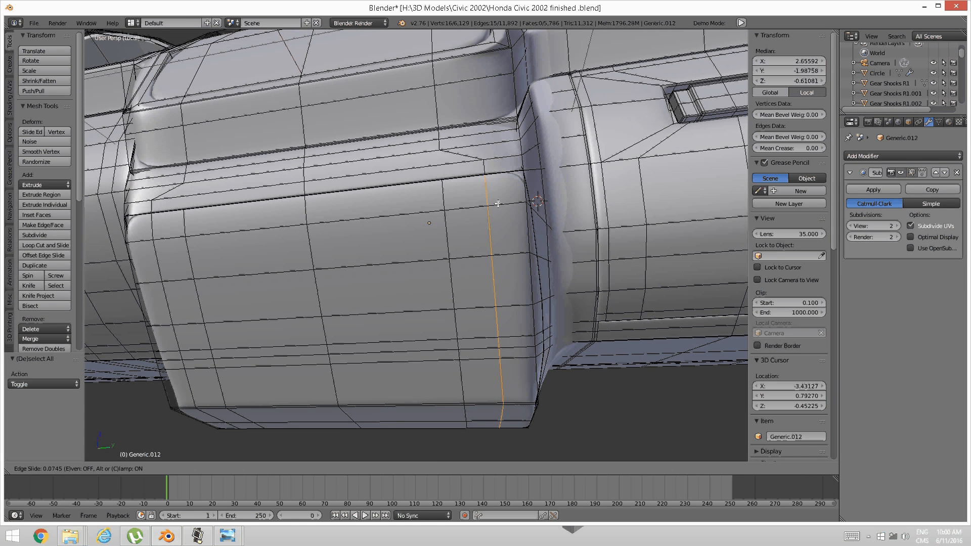
{"action": "left_click", "coordinate": [498, 203]}
{"action": "key", "text": "a"}
- Switch to Object Mode and inspect the smoothed lower console panel and its seam from below and the side
{"action": "middle_click_drag", "start_coordinate": [497, 204], "coordinate": [376, 210]}
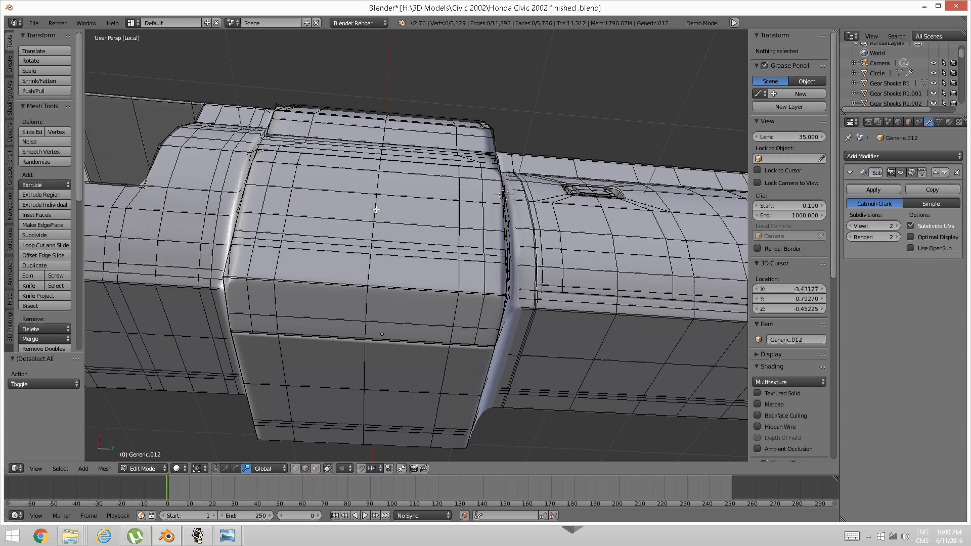
{"action": "middle_click_drag", "start_coordinate": [292, 263], "coordinate": [332, 252]}
{"action": "middle_click_drag", "start_coordinate": [320, 219], "coordinate": [325, 323]}
{"action": "key", "text": "Tab"}
{"action": "left_click", "coordinate": [233, 253]}
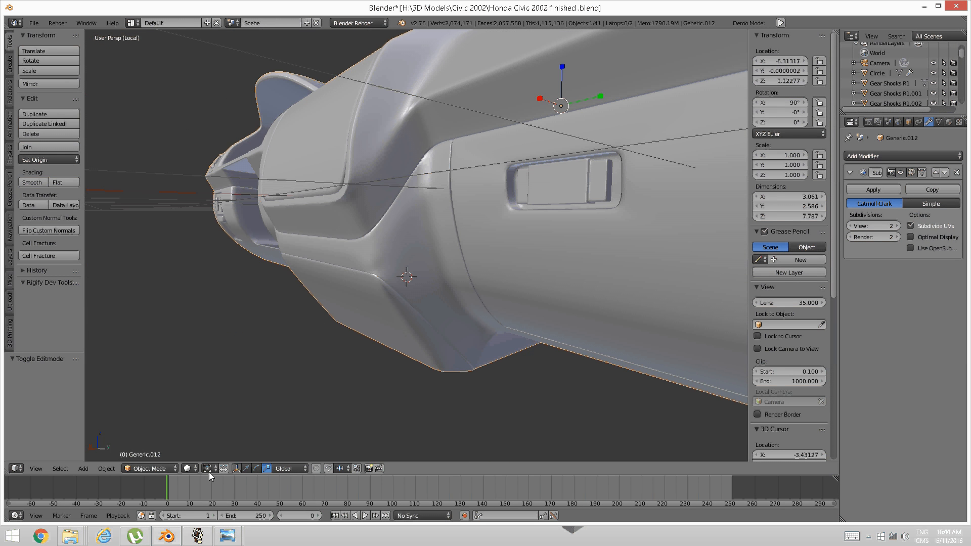
- Compare the smoothed lower console panel, viewed from the front, with the dashboard reference photo 51835998.jpg
{"action": "mouse_move", "coordinate": [227, 535]}
{"action": "left_click", "coordinate": [281, 500]}
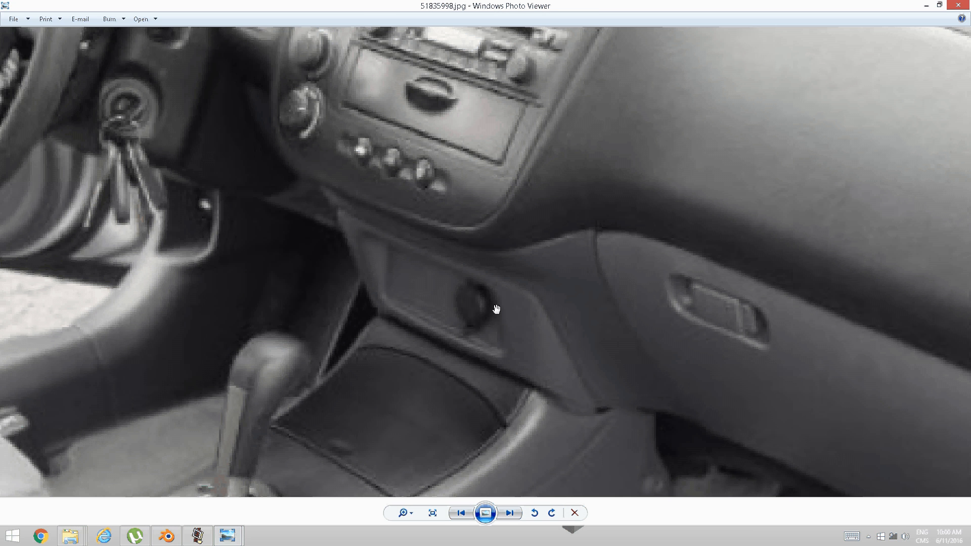
{"action": "left_click", "coordinate": [166, 535]}
{"action": "middle_click_drag", "start_coordinate": [326, 387], "coordinate": [360, 302]}
{"action": "scroll", "coordinate": [356, 280], "scroll_direction": "up", "scroll_amount": 4}
{"action": "scroll", "coordinate": [313, 293], "scroll_direction": "down", "scroll_amount": 2}
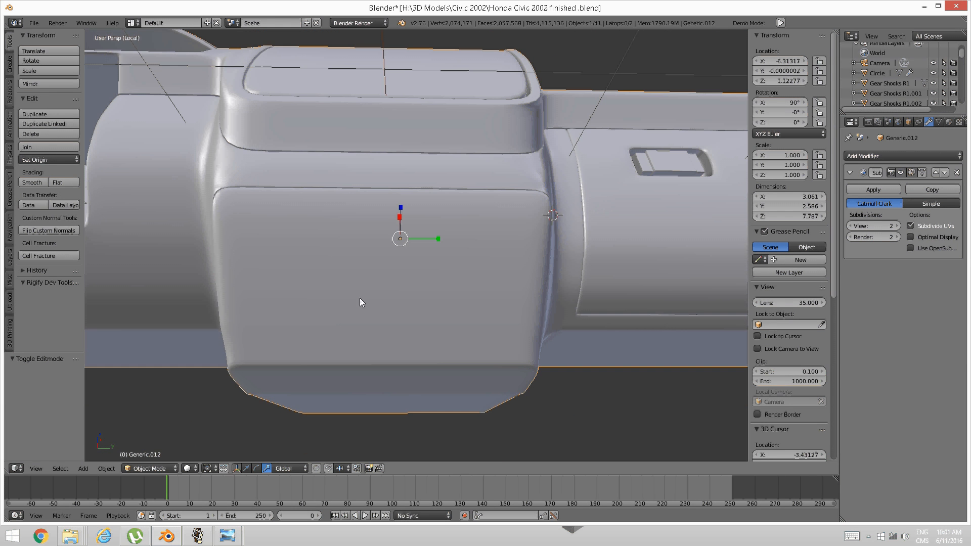
{"action": "mouse_move", "coordinate": [227, 536]}
{"action": "left_click", "coordinate": [281, 490]}
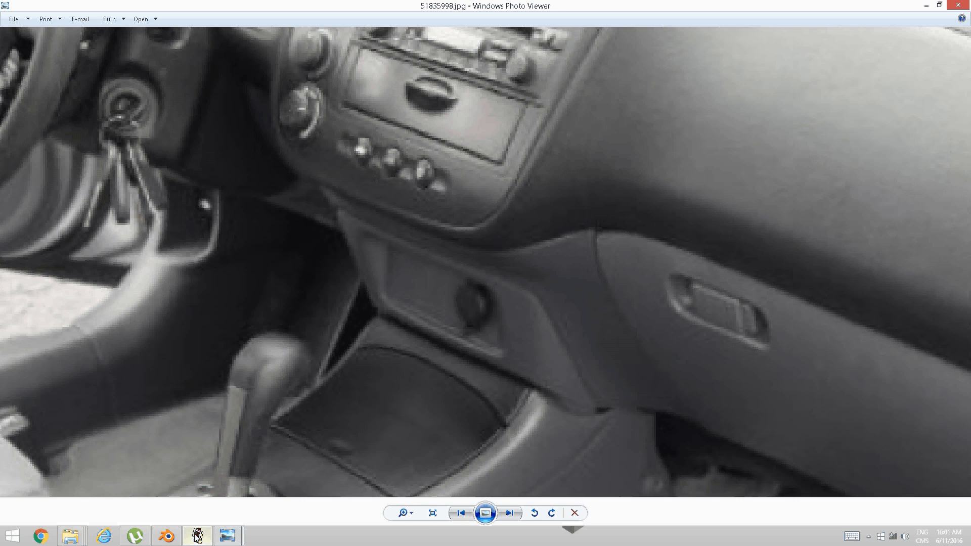
{"action": "left_click", "coordinate": [170, 538]}
- In Edit Mode with face selection, select the lower panel's upper inner row of faces and the inner column down one side
{"action": "key", "text": "Tab"}
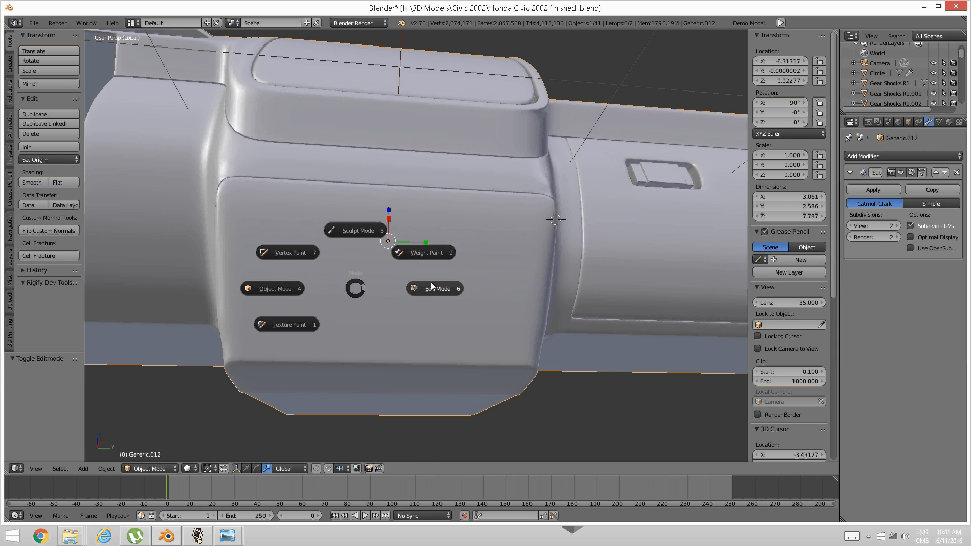
{"action": "left_click", "coordinate": [431, 281]}
{"action": "scroll", "coordinate": [416, 296], "scroll_direction": "up", "scroll_amount": 3}
{"action": "key", "text": "ctrl+Tab"}
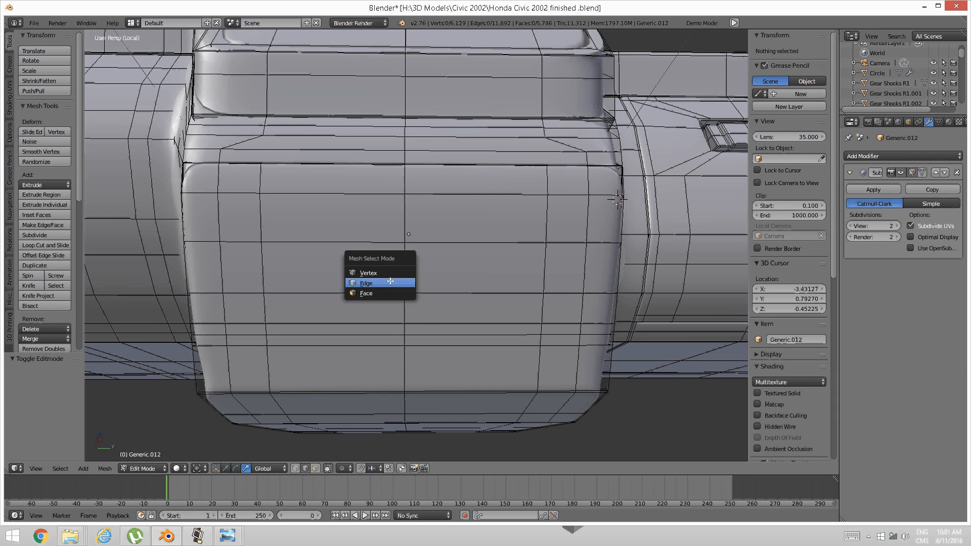
{"action": "left_click", "coordinate": [379, 295]}
{"action": "left_click", "coordinate": [254, 212]}
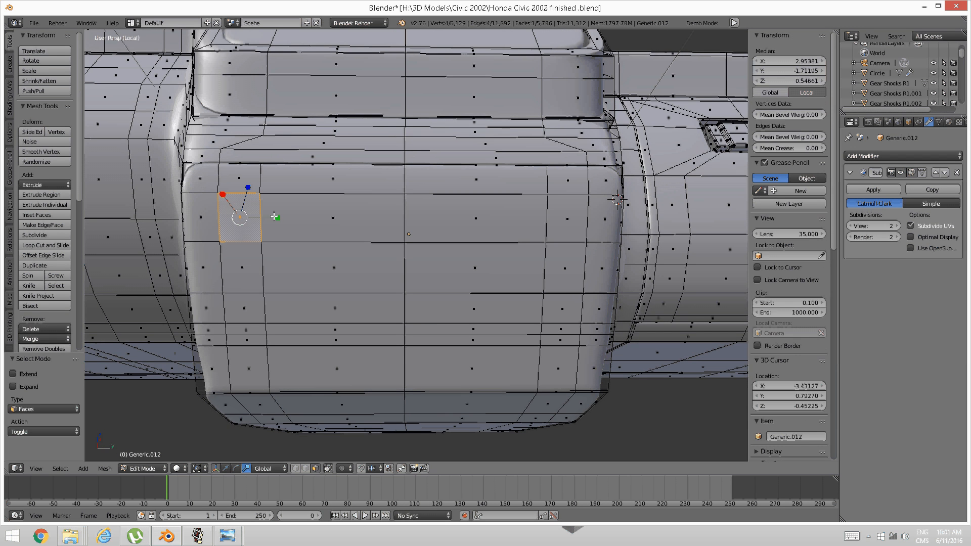
{"action": "left_click", "coordinate": [364, 225], "text": "shift"}
{"action": "left_click", "coordinate": [475, 217], "text": "shift"}
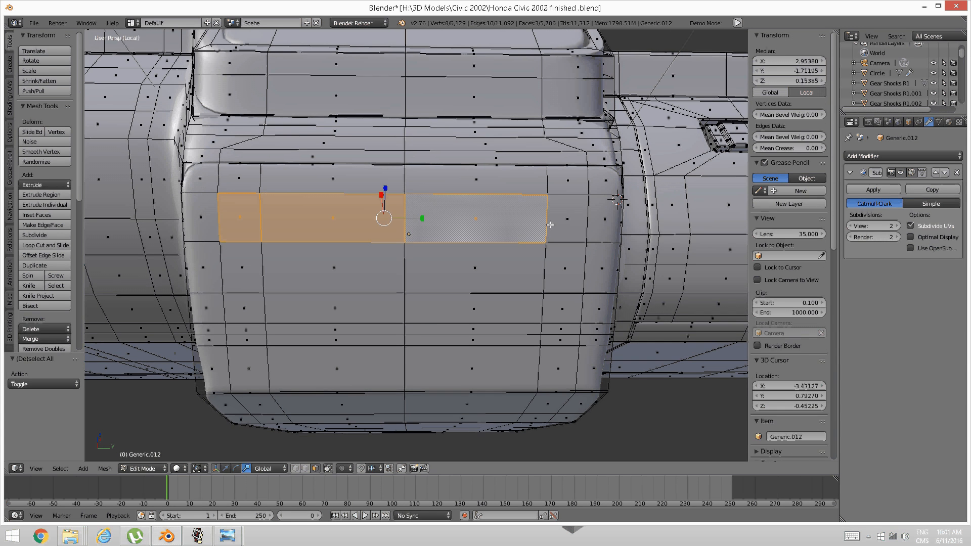
{"action": "left_click", "coordinate": [566, 218], "text": "shift"}
{"action": "left_click", "coordinate": [564, 268], "text": "shift"}
{"action": "left_click", "coordinate": [561, 308], "text": "shift"}
{"action": "left_click", "coordinate": [565, 331], "text": "shift"}
{"action": "left_click", "coordinate": [560, 340], "text": "shift"}
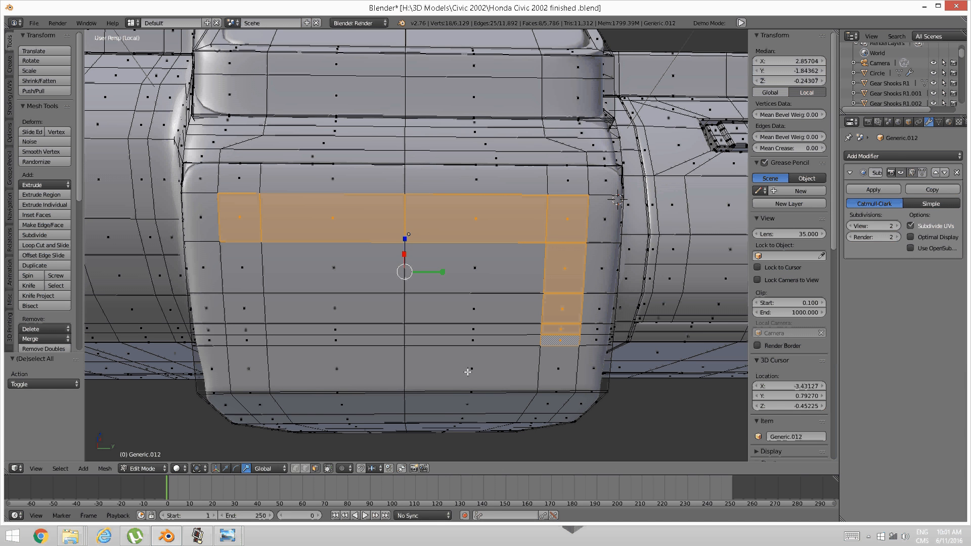
- Check the recess outline in the reference photo, and extend the selection over the faces enclosed by the selected row and column
{"action": "mouse_move", "coordinate": [228, 537]}
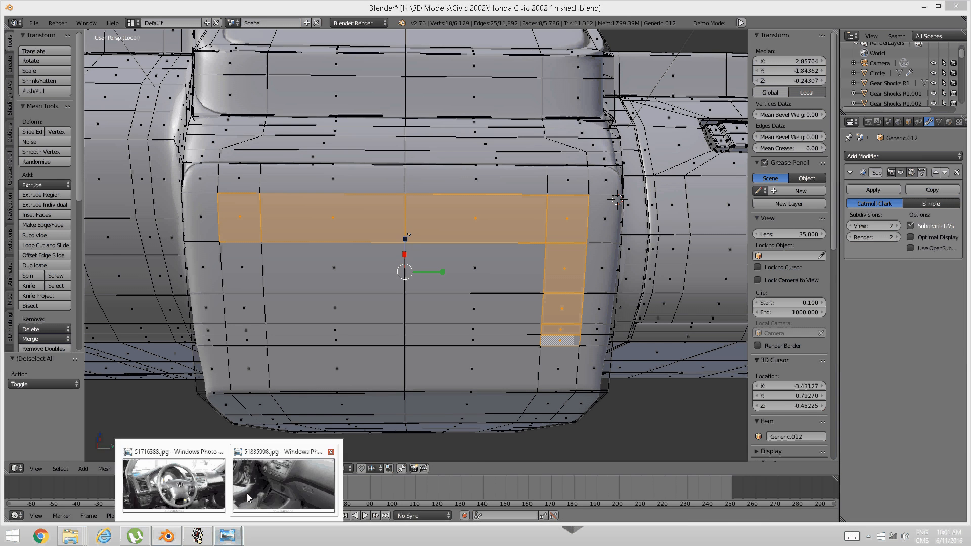
{"action": "left_click", "coordinate": [306, 466]}
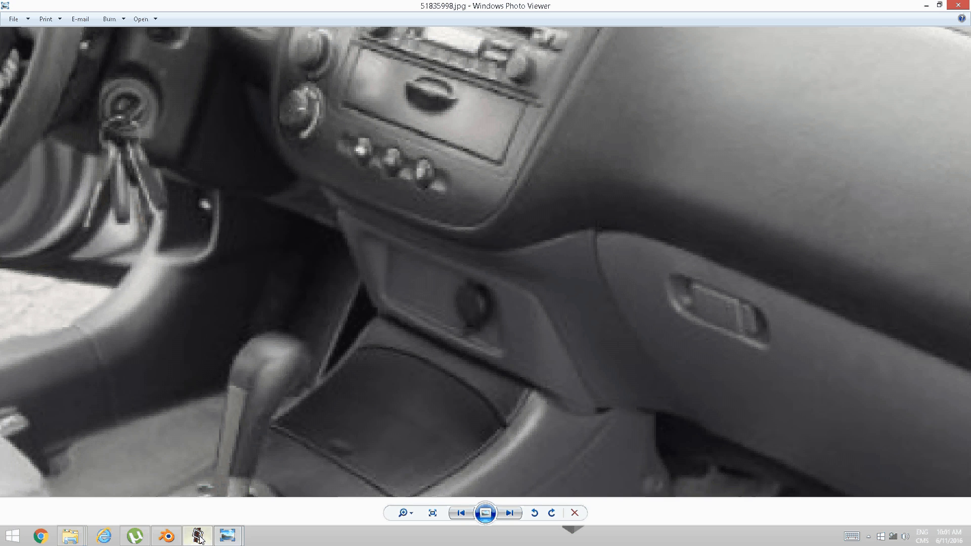
{"action": "left_click", "coordinate": [167, 536]}
{"action": "left_click", "coordinate": [470, 338], "text": "shift"}
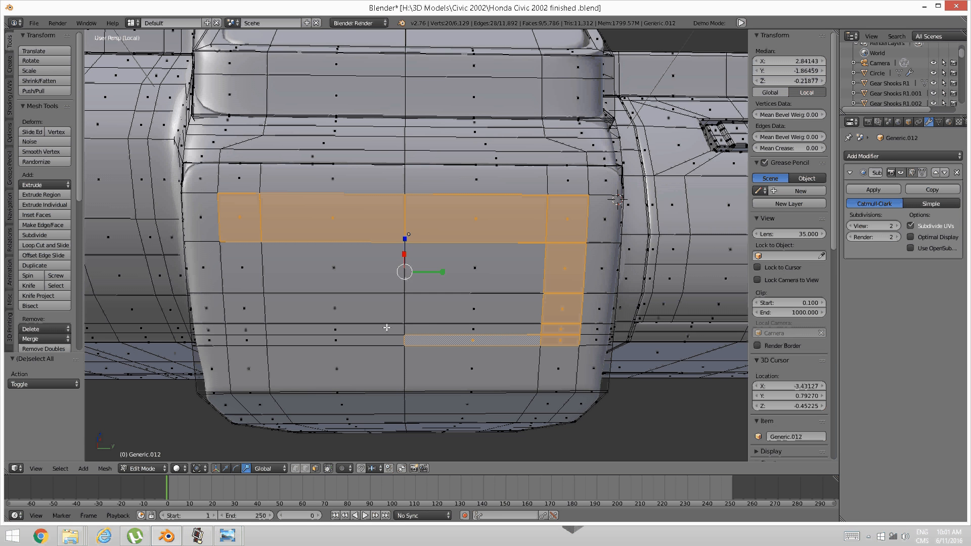
{"action": "key", "text": "c"}
{"action": "left_click", "coordinate": [416, 322]}
{"action": "mouse_move", "coordinate": [417, 322]}
{"action": "left_mouse_down"}
{"action": "mouse_move", "coordinate": [336, 325]}
{"action": "mouse_move", "coordinate": [256, 317]}
{"action": "mouse_move", "coordinate": [249, 306]}
{"action": "mouse_move", "coordinate": [403, 274]}
{"action": "left_mouse_up"}
{"action": "right_click", "coordinate": [403, 273]}
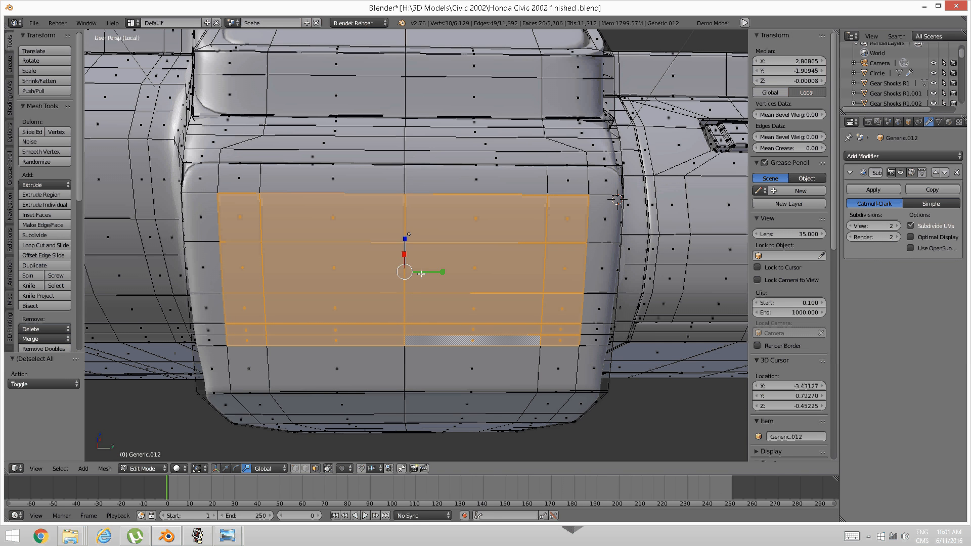
- Add the lowest inner row of faces to the selection and inset the whole region with a thickness of 0.0288
{"action": "middle_click_drag", "start_coordinate": [447, 333], "coordinate": [490, 356]}
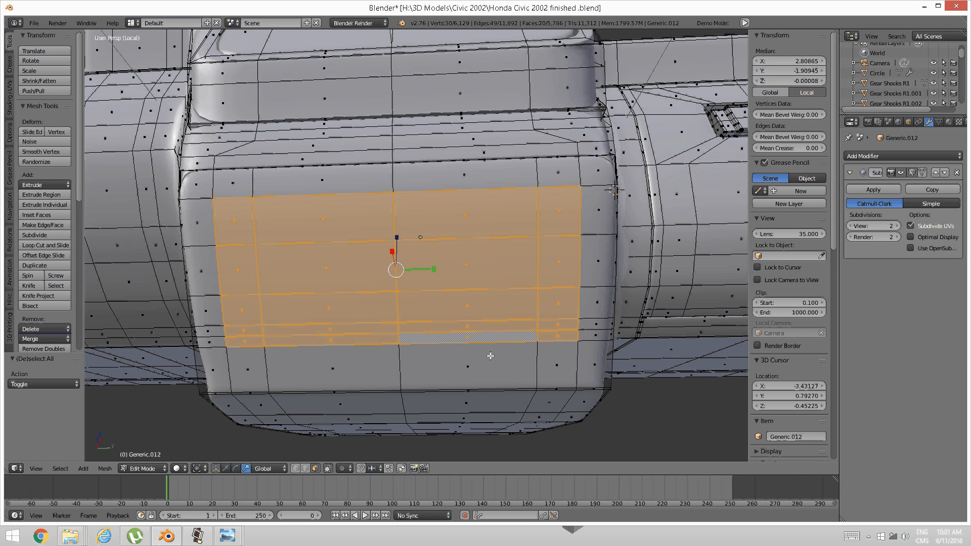
{"action": "key", "text": "c"}
{"action": "mouse_move", "coordinate": [521, 360]}
{"action": "left_mouse_down"}
{"action": "mouse_move", "coordinate": [542, 357]}
{"action": "mouse_move", "coordinate": [255, 355]}
{"action": "left_mouse_up"}
{"action": "right_click", "coordinate": [255, 355]}
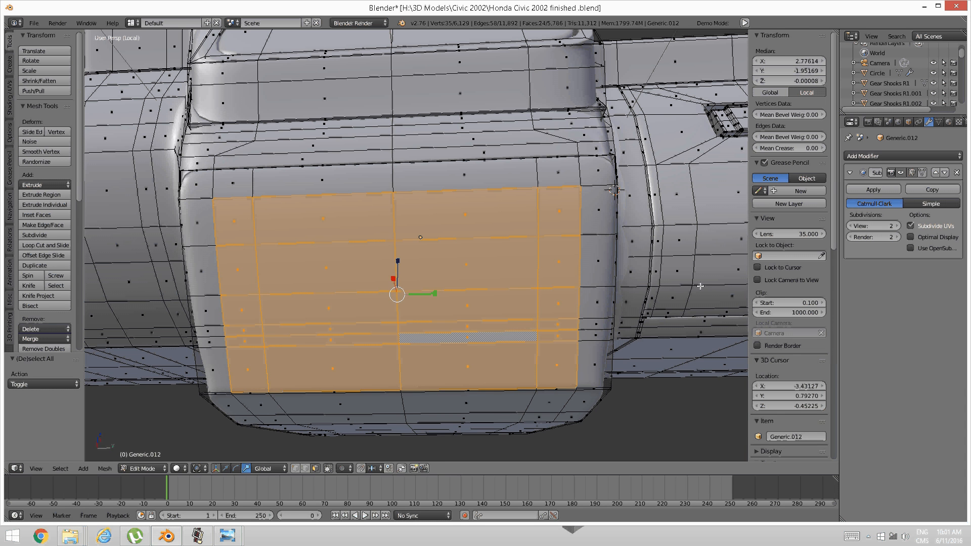
{"action": "key", "text": "i"}
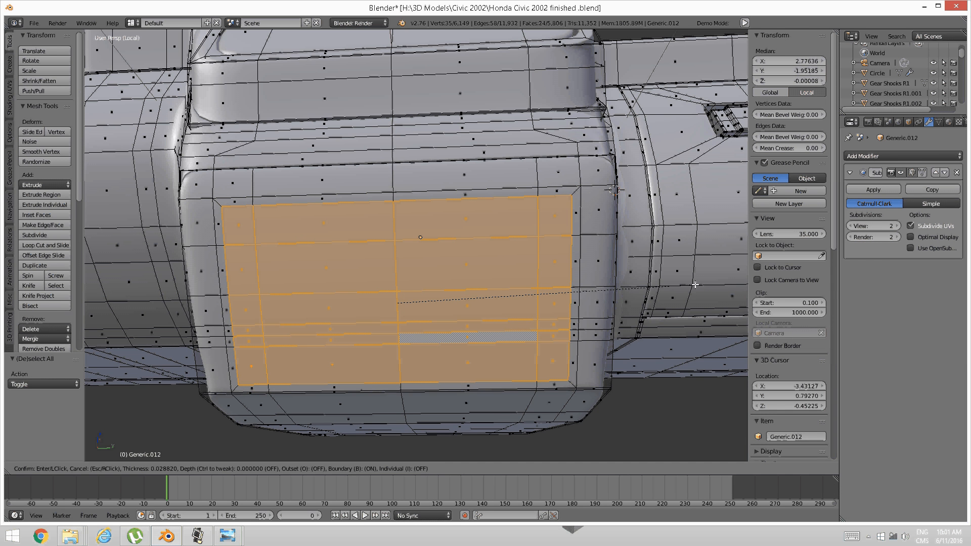
{"action": "left_click", "coordinate": [695, 285]}
{"action": "middle_click_drag", "start_coordinate": [587, 292], "coordinate": [532, 310]}
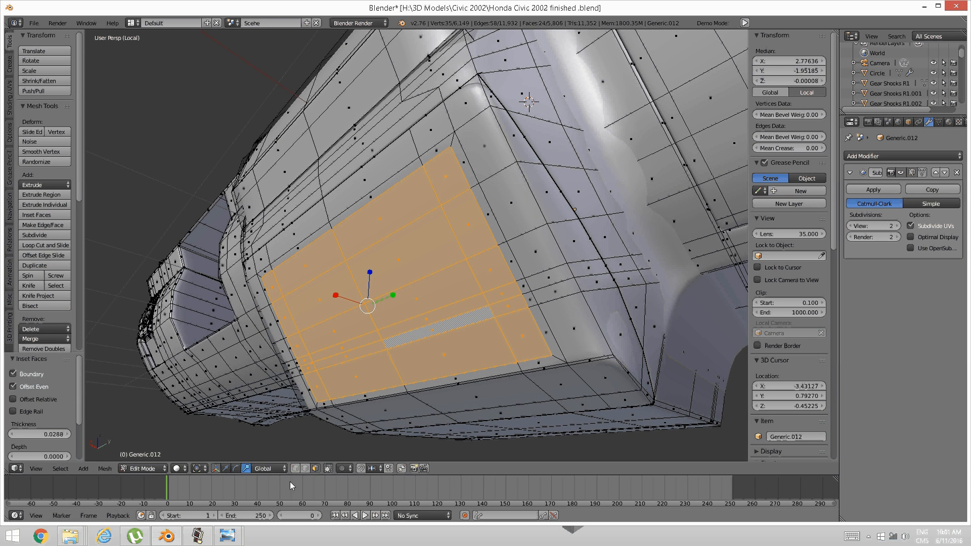
- Set the transform orientation to Local and scale the inset faces uniformly to 0.919
{"action": "left_click", "coordinate": [267, 468]}
{"action": "left_click", "coordinate": [264, 437]}
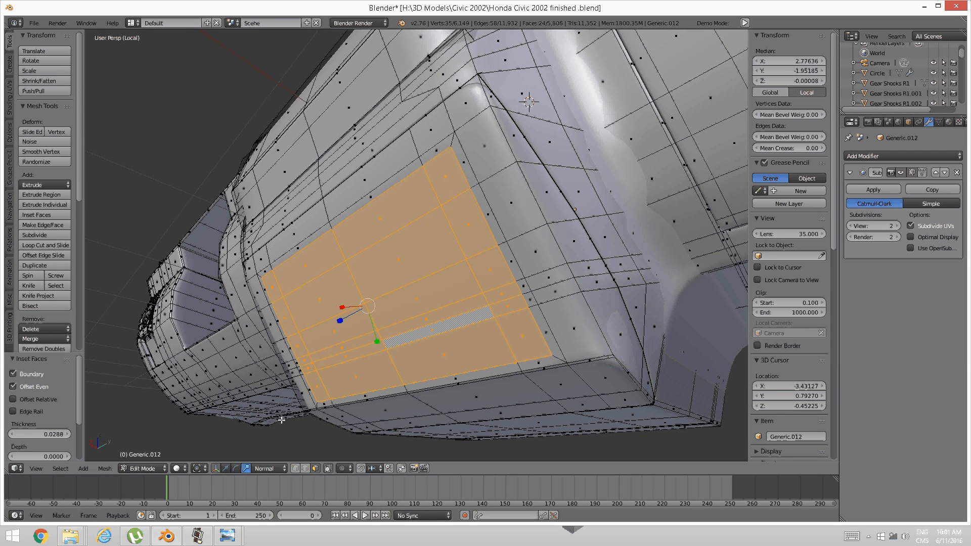
{"action": "middle_click_drag", "start_coordinate": [282, 420], "coordinate": [416, 328]}
{"action": "left_click", "coordinate": [276, 463]}
{"action": "left_click", "coordinate": [281, 442]}
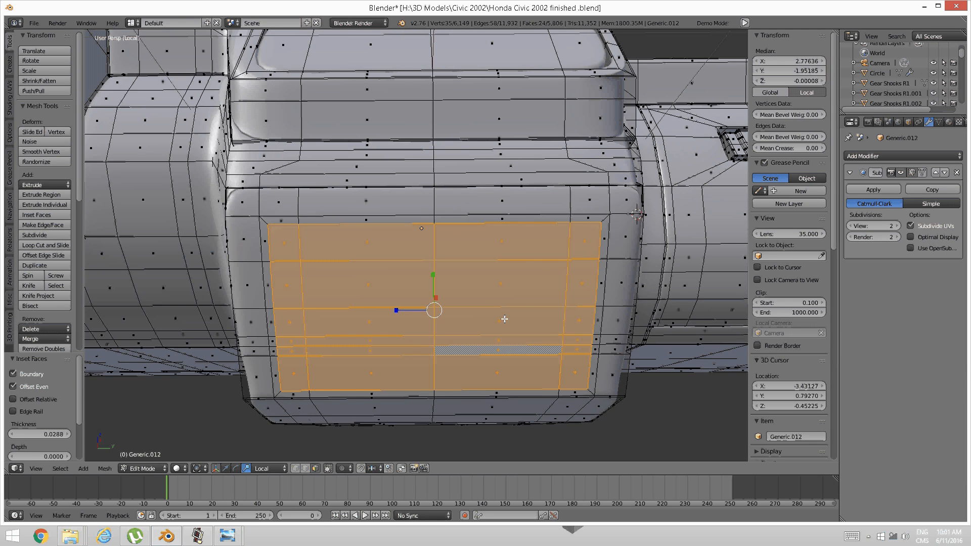
{"action": "key", "text": "s"}
{"action": "left_click", "coordinate": [522, 318]}
{"action": "middle_click_drag", "start_coordinate": [522, 319], "coordinate": [462, 332]}
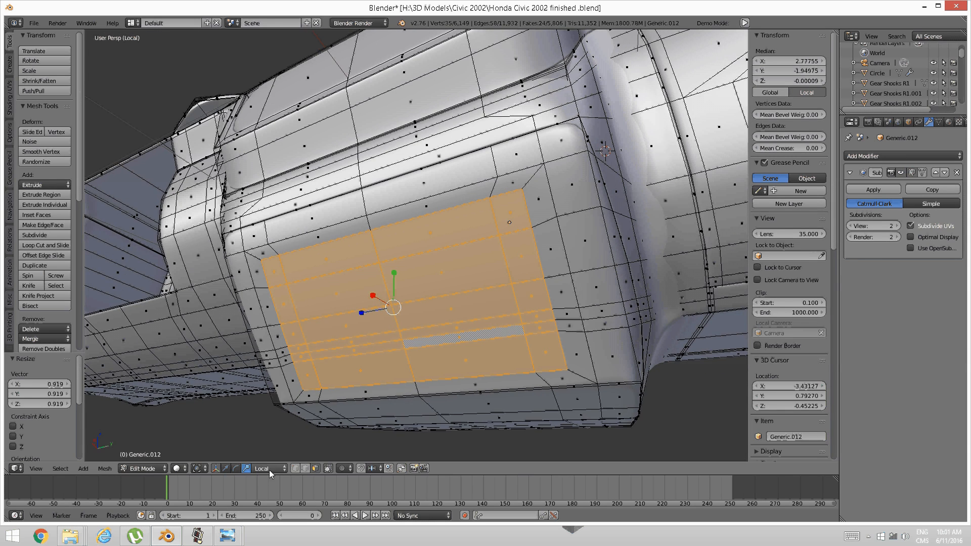
- Widen the inset faces slightly by scaling them 1.013 along the local Z axis, then clear the selection
{"action": "left_click", "coordinate": [224, 468]}
{"action": "middle_click_drag", "start_coordinate": [399, 336], "coordinate": [440, 343]}
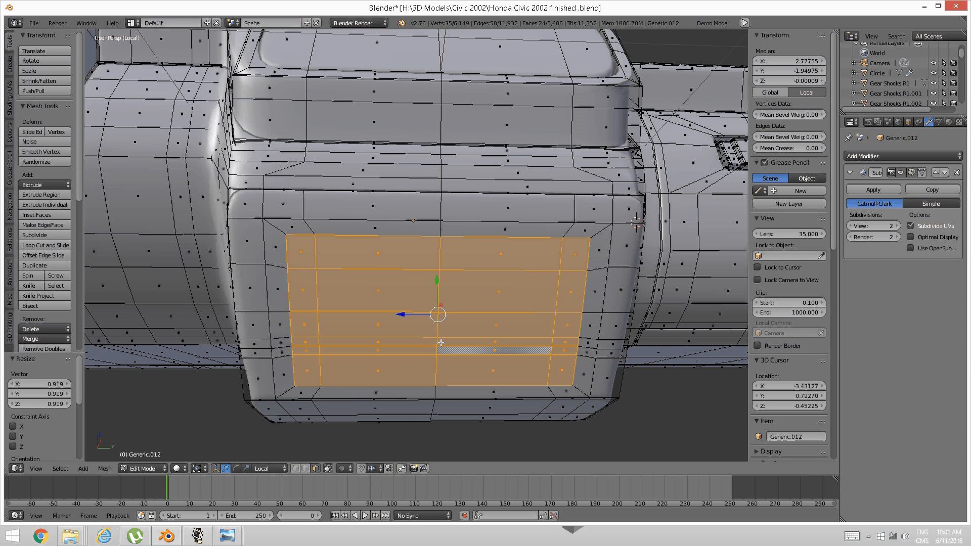
{"action": "left_click", "coordinate": [246, 468]}
{"action": "left_click_drag", "start_coordinate": [396, 317], "coordinate": [403, 308]}
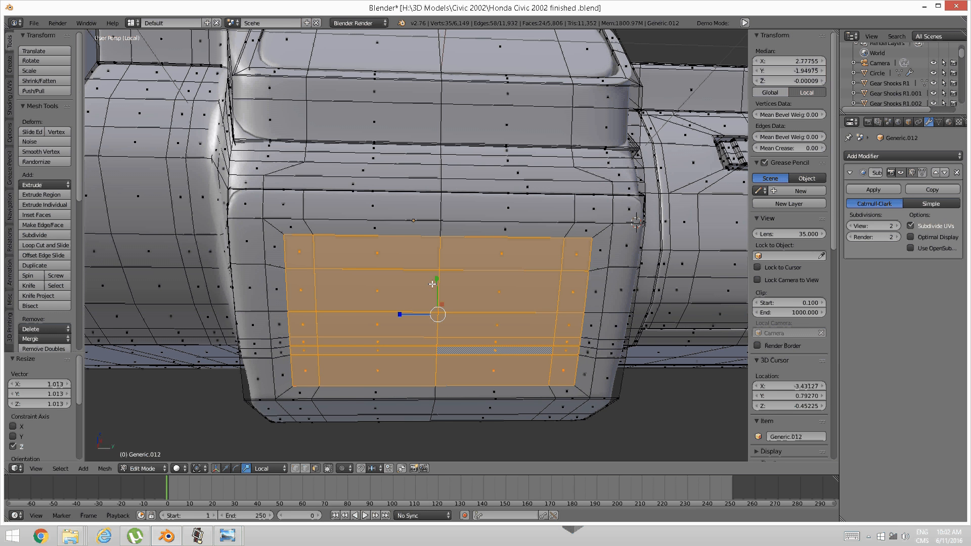
{"action": "key", "text": "a"}
- Try to slide the inset region's upper boundary edges slightly upward with Edge Slide
{"action": "middle_click_drag", "start_coordinate": [403, 309], "coordinate": [404, 286]}
{"action": "key", "text": "ctrl+Tab"}
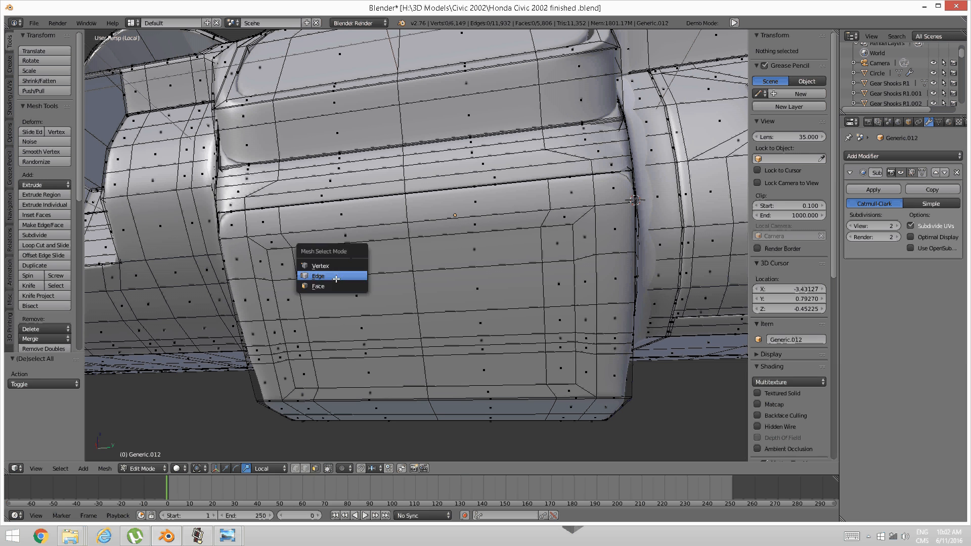
{"action": "left_click", "coordinate": [324, 275]}
{"action": "right_click", "coordinate": [303, 248]}
{"action": "right_click", "coordinate": [374, 240], "text": "shift"}
{"action": "right_click", "coordinate": [556, 225], "text": "shift"}
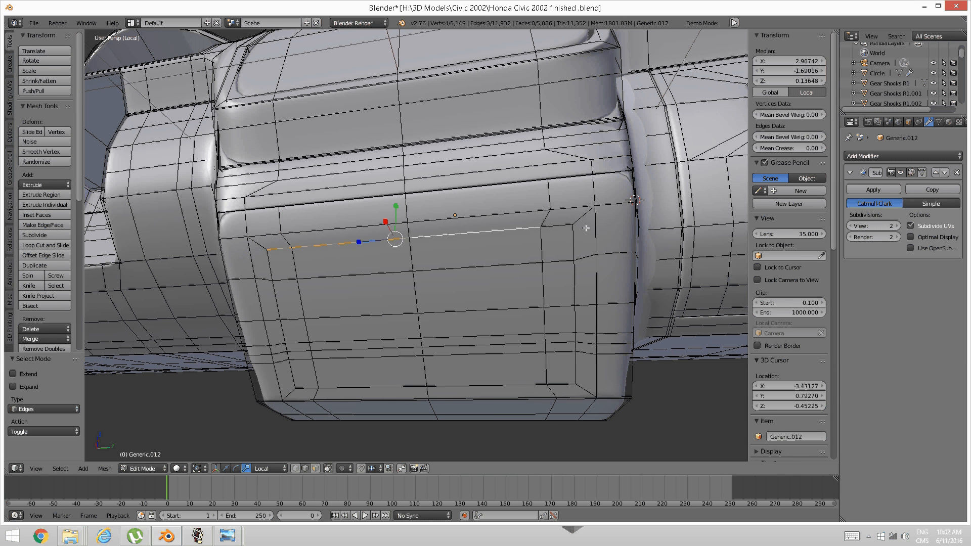
{"action": "right_click", "coordinate": [557, 224], "text": "shift"}
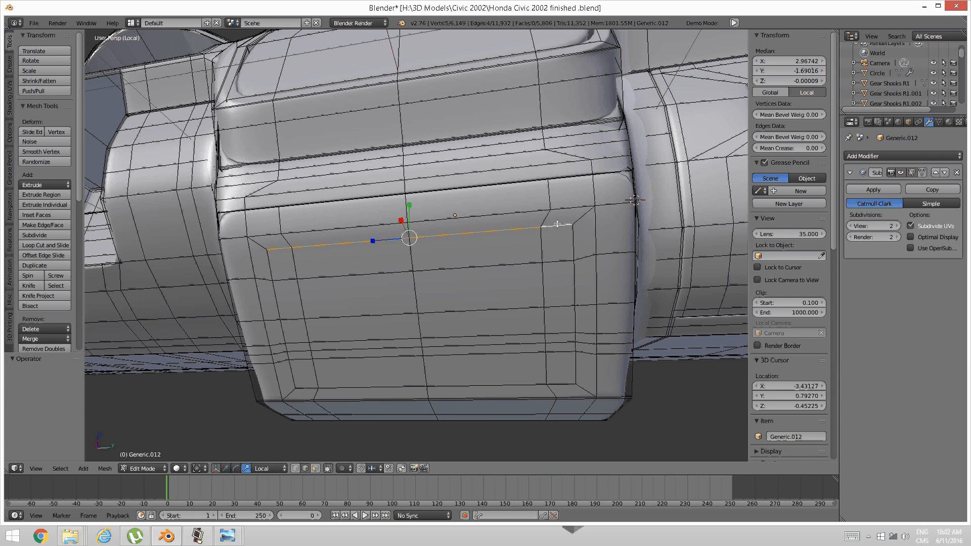
{"action": "key", "text": "ctrl+e"}
{"action": "left_click", "coordinate": [545, 260]}
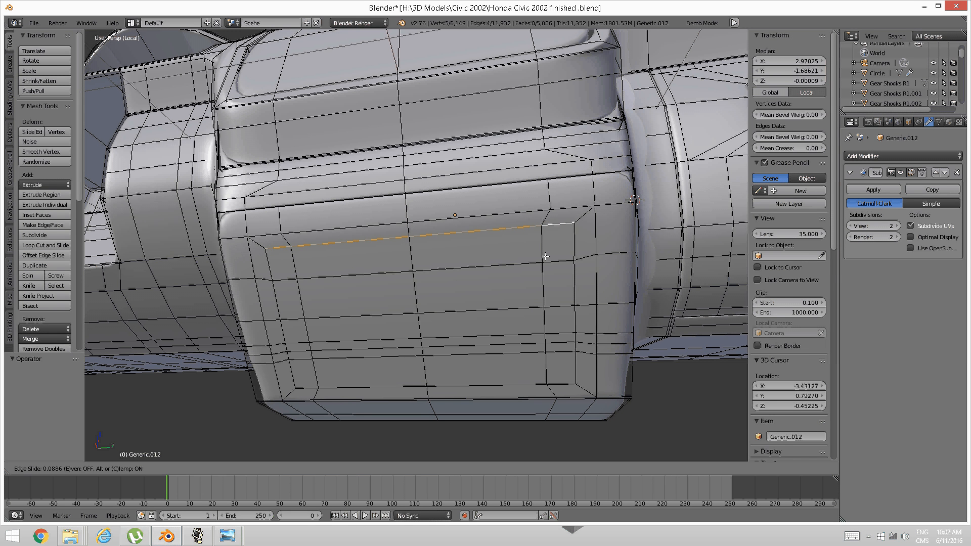
{"action": "left_click", "coordinate": [546, 256]}
{"action": "key", "text": "a"}
- Select the inset region's upper boundary edges and nudge them slightly upward along the Y axis in Normal orientation
{"action": "right_click", "coordinate": [525, 229]}
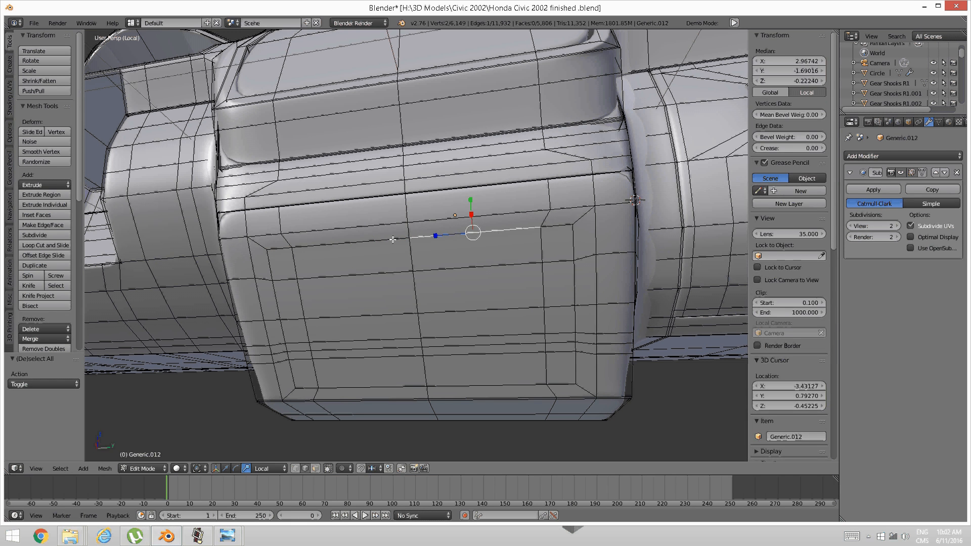
{"action": "right_click", "coordinate": [321, 241], "text": "shift"}
{"action": "right_click", "coordinate": [274, 250], "text": "shift"}
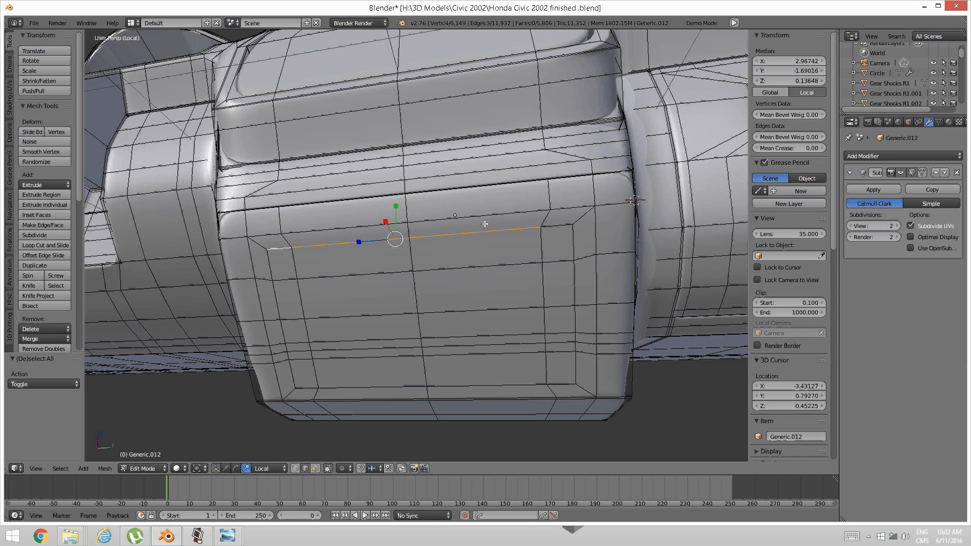
{"action": "right_click", "coordinate": [562, 227], "text": "shift"}
{"action": "middle_click_drag", "start_coordinate": [454, 235], "coordinate": [378, 323]}
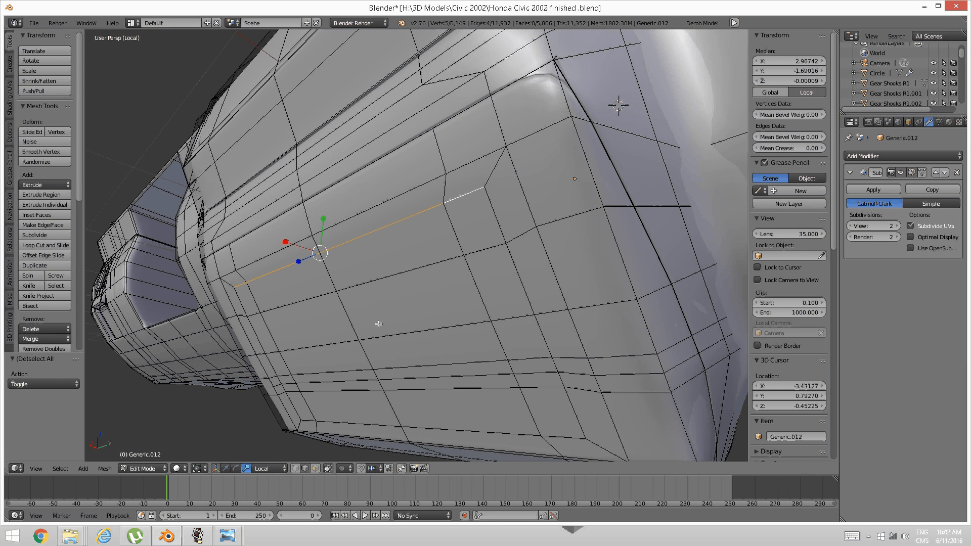
{"action": "left_click", "coordinate": [262, 470]}
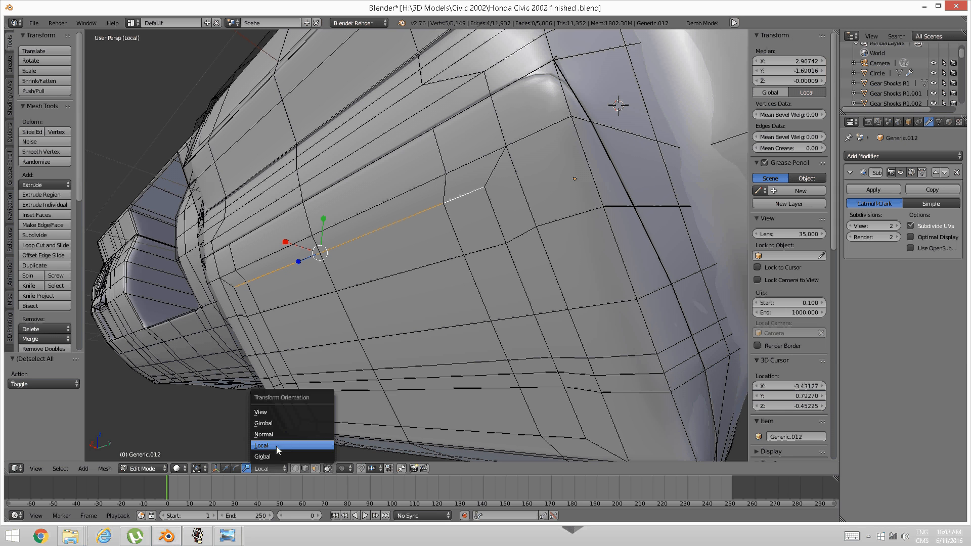
{"action": "left_click", "coordinate": [276, 446]}
{"action": "left_click", "coordinate": [274, 468]}
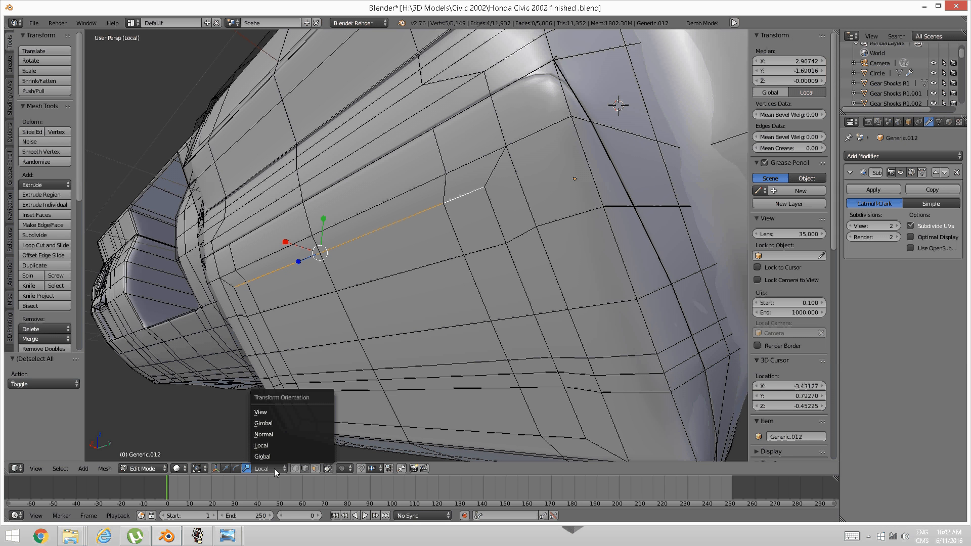
{"action": "left_click", "coordinate": [272, 434]}
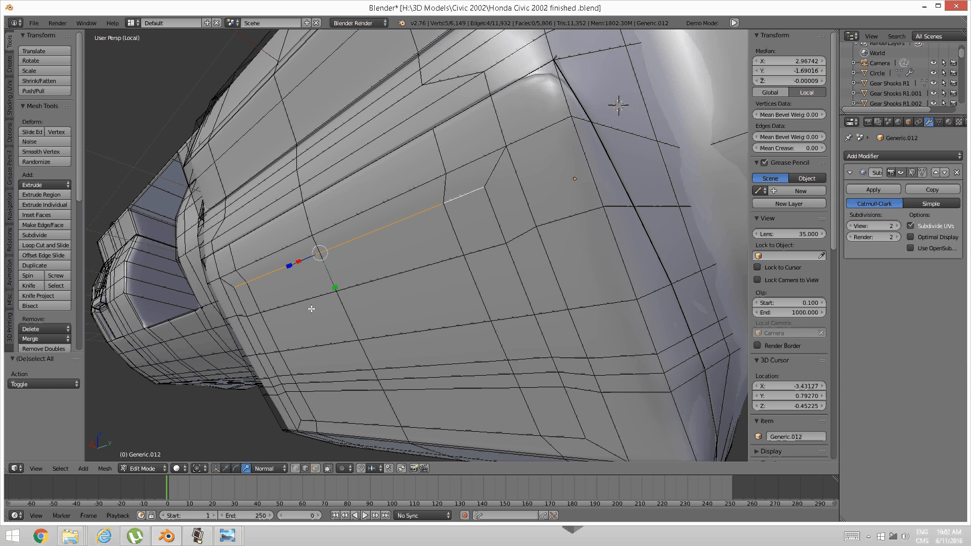
{"action": "left_click", "coordinate": [226, 468]}
{"action": "middle_click_drag", "start_coordinate": [311, 311], "coordinate": [309, 321]}
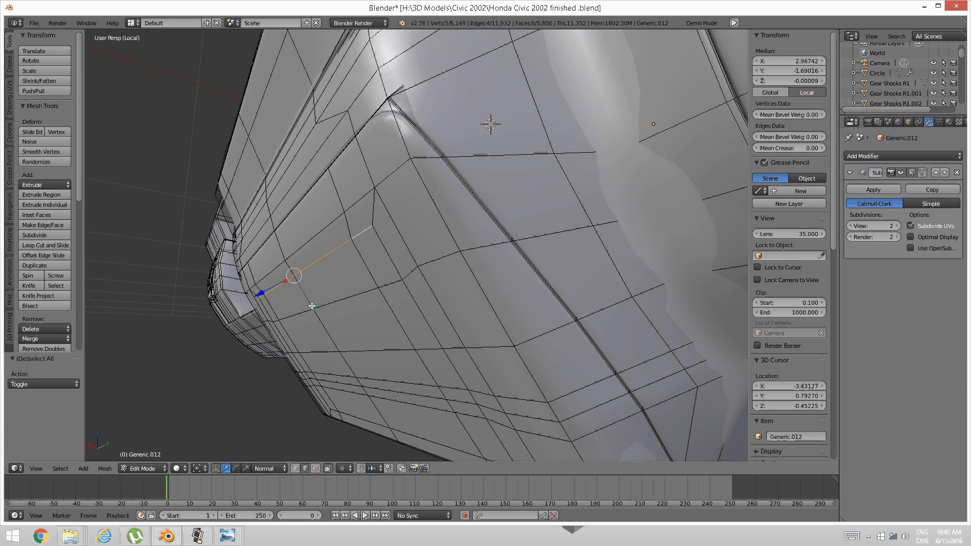
{"action": "left_click_drag", "start_coordinate": [312, 306], "coordinate": [309, 312]}
{"action": "middle_click_drag", "start_coordinate": [308, 312], "coordinate": [381, 321]}
- Switch back to face selection and select all faces inside the inset region of the lower panel
{"action": "key", "text": "a"}
{"action": "key", "text": "ctrl+Tab"}
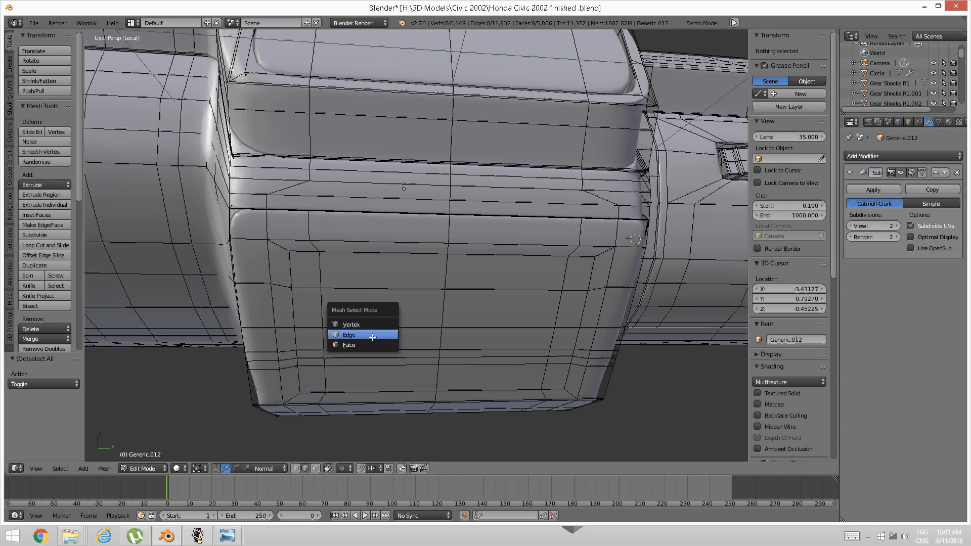
{"action": "left_click", "coordinate": [366, 344]}
{"action": "right_click", "coordinate": [305, 270]}
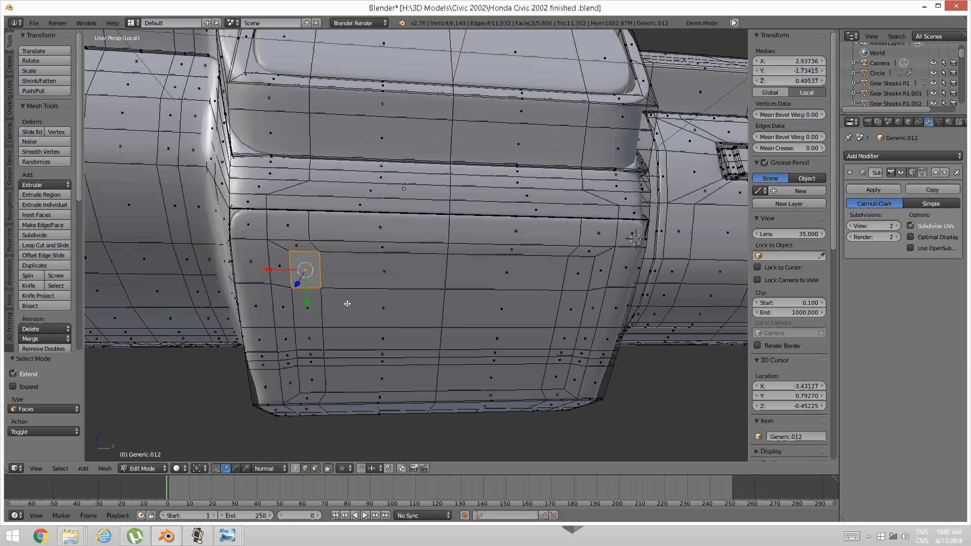
{"action": "key", "text": "c"}
{"action": "mouse_move", "coordinate": [371, 306]}
{"action": "left_mouse_down"}
{"action": "mouse_move", "coordinate": [341, 305]}
{"action": "mouse_move", "coordinate": [324, 348]}
{"action": "mouse_move", "coordinate": [343, 364]}
{"action": "mouse_move", "coordinate": [504, 347]}
{"action": "mouse_move", "coordinate": [531, 354]}
{"action": "mouse_move", "coordinate": [559, 287]}
{"action": "mouse_move", "coordinate": [394, 275]}
{"action": "left_mouse_up"}
{"action": "right_click", "coordinate": [394, 275]}
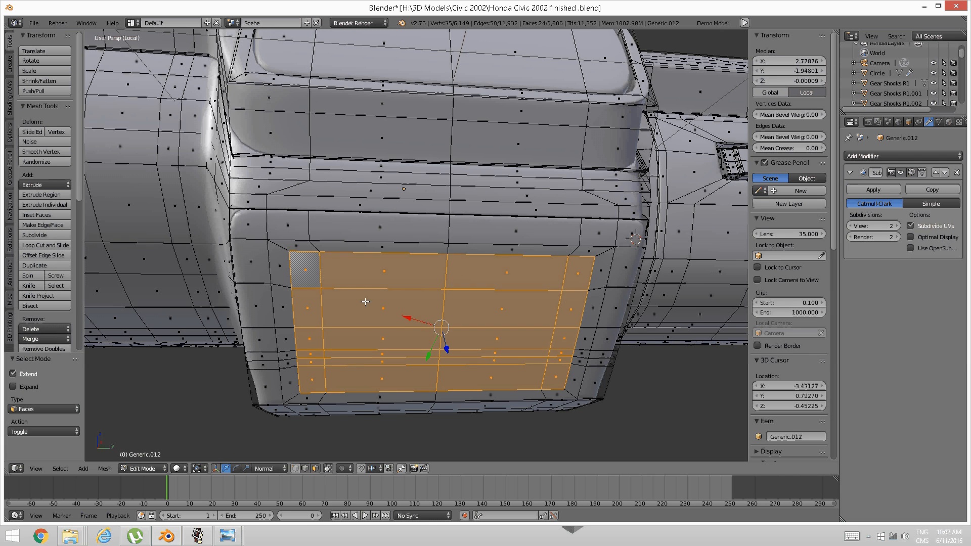
- Select the inset region's lower boundary edges in edge mode and nudge them slightly upward in Normal orientation
{"action": "middle_click_drag", "start_coordinate": [365, 302], "coordinate": [334, 369]}
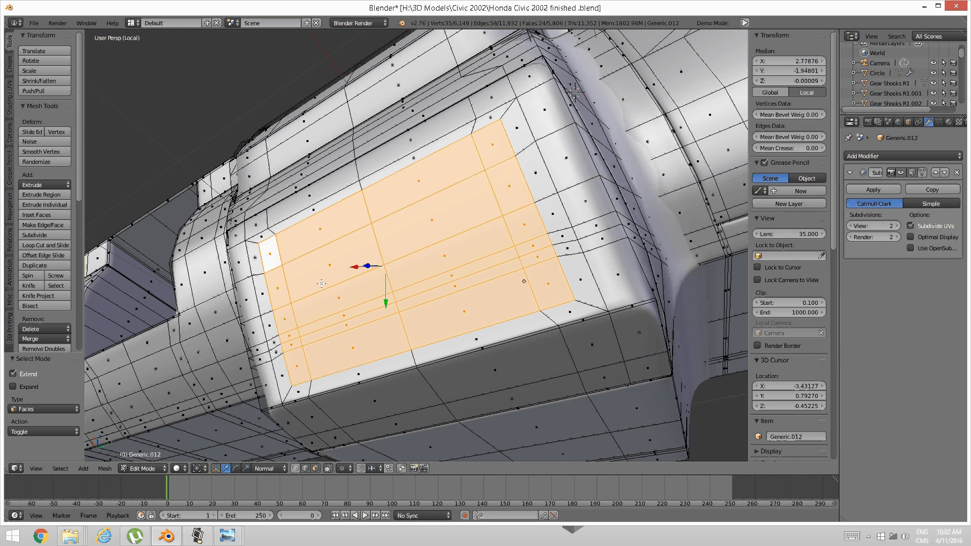
{"action": "key", "text": "a"}
{"action": "key", "text": "ctrl+Tab"}
{"action": "left_click", "coordinate": [331, 370]}
{"action": "right_click", "coordinate": [343, 369]}
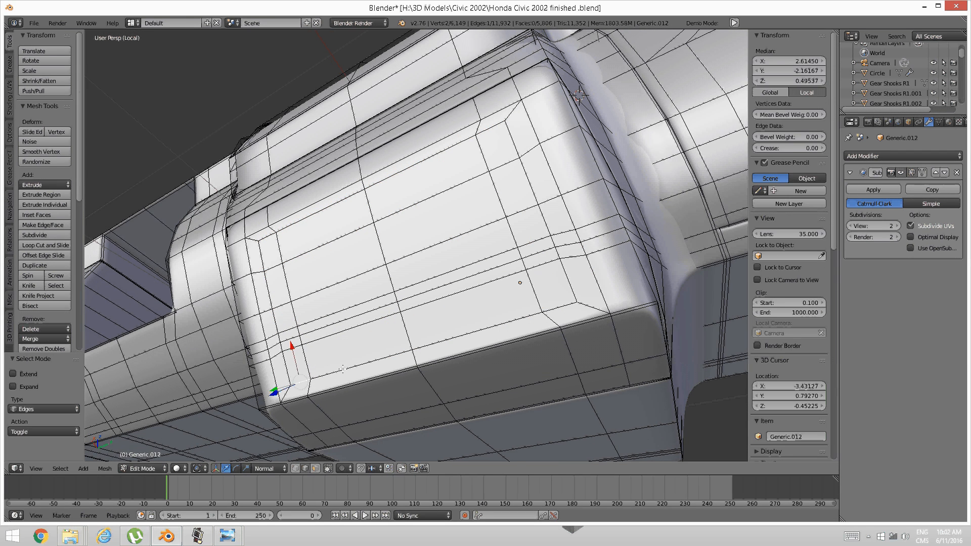
{"action": "right_click", "coordinate": [380, 360], "text": "shift"}
{"action": "right_click", "coordinate": [455, 336], "text": "shift"}
{"action": "right_click", "coordinate": [541, 313], "text": "shift"}
{"action": "middle_click_drag", "start_coordinate": [541, 313], "coordinate": [413, 389]}
{"action": "left_click_drag", "start_coordinate": [413, 390], "coordinate": [420, 377]}
- Return to face mode and circle-select every face enclosed by the adjusted inset boundary
{"action": "middle_click_drag", "start_coordinate": [419, 377], "coordinate": [391, 324]}
{"action": "key", "text": "ctrl+Tab"}
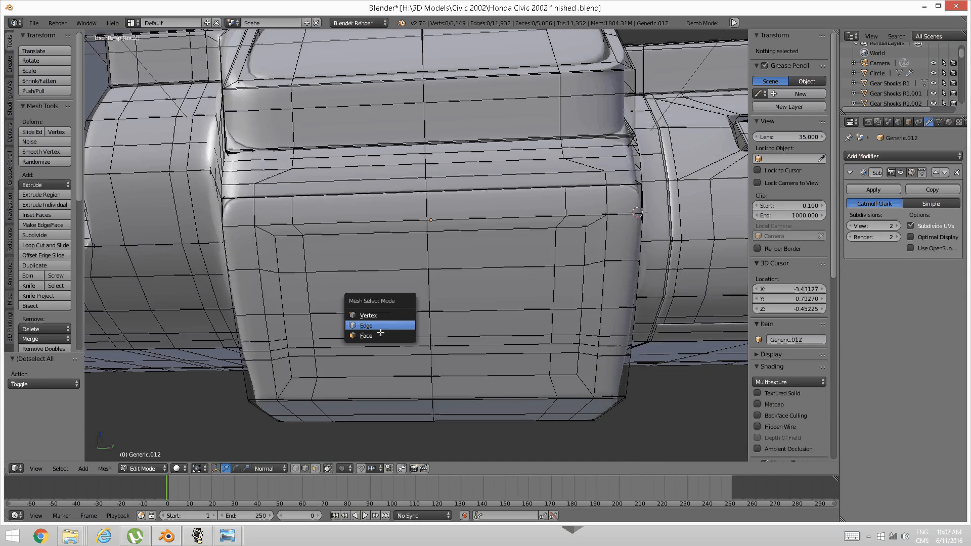
{"action": "left_click", "coordinate": [377, 332]}
{"action": "key", "text": "c"}
{"action": "mouse_move", "coordinate": [329, 311]}
{"action": "left_mouse_down"}
{"action": "mouse_move", "coordinate": [336, 355]}
{"action": "mouse_move", "coordinate": [561, 344]}
{"action": "mouse_move", "coordinate": [553, 281]}
{"action": "mouse_move", "coordinate": [536, 267]}
{"action": "mouse_move", "coordinate": [314, 273]}
{"action": "left_mouse_up"}
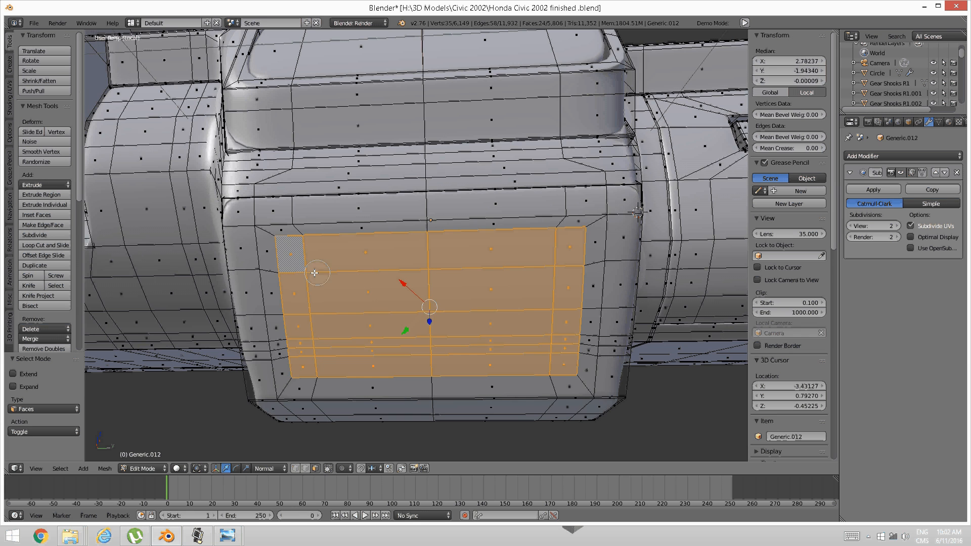
- Set the transform orientation to Global and extrude the selected inset faces in place without any offset
{"action": "middle_click_drag", "start_coordinate": [314, 273], "coordinate": [347, 325]}
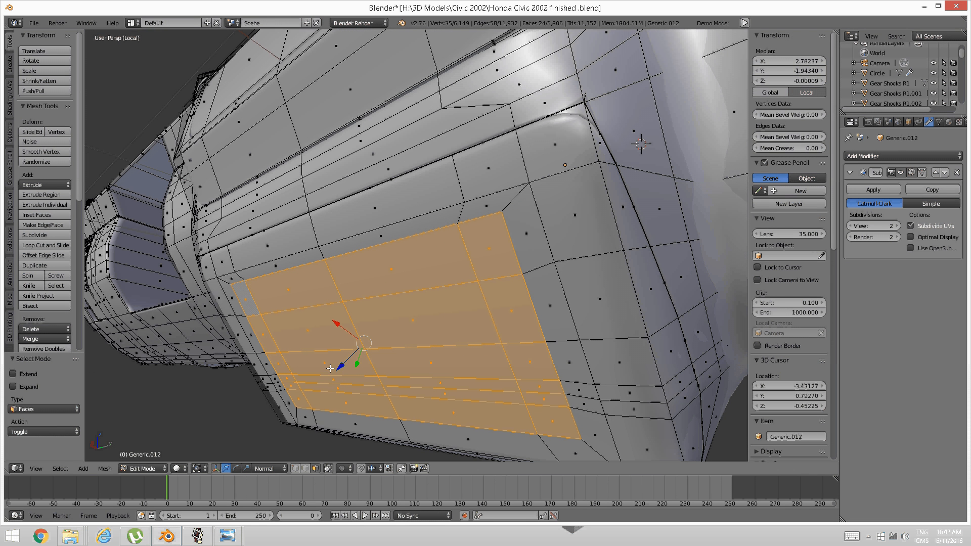
{"action": "left_click", "coordinate": [286, 470]}
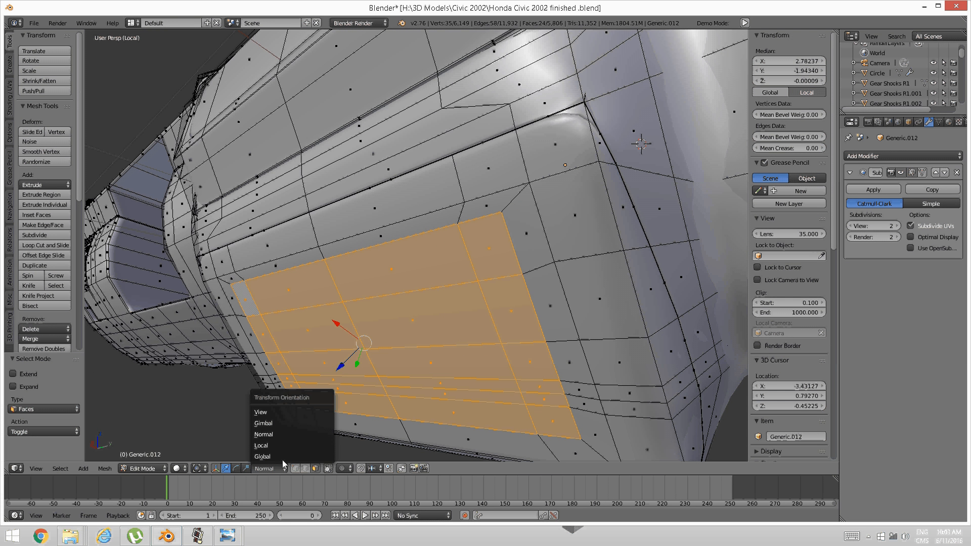
{"action": "left_click", "coordinate": [279, 455]}
{"action": "middle_click_drag", "start_coordinate": [349, 395], "coordinate": [397, 384]}
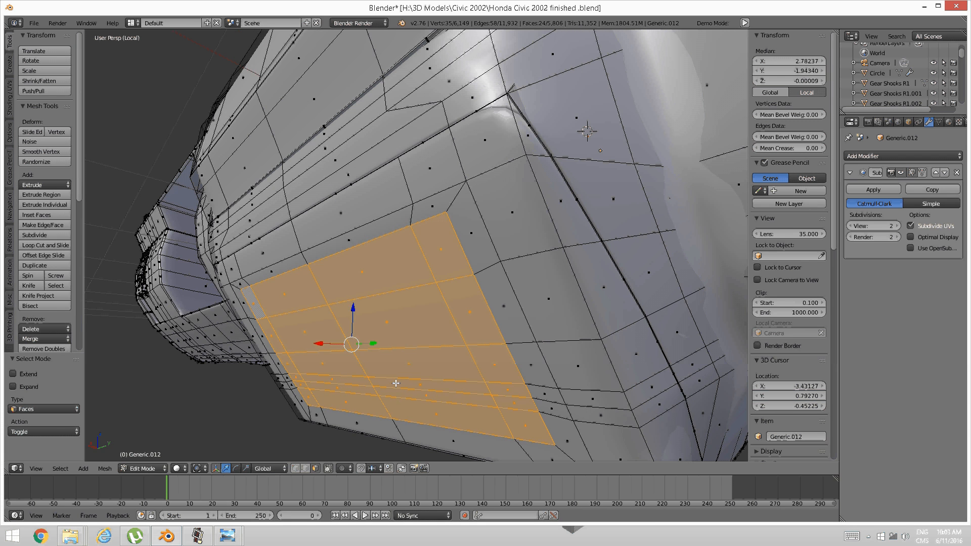
{"action": "key", "text": "e"}
{"action": "right_click", "coordinate": [399, 382]}
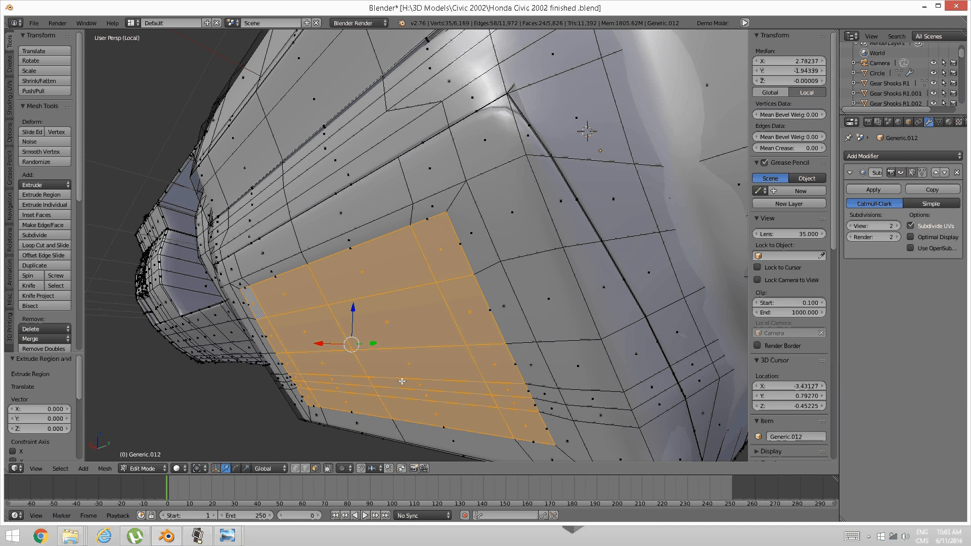
- Lower the subdivision viewport level to 0 and push the extruded faces inward by -0.092 along the global X axis
{"action": "left_click", "coordinate": [850, 227]}
{"action": "left_click", "coordinate": [850, 227]}
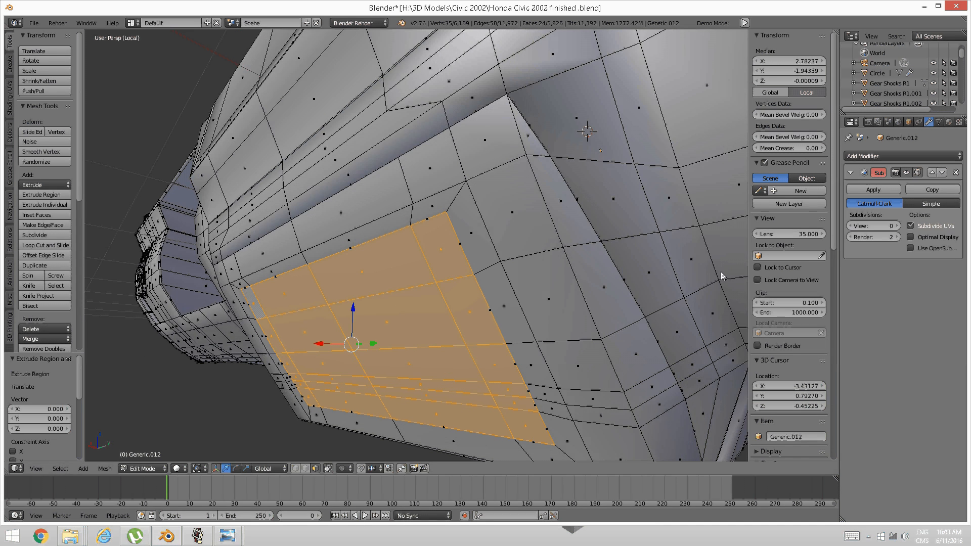
{"action": "middle_click_drag", "start_coordinate": [612, 302], "coordinate": [572, 307]}
{"action": "middle_click_drag", "start_coordinate": [405, 342], "coordinate": [450, 299], "text": "shift"}
{"action": "middle_click_drag", "start_coordinate": [366, 298], "coordinate": [318, 411]}
{"action": "key", "text": "g"}
{"action": "key", "text": "x"}
{"action": "left_click", "coordinate": [391, 302]}
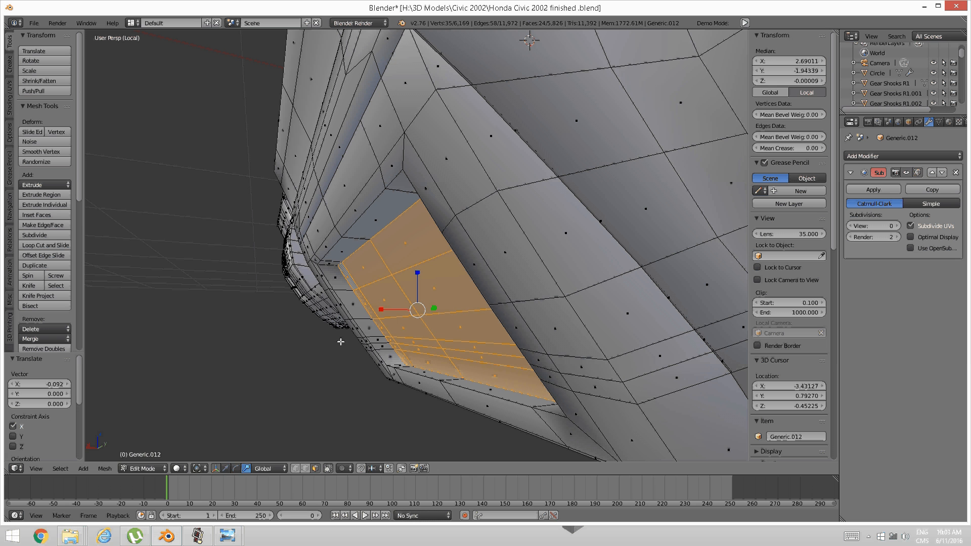
- Scale the recess floor faces by 0.688 along the global X axis to make them steeper
{"action": "key", "text": "s"}
{"action": "key", "text": "x"}
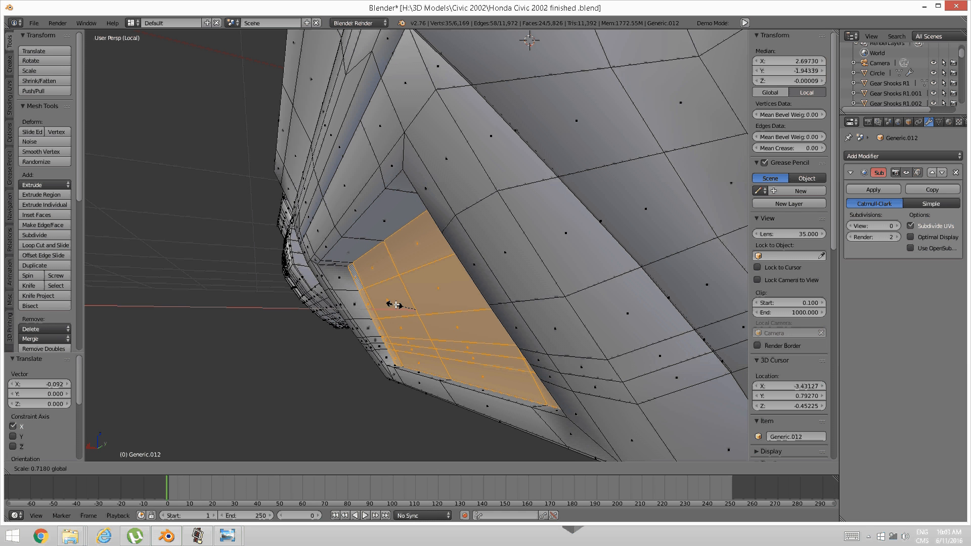
{"action": "left_click", "coordinate": [397, 307]}
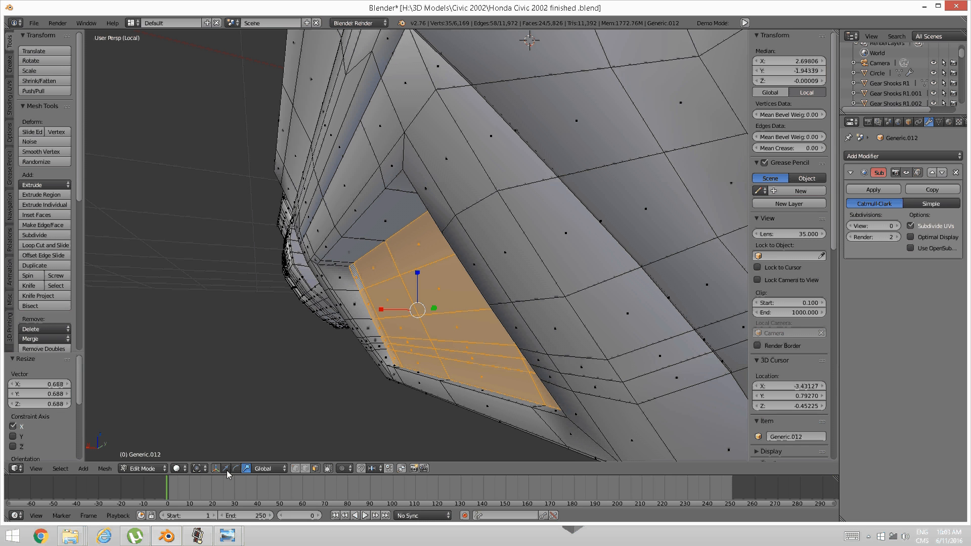
- Move the recess floor faces another -0.044 along X and scale them by 0.560 along X
{"action": "key", "text": "g"}
{"action": "key", "text": "x"}
{"action": "left_click", "coordinate": [390, 310]}
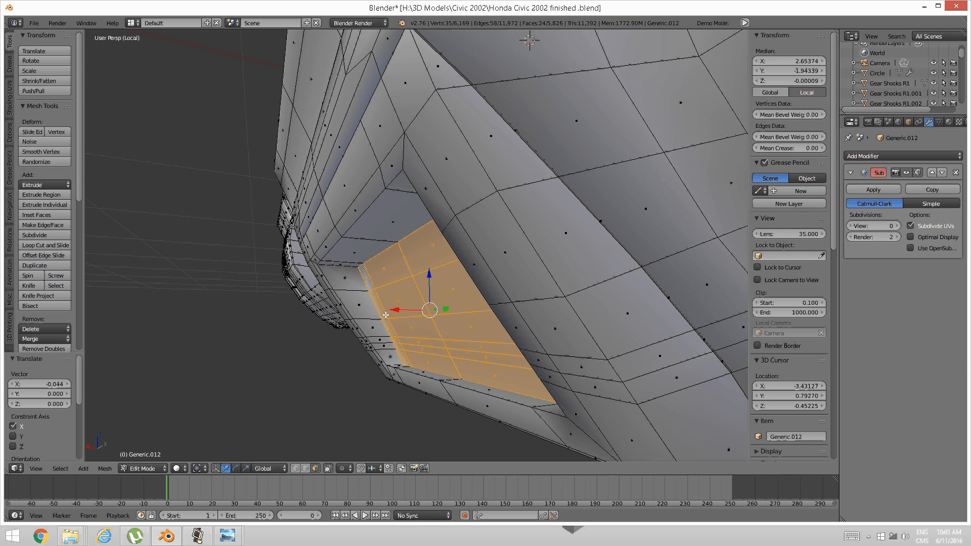
{"action": "key", "text": "s"}
{"action": "key", "text": "x"}
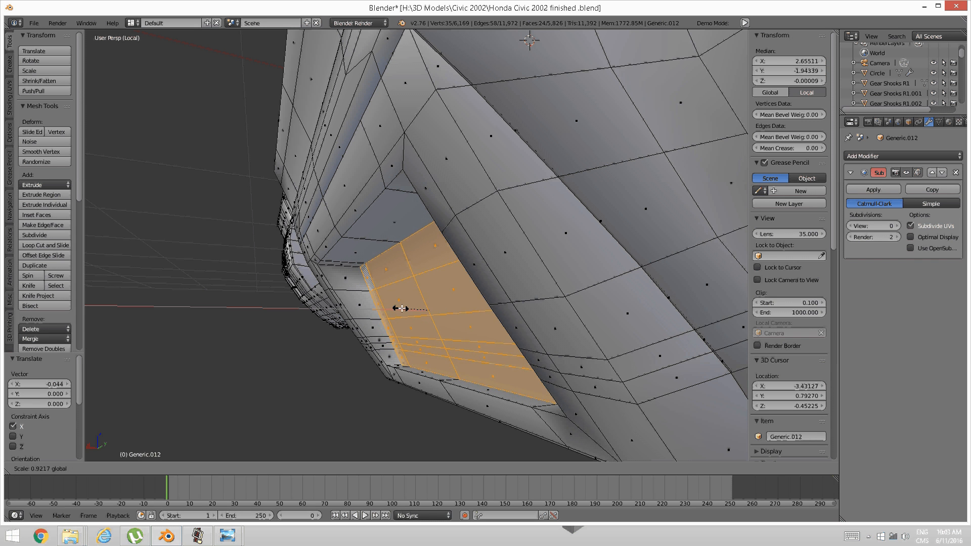
{"action": "left_click", "coordinate": [405, 305]}
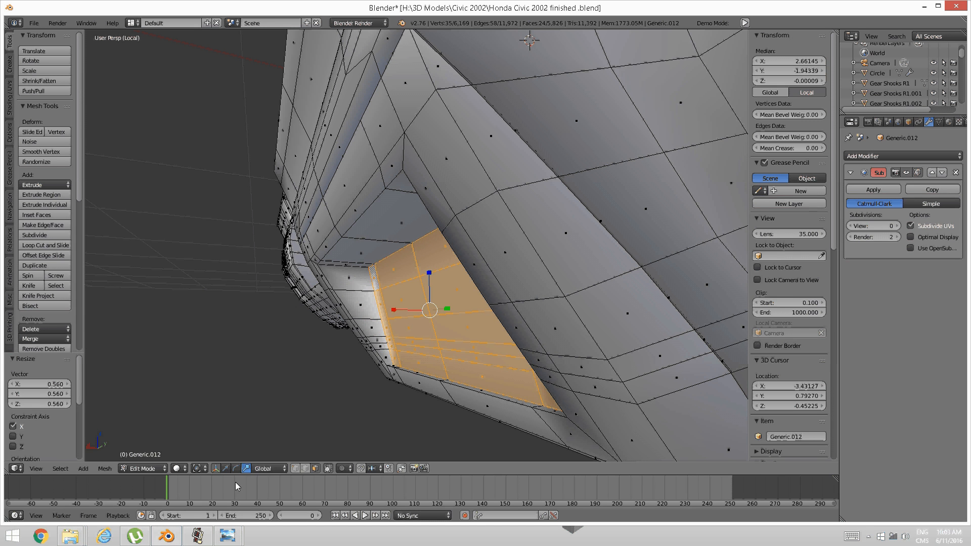
- Check the recess shape against the dashboard photo 51835998.jpg, then scale the floor faces by 1.288 along X in Blender
{"action": "mouse_move", "coordinate": [229, 535]}
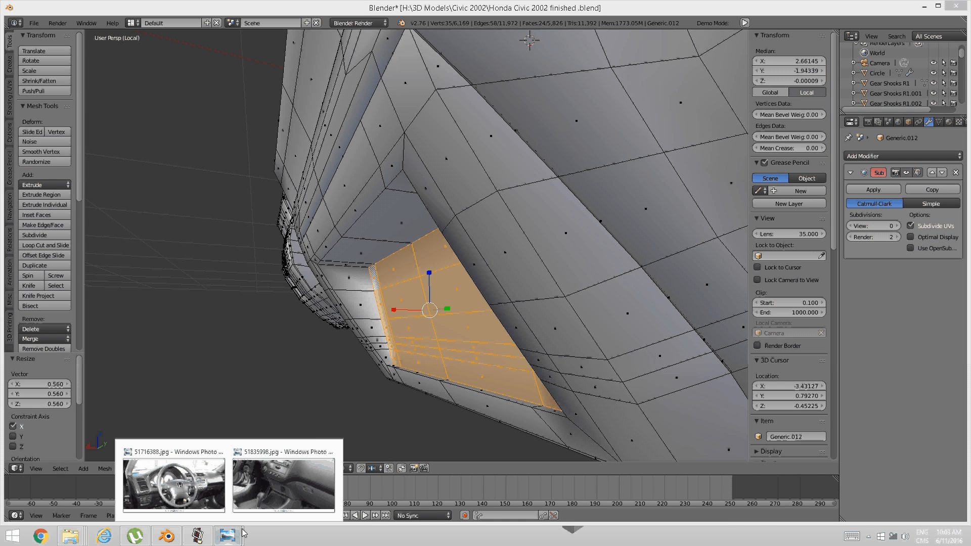
{"action": "left_click", "coordinate": [303, 490]}
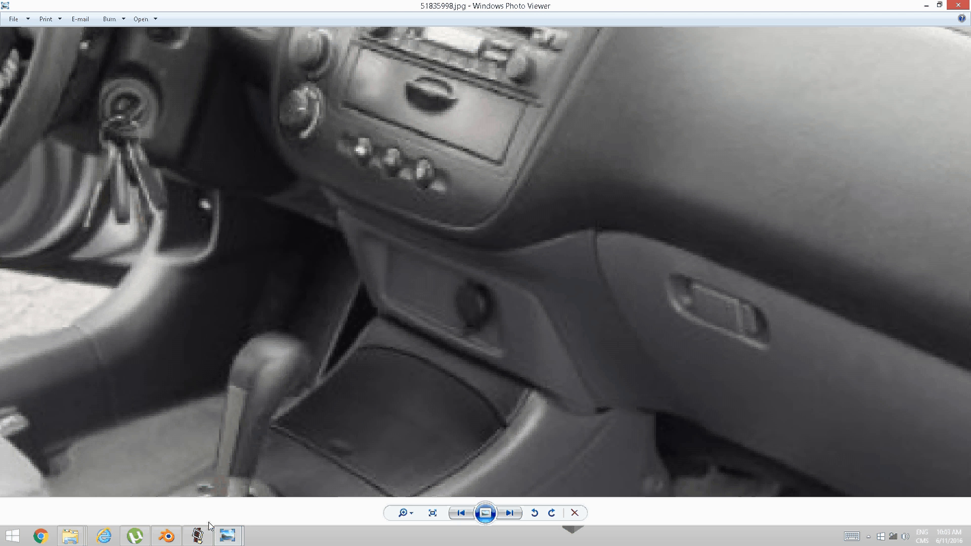
{"action": "left_click", "coordinate": [166, 535]}
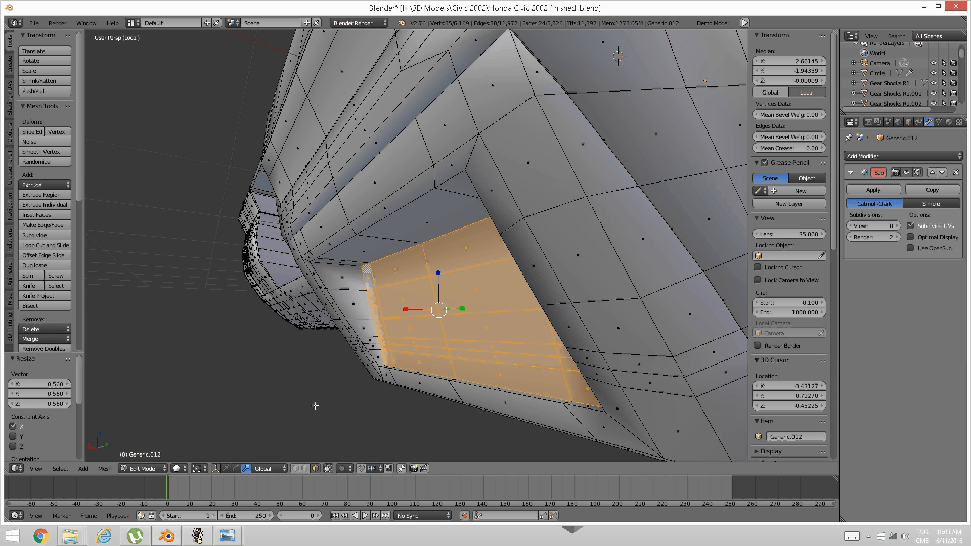
{"action": "key", "text": "s"}
{"action": "key", "text": "x"}
{"action": "left_click", "coordinate": [395, 309]}
- Move the recess floor slightly deeper along the global X axis and clear the selection
{"action": "middle_click_drag", "start_coordinate": [395, 308], "coordinate": [323, 374]}
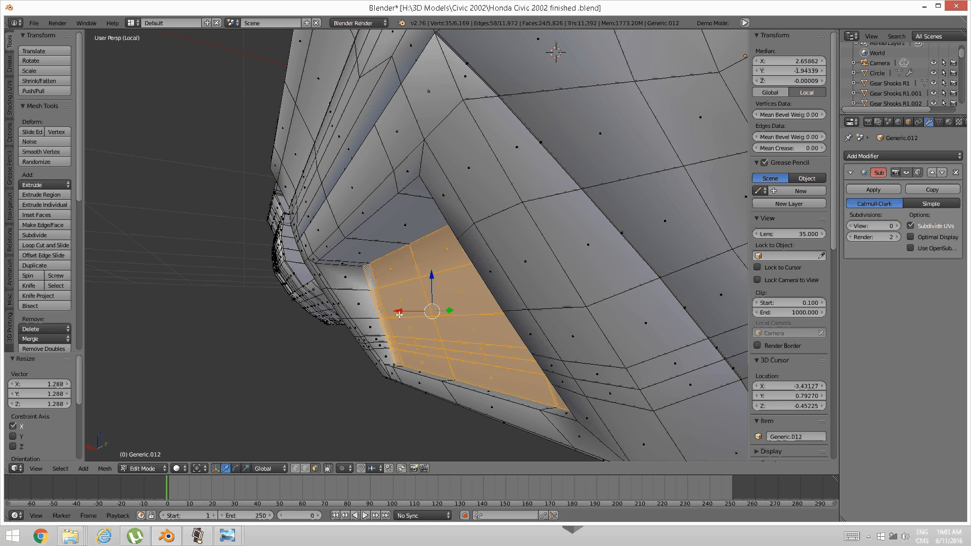
{"action": "left_click_drag", "start_coordinate": [398, 310], "coordinate": [408, 310]}
{"action": "mouse_move", "coordinate": [408, 309]}
{"action": "middle_mouse_down"}
{"action": "mouse_move", "coordinate": [412, 278]}
{"action": "mouse_move", "coordinate": [403, 325]}
{"action": "mouse_move", "coordinate": [418, 281]}
{"action": "mouse_move", "coordinate": [392, 302]}
{"action": "mouse_move", "coordinate": [373, 348]}
{"action": "mouse_move", "coordinate": [397, 316]}
{"action": "middle_mouse_up"}
{"action": "key", "text": "a"}
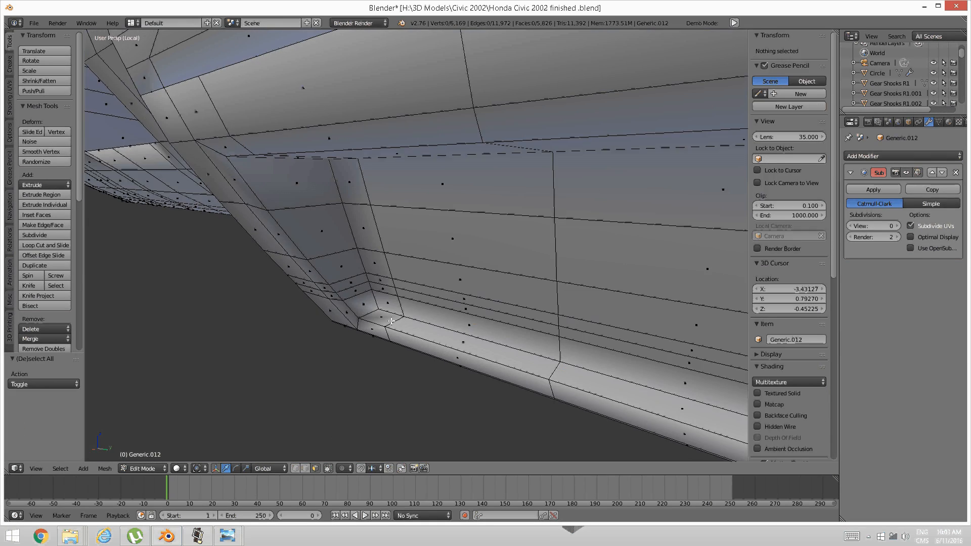
- Add two loop cuts around the recess walls, one close to the outer rim and one close to the floor
{"action": "key", "text": "ctrl+r"}
{"action": "left_click", "coordinate": [390, 322]}
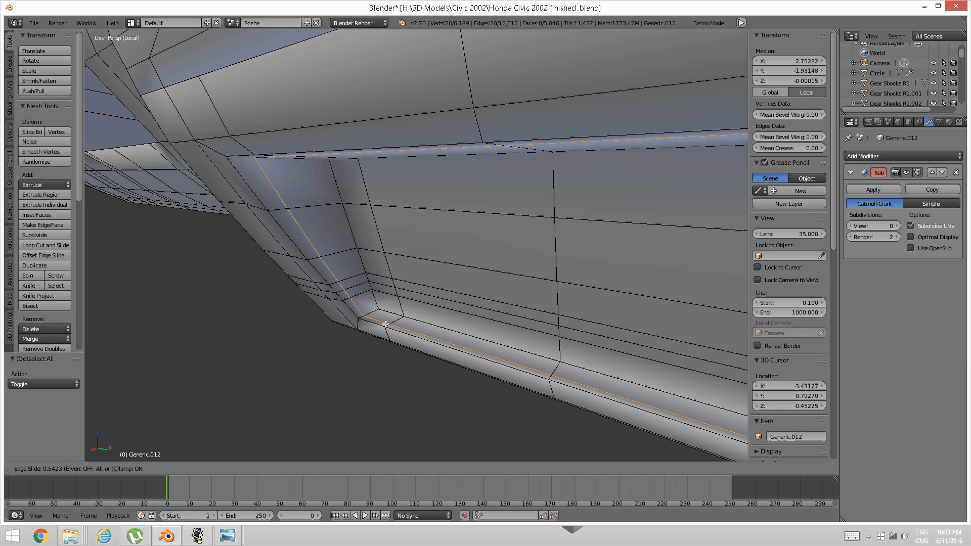
{"action": "left_click", "coordinate": [385, 324]}
{"action": "key", "text": "a"}
{"action": "key", "text": "ctrl+r"}
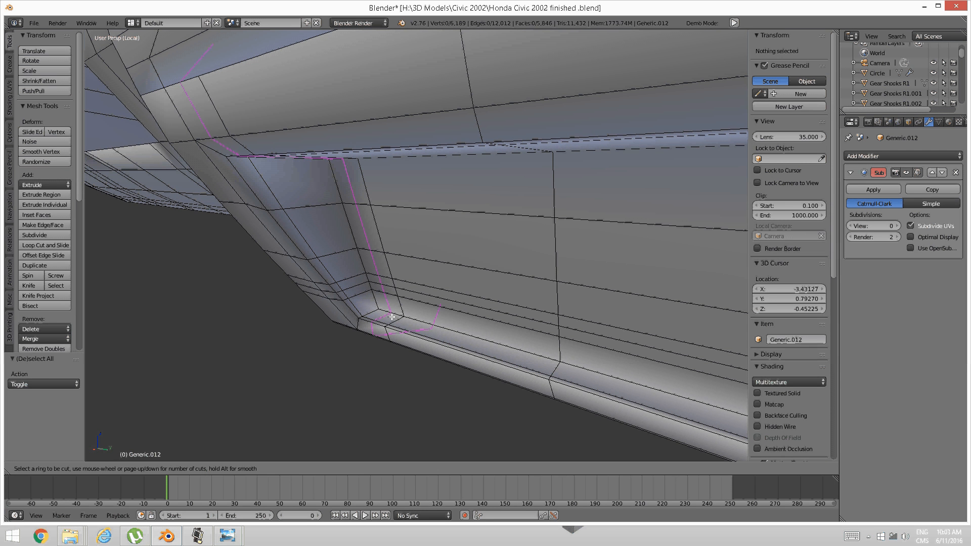
{"action": "left_click", "coordinate": [386, 315]}
{"action": "left_click", "coordinate": [382, 309]}
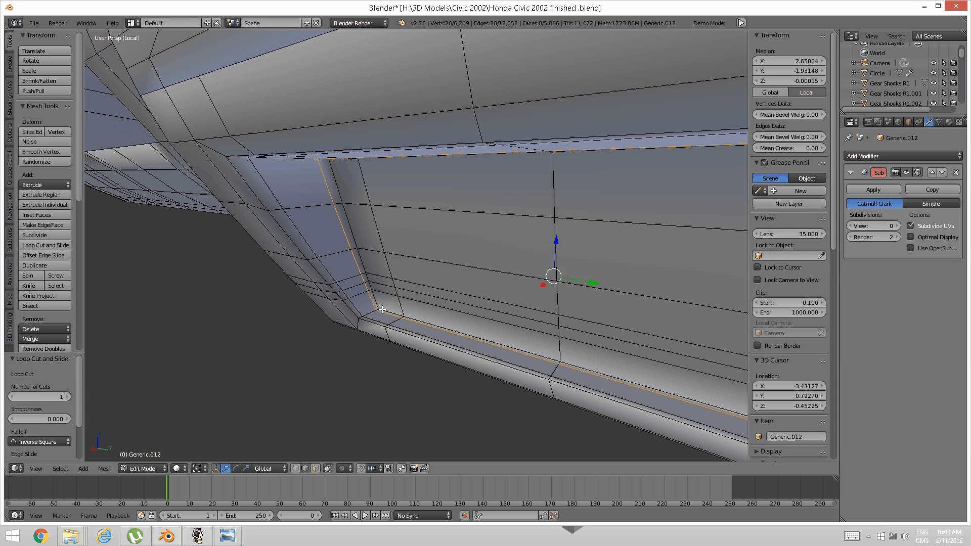
{"action": "key", "text": "a"}
- Set the subdivision viewport level back to 2 and return to Object Mode
{"action": "scroll", "coordinate": [384, 307], "scroll_direction": "down", "scroll_amount": 5}
{"action": "middle_click_drag", "start_coordinate": [349, 305], "coordinate": [357, 329]}
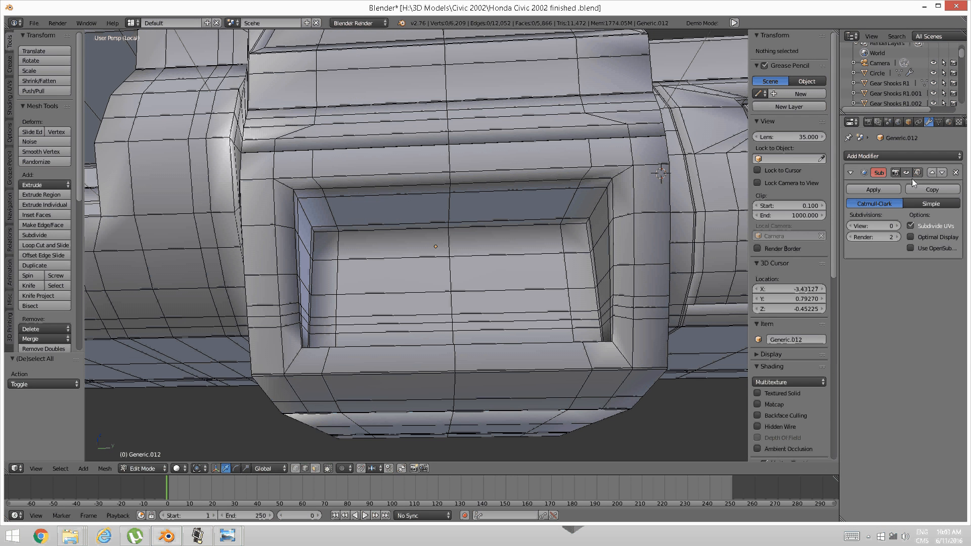
{"action": "left_click", "coordinate": [897, 226]}
{"action": "left_click", "coordinate": [896, 225]}
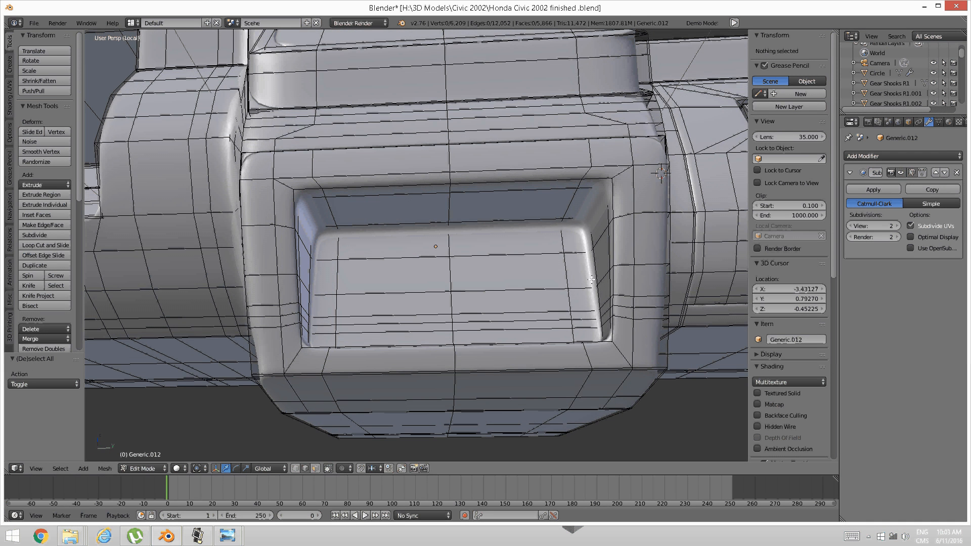
{"action": "middle_click_drag", "start_coordinate": [435, 242], "coordinate": [405, 242]}
{"action": "key", "text": "Tab"}
- Examine the smoothed recess from several angles and compare it with the dashboard photo 51835998.jpg
{"action": "scroll", "coordinate": [346, 231], "scroll_direction": "down", "scroll_amount": 2}
{"action": "scroll", "coordinate": [417, 292], "scroll_direction": "up", "scroll_amount": 4}
{"action": "middle_click_drag", "start_coordinate": [416, 289], "coordinate": [423, 249]}
{"action": "scroll", "coordinate": [390, 241], "scroll_direction": "down", "scroll_amount": 4}
{"action": "scroll", "coordinate": [484, 238], "scroll_direction": "up", "scroll_amount": 6}
{"action": "scroll", "coordinate": [329, 204], "scroll_direction": "up", "scroll_amount": 3}
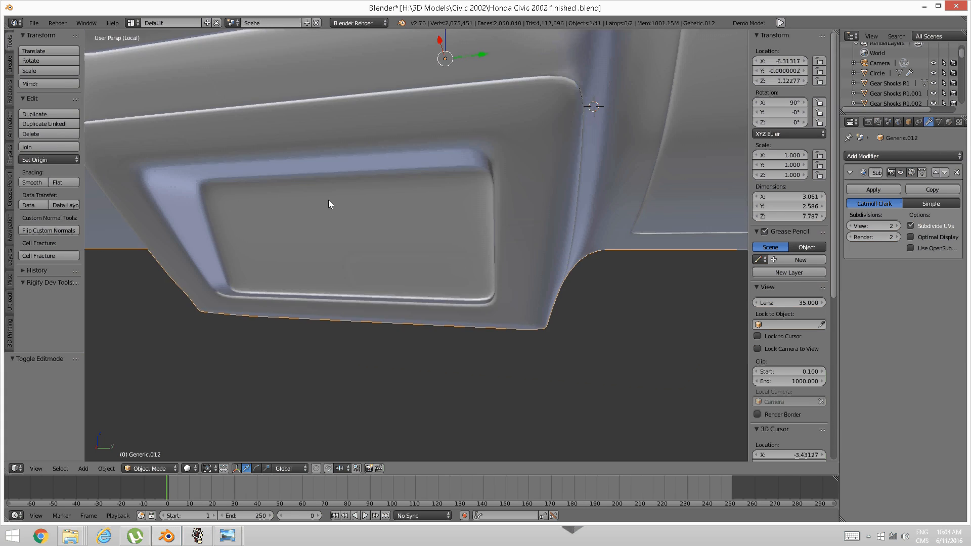
{"action": "middle_click_drag", "start_coordinate": [329, 204], "coordinate": [361, 237]}
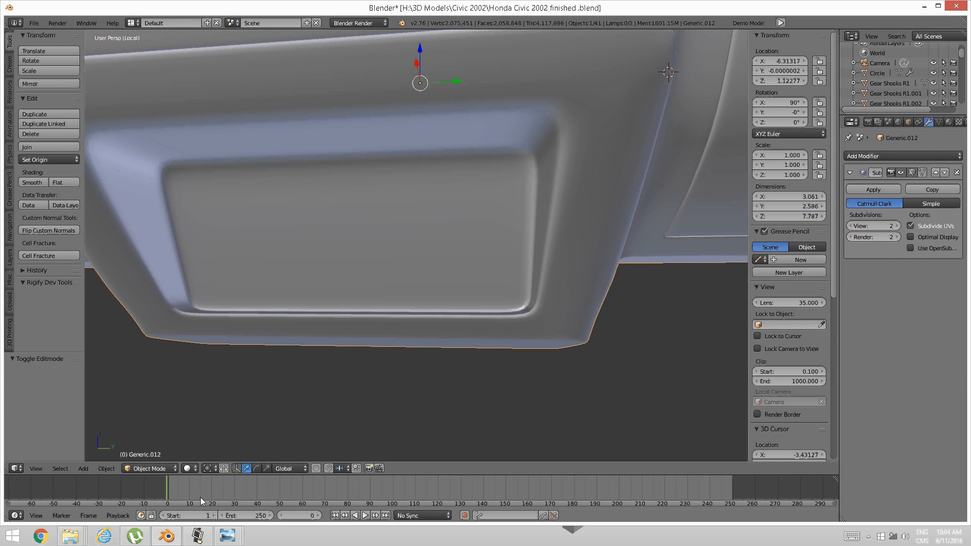
{"action": "mouse_move", "coordinate": [227, 536]}
{"action": "left_click", "coordinate": [264, 491]}
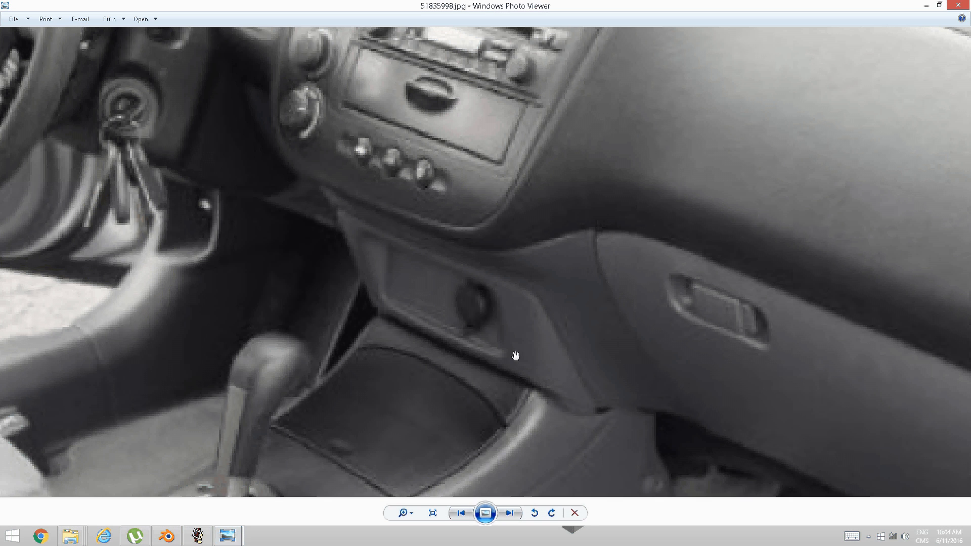
{"action": "left_click", "coordinate": [197, 536]}
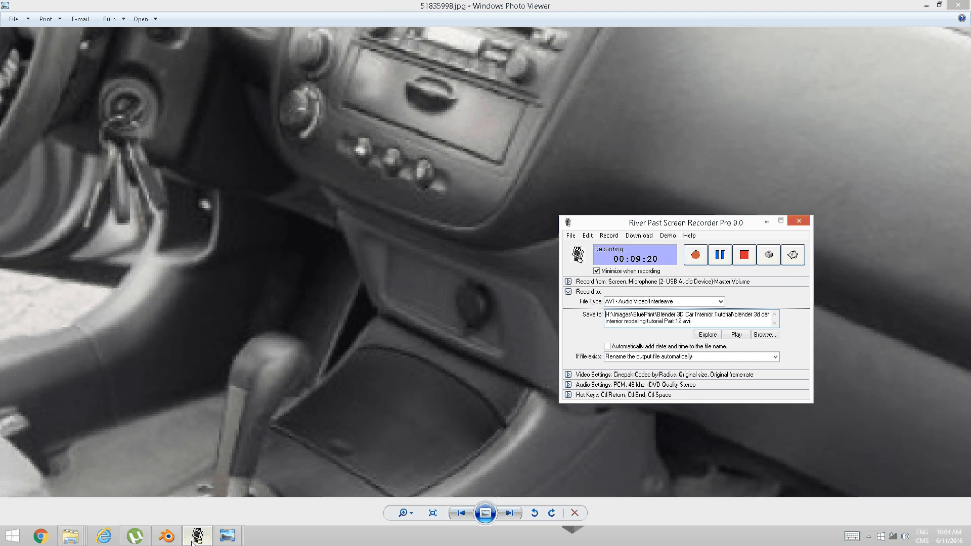
{"action": "mouse_move", "coordinate": [227, 540]}
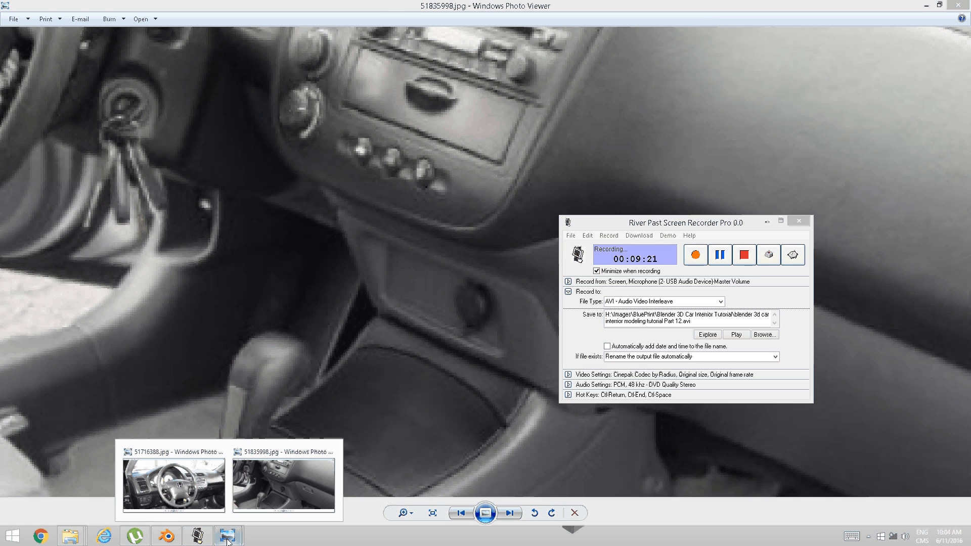
{"action": "left_click", "coordinate": [166, 535]}
{"action": "middle_click_drag", "start_coordinate": [505, 244], "coordinate": [511, 272]}
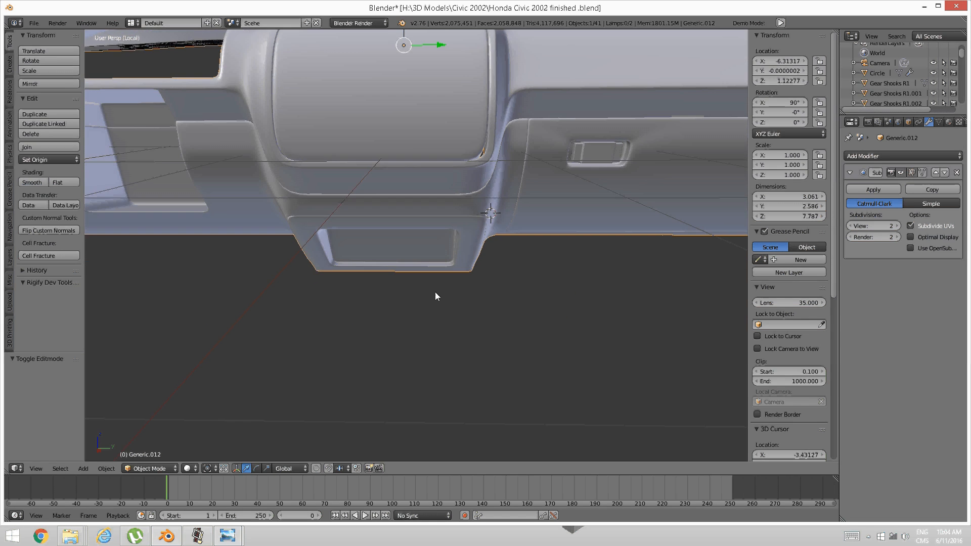
{"action": "scroll", "coordinate": [431, 260], "scroll_direction": "up", "scroll_amount": 4}
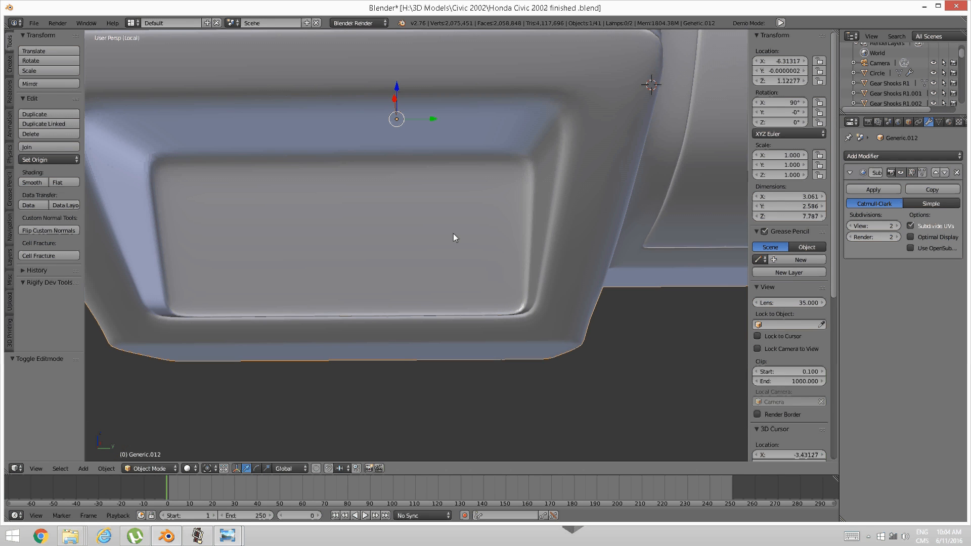
- In Edit Mode face selection, snap the 3D cursor to two adjacent faces of the recess floor and clear the selection
{"action": "key", "text": "Tab"}
{"action": "left_click", "coordinate": [514, 236]}
{"action": "scroll", "coordinate": [479, 256], "scroll_direction": "up", "scroll_amount": 1}
{"action": "key", "text": "ctrl+Tab"}
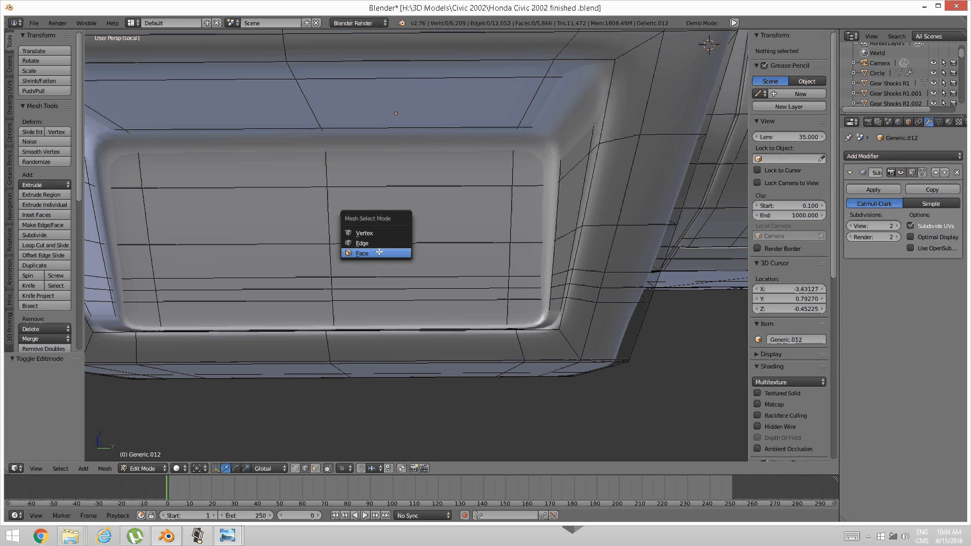
{"action": "left_click", "coordinate": [394, 253]}
{"action": "right_click", "coordinate": [420, 215]}
{"action": "right_click", "coordinate": [416, 258], "text": "shift"}
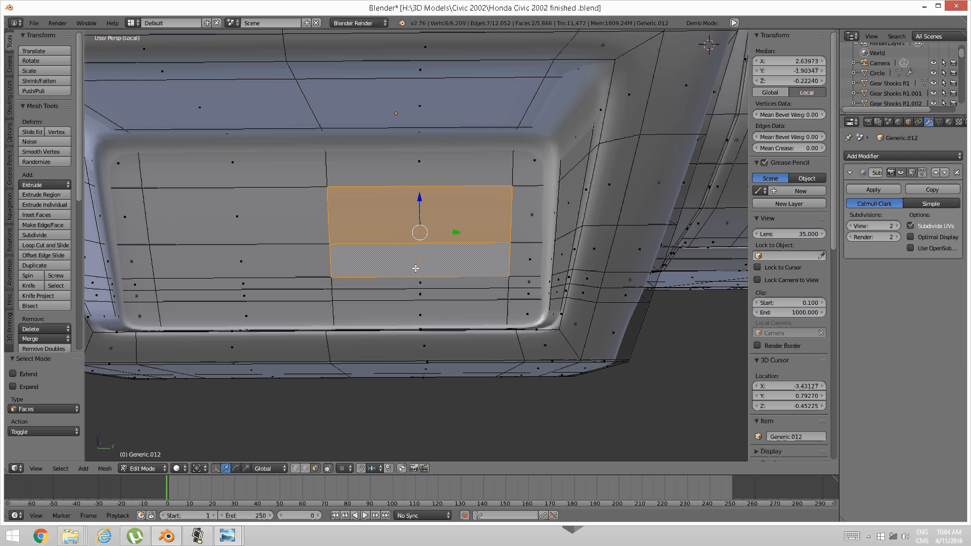
{"action": "key", "text": "shift+s"}
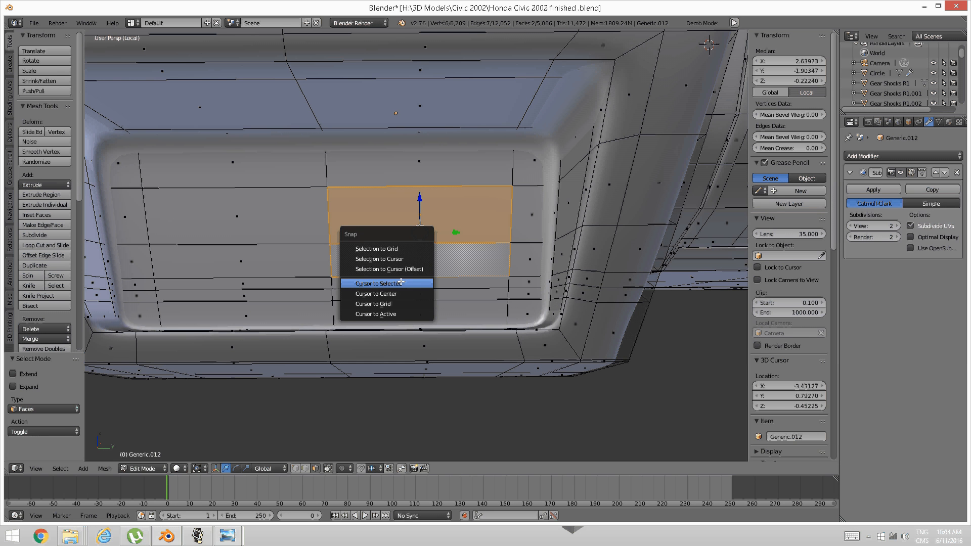
{"action": "left_click", "coordinate": [399, 284]}
{"action": "key", "text": "a"}
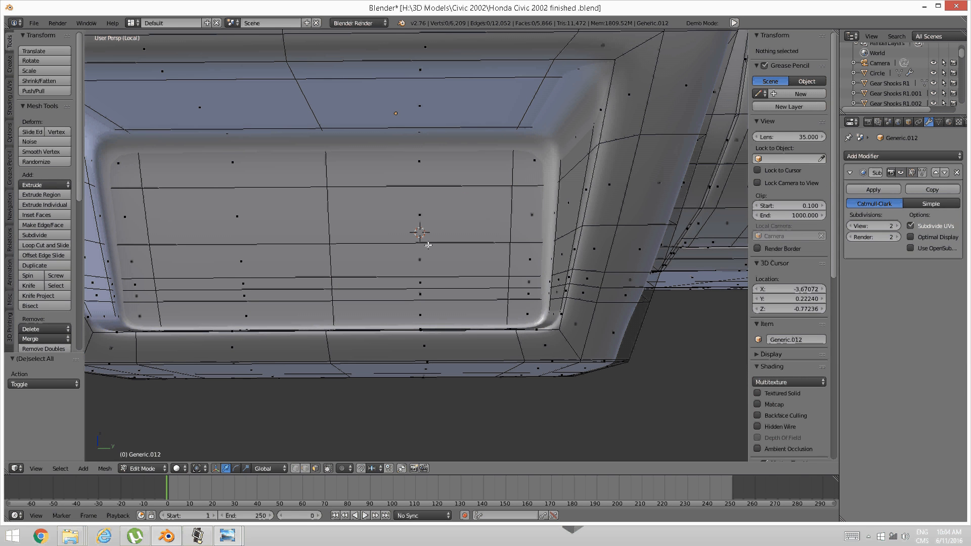
- Add a 32-vertex cylinder at the 3D cursor and scale it uniformly to 0.112
{"action": "key", "text": "shift+a"}
{"action": "key", "text": "Escape"}
{"action": "key", "text": "space"}
{"action": "mouse_move", "coordinate": [512, 221]}
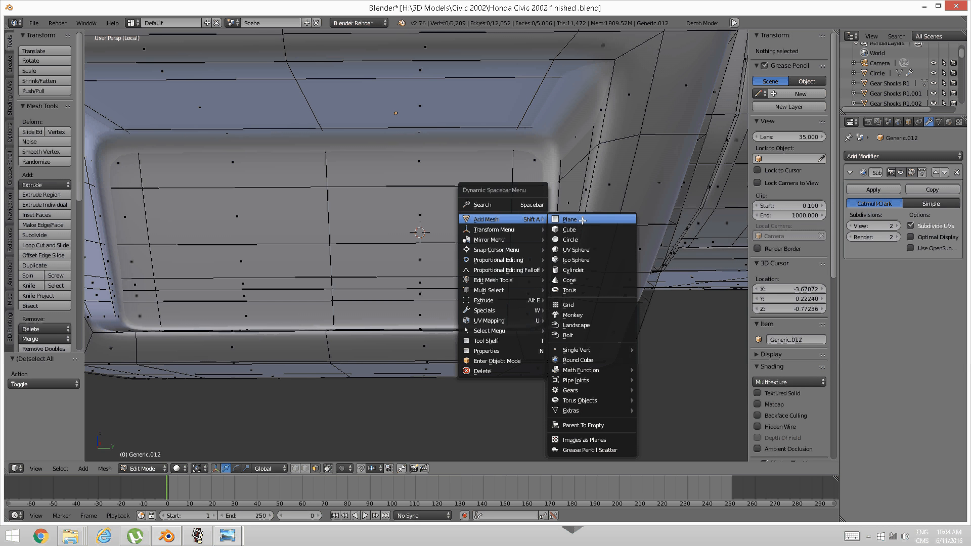
{"action": "left_click", "coordinate": [591, 267]}
{"action": "scroll", "coordinate": [589, 270], "scroll_direction": "down", "scroll_amount": 5}
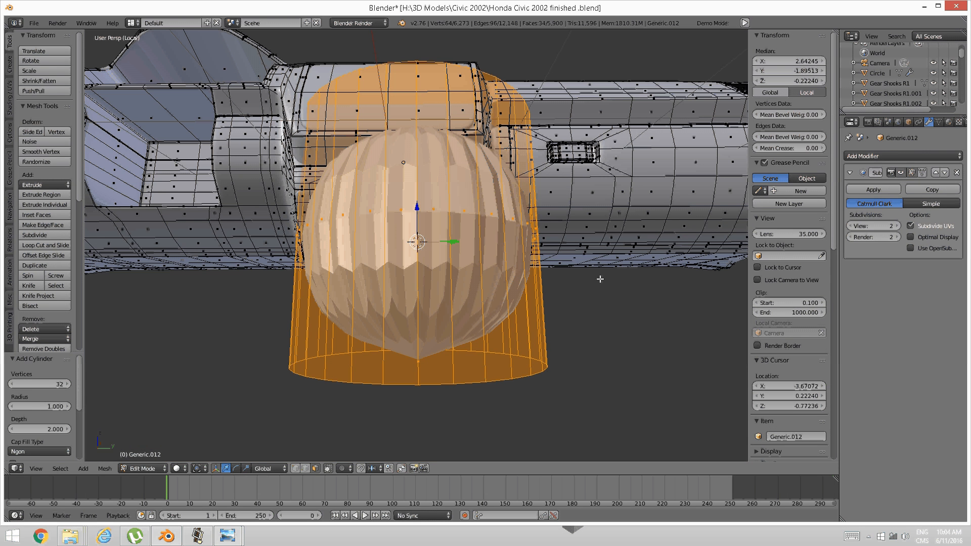
{"action": "key", "text": "s"}
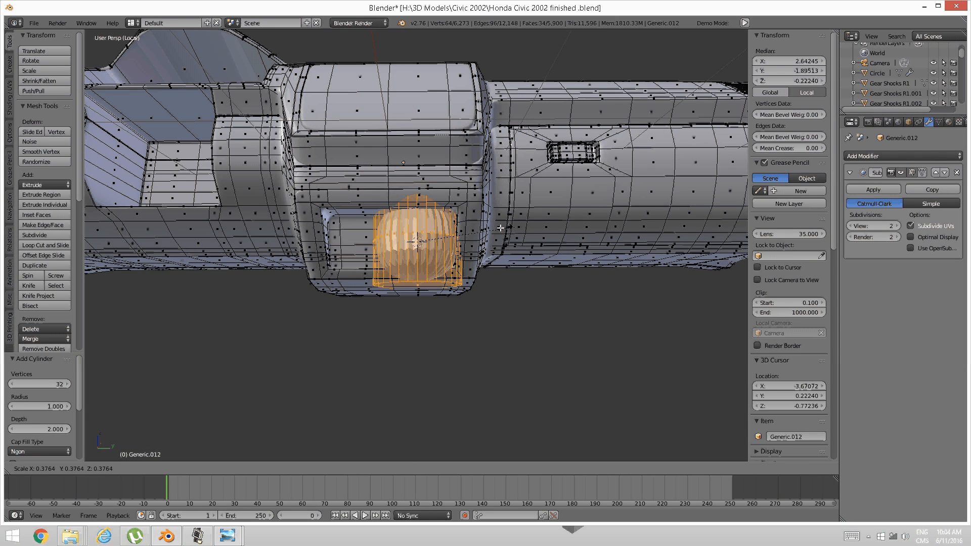
{"action": "left_click", "coordinate": [441, 237]}
{"action": "scroll", "coordinate": [402, 246], "scroll_direction": "up", "scroll_amount": 7}
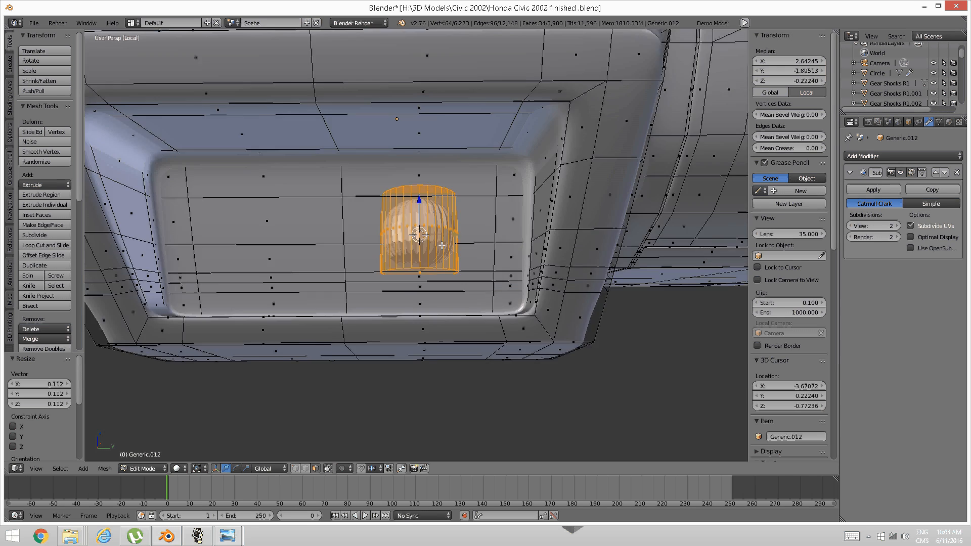
- Rotate the cylinder 90° about the global Y axis and flatten it to 0.332 along global X
{"action": "middle_click_drag", "start_coordinate": [402, 246], "coordinate": [556, 262]}
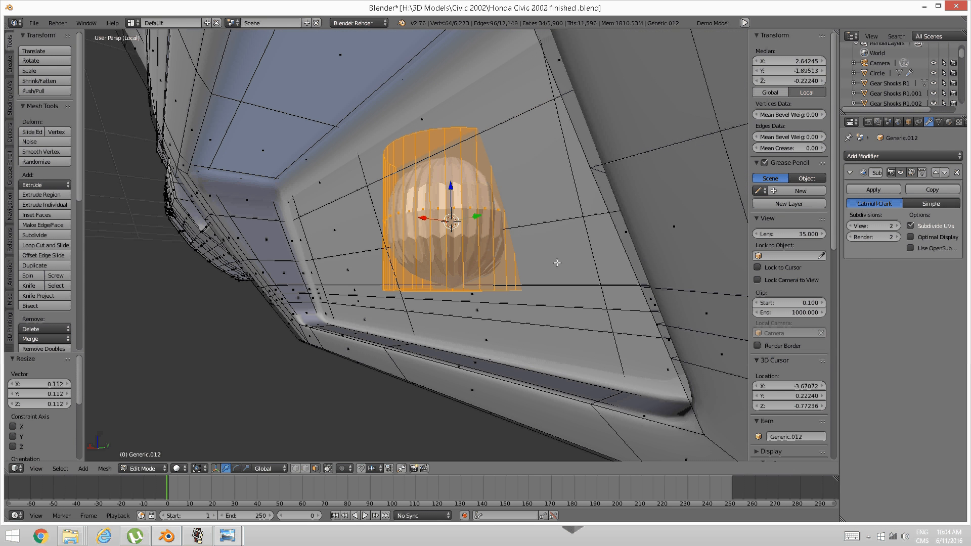
{"action": "key", "text": "r"}
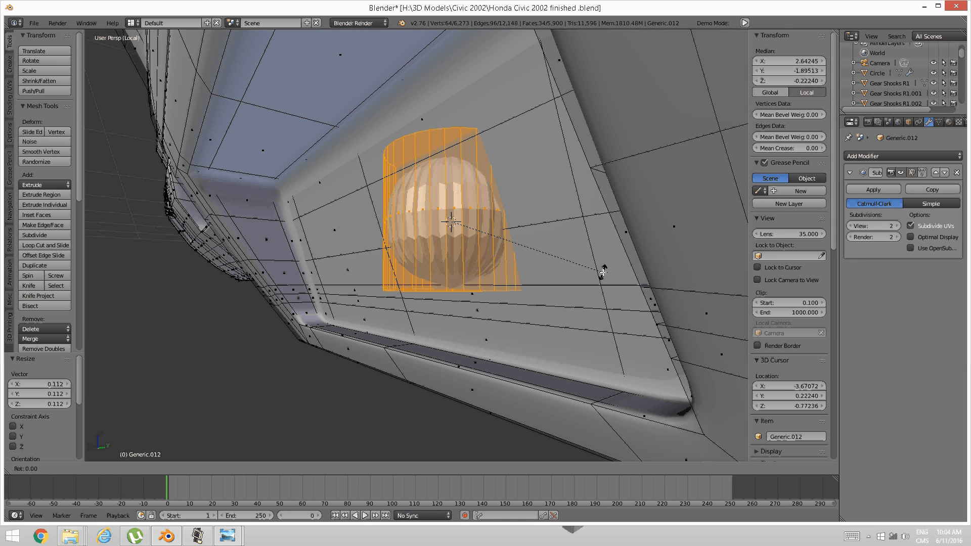
{"action": "key", "text": "y"}
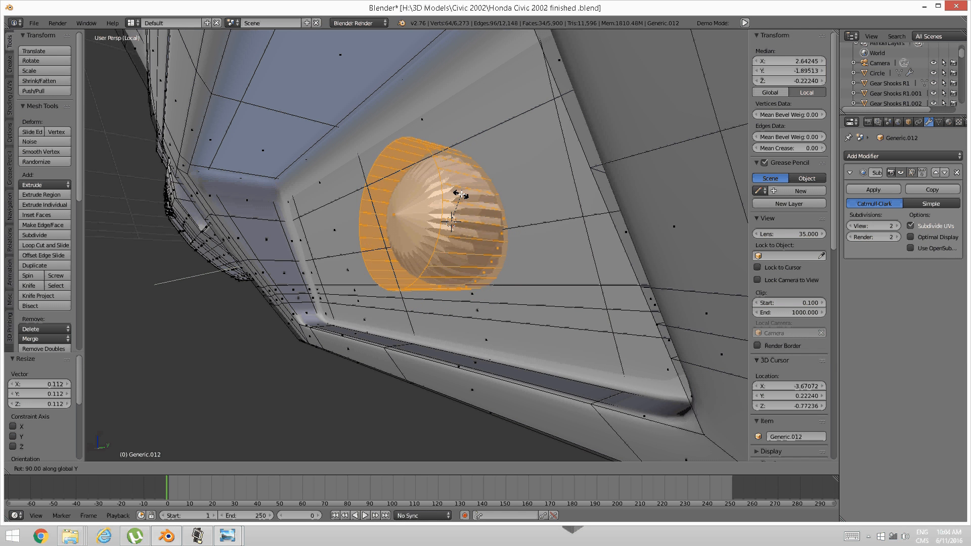
{"action": "left_click", "coordinate": [461, 193]}
{"action": "middle_click_drag", "start_coordinate": [461, 194], "coordinate": [640, 281]}
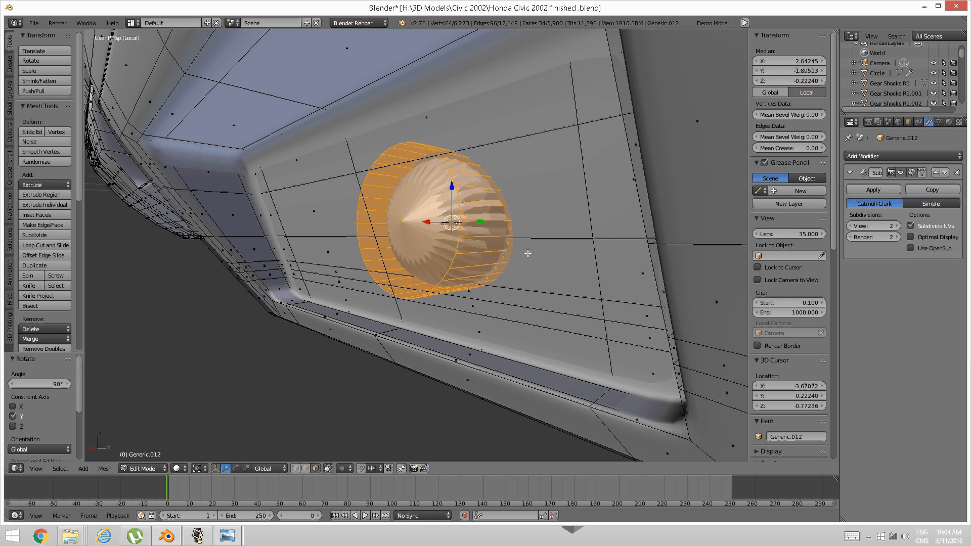
{"action": "key", "text": "s"}
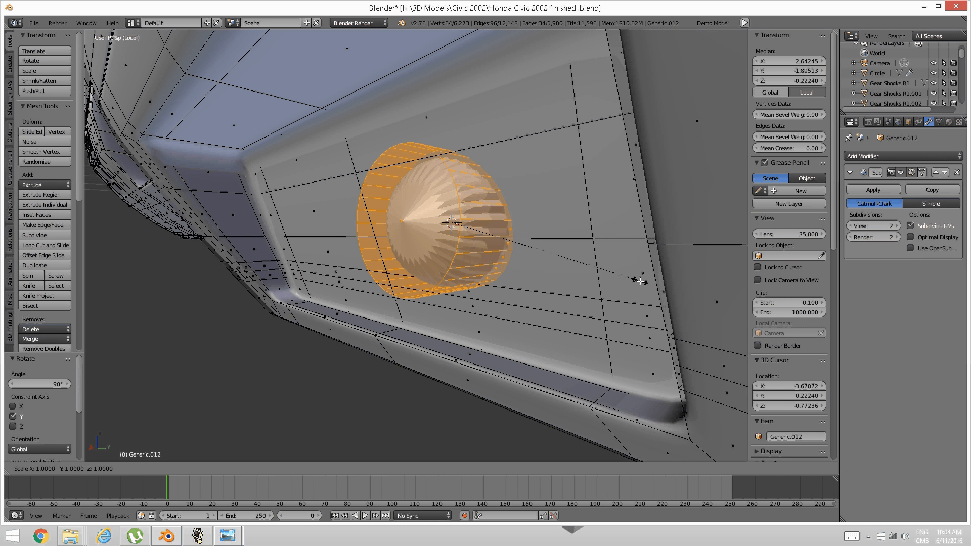
{"action": "key", "text": "x"}
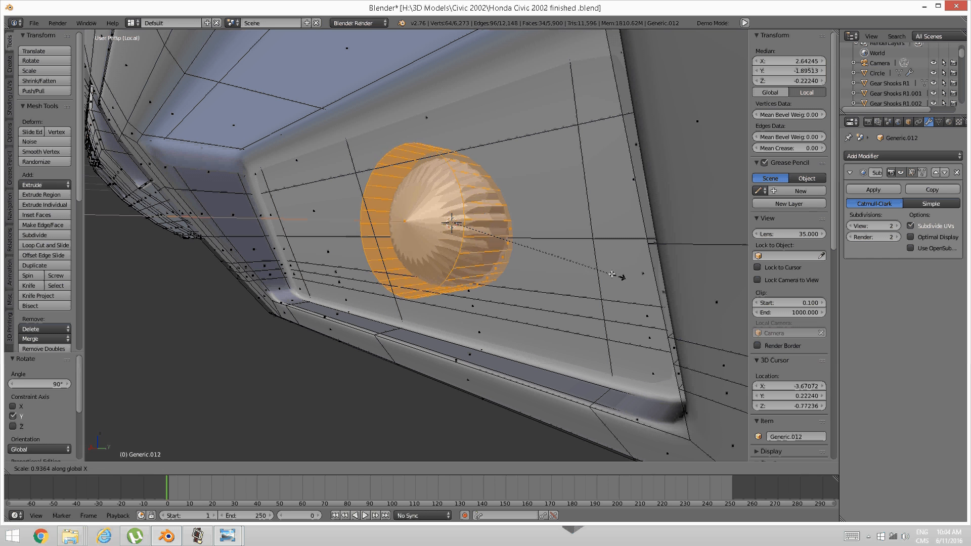
{"action": "left_click", "coordinate": [510, 252]}
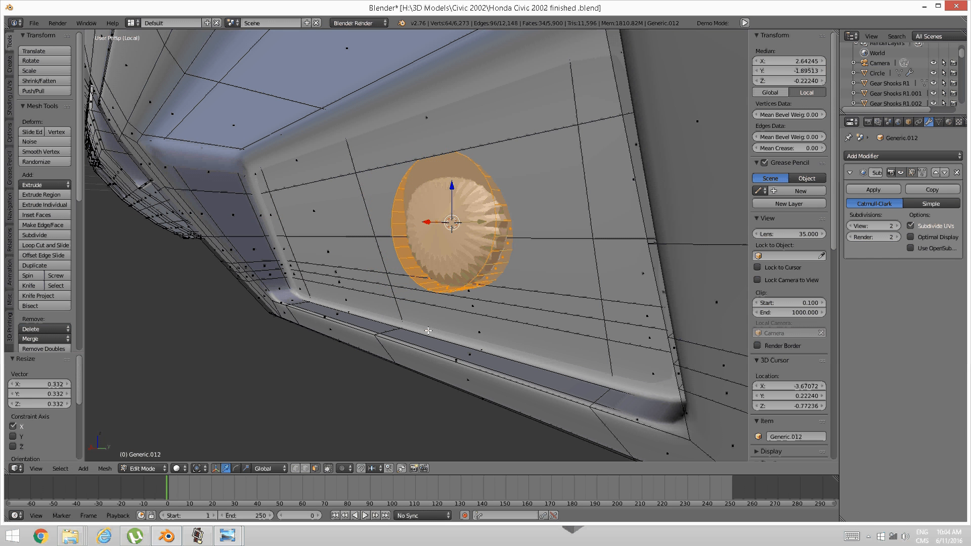
- Move the cylinder 0.080 along global X and hide all the rest of the mesh
{"action": "key", "text": "g"}
{"action": "key", "text": "x"}
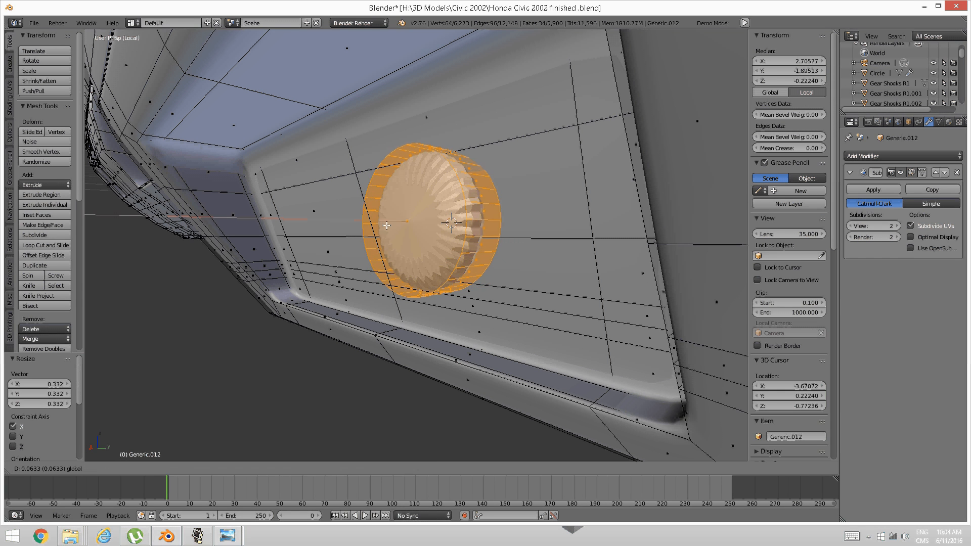
{"action": "left_click", "coordinate": [412, 223]}
{"action": "middle_click_drag", "start_coordinate": [411, 223], "coordinate": [412, 251]}
{"action": "scroll", "coordinate": [439, 249], "scroll_direction": "up", "scroll_amount": 2}
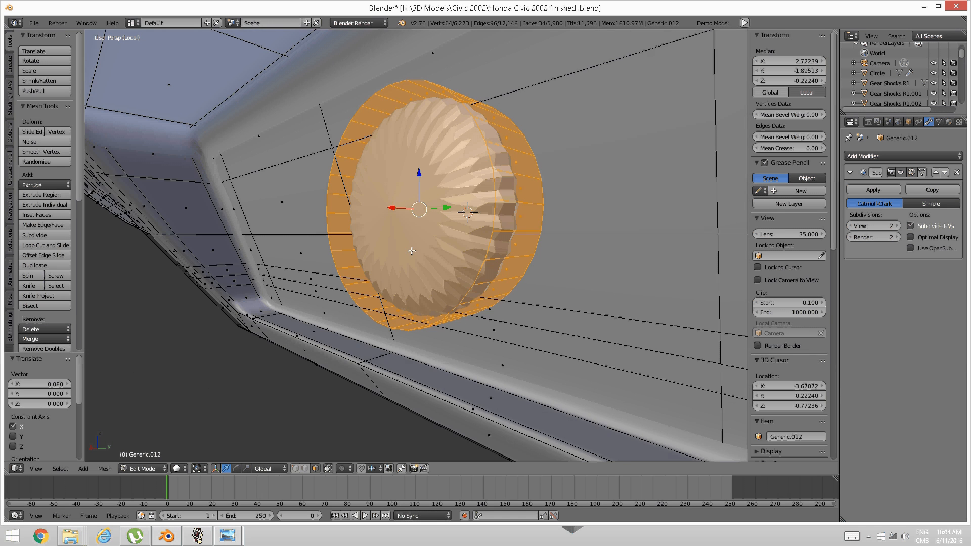
{"action": "key", "text": "ctrl+i"}
{"action": "key", "text": "h"}
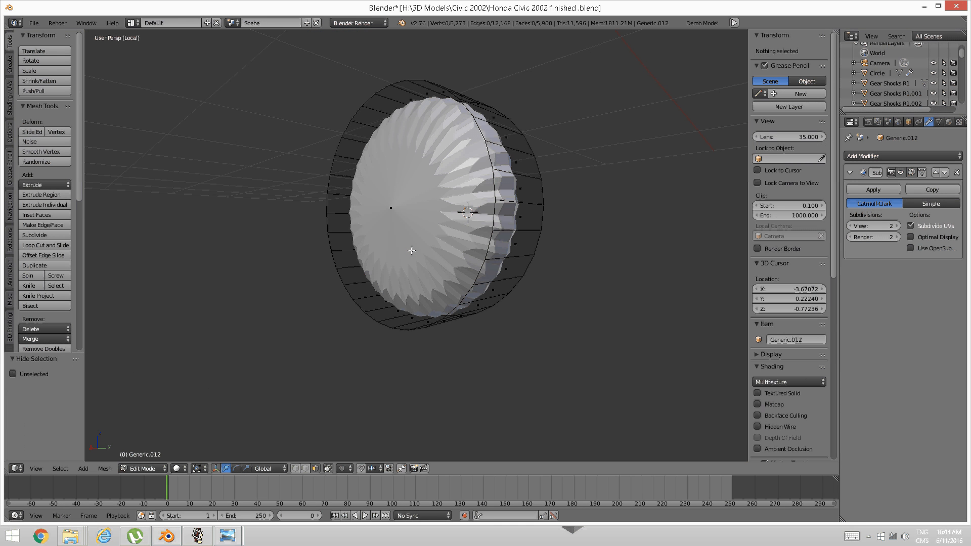
- Inset both circular end faces of the cylinder by 0.0043, and inset them again well toward their centres
{"action": "key", "text": "ctrl+Tab"}
{"action": "key", "text": "Escape"}
{"action": "right_click", "coordinate": [415, 223]}
{"action": "middle_click_drag", "start_coordinate": [416, 223], "coordinate": [308, 177]}
{"action": "right_click", "coordinate": [309, 177], "text": "shift"}
{"action": "key", "text": "i"}
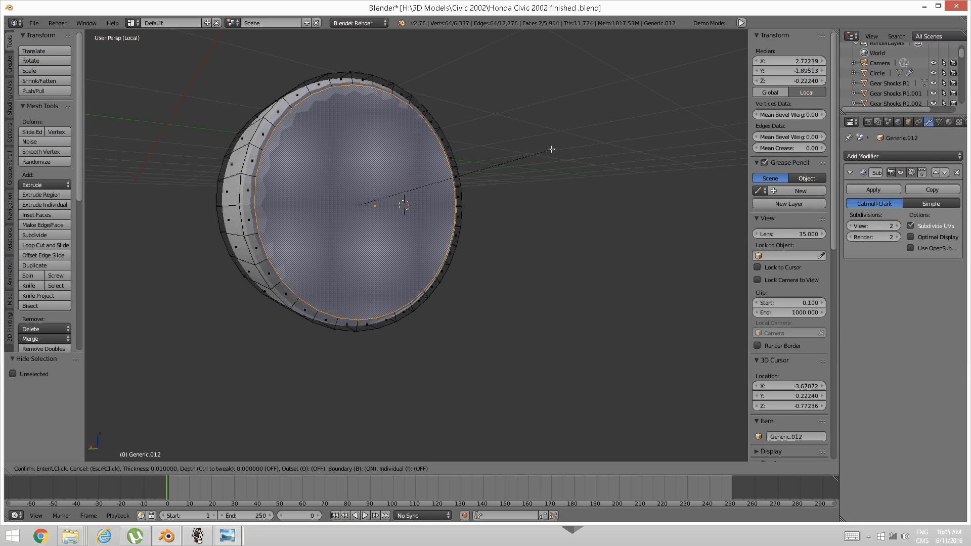
{"action": "left_click", "coordinate": [623, 134]}
{"action": "key", "text": "i"}
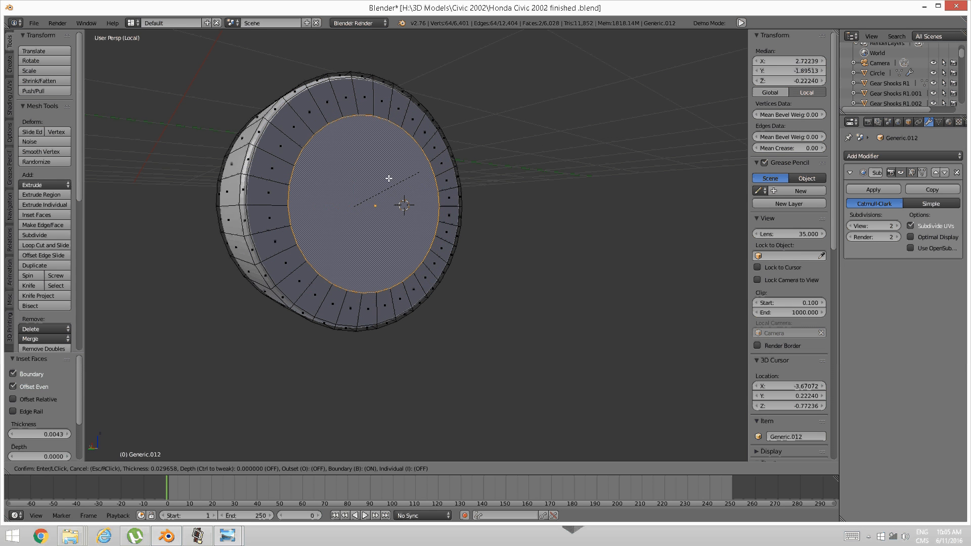
{"action": "left_click", "coordinate": [348, 218]}
- Merge the inner face of each cylinder end at its center and clear the selection
{"action": "key", "text": "a"}
{"action": "right_click", "coordinate": [380, 205]}
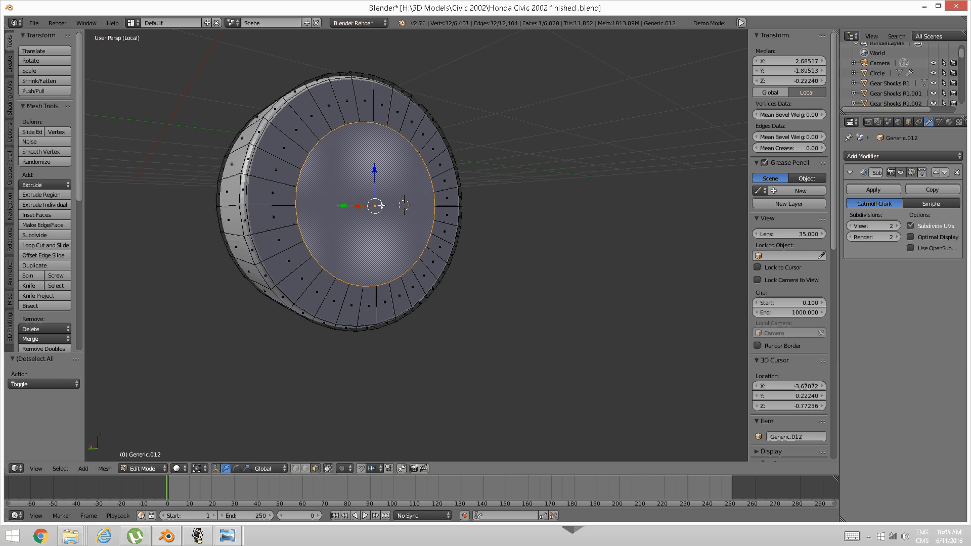
{"action": "key", "text": "alt+m"}
{"action": "left_click", "coordinate": [380, 207]}
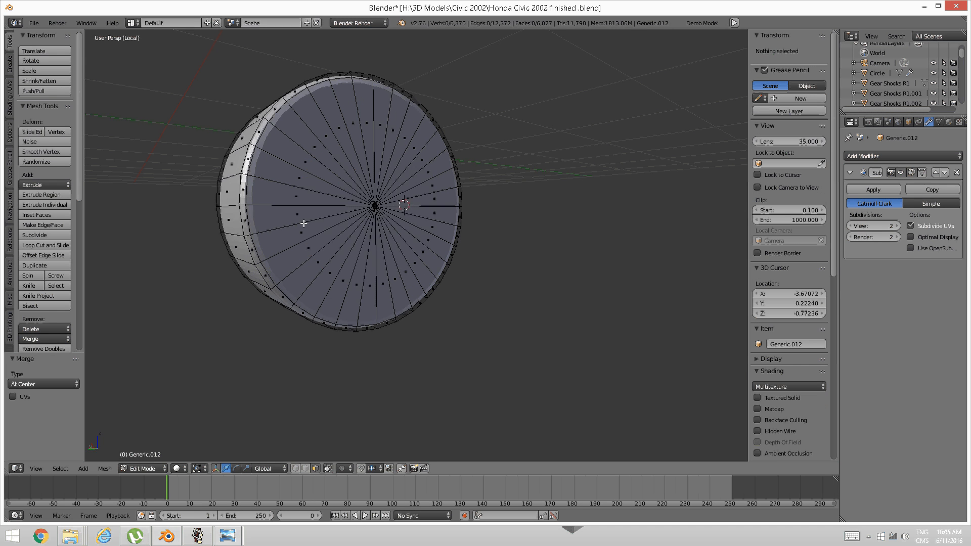
{"action": "middle_click_drag", "start_coordinate": [306, 230], "coordinate": [422, 243]}
{"action": "key", "text": "ctrl+z"}
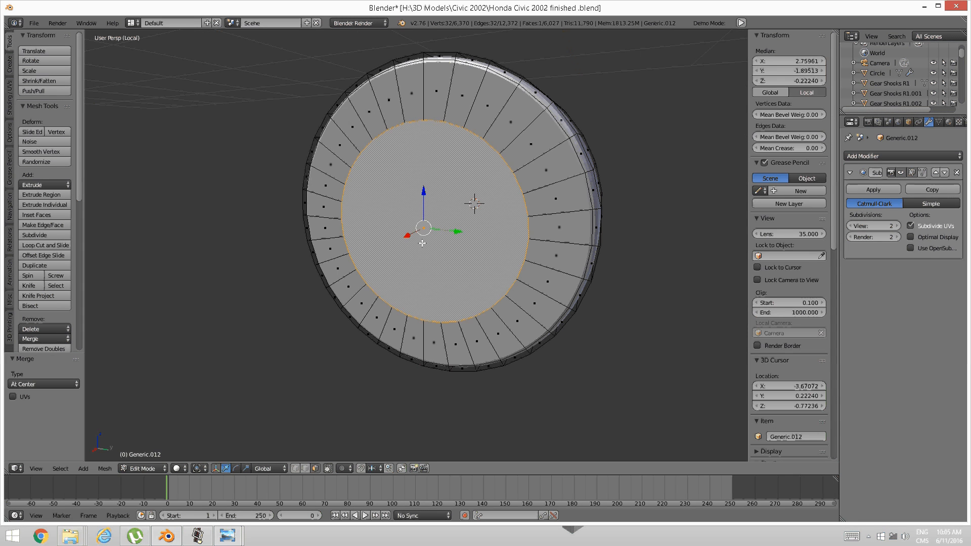
{"action": "key", "text": "alt+m"}
{"action": "left_click", "coordinate": [422, 243]}
{"action": "key", "text": "a"}
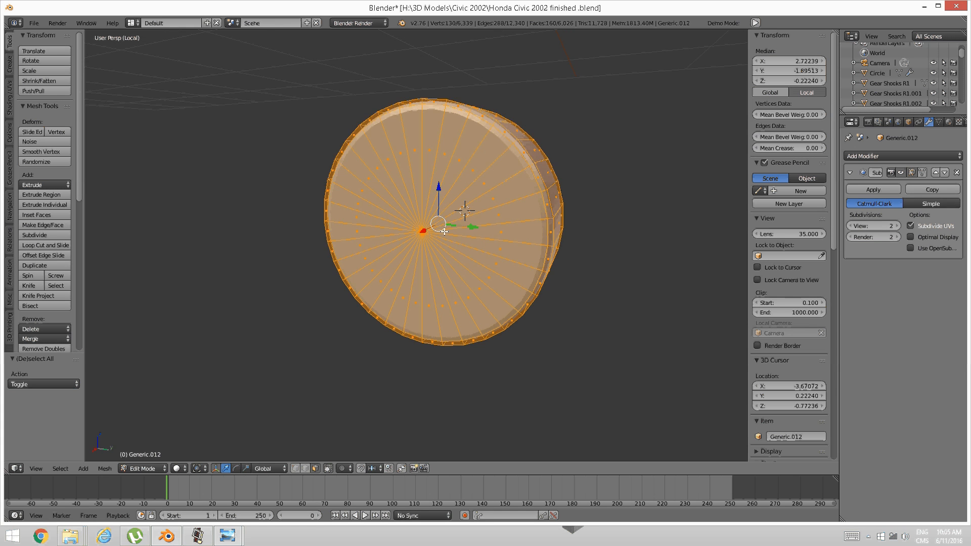
{"action": "middle_click_drag", "start_coordinate": [421, 243], "coordinate": [422, 218]}
{"action": "key", "text": "a"}
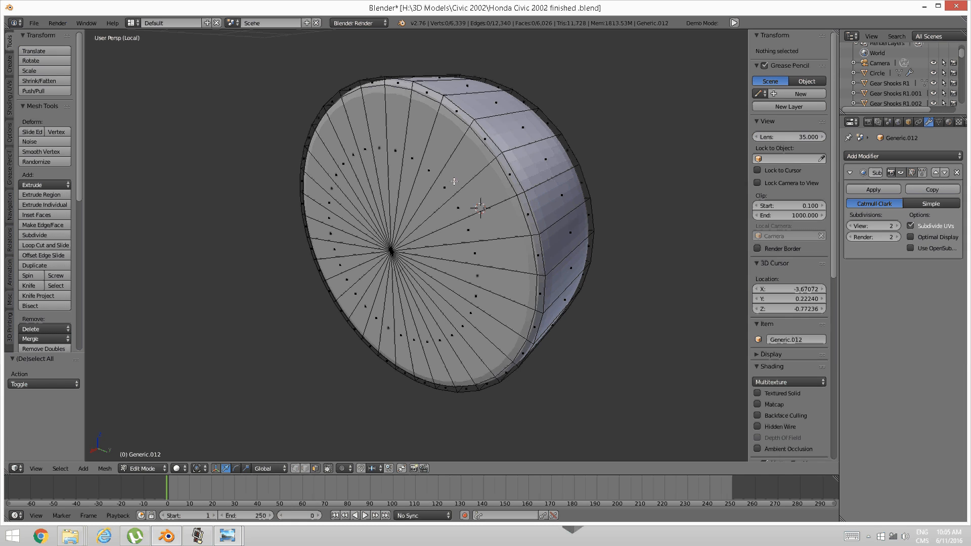
- Select the whole linked disc and thin it to 0.476 along the global X axis
{"action": "middle_click_drag", "start_coordinate": [449, 184], "coordinate": [374, 207]}
{"action": "right_click", "coordinate": [394, 197]}
{"action": "key", "text": "ctrl+l"}
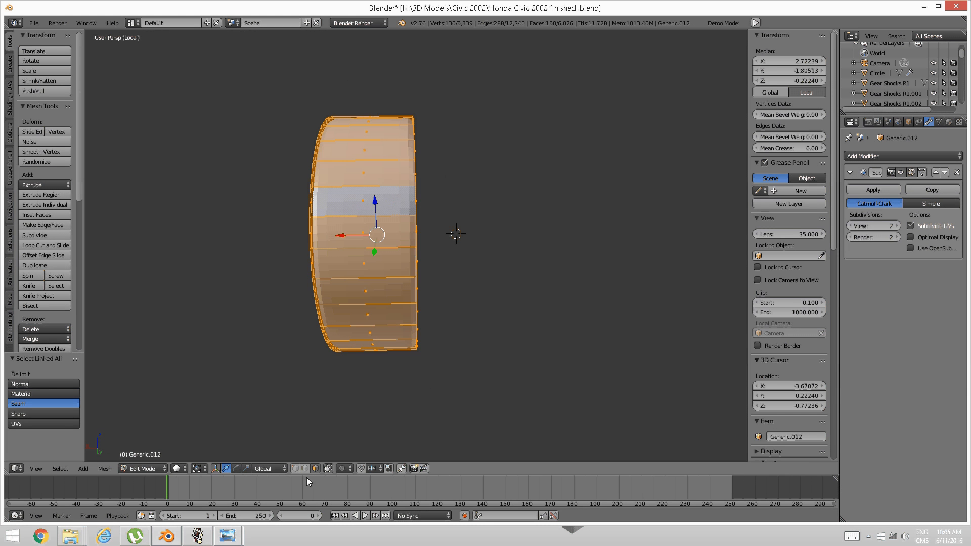
{"action": "left_click", "coordinate": [246, 468]}
{"action": "left_click_drag", "start_coordinate": [339, 235], "coordinate": [360, 234]}
- Duplicate the disc in place and move the copy -0.034 along the global X axis
{"action": "key", "text": "shift+d"}
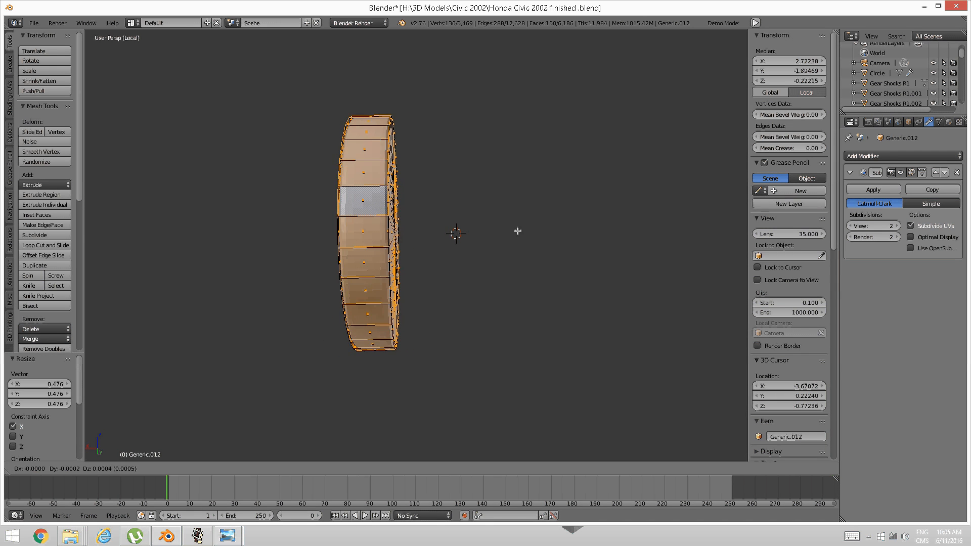
{"action": "key", "text": "Escape"}
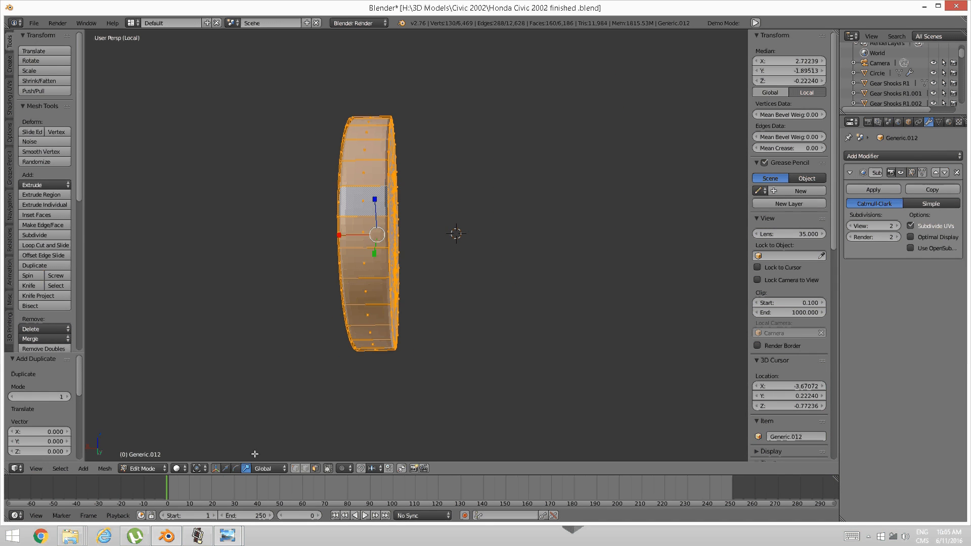
{"action": "left_click", "coordinate": [226, 468]}
{"action": "left_click_drag", "start_coordinate": [345, 236], "coordinate": [373, 234]}
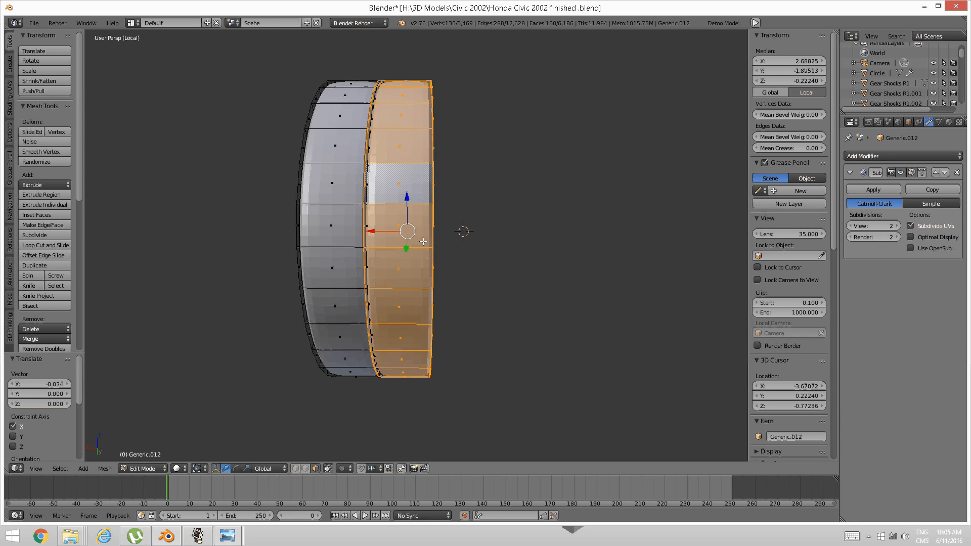
- Scale the duplicated disc uniformly to 0.832 and stretch it to 1.842 along the global X axis
{"action": "middle_click_drag", "start_coordinate": [373, 234], "coordinate": [245, 422]}
{"action": "left_click", "coordinate": [246, 469]}
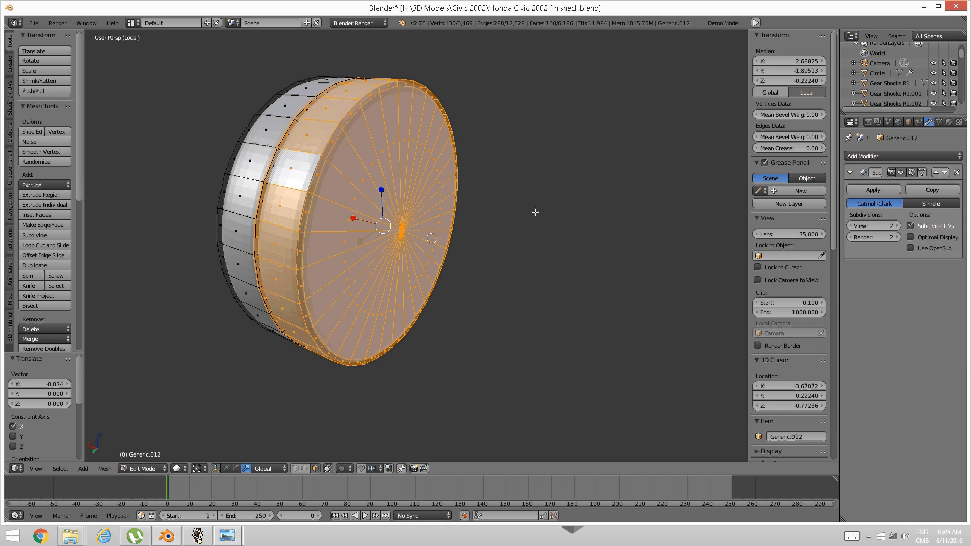
{"action": "key", "text": "s"}
{"action": "left_click", "coordinate": [511, 215]}
{"action": "middle_click_drag", "start_coordinate": [511, 214], "coordinate": [411, 251]}
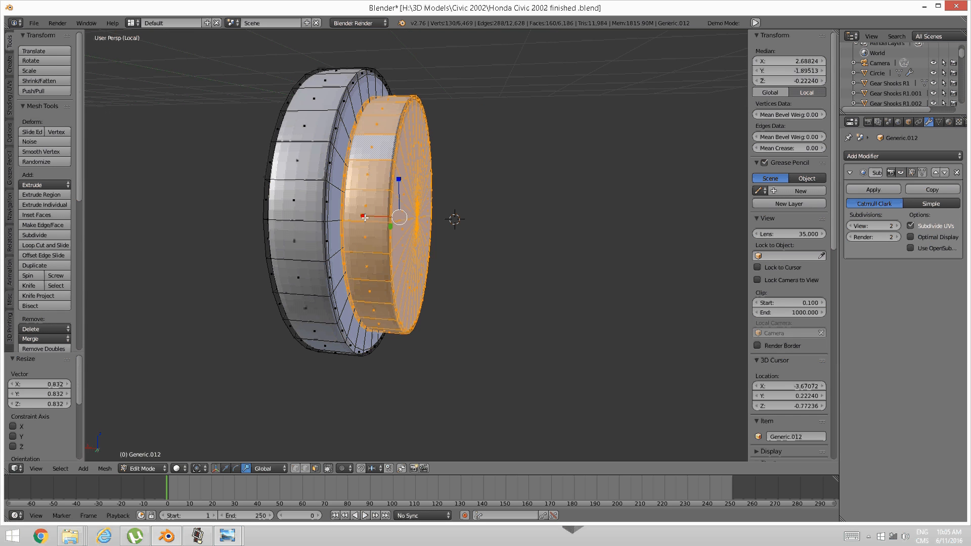
{"action": "key", "text": "s"}
{"action": "key", "text": "x"}
{"action": "left_click", "coordinate": [340, 216]}
{"action": "scroll", "coordinate": [348, 230], "scroll_direction": "down", "scroll_amount": 2}
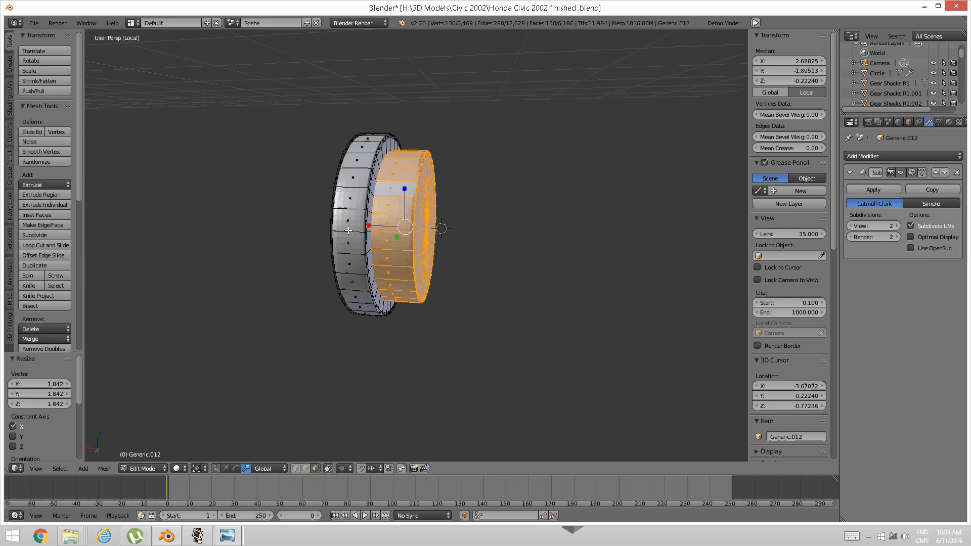
- Clear the selection and select two adjacent side faces on the rim of the larger disc
{"action": "middle_click_drag", "start_coordinate": [348, 230], "coordinate": [472, 222]}
{"action": "scroll", "coordinate": [436, 247], "scroll_direction": "up", "scroll_amount": 3}
{"action": "scroll", "coordinate": [462, 264], "scroll_direction": "up", "scroll_amount": 2}
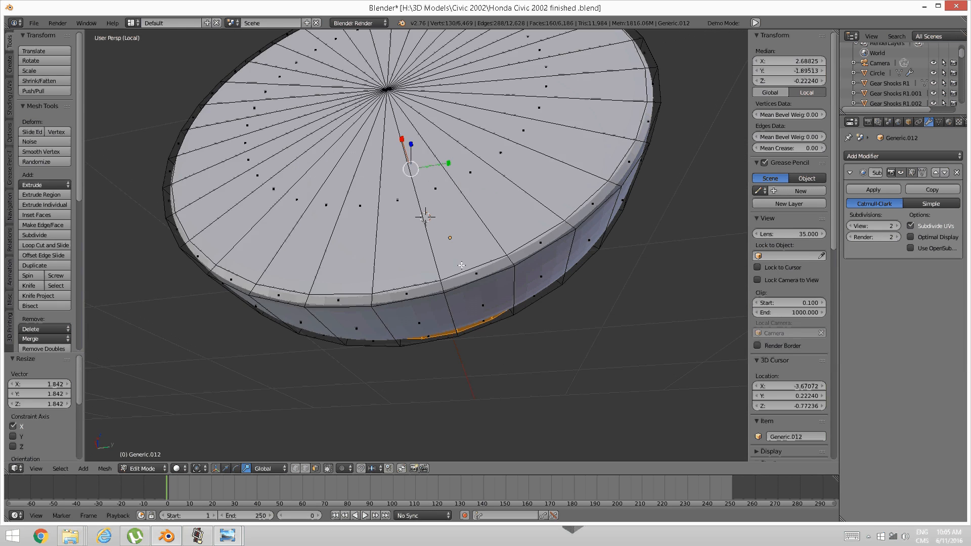
{"action": "middle_click_drag", "start_coordinate": [462, 265], "coordinate": [433, 246]}
{"action": "key", "text": "a"}
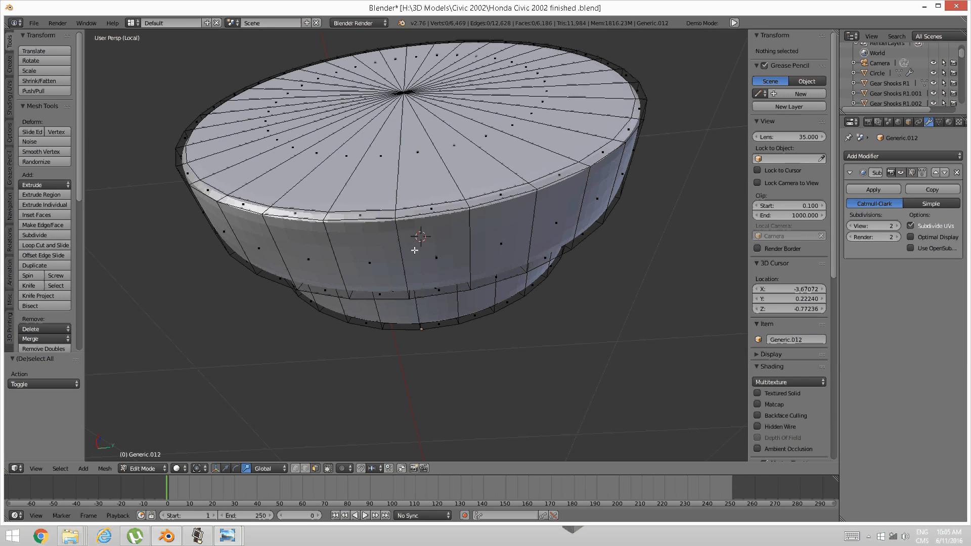
{"action": "right_click", "coordinate": [415, 250]}
{"action": "right_click", "coordinate": [364, 253], "text": "shift"}
{"action": "middle_click_drag", "start_coordinate": [364, 252], "coordinate": [448, 227]}
{"action": "key", "text": "e"}
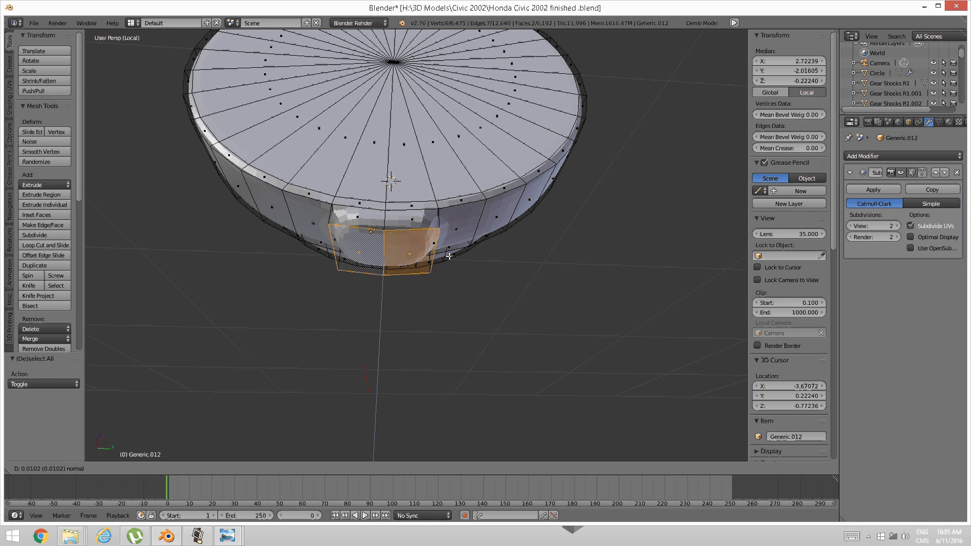
{"action": "right_click", "coordinate": [449, 275]}
{"action": "key", "text": "ctrl+z"}
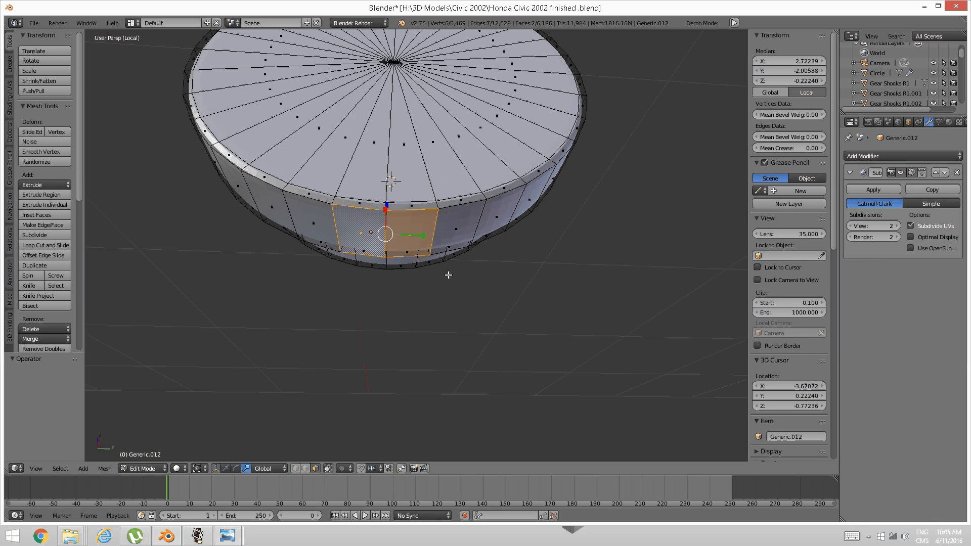
- Add the neighbouring rim face on each side to the selection and extrude the four faces outward by 0.038 as a tab
{"action": "right_click", "coordinate": [443, 231], "text": "shift"}
{"action": "right_click", "coordinate": [332, 226], "text": "shift"}
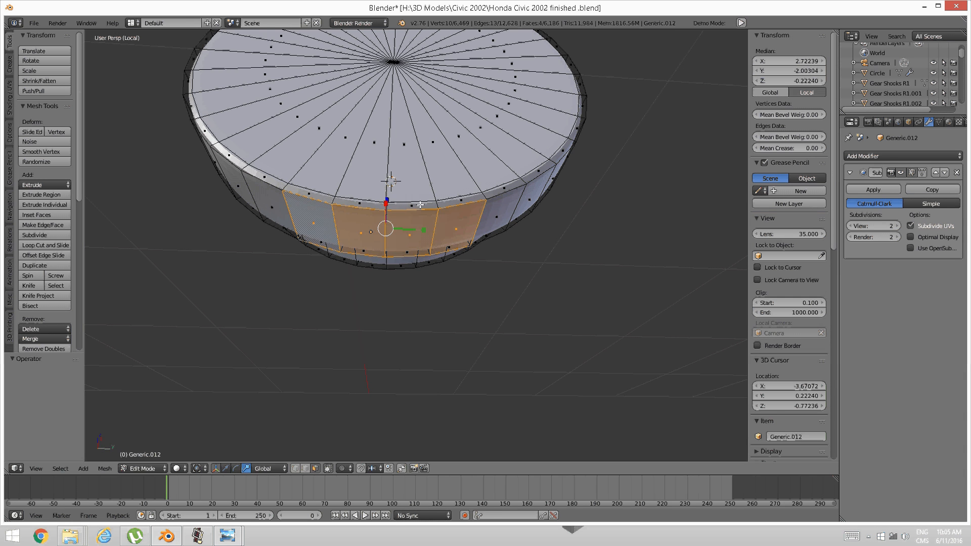
{"action": "key", "text": "e"}
{"action": "left_click", "coordinate": [421, 275]}
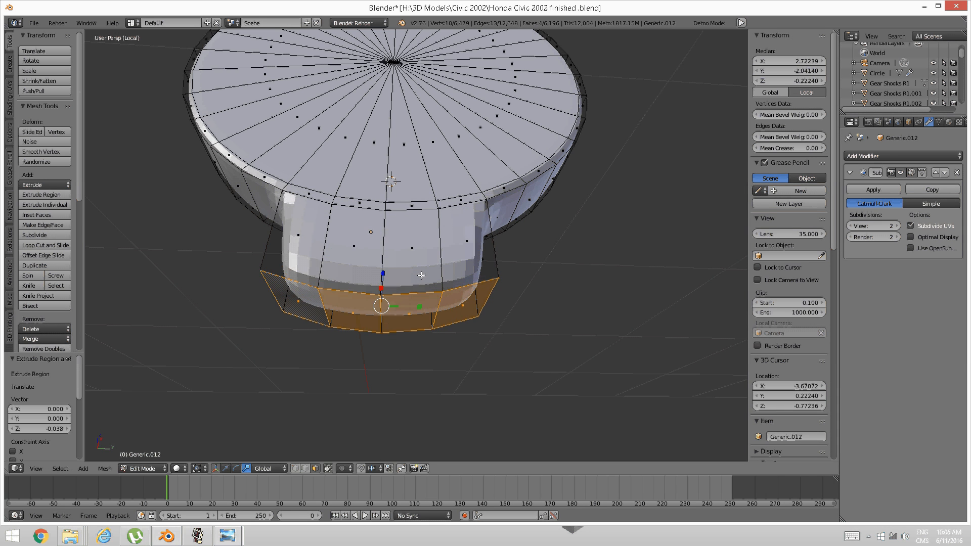
- Narrow the end faces of the extruded tab and flatten them along the global Z axis, with a last scale of 0.670
{"action": "middle_click_drag", "start_coordinate": [418, 274], "coordinate": [411, 372]}
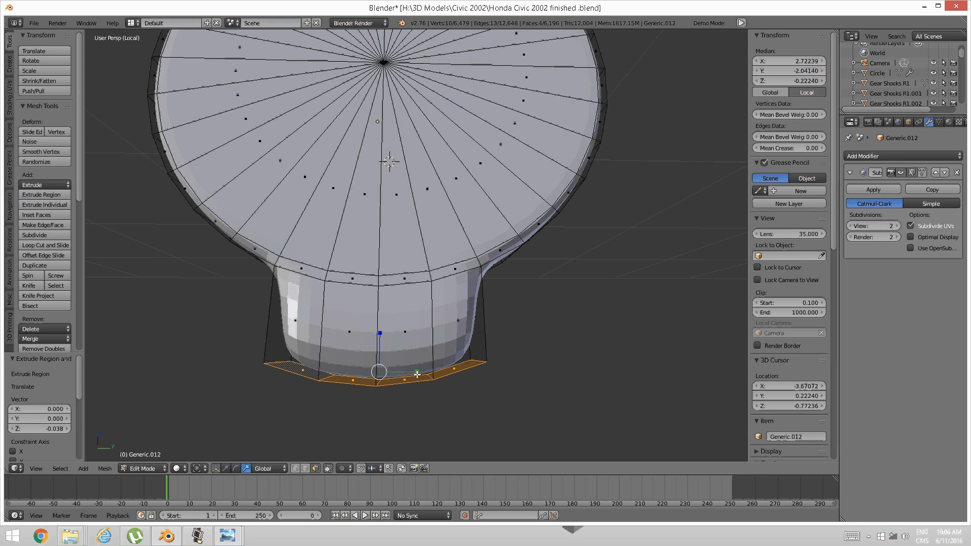
{"action": "key", "text": "s"}
{"action": "left_click_drag", "start_coordinate": [410, 376], "coordinate": [406, 375]}
{"action": "left_click_drag", "start_coordinate": [379, 334], "coordinate": [379, 357]}
{"action": "key", "text": "s"}
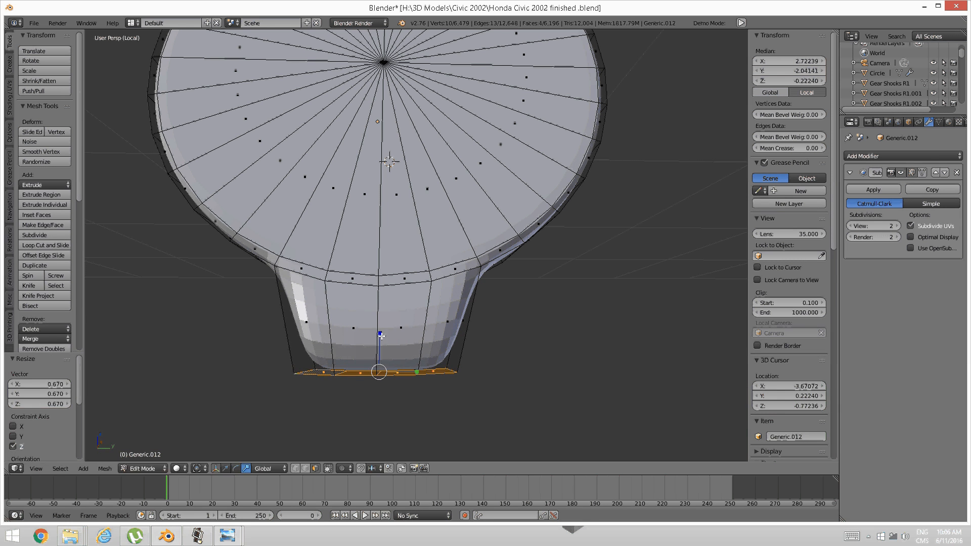
- Add a loop cut around the tab, slide it close to the tab's end, and clear the selection
{"action": "middle_click_drag", "start_coordinate": [425, 314], "coordinate": [362, 299]}
{"action": "key", "text": "a"}
{"action": "scroll", "coordinate": [362, 299], "scroll_direction": "up", "scroll_amount": 1}
{"action": "key", "text": "ctrl+r"}
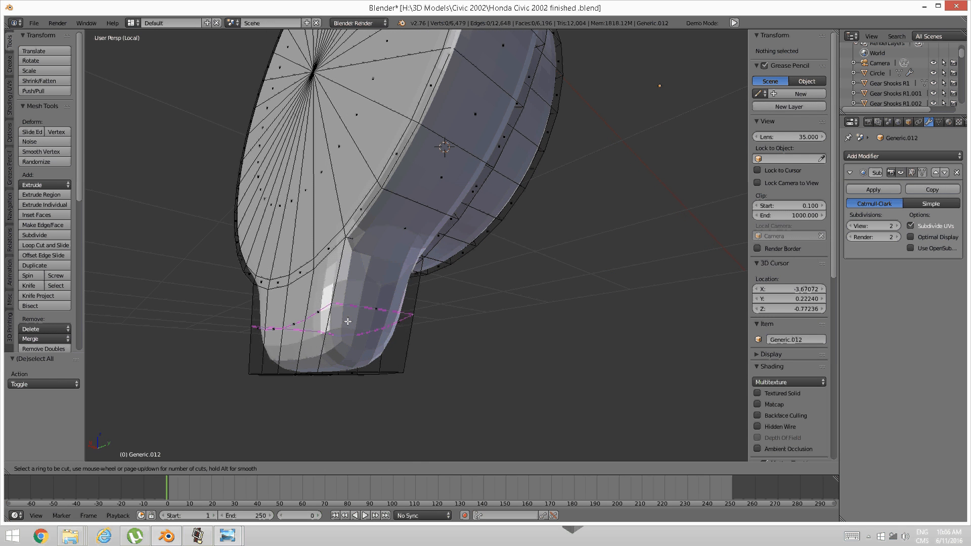
{"action": "left_click", "coordinate": [347, 328]}
{"action": "left_click", "coordinate": [342, 382]}
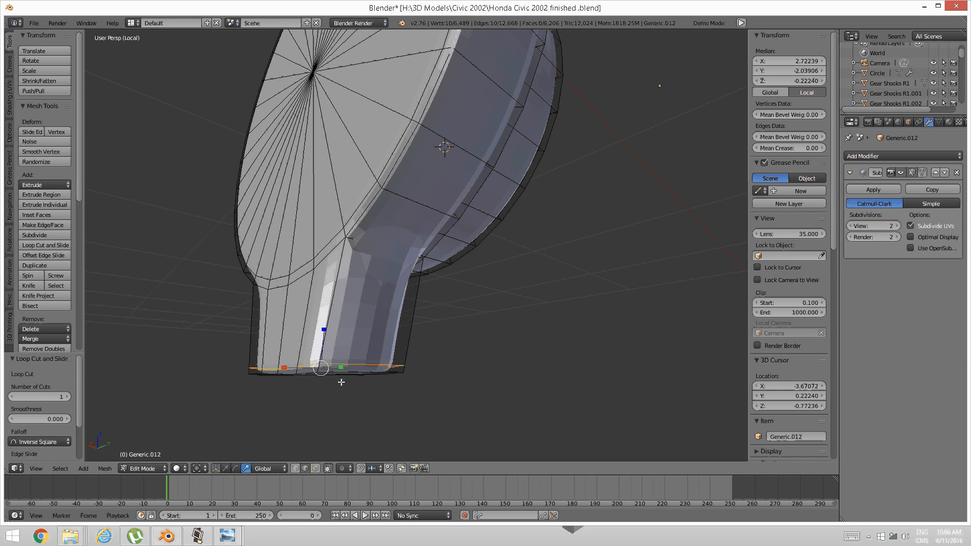
{"action": "key", "text": "a"}
{"action": "middle_click_drag", "start_coordinate": [341, 379], "coordinate": [290, 303]}
{"action": "key", "text": "ctrl+r"}
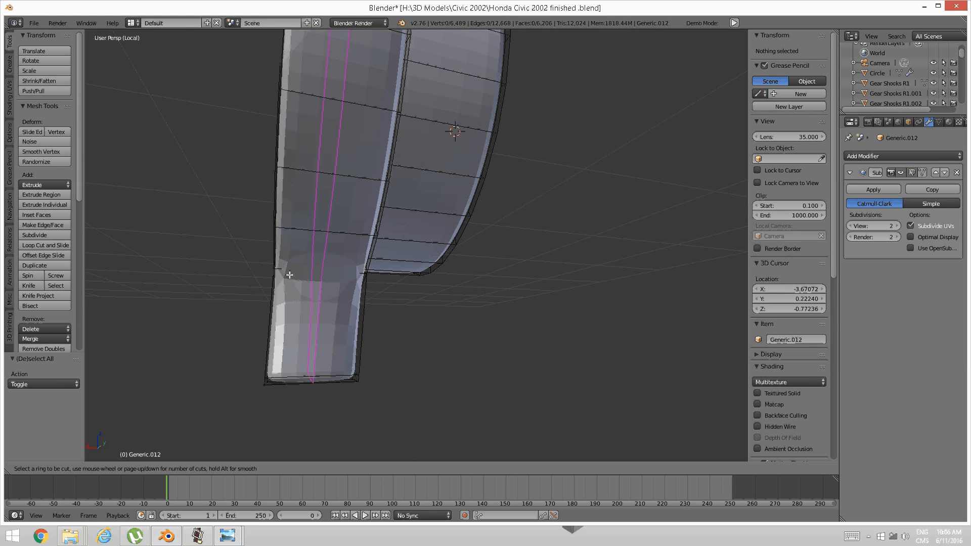
{"action": "left_click", "coordinate": [289, 274]}
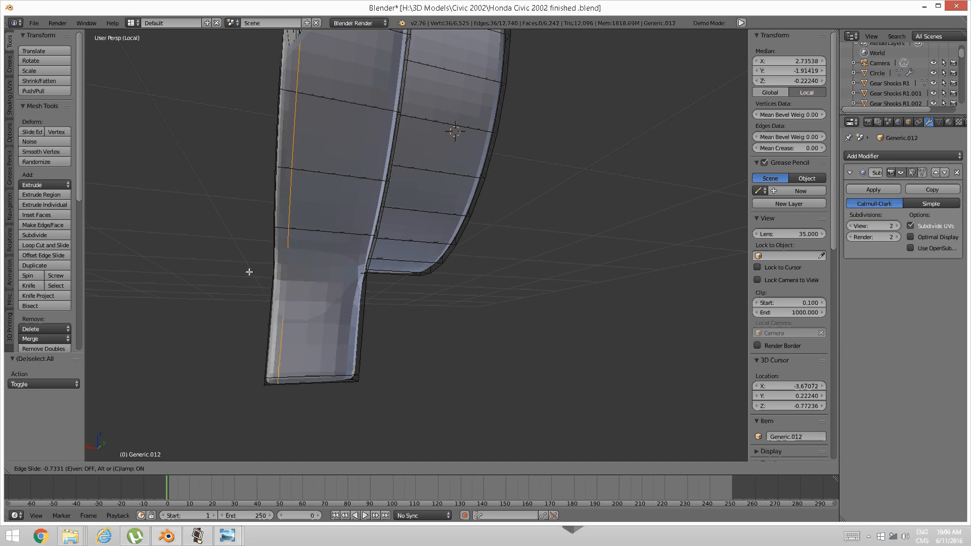
{"action": "left_click", "coordinate": [250, 271]}
{"action": "key", "text": "a"}
{"action": "key", "text": "ctrl+z"}
{"action": "key", "text": "ctrl+z"}
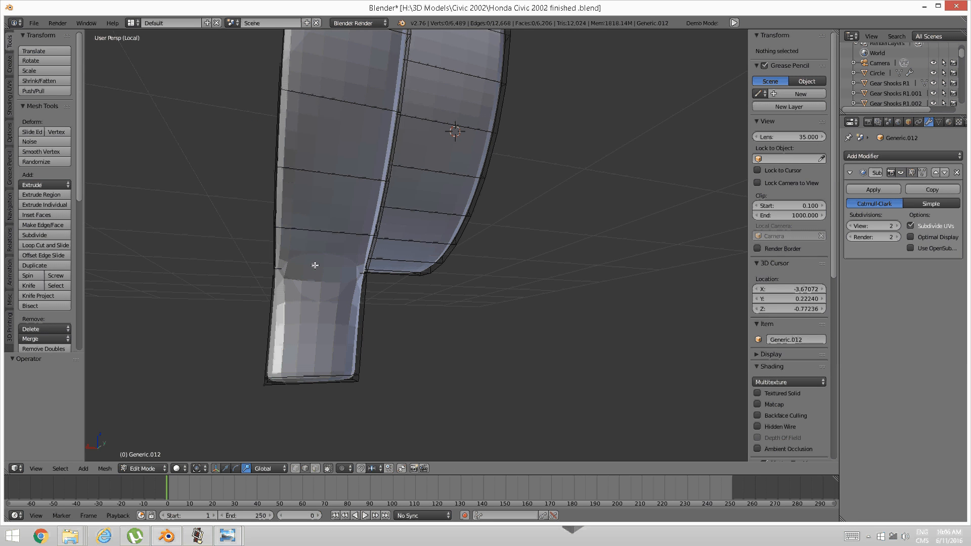
- Add two loop cuts around the larger disc's rim and tab, one on each side of the thickness's middle, and clear the selection
{"action": "key", "text": "ctrl+r"}
{"action": "left_click", "coordinate": [292, 266]}
{"action": "left_click", "coordinate": [281, 266]}
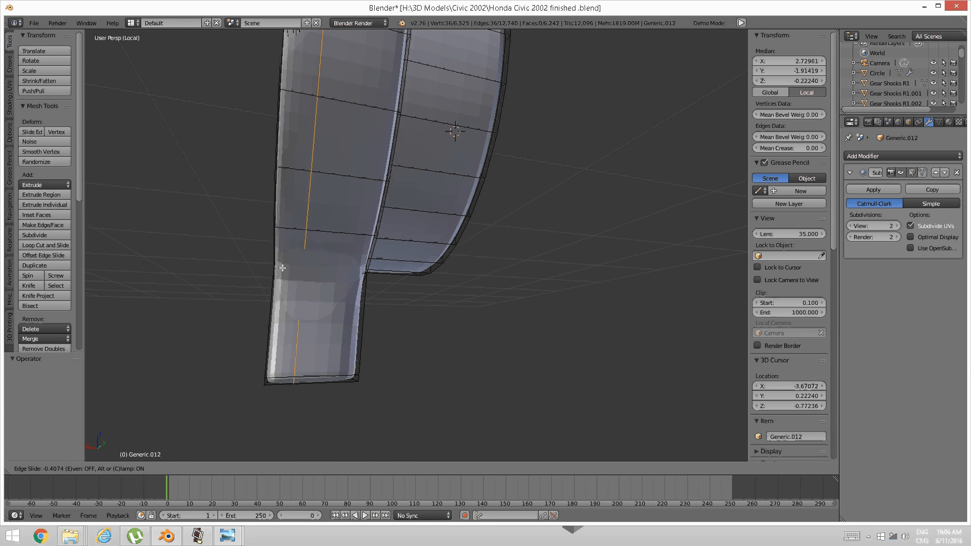
{"action": "key", "text": "a"}
{"action": "key", "text": "ctrl+r"}
{"action": "left_click", "coordinate": [322, 269]}
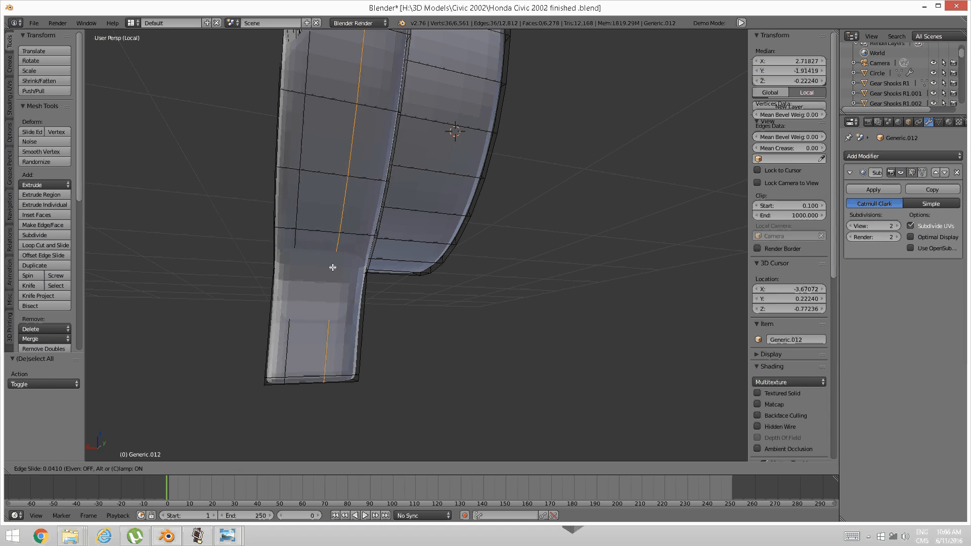
{"action": "left_click", "coordinate": [334, 267]}
{"action": "key", "text": "a"}
- Add a loop cut across the tab just below the neck where it meets the disc, and clear the selection
{"action": "middle_click_drag", "start_coordinate": [336, 262], "coordinate": [398, 286]}
{"action": "key", "text": "ctrl+r"}
{"action": "left_click", "coordinate": [416, 304]}
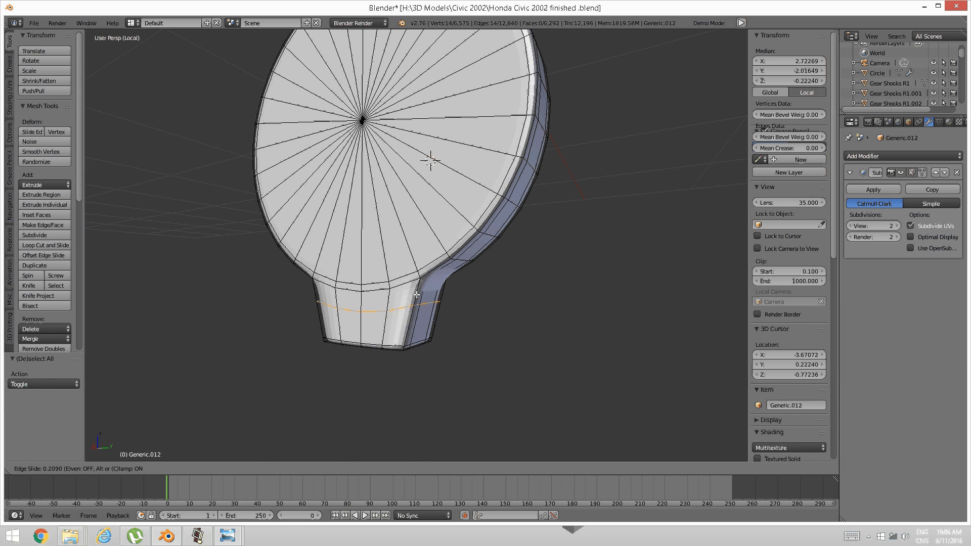
{"action": "left_click", "coordinate": [417, 302]}
{"action": "key", "text": "a"}
- Select the whole linked socket, reveal the hidden dashboard geometry around it, and clear the selection
{"action": "middle_click_drag", "start_coordinate": [417, 302], "coordinate": [400, 250]}
{"action": "right_click", "coordinate": [348, 242]}
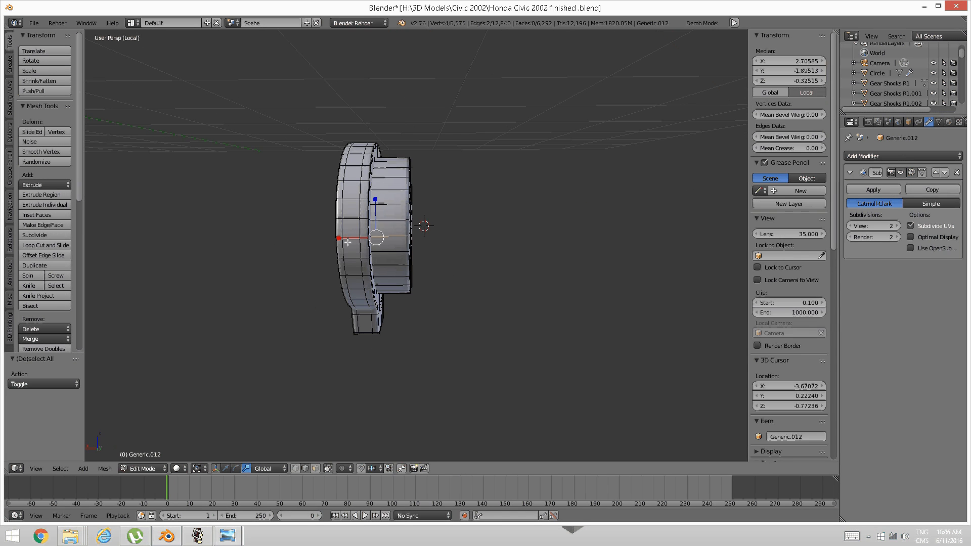
{"action": "key", "text": "ctrl+l"}
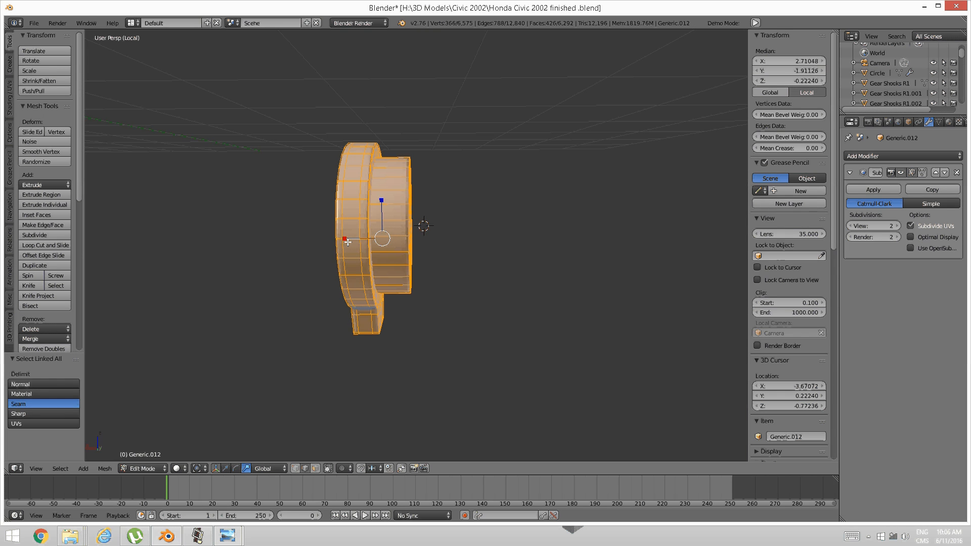
{"action": "key", "text": "alt+h"}
{"action": "key", "text": "a"}
{"action": "scroll", "coordinate": [362, 243], "scroll_direction": "down", "scroll_amount": 5}
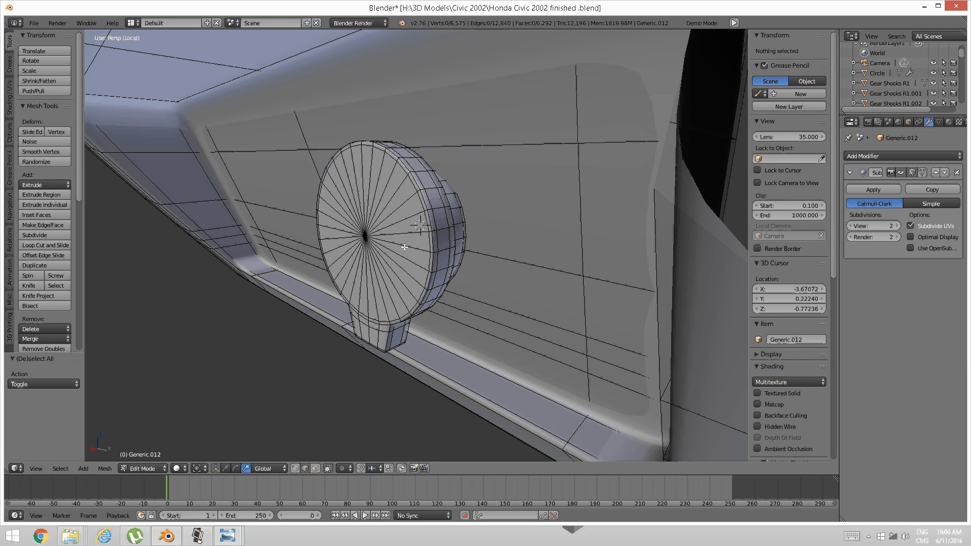
- Select the whole linked socket and move it -0.039 along the global X axis toward the pocket's back wall
{"action": "right_click", "coordinate": [447, 233]}
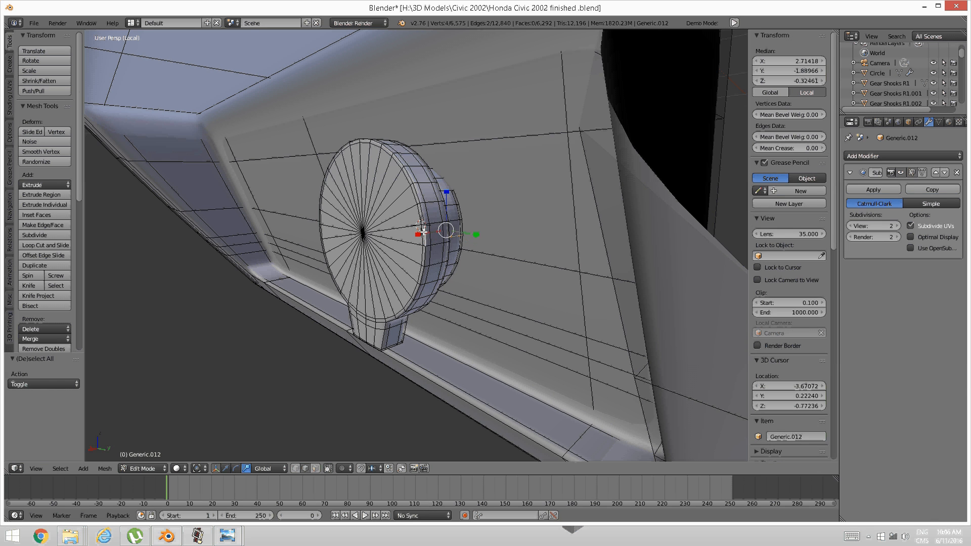
{"action": "key", "text": "ctrl+l"}
{"action": "mouse_move", "coordinate": [423, 232]}
{"action": "middle_mouse_down"}
{"action": "mouse_move", "coordinate": [408, 226]}
{"action": "mouse_move", "coordinate": [420, 230]}
{"action": "middle_mouse_up"}
{"action": "left_click", "coordinate": [226, 468]}
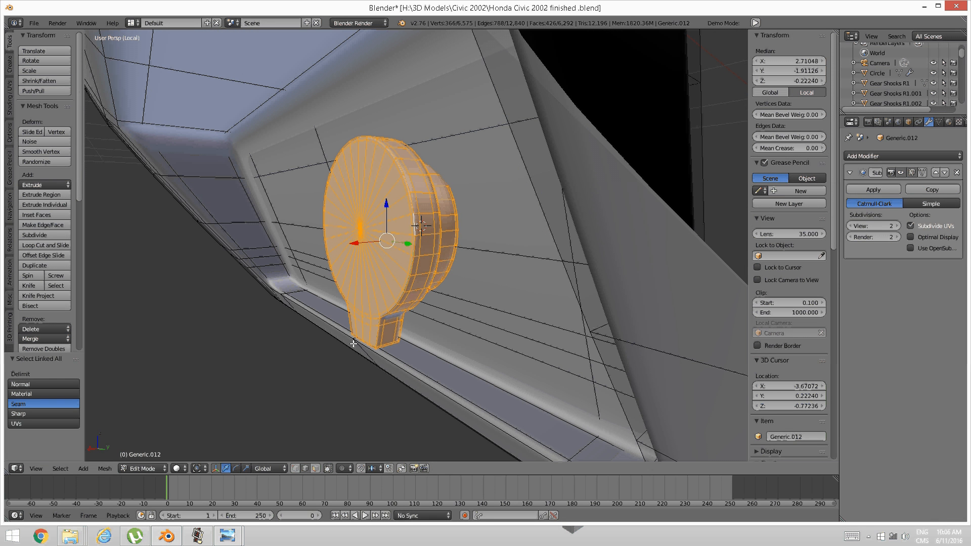
{"action": "middle_click_drag", "start_coordinate": [353, 343], "coordinate": [329, 291]}
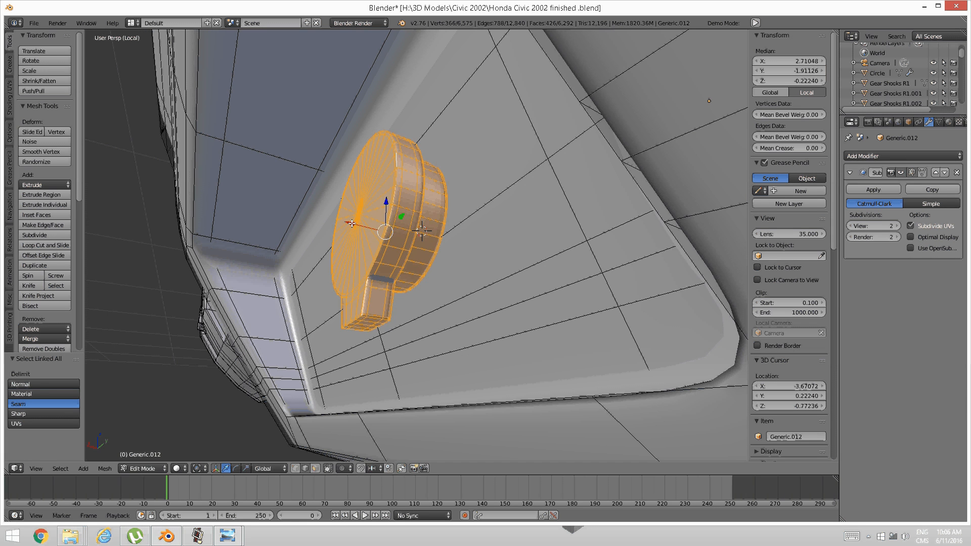
{"action": "left_click_drag", "start_coordinate": [352, 222], "coordinate": [376, 224]}
- Rotate the socket 20° about the global Y axis to follow the tilt of the pocket wall
{"action": "middle_click_drag", "start_coordinate": [376, 224], "coordinate": [374, 228]}
{"action": "key", "text": "r"}
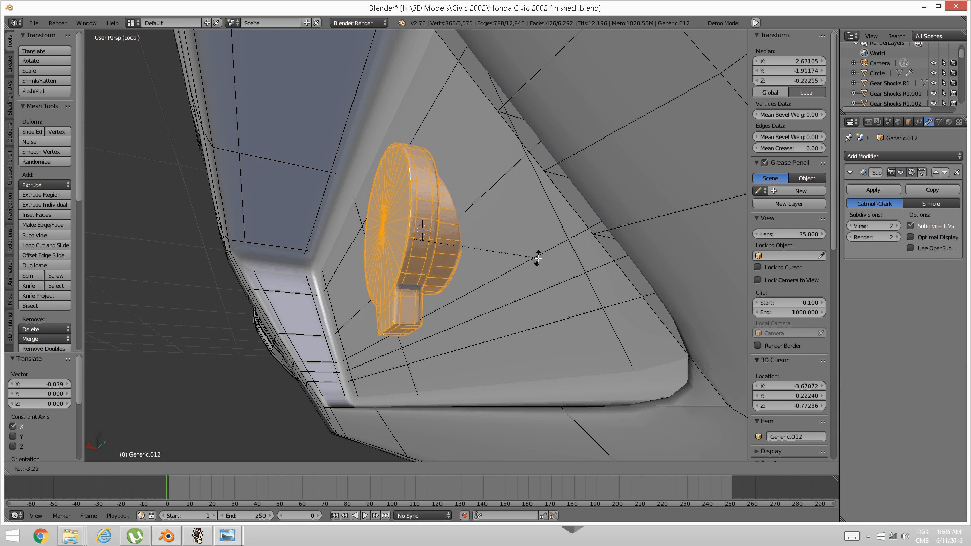
{"action": "key", "text": "y"}
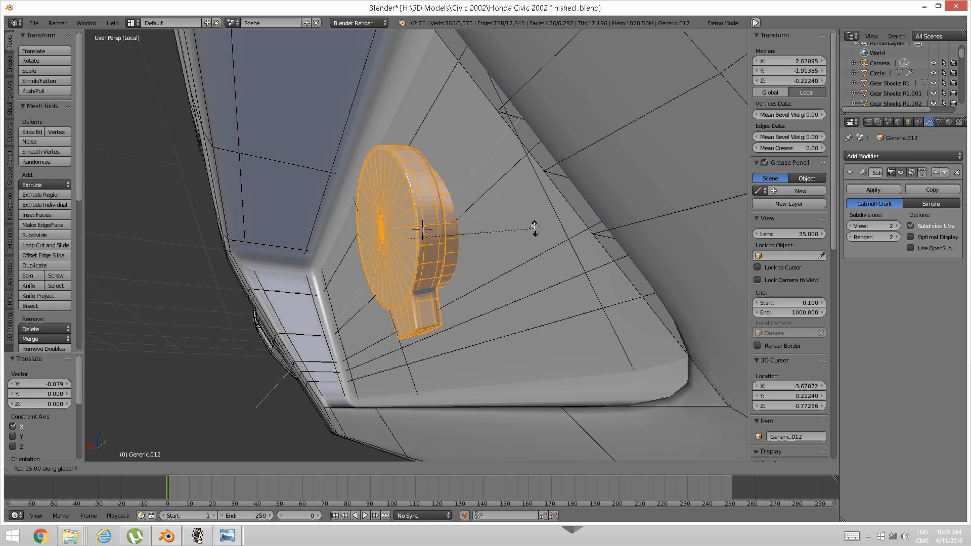
{"action": "left_click", "coordinate": [535, 223]}
- Scale the socket down slightly and uniformly to fit the recessed pocket
{"action": "middle_click_drag", "start_coordinate": [536, 223], "coordinate": [459, 271]}
{"action": "scroll", "coordinate": [458, 274], "scroll_direction": "down", "scroll_amount": 3}
{"action": "scroll", "coordinate": [459, 271], "scroll_direction": "up", "scroll_amount": 3}
{"action": "scroll", "coordinate": [460, 271], "scroll_direction": "down", "scroll_amount": 6}
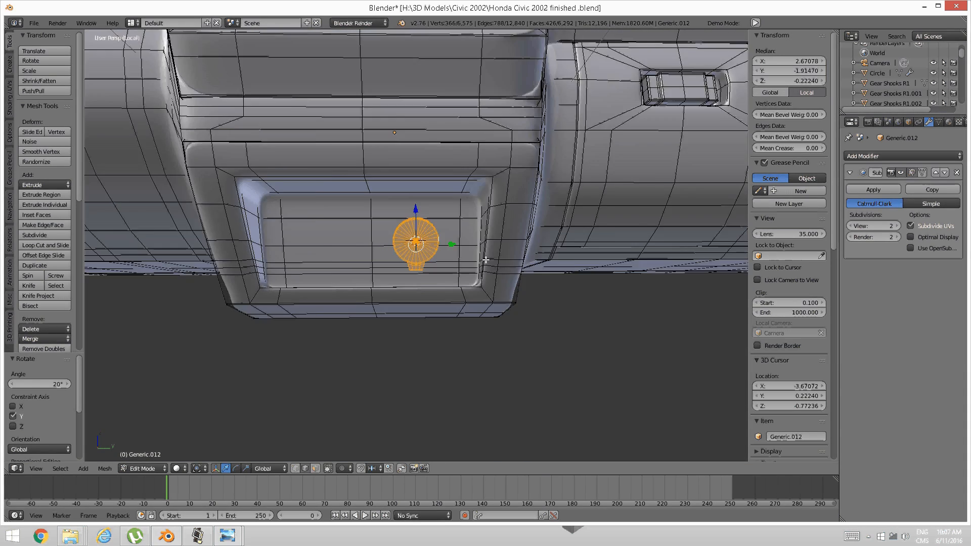
{"action": "scroll", "coordinate": [479, 262], "scroll_direction": "up", "scroll_amount": 5}
{"action": "scroll", "coordinate": [479, 262], "scroll_direction": "up", "scroll_amount": 6}
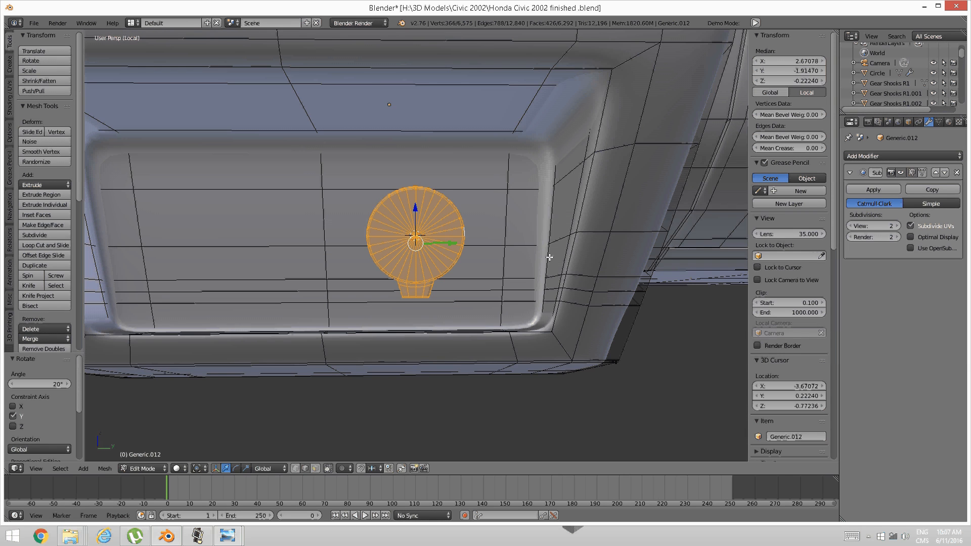
{"action": "key", "text": "s"}
{"action": "left_click", "coordinate": [532, 259]}
- Clear the selection and inspect the socket's placement in the console pocket from several angles
{"action": "middle_click_drag", "start_coordinate": [532, 260], "coordinate": [505, 251]}
{"action": "scroll", "coordinate": [505, 251], "scroll_direction": "down", "scroll_amount": 2}
{"action": "scroll", "coordinate": [478, 290], "scroll_direction": "down", "scroll_amount": 5}
{"action": "middle_click_drag", "start_coordinate": [478, 290], "coordinate": [351, 235]}
{"action": "scroll", "coordinate": [404, 212], "scroll_direction": "up", "scroll_amount": 4}
{"action": "scroll", "coordinate": [404, 212], "scroll_direction": "down", "scroll_amount": 5}
{"action": "key", "text": "a"}
{"action": "scroll", "coordinate": [402, 227], "scroll_direction": "up", "scroll_amount": 5}
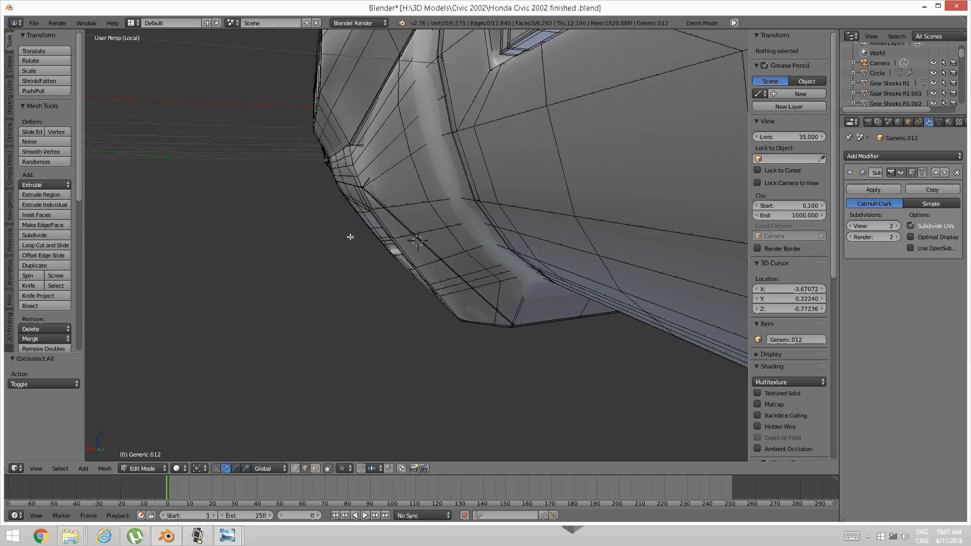
{"action": "scroll", "coordinate": [350, 234], "scroll_direction": "down", "scroll_amount": 3}
{"action": "scroll", "coordinate": [444, 253], "scroll_direction": "up", "scroll_amount": 3}
{"action": "middle_click_drag", "start_coordinate": [444, 253], "coordinate": [404, 237]}
{"action": "scroll", "coordinate": [402, 259], "scroll_direction": "down", "scroll_amount": 2}
{"action": "scroll", "coordinate": [404, 237], "scroll_direction": "up", "scroll_amount": 3}
- Switch to the reference photo 51835998.jpg in Windows Photo Viewer and examine the lower console pocket and its round socket
{"action": "mouse_move", "coordinate": [227, 536]}
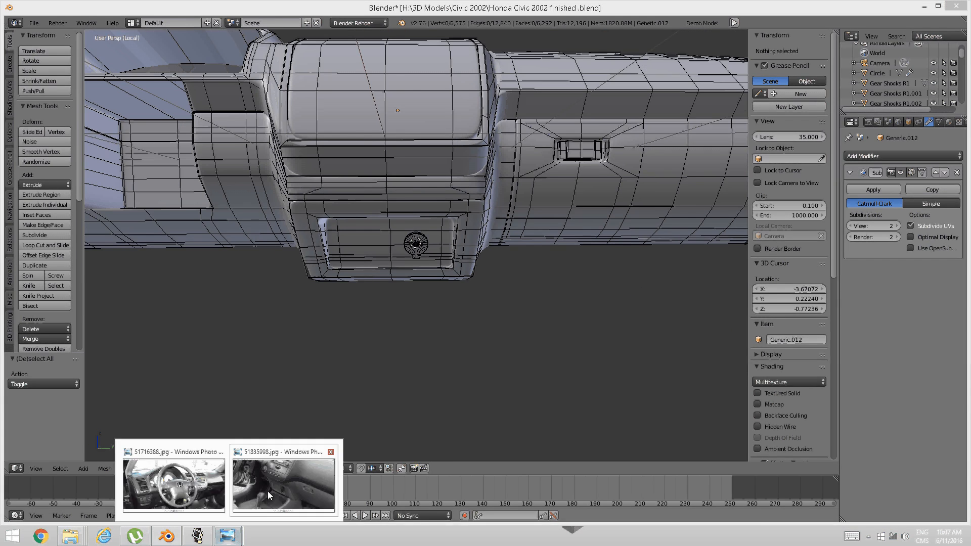
{"action": "left_click", "coordinate": [268, 490]}
{"action": "scroll", "coordinate": [418, 277], "scroll_direction": "up", "scroll_amount": 3}
{"action": "scroll", "coordinate": [418, 276], "scroll_direction": "down", "scroll_amount": 5}
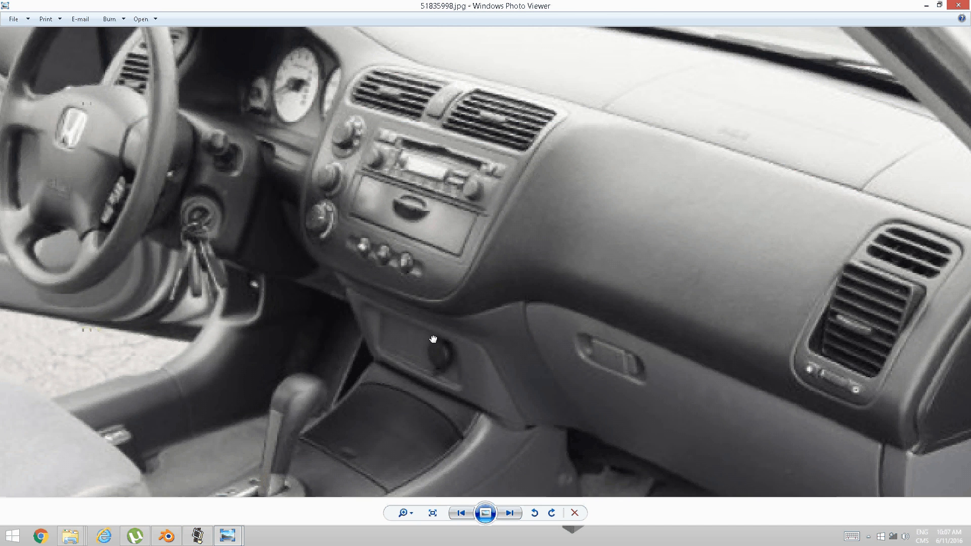
{"action": "scroll", "coordinate": [434, 339], "scroll_direction": "up", "scroll_amount": 3}
{"action": "scroll", "coordinate": [447, 319], "scroll_direction": "down", "scroll_amount": 2}
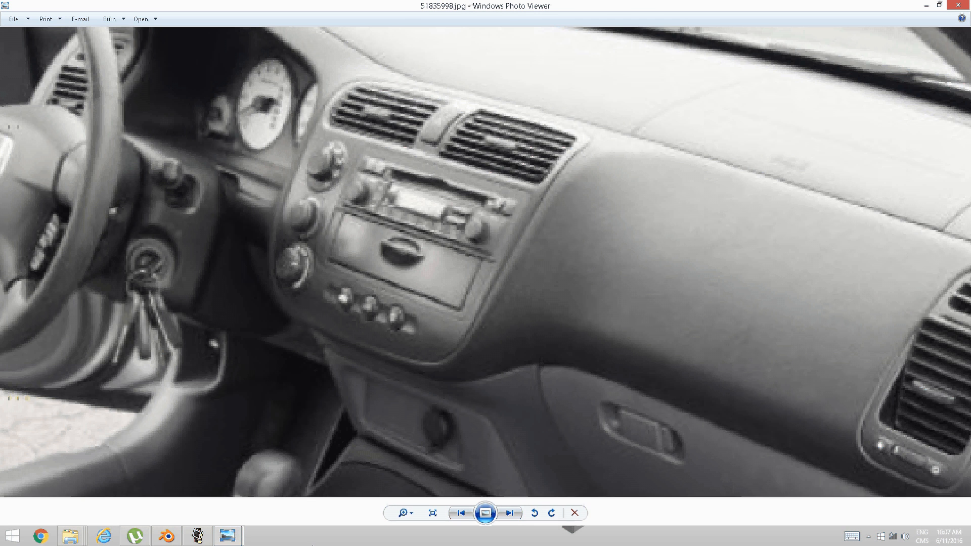
{"action": "left_click", "coordinate": [197, 537]}
{"action": "left_click", "coordinate": [198, 537]}
{"action": "left_click_drag", "start_coordinate": [341, 382], "coordinate": [373, 407]}
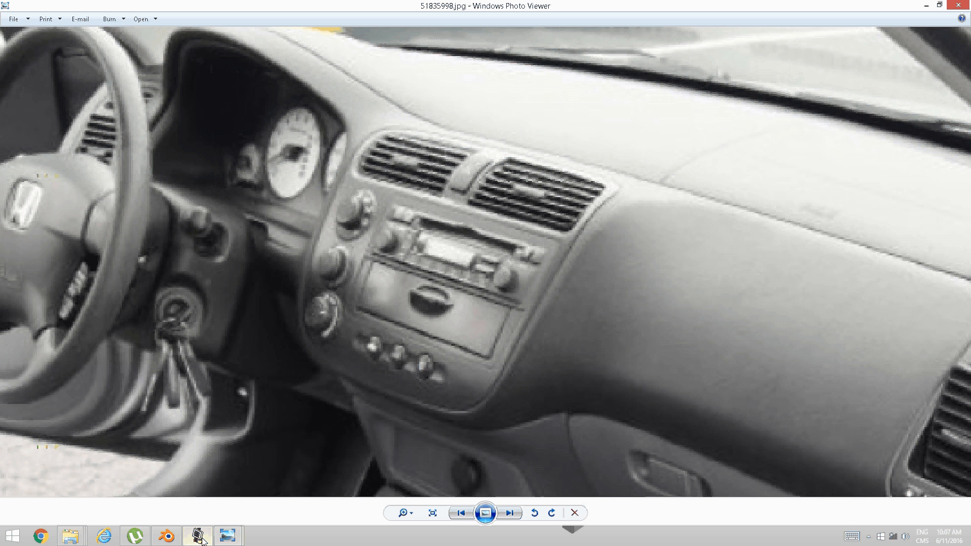
{"action": "mouse_move", "coordinate": [203, 540]}
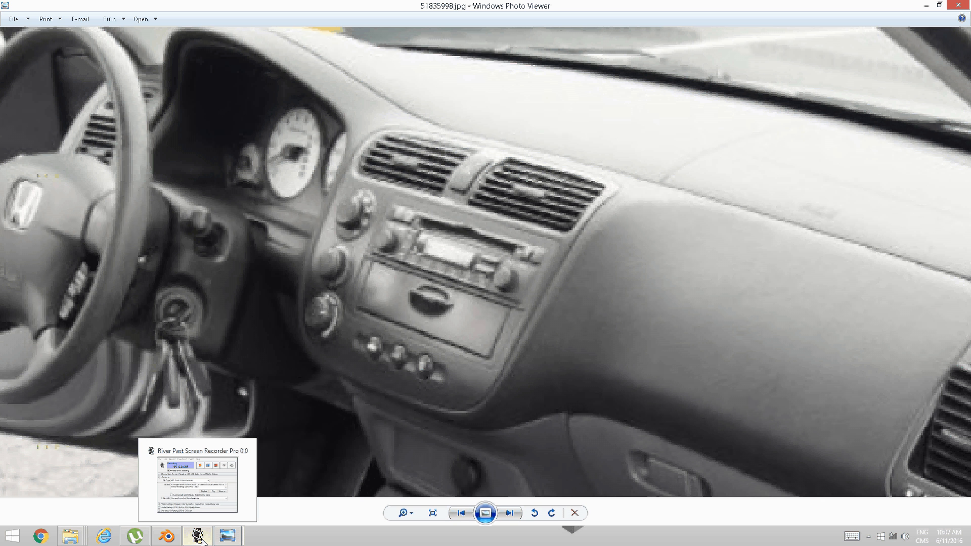
{"action": "left_click", "coordinate": [203, 539]}
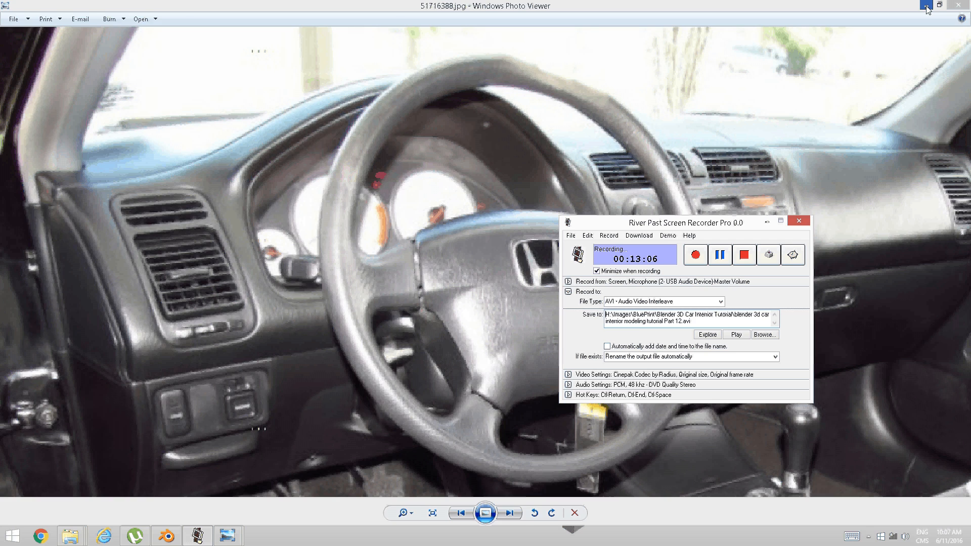
{"action": "left_click", "coordinate": [927, 7]}
{"action": "left_click", "coordinate": [927, 7]}
{"action": "left_click", "coordinate": [928, 7]}
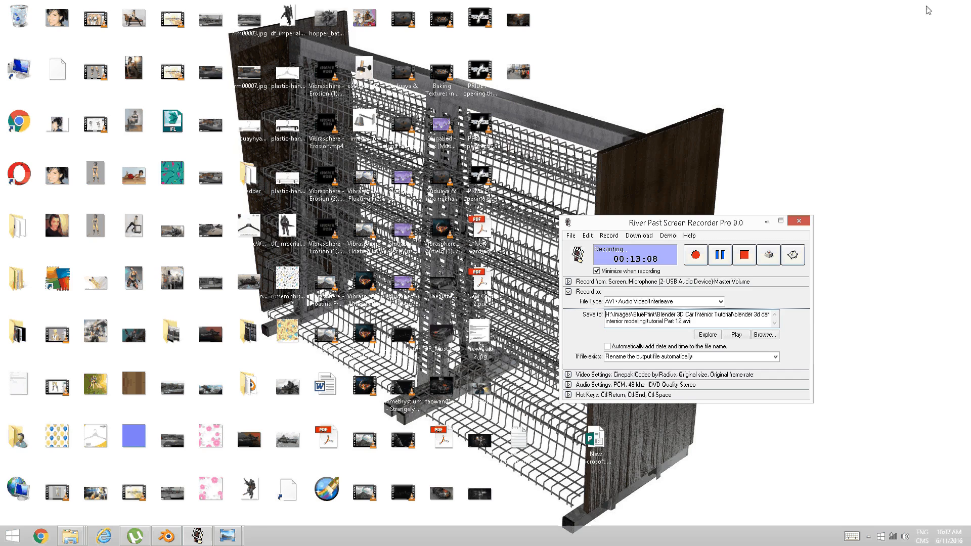
{"action": "left_click", "coordinate": [19, 174]}
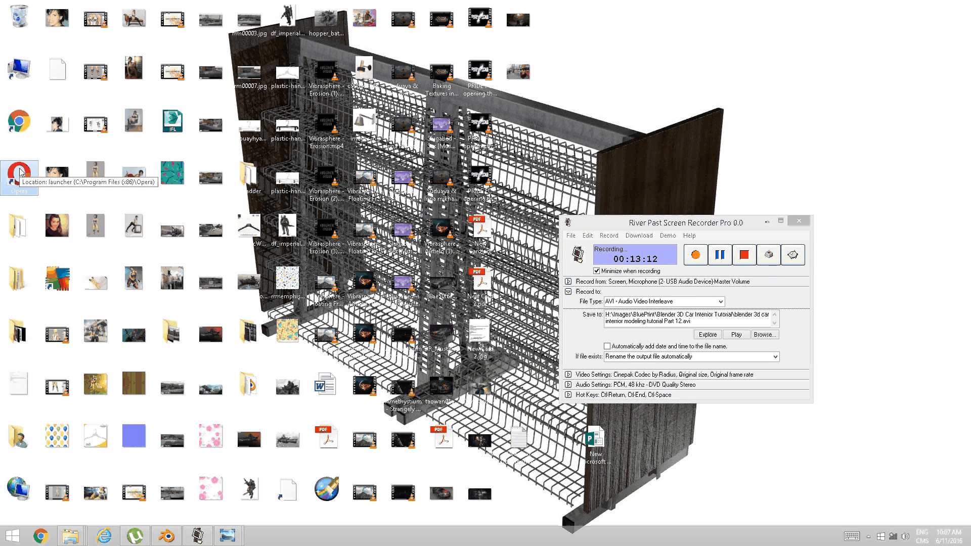
- Open Opera and look through the image results for "honda civic 2002 interior" alongside the dashboard photo 2002_honda_civic_dx-pic-56505-1600x1200.jpeg
{"action": "double_click", "coordinate": [19, 173]}
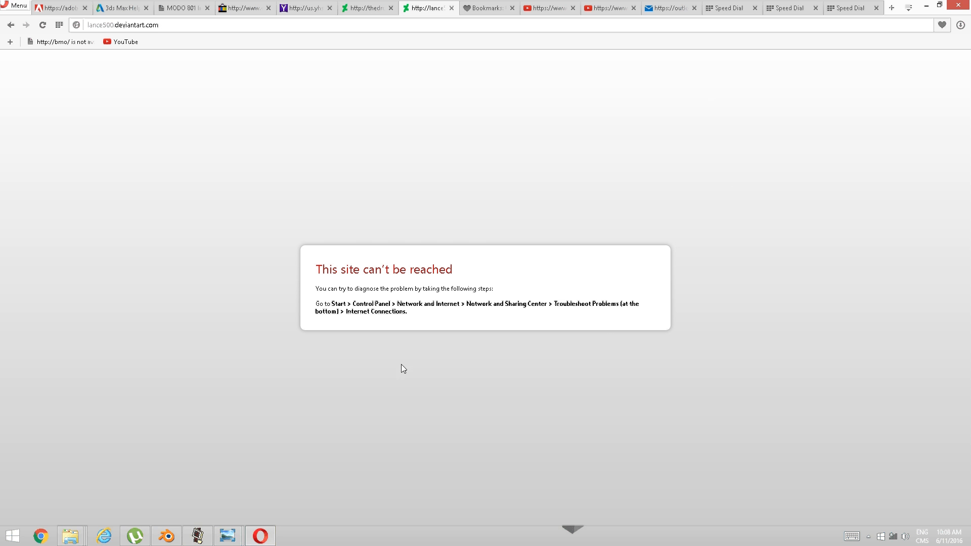
{"action": "left_click", "coordinate": [198, 535]}
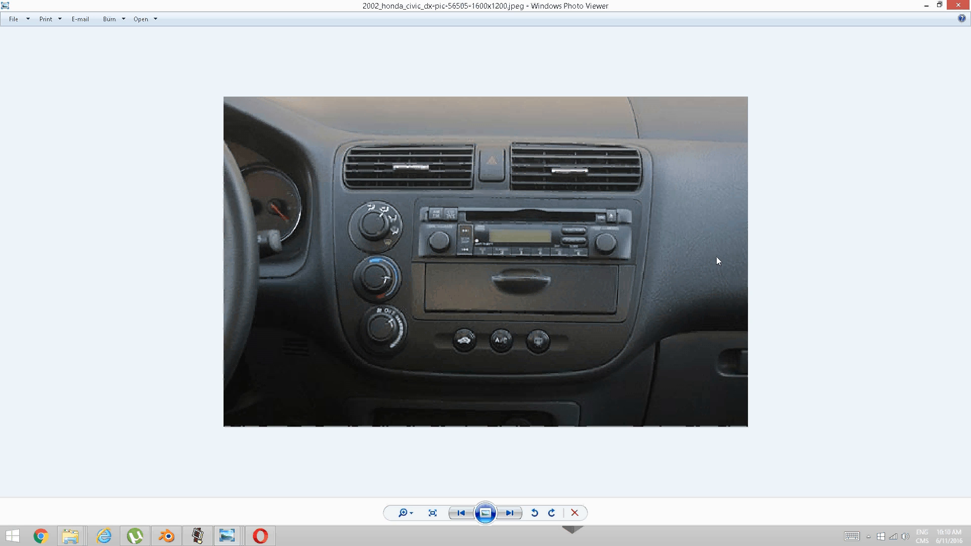
{"action": "left_click", "coordinate": [198, 536]}
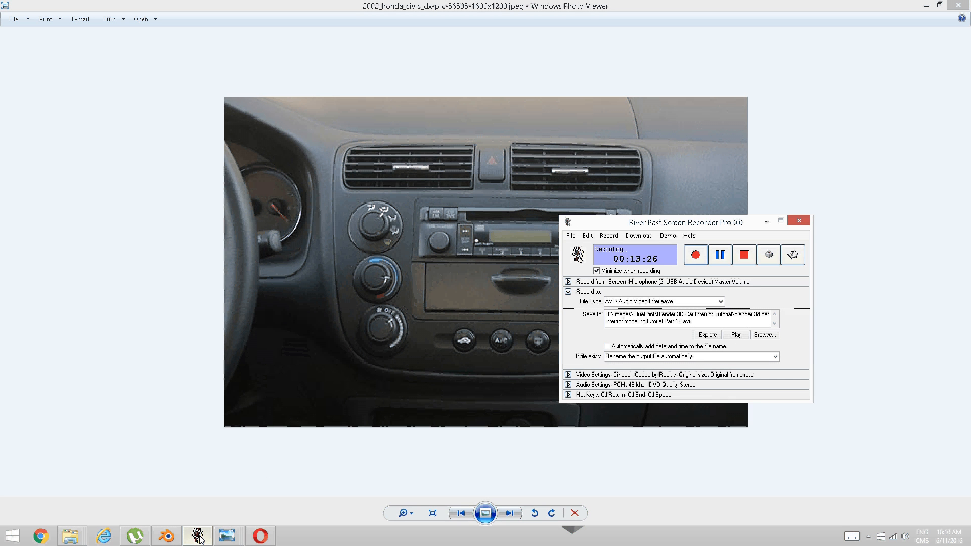
{"action": "left_click", "coordinate": [459, 484]}
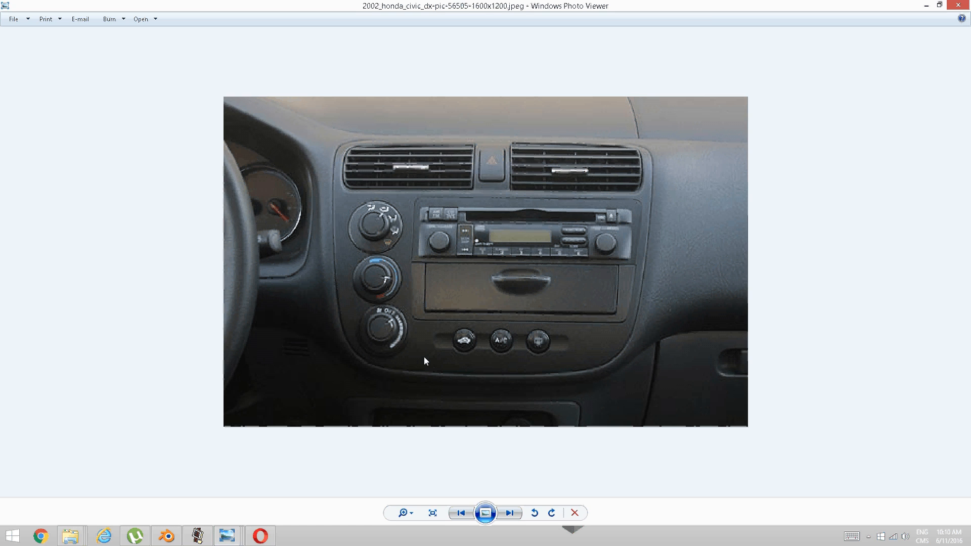
{"action": "left_click", "coordinate": [260, 536]}
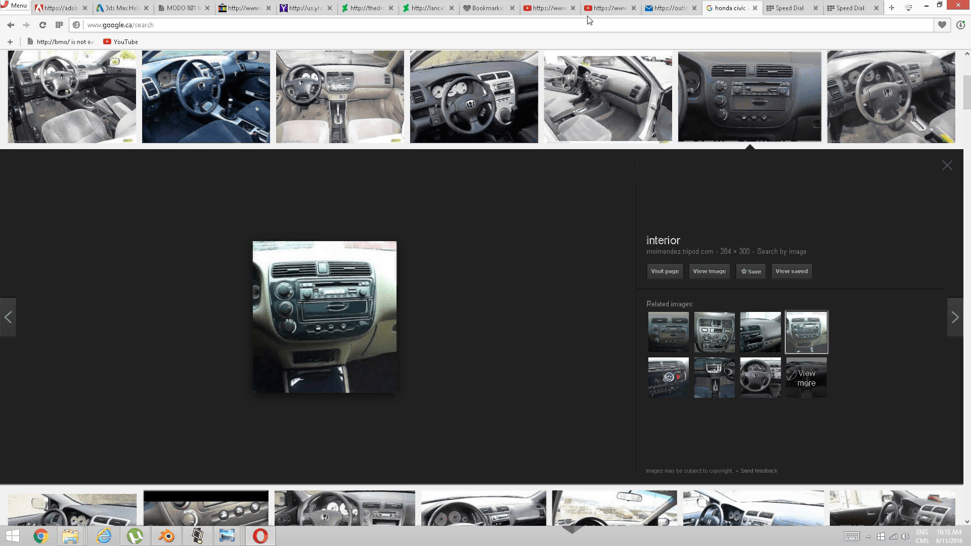
{"action": "scroll", "coordinate": [535, 82], "scroll_direction": "up", "scroll_amount": 4}
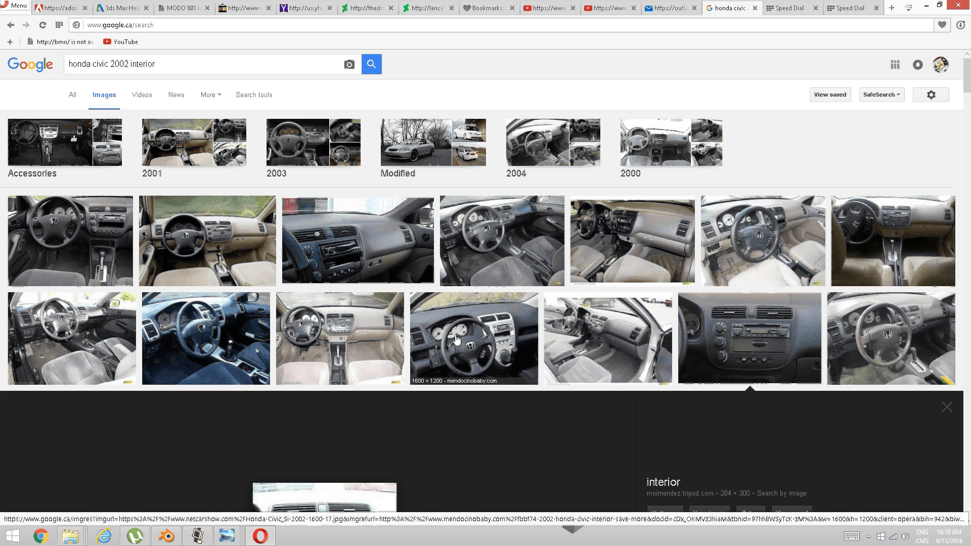
{"action": "left_click", "coordinate": [264, 534]}
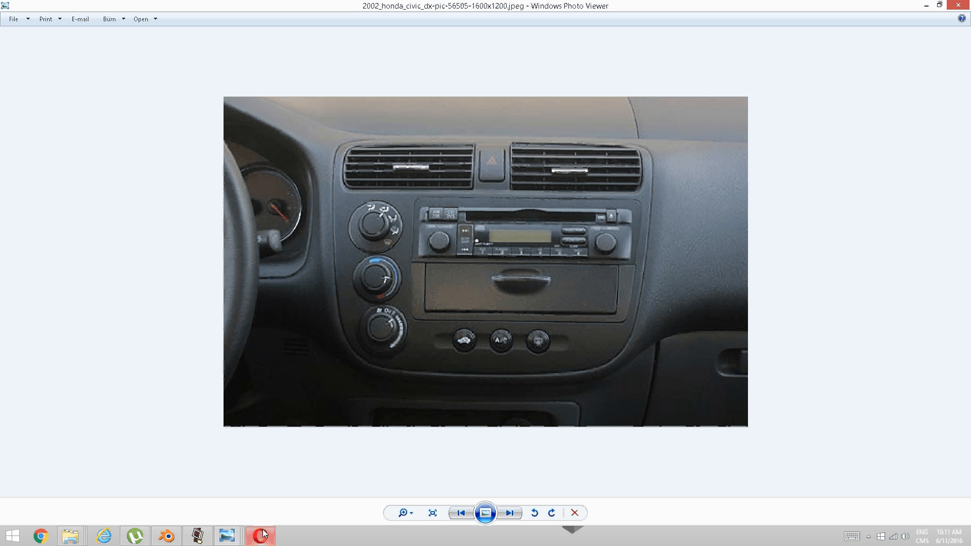
{"action": "left_click", "coordinate": [199, 536]}
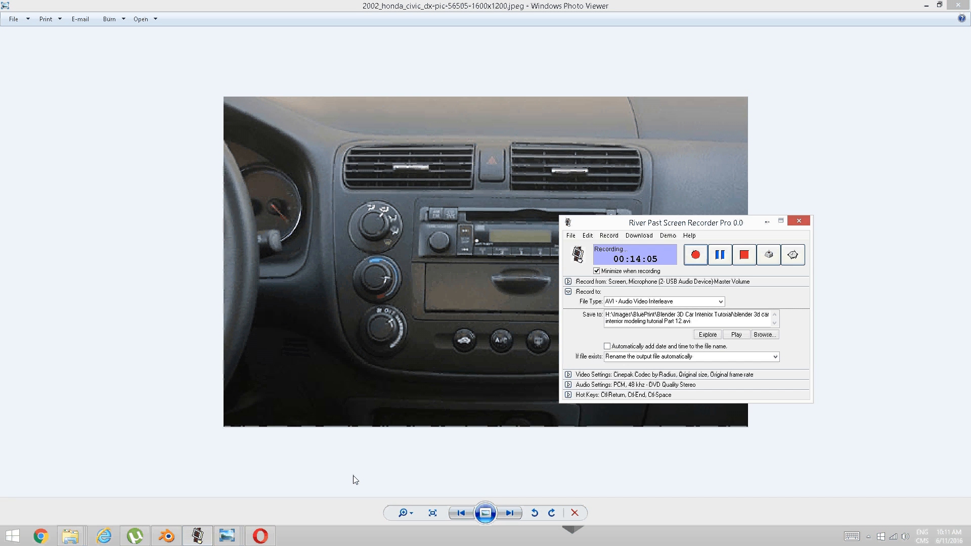
- Switch to Blender and examine the shape of the dashboard's centre console from above and at an angle
{"action": "left_click", "coordinate": [166, 536]}
{"action": "scroll", "coordinate": [492, 292], "scroll_direction": "down", "scroll_amount": 3}
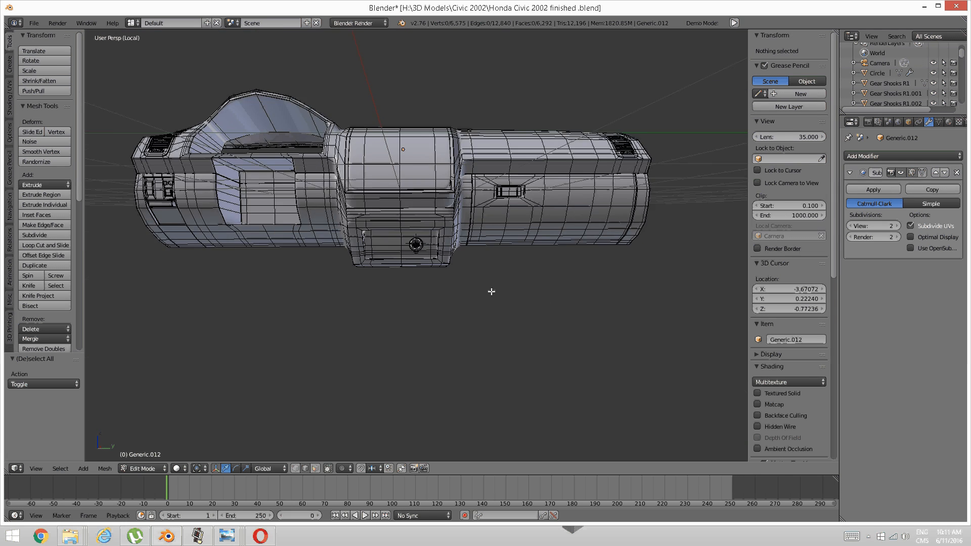
{"action": "middle_click_drag", "start_coordinate": [491, 292], "coordinate": [490, 342]}
{"action": "key", "text": "KP_7"}
{"action": "scroll", "coordinate": [491, 343], "scroll_direction": "up", "scroll_amount": 6}
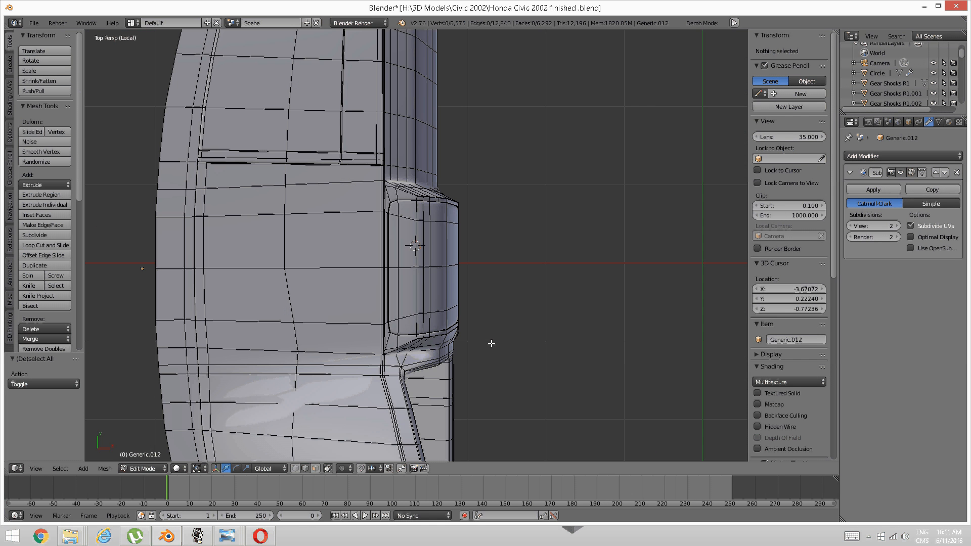
{"action": "middle_click_drag", "start_coordinate": [578, 218], "coordinate": [431, 240], "text": "shift"}
{"action": "scroll", "coordinate": [455, 237], "scroll_direction": "up", "scroll_amount": 1}
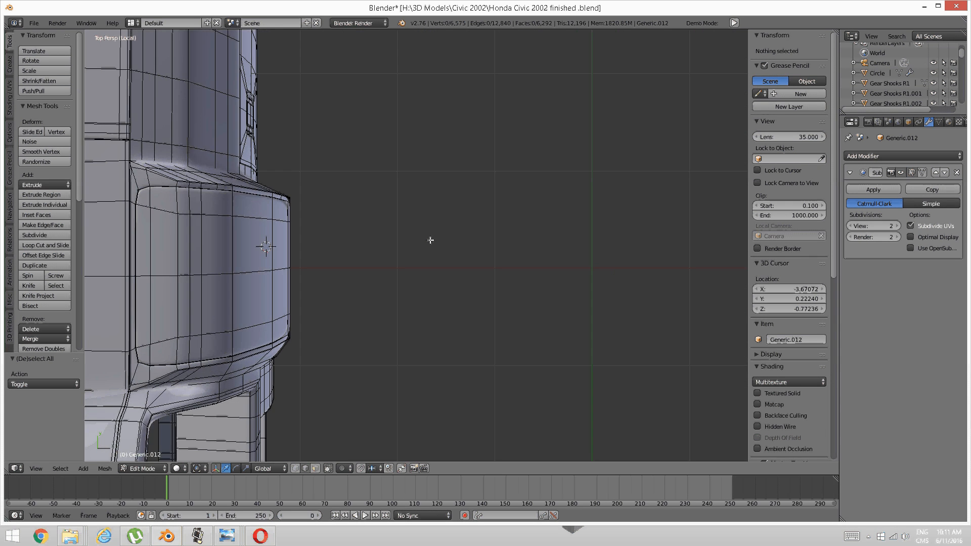
{"action": "scroll", "coordinate": [210, 217], "scroll_direction": "down", "scroll_amount": 4}
{"action": "middle_click_drag", "start_coordinate": [293, 267], "coordinate": [418, 259]}
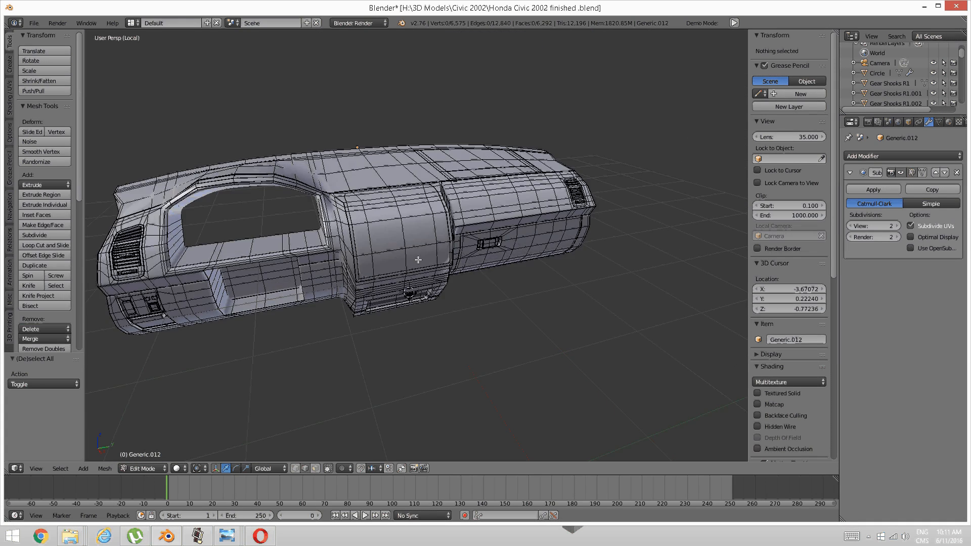
{"action": "scroll", "coordinate": [418, 259], "scroll_direction": "up", "scroll_amount": 6}
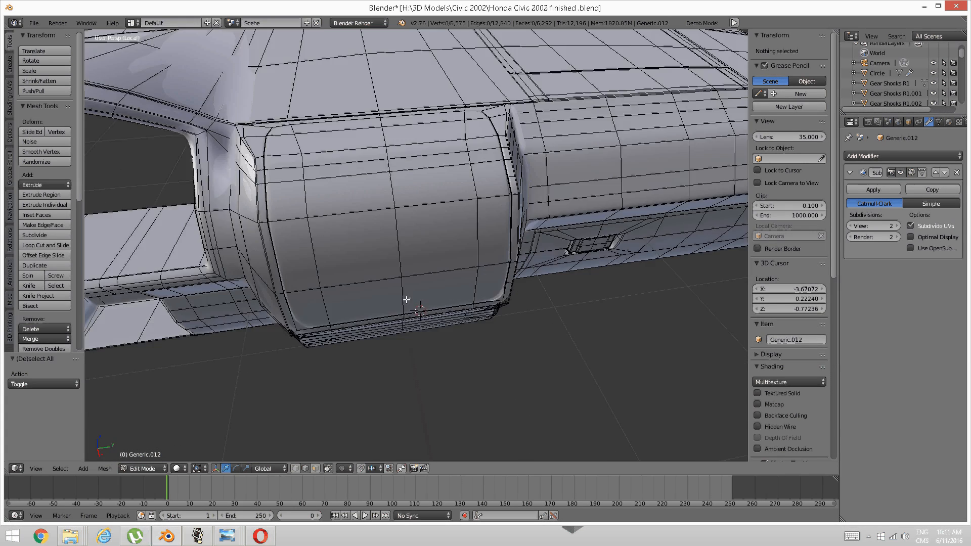
{"action": "scroll", "coordinate": [407, 297], "scroll_direction": "down", "scroll_amount": 3}
- Snap the 3D cursor to the scene centre and add a plane there, clear of the dashboard in top view
{"action": "key", "text": "KP_7"}
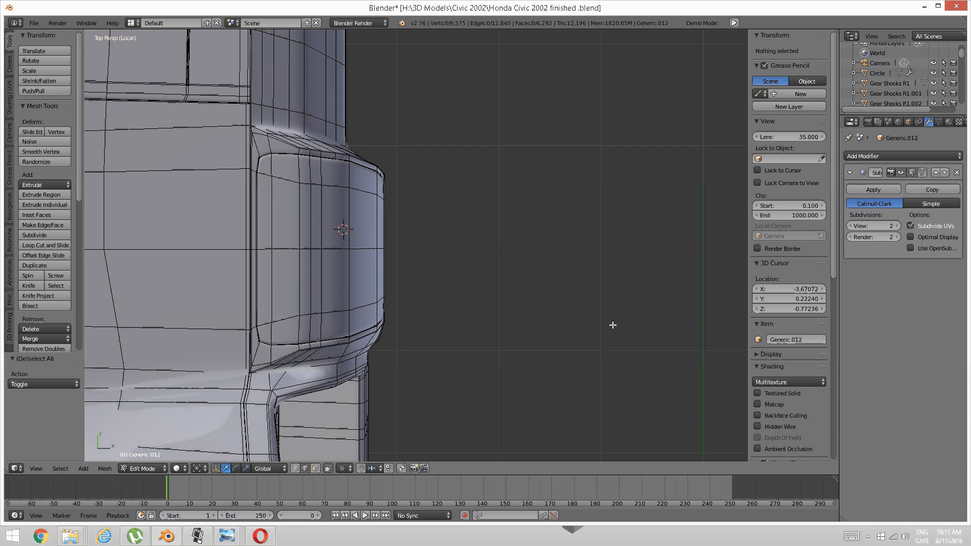
{"action": "middle_click_drag", "start_coordinate": [668, 215], "coordinate": [325, 234], "text": "shift"}
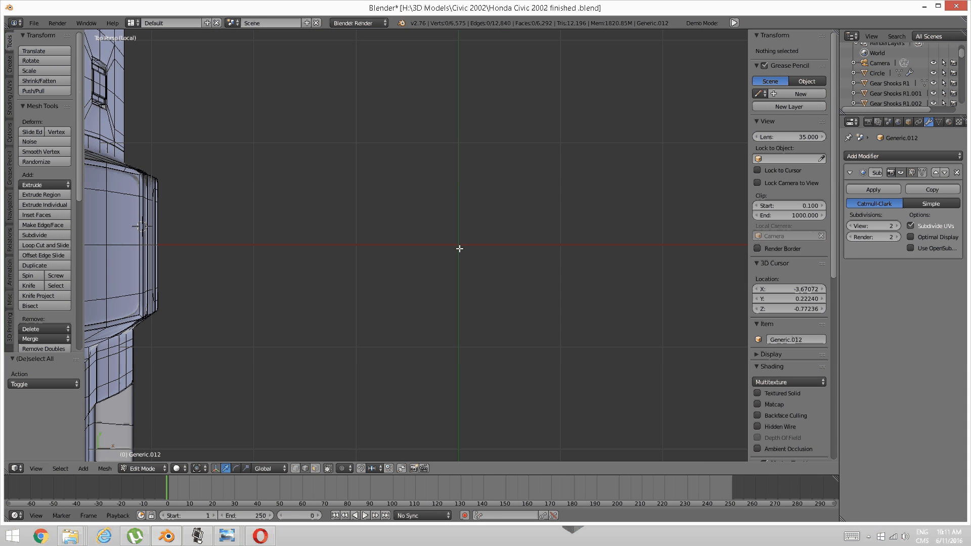
{"action": "key", "text": "shift+s"}
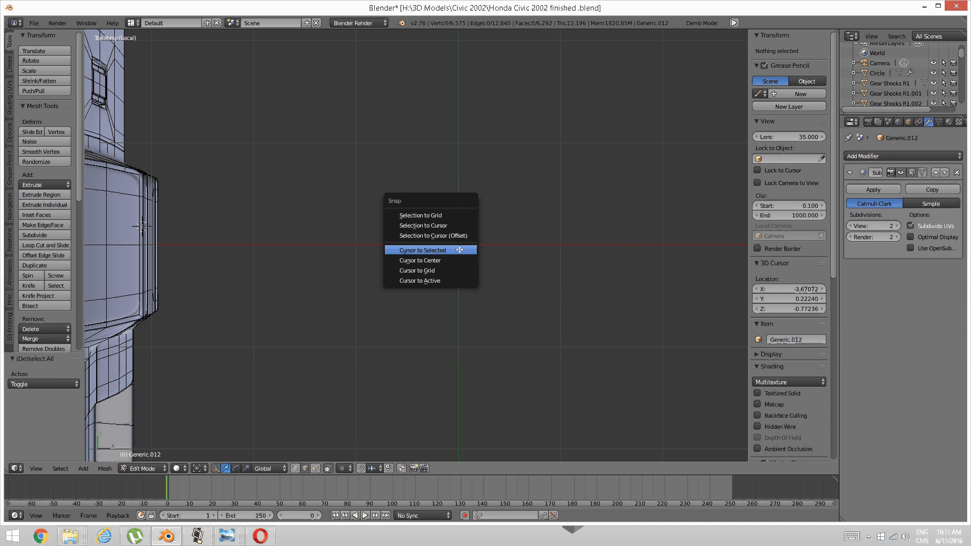
{"action": "left_click", "coordinate": [461, 256]}
{"action": "scroll", "coordinate": [463, 253], "scroll_direction": "up", "scroll_amount": 2}
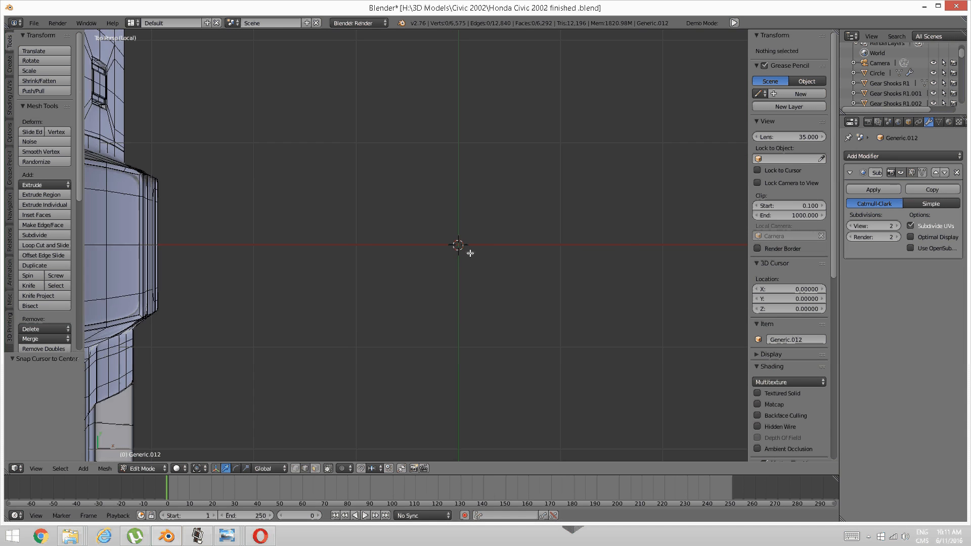
{"action": "key", "text": "space"}
{"action": "mouse_move", "coordinate": [470, 254]}
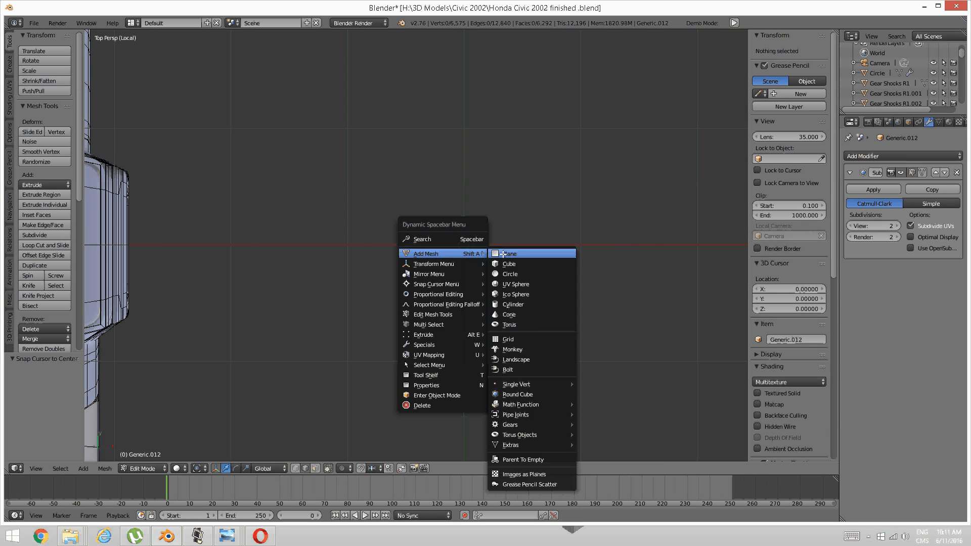
{"action": "left_click", "coordinate": [578, 252]}
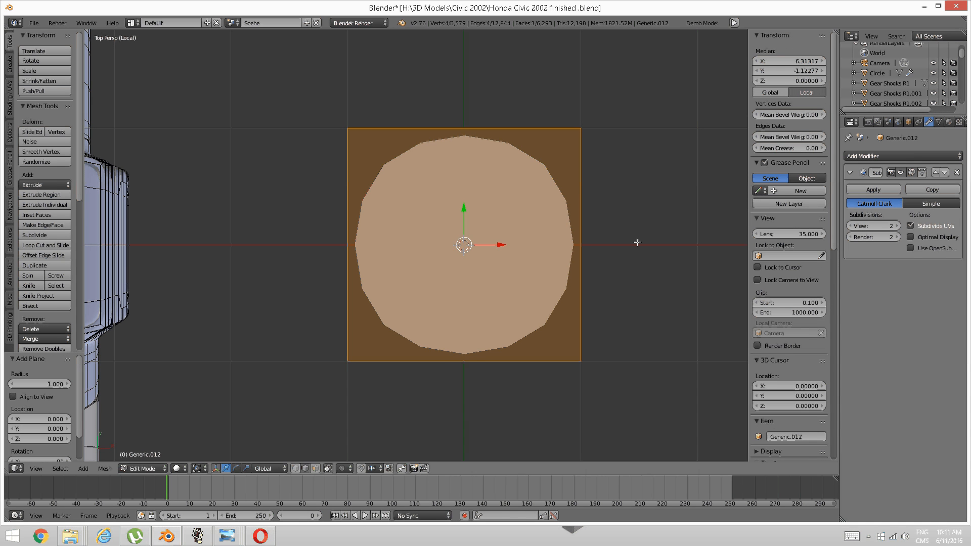
- Scale the plane into a rectangle: about 0.651 uniformly, about 0.453 along Y, and about 2.272 uniformly
{"action": "key", "text": "s"}
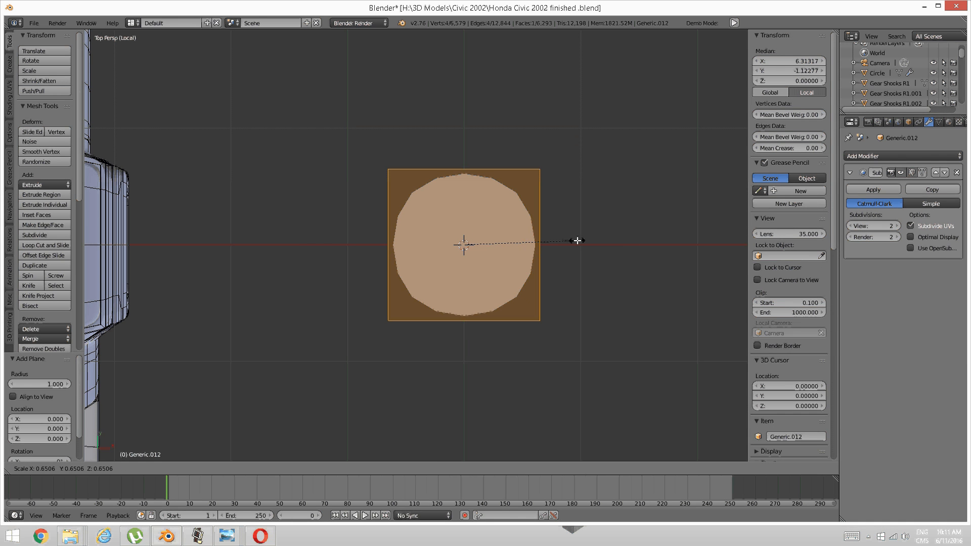
{"action": "left_click", "coordinate": [569, 241]}
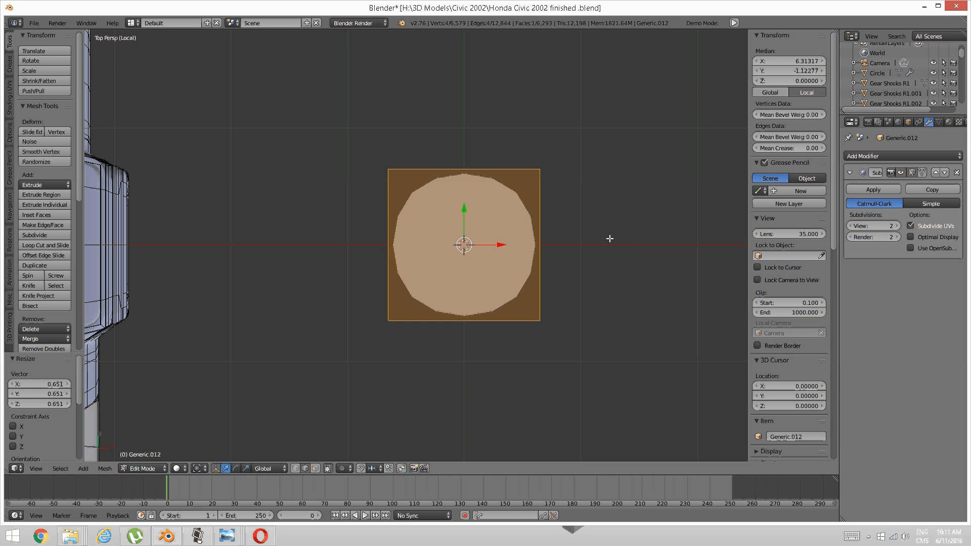
{"action": "key", "text": "s"}
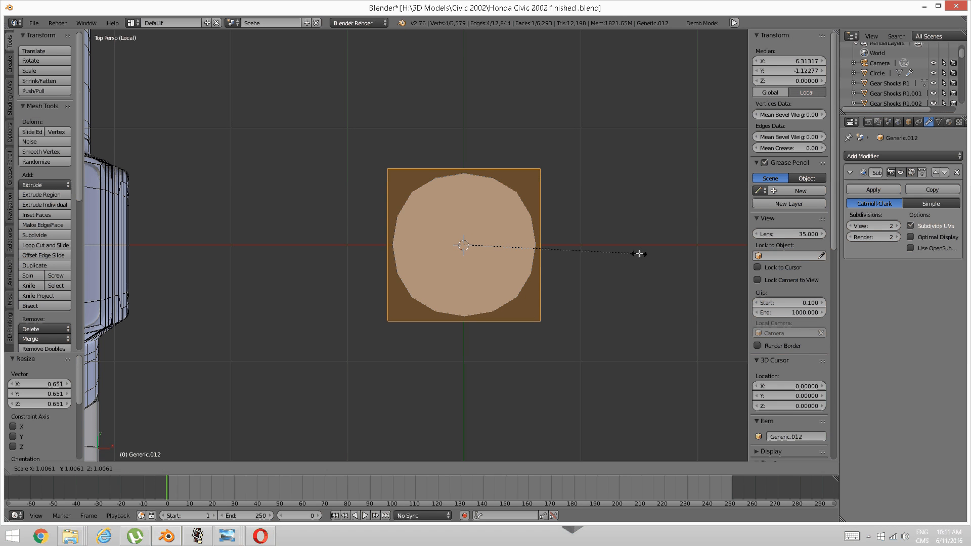
{"action": "key", "text": "y"}
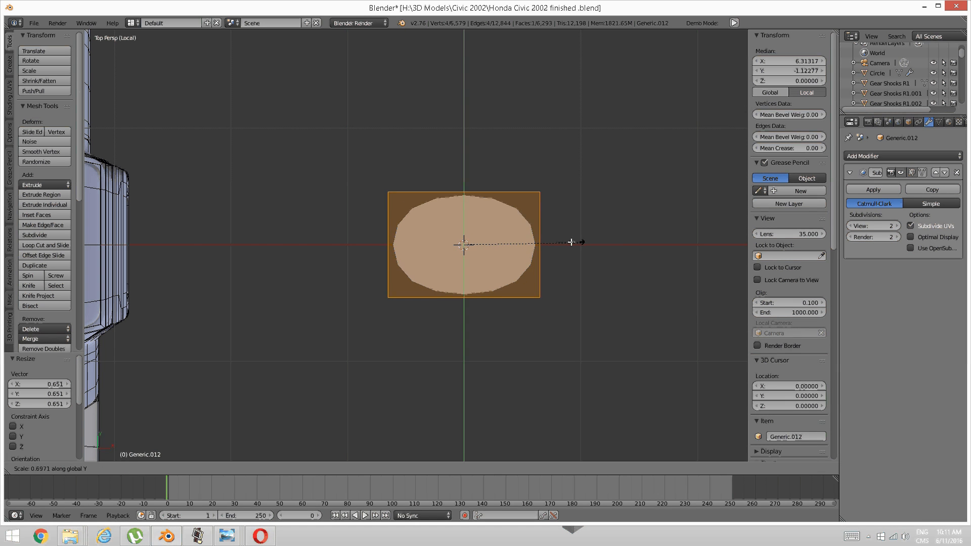
{"action": "left_click", "coordinate": [545, 245]}
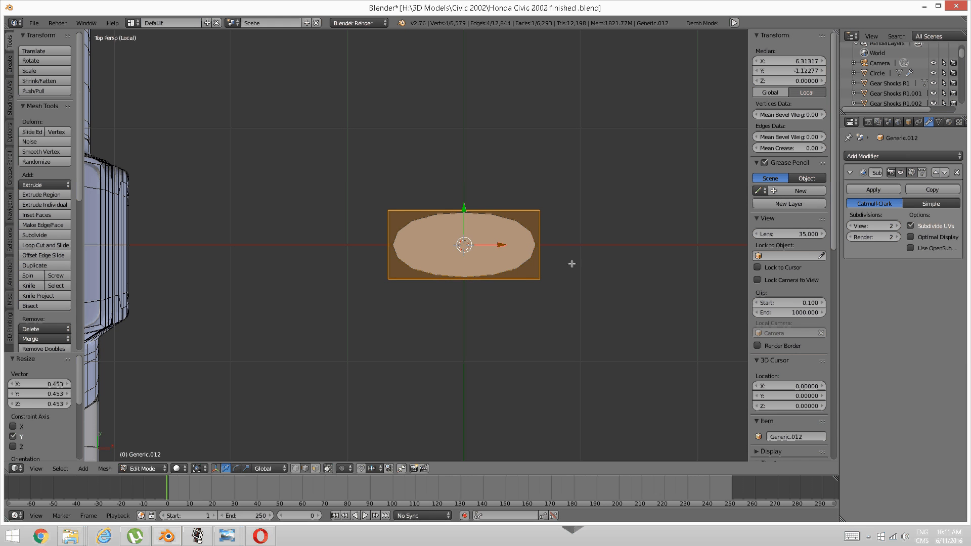
{"action": "key", "text": "s"}
{"action": "left_click", "coordinate": [717, 278]}
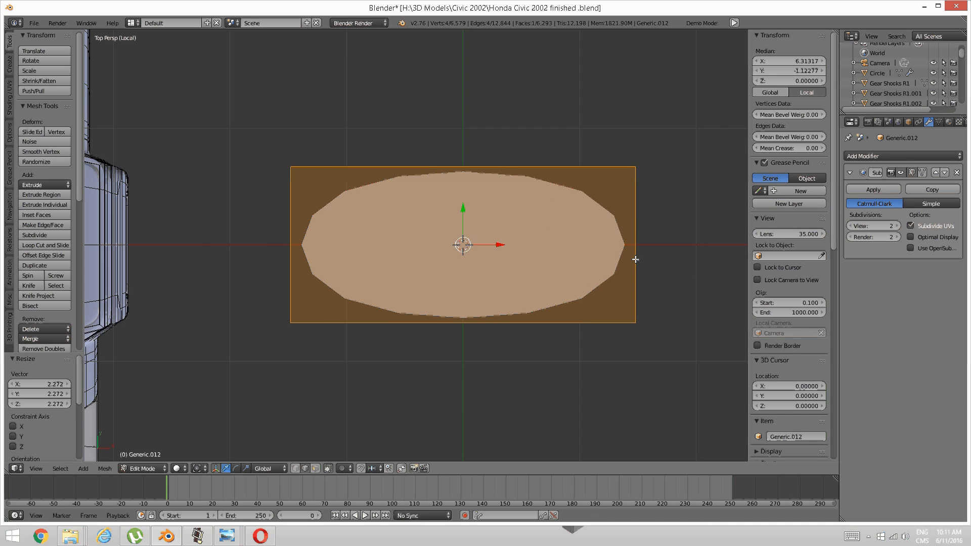
{"action": "middle_click_drag", "start_coordinate": [593, 317], "coordinate": [572, 320], "text": "shift"}
- Switch to 2002_honda_civic_dx-pic-56505-1600x1200.jpeg in Windows Photo Viewer and examine the radio and drawer panel proportions
{"action": "mouse_move", "coordinate": [227, 535]}
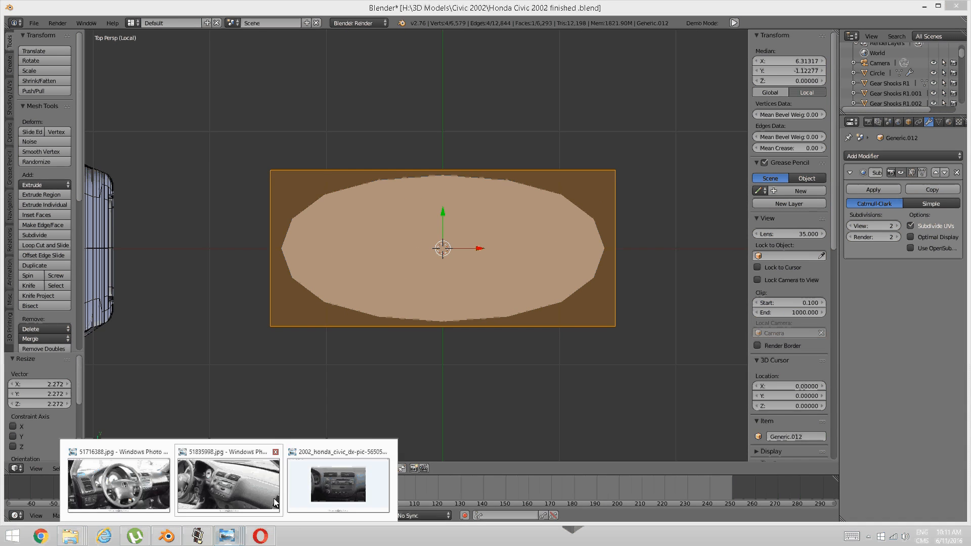
{"action": "left_click", "coordinate": [319, 484]}
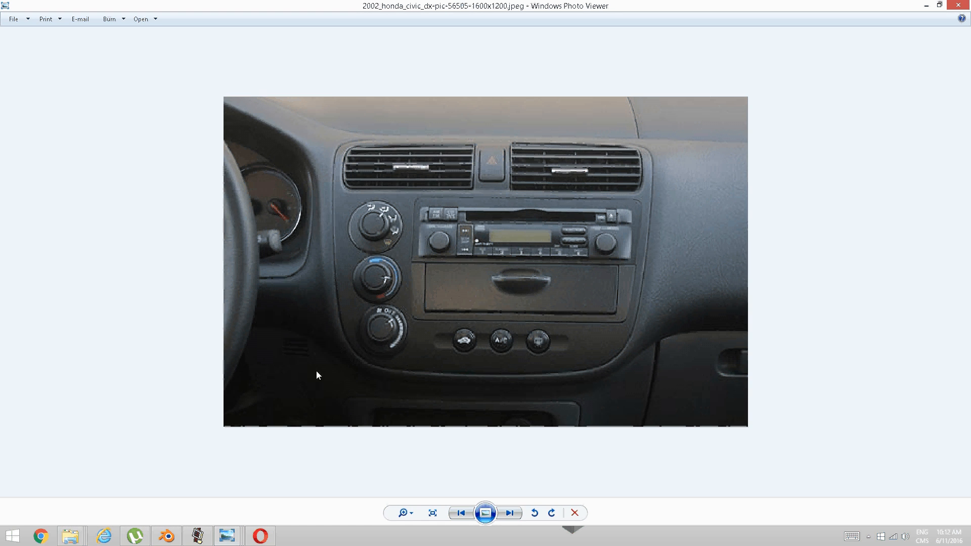
{"action": "mouse_move", "coordinate": [193, 543]}
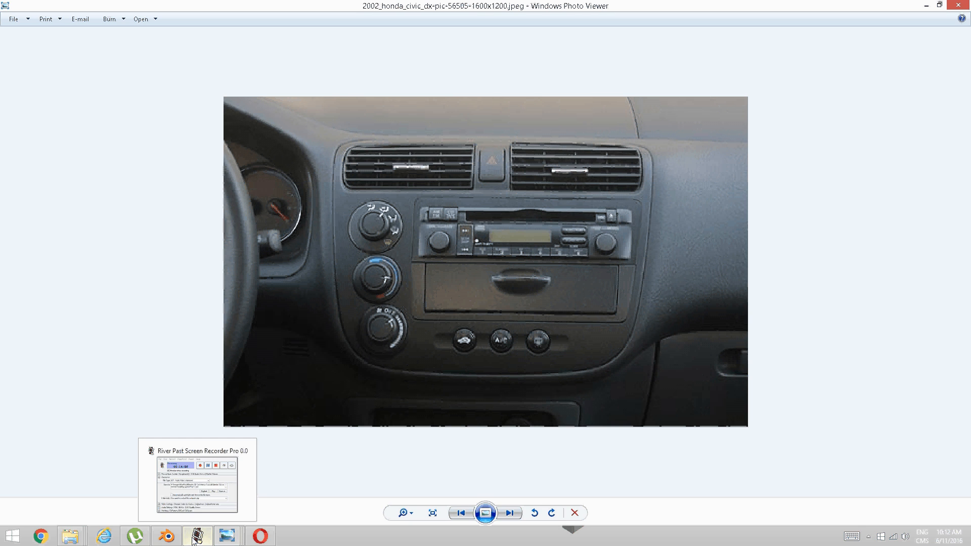
{"action": "left_click", "coordinate": [238, 488]}
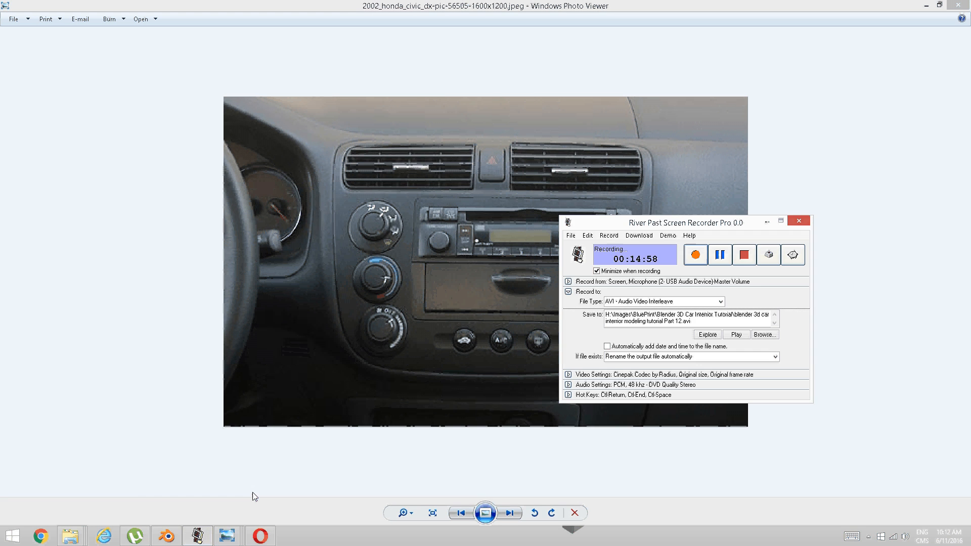
- Return to Blender and stretch the rectangular plane slightly wider along the global X axis
{"action": "left_click", "coordinate": [169, 542]}
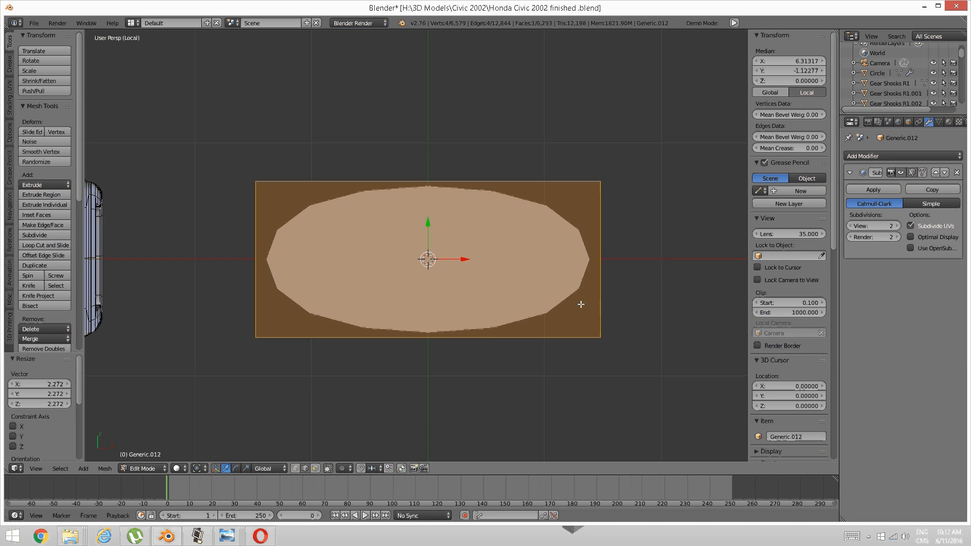
{"action": "key", "text": "s"}
{"action": "key", "text": "Escape"}
{"action": "scroll", "coordinate": [610, 329], "scroll_direction": "up", "scroll_amount": 1}
{"action": "middle_click_drag", "start_coordinate": [610, 328], "coordinate": [591, 333], "text": "shift"}
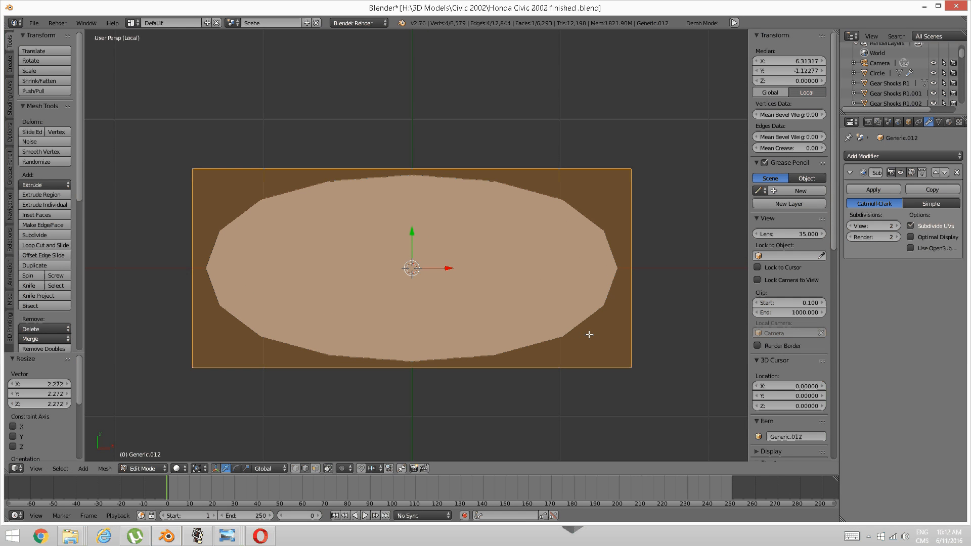
{"action": "key", "text": "s"}
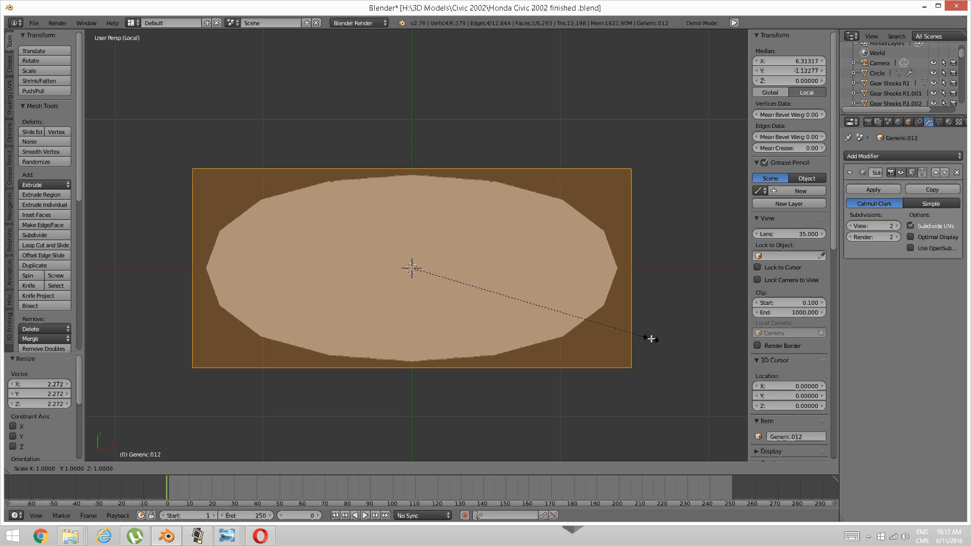
{"action": "key", "text": "x"}
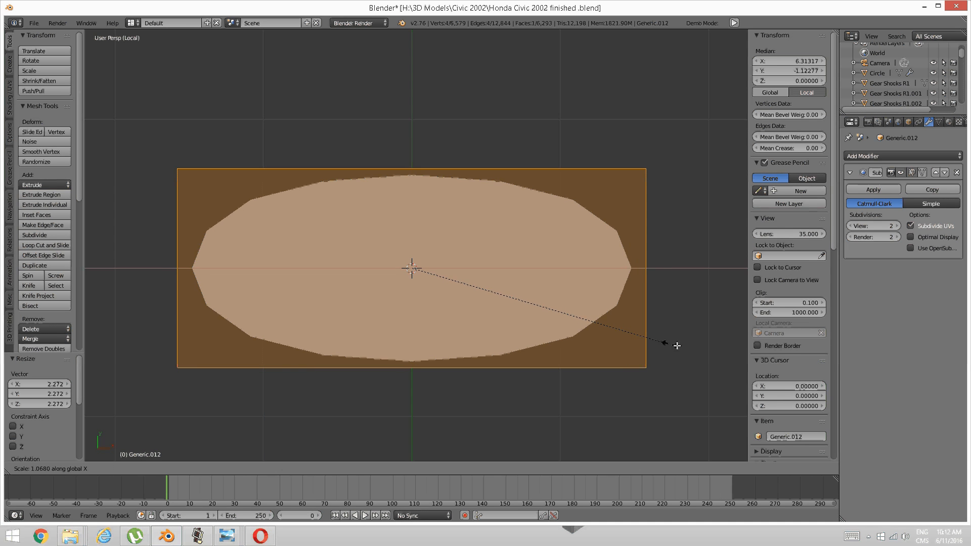
{"action": "left_click", "coordinate": [682, 343]}
{"action": "middle_click_drag", "start_coordinate": [667, 342], "coordinate": [661, 342], "text": "shift"}
- Cut the deselected rectangle with three evenly spaced horizontal edge loops and four evenly spaced vertical edge loops
{"action": "key", "text": "a"}
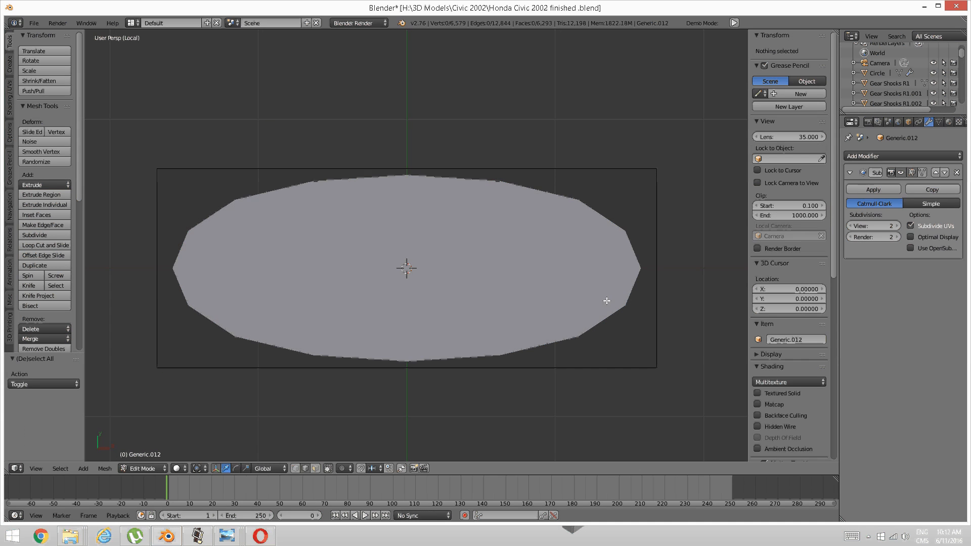
{"action": "key", "text": "ctrl+r"}
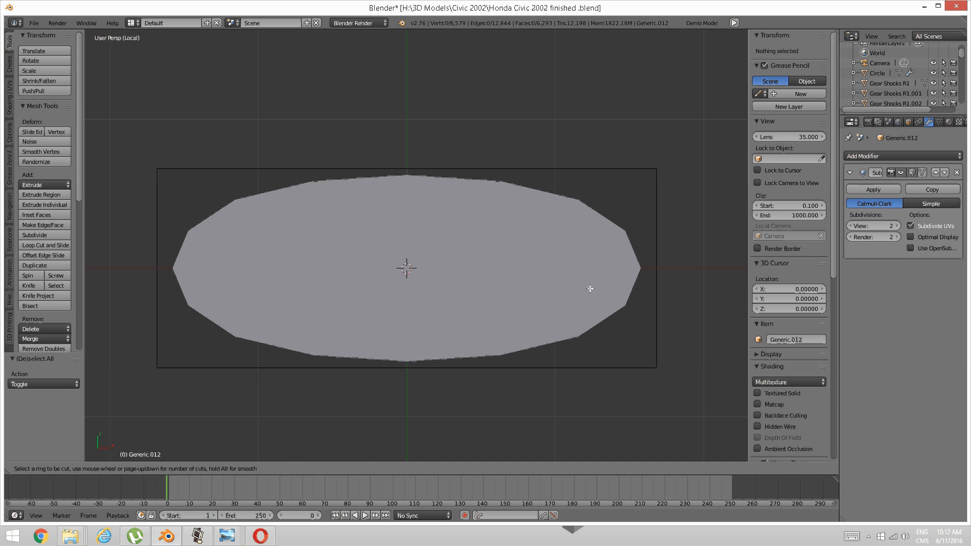
{"action": "scroll", "coordinate": [146, 260], "scroll_direction": "up", "scroll_amount": 2}
{"action": "left_click", "coordinate": [147, 260]}
{"action": "right_click", "coordinate": [147, 260]}
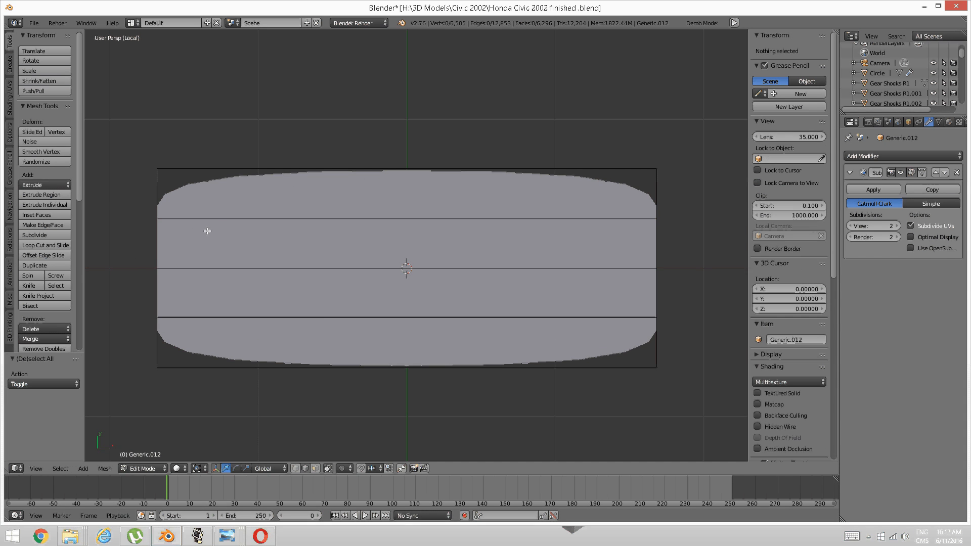
{"action": "key", "text": "ctrl+r"}
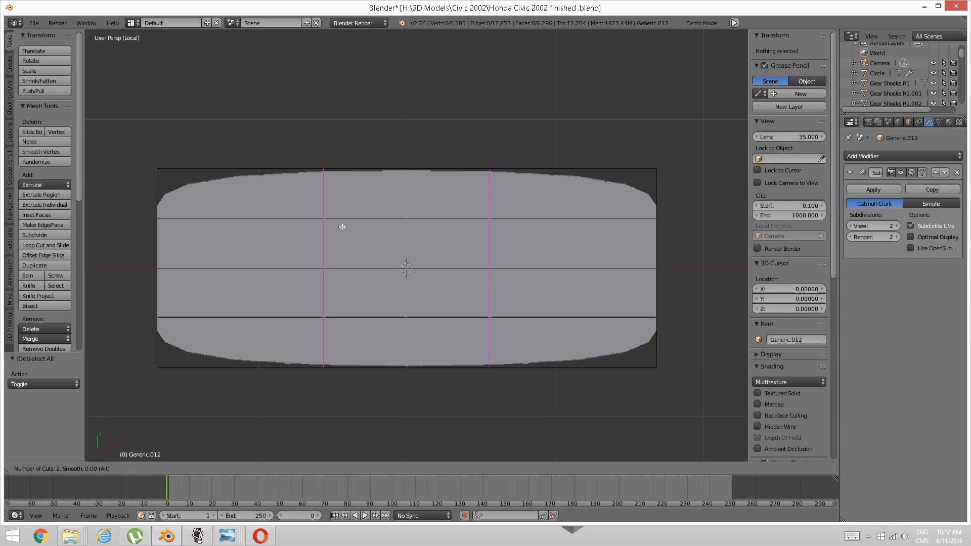
{"action": "scroll", "coordinate": [342, 225], "scroll_direction": "up", "scroll_amount": 1}
{"action": "left_click", "coordinate": [342, 223]}
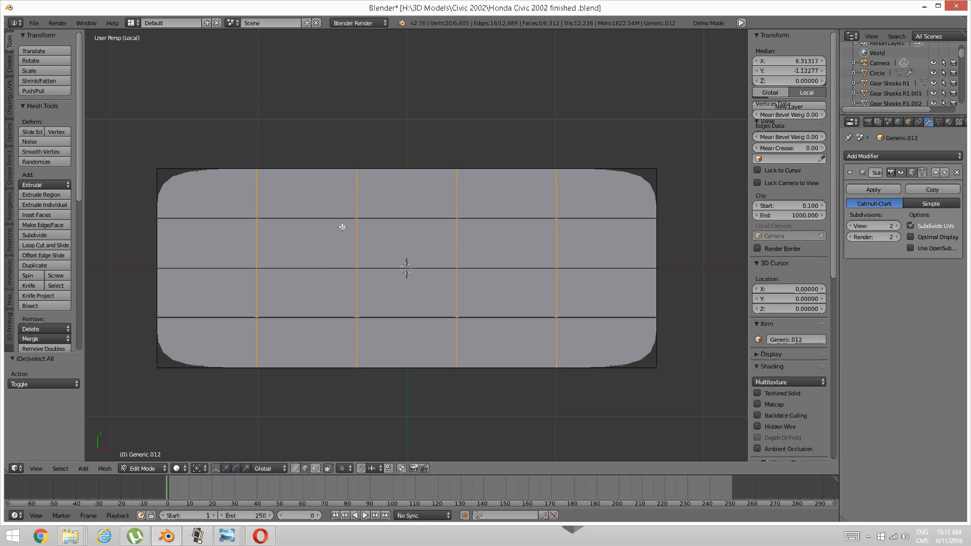
{"action": "right_click", "coordinate": [374, 229]}
- Edge-slide the uppermost horizontal loop towards the panel's top edge, about halfway, to tighten the upper corners
{"action": "right_click", "coordinate": [313, 221], "text": "alt"}
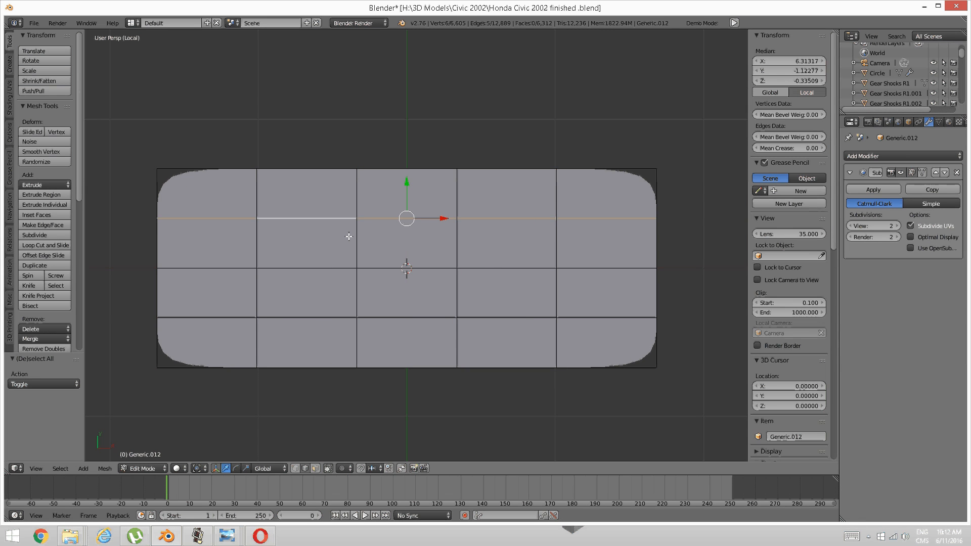
{"action": "key", "text": "ctrl+e"}
{"action": "left_click", "coordinate": [351, 234]}
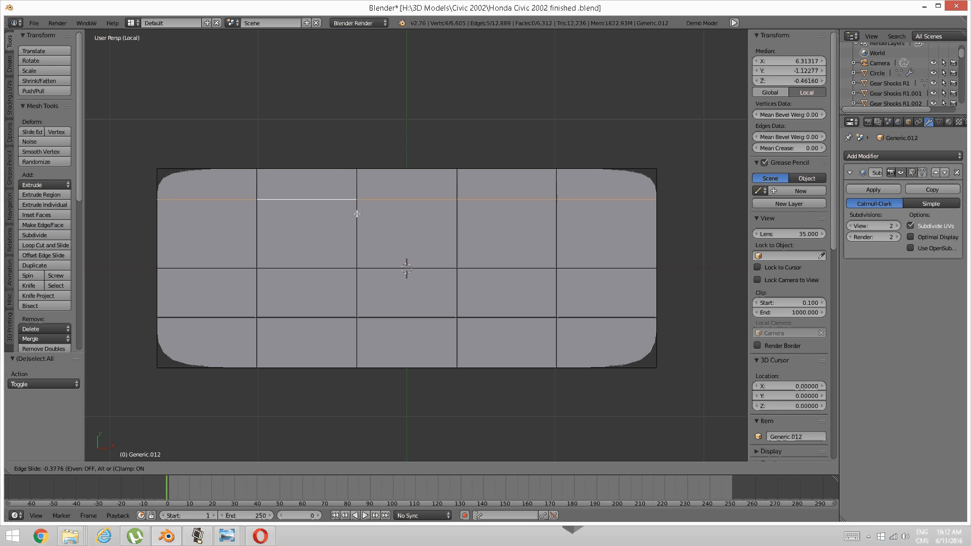
{"action": "left_click", "coordinate": [362, 210]}
{"action": "key", "text": "a"}
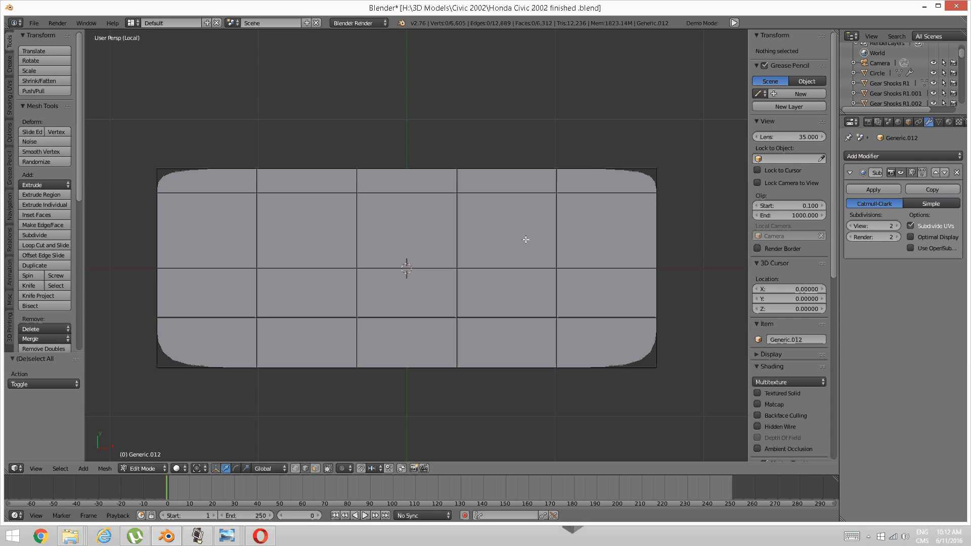
- Spread the two outermost vertical loops towards the panel's sides by scaling them about 1.485 along global X
{"action": "right_click", "coordinate": [548, 241], "text": "alt"}
{"action": "right_click", "coordinate": [256, 211], "text": "alt+shift"}
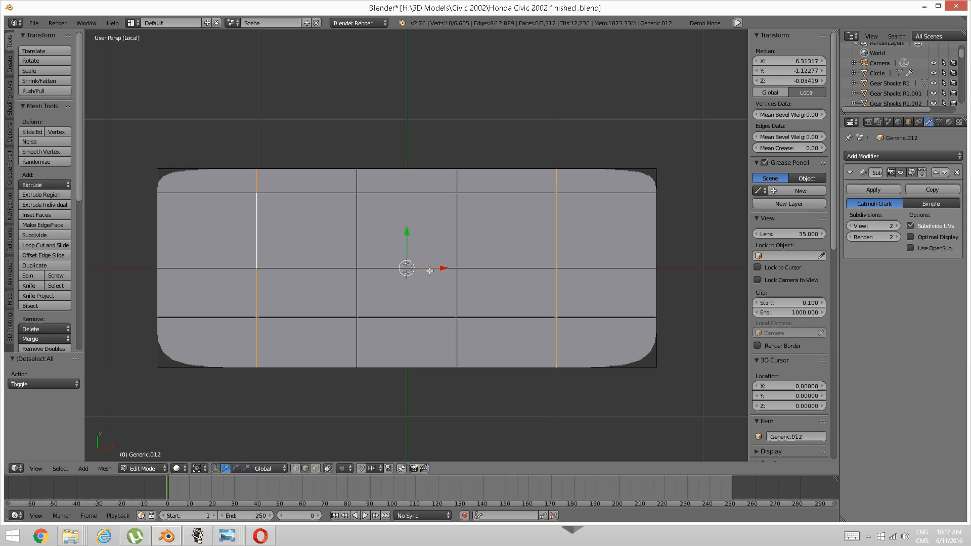
{"action": "key", "text": "s"}
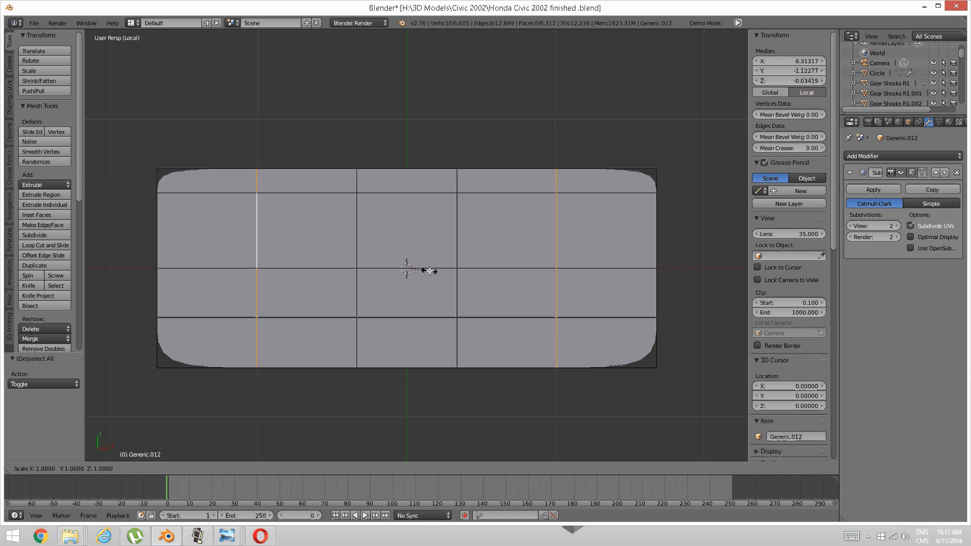
{"action": "key", "text": "x"}
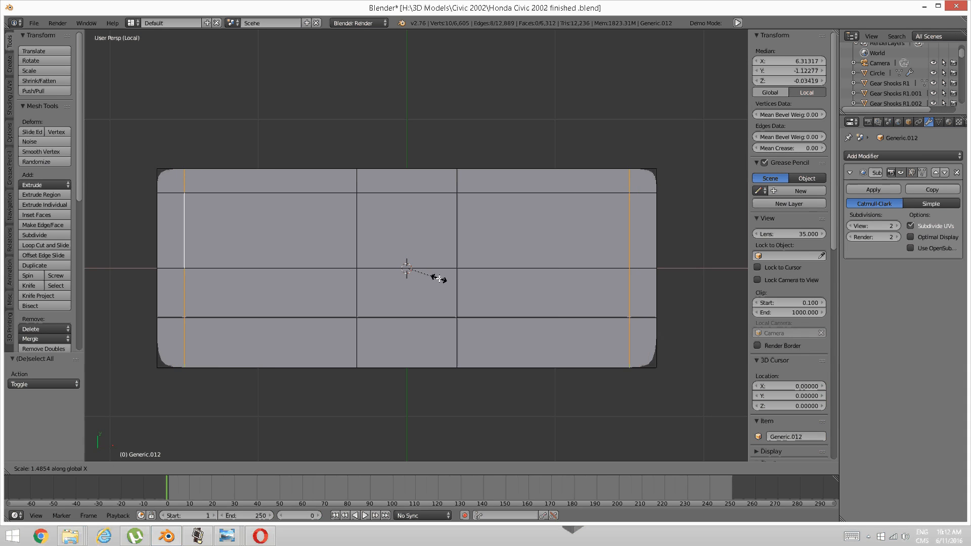
{"action": "left_click", "coordinate": [438, 278]}
{"action": "key", "text": "a"}
- In edge selection, move the short edge at the panel's lower-right corner inward about 0.19 along global X
{"action": "key", "text": "ctrl+Tab"}
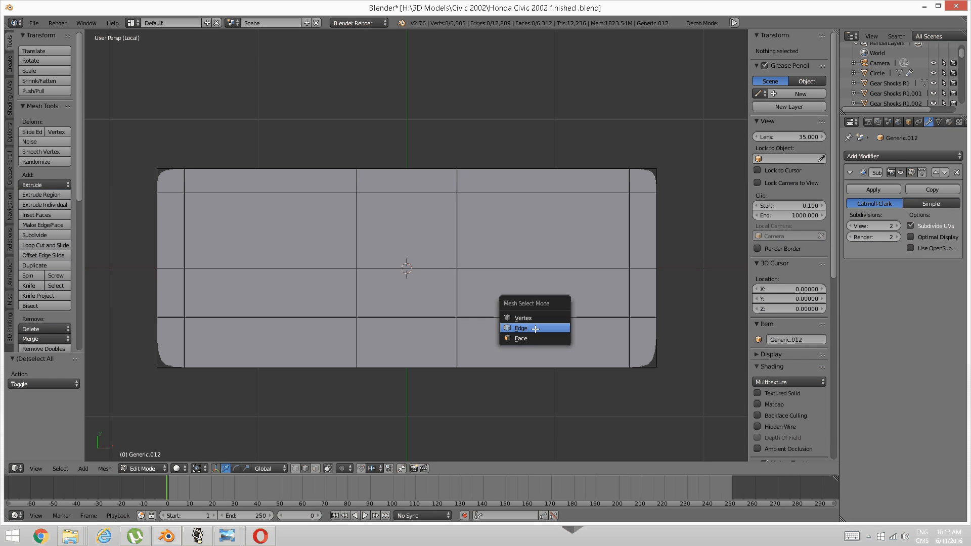
{"action": "left_click", "coordinate": [556, 327]}
{"action": "right_click", "coordinate": [643, 367]}
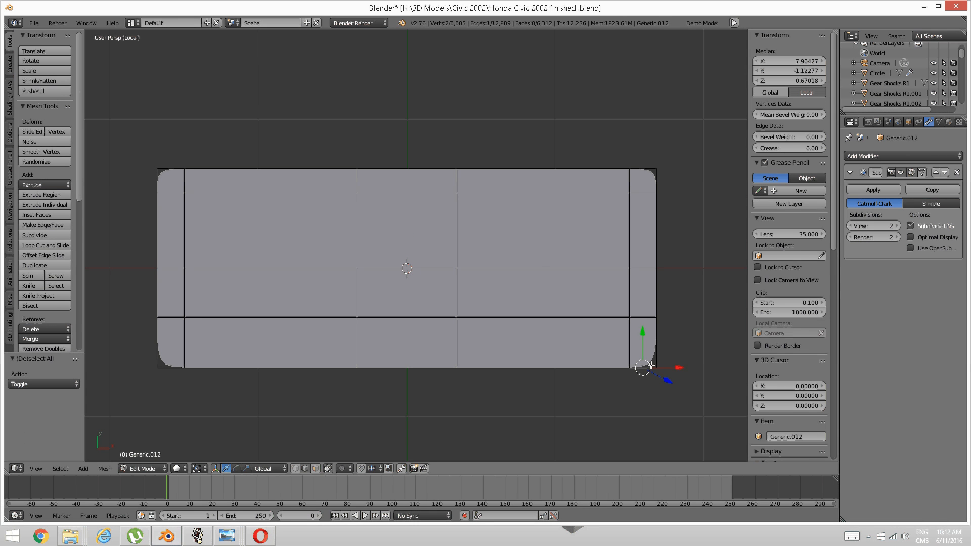
{"action": "key", "text": "g"}
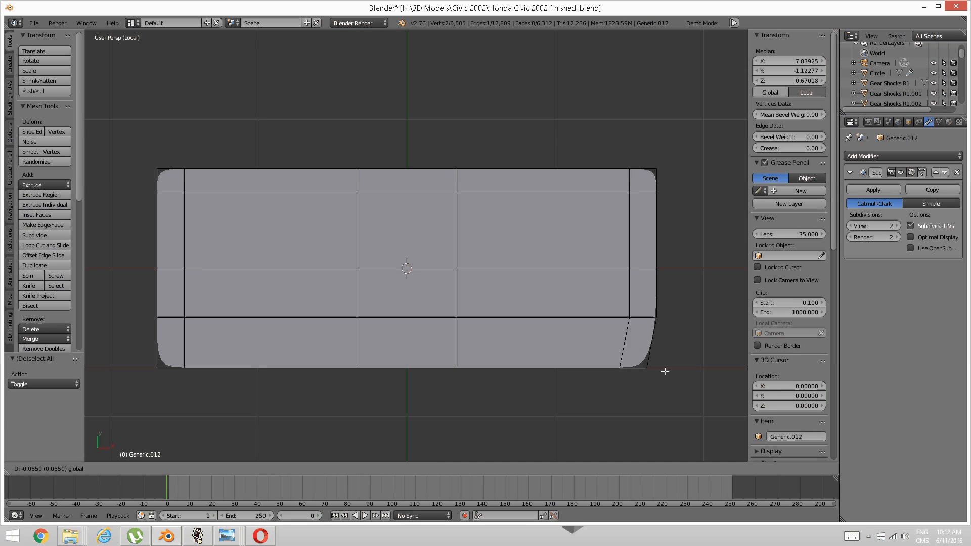
{"action": "left_click", "coordinate": [640, 322]}
{"action": "key", "text": "a"}
- Taper the right side by moving the short outer edges inward along X, about 0.102 on the lower horizontal loop and 0.041 on the middle one
{"action": "right_click", "coordinate": [641, 321]}
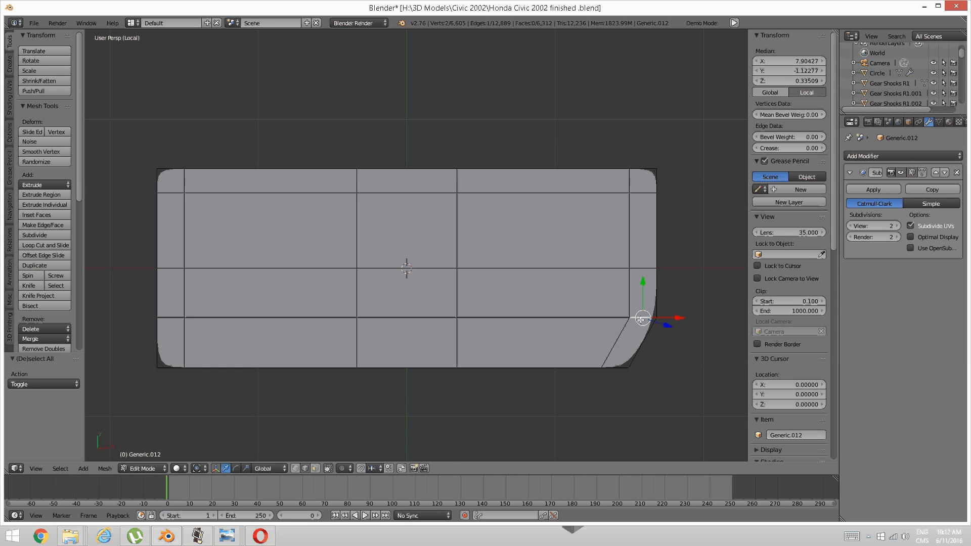
{"action": "key", "text": "g"}
{"action": "key", "text": "x"}
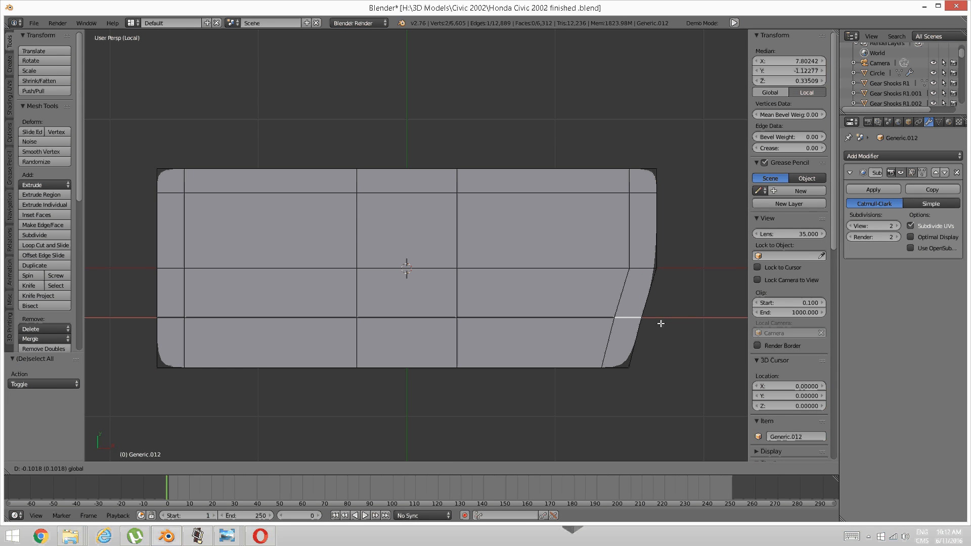
{"action": "left_click", "coordinate": [658, 323]}
{"action": "right_click", "coordinate": [659, 269]}
{"action": "key", "text": "g"}
{"action": "key", "text": "x"}
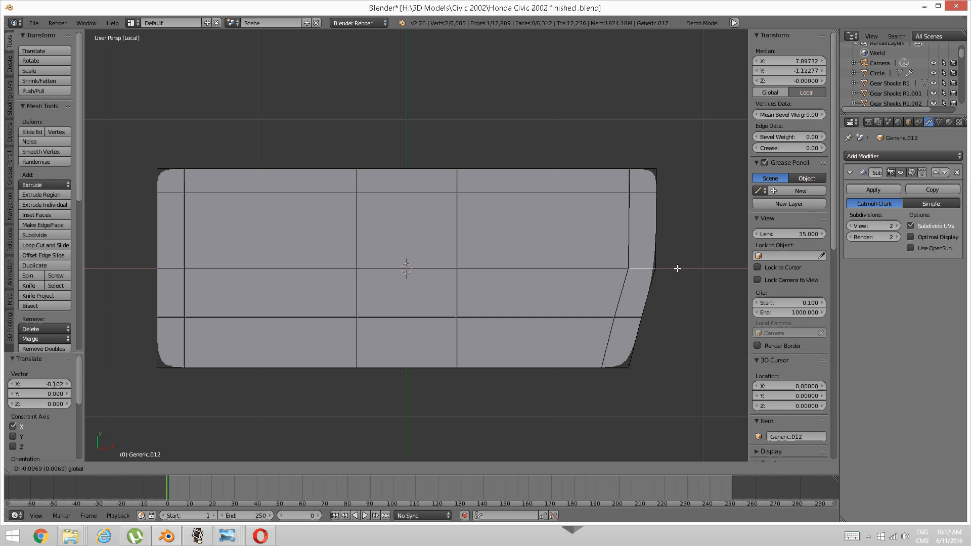
{"action": "left_click", "coordinate": [671, 270]}
{"action": "key", "text": "a"}
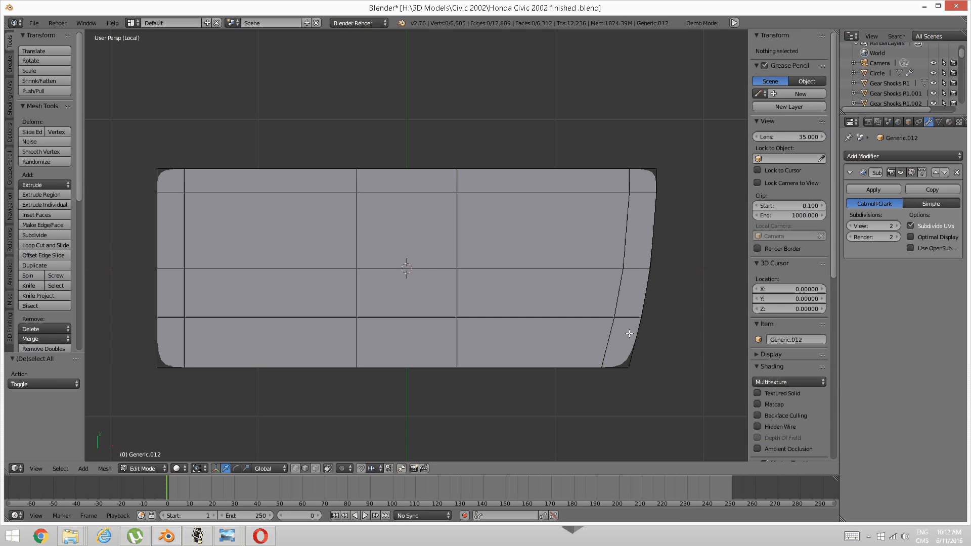
- Nudge the right-side short edges further inward along X, about 0.017 on the lower horizontal loop and 0.011 on the middle one
{"action": "right_click", "coordinate": [626, 320]}
{"action": "key", "text": "g"}
{"action": "key", "text": "x"}
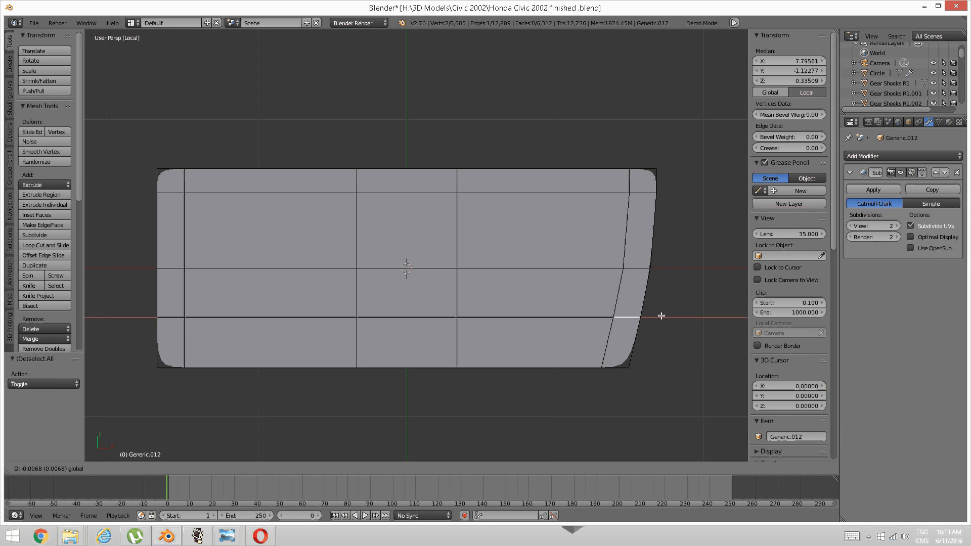
{"action": "left_click", "coordinate": [654, 297]}
{"action": "right_click", "coordinate": [645, 269]}
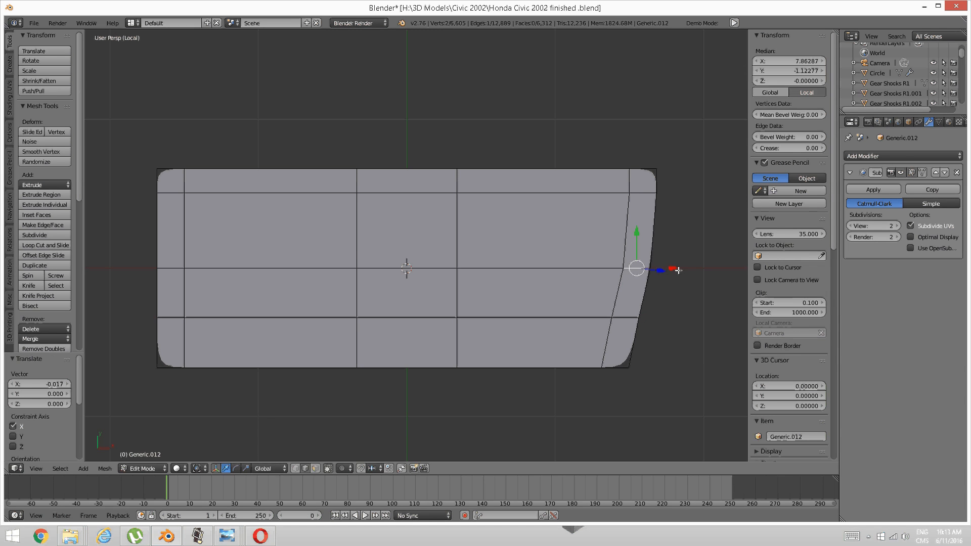
{"action": "key", "text": "g"}
{"action": "key", "text": "x"}
{"action": "left_click", "coordinate": [677, 271]}
{"action": "key", "text": "a"}
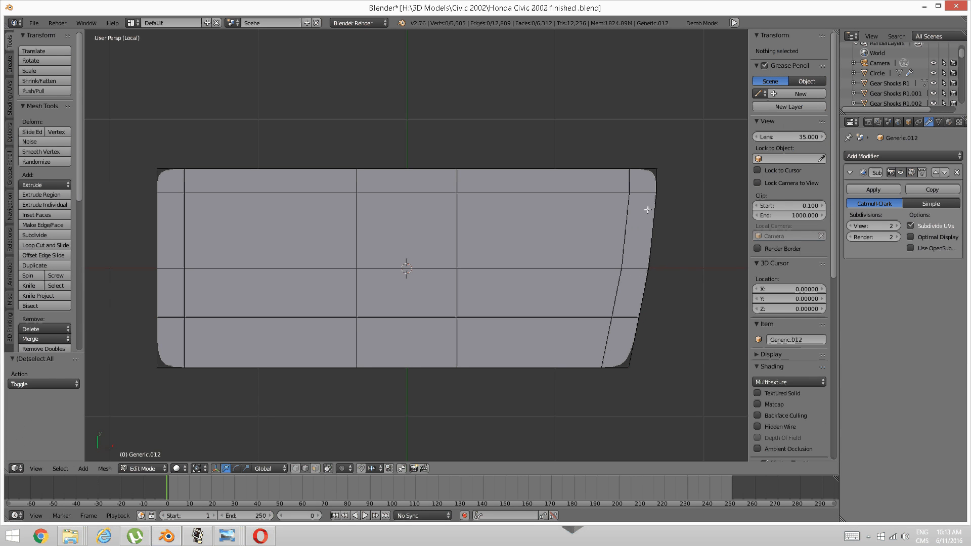
- Restore the middle edge selection and nudge it outward 0.003 along X, adjusting the lower loop's right-side edge slightly outward too
{"action": "key", "text": "ctrl+z"}
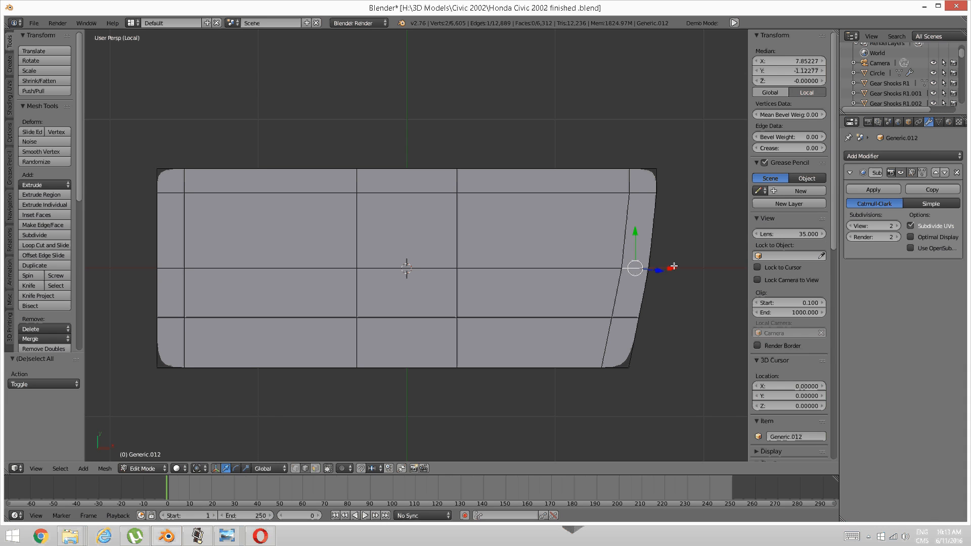
{"action": "key", "text": "g"}
{"action": "key", "text": "x"}
{"action": "left_click", "coordinate": [671, 267]}
{"action": "right_click", "coordinate": [635, 319]}
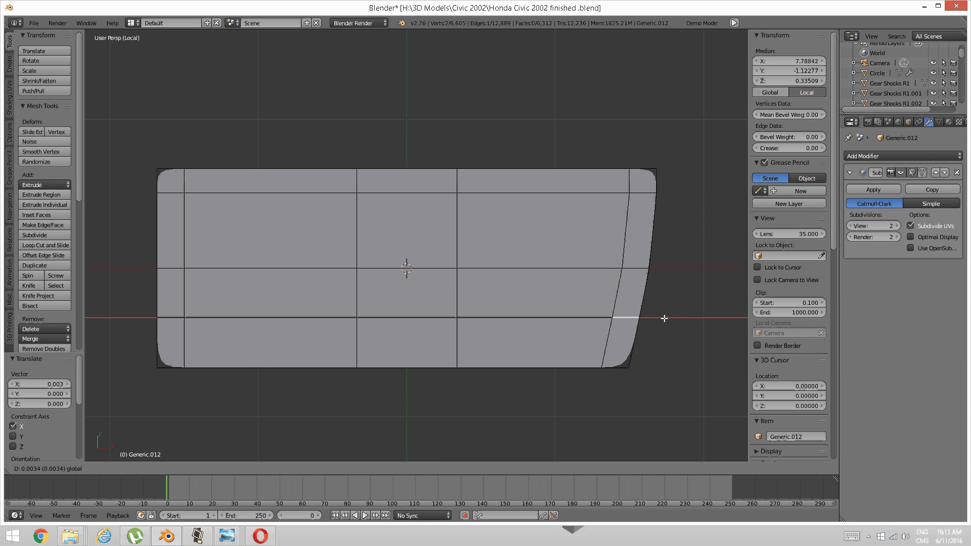
{"action": "key", "text": "a"}
- Move the short edge at the lower-right corner further inward about 0.031 along X
{"action": "right_click", "coordinate": [610, 365]}
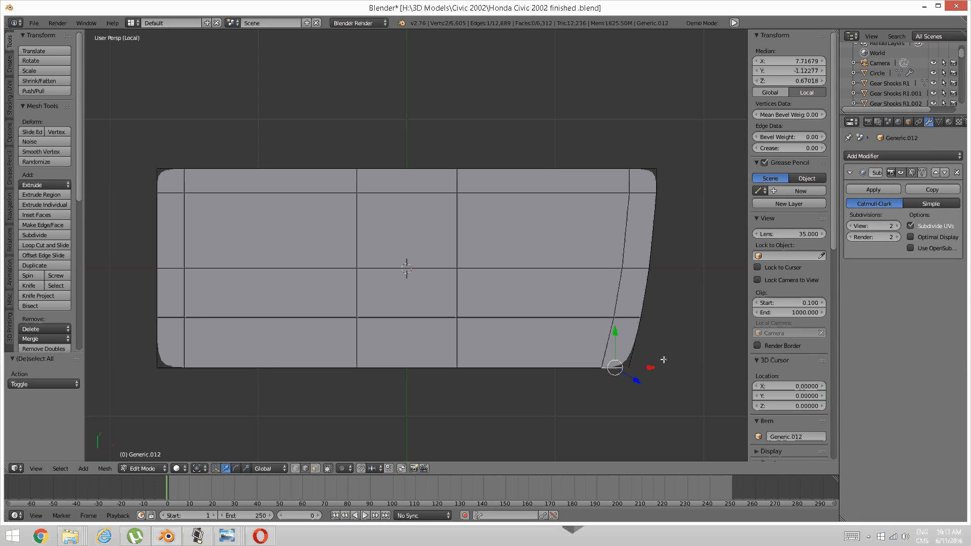
{"action": "key", "text": "g"}
{"action": "key", "text": "x"}
{"action": "left_click", "coordinate": [649, 364]}
{"action": "key", "text": "a"}
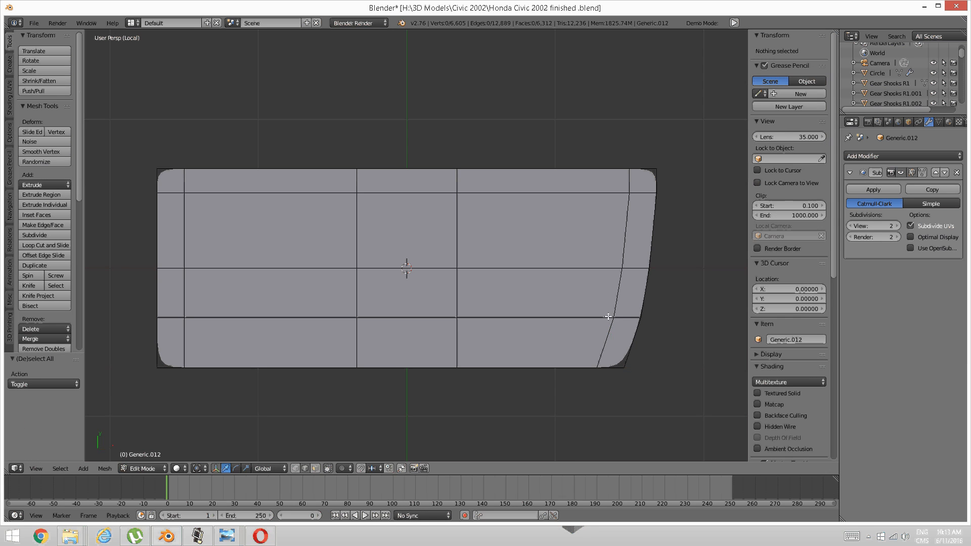
- Move the lower-right corner's short edge back outward along X in two nudges, 0.022 and 0.020, to smooth the side's curve
{"action": "middle_click_drag", "start_coordinate": [581, 310], "coordinate": [584, 310], "text": "shift"}
{"action": "right_click", "coordinate": [612, 358]}
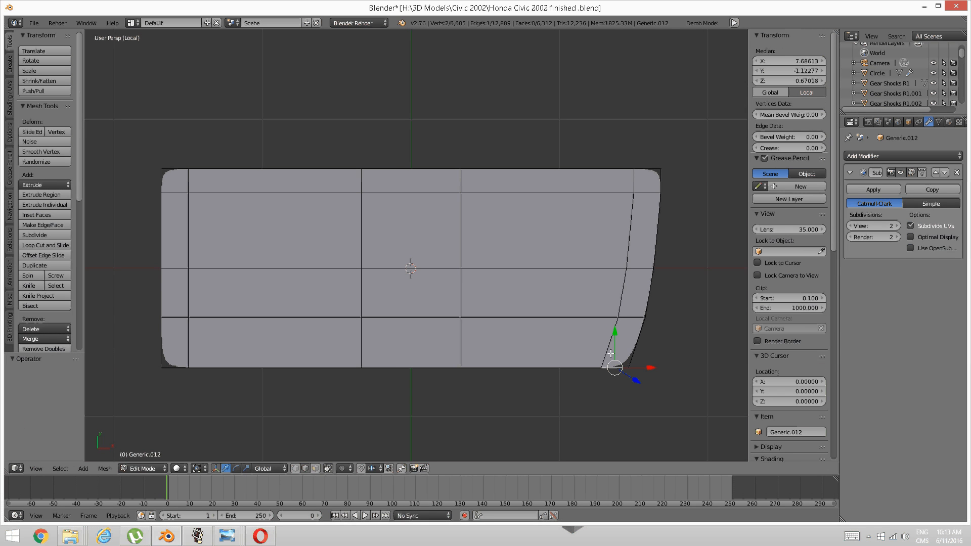
{"action": "key", "text": "g"}
{"action": "key", "text": "x"}
{"action": "left_click", "coordinate": [653, 366]}
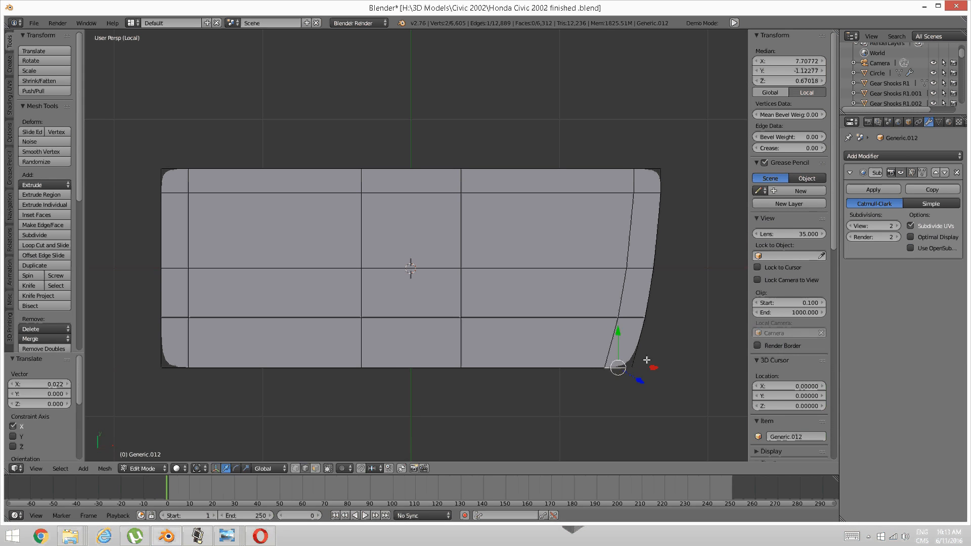
{"action": "key", "text": "a"}
{"action": "right_click", "coordinate": [585, 308], "text": "alt"}
{"action": "right_click", "coordinate": [623, 355]}
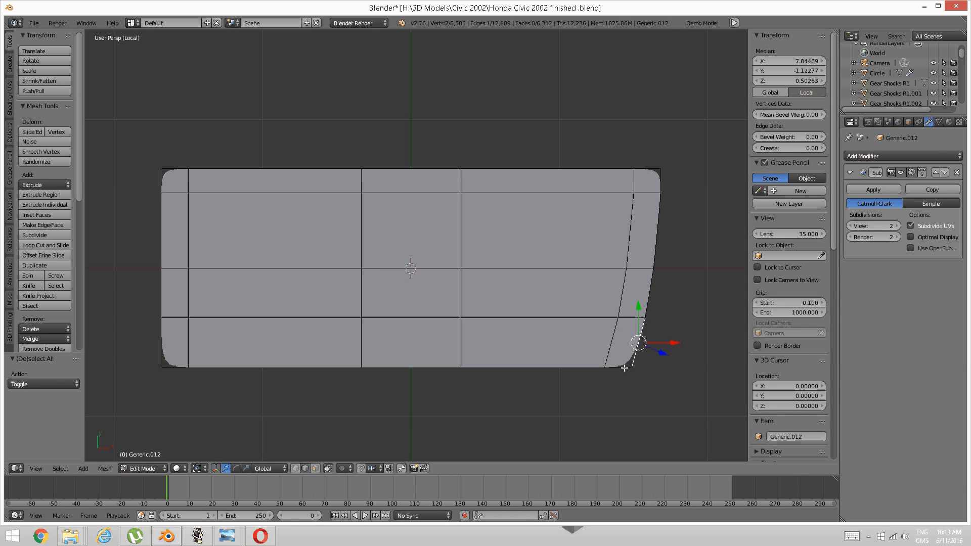
{"action": "right_click", "coordinate": [627, 365]}
{"action": "key", "text": "g"}
{"action": "key", "text": "x"}
{"action": "left_click", "coordinate": [649, 368]}
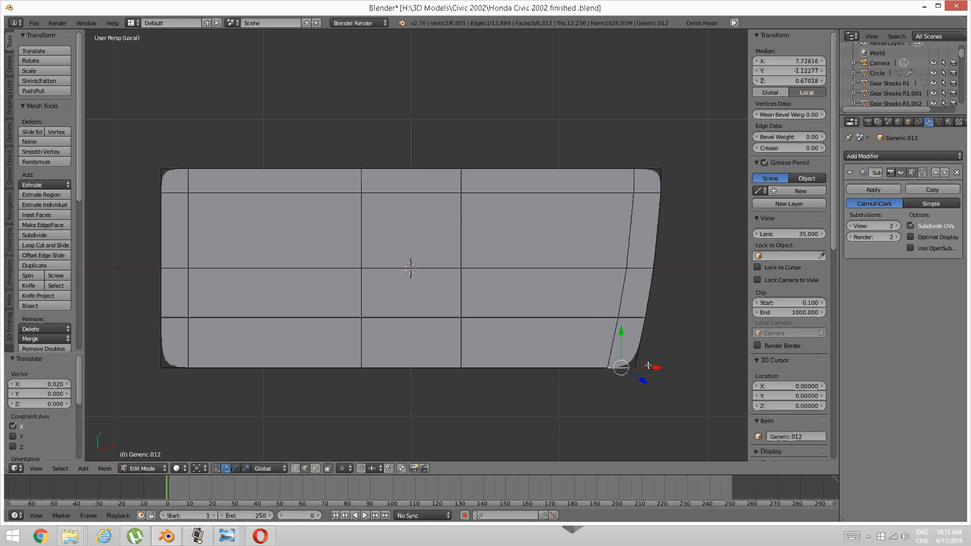
- Edge-slide the lower horizontal loop down until it lies just above the panel's bottom edge
{"action": "right_click", "coordinate": [604, 318], "text": "alt"}
{"action": "key", "text": "ctrl+e"}
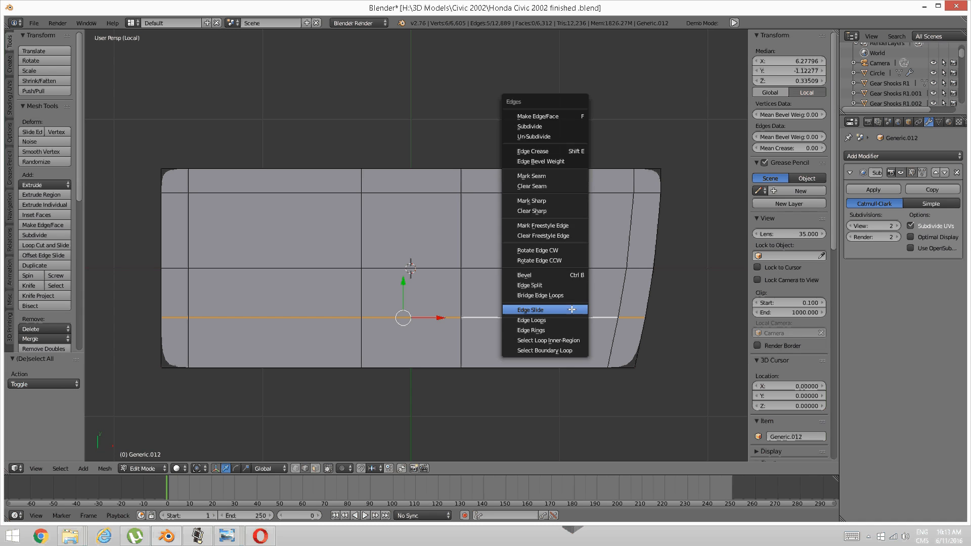
{"action": "left_click", "coordinate": [572, 309]}
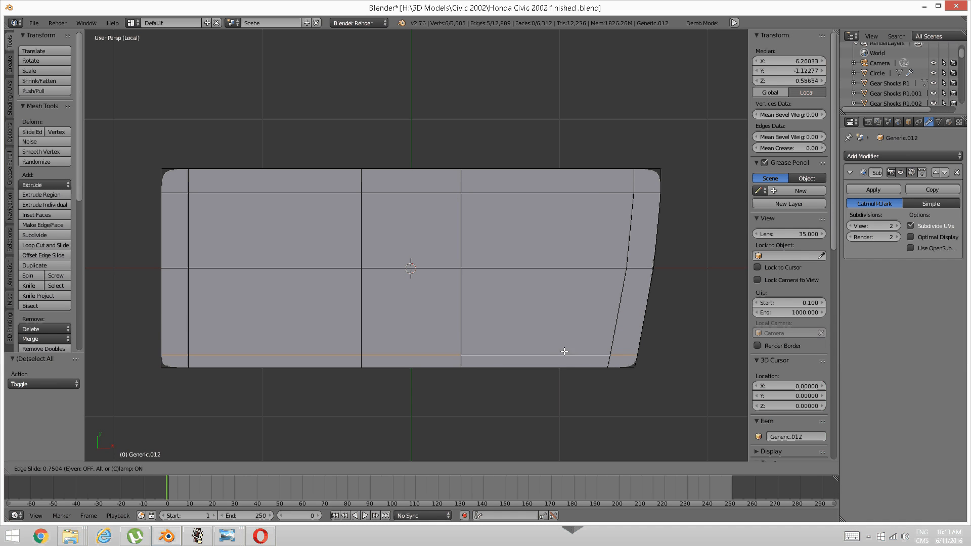
{"action": "left_click", "coordinate": [562, 356]}
{"action": "key", "text": "a"}
- Switch to vertex selection and pick the vertices where the outer vertical loops cross the lowest horizontal loop
{"action": "key", "text": "ctrl+Tab"}
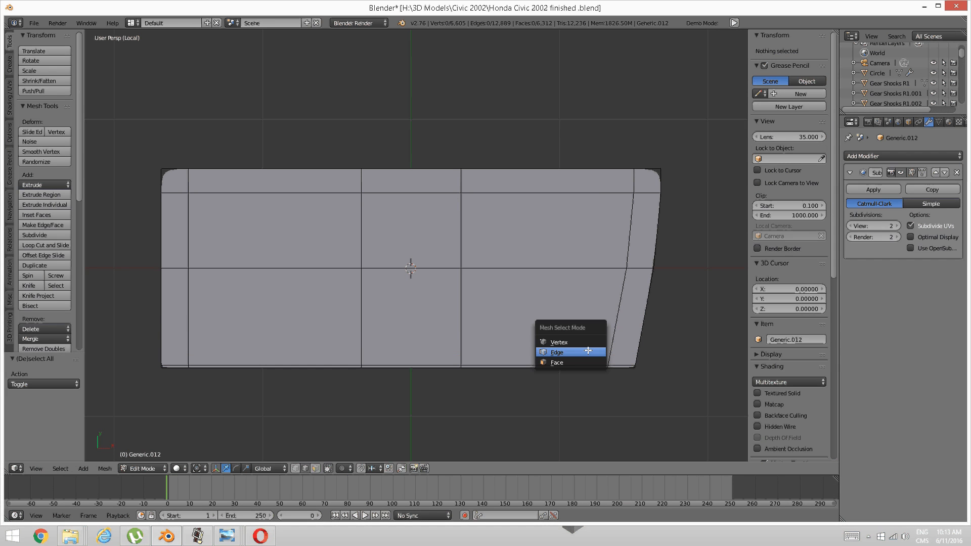
{"action": "left_click", "coordinate": [586, 339]}
{"action": "right_click", "coordinate": [607, 366]}
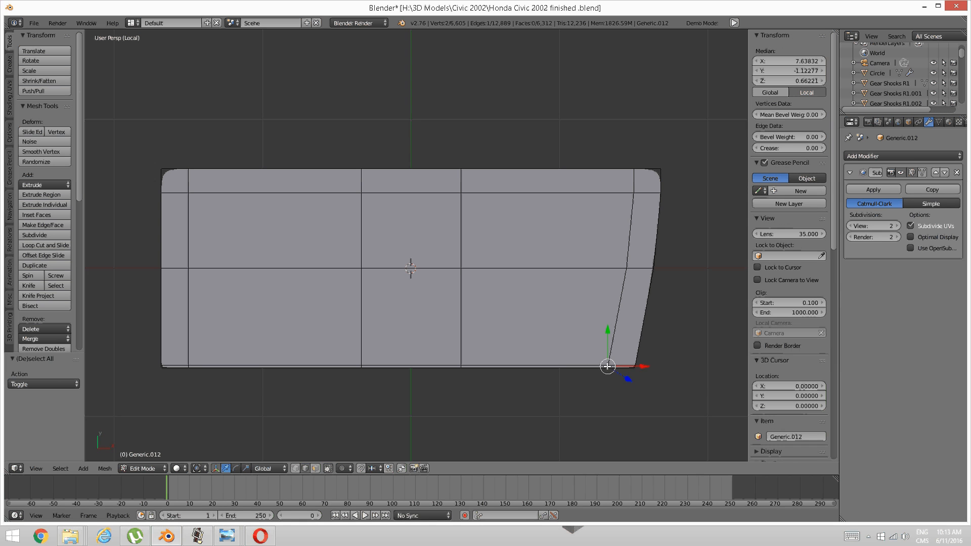
{"action": "right_click", "coordinate": [189, 365], "text": "shift"}
{"action": "right_click", "coordinate": [189, 366], "text": "shift"}
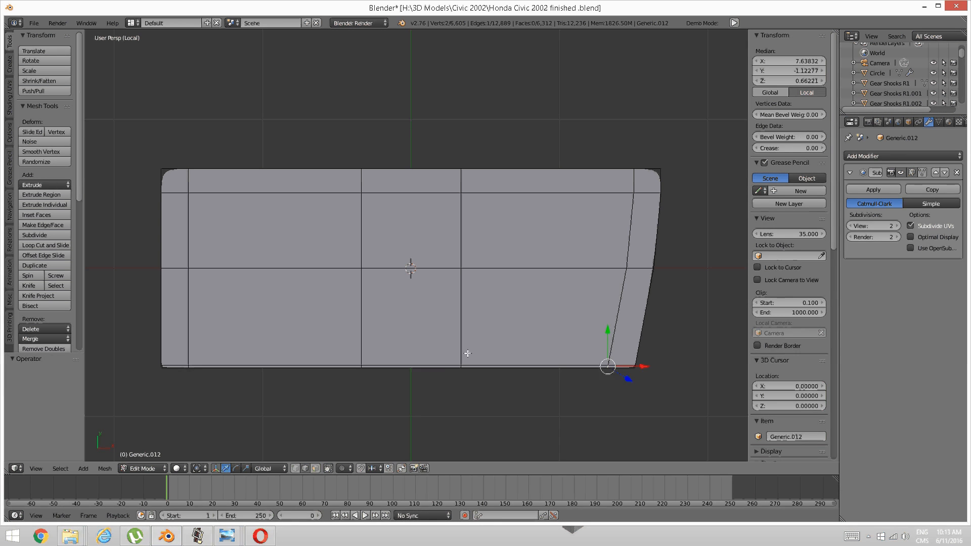
- Edge-slide the lower end vertex of the panel's right inner vertical edge outward toward the slanted right border
{"action": "key", "text": "ctrl+e"}
{"action": "left_click", "coordinate": [506, 367]}
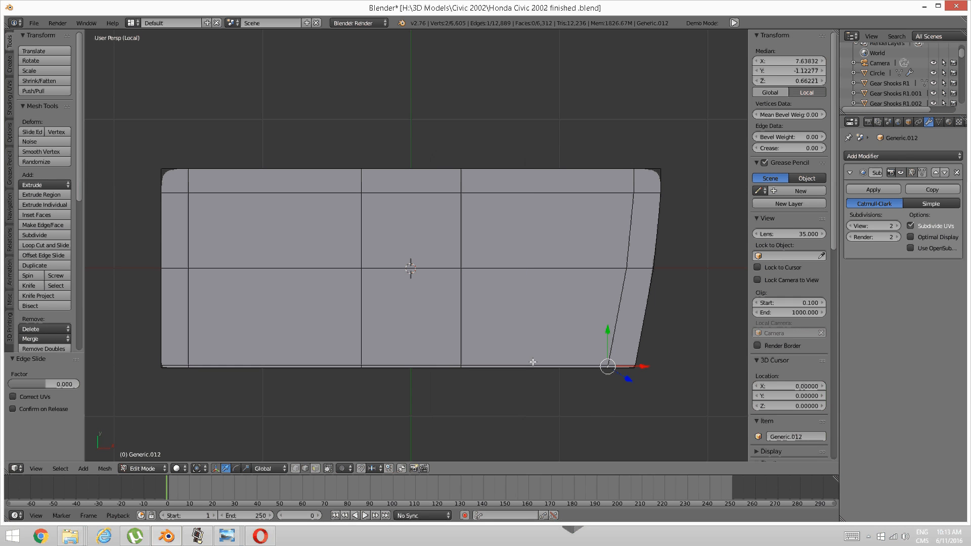
{"action": "key", "text": "ctrl+e"}
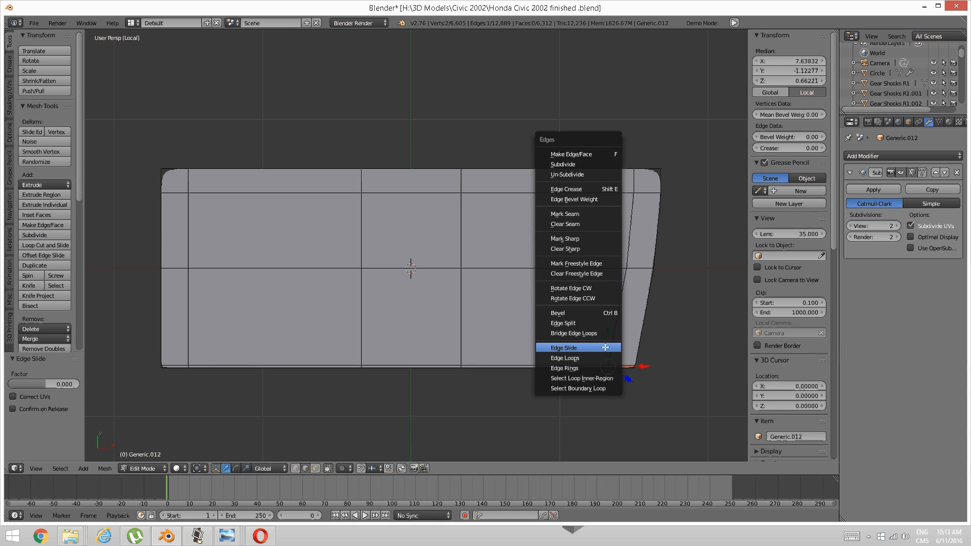
{"action": "left_click", "coordinate": [605, 348]}
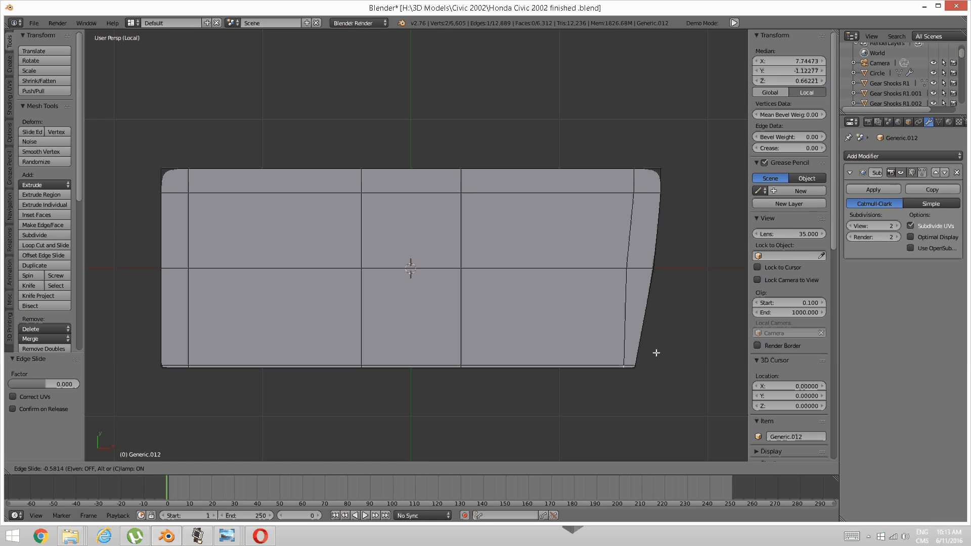
{"action": "left_click", "coordinate": [641, 357]}
{"action": "key", "text": "a"}
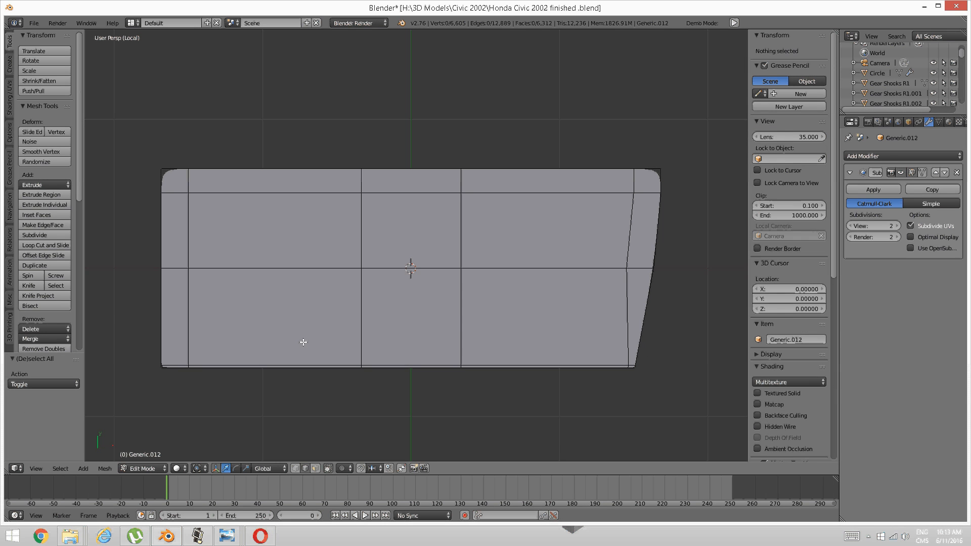
- Edge-slide the lower end vertex of the panel's left inner vertical edge outward toward the left border
{"action": "right_click", "coordinate": [189, 366]}
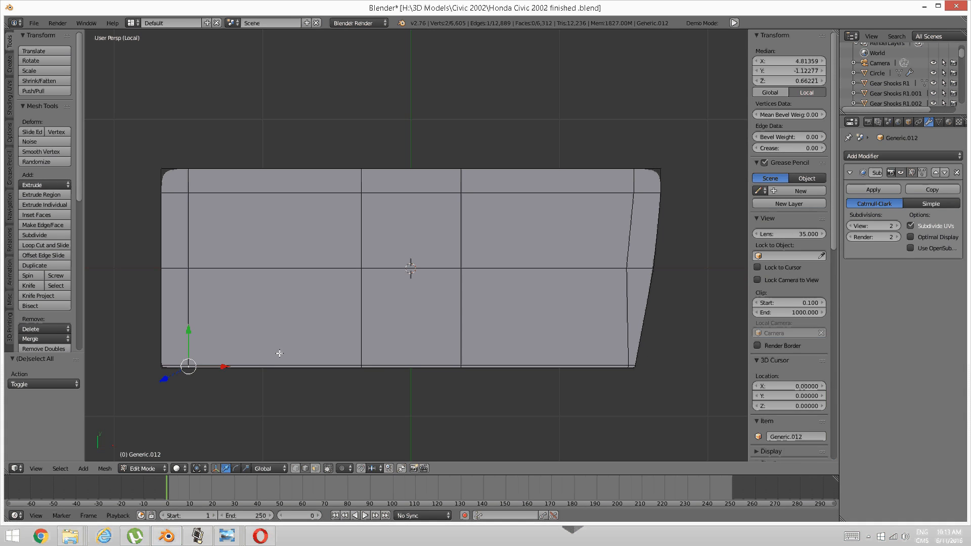
{"action": "key", "text": "ctrl+e"}
{"action": "left_click", "coordinate": [288, 350]}
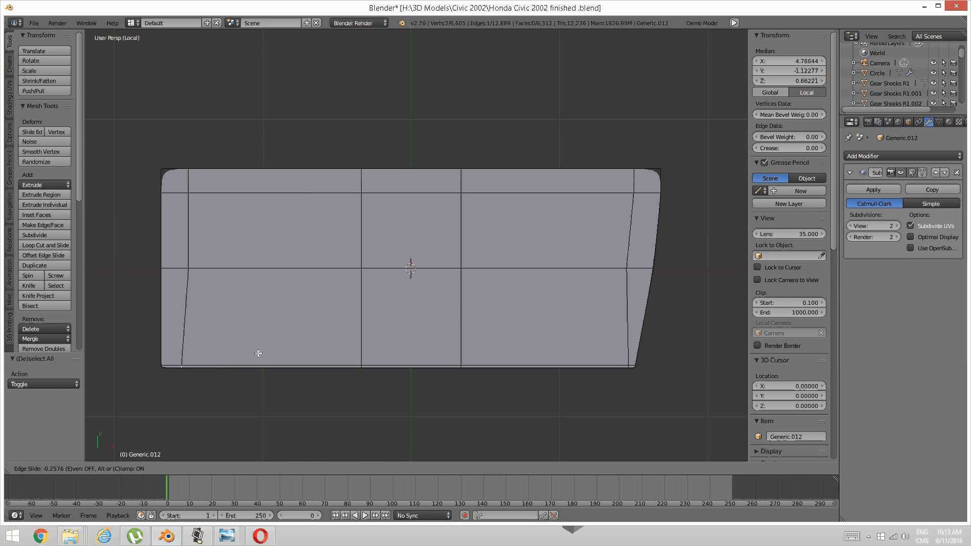
{"action": "left_click", "coordinate": [242, 354]}
{"action": "key", "text": "a"}
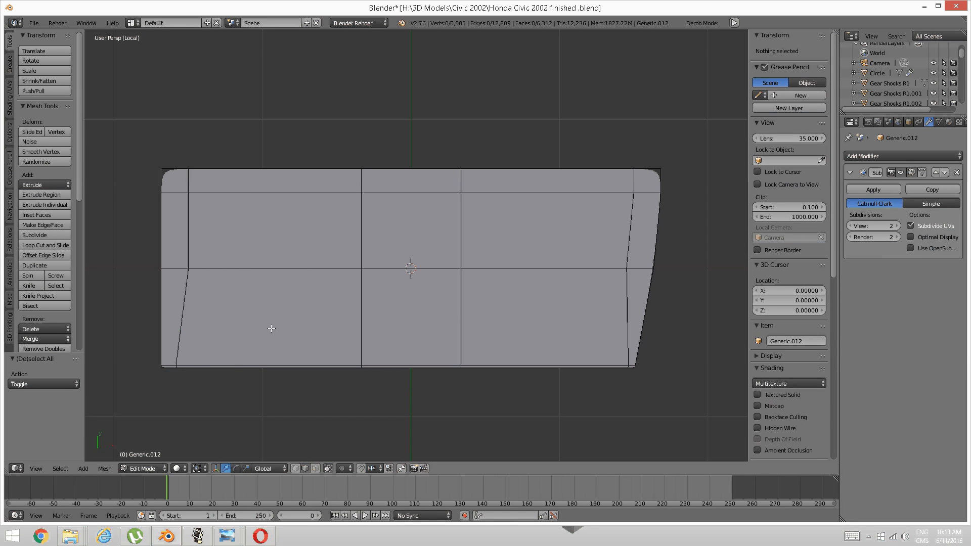
- Select the whole linked panel, check its proportions against the dashboard photo, and scale it to about 0.87 along Y
{"action": "middle_click_drag", "start_coordinate": [314, 284], "coordinate": [404, 266], "text": "shift"}
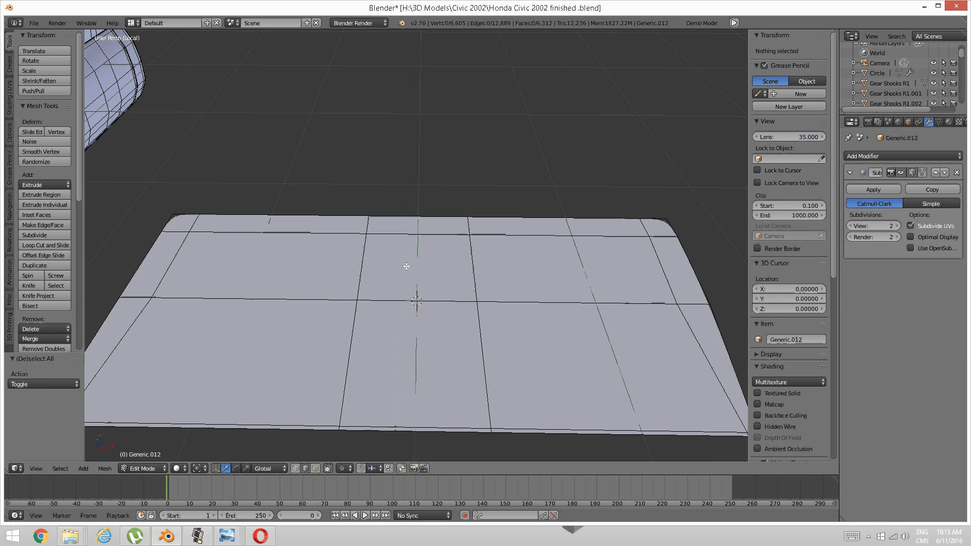
{"action": "right_click", "coordinate": [407, 285]}
{"action": "key", "text": "ctrl+Tab"}
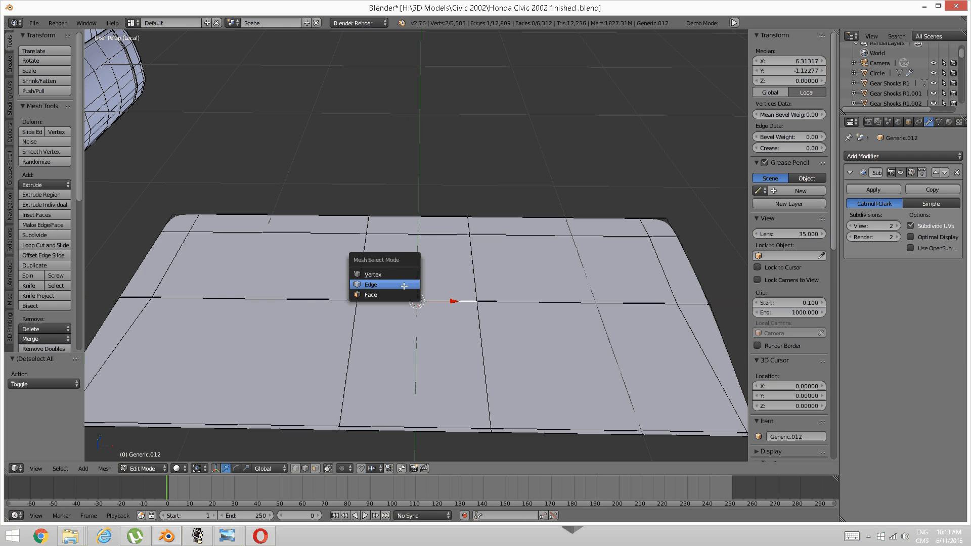
{"action": "left_click", "coordinate": [407, 284]}
{"action": "key", "text": "ctrl+l"}
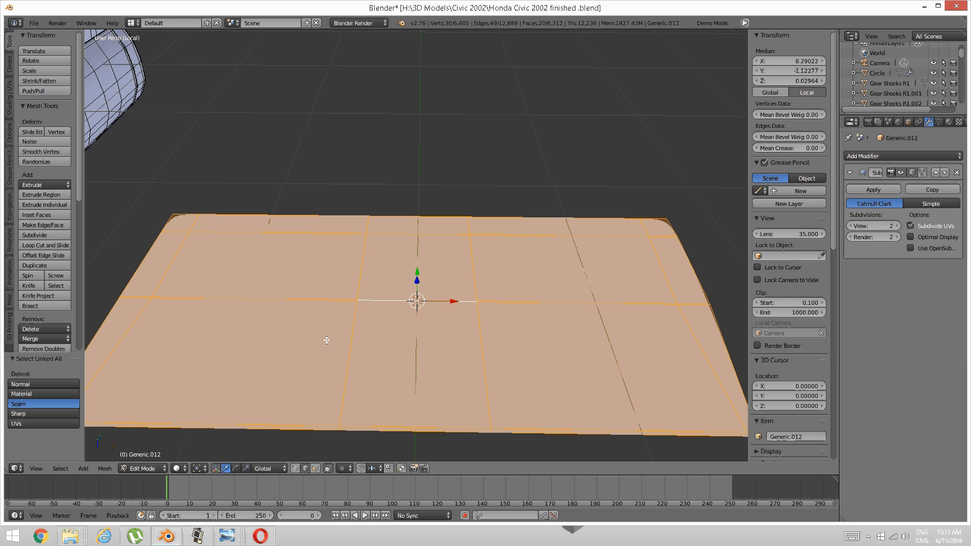
{"action": "scroll", "coordinate": [327, 340], "scroll_direction": "down", "scroll_amount": 3}
{"action": "middle_click_drag", "start_coordinate": [336, 340], "coordinate": [353, 386]}
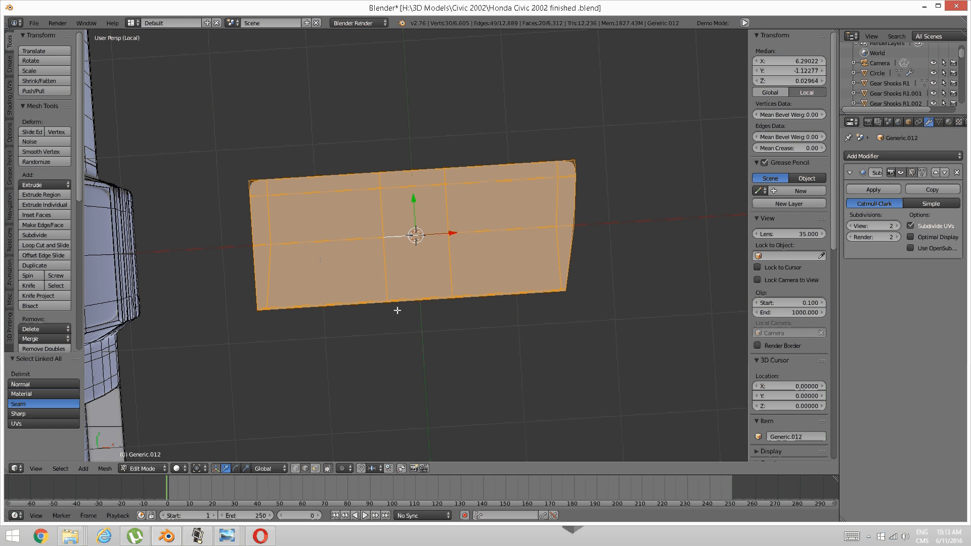
{"action": "key", "text": "KP_7"}
{"action": "scroll", "coordinate": [422, 279], "scroll_direction": "up", "scroll_amount": 1}
{"action": "middle_click_drag", "start_coordinate": [422, 280], "coordinate": [401, 266]}
{"action": "key", "text": "KP_7"}
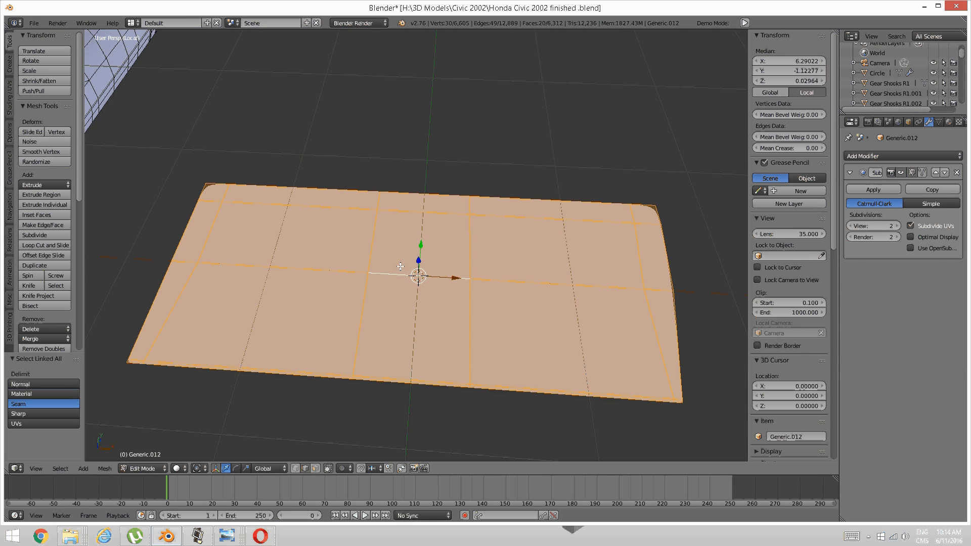
{"action": "left_click", "coordinate": [357, 480]}
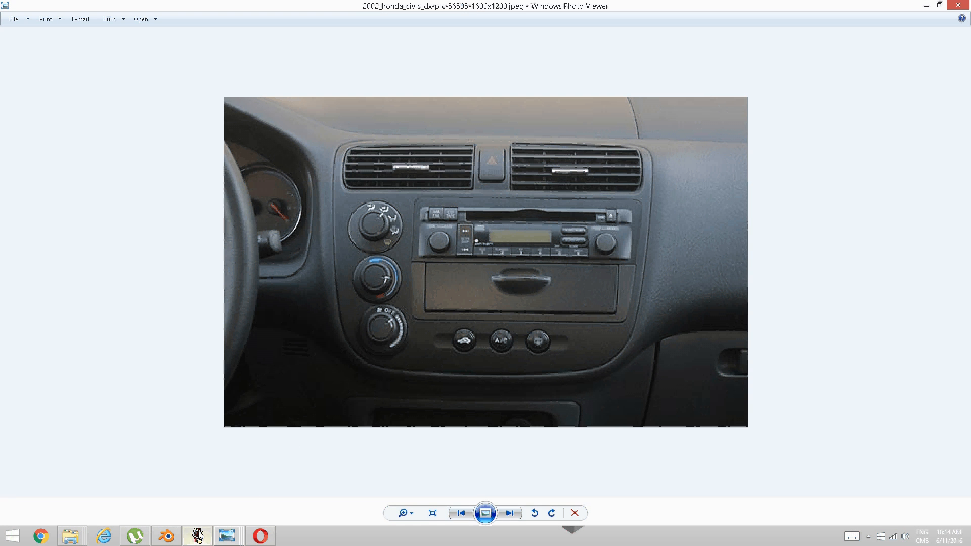
{"action": "left_click", "coordinate": [198, 536]}
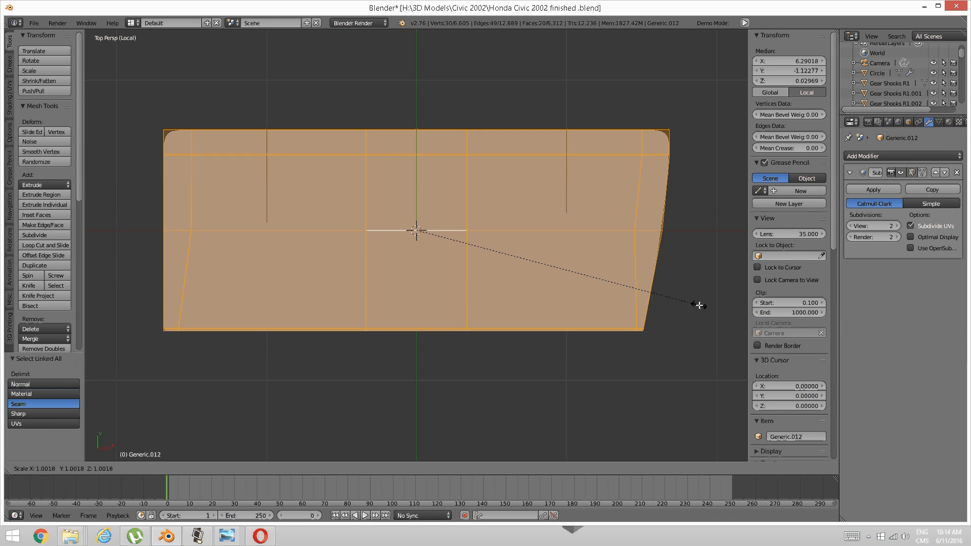
{"action": "key", "text": "y"}
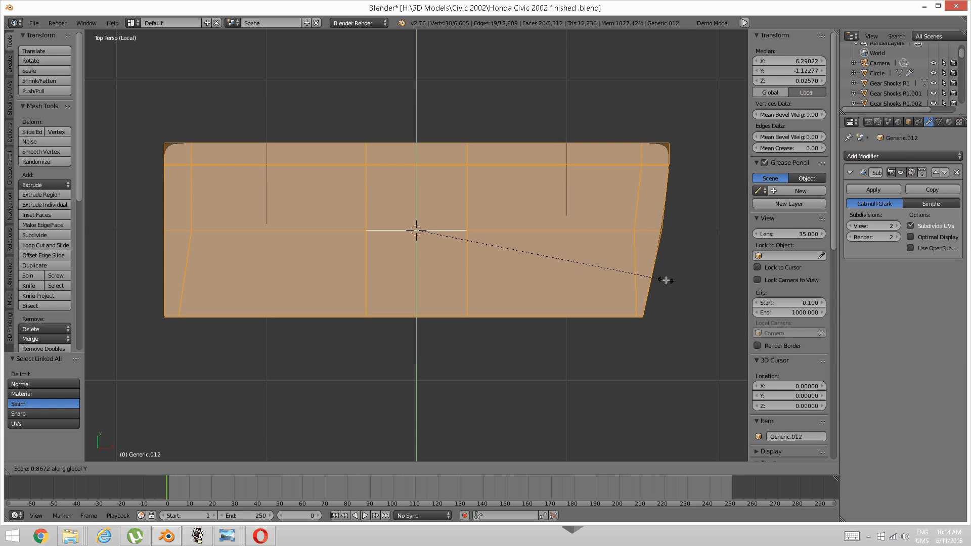
{"action": "left_click", "coordinate": [665, 278]}
- Extrude the whole panel upward by 0.08 and raise the extruded faces slightly further along Z
{"action": "middle_click_drag", "start_coordinate": [479, 346], "coordinate": [396, 322]}
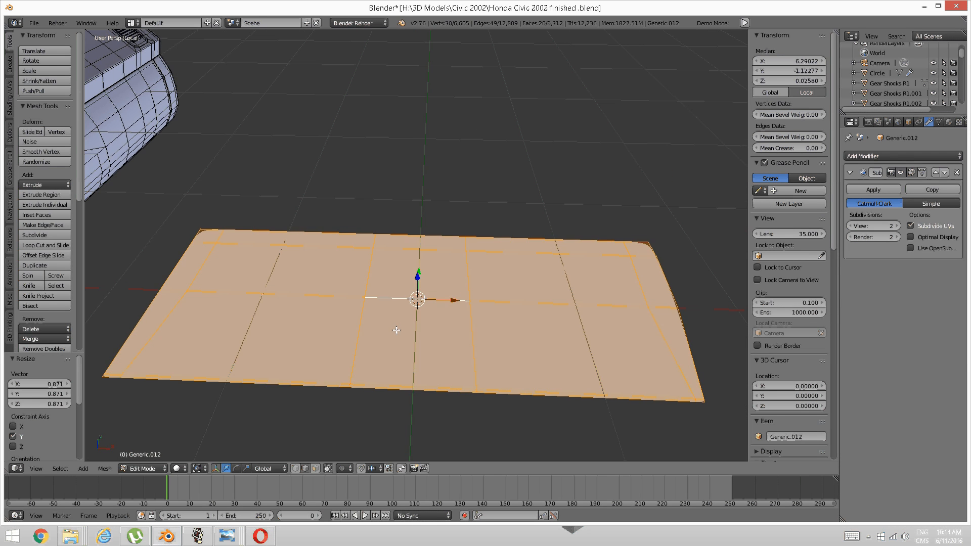
{"action": "key", "text": "e"}
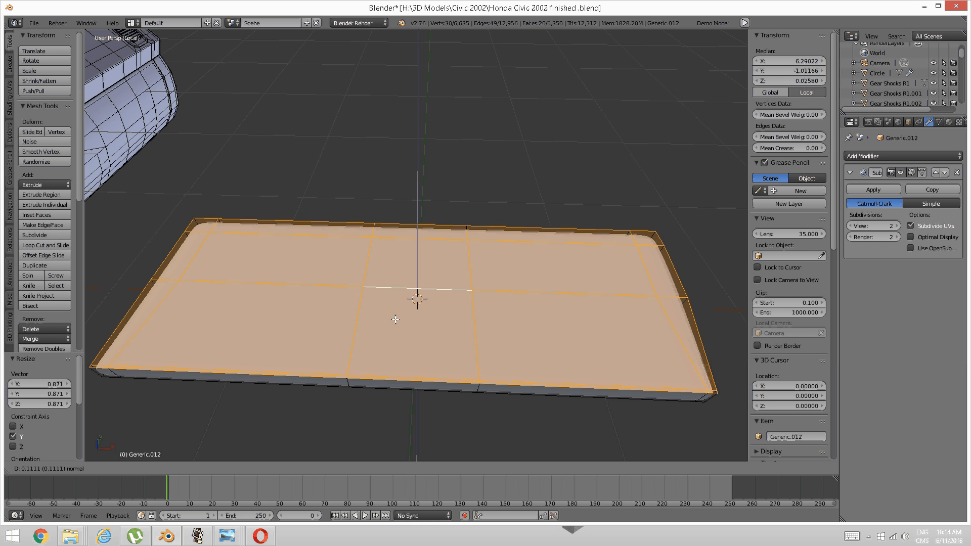
{"action": "left_click", "coordinate": [396, 320]}
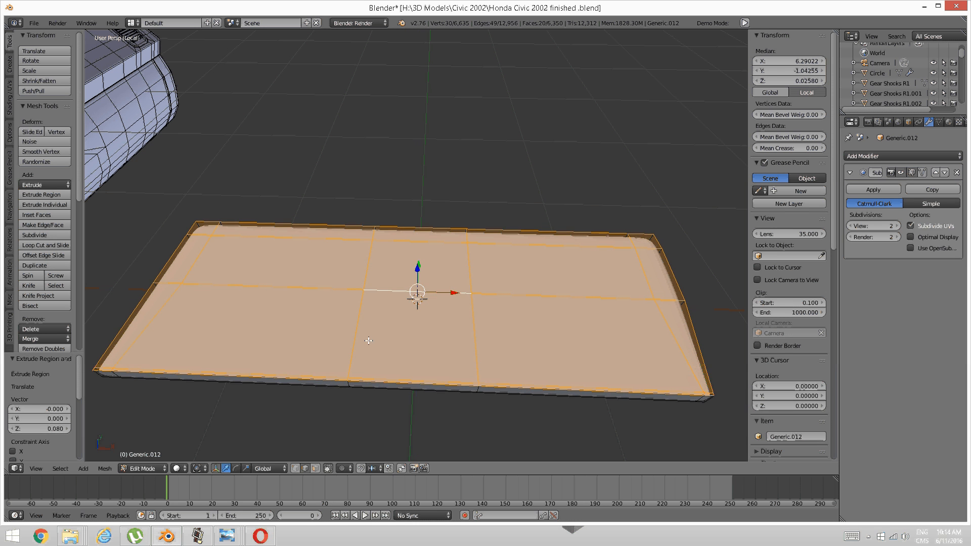
{"action": "middle_click_drag", "start_coordinate": [369, 336], "coordinate": [332, 310]}
{"action": "key", "text": "g"}
{"action": "key", "text": "z"}
{"action": "left_click", "coordinate": [414, 268]}
{"action": "key", "text": "a"}
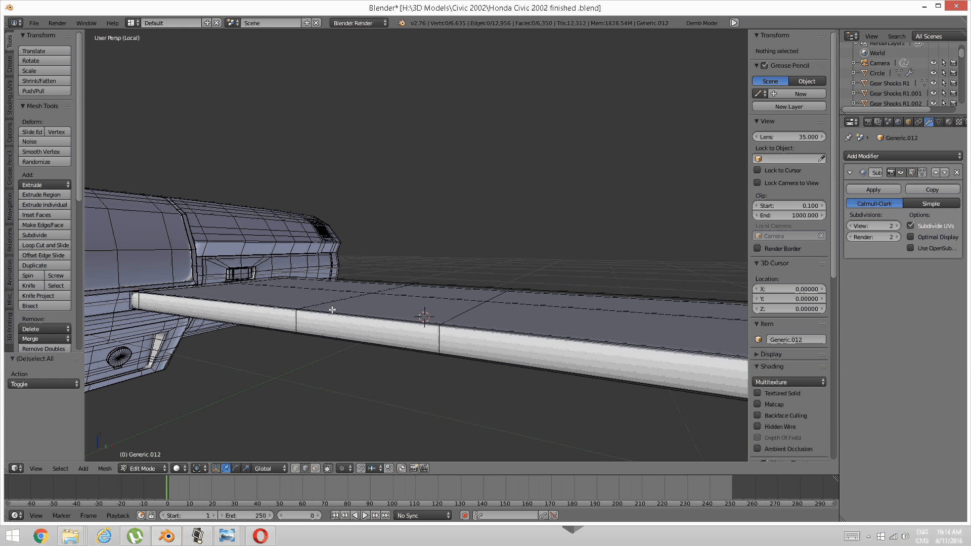
- Add two loop cuts around the panel's side wall, one close to its upper edge and one close to its lower edge
{"action": "right_click", "coordinate": [308, 313], "text": "alt"}
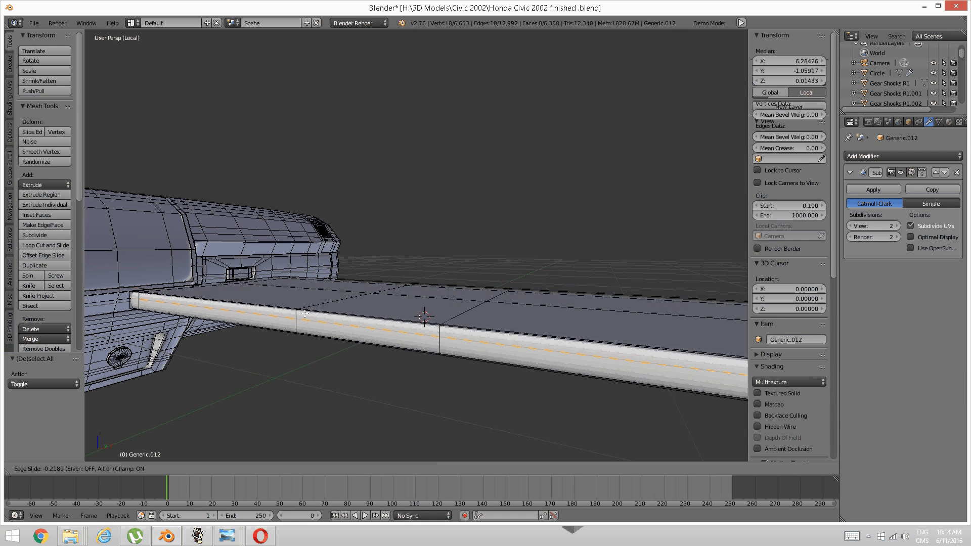
{"action": "key", "text": "g"}
{"action": "key", "text": "g"}
{"action": "left_click", "coordinate": [307, 312]}
{"action": "key", "text": "a"}
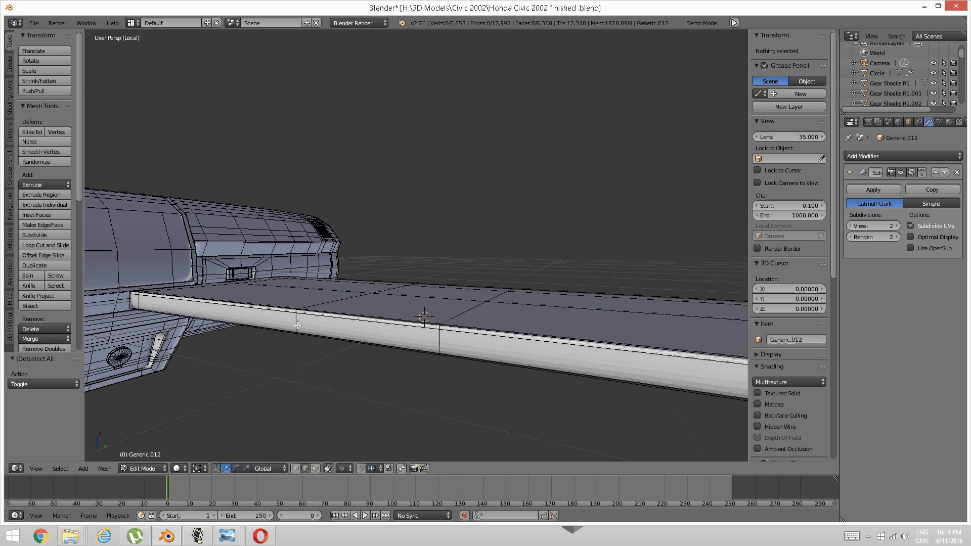
{"action": "key", "text": "ctrl+r"}
{"action": "left_click", "coordinate": [297, 325]}
{"action": "left_click", "coordinate": [313, 344]}
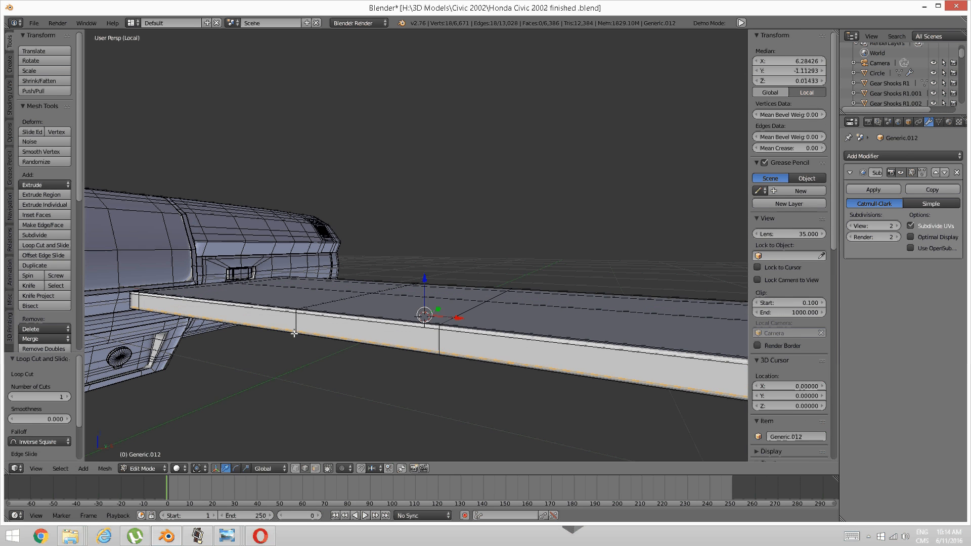
{"action": "key", "text": "a"}
- Switch to face select mode with the panel's underside in view
{"action": "middle_click_drag", "start_coordinate": [318, 348], "coordinate": [329, 278]}
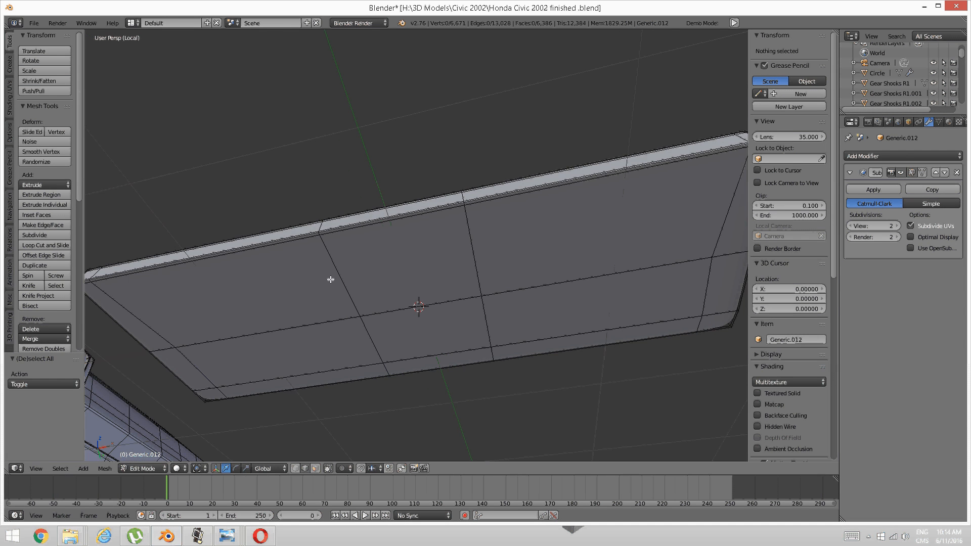
{"action": "key", "text": "ctrl+Tab"}
{"action": "left_click", "coordinate": [313, 289]}
{"action": "scroll", "coordinate": [313, 252], "scroll_direction": "down", "scroll_amount": 5}
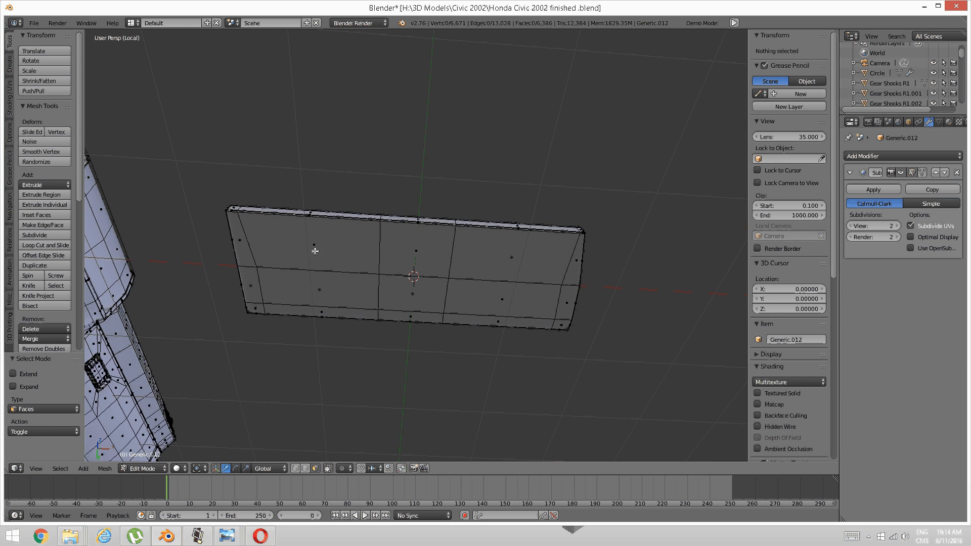
{"action": "right_click", "coordinate": [312, 252]}
{"action": "right_click", "coordinate": [200, 239], "text": "shift"}
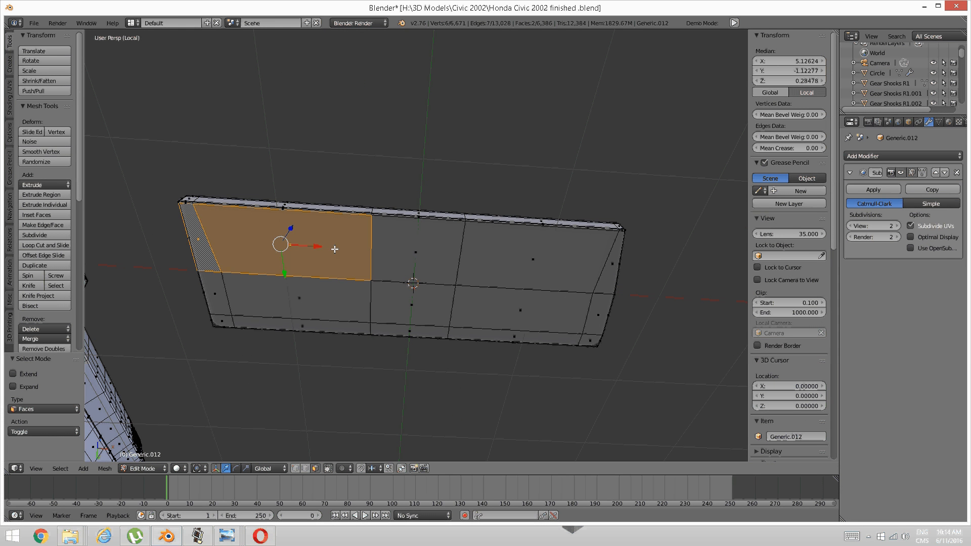
{"action": "right_click", "coordinate": [399, 247], "text": "shift"}
{"action": "key", "text": "ctrl+z"}
{"action": "key", "text": "a"}
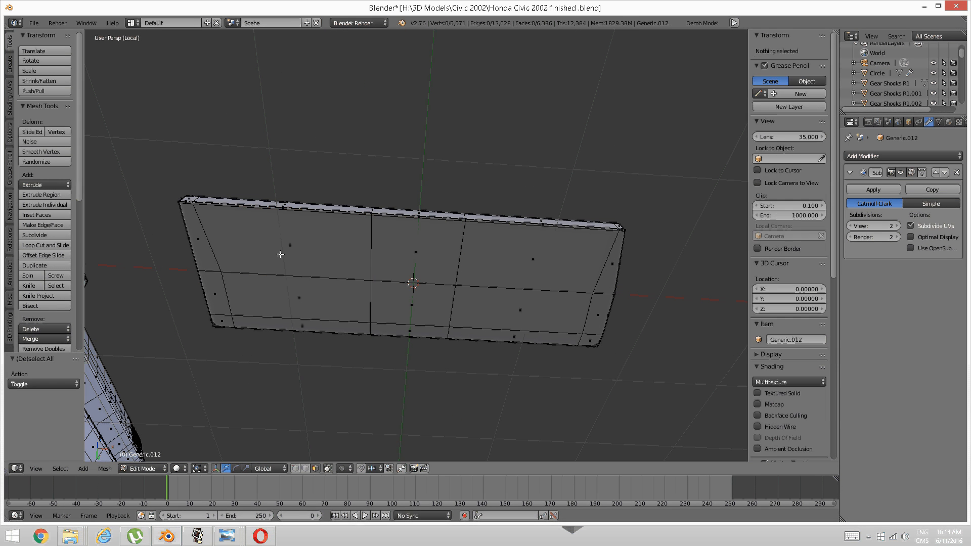
- Select the inner faces of the panel's underside, grow the selection to cover the entire underside, and delete those faces
{"action": "right_click", "coordinate": [293, 278]}
{"action": "right_click", "coordinate": [303, 293], "text": "shift"}
{"action": "right_click", "coordinate": [409, 304], "text": "shift"}
{"action": "right_click", "coordinate": [511, 308], "text": "shift"}
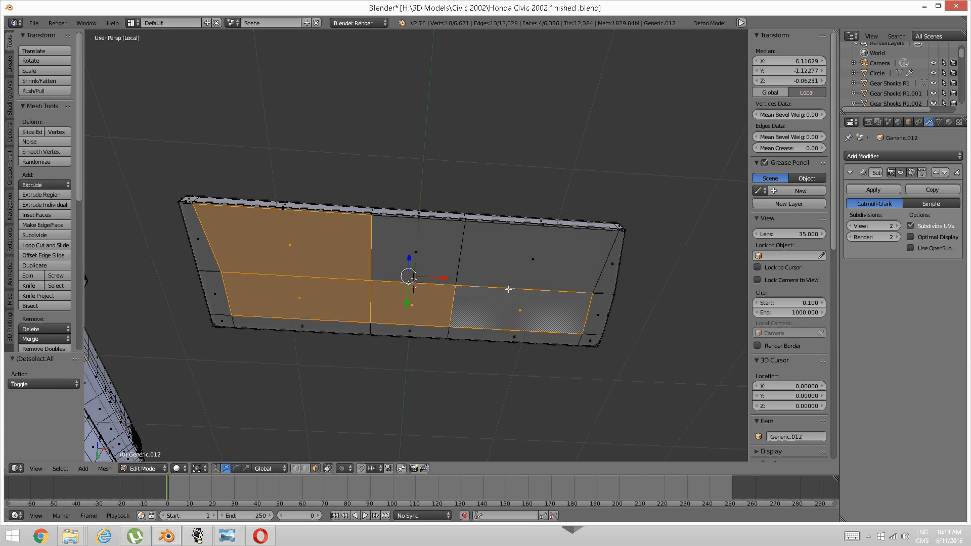
{"action": "right_click", "coordinate": [531, 253], "text": "shift"}
{"action": "right_click", "coordinate": [451, 267], "text": "shift"}
{"action": "middle_click_drag", "start_coordinate": [351, 314], "coordinate": [347, 340]}
{"action": "scroll", "coordinate": [319, 270], "scroll_direction": "up", "scroll_amount": 2}
{"action": "key", "text": "ctrl+KP_Add"}
{"action": "key", "text": "x"}
{"action": "left_click", "coordinate": [317, 298]}
- Compare the panel from above with the dashboard reference photo in Windows Photo Viewer, then return to Blender
{"action": "scroll", "coordinate": [331, 293], "scroll_direction": "down", "scroll_amount": 2}
{"action": "scroll", "coordinate": [310, 315], "scroll_direction": "up", "scroll_amount": 3}
{"action": "key", "text": "KP_7"}
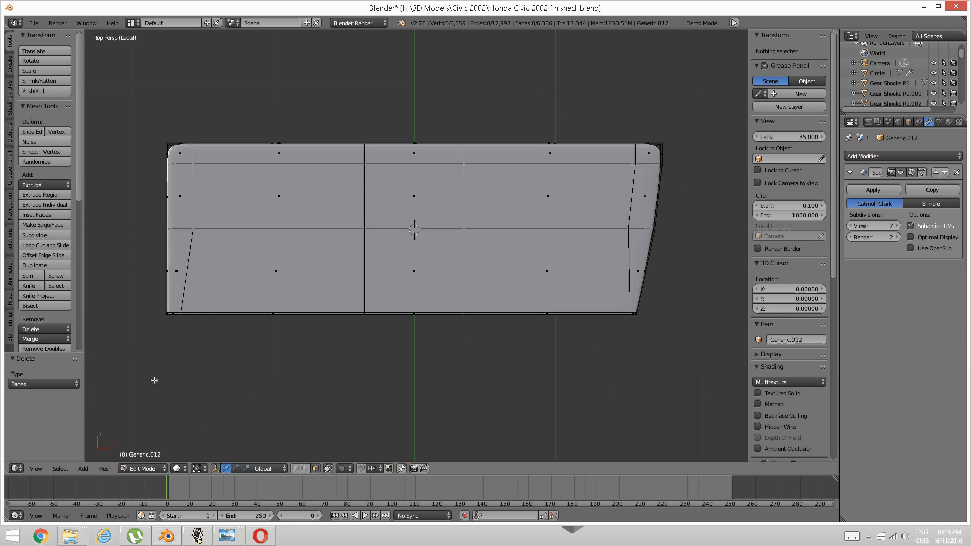
{"action": "mouse_move", "coordinate": [239, 540]}
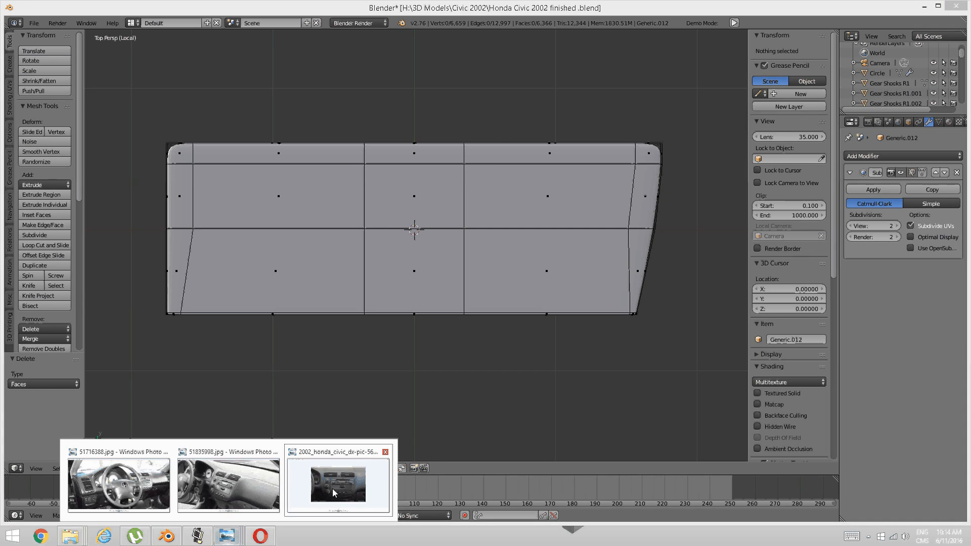
{"action": "left_click", "coordinate": [333, 488]}
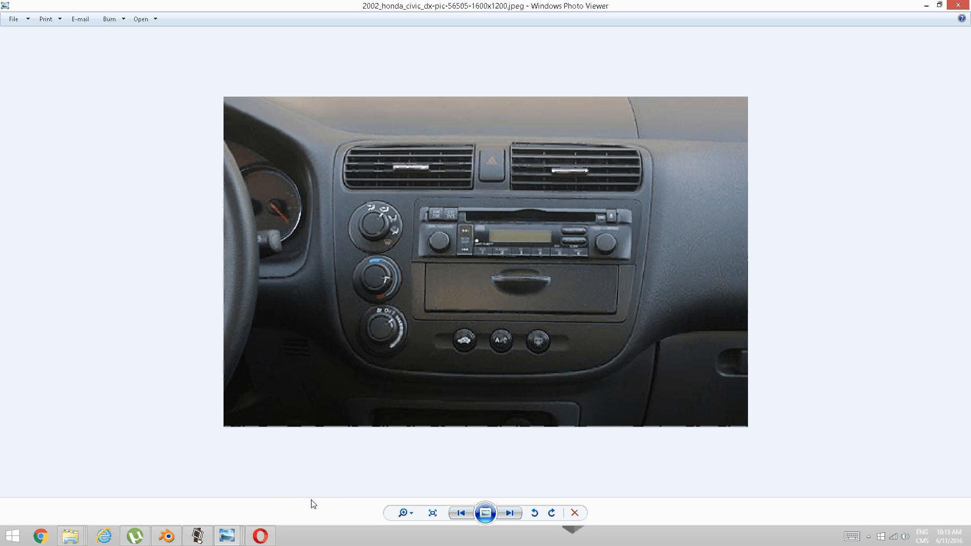
{"action": "left_click", "coordinate": [188, 538]}
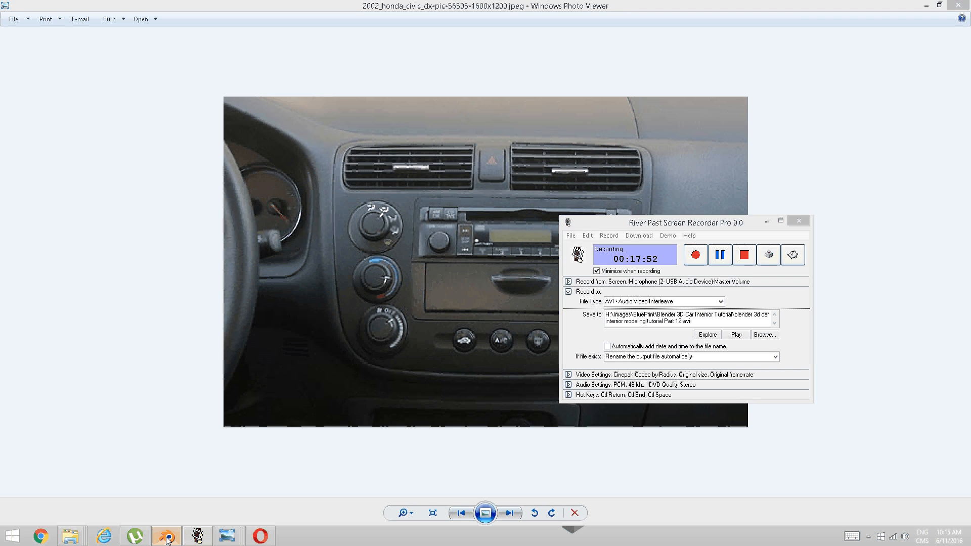
{"action": "left_click", "coordinate": [167, 536]}
{"action": "scroll", "coordinate": [336, 297], "scroll_direction": "up", "scroll_amount": 3}
{"action": "middle_click_drag", "start_coordinate": [336, 297], "coordinate": [373, 310], "text": "shift"}
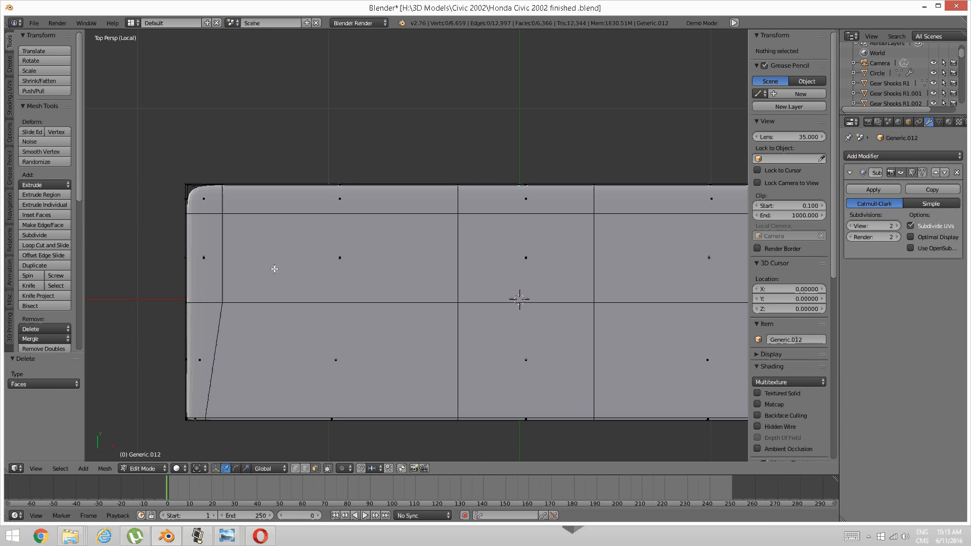
{"action": "key", "text": "ctrl+Tab"}
{"action": "left_click", "coordinate": [273, 269]}
{"action": "right_click", "coordinate": [196, 257]}
{"action": "right_click", "coordinate": [277, 254], "text": "shift"}
{"action": "middle_click_drag", "start_coordinate": [277, 254], "coordinate": [162, 251], "text": "shift"}
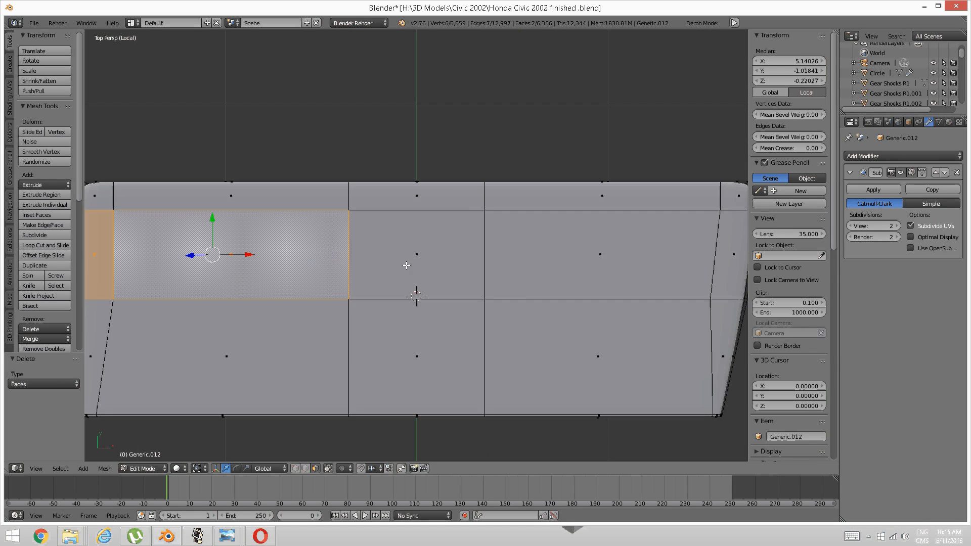
{"action": "right_click", "coordinate": [407, 264], "text": "shift"}
{"action": "right_click", "coordinate": [503, 264], "text": "shift"}
{"action": "right_click", "coordinate": [716, 238], "text": "shift"}
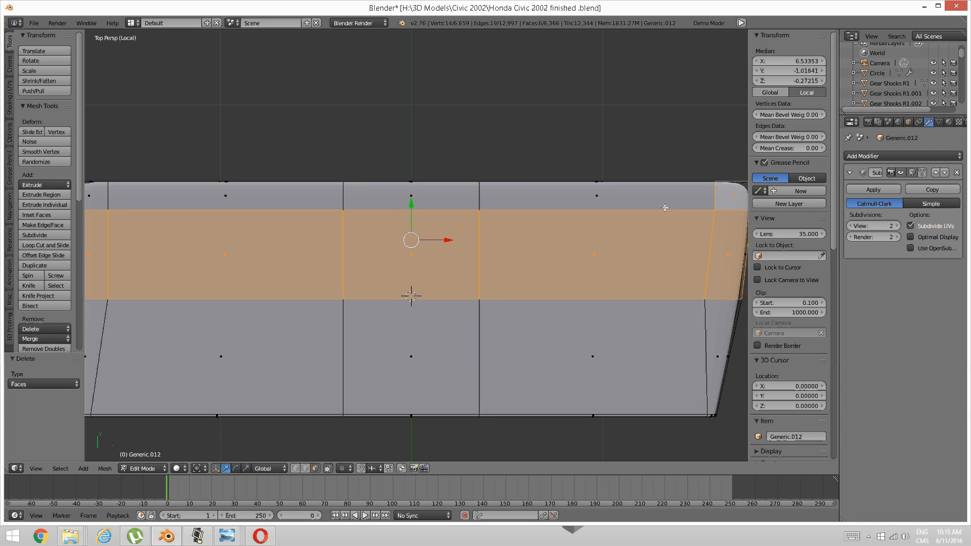
{"action": "key", "text": "a"}
- Select the four upper-row faces at the panel's straight end, up to its +Y edge, and duplicate them in place
{"action": "middle_click_drag", "start_coordinate": [368, 293], "coordinate": [534, 313], "text": "shift"}
{"action": "right_click", "coordinate": [400, 275]}
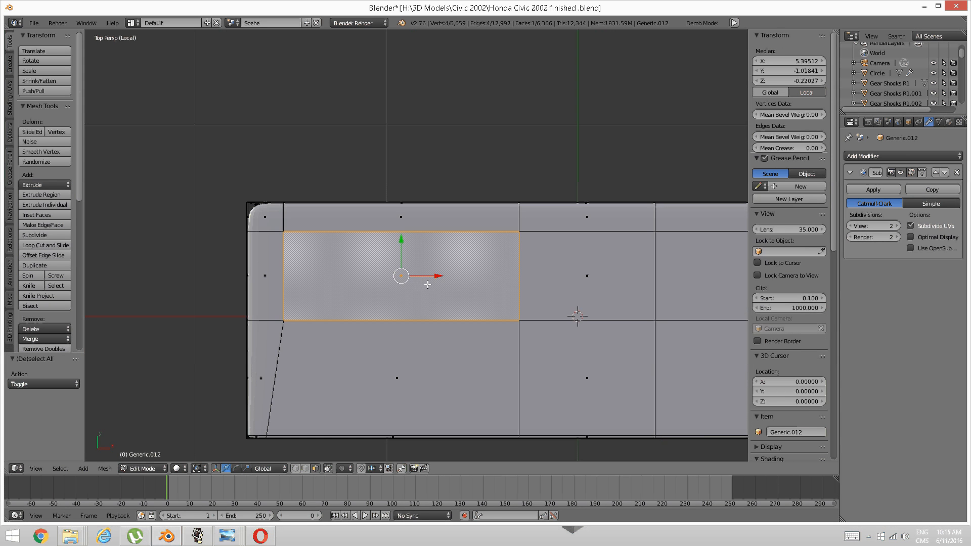
{"action": "right_click", "coordinate": [260, 256], "text": "shift"}
{"action": "right_click", "coordinate": [263, 225], "text": "shift"}
{"action": "right_click", "coordinate": [371, 219], "text": "shift"}
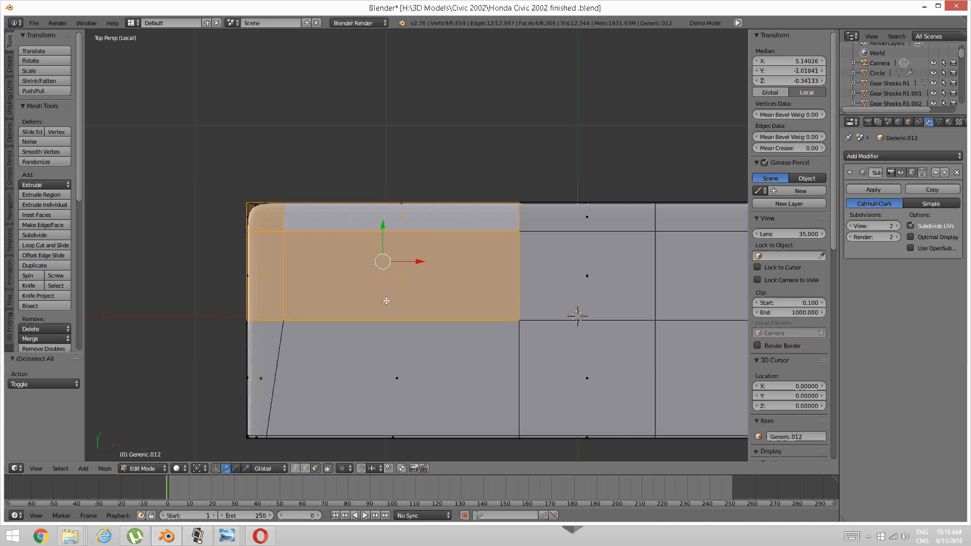
{"action": "scroll", "coordinate": [385, 299], "scroll_direction": "down", "scroll_amount": 1}
{"action": "middle_click_drag", "start_coordinate": [372, 445], "coordinate": [409, 392]}
{"action": "scroll", "coordinate": [391, 414], "scroll_direction": "down", "scroll_amount": 3}
{"action": "key", "text": "KP_7"}
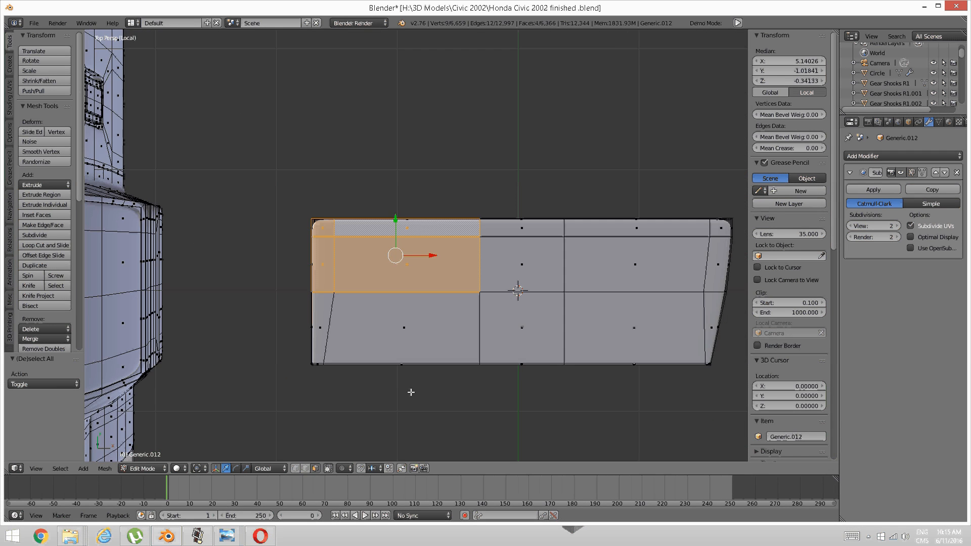
{"action": "key", "text": "shift+d"}
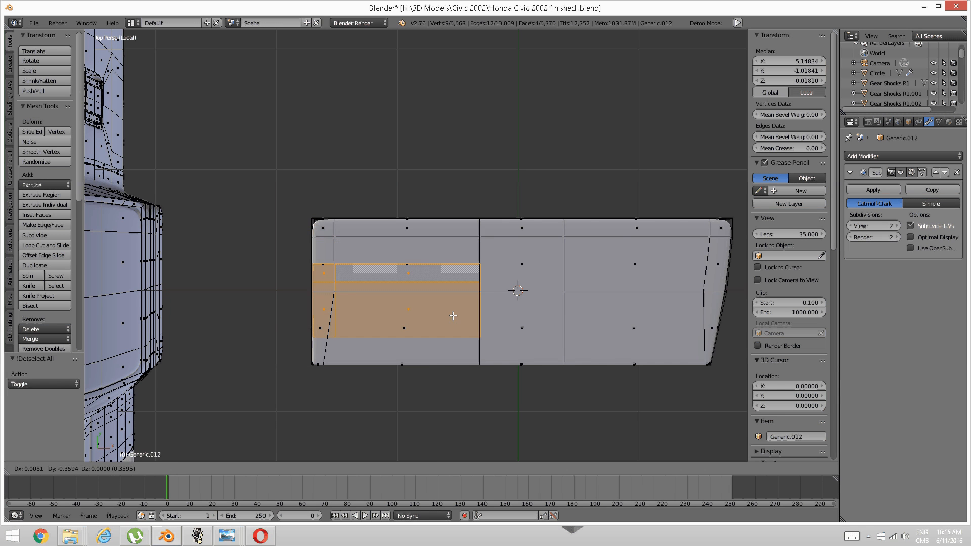
{"action": "right_click", "coordinate": [424, 335]}
- Move the duplicated faces -0.470 along the Y axis
{"action": "middle_click_drag", "start_coordinate": [424, 335], "coordinate": [375, 275]}
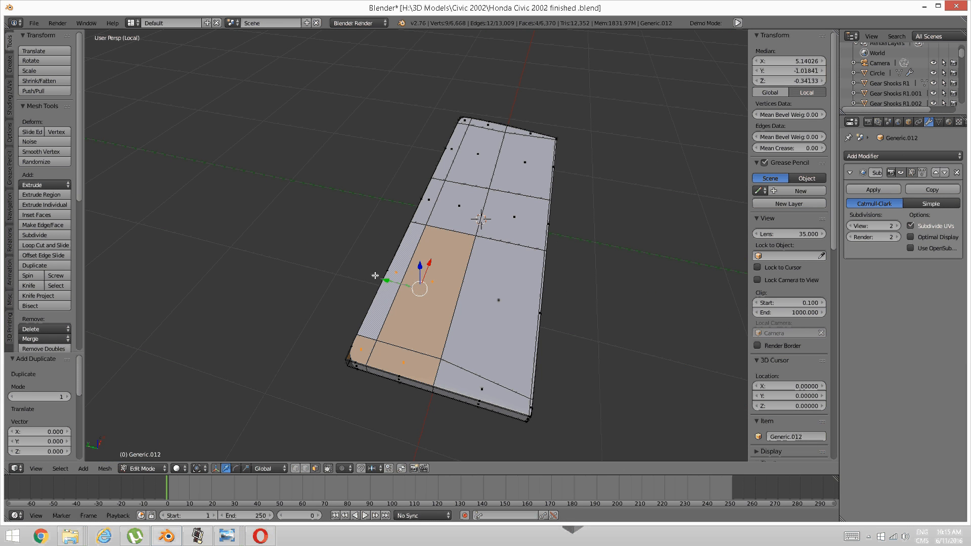
{"action": "left_click_drag", "start_coordinate": [392, 279], "coordinate": [452, 294]}
{"action": "middle_click_drag", "start_coordinate": [453, 294], "coordinate": [287, 481]}
- Check the centre console layout in the 2002_honda_civic_dx photo in Windows Photo Viewer, and return to Blender
{"action": "mouse_move", "coordinate": [227, 536]}
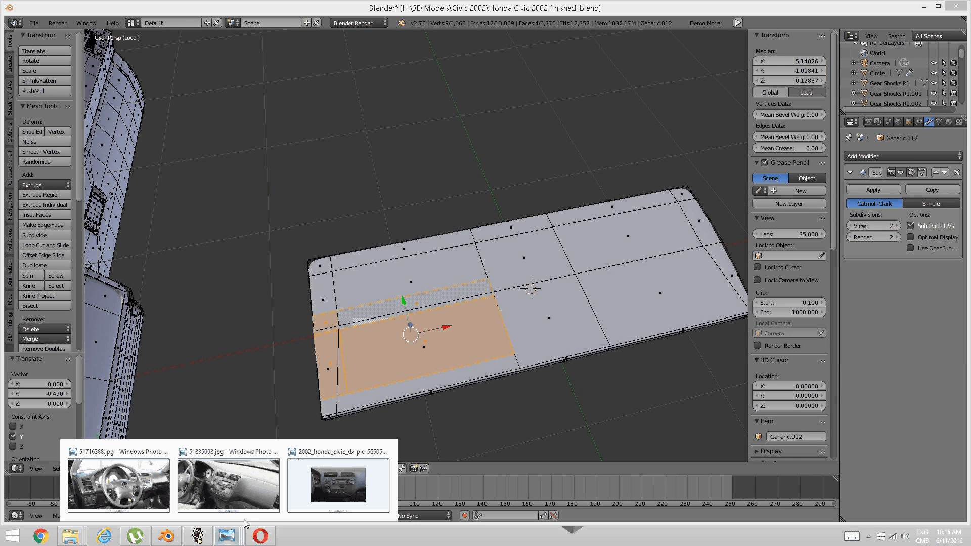
{"action": "left_click", "coordinate": [303, 490]}
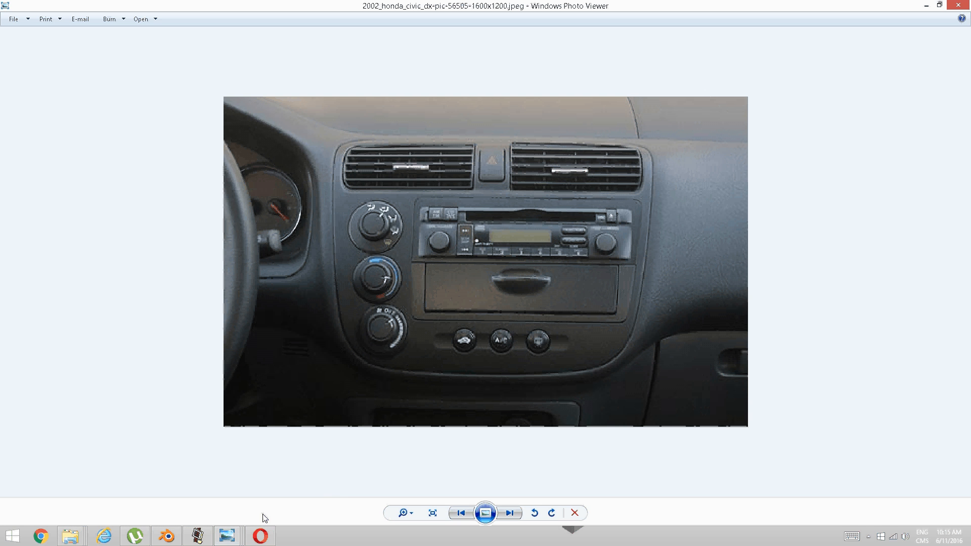
{"action": "left_click", "coordinate": [197, 536]}
{"action": "left_click", "coordinate": [166, 536]}
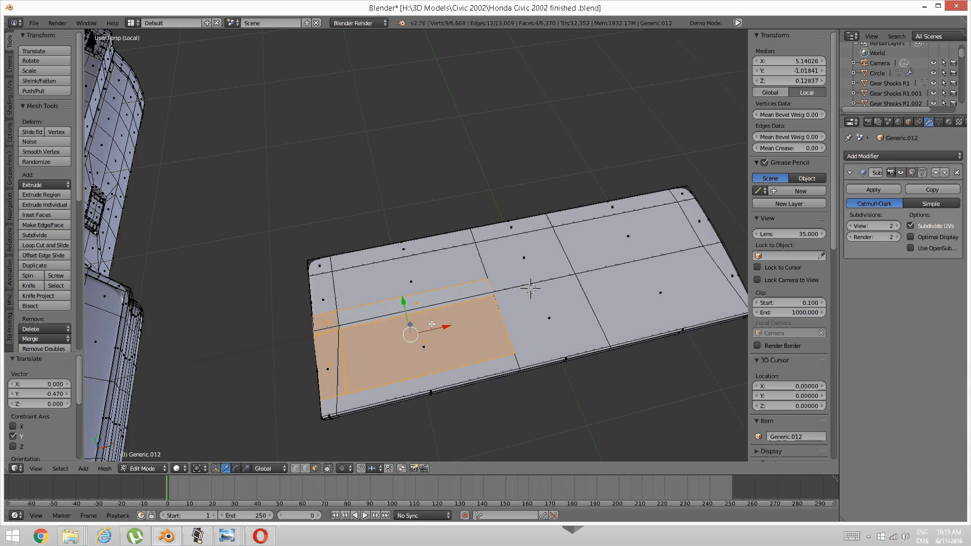
- Shift the duplicated faces another -0.049 along the Y axis, towards the panel's long -Y edge
{"action": "middle_click_drag", "start_coordinate": [339, 344], "coordinate": [457, 305]}
{"action": "key", "text": "g"}
{"action": "key", "text": "y"}
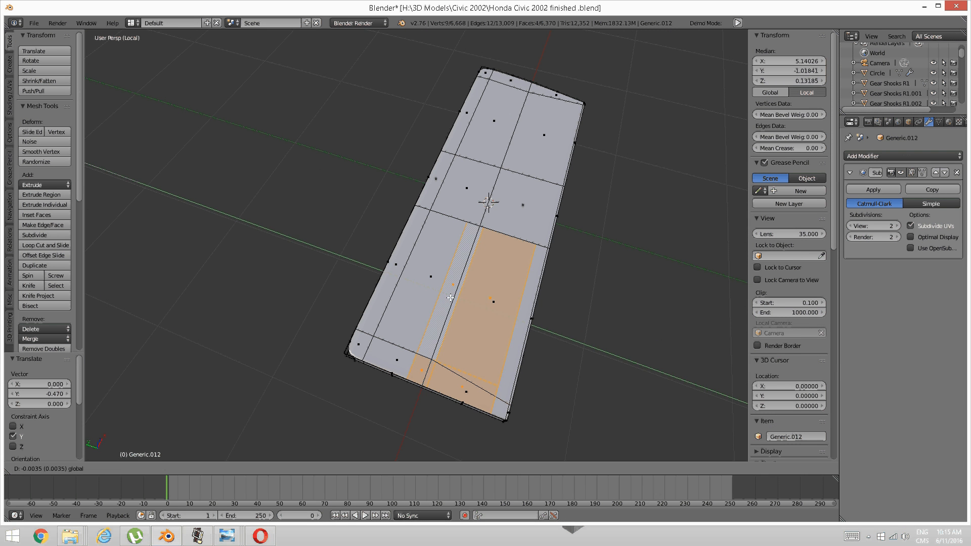
{"action": "left_click", "coordinate": [571, 250]}
{"action": "middle_click_drag", "start_coordinate": [572, 250], "coordinate": [503, 293]}
- Try scaling the duplicated faces to 0.709 along the X axis, and undo it
{"action": "left_click", "coordinate": [246, 469]}
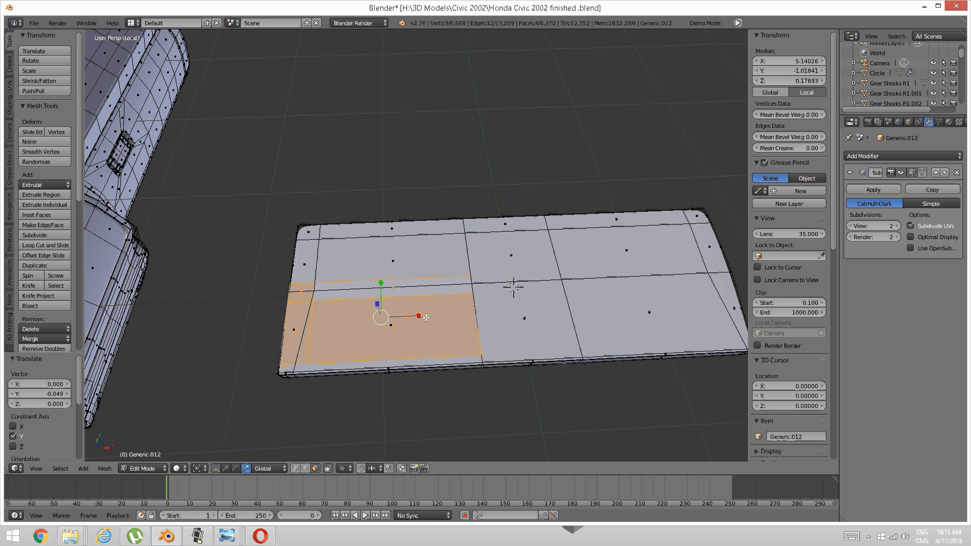
{"action": "left_click_drag", "start_coordinate": [418, 315], "coordinate": [408, 317]}
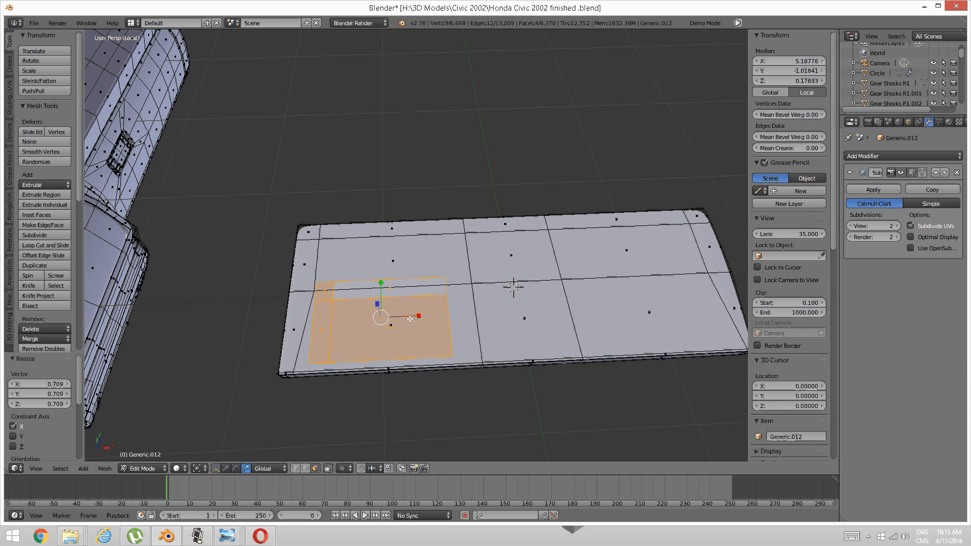
{"action": "key", "text": "ctrl+z"}
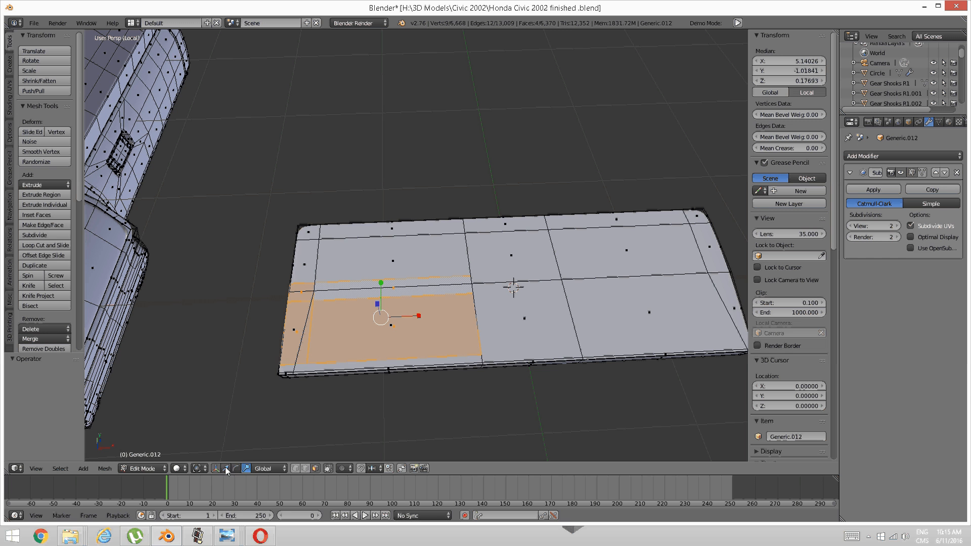
- Raise the duplicated faces about 0.04 along the Z axis so they sit just above the panel, and deselect them
{"action": "left_click", "coordinate": [336, 433]}
{"action": "middle_click_drag", "start_coordinate": [359, 391], "coordinate": [354, 364]}
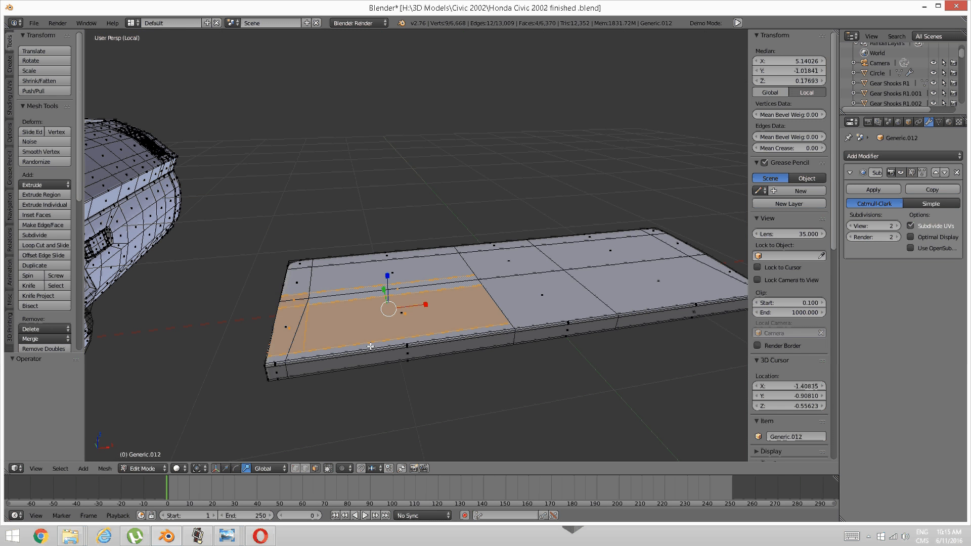
{"action": "left_click", "coordinate": [226, 468]}
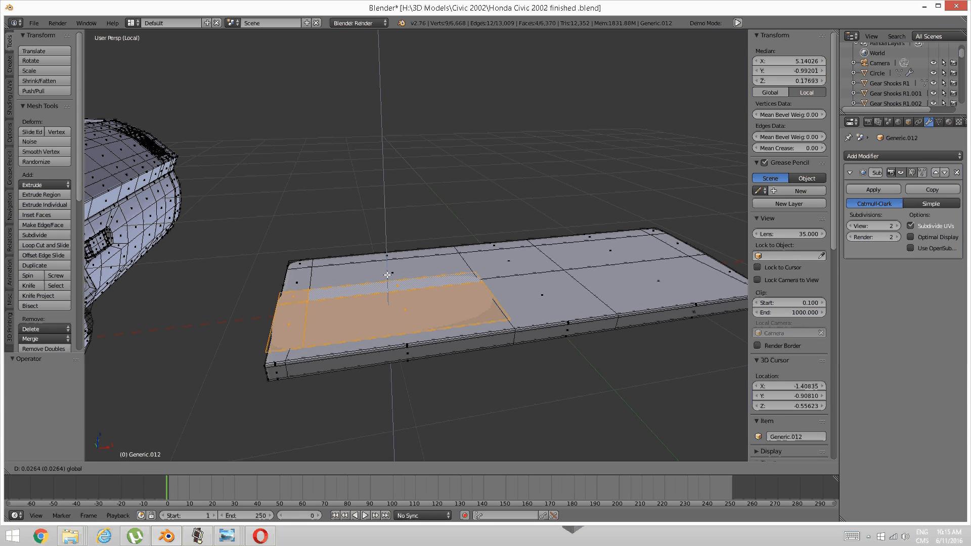
{"action": "key", "text": "a"}
{"action": "middle_click_drag", "start_coordinate": [364, 303], "coordinate": [322, 340]}
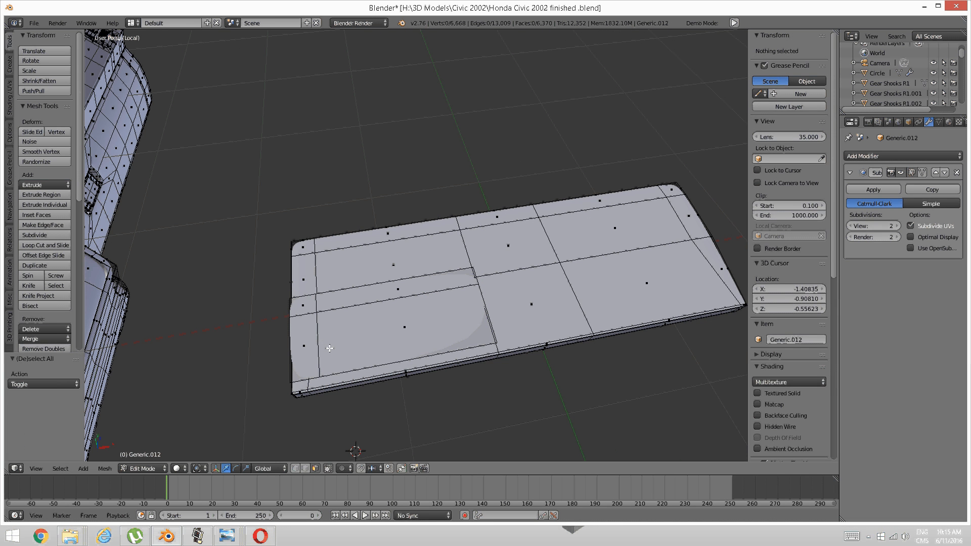
- Try a lengthwise loop cut near the -Y edge of the raised piece, and undo it
{"action": "key", "text": "ctrl+r"}
{"action": "left_click", "coordinate": [326, 354]}
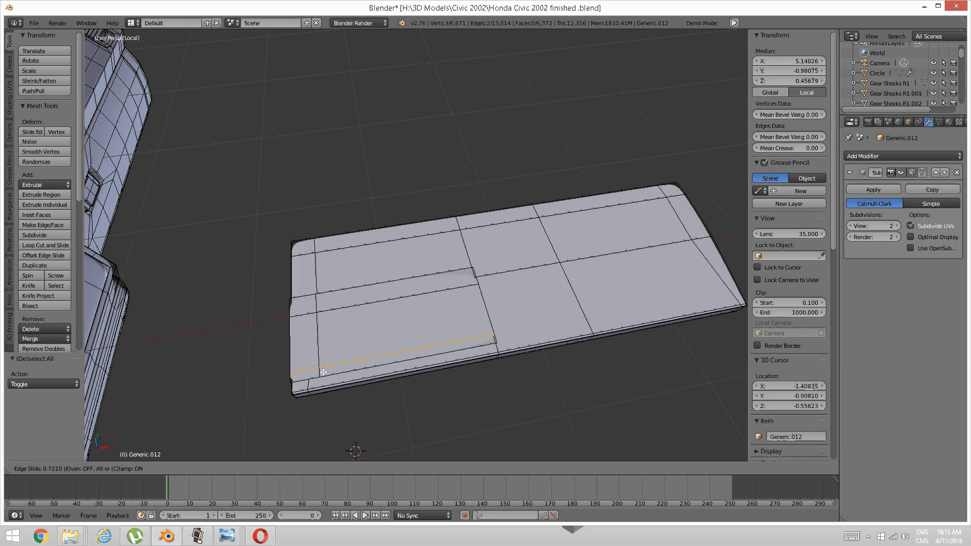
{"action": "left_click", "coordinate": [403, 347]}
{"action": "key", "text": "a"}
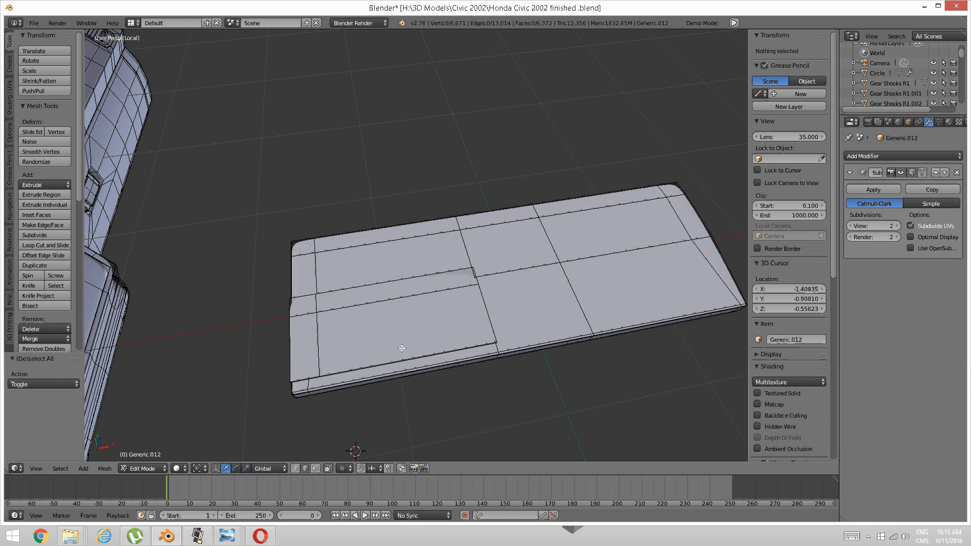
{"action": "middle_click_drag", "start_coordinate": [403, 347], "coordinate": [399, 361]}
{"action": "key", "text": "ctrl+z"}
{"action": "key", "text": "ctrl+z"}
- Add a lengthwise loop cut to the raised piece and slide it close to the -Y edge
{"action": "scroll", "coordinate": [391, 318], "scroll_direction": "up", "scroll_amount": 3}
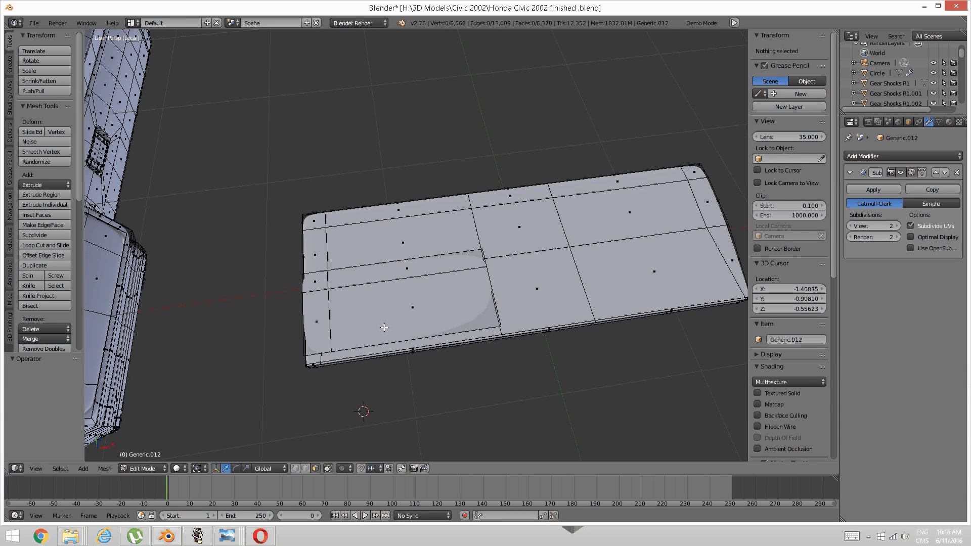
{"action": "middle_click_drag", "start_coordinate": [391, 317], "coordinate": [374, 329]}
{"action": "key", "text": "ctrl+r"}
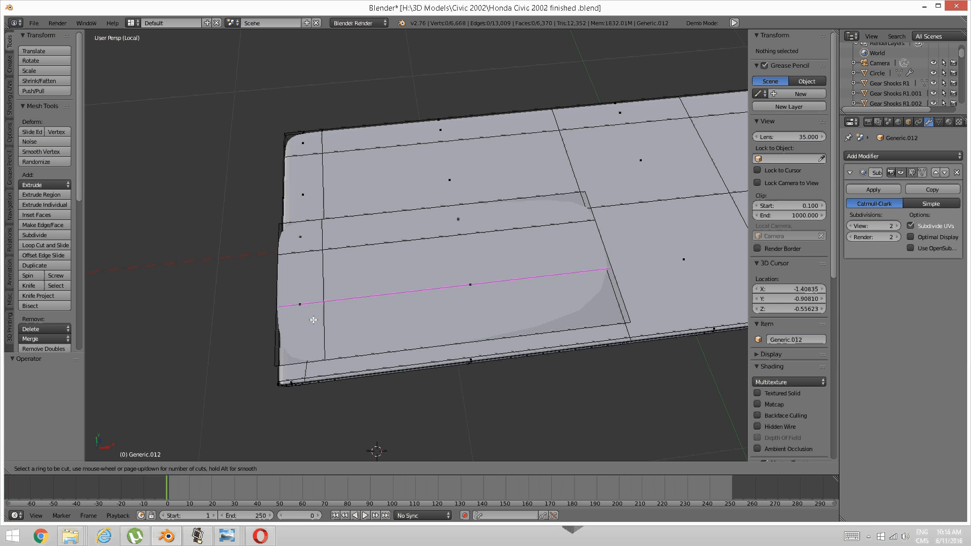
{"action": "left_click", "coordinate": [313, 323]}
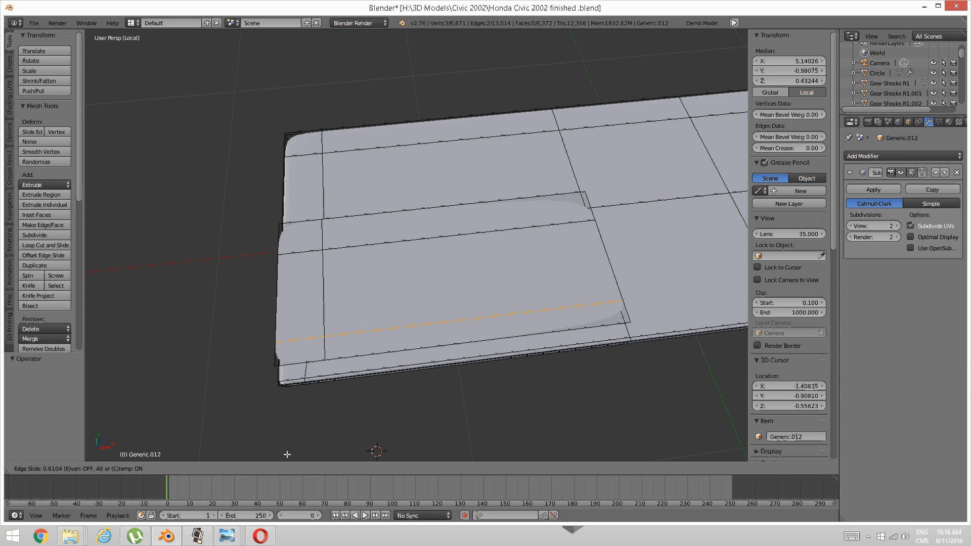
{"action": "left_click", "coordinate": [256, 195]}
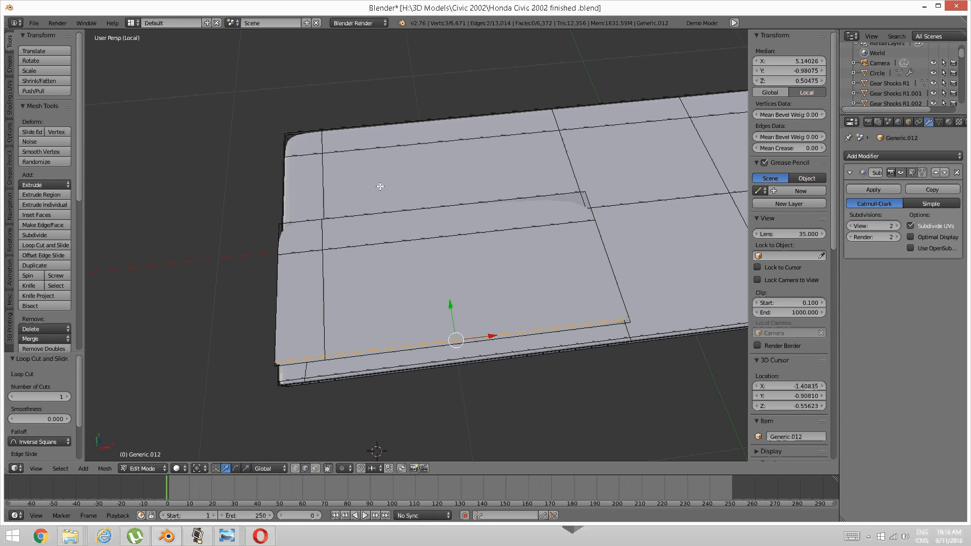
{"action": "key", "text": "a"}
- Add a crosswise loop cut to the raised piece and slide it close to the inner end, facing the panel's middle
{"action": "middle_click_drag", "start_coordinate": [392, 184], "coordinate": [411, 256]}
{"action": "key", "text": "ctrl+r"}
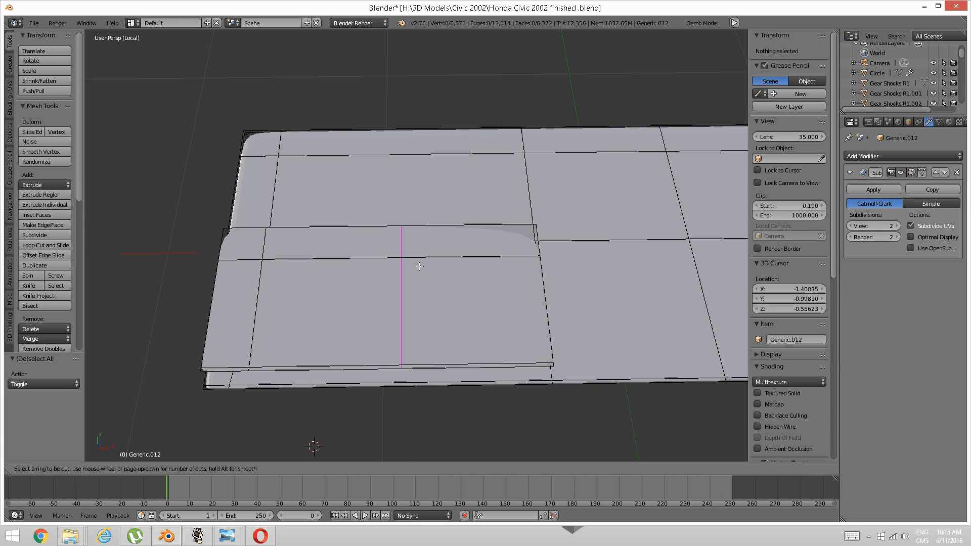
{"action": "left_click", "coordinate": [418, 266]}
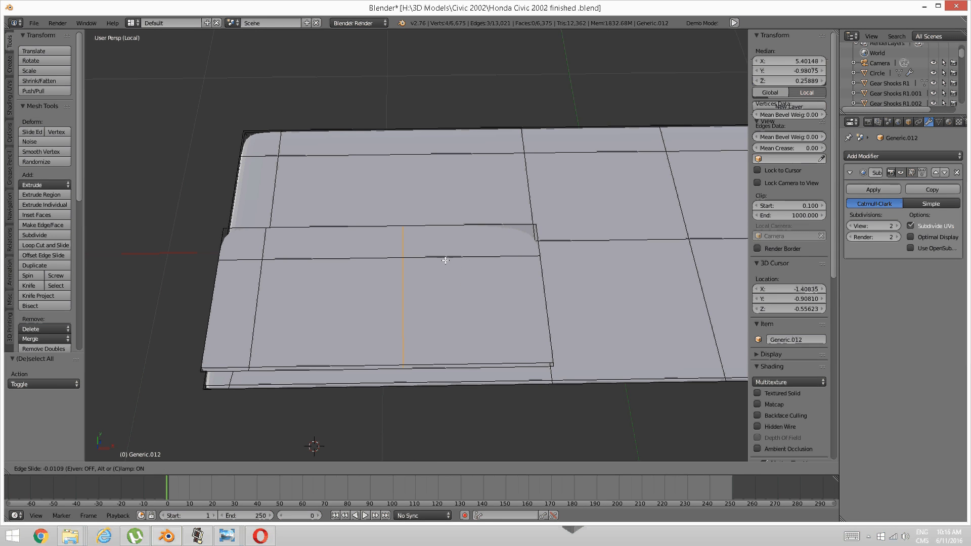
{"action": "left_click", "coordinate": [552, 258]}
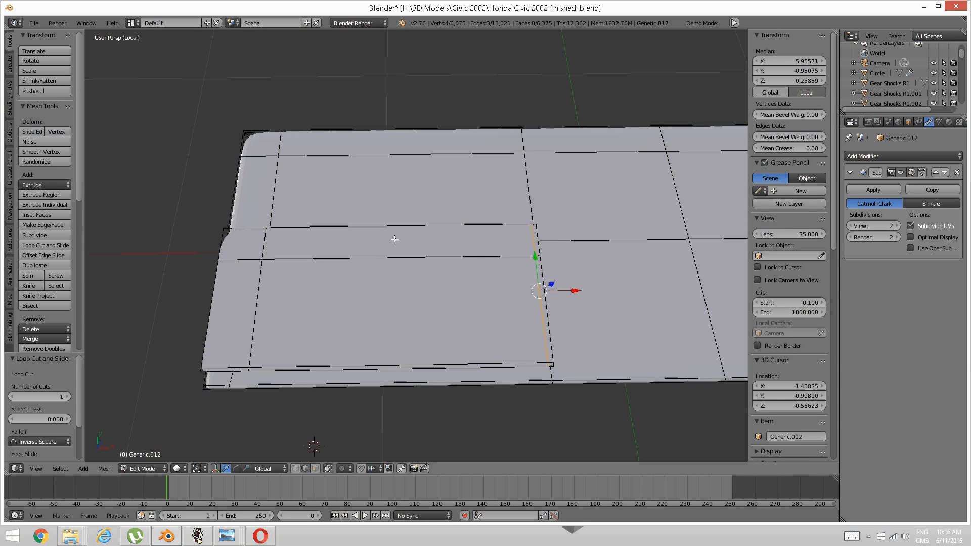
{"action": "key", "text": "a"}
- In face select mode, select two narrow faces along the raised piece's inner end and show them in top orthographic view
{"action": "mouse_move", "coordinate": [368, 232]}
{"action": "middle_mouse_down"}
{"action": "mouse_move", "coordinate": [335, 244]}
{"action": "mouse_move", "coordinate": [340, 275]}
{"action": "mouse_move", "coordinate": [353, 236]}
{"action": "mouse_move", "coordinate": [386, 236]}
{"action": "mouse_move", "coordinate": [366, 236]}
{"action": "middle_mouse_up"}
{"action": "key", "text": "ctrl+Tab"}
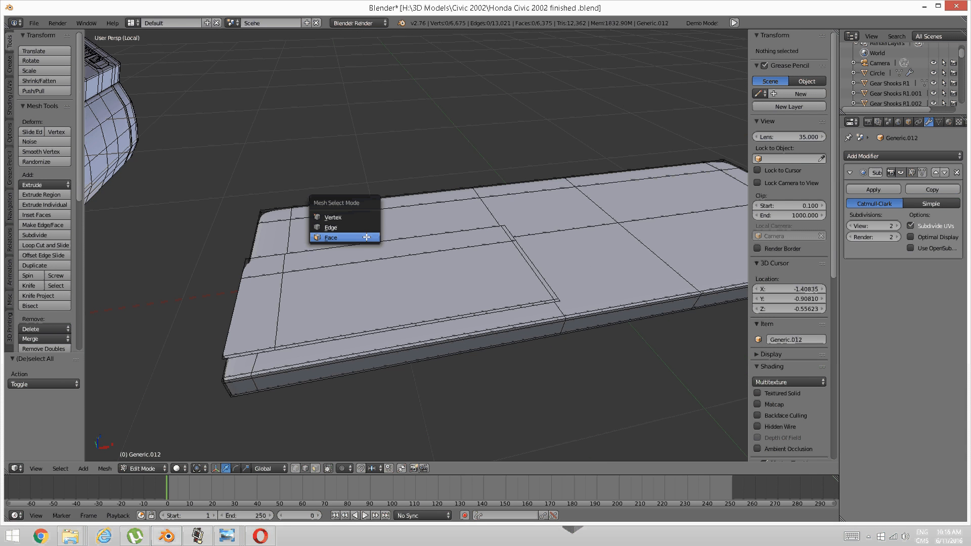
{"action": "left_click", "coordinate": [351, 244]}
{"action": "right_click", "coordinate": [510, 235]}
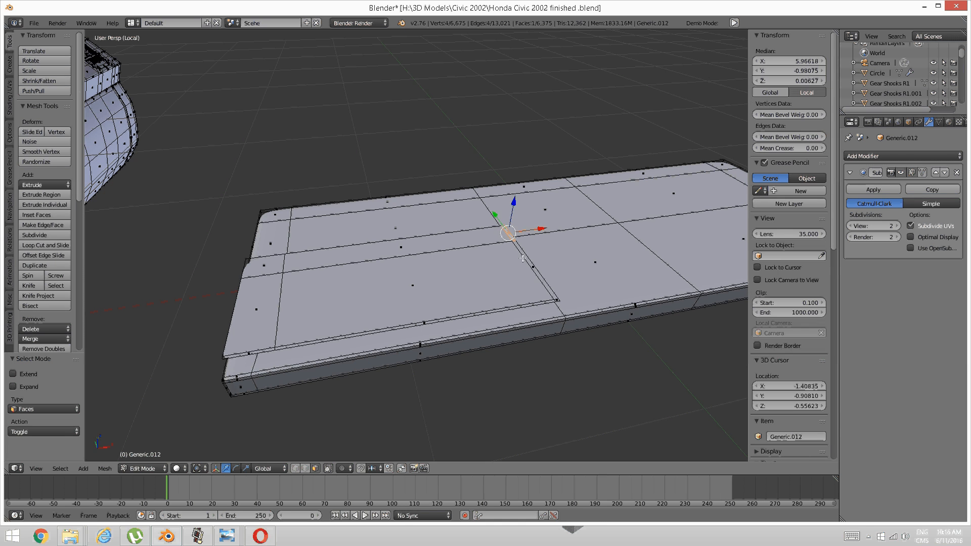
{"action": "right_click", "coordinate": [528, 261], "text": "shift"}
{"action": "key", "text": "KP_7"}
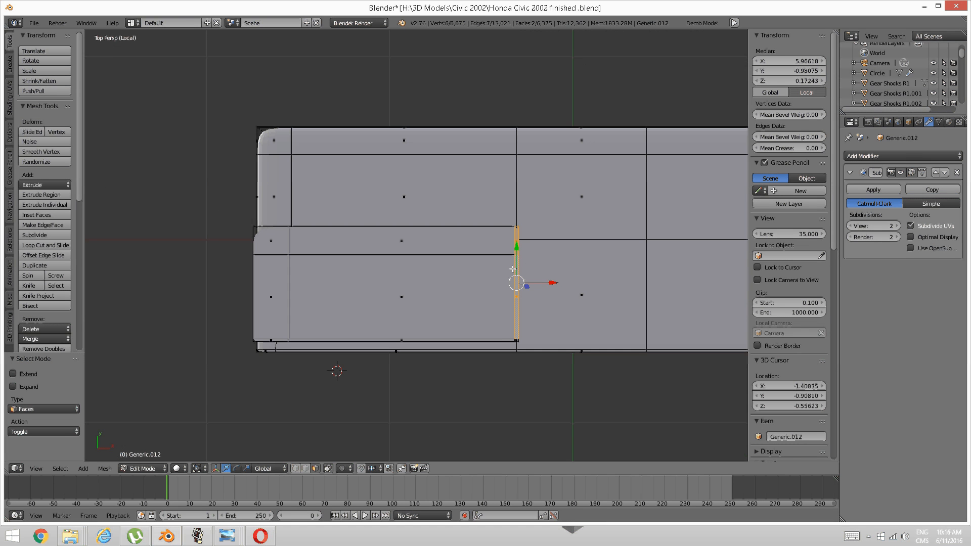
{"action": "key", "text": "KP_5"}
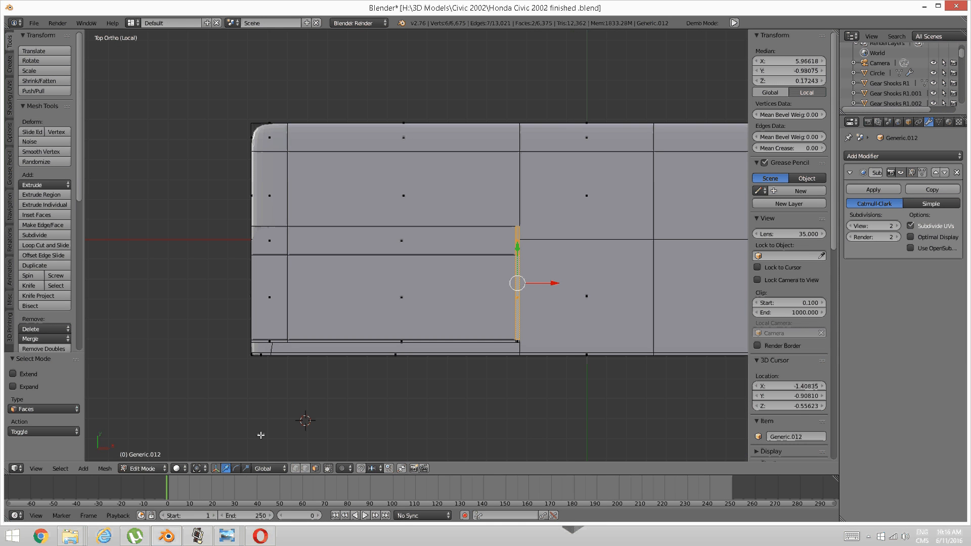
- Compare the raised piece with the console controls in the dashboard photo in Windows Photo Viewer, and return to Blender
{"action": "mouse_move", "coordinate": [227, 536]}
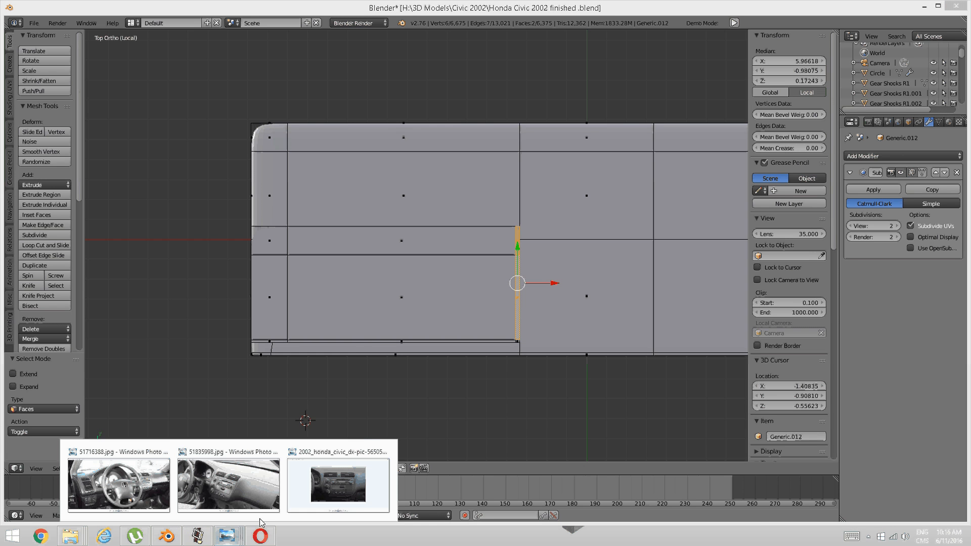
{"action": "left_click", "coordinate": [339, 485]}
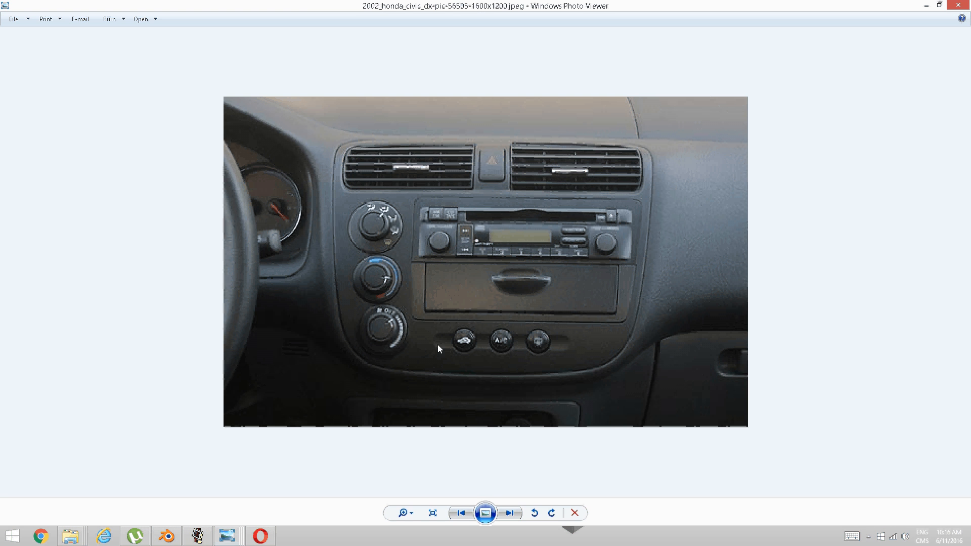
{"action": "left_click", "coordinate": [198, 536]}
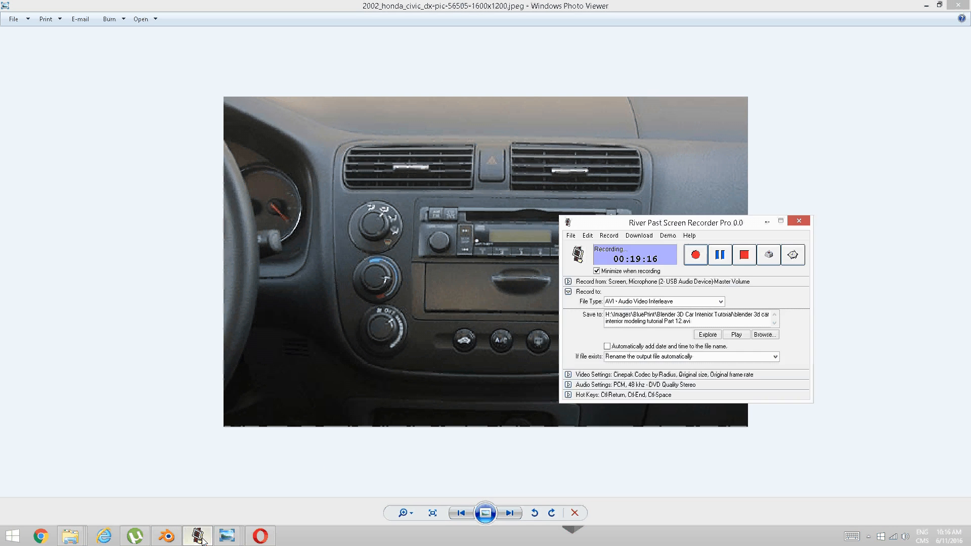
{"action": "left_click", "coordinate": [178, 536]}
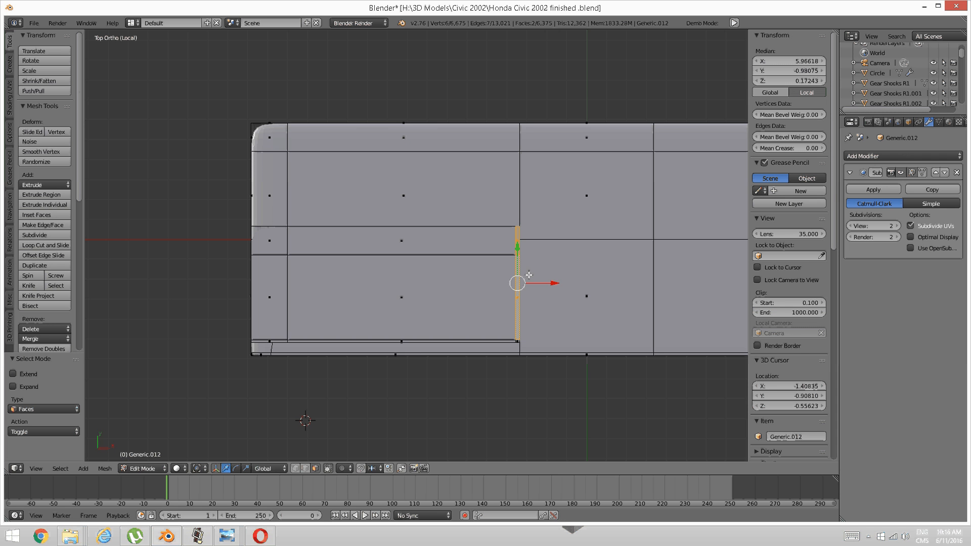
- Move all three narrow inner-end faces along X to shorten the raised piece to about half its length, and select its large middle face
{"action": "left_click_drag", "start_coordinate": [552, 283], "coordinate": [459, 290]}
{"action": "key", "text": "ctrl+z"}
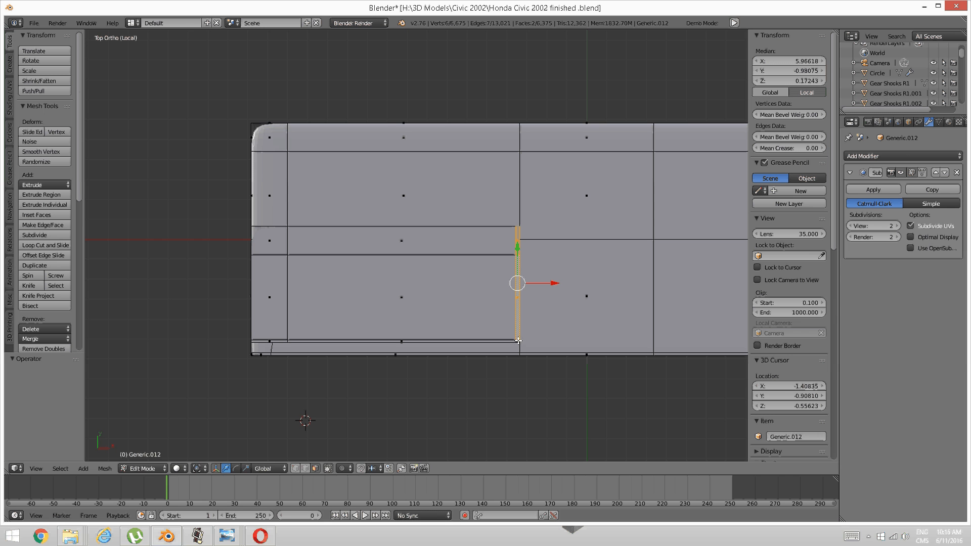
{"action": "key", "text": "e"}
{"action": "key", "text": "x"}
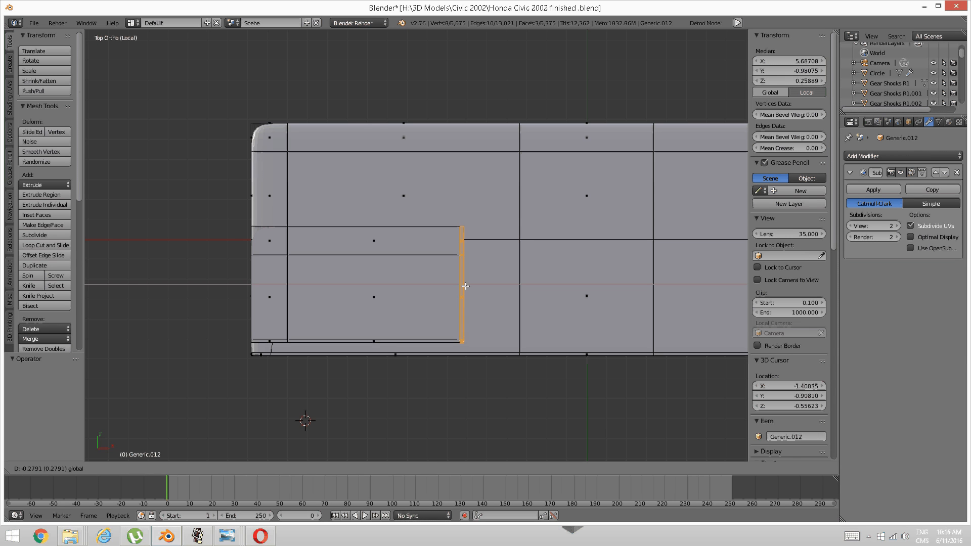
{"action": "left_click", "coordinate": [434, 287]}
{"action": "key", "text": "a"}
{"action": "right_click", "coordinate": [334, 285]}
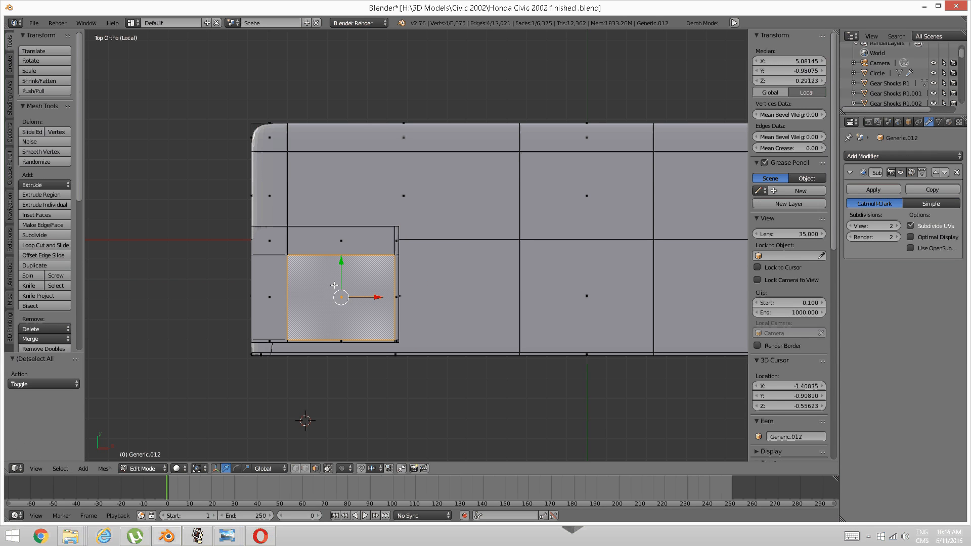
- Select all linked faces of the raised piece and move it about 0.244 along X, inward from the panel's end
{"action": "key", "text": "ctrl+l"}
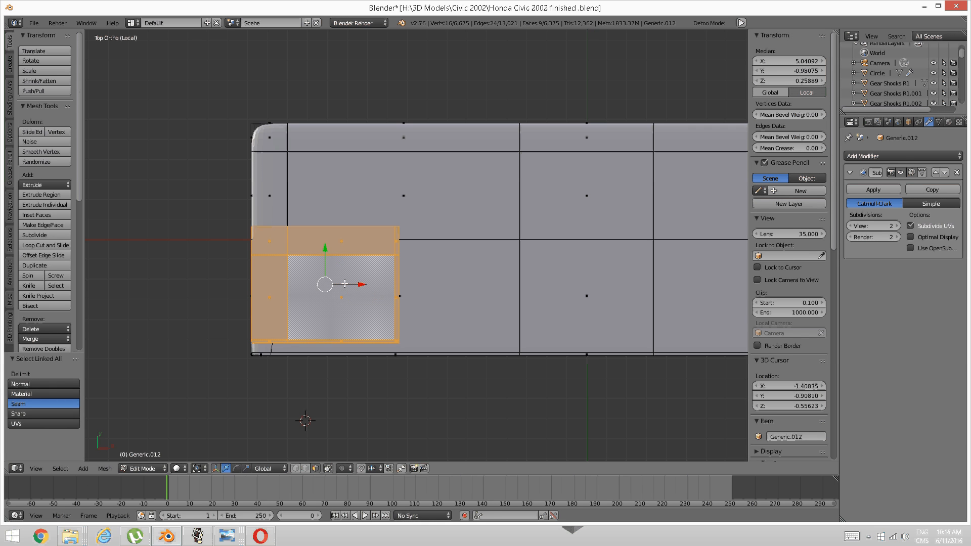
{"action": "left_click_drag", "start_coordinate": [356, 285], "coordinate": [406, 274]}
{"action": "scroll", "coordinate": [341, 317], "scroll_direction": "down", "scroll_amount": 2}
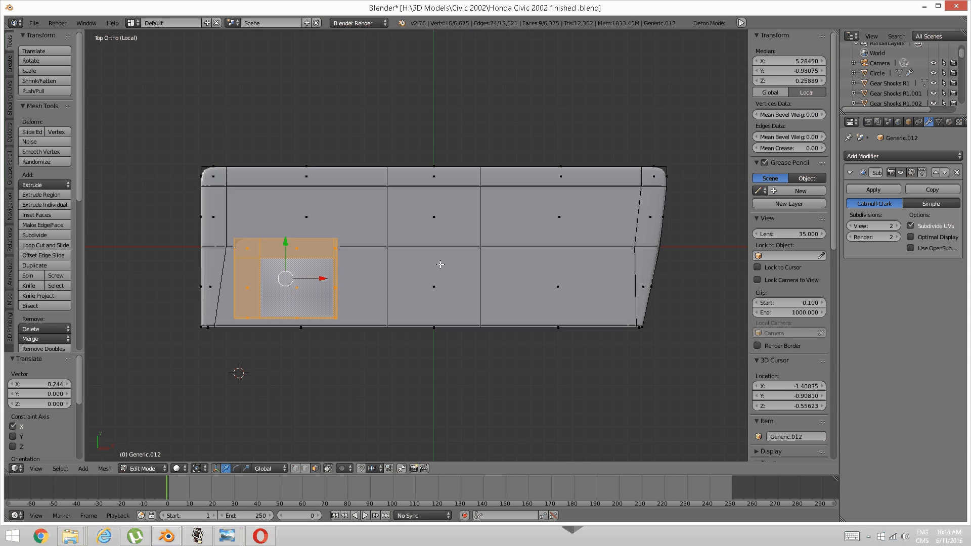
- Duplicate the raised piece, mirror the copy along X, recalculate its normals, and move it 2.148 along X to the panel's opposite end
{"action": "key", "text": "shift+d"}
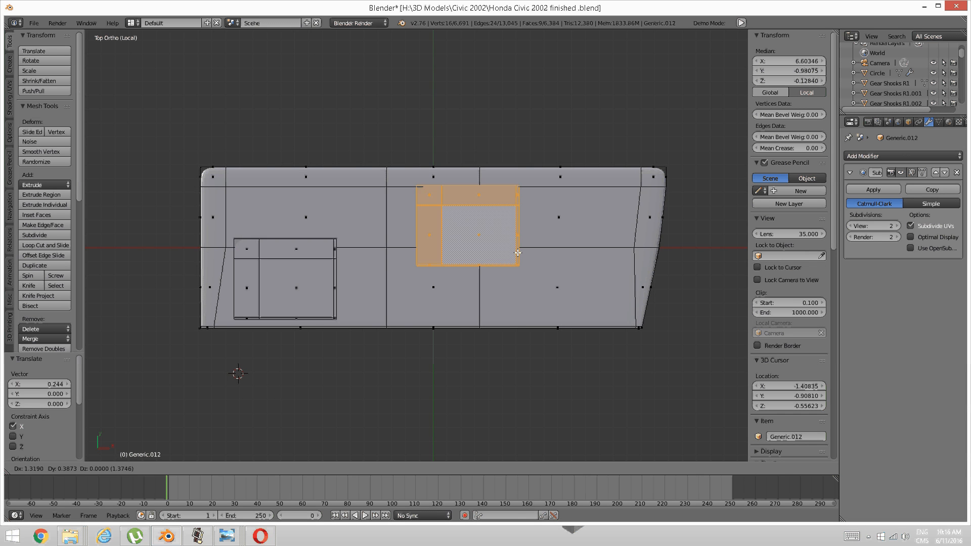
{"action": "right_click", "coordinate": [400, 267]}
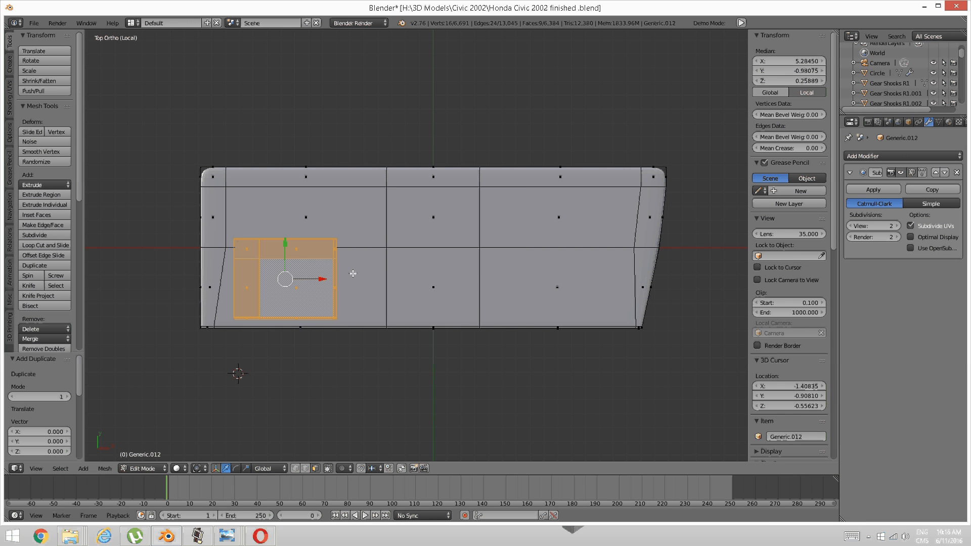
{"action": "key", "text": "ctrl+m"}
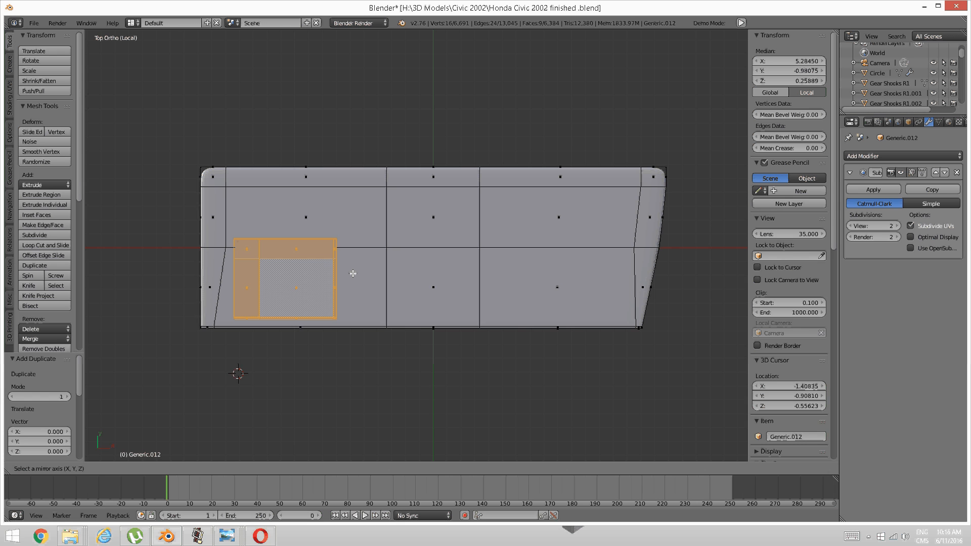
{"action": "key", "text": "x"}
{"action": "key", "text": "Return"}
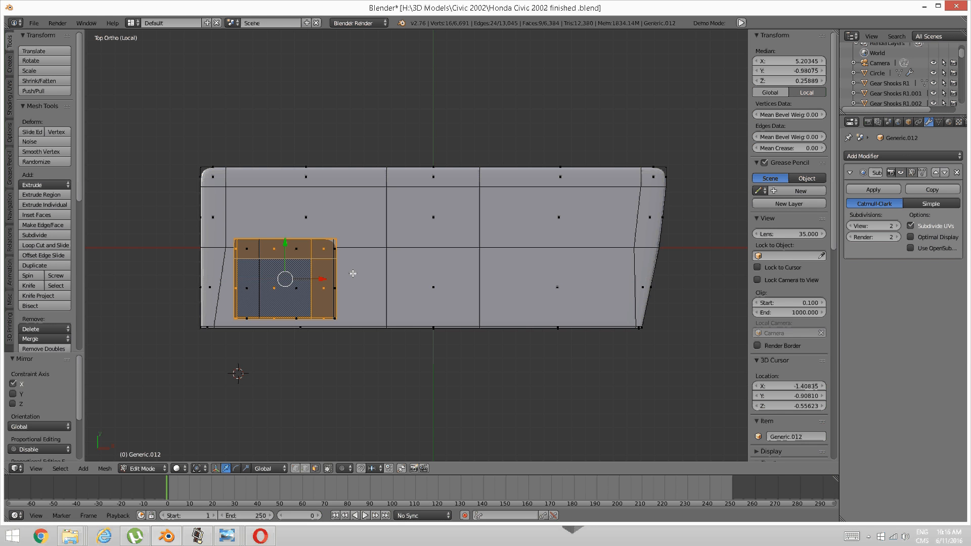
{"action": "key", "text": "ctrl+n"}
{"action": "left_click_drag", "start_coordinate": [331, 281], "coordinate": [617, 270]}
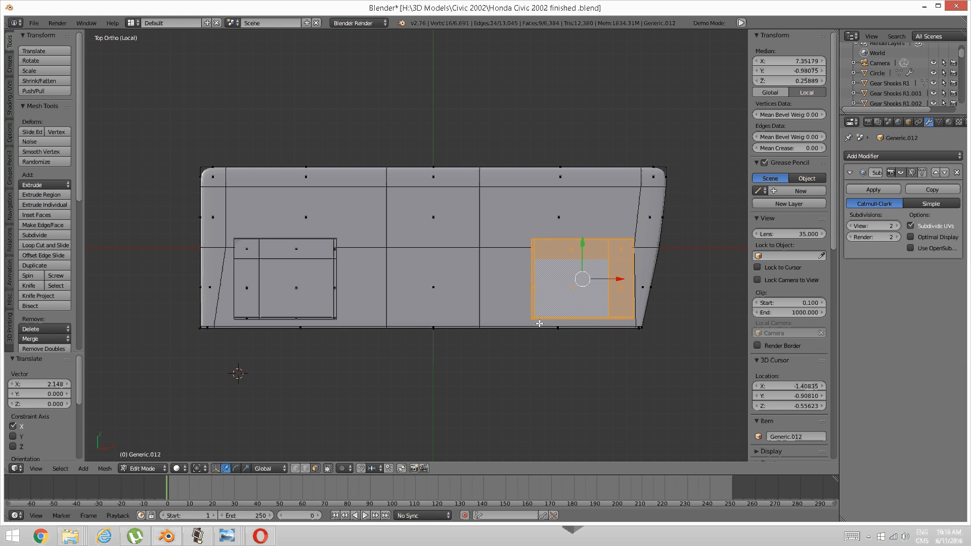
- Compare the two raised pieces with the console in the dashboard photo in Windows Photo Viewer, and return to Blender
{"action": "middle_click_drag", "start_coordinate": [540, 323], "coordinate": [250, 466]}
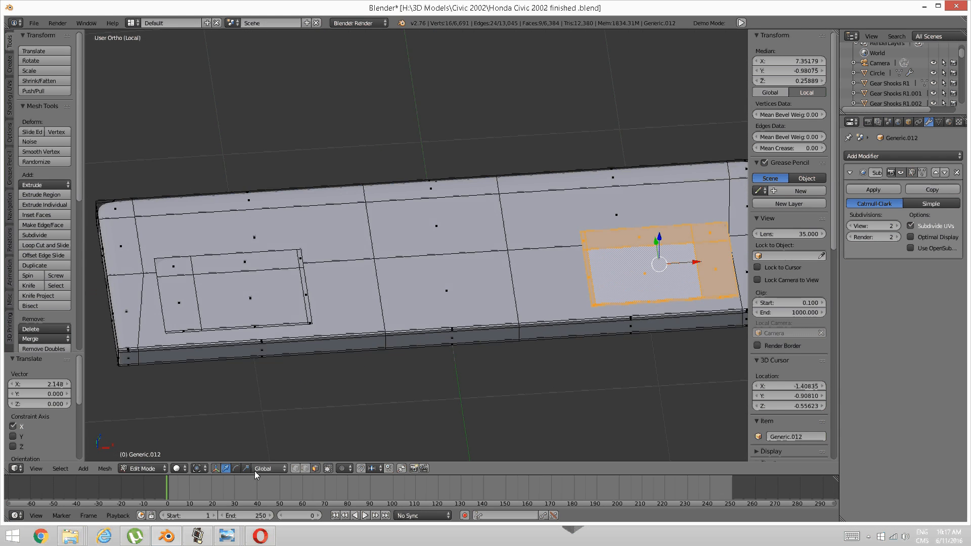
{"action": "mouse_move", "coordinate": [227, 535]}
{"action": "left_click", "coordinate": [326, 491]}
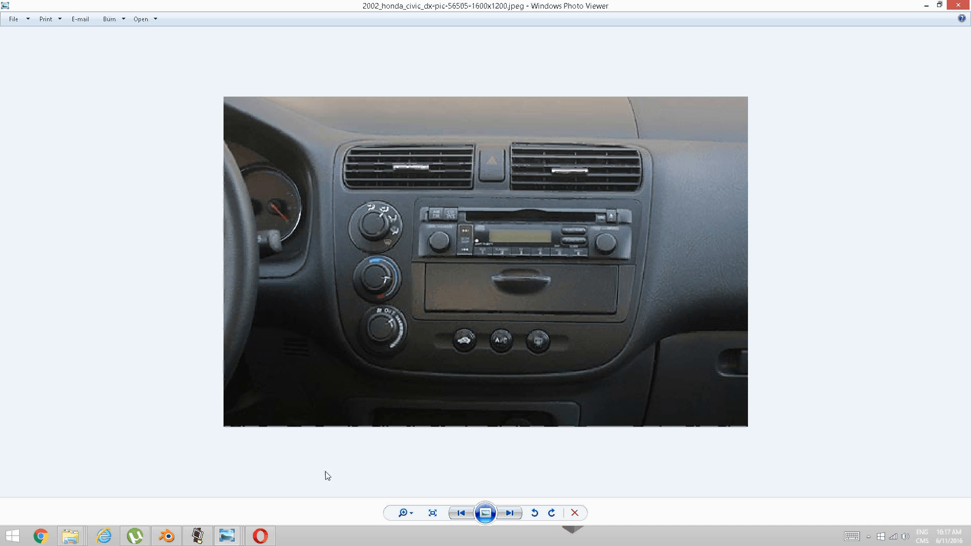
{"action": "left_click", "coordinate": [186, 536]}
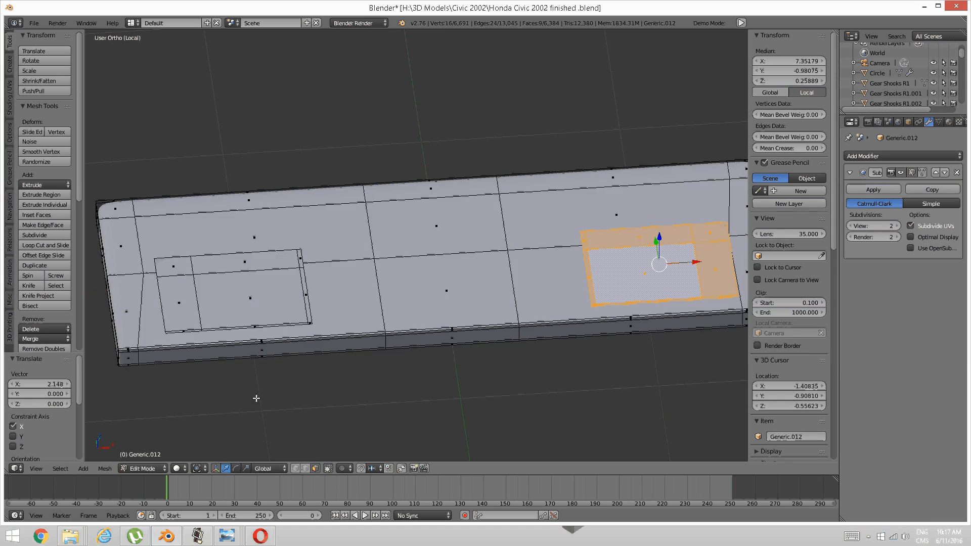
- Select faces on both raised pieces and extend the selection to all their linked faces
{"action": "middle_click_drag", "start_coordinate": [354, 283], "coordinate": [322, 324]}
{"action": "key", "text": "a"}
{"action": "right_click", "coordinate": [323, 324]}
{"action": "scroll", "coordinate": [323, 323], "scroll_direction": "up", "scroll_amount": 3}
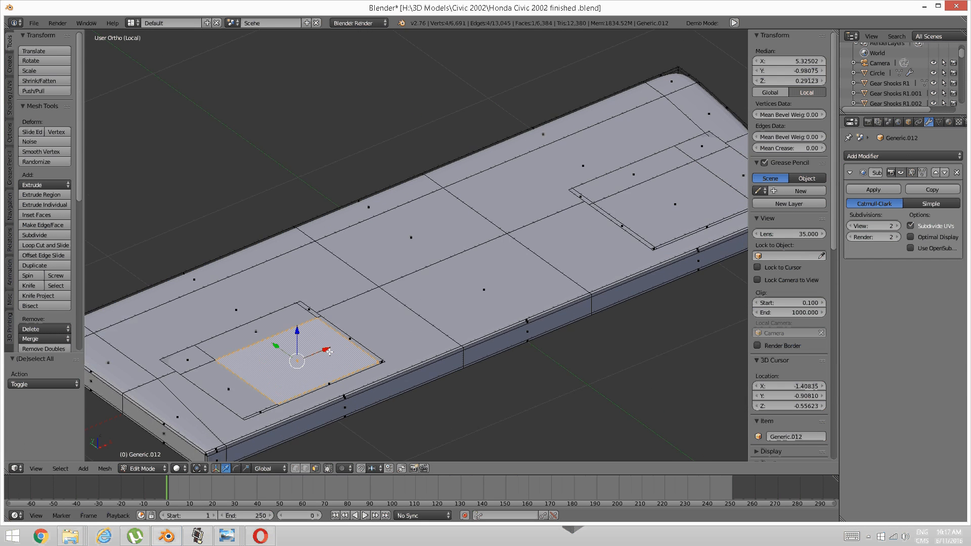
{"action": "right_click", "coordinate": [367, 366], "text": "shift"}
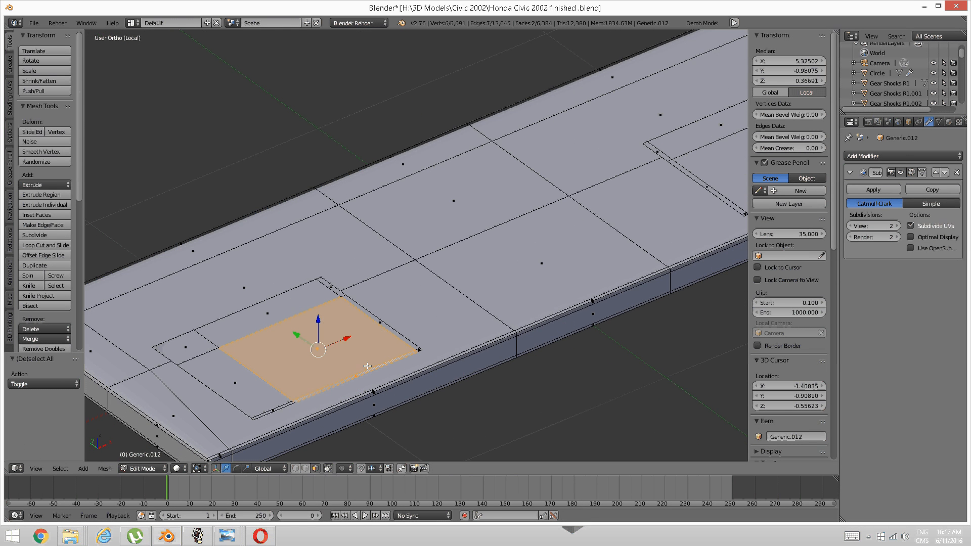
{"action": "right_click", "coordinate": [386, 332], "text": "shift"}
{"action": "scroll", "coordinate": [386, 331], "scroll_direction": "down", "scroll_amount": 3}
{"action": "middle_click_drag", "start_coordinate": [385, 331], "coordinate": [371, 311]}
{"action": "scroll", "coordinate": [468, 277], "scroll_direction": "up", "scroll_amount": 5}
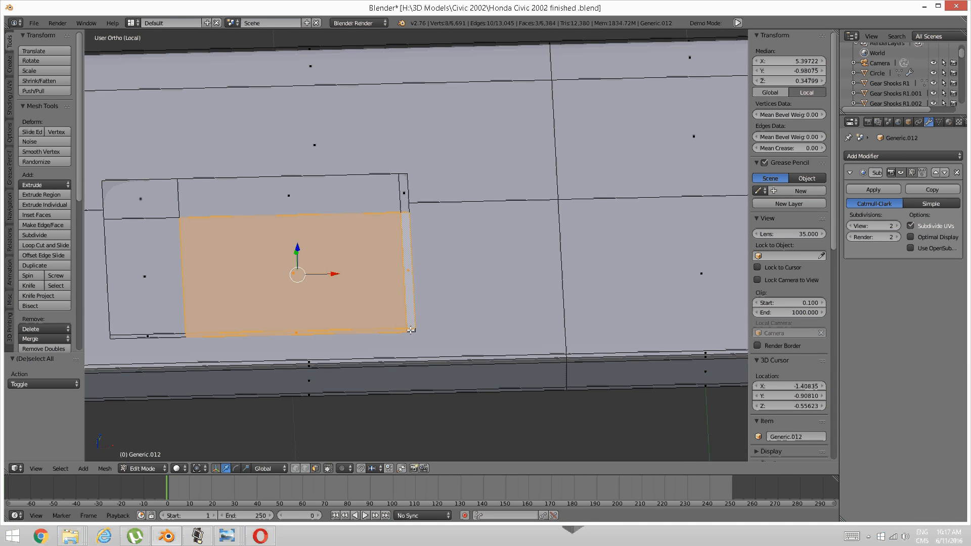
{"action": "right_click", "coordinate": [420, 320], "text": "shift"}
{"action": "scroll", "coordinate": [494, 284], "scroll_direction": "down", "scroll_amount": 4}
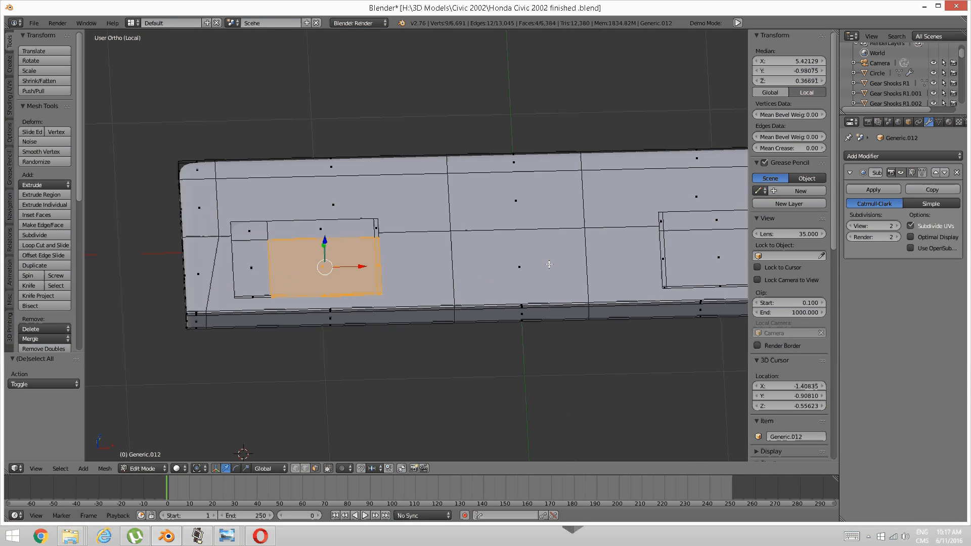
{"action": "right_click", "coordinate": [607, 277], "text": "shift"}
{"action": "key", "text": "ctrl+l"}
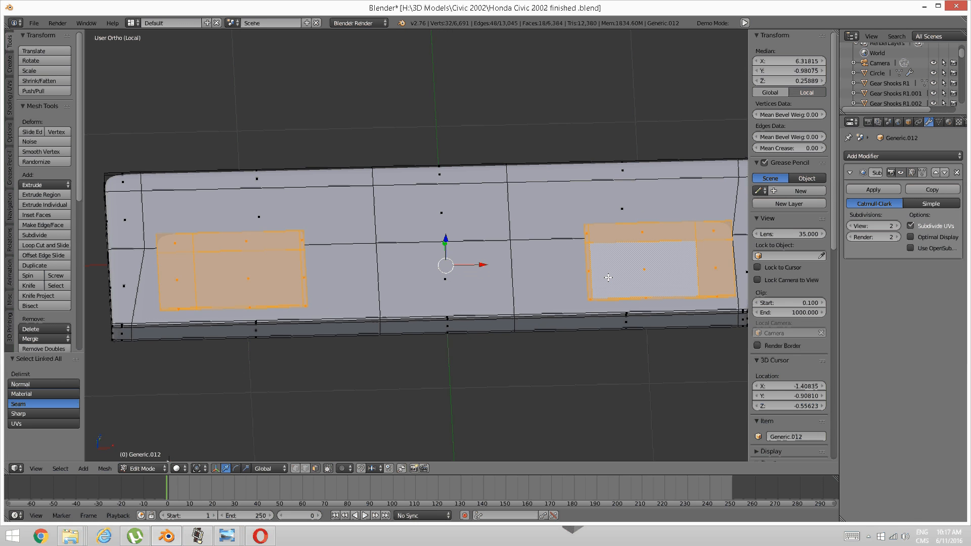
- Raise both flat pieces 0.025 along Z and extrude them down by 0.078 to give them thickness
{"action": "middle_click_drag", "start_coordinate": [608, 277], "coordinate": [395, 292]}
{"action": "mouse_move", "coordinate": [392, 302]}
{"action": "middle_mouse_down"}
{"action": "mouse_move", "coordinate": [383, 293]}
{"action": "mouse_move", "coordinate": [384, 303]}
{"action": "middle_mouse_up"}
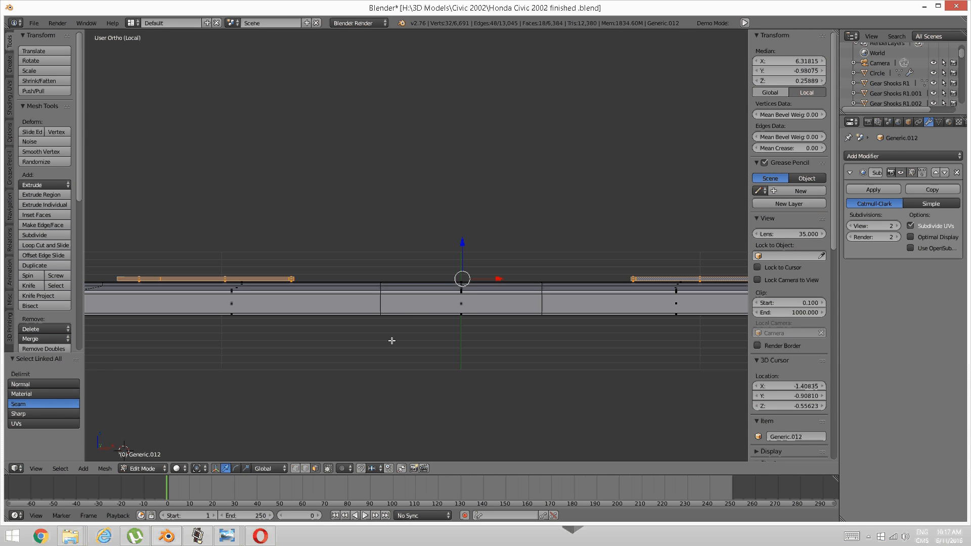
{"action": "middle_click_drag", "start_coordinate": [392, 341], "coordinate": [461, 269]}
{"action": "left_click_drag", "start_coordinate": [470, 248], "coordinate": [465, 242]}
{"action": "key", "text": "e"}
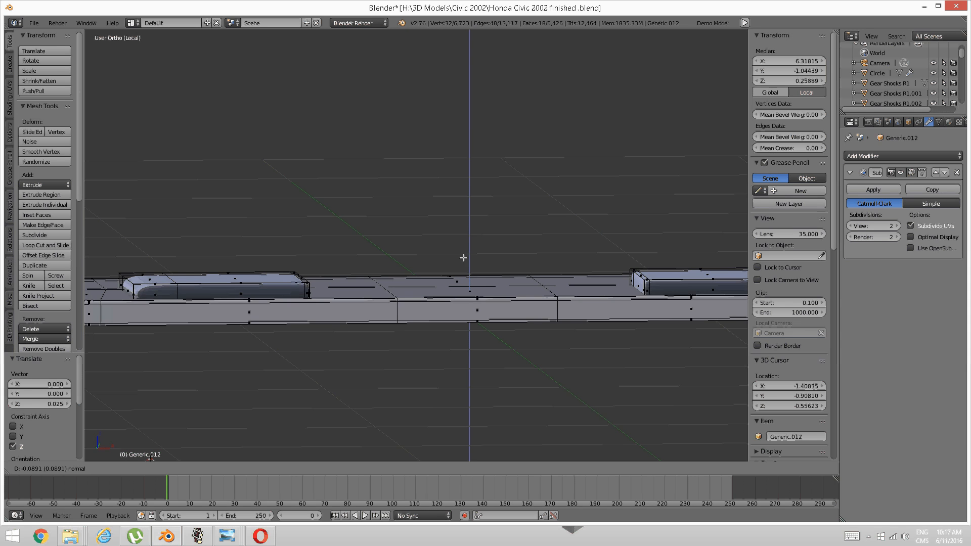
{"action": "left_click", "coordinate": [462, 262]}
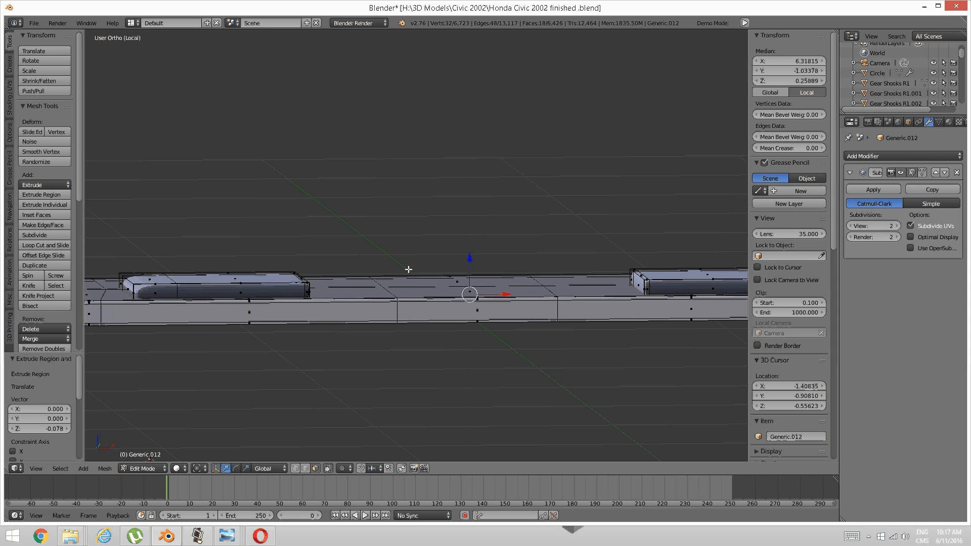
- Select all linked geometry of both extruded pieces, recalculate their normals, and clear the selection
{"action": "middle_click_drag", "start_coordinate": [408, 268], "coordinate": [404, 316]}
{"action": "key", "text": "a"}
{"action": "right_click", "coordinate": [237, 323]}
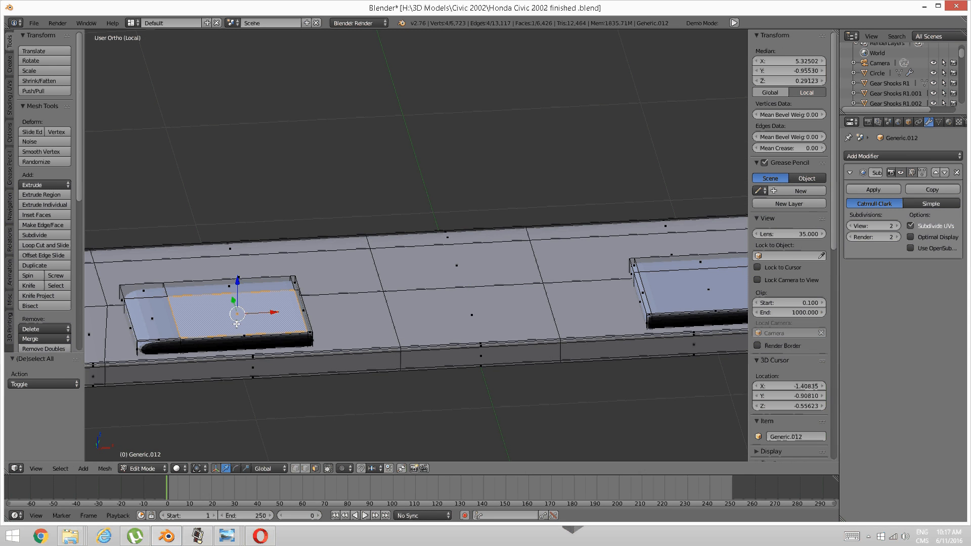
{"action": "right_click", "coordinate": [679, 280], "text": "shift"}
{"action": "key", "text": "ctrl+l"}
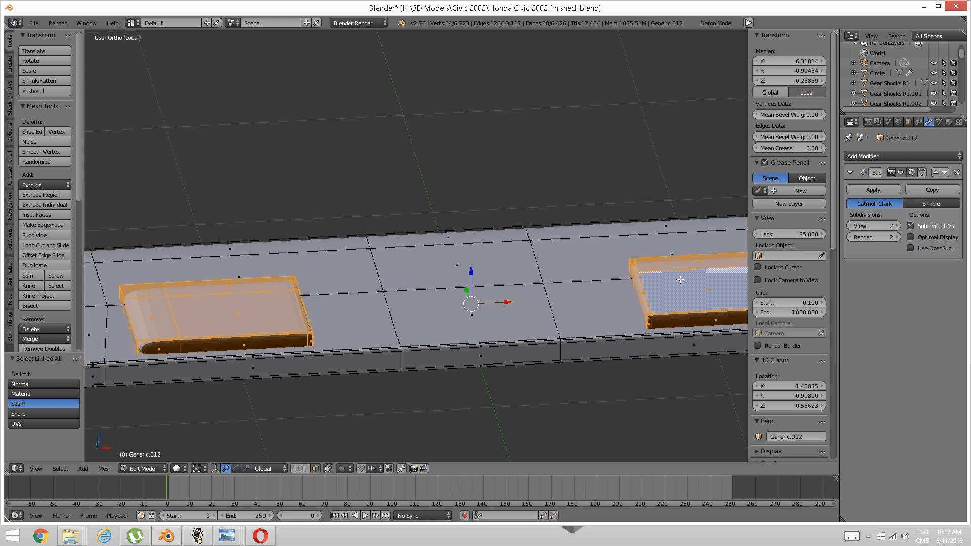
{"action": "key", "text": "ctrl+n"}
{"action": "key", "text": "a"}
- Select the first raised piece's large top face with the adjoining front strip, inner-end strip and small corner face
{"action": "middle_click_drag", "start_coordinate": [704, 281], "coordinate": [387, 324]}
{"action": "scroll", "coordinate": [476, 334], "scroll_direction": "up", "scroll_amount": 2}
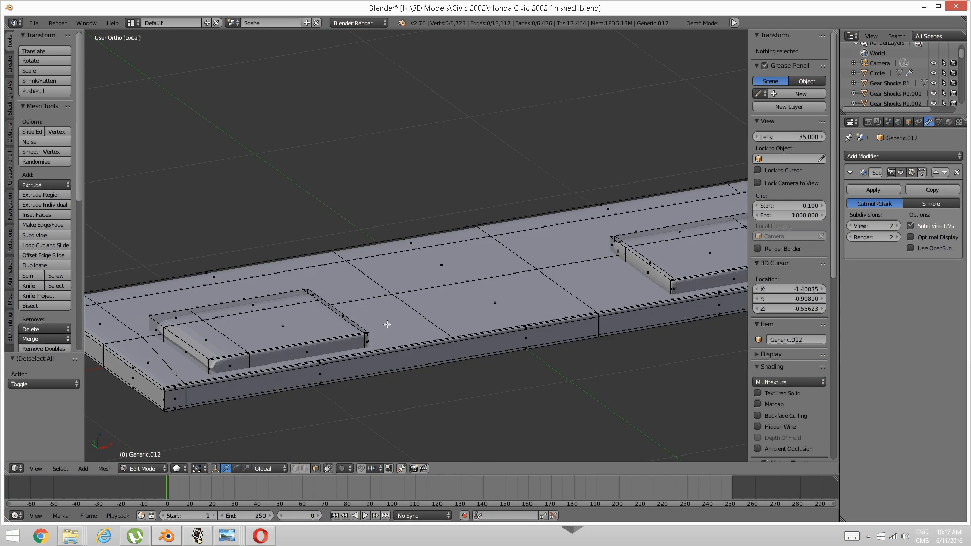
{"action": "right_click", "coordinate": [314, 334]}
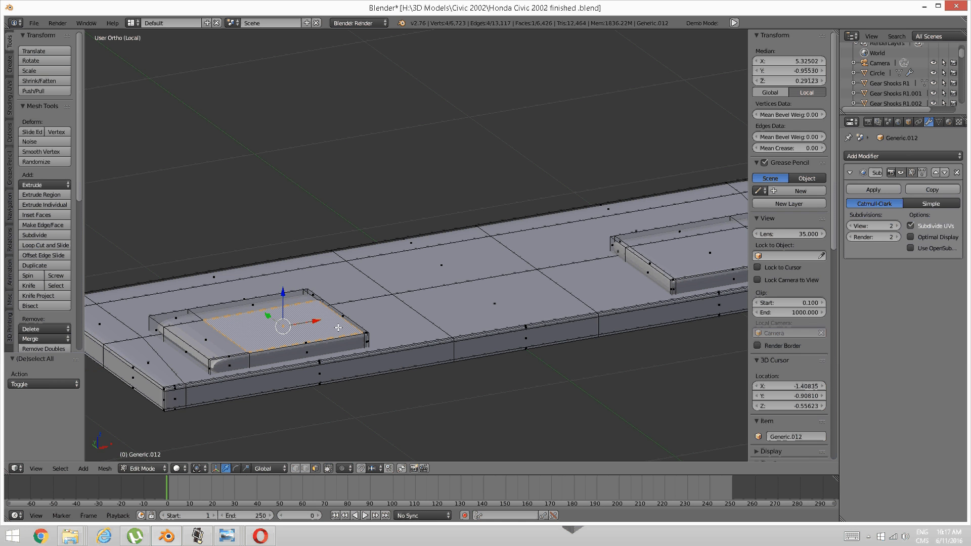
{"action": "scroll", "coordinate": [338, 328], "scroll_direction": "up", "scroll_amount": 2}
{"action": "middle_click_drag", "start_coordinate": [338, 327], "coordinate": [413, 272], "text": "shift"}
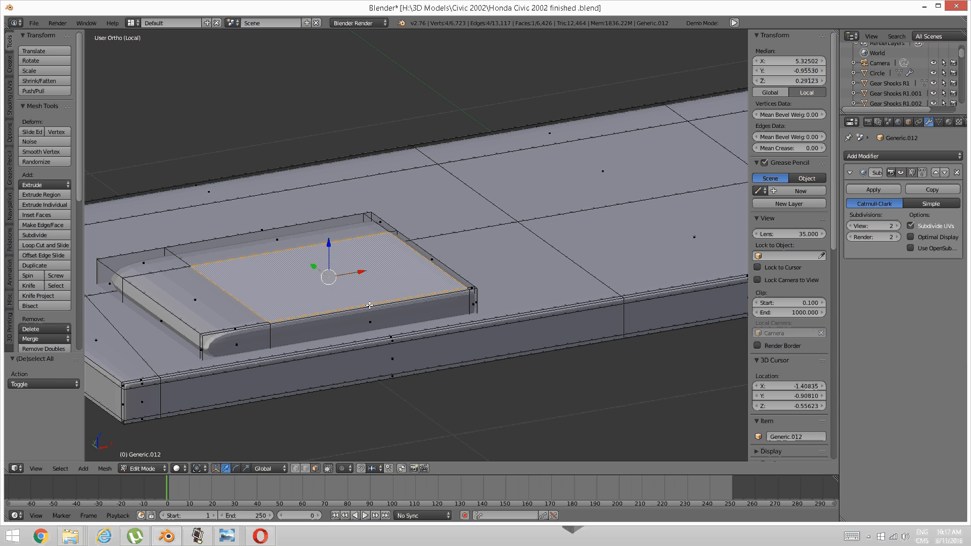
{"action": "right_click", "coordinate": [435, 292], "text": "shift"}
{"action": "right_click", "coordinate": [473, 288], "text": "shift"}
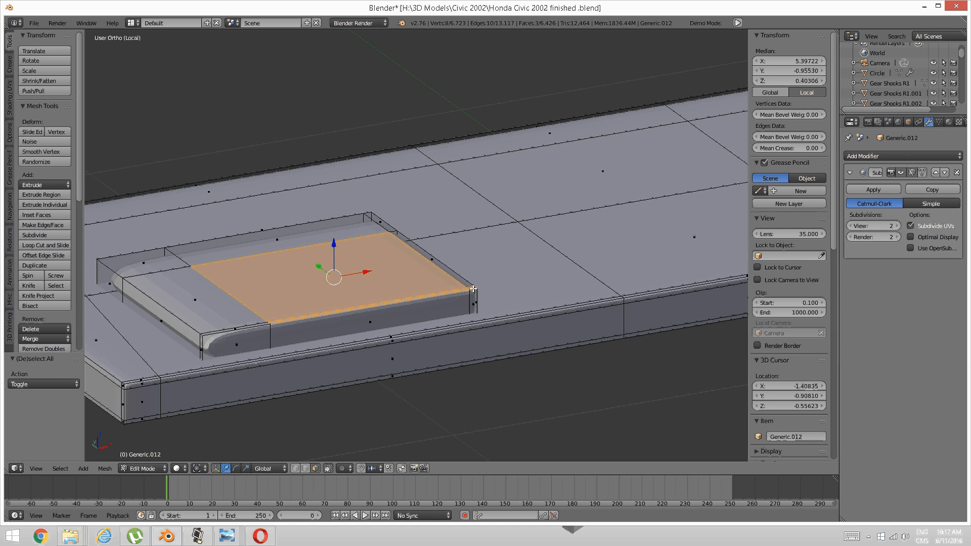
{"action": "right_click", "coordinate": [458, 275], "text": "shift"}
{"action": "scroll", "coordinate": [458, 274], "scroll_direction": "down", "scroll_amount": 3}
{"action": "middle_click_drag", "start_coordinate": [493, 244], "coordinate": [448, 256]}
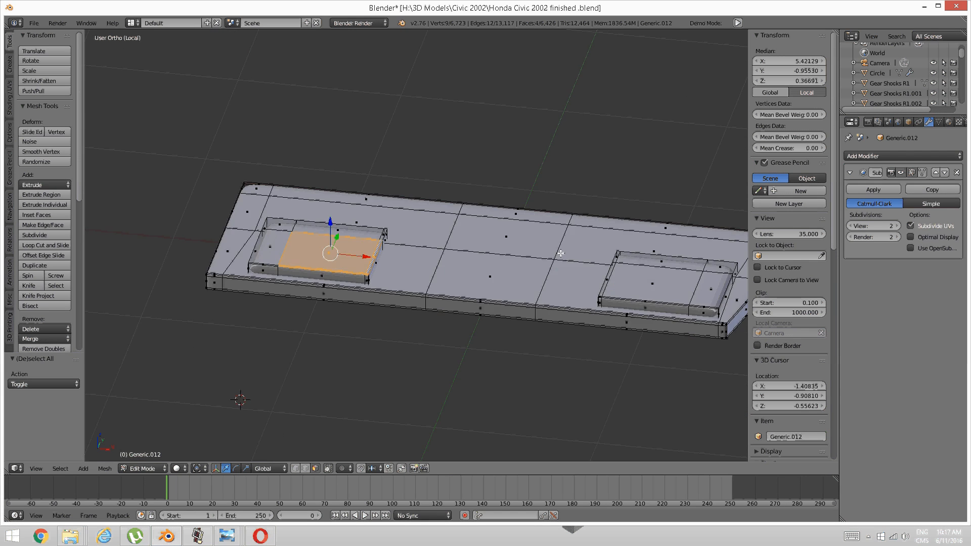
- Add the matching four top faces of the mirrored piece to the selection and raise them all about 0.039 along Z
{"action": "middle_click_drag", "start_coordinate": [563, 256], "coordinate": [398, 300], "text": "shift"}
{"action": "scroll", "coordinate": [338, 222], "scroll_direction": "up", "scroll_amount": 6}
{"action": "scroll", "coordinate": [399, 300], "scroll_direction": "up", "scroll_amount": 2}
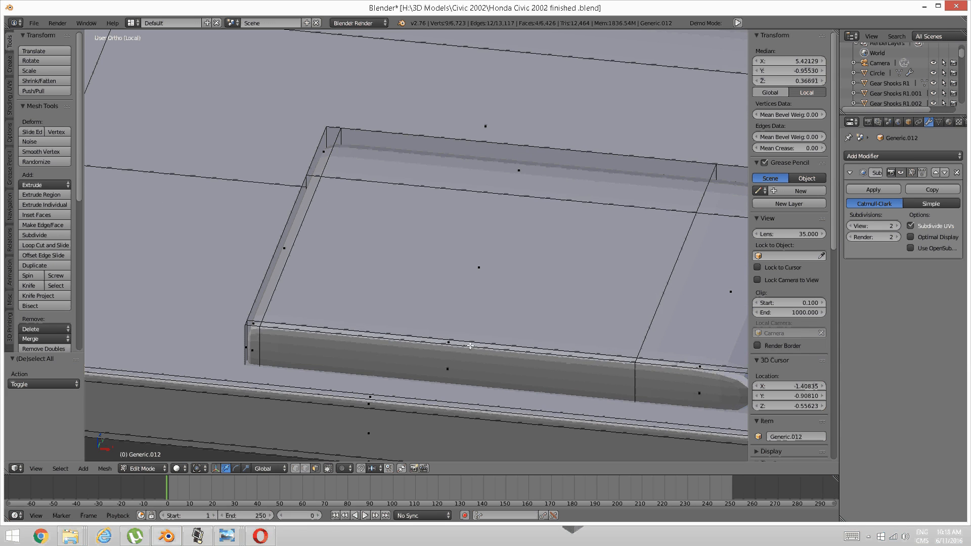
{"action": "right_click", "coordinate": [459, 339], "text": "shift"}
{"action": "right_click", "coordinate": [299, 312], "text": "shift"}
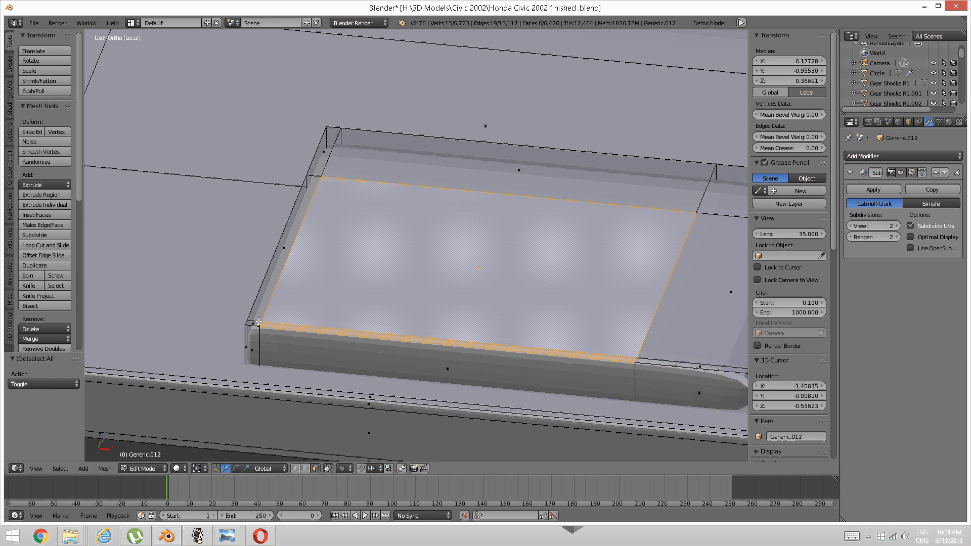
{"action": "right_click", "coordinate": [262, 303], "text": "shift"}
{"action": "scroll", "coordinate": [262, 303], "scroll_direction": "down", "scroll_amount": 4}
{"action": "middle_click_drag", "start_coordinate": [303, 283], "coordinate": [344, 284]}
{"action": "scroll", "coordinate": [324, 293], "scroll_direction": "up", "scroll_amount": 2}
{"action": "middle_click_drag", "start_coordinate": [344, 283], "coordinate": [376, 286], "text": "shift"}
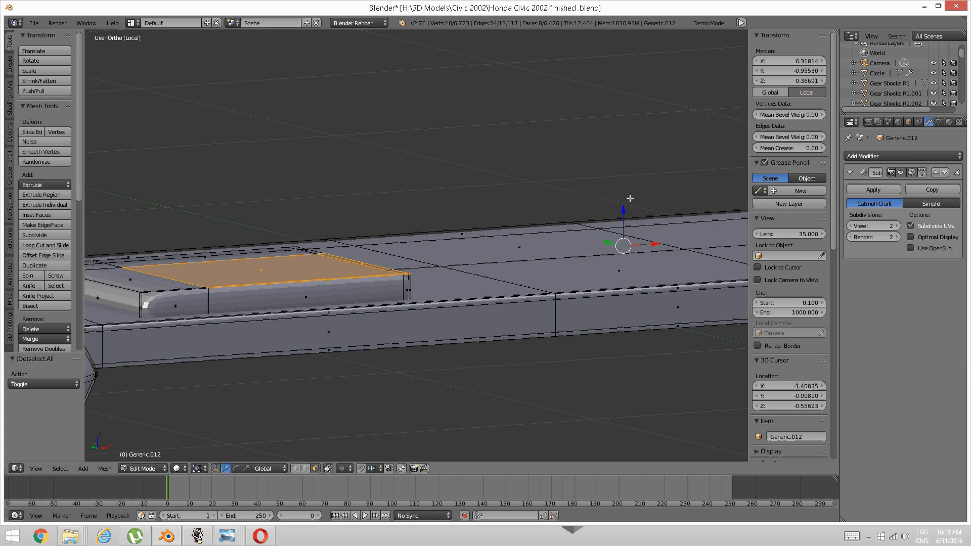
{"action": "key", "text": "g"}
{"action": "key", "text": "z"}
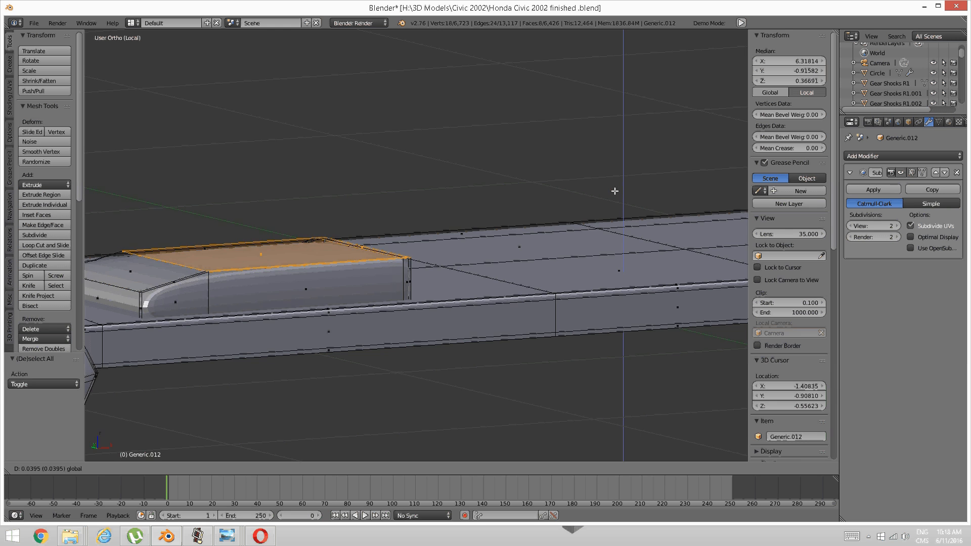
{"action": "left_click", "coordinate": [614, 191]}
- Add a horizontal loop cut around the mirrored piece's sides and slide it up close to the top edge
{"action": "scroll", "coordinate": [440, 236], "scroll_direction": "down", "scroll_amount": 2}
{"action": "middle_click_drag", "start_coordinate": [488, 230], "coordinate": [288, 267]}
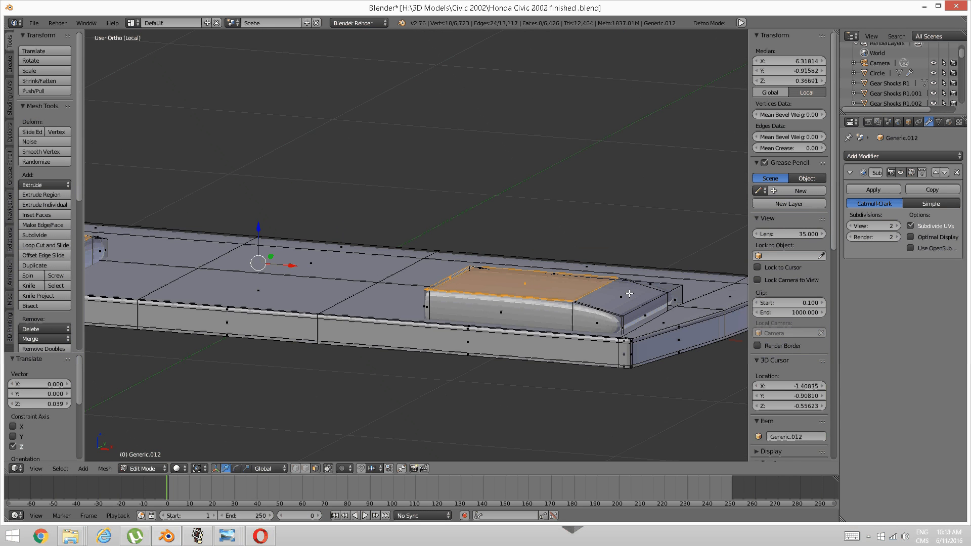
{"action": "scroll", "coordinate": [485, 268], "scroll_direction": "up", "scroll_amount": 4}
{"action": "key", "text": "a"}
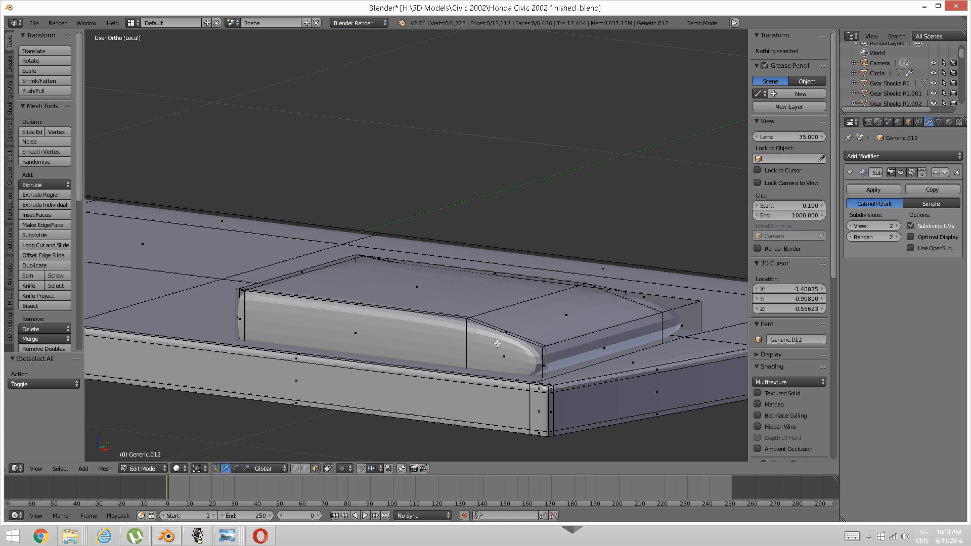
{"action": "key", "text": "ctrl+r"}
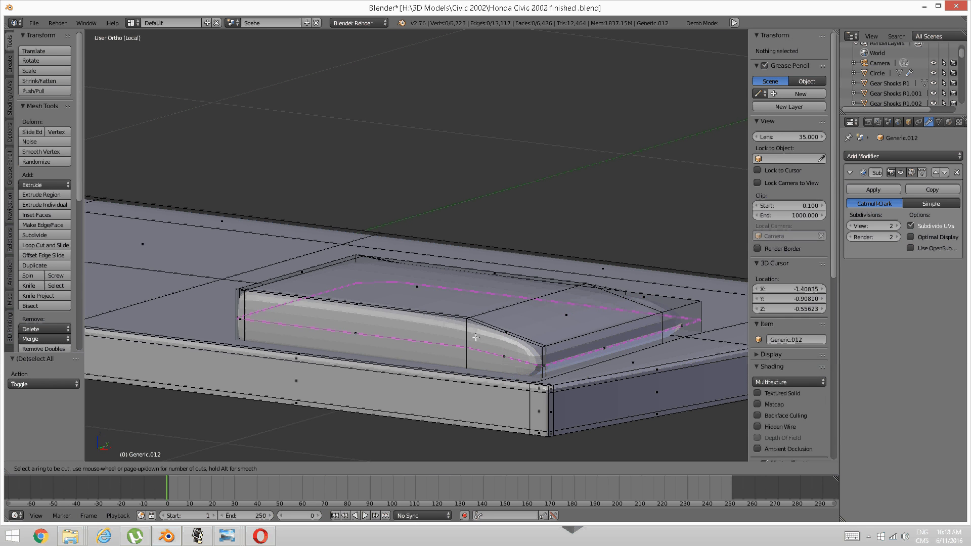
{"action": "left_click", "coordinate": [476, 338]}
{"action": "left_click", "coordinate": [468, 339]}
{"action": "key", "text": "a"}
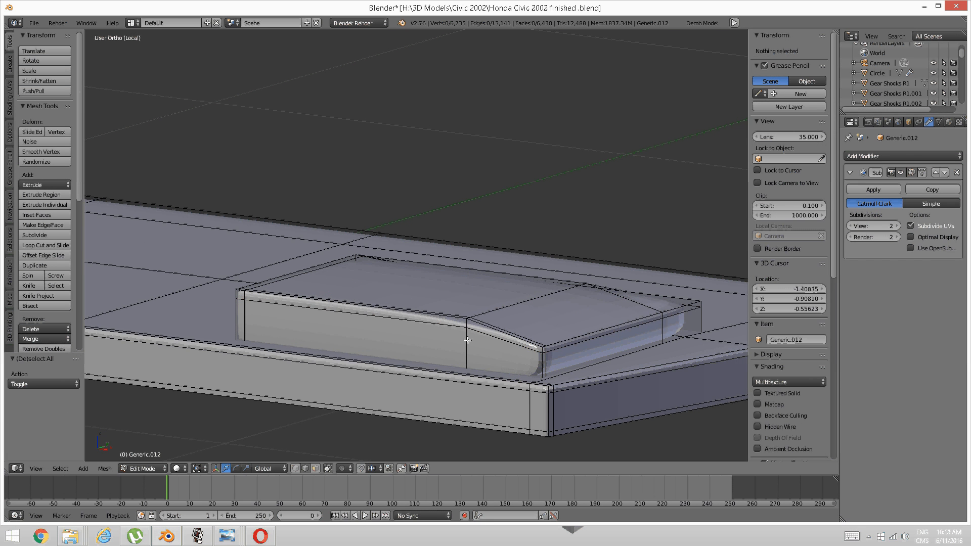
- Add a horizontal loop cut around the other raised piece's sides, slide it close to the top edge, and clear the selection
{"action": "scroll", "coordinate": [468, 339], "scroll_direction": "down", "scroll_amount": 3}
{"action": "middle_click_drag", "start_coordinate": [331, 338], "coordinate": [427, 340]}
{"action": "scroll", "coordinate": [427, 340], "scroll_direction": "up", "scroll_amount": 4}
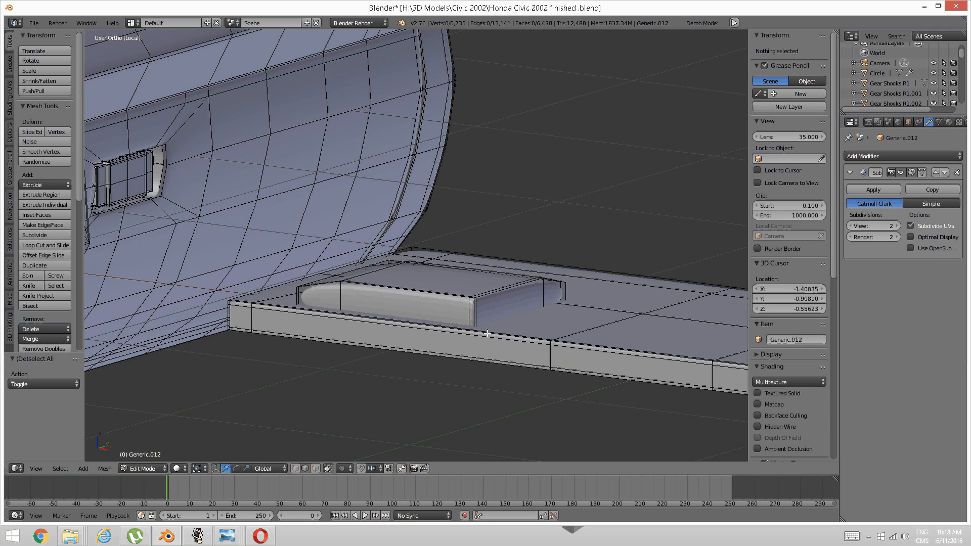
{"action": "middle_click_drag", "start_coordinate": [524, 358], "coordinate": [539, 363]}
{"action": "key", "text": "ctrl+r"}
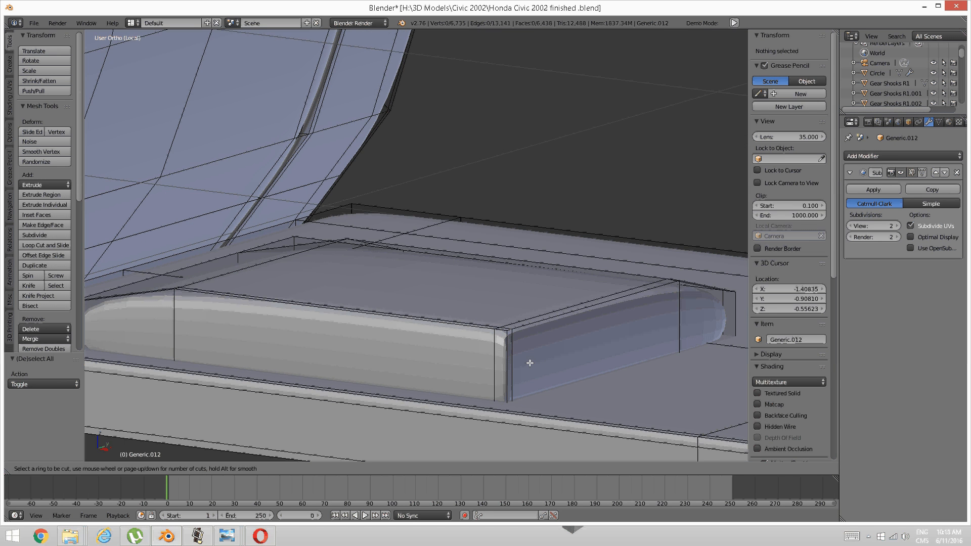
{"action": "left_click", "coordinate": [520, 349]}
{"action": "left_click", "coordinate": [519, 327]}
{"action": "key", "text": "a"}
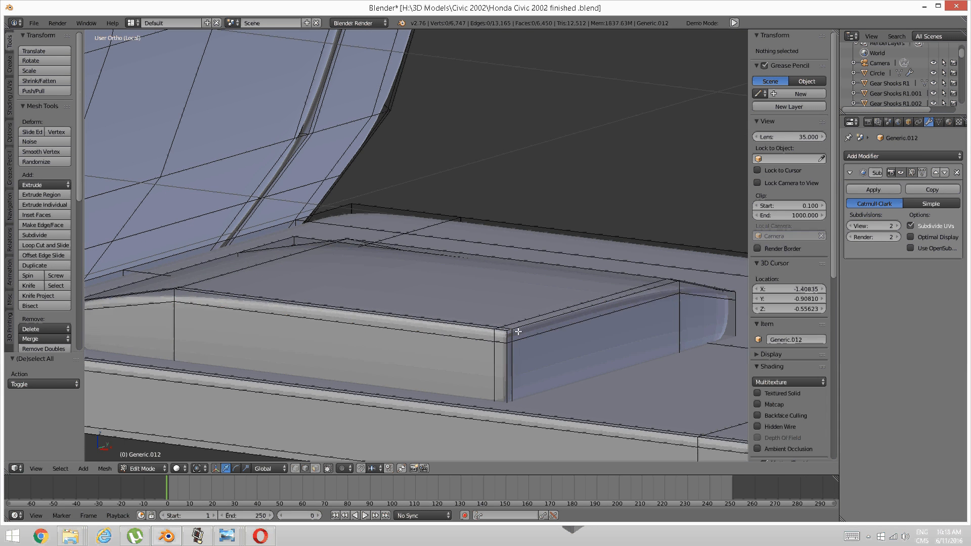
- Select all linked geometry of both raised pieces, invert the selection, and hide the rest of the panel
{"action": "scroll", "coordinate": [519, 326], "scroll_direction": "down", "scroll_amount": 3}
{"action": "middle_click_drag", "start_coordinate": [520, 326], "coordinate": [556, 283]}
{"action": "scroll", "coordinate": [672, 318], "scroll_direction": "up", "scroll_amount": 3}
{"action": "right_click", "coordinate": [671, 323]}
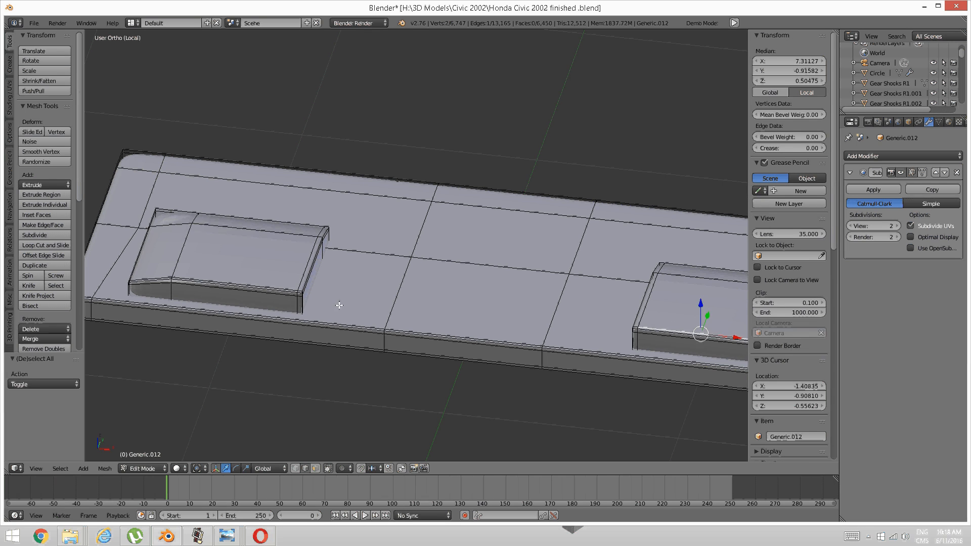
{"action": "right_click", "coordinate": [283, 286], "text": "shift"}
{"action": "key", "text": "ctrl+l"}
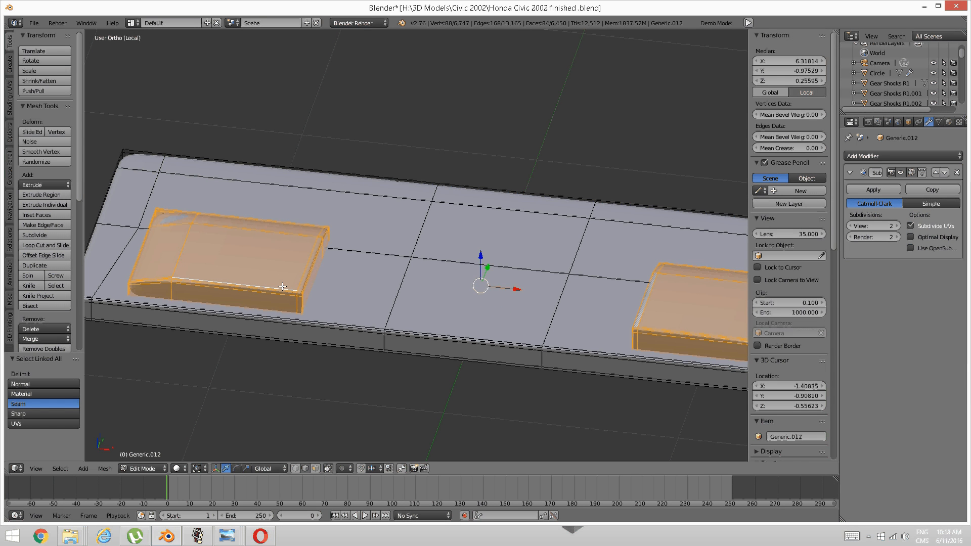
{"action": "key", "text": "ctrl+i"}
{"action": "key", "text": "h"}
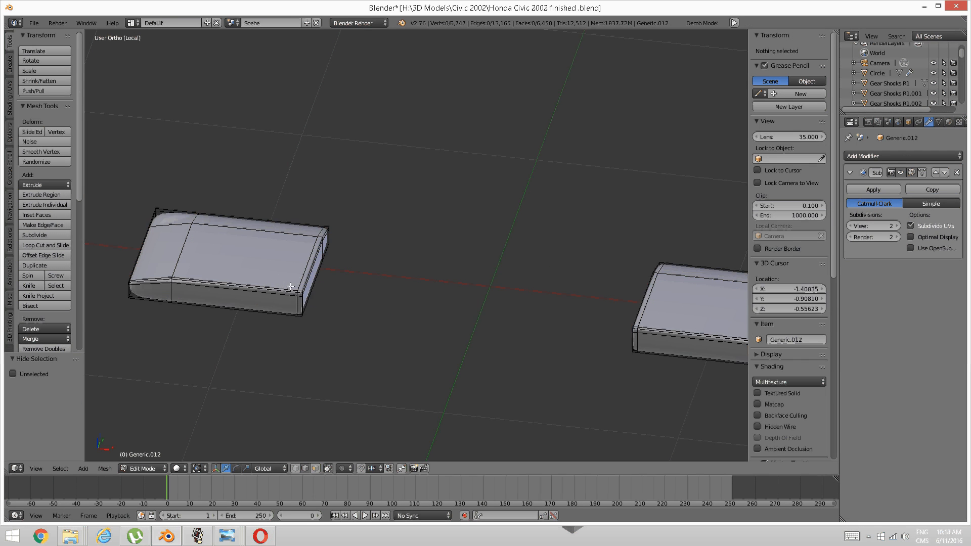
- Add a horizontal loop cut around the first isolated piece's sides, slide it close to the bottom edge, and clear the selection
{"action": "scroll", "coordinate": [288, 290], "scroll_direction": "up", "scroll_amount": 5}
{"action": "middle_click_drag", "start_coordinate": [145, 284], "coordinate": [484, 217], "text": "shift"}
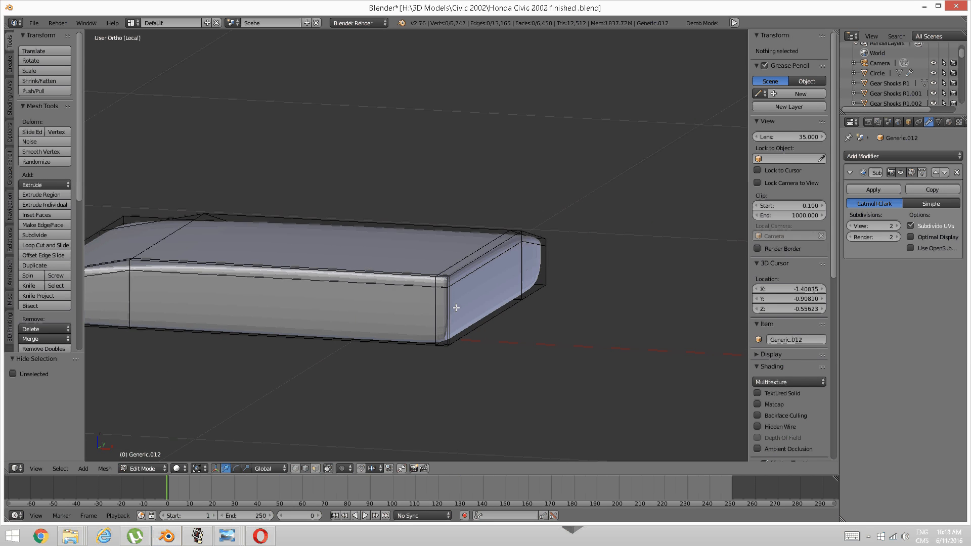
{"action": "key", "text": "ctrl+r"}
{"action": "left_click", "coordinate": [455, 308]}
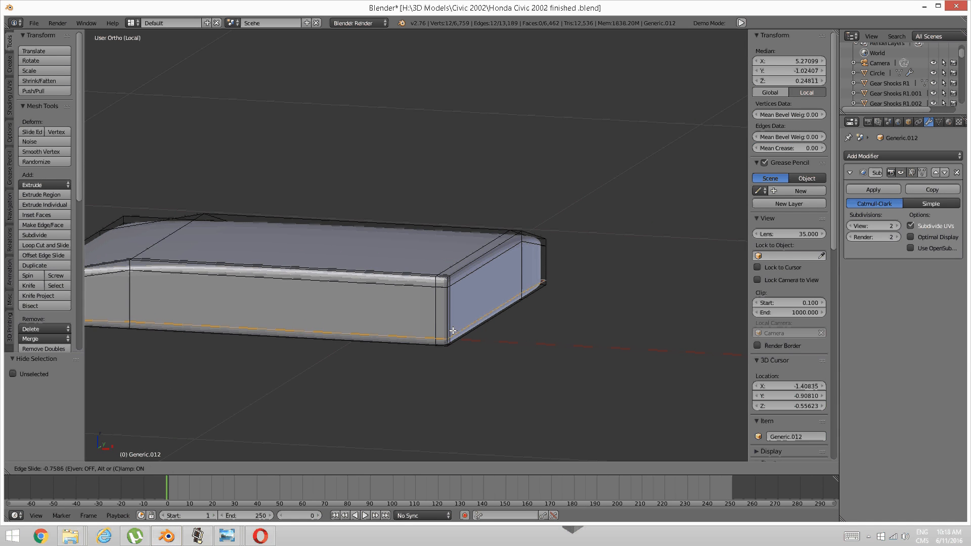
{"action": "left_click", "coordinate": [452, 322]}
{"action": "key", "text": "a"}
- Add a matching horizontal loop cut around the second isolated piece's sides near its bottom edge, and clear the selection
{"action": "scroll", "coordinate": [534, 243], "scroll_direction": "down", "scroll_amount": 5}
{"action": "middle_click_drag", "start_coordinate": [534, 243], "coordinate": [322, 242], "text": "shift"}
{"action": "scroll", "coordinate": [322, 241], "scroll_direction": "up", "scroll_amount": 3}
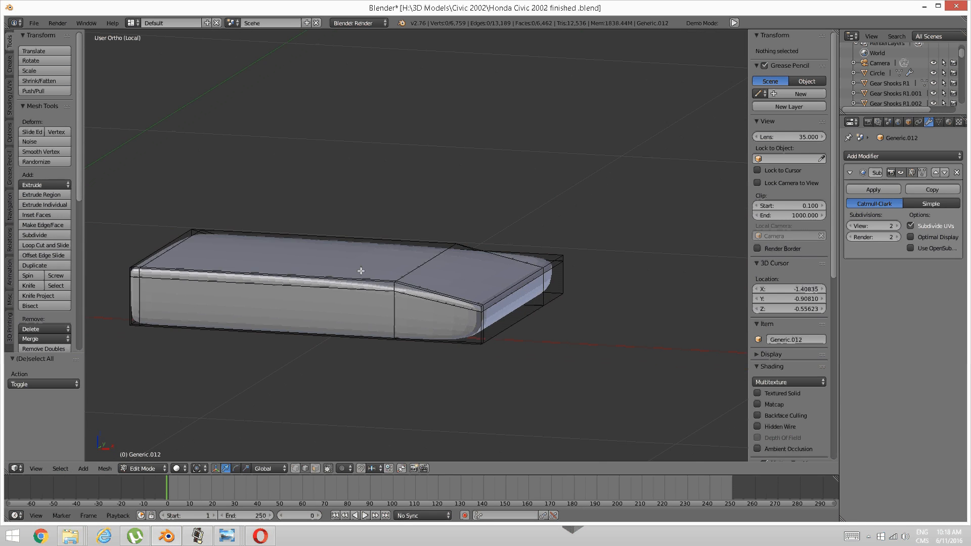
{"action": "key", "text": "ctrl+r"}
{"action": "left_click", "coordinate": [392, 313]}
{"action": "right_click", "coordinate": [392, 313]}
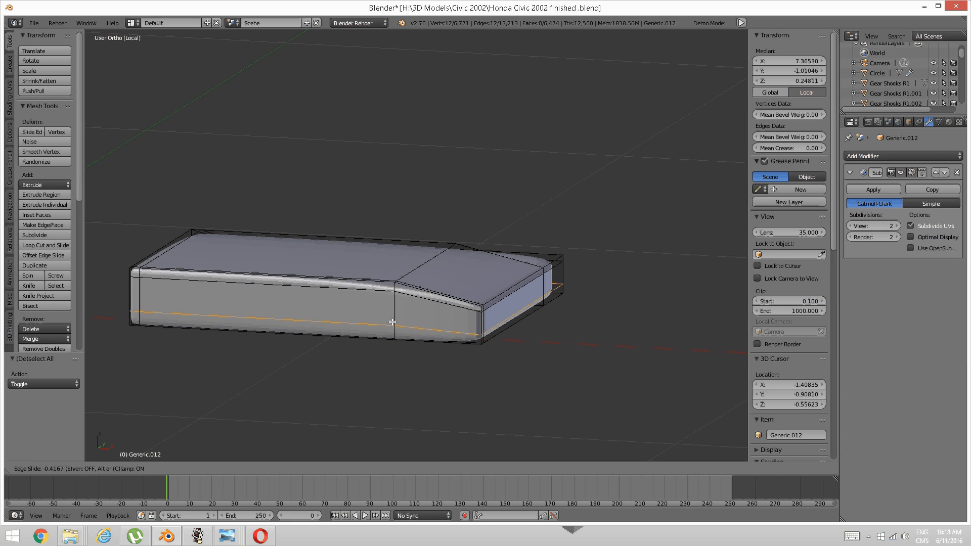
{"action": "left_click", "coordinate": [392, 322]}
{"action": "key", "text": "a"}
- Reveal the hidden panel geometry again and clear the selection
{"action": "scroll", "coordinate": [392, 322], "scroll_direction": "down", "scroll_amount": 3}
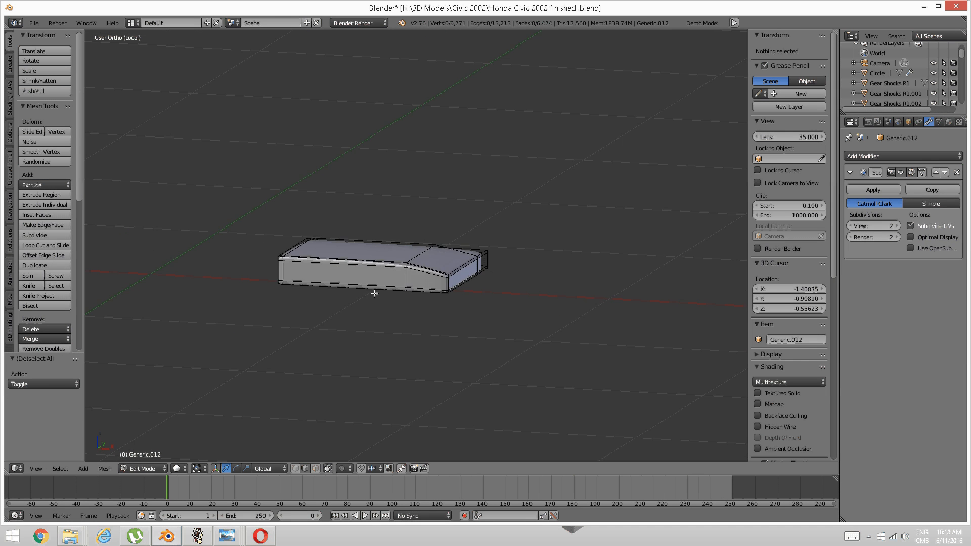
{"action": "middle_click_drag", "start_coordinate": [392, 322], "coordinate": [447, 305]}
{"action": "scroll", "coordinate": [544, 266], "scroll_direction": "down", "scroll_amount": 2}
{"action": "key", "text": "alt+h"}
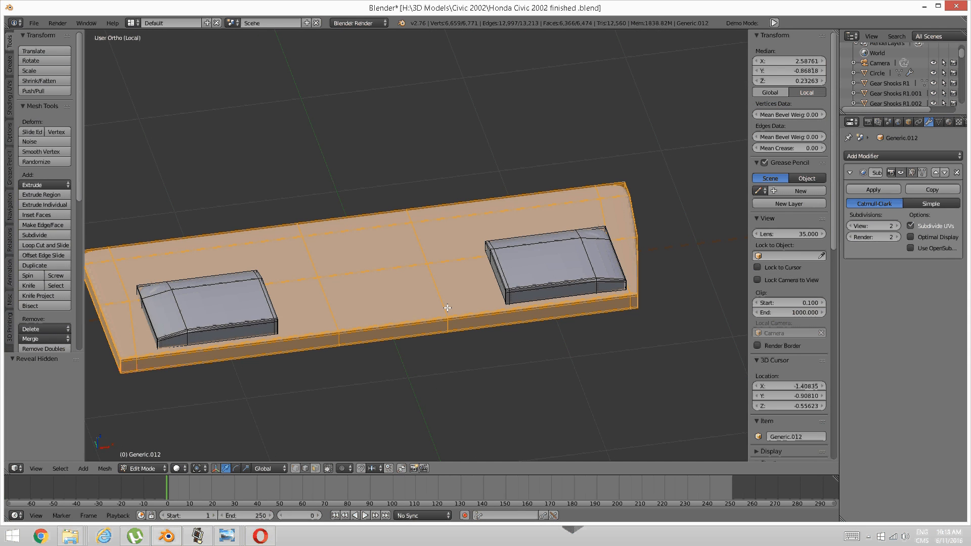
{"action": "scroll", "coordinate": [414, 81], "scroll_direction": "down", "scroll_amount": 2}
{"action": "scroll", "coordinate": [438, 183], "scroll_direction": "up", "scroll_amount": 3}
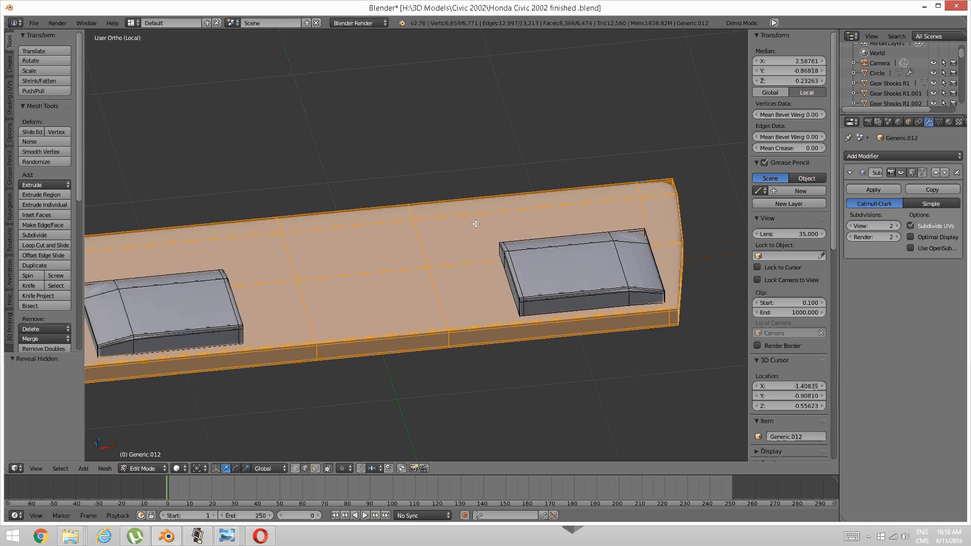
{"action": "middle_click_drag", "start_coordinate": [475, 221], "coordinate": [283, 349]}
{"action": "scroll", "coordinate": [493, 265], "scroll_direction": "down", "scroll_amount": 1}
{"action": "key", "text": "a"}
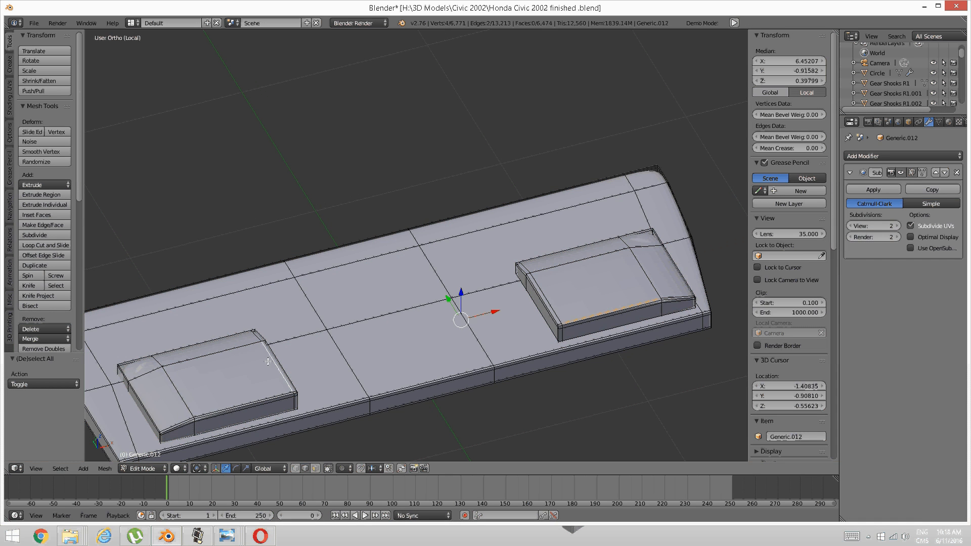
- Select all linked geometry of both raised pieces, lower them about 0.028 along Z, and deselect everything
{"action": "key", "text": "ctrl+l"}
{"action": "middle_click_drag", "start_coordinate": [267, 361], "coordinate": [373, 264]}
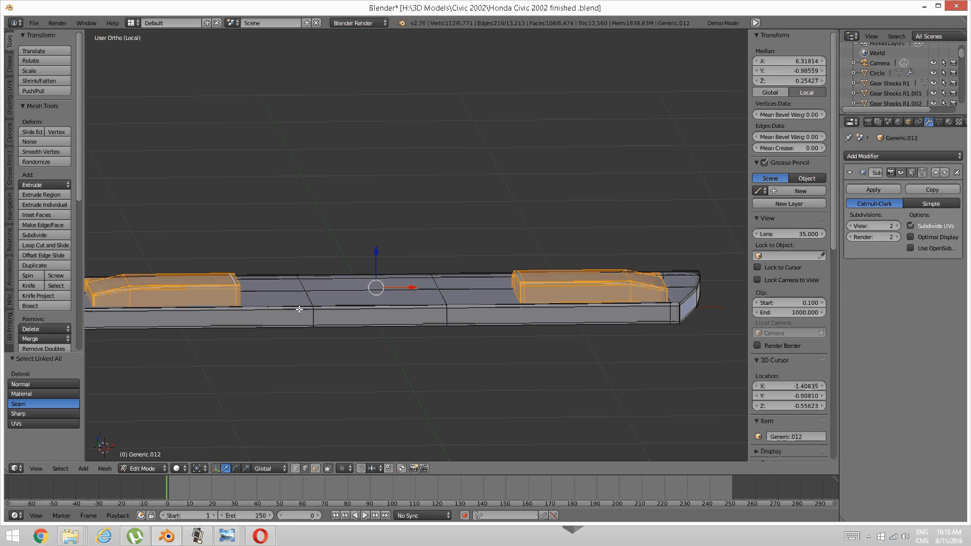
{"action": "key", "text": "g"}
{"action": "key", "text": "z"}
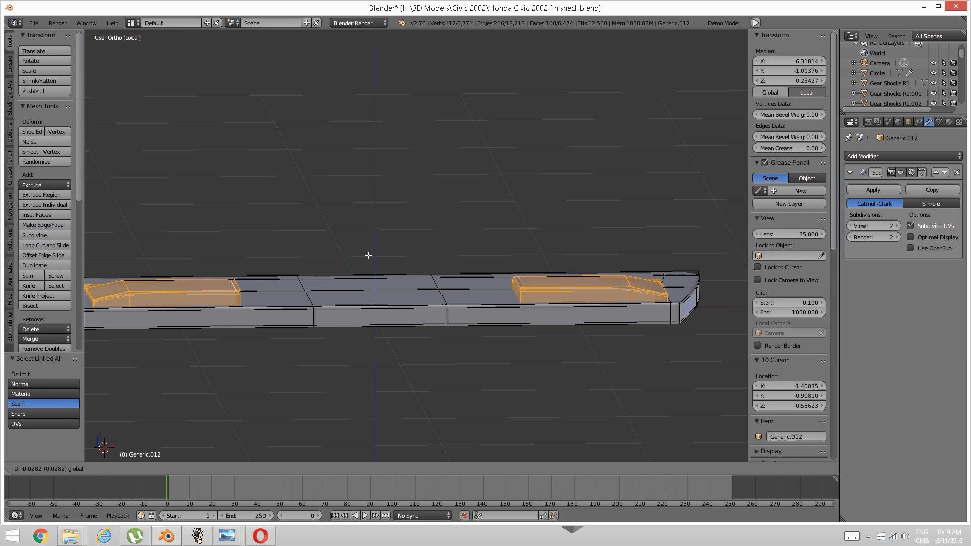
{"action": "left_click", "coordinate": [364, 258]}
{"action": "middle_click_drag", "start_coordinate": [364, 258], "coordinate": [470, 281]}
{"action": "key", "text": "a"}
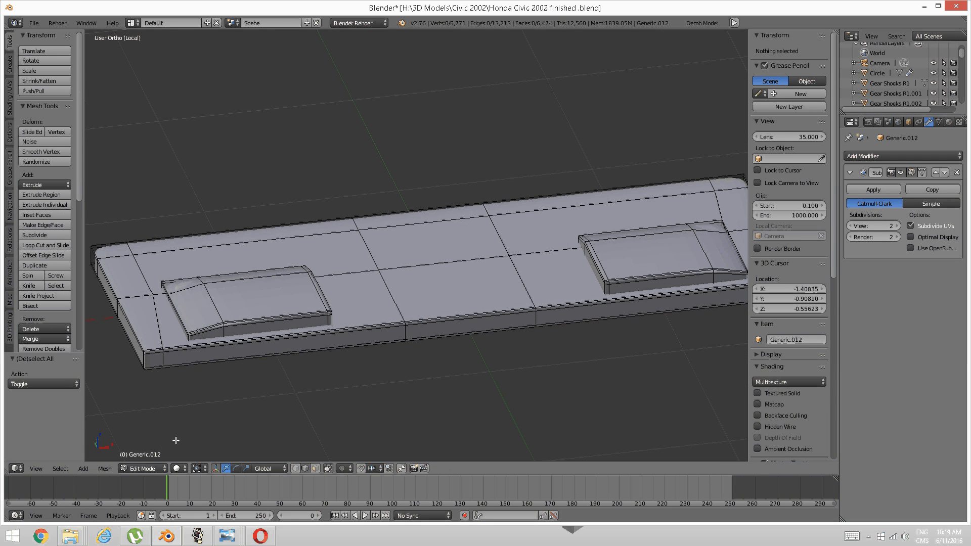
- Switch to Windows Photo Viewer to examine the controls in the Civic centre console reference photos, and return to Blender
{"action": "mouse_move", "coordinate": [222, 535]}
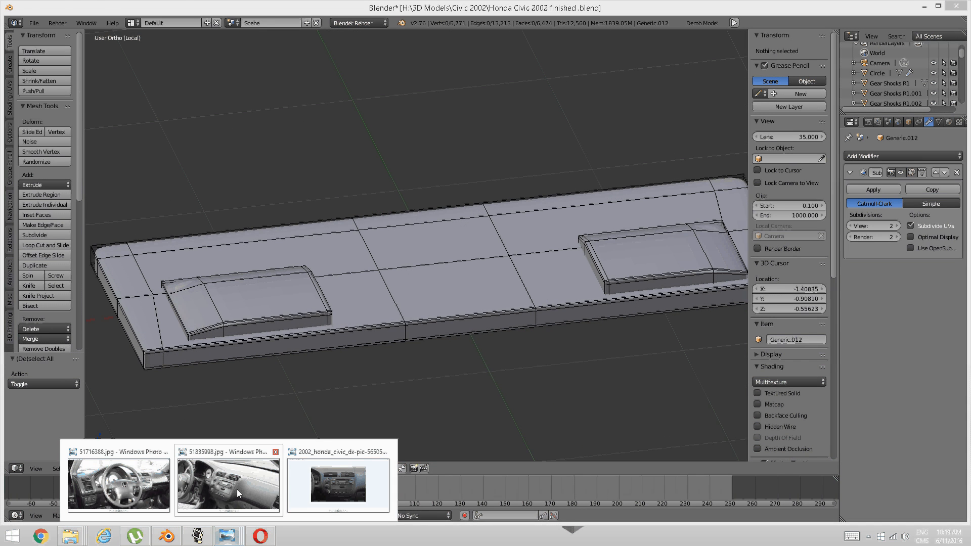
{"action": "mouse_move", "coordinate": [236, 490]}
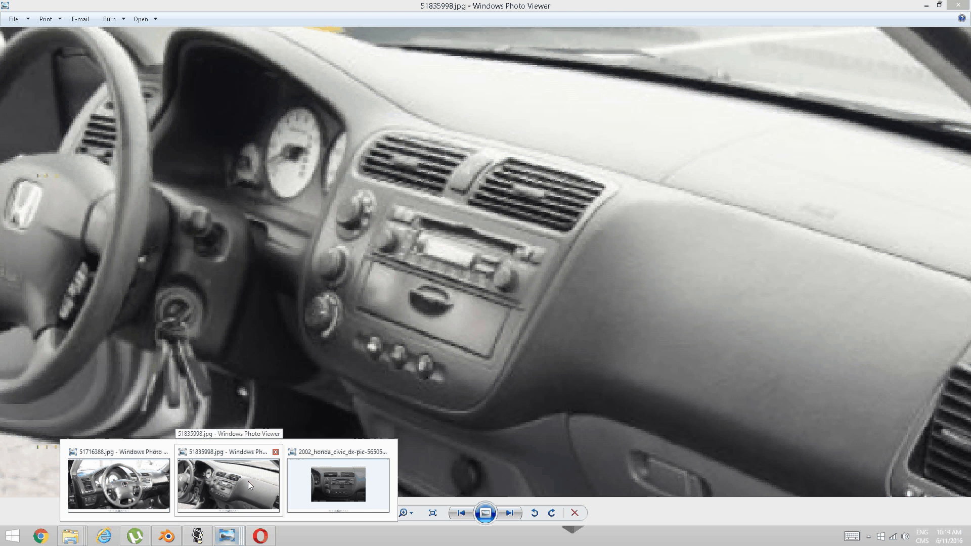
{"action": "mouse_move", "coordinate": [150, 489]}
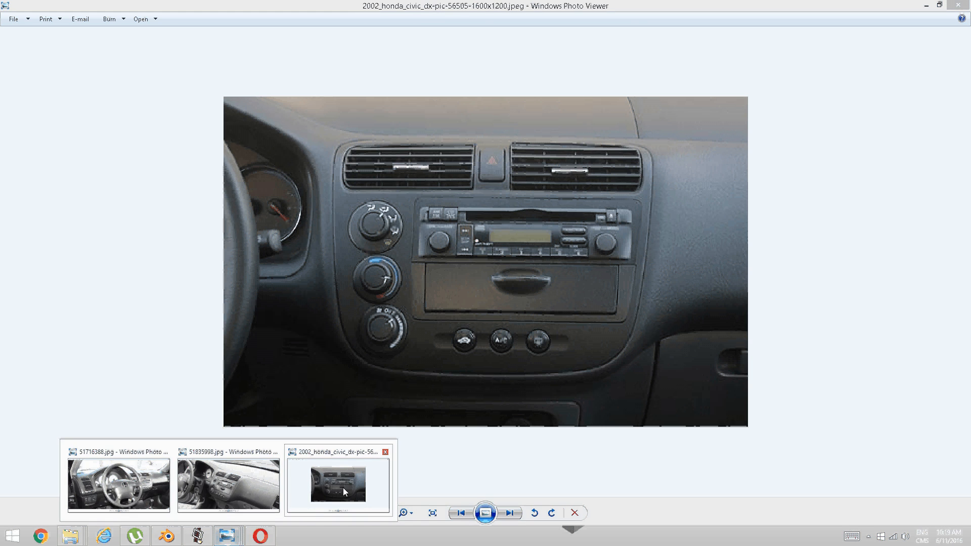
{"action": "left_click", "coordinate": [343, 488]}
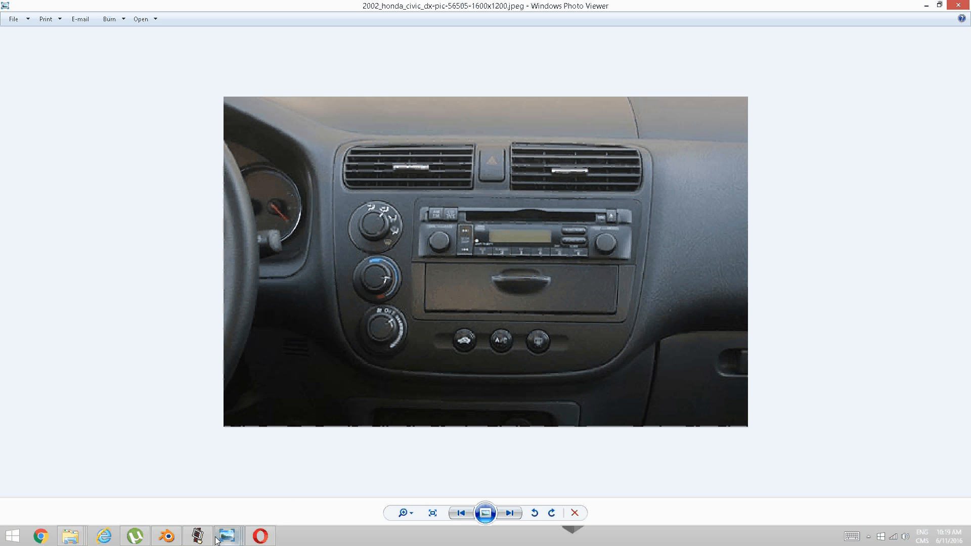
{"action": "left_click", "coordinate": [197, 536]}
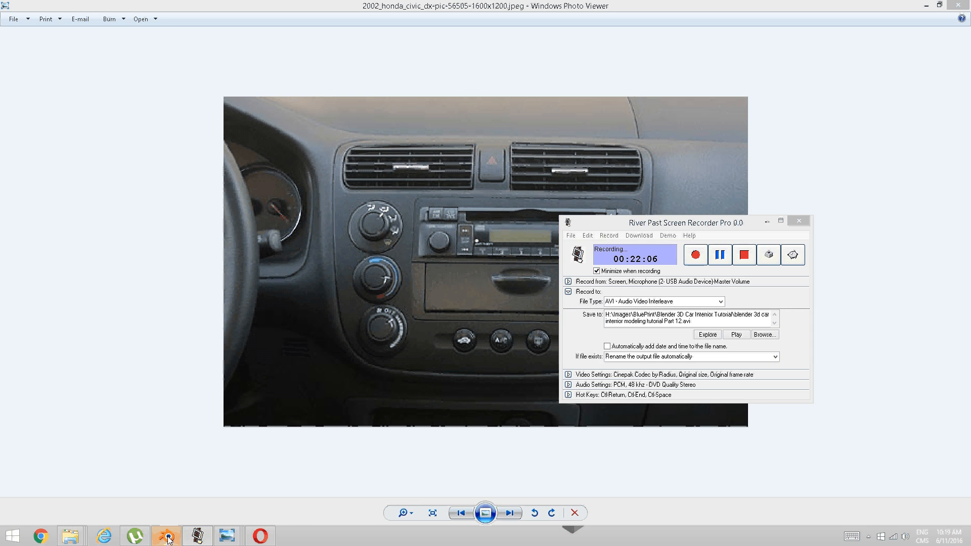
{"action": "left_click", "coordinate": [166, 536]}
- In face select mode, select the raised piece's inner-end face loop and grow the selection over its adjoining flat section, excluding the sloped end
{"action": "middle_click_drag", "start_coordinate": [549, 294], "coordinate": [518, 313]}
{"action": "middle_click_drag", "start_coordinate": [518, 314], "coordinate": [418, 286], "text": "shift"}
{"action": "scroll", "coordinate": [420, 287], "scroll_direction": "up", "scroll_amount": 3}
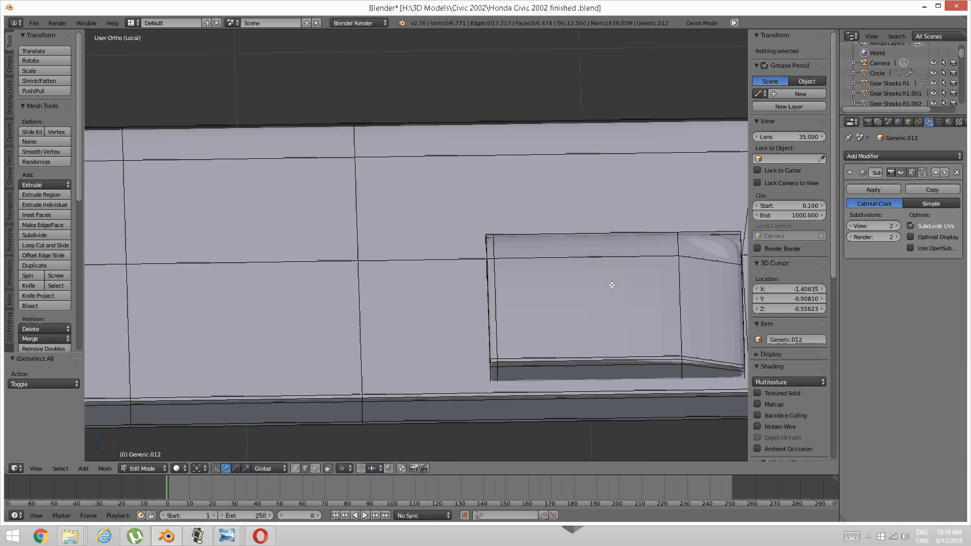
{"action": "middle_click_drag", "start_coordinate": [611, 284], "coordinate": [530, 280], "text": "shift"}
{"action": "key", "text": "ctrl+Tab"}
{"action": "left_click", "coordinate": [523, 281]}
{"action": "right_click", "coordinate": [491, 309]}
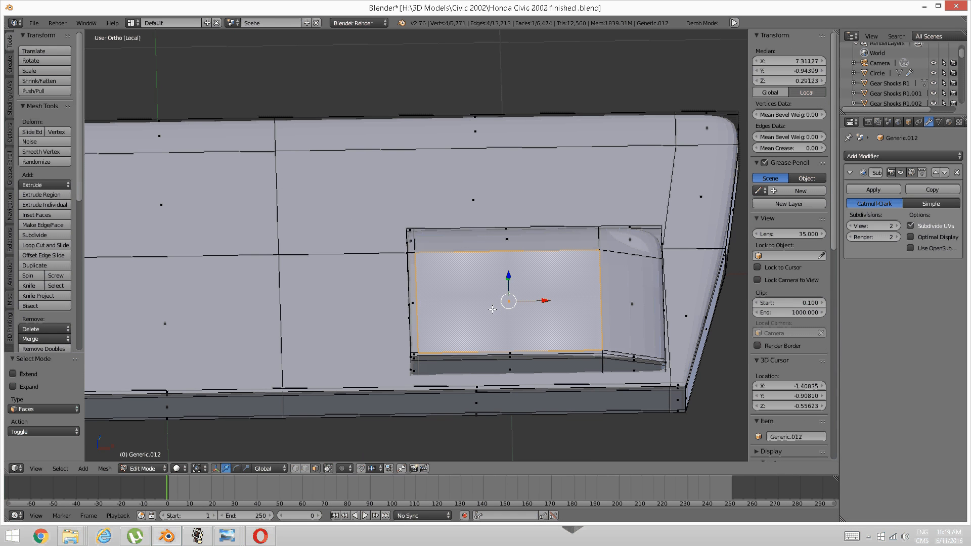
{"action": "key", "text": "a"}
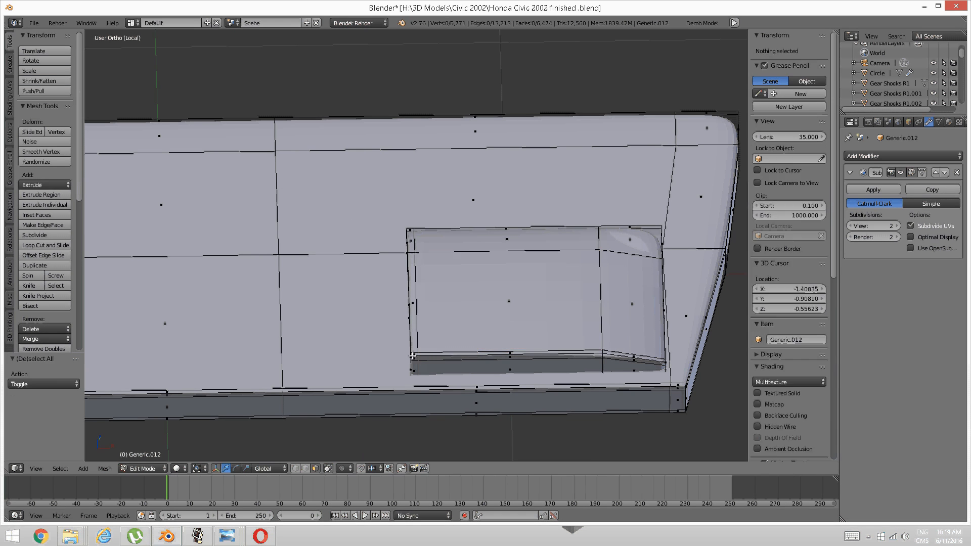
{"action": "right_click", "coordinate": [412, 356]}
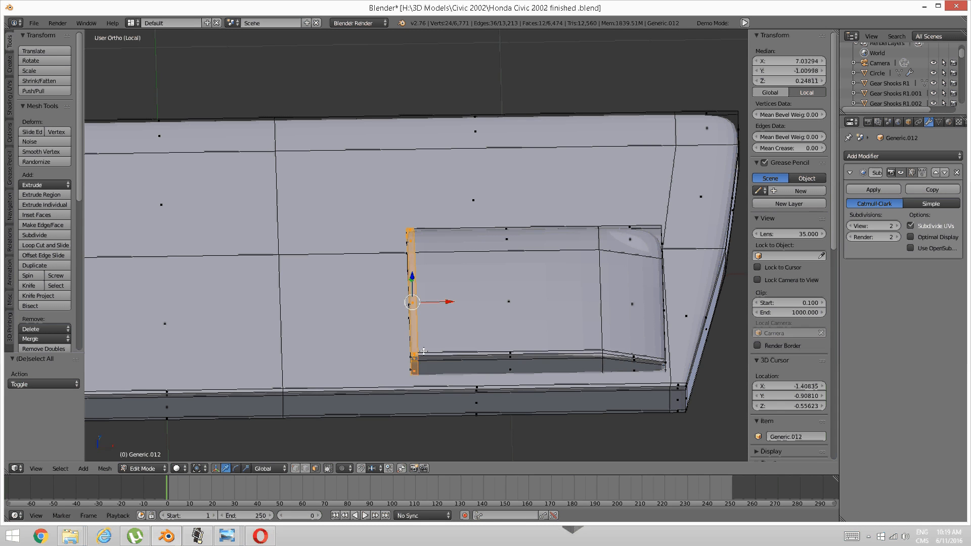
{"action": "key", "text": "ctrl+KP_Add"}
{"action": "middle_click_drag", "start_coordinate": [579, 315], "coordinate": [493, 276]}
{"action": "scroll", "coordinate": [493, 275], "scroll_direction": "up", "scroll_amount": 4}
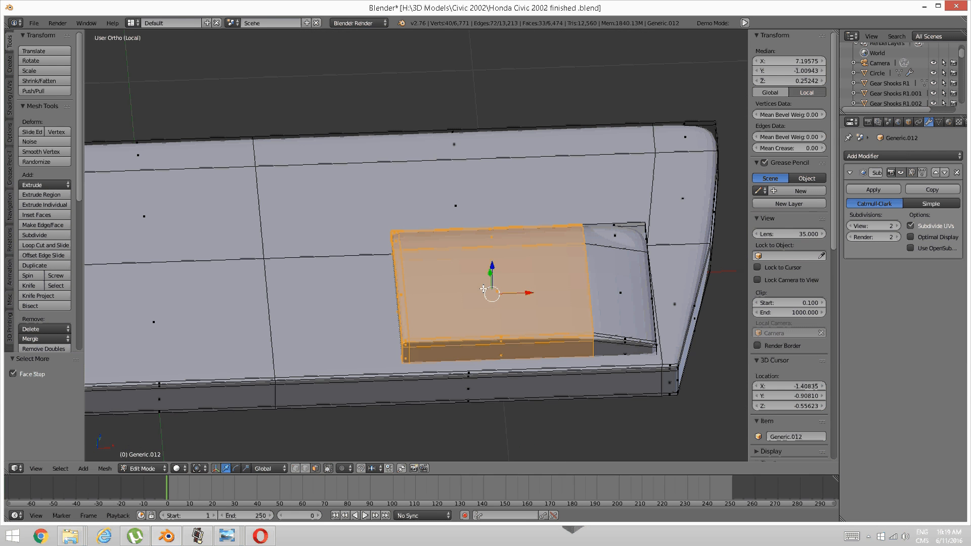
- Duplicate the selected faces and move the copy -0.953 along X, between the two raised pieces
{"action": "key", "text": "shift+d"}
{"action": "right_click", "coordinate": [419, 284]}
{"action": "middle_click_drag", "start_coordinate": [419, 283], "coordinate": [485, 302]}
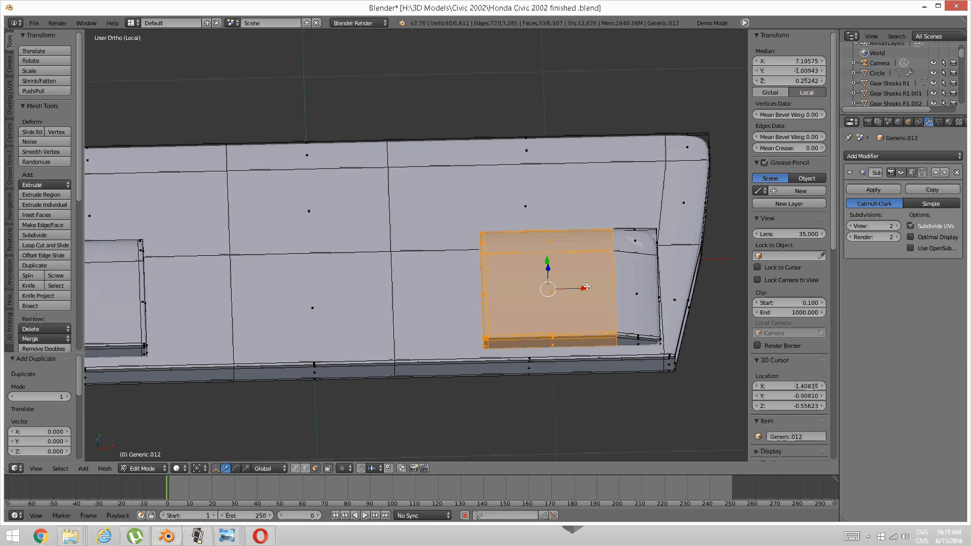
{"action": "key", "text": "g"}
{"action": "key", "text": "x"}
{"action": "left_click", "coordinate": [359, 305]}
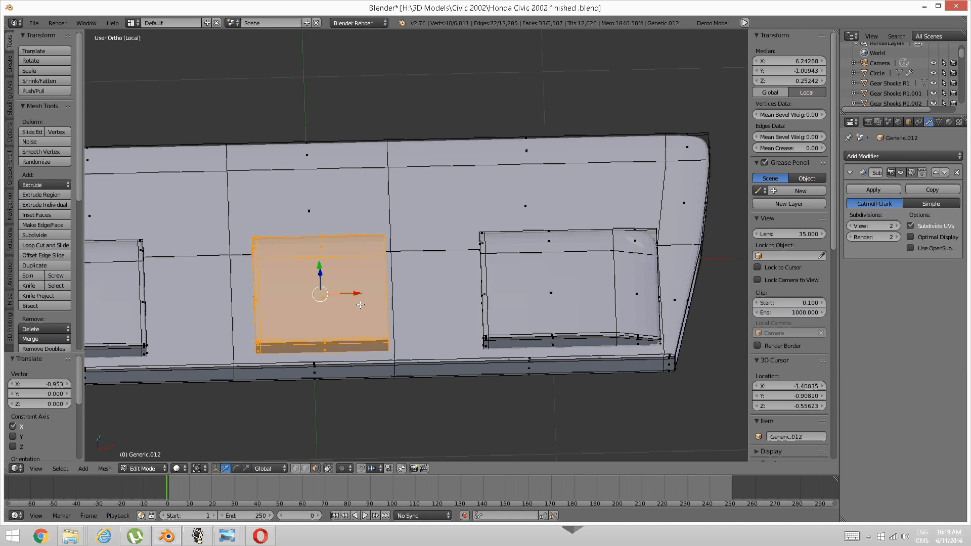
- Isolate the duplicated piece by inverting the selection and hiding all other geometry
{"action": "key", "text": "ctrl+i"}
{"action": "key", "text": "h"}
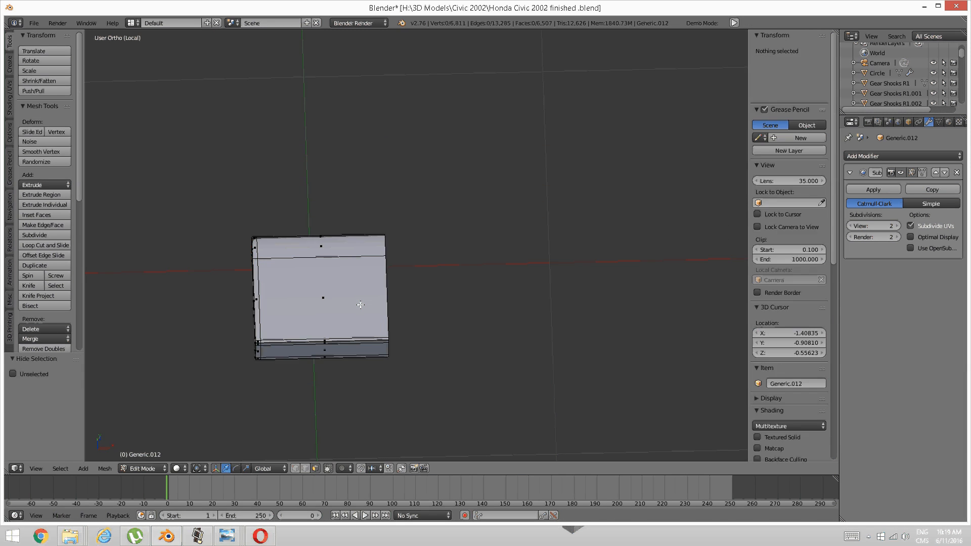
{"action": "mouse_move", "coordinate": [359, 304]}
{"action": "middle_mouse_down"}
{"action": "mouse_move", "coordinate": [319, 257]}
{"action": "mouse_move", "coordinate": [425, 326]}
{"action": "mouse_move", "coordinate": [366, 304]}
{"action": "middle_mouse_up"}
{"action": "scroll", "coordinate": [319, 256], "scroll_direction": "up", "scroll_amount": 3}
- In edge select mode, select the edge loop around the duplicate's open end and fill it with a face
{"action": "key", "text": "ctrl+Tab"}
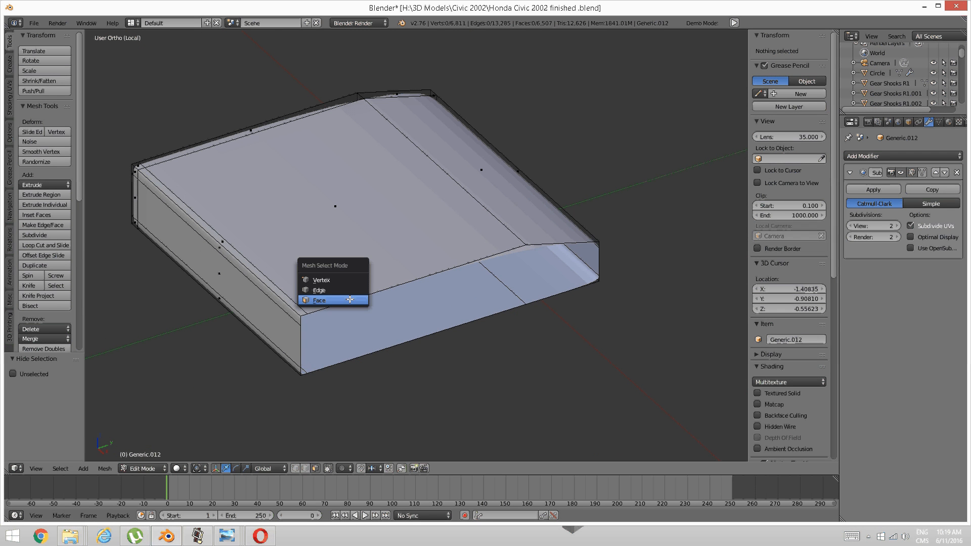
{"action": "left_click", "coordinate": [336, 292]}
{"action": "key", "text": "ctrl+Tab"}
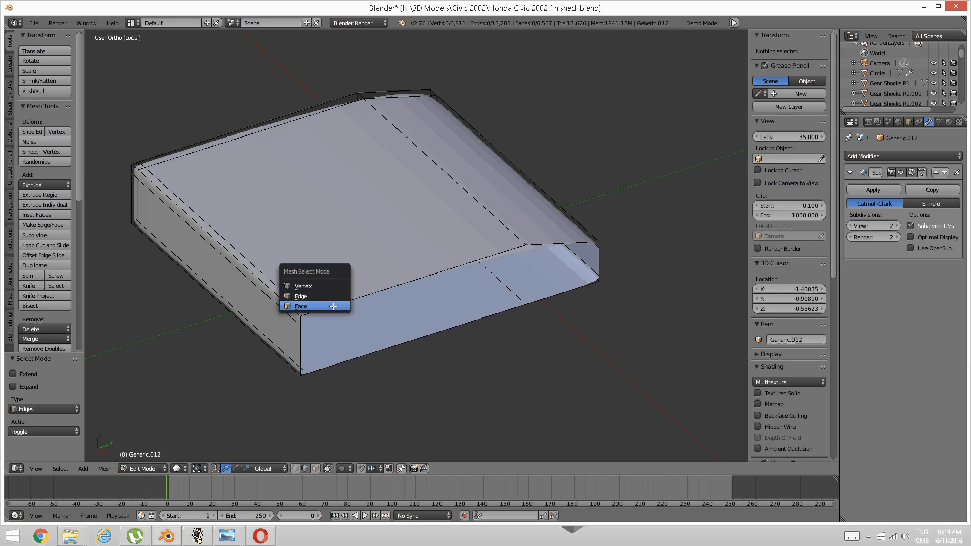
{"action": "left_click", "coordinate": [324, 306]}
{"action": "key", "text": "a"}
{"action": "key", "text": "a"}
{"action": "key", "text": "ctrl+Tab"}
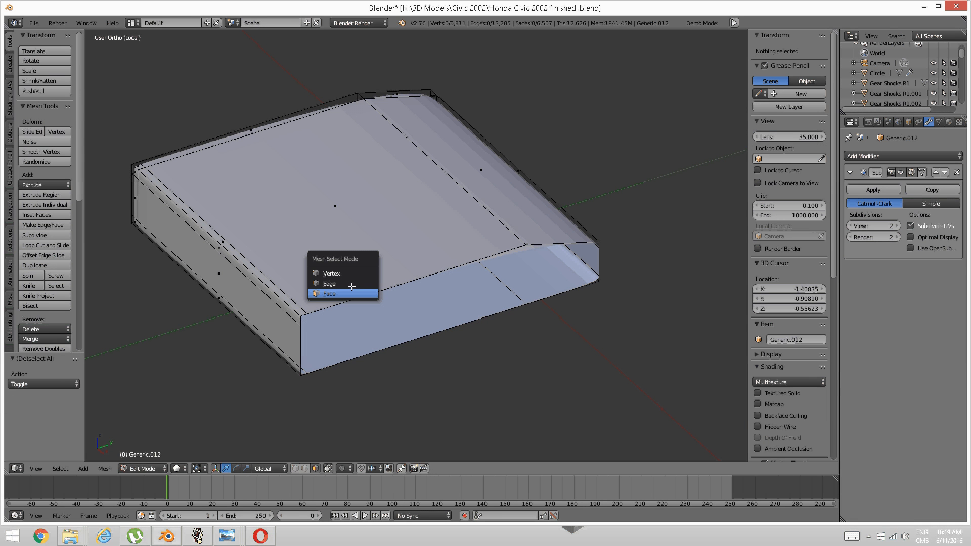
{"action": "left_click", "coordinate": [346, 284]}
{"action": "left_click", "coordinate": [359, 290], "text": "alt"}
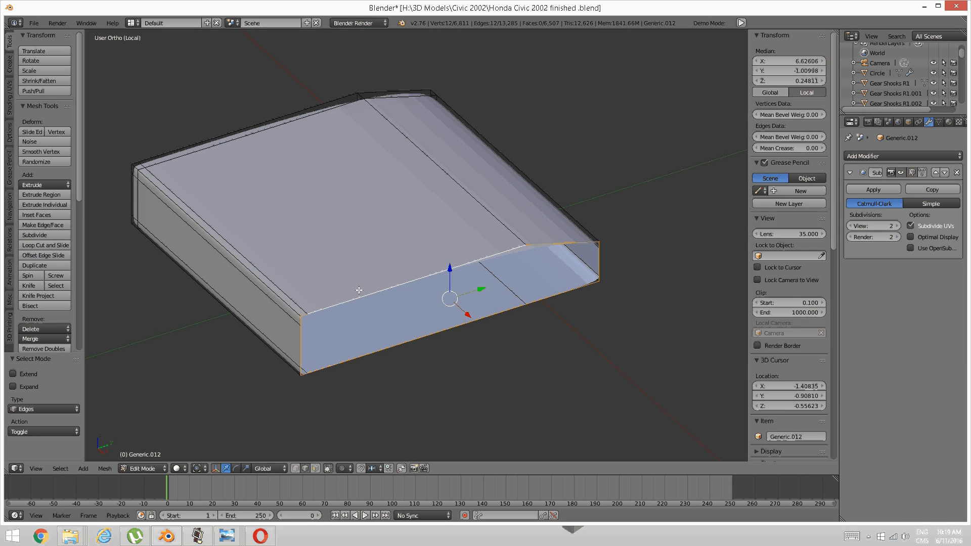
{"action": "key", "text": "f"}
{"action": "middle_click_drag", "start_coordinate": [351, 306], "coordinate": [283, 305]}
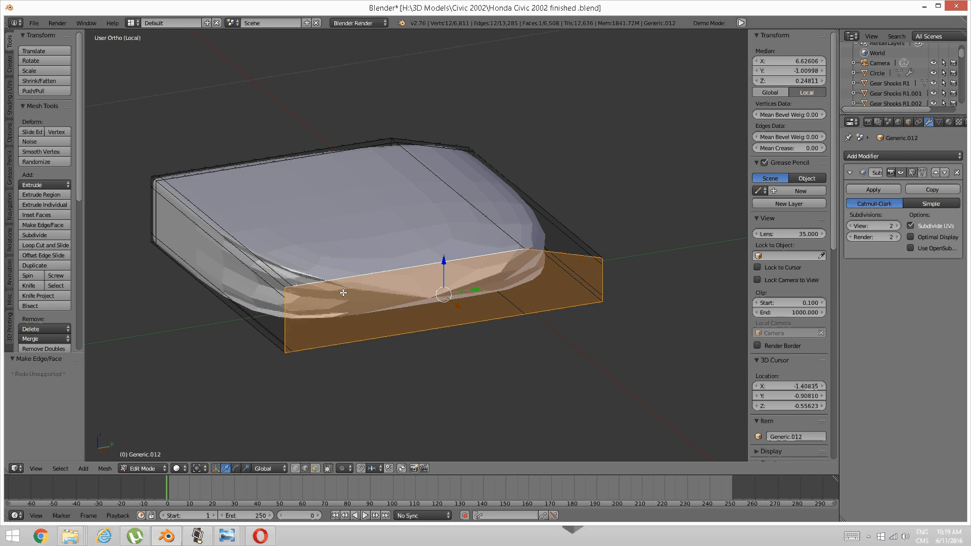
{"action": "key", "text": "a"}
{"action": "key", "text": "ctrl+Tab"}
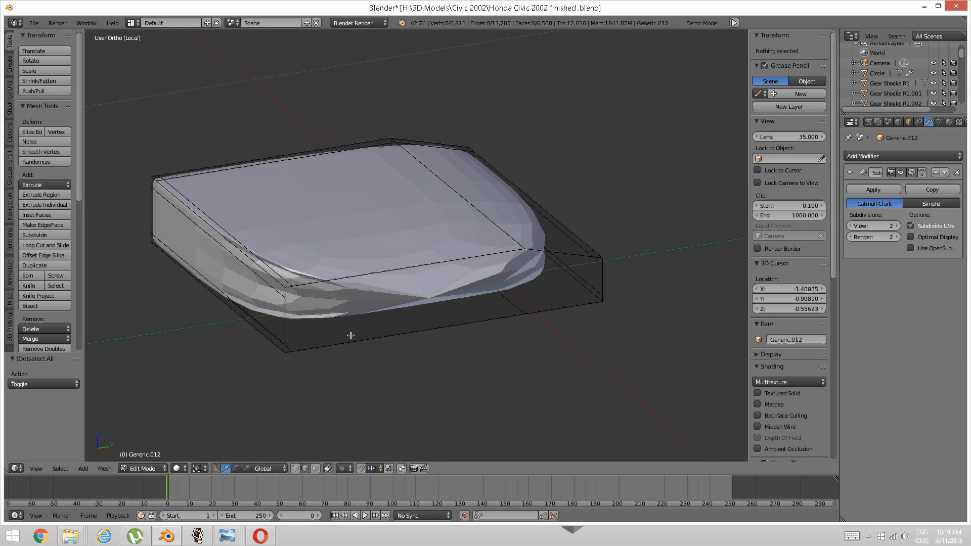
{"action": "key", "text": "k"}
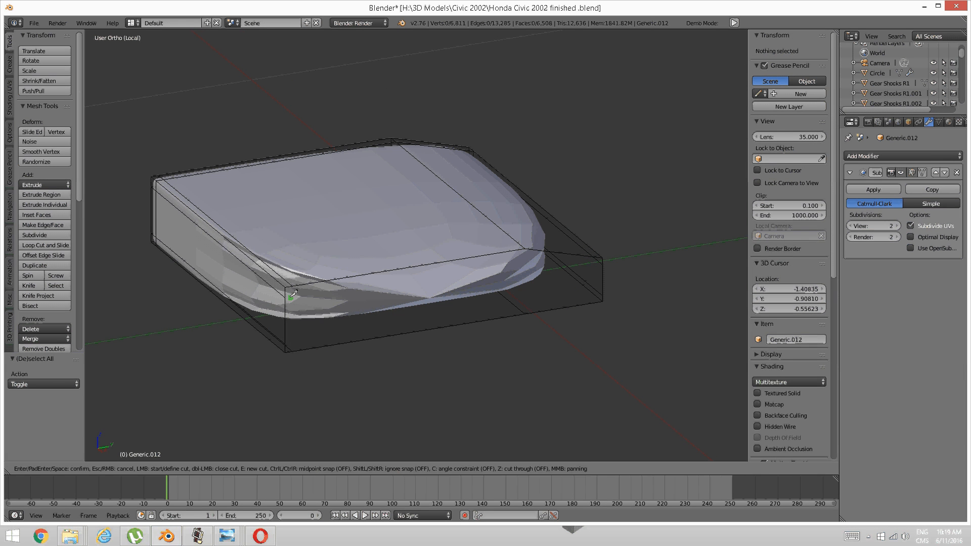
{"action": "left_click", "coordinate": [285, 297]}
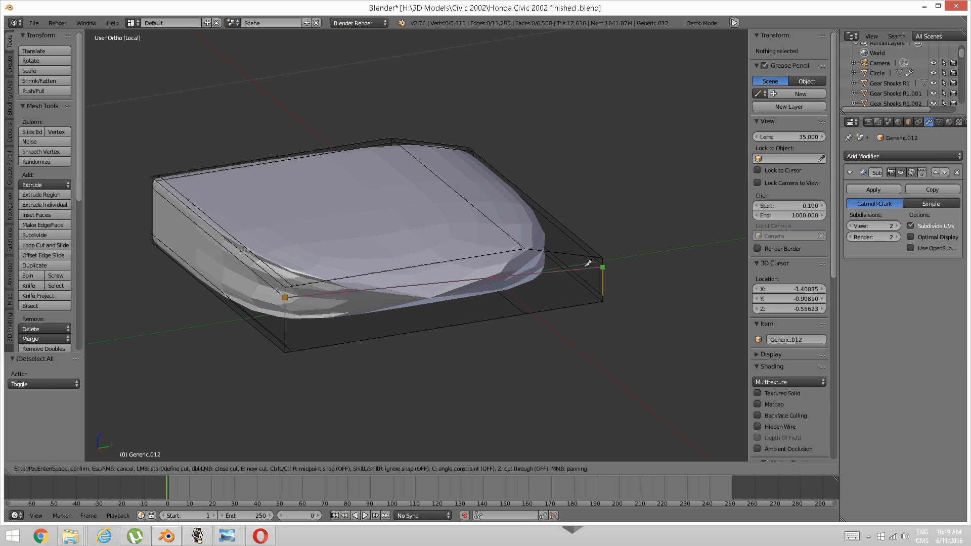
{"action": "key", "text": "Escape"}
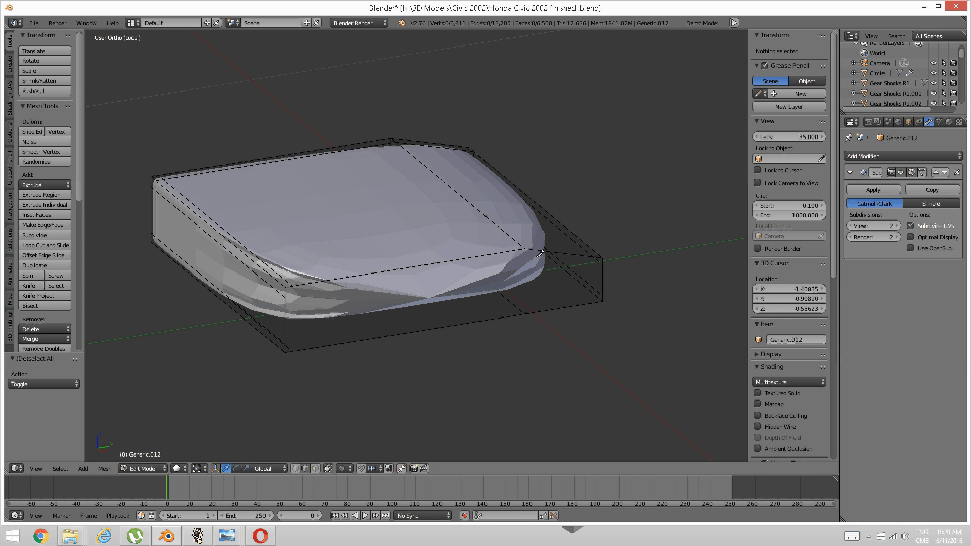
- Knife-cut two vertical edges across the filled end face, one below the ridge vertex and one beside the near corner
{"action": "key", "text": "k"}
{"action": "left_click", "coordinate": [524, 249]}
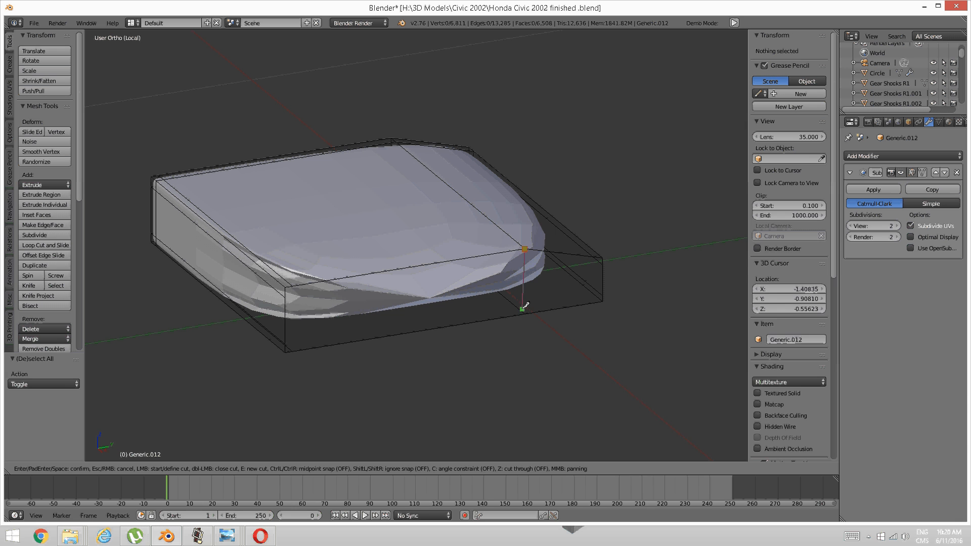
{"action": "left_click", "coordinate": [524, 312]}
{"action": "key", "text": "Return"}
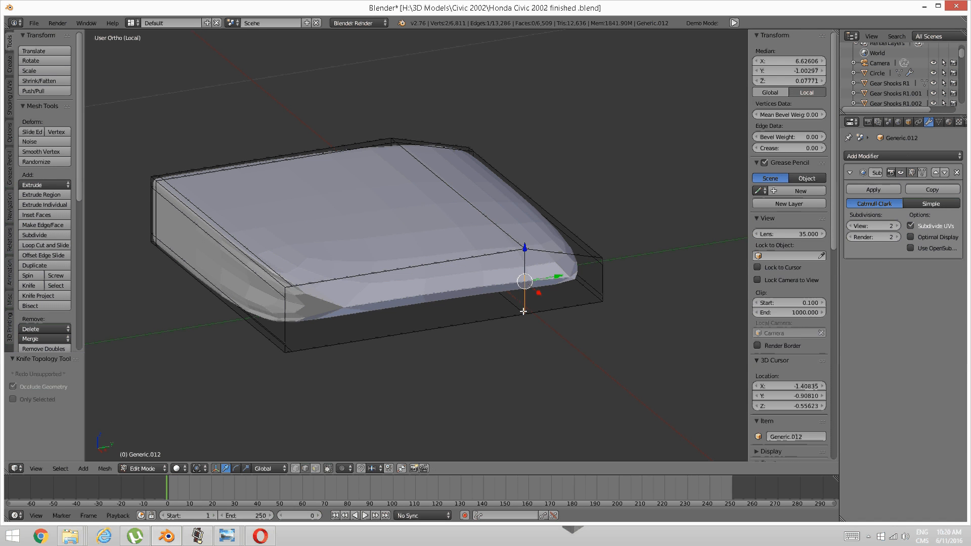
{"action": "key", "text": "k"}
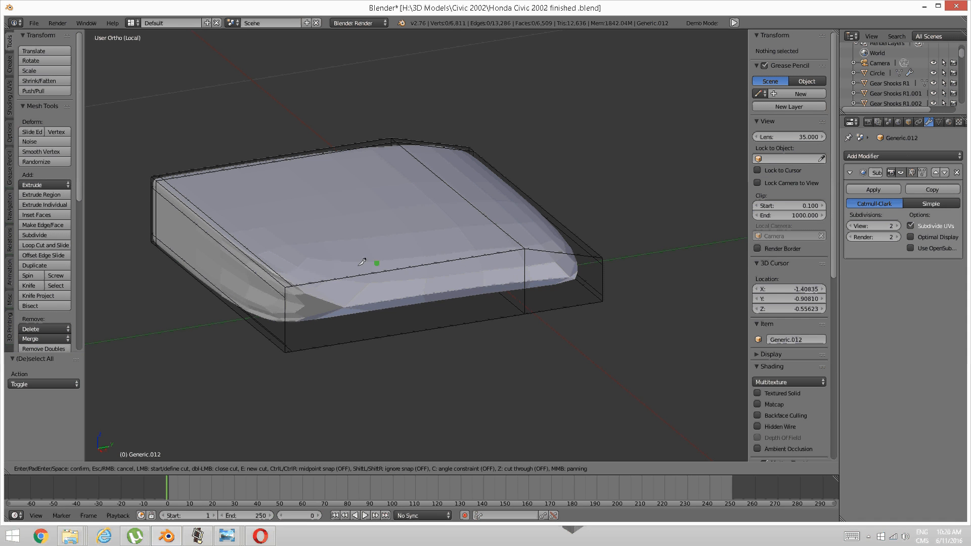
{"action": "left_click", "coordinate": [292, 286]}
{"action": "left_click", "coordinate": [290, 350]}
{"action": "key", "text": "Return"}
{"action": "middle_click_drag", "start_coordinate": [564, 299], "coordinate": [536, 277]}
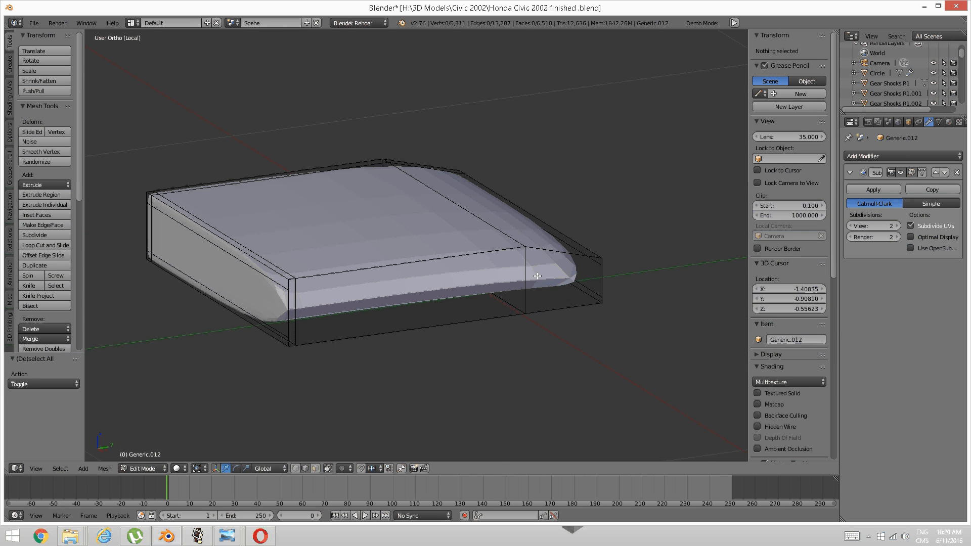
- Knife-cut two lengthwise lines across the filled end face, one just above its lower edge and one just below its upper edge
{"action": "key", "text": "k"}
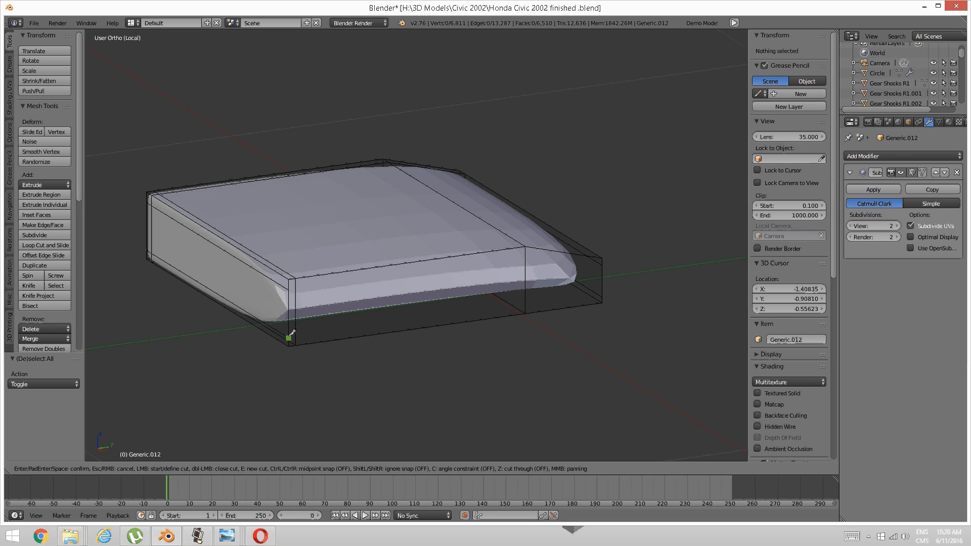
{"action": "left_click", "coordinate": [289, 337]}
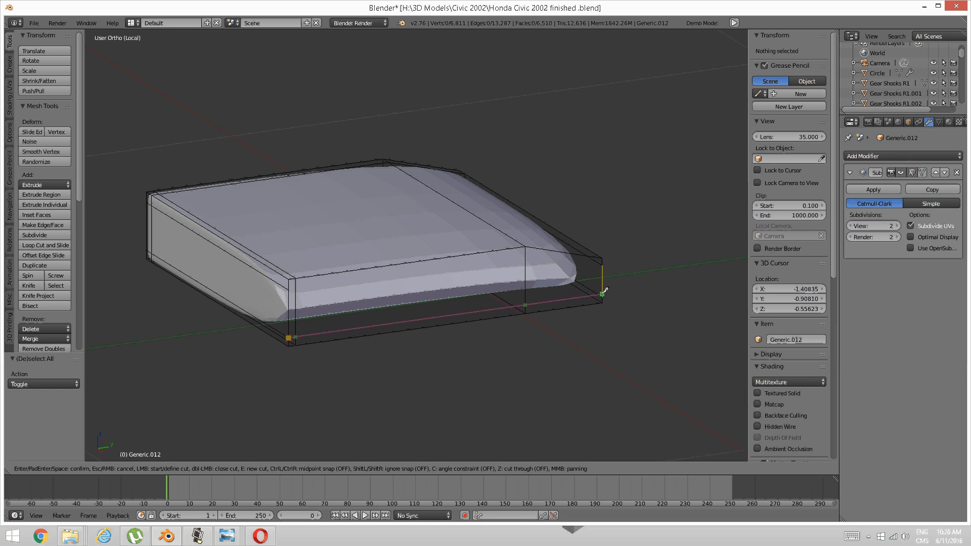
{"action": "left_click", "coordinate": [602, 294]}
{"action": "key", "text": "Return"}
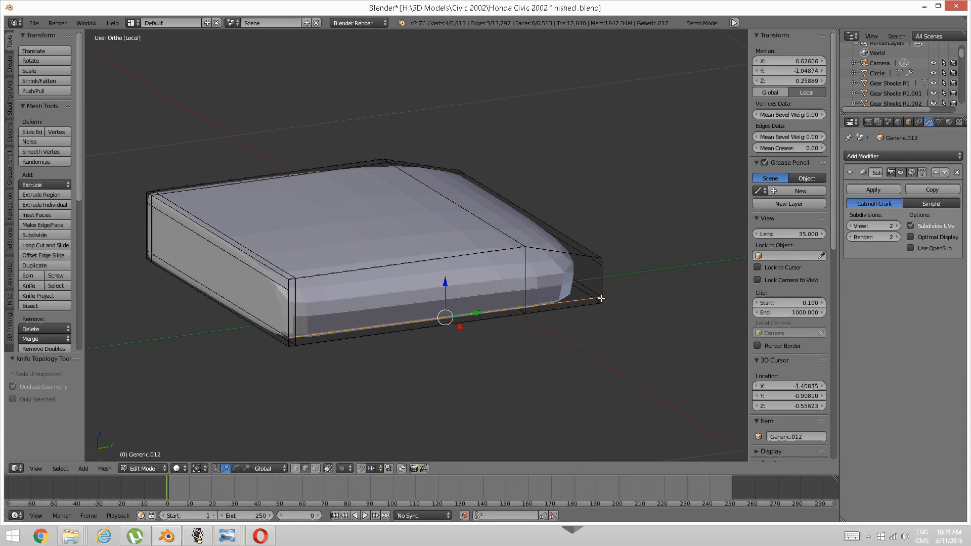
{"action": "key", "text": "a"}
{"action": "key", "text": "k"}
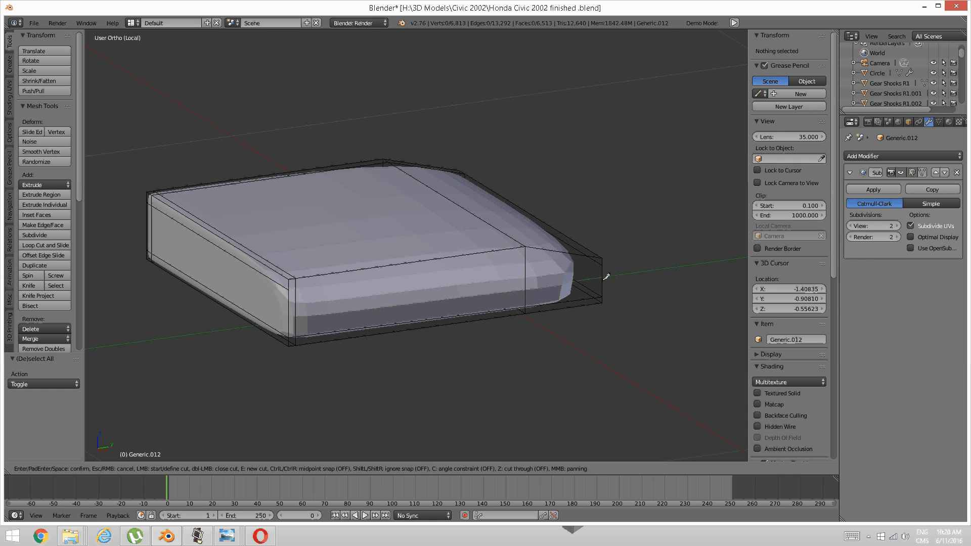
{"action": "left_click", "coordinate": [602, 265]}
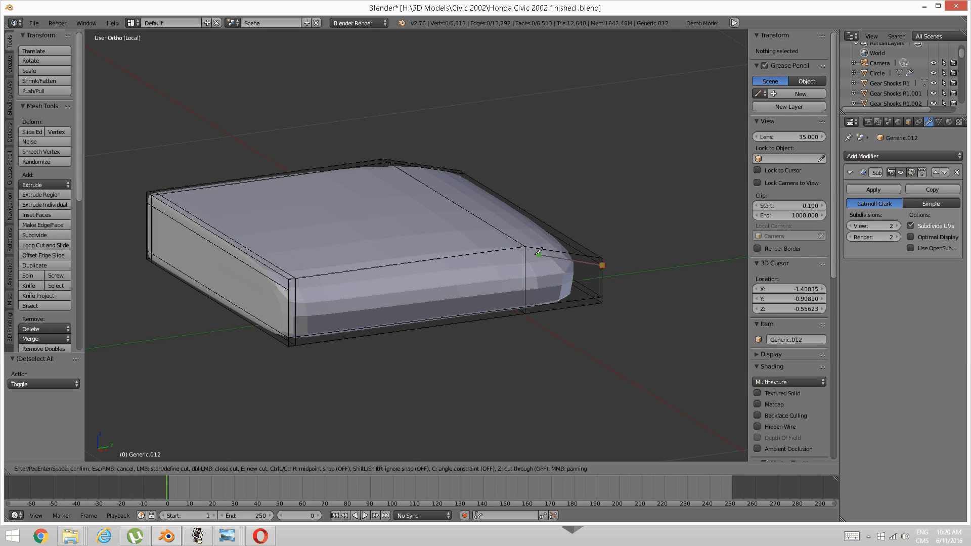
{"action": "left_click", "coordinate": [526, 251]}
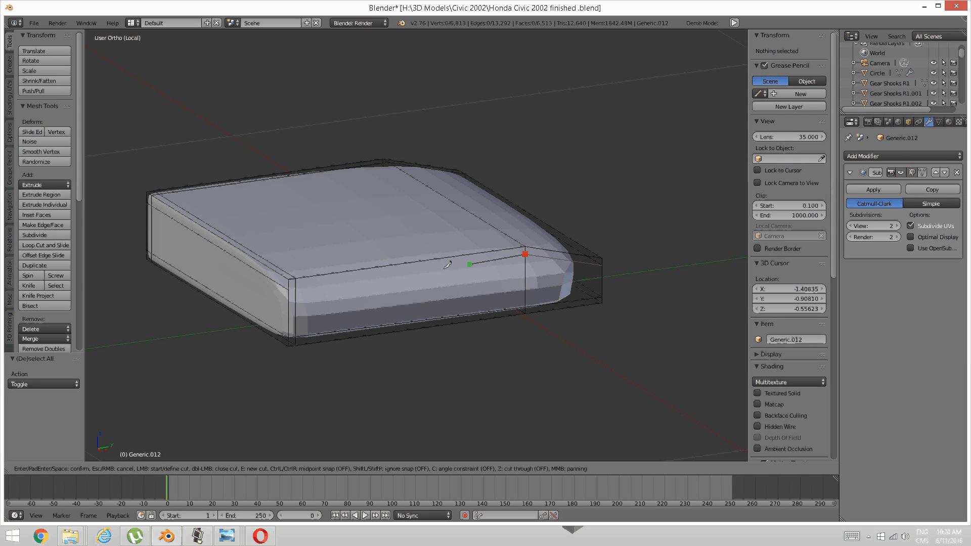
{"action": "left_click", "coordinate": [288, 289]}
{"action": "key", "text": "Return"}
- Add an edge loop around the piece and slide it close to the filled end face
{"action": "middle_click_drag", "start_coordinate": [289, 290], "coordinate": [408, 312]}
{"action": "scroll", "coordinate": [397, 293], "scroll_direction": "up", "scroll_amount": 3}
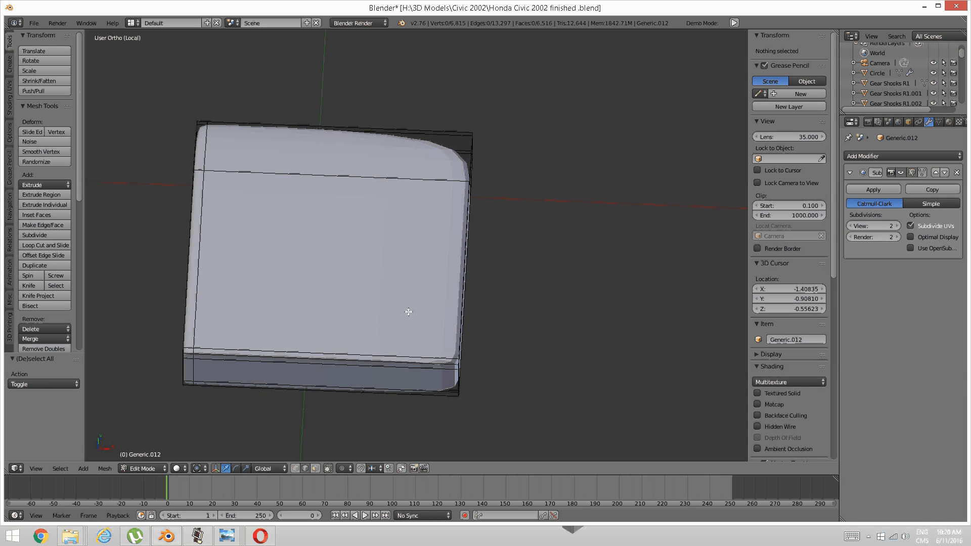
{"action": "key", "text": "ctrl+r"}
{"action": "left_click", "coordinate": [381, 347]}
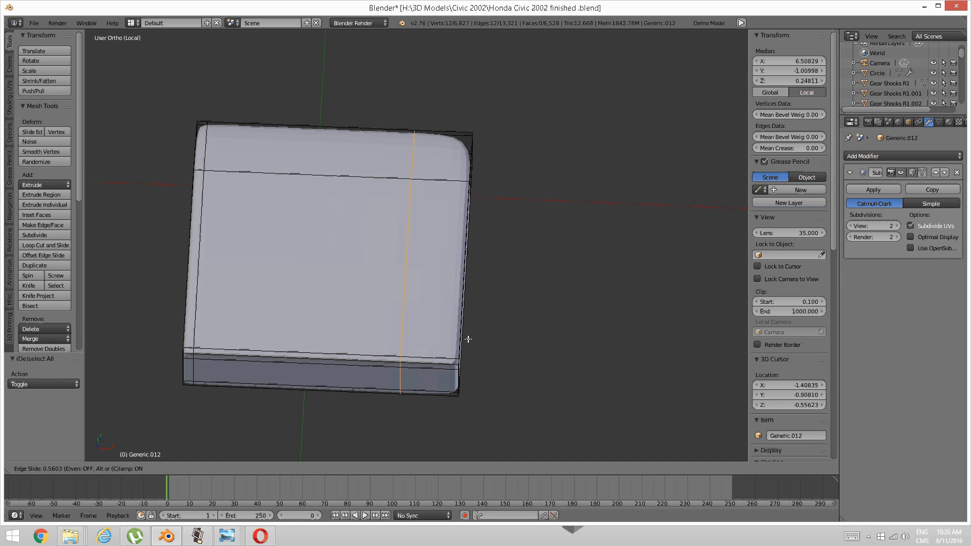
{"action": "left_click", "coordinate": [507, 336]}
{"action": "key", "text": "a"}
- Reveal all hidden geometry of the panel and clear the selection
{"action": "middle_click_drag", "start_coordinate": [500, 339], "coordinate": [344, 253]}
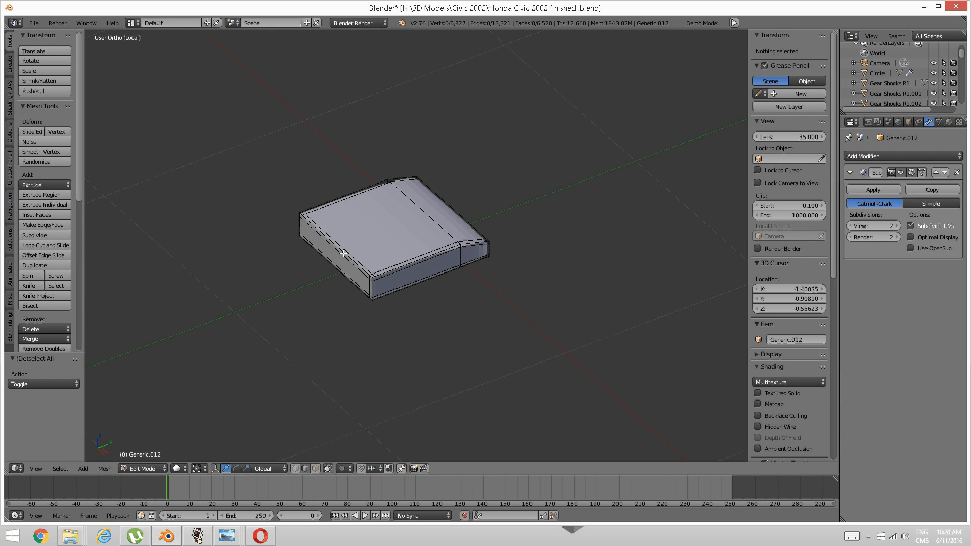
{"action": "key", "text": "alt+h"}
{"action": "scroll", "coordinate": [451, 277], "scroll_direction": "down", "scroll_amount": 3}
{"action": "key", "text": "a"}
{"action": "middle_click_drag", "start_coordinate": [393, 237], "coordinate": [440, 275]}
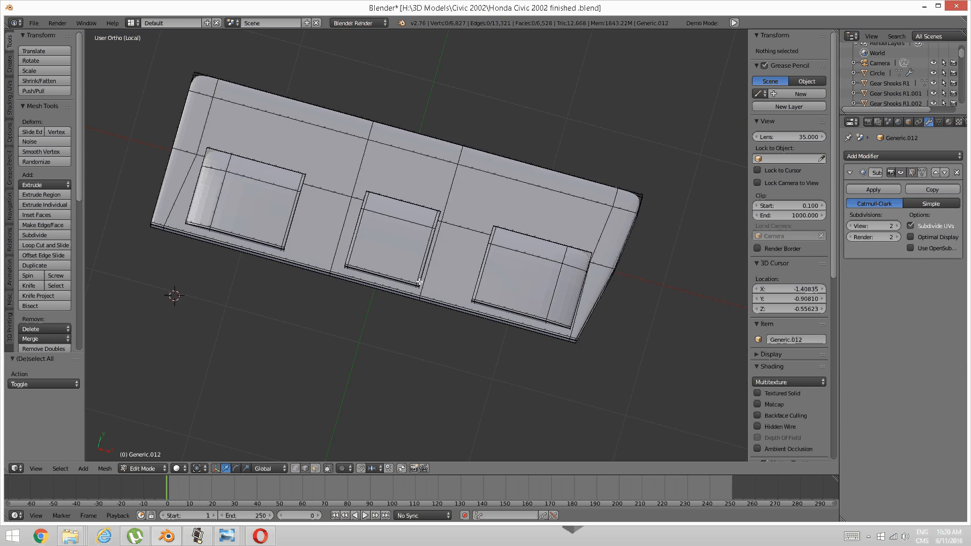
- Select the whole linked middle piece and check the dashboard reference photo
{"action": "scroll", "coordinate": [395, 240], "scroll_direction": "up", "scroll_amount": 3}
{"action": "middle_click_drag", "start_coordinate": [344, 197], "coordinate": [362, 206]}
{"action": "right_click", "coordinate": [362, 207]}
{"action": "key", "text": "ctrl+l"}
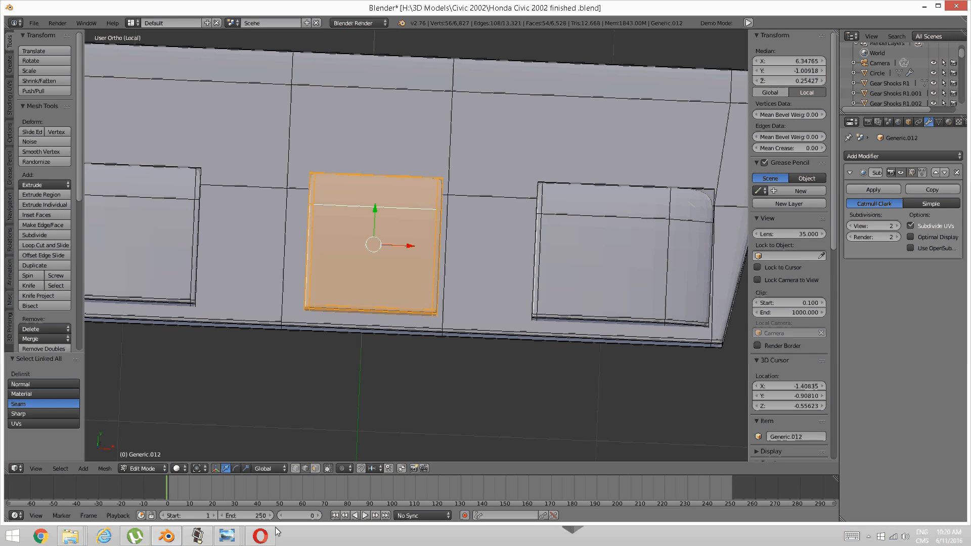
{"action": "mouse_move", "coordinate": [226, 540]}
{"action": "left_click", "coordinate": [379, 460]}
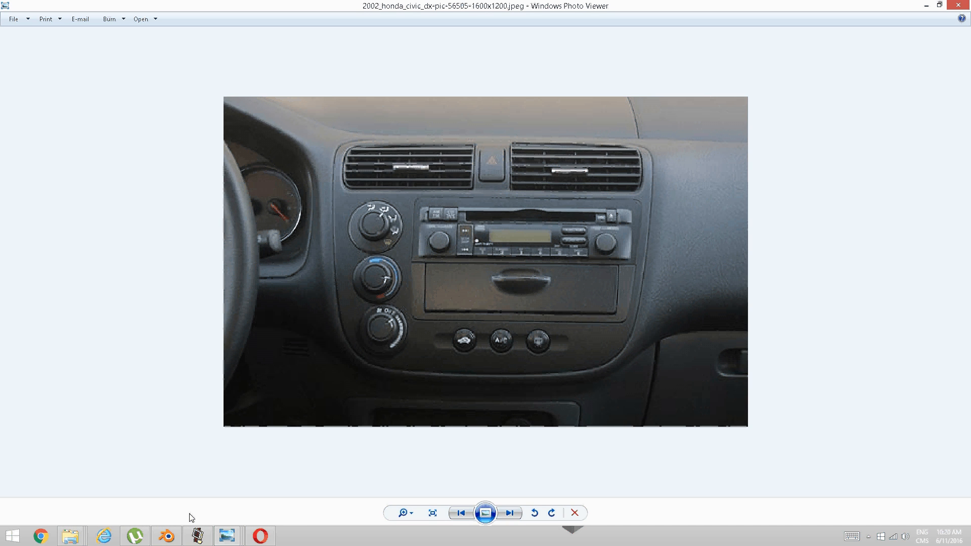
{"action": "left_click", "coordinate": [172, 534]}
- From the top view, duplicate the middle piece and move the copy -0.446 along X
{"action": "key", "text": "KP_7"}
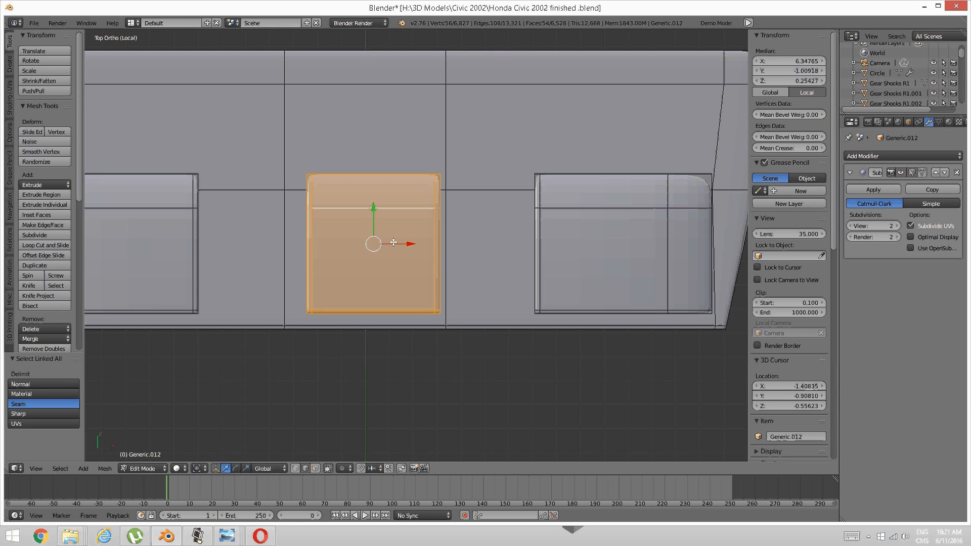
{"action": "key", "text": "shift+d"}
{"action": "key", "text": "Escape"}
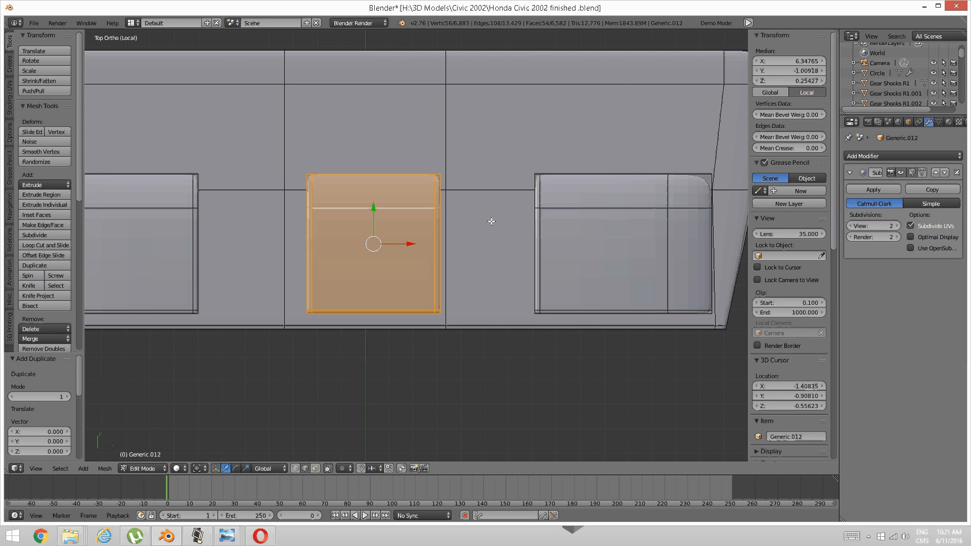
{"action": "key", "text": "g"}
{"action": "key", "text": "x"}
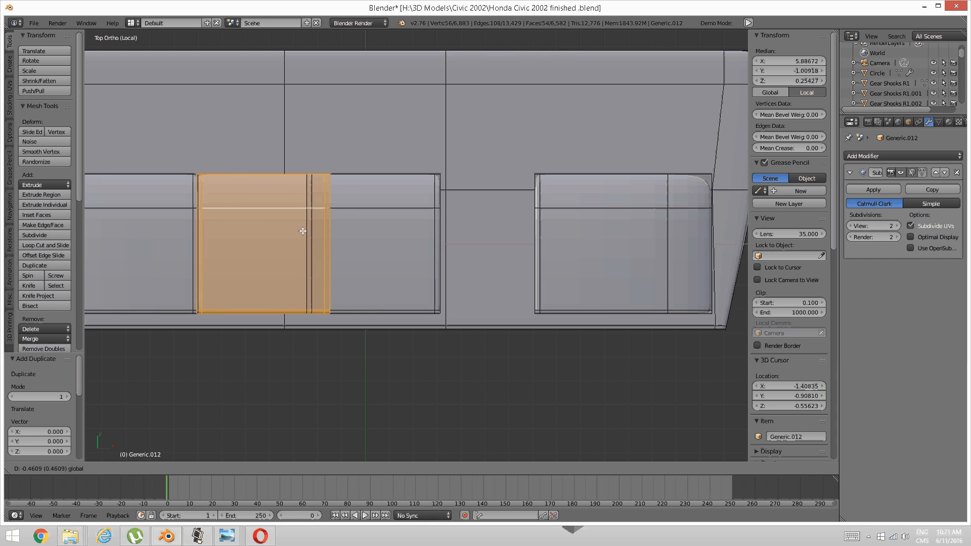
{"action": "left_click", "coordinate": [309, 231]}
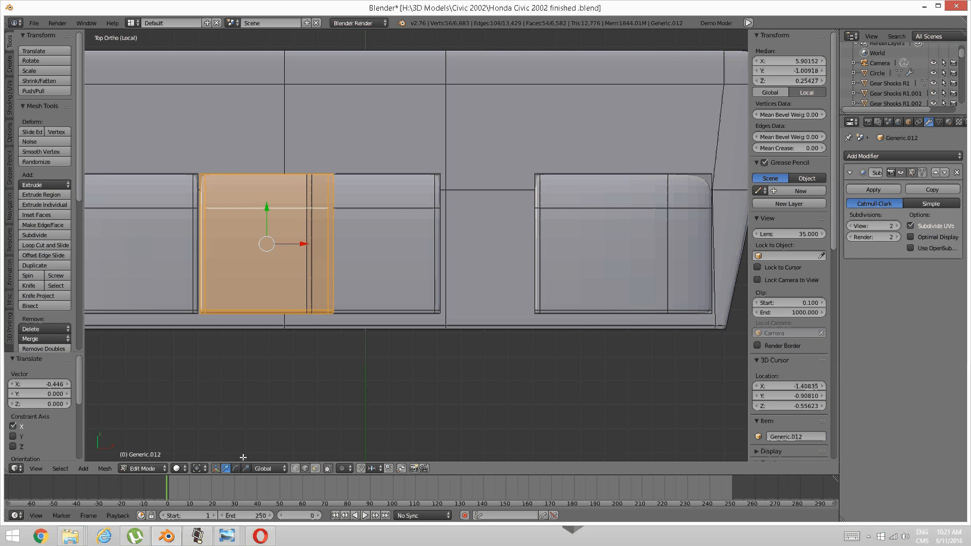
- Scale the copy to 0.427 along X and move it -0.167 along X, against the neighbouring raised end piece
{"action": "key", "text": "s"}
{"action": "key", "text": "x"}
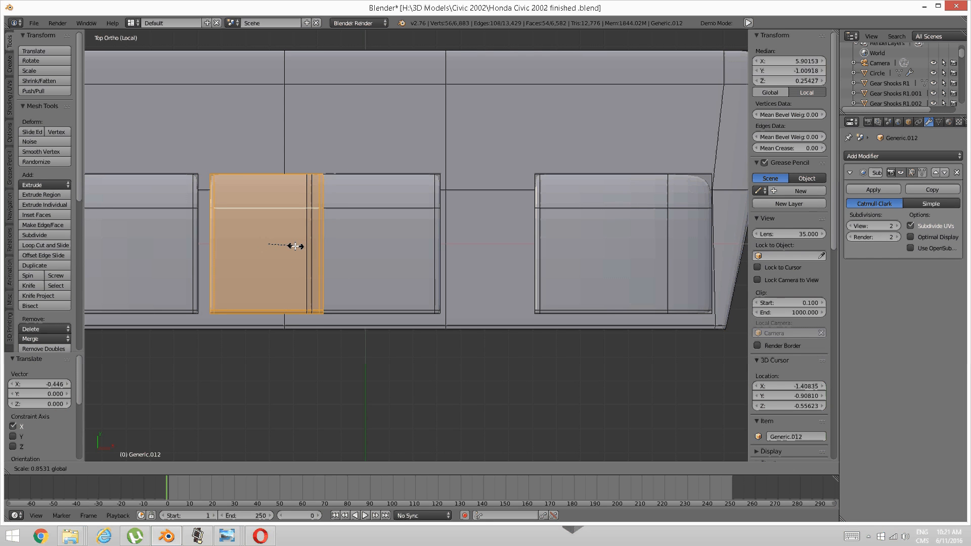
{"action": "left_click", "coordinate": [282, 246]}
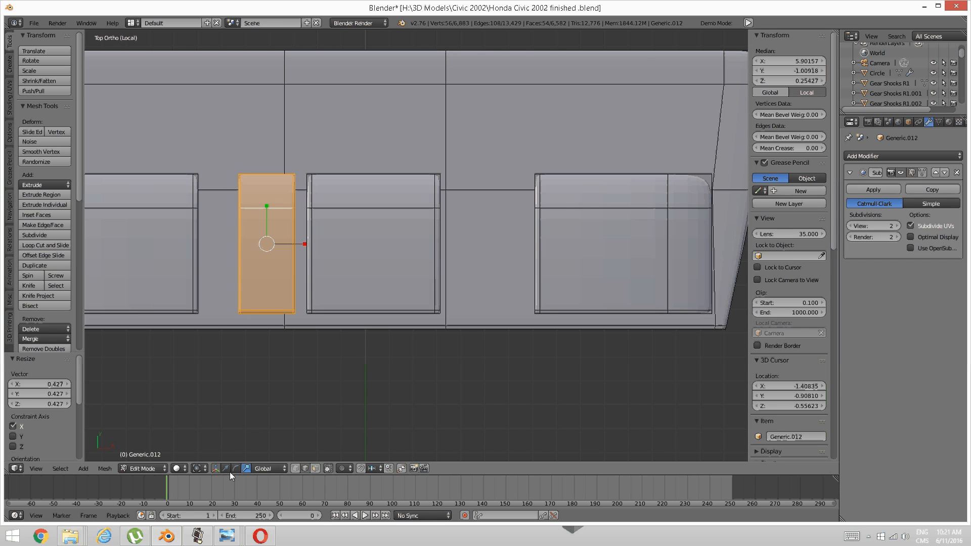
{"action": "left_click_drag", "start_coordinate": [288, 243], "coordinate": [264, 245]}
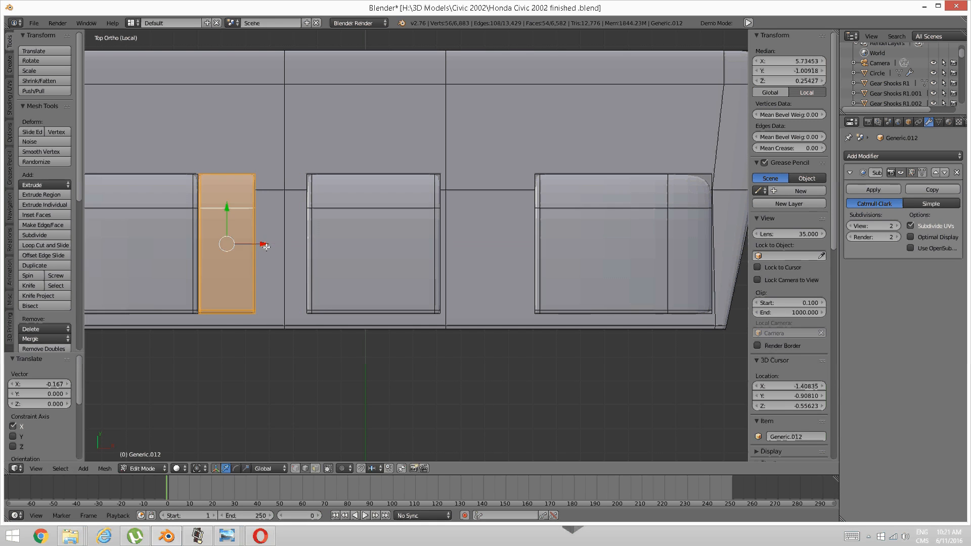
{"action": "key", "text": "a"}
{"action": "right_click", "coordinate": [351, 220]}
{"action": "key", "text": "ctrl+l"}
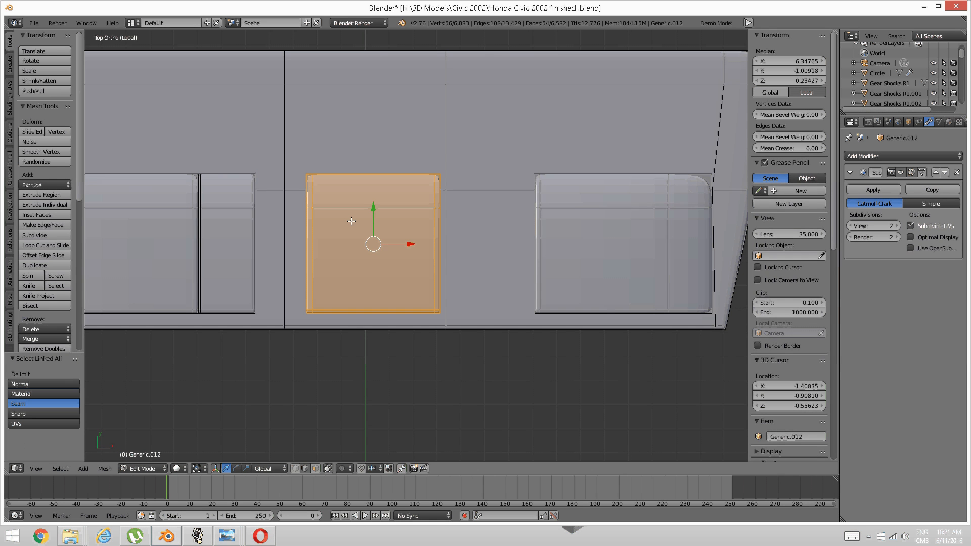
- In face select mode, select the middle piece's front face, grow the selection to its border faces and move them 0.212 along Y
{"action": "middle_click_drag", "start_coordinate": [351, 221], "coordinate": [315, 173]}
{"action": "scroll", "coordinate": [362, 290], "scroll_direction": "up", "scroll_amount": 2}
{"action": "mouse_move", "coordinate": [362, 290]}
{"action": "middle_mouse_down"}
{"action": "mouse_move", "coordinate": [353, 275]}
{"action": "mouse_move", "coordinate": [354, 303]}
{"action": "middle_mouse_up"}
{"action": "key", "text": "a"}
{"action": "key", "text": "ctrl+Tab"}
{"action": "left_click", "coordinate": [331, 324]}
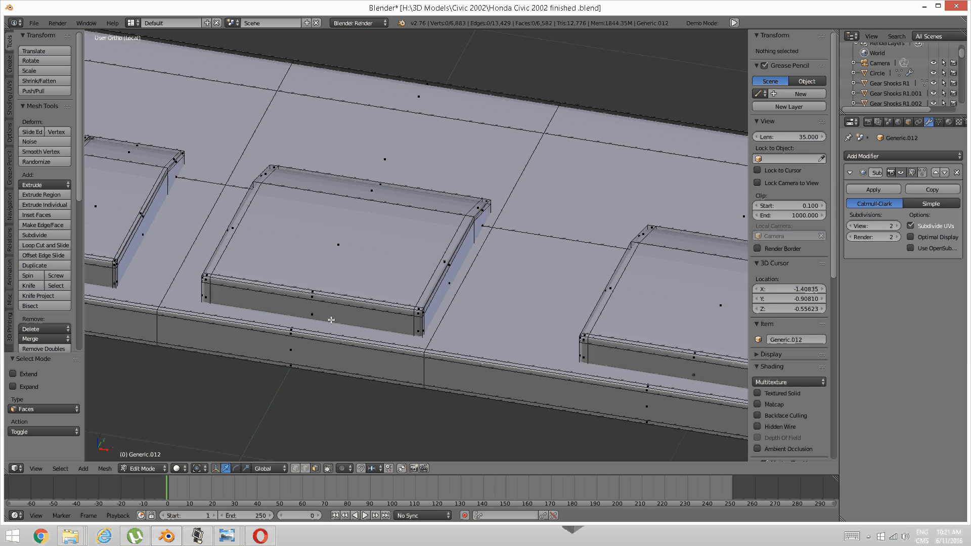
{"action": "right_click", "coordinate": [330, 320]}
{"action": "key", "text": "ctrl+KP_Add"}
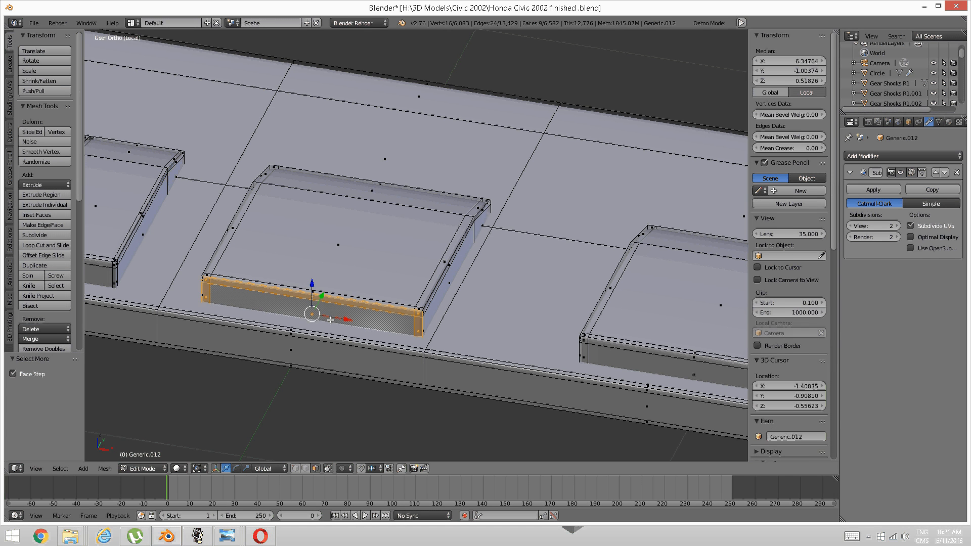
{"action": "middle_click_drag", "start_coordinate": [330, 319], "coordinate": [284, 277]}
{"action": "left_click_drag", "start_coordinate": [361, 226], "coordinate": [428, 224]}
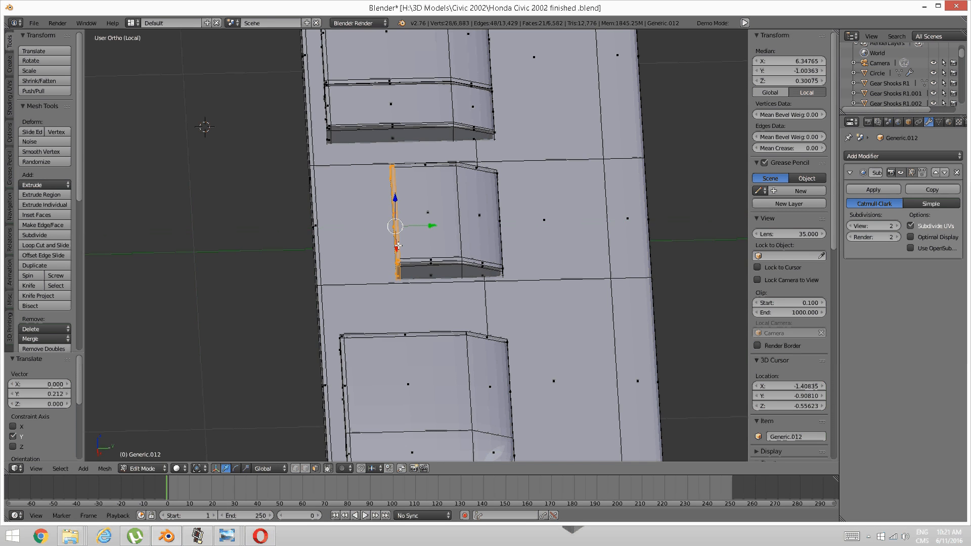
- Select the whole linked shortened middle piece and move it -0.213 along X, beside the narrow copy
{"action": "middle_click_drag", "start_coordinate": [427, 225], "coordinate": [418, 258]}
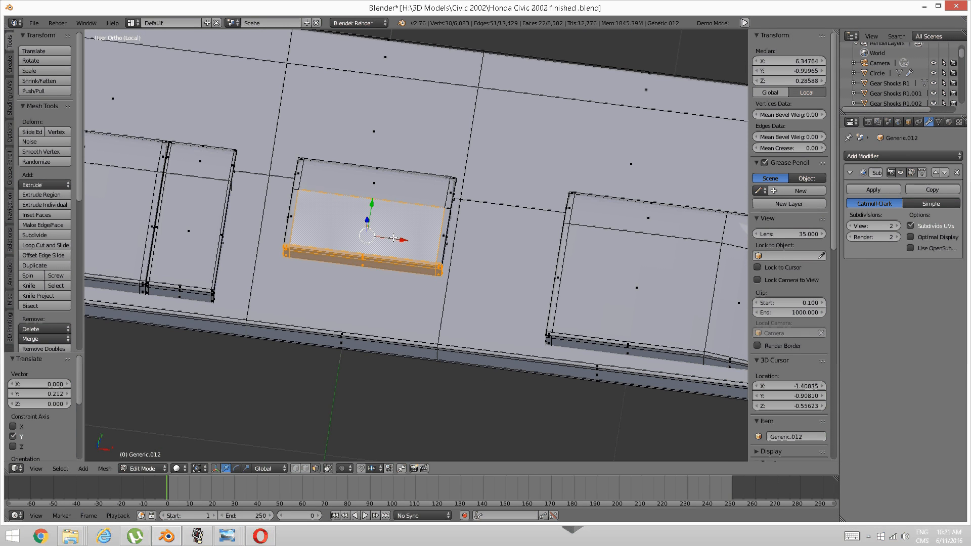
{"action": "key", "text": "ctrl+l"}
{"action": "key", "text": "KP_7"}
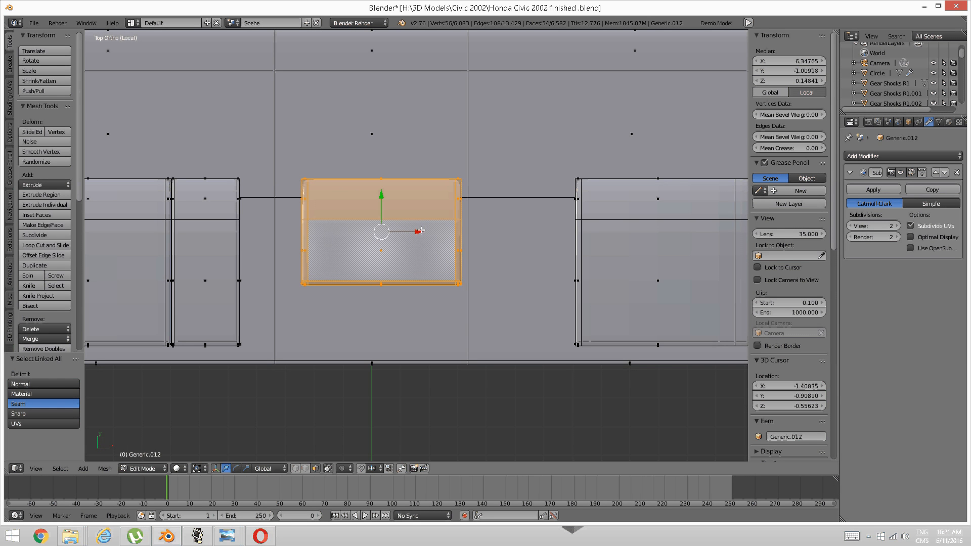
{"action": "key", "text": "g"}
{"action": "key", "text": "x"}
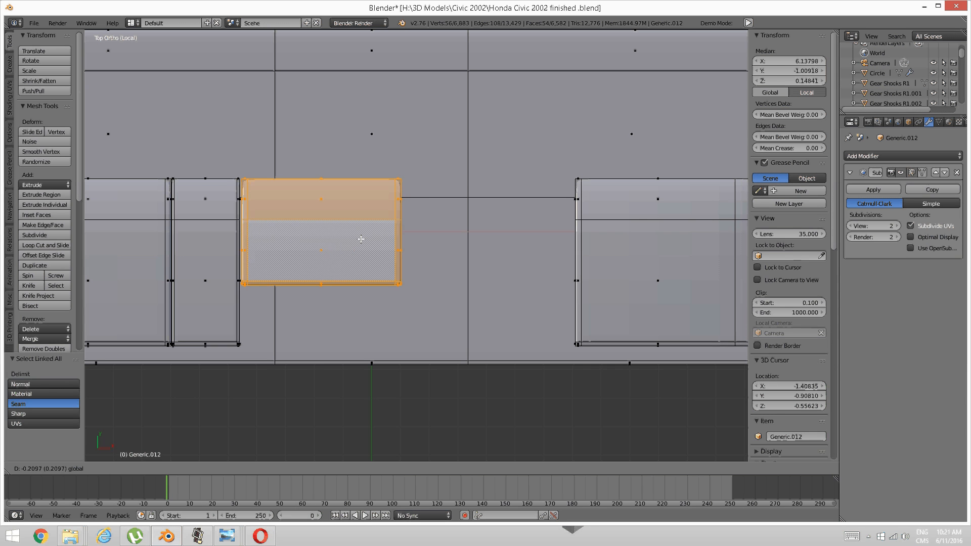
{"action": "left_click", "coordinate": [360, 239]}
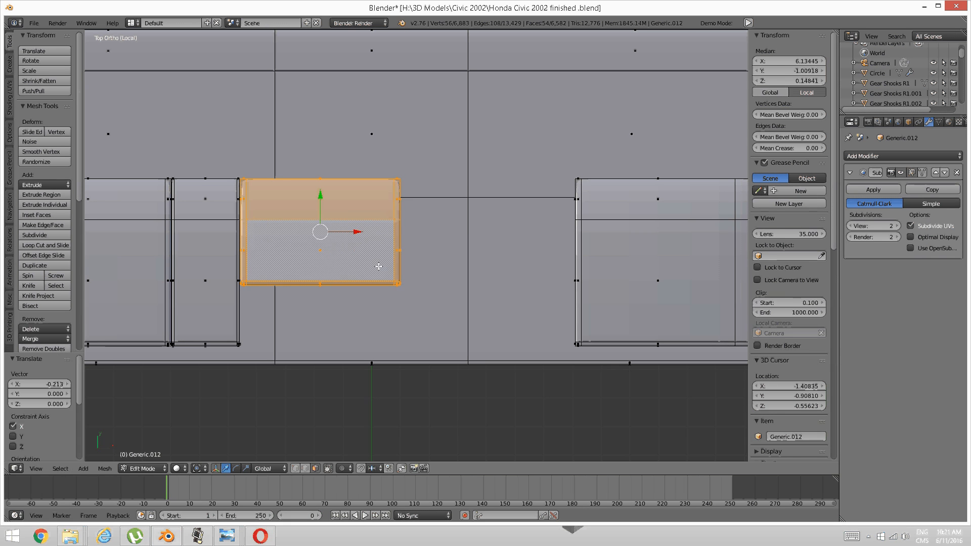
- In wireframe, box-select the shortened middle piece's free end, move it 0.608 along X to the opposite raised piece, and reveal hidden geometry
{"action": "key", "text": "a"}
{"action": "key", "text": "z"}
{"action": "left_click", "coordinate": [458, 265]}
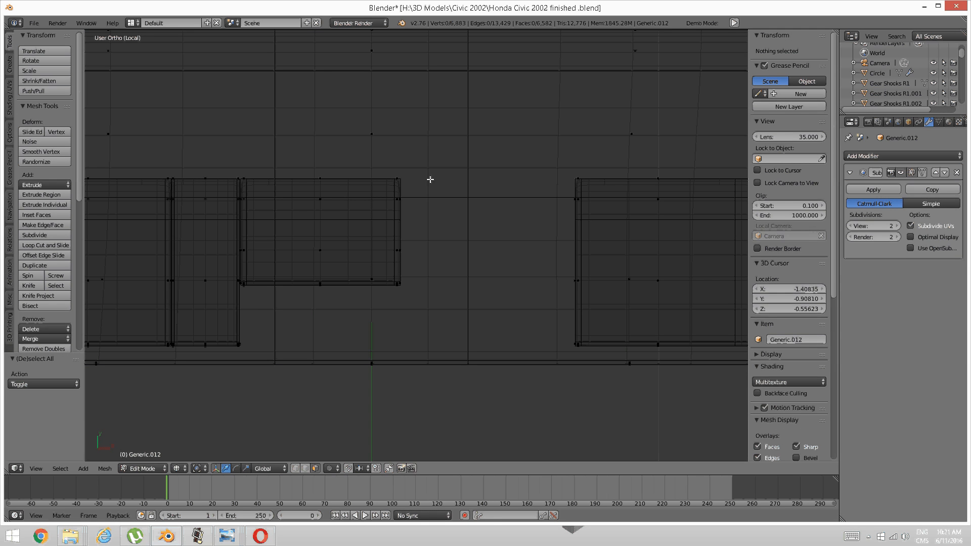
{"action": "key", "text": "b"}
{"action": "left_click_drag", "start_coordinate": [429, 158], "coordinate": [398, 285]}
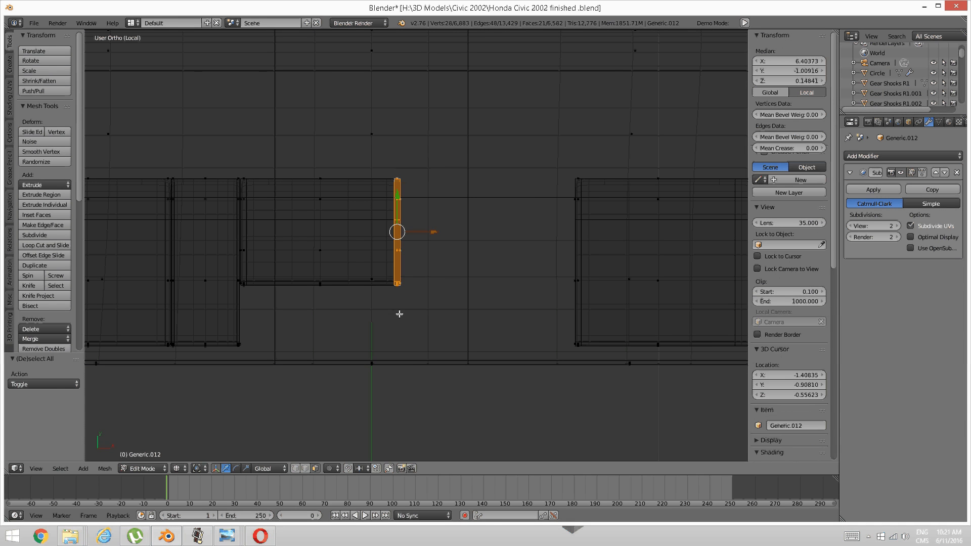
{"action": "left_click_drag", "start_coordinate": [433, 232], "coordinate": [604, 232]}
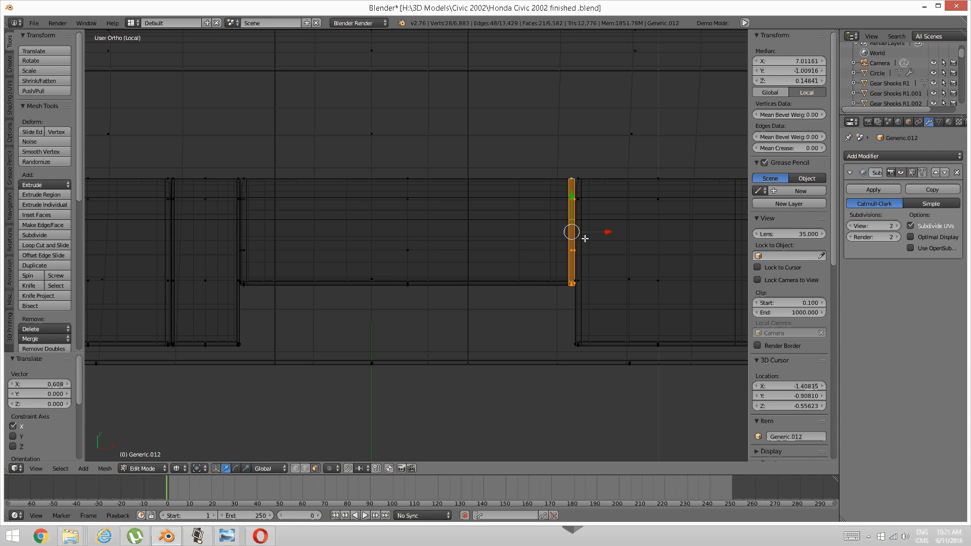
{"action": "key", "text": "a"}
{"action": "key", "text": "alt+h"}
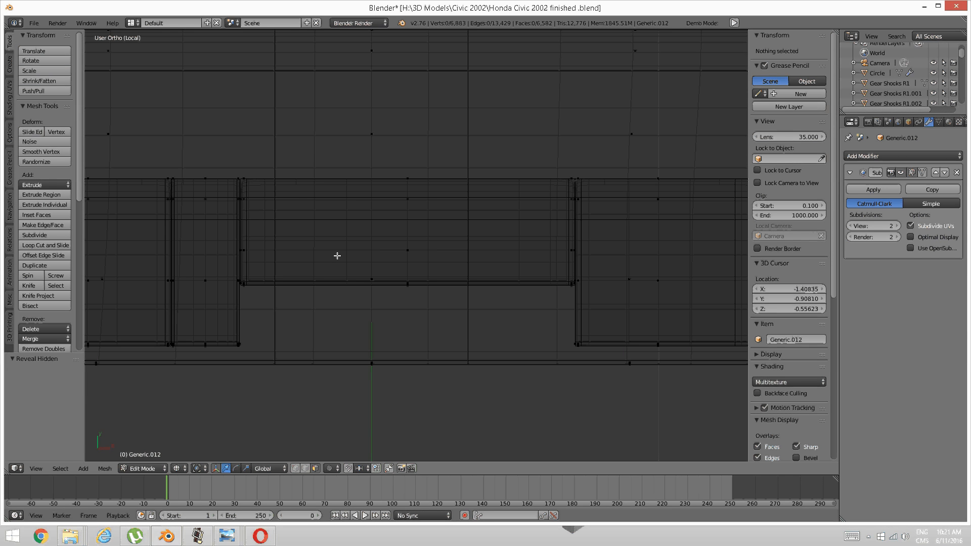
- Examine how the widened middle piece fits between its neighbouring pieces from above and at an angle
{"action": "scroll", "coordinate": [395, 252], "scroll_direction": "down", "scroll_amount": 2}
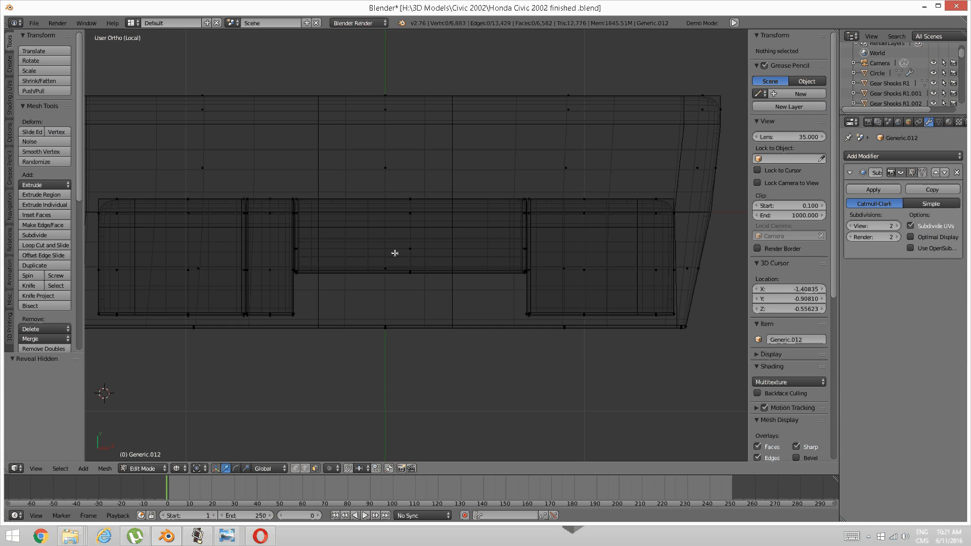
{"action": "scroll", "coordinate": [394, 252], "scroll_direction": "up", "scroll_amount": 1}
{"action": "scroll", "coordinate": [405, 248], "scroll_direction": "down", "scroll_amount": 2}
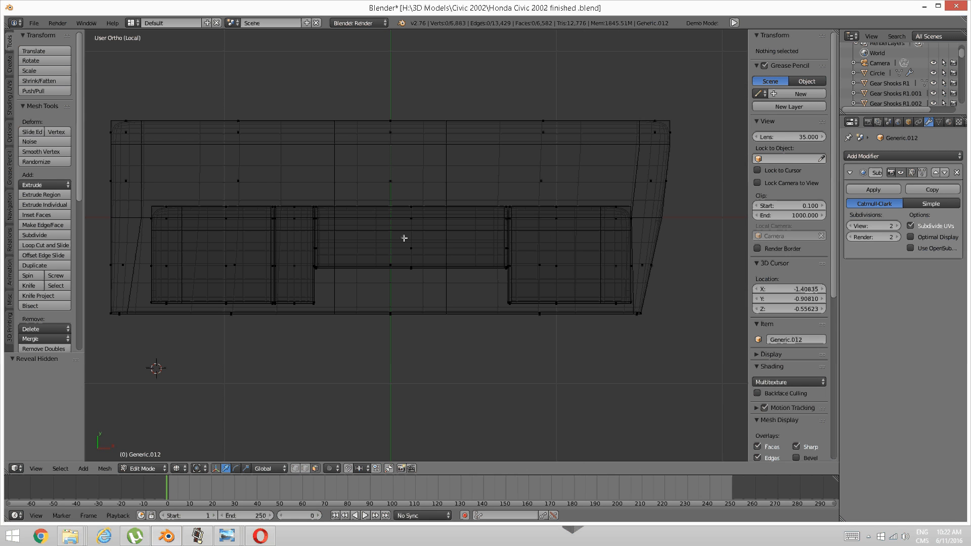
{"action": "scroll", "coordinate": [394, 248], "scroll_direction": "up", "scroll_amount": 2}
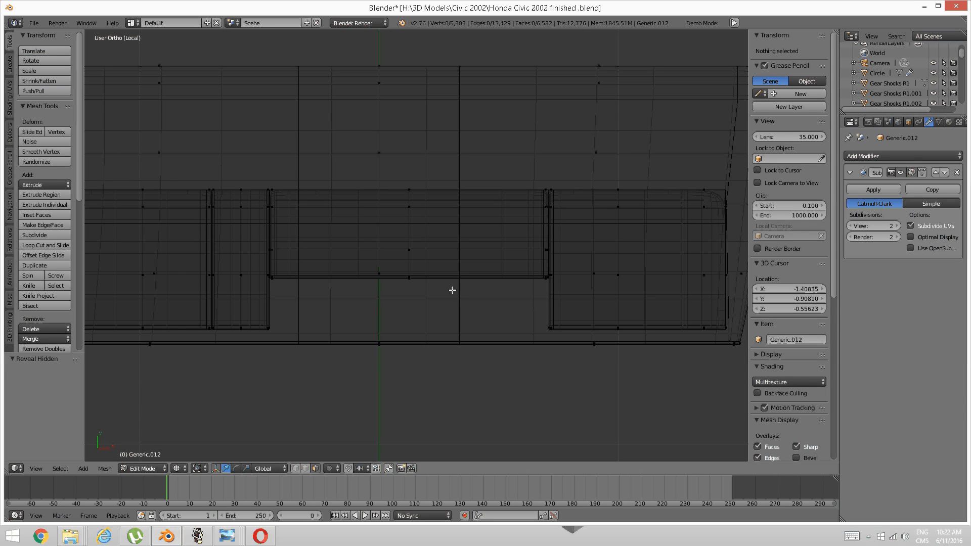
{"action": "scroll", "coordinate": [449, 294], "scroll_direction": "up", "scroll_amount": 1}
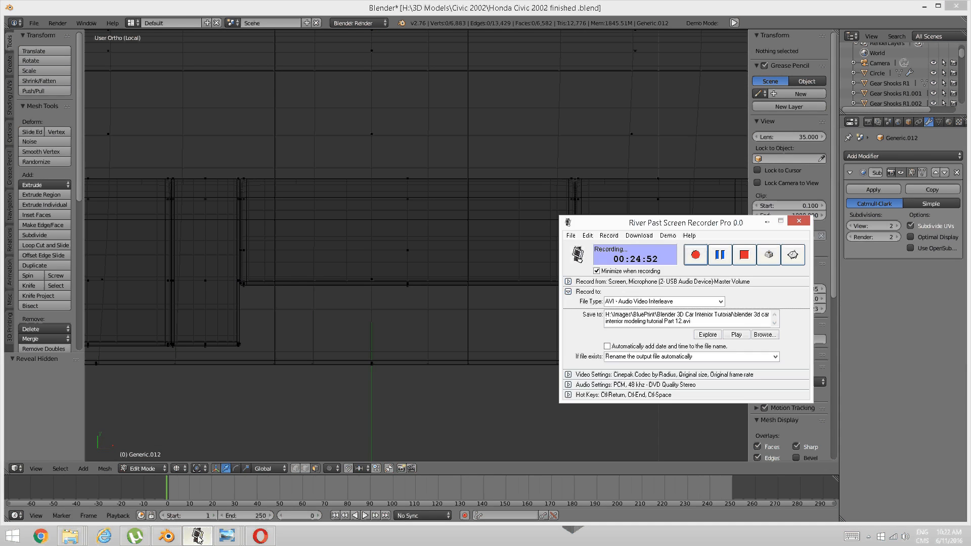
{"action": "scroll", "coordinate": [306, 314], "scroll_direction": "down", "scroll_amount": 1}
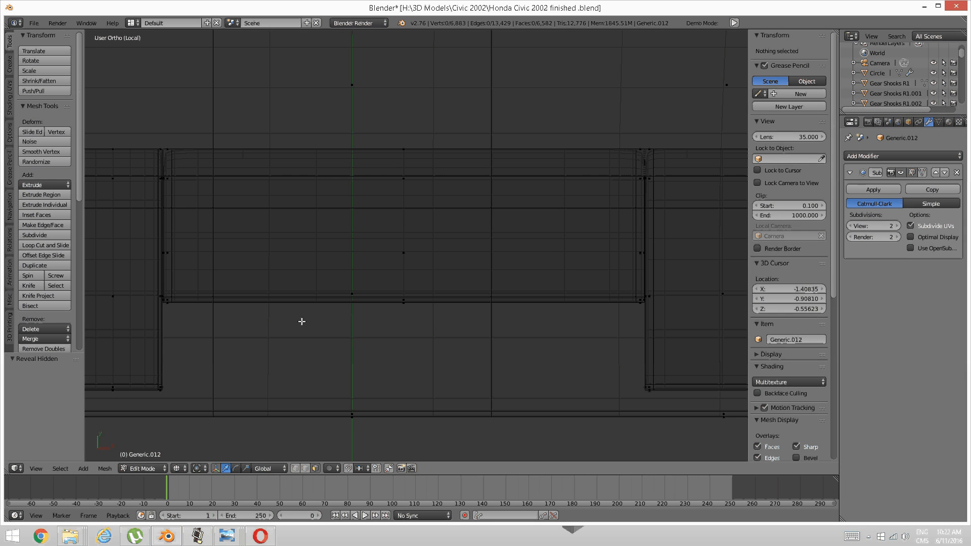
{"action": "scroll", "coordinate": [301, 321], "scroll_direction": "down", "scroll_amount": 1}
{"action": "middle_click_drag", "start_coordinate": [300, 323], "coordinate": [313, 256]}
{"action": "scroll", "coordinate": [312, 254], "scroll_direction": "up", "scroll_amount": 2}
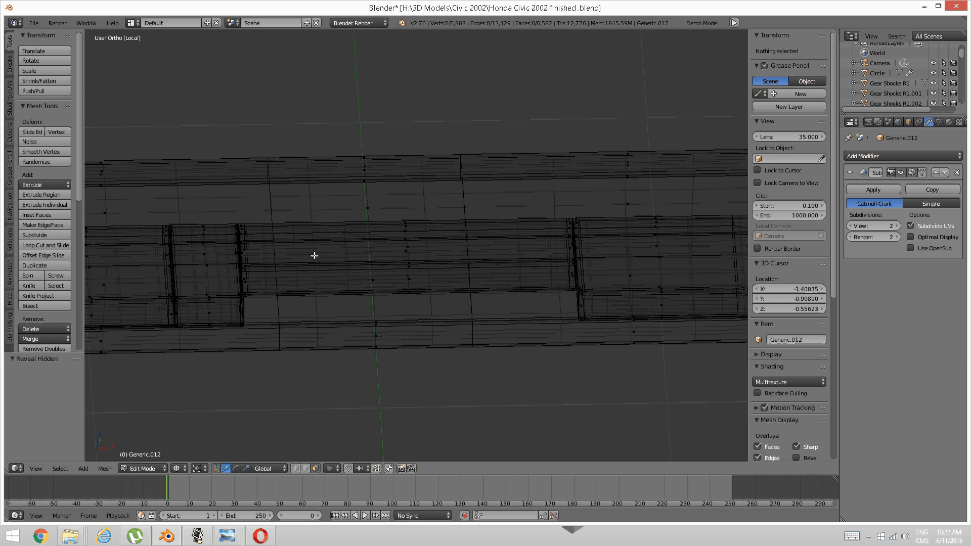
- Return to solid shading, select the whole linked middle piece and compare its shape with the dashboard reference photo
{"action": "key", "text": "z"}
{"action": "left_click", "coordinate": [283, 271]}
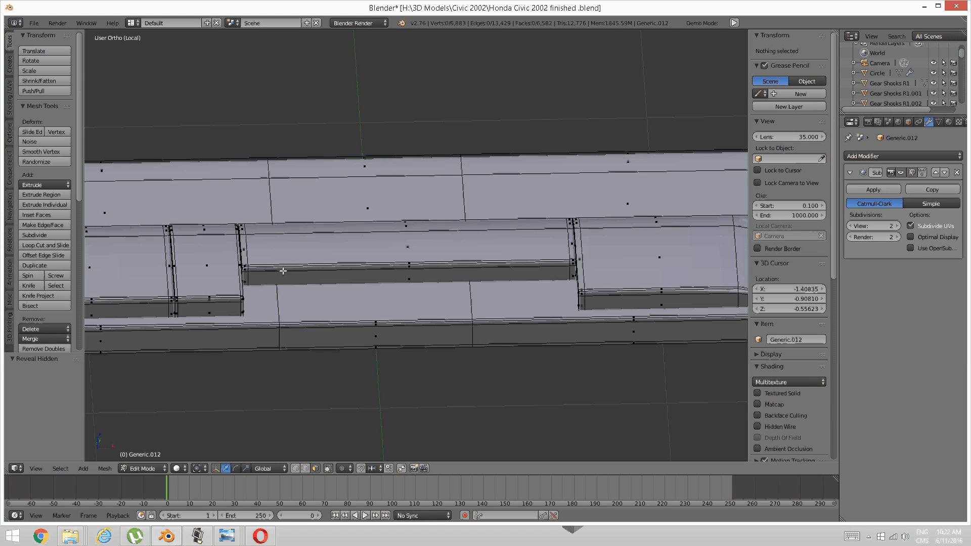
{"action": "right_click", "coordinate": [282, 271]}
{"action": "scroll", "coordinate": [293, 268], "scroll_direction": "up", "scroll_amount": 1}
{"action": "key", "text": "ctrl+l"}
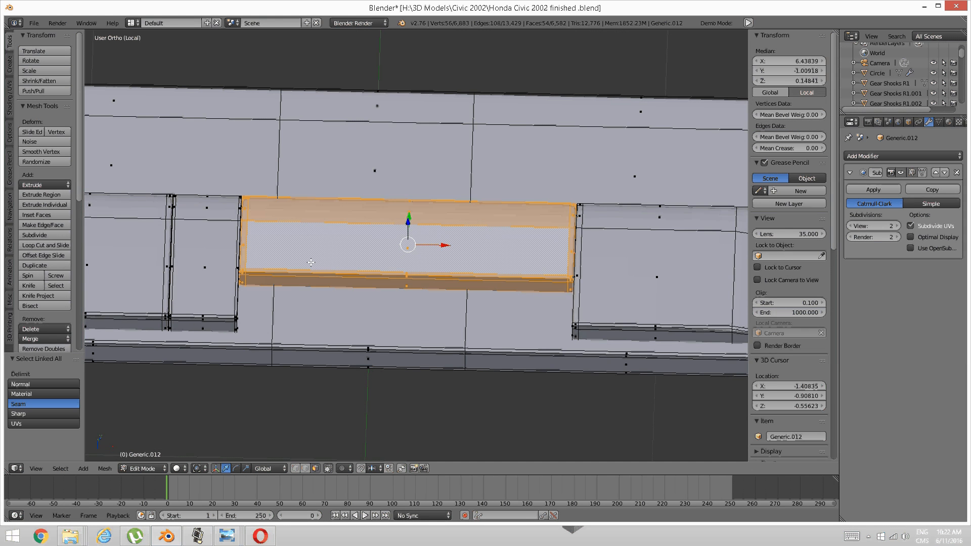
{"action": "middle_click_drag", "start_coordinate": [310, 262], "coordinate": [306, 243]}
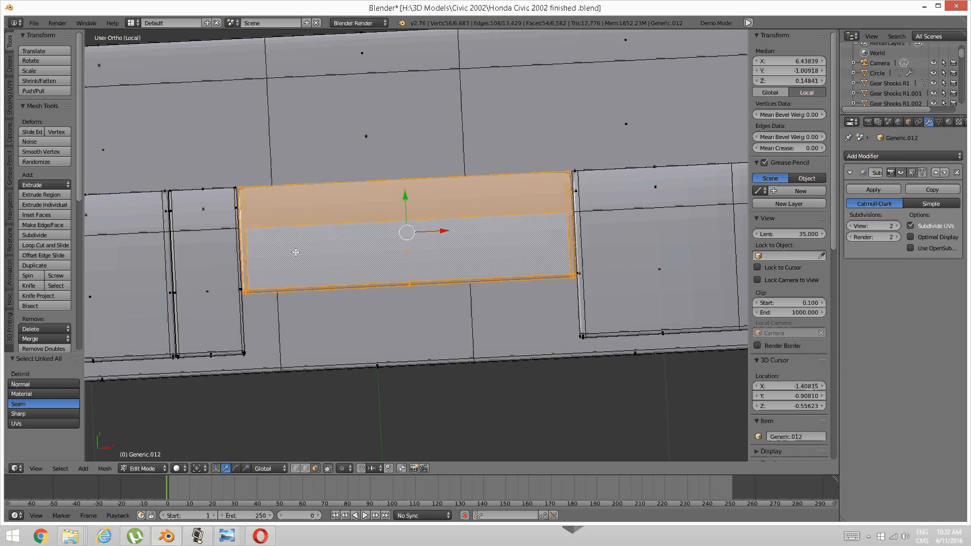
{"action": "mouse_move", "coordinate": [235, 336]}
{"action": "middle_mouse_down"}
{"action": "mouse_move", "coordinate": [212, 298]}
{"action": "mouse_move", "coordinate": [245, 321]}
{"action": "middle_mouse_up"}
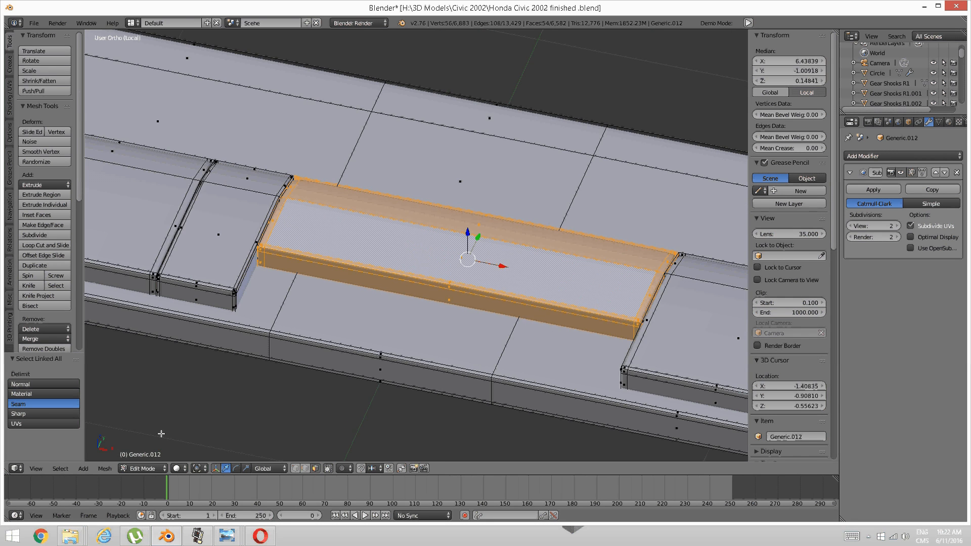
{"action": "mouse_move", "coordinate": [227, 535]}
{"action": "left_click", "coordinate": [304, 495]}
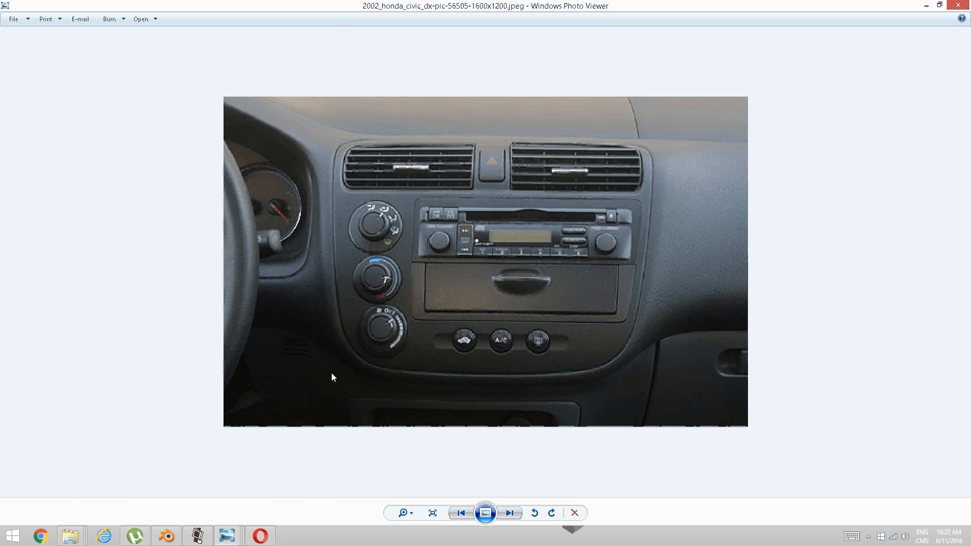
{"action": "left_click", "coordinate": [188, 529]}
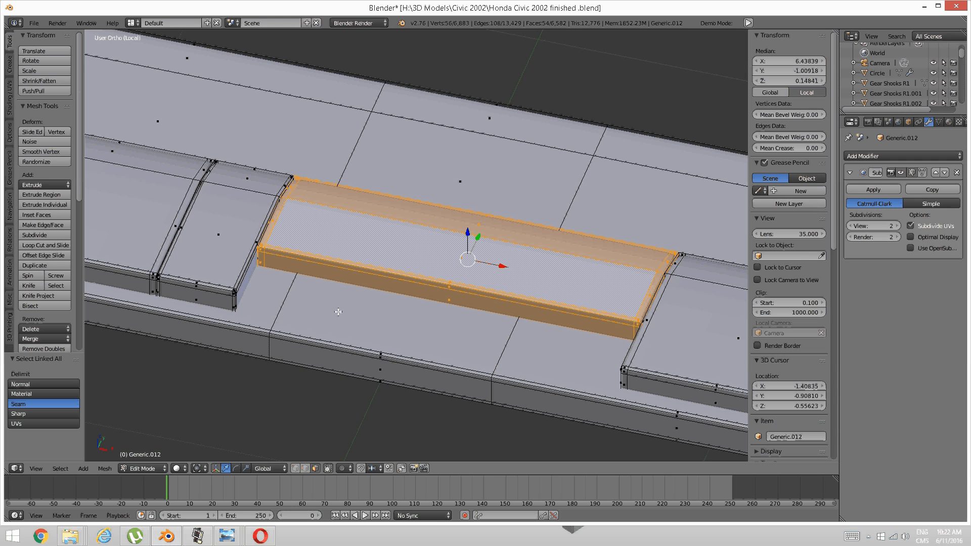
- Select the middle piece's front face, grow the selection twice and move it outward along Y in top view to deepen the piece
{"action": "scroll", "coordinate": [345, 350], "scroll_direction": "up", "scroll_amount": 3}
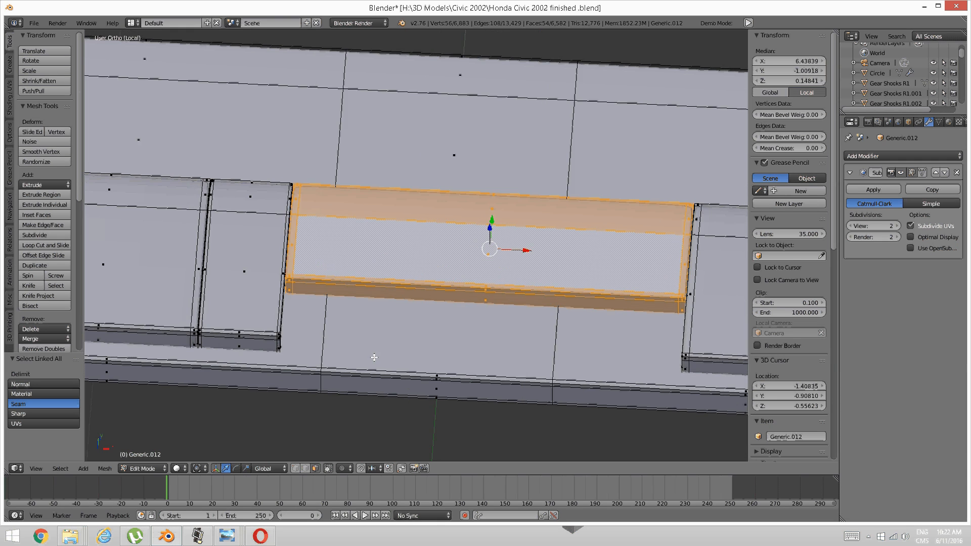
{"action": "middle_click_drag", "start_coordinate": [345, 350], "coordinate": [483, 280]}
{"action": "scroll", "coordinate": [370, 368], "scroll_direction": "up", "scroll_amount": 1}
{"action": "key", "text": "a"}
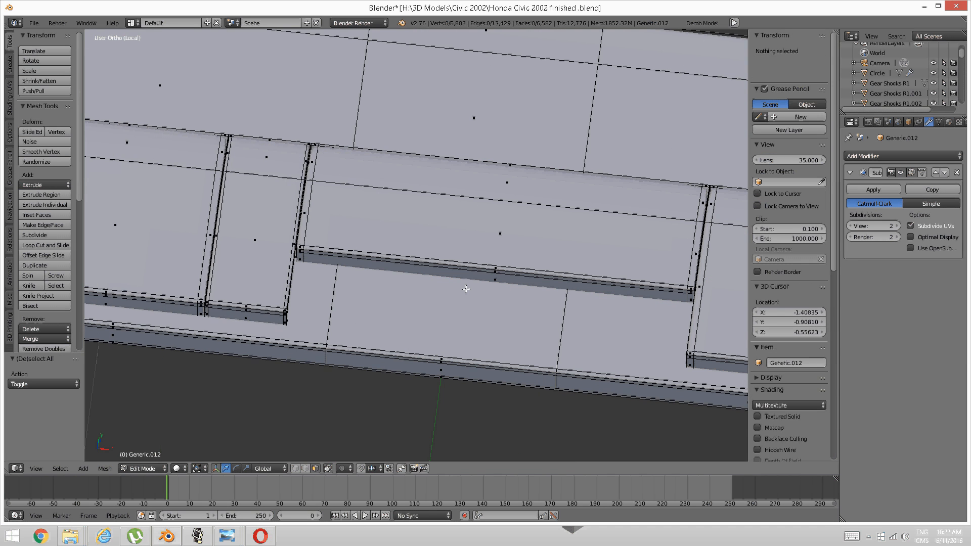
{"action": "right_click", "coordinate": [482, 280]}
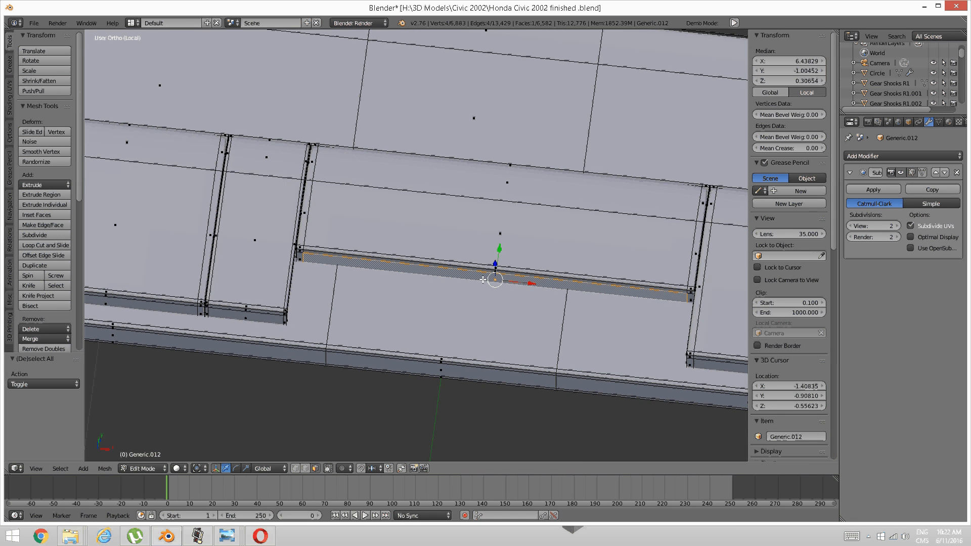
{"action": "key", "text": "ctrl+KP_Add"}
{"action": "key", "text": "ctrl+KP_Add"}
{"action": "scroll", "coordinate": [485, 277], "scroll_direction": "up", "scroll_amount": 1}
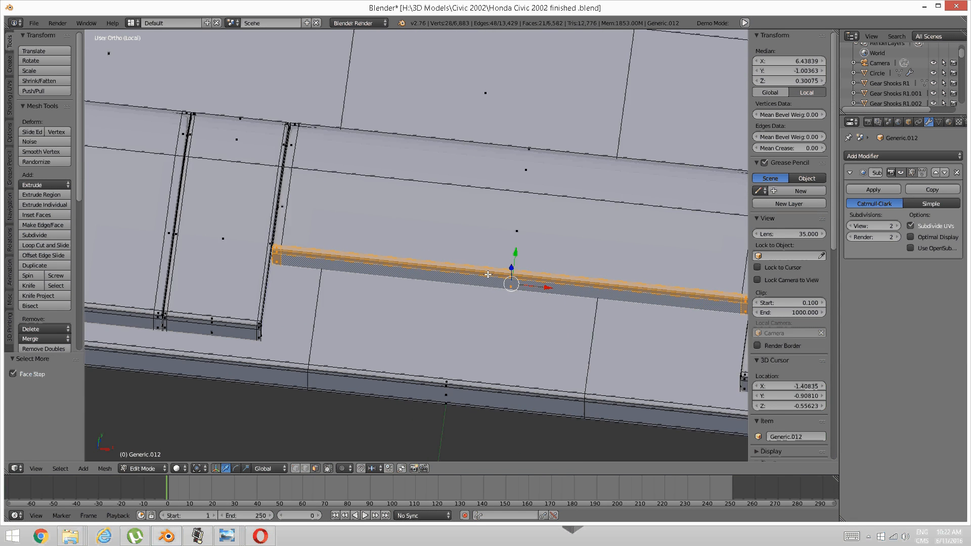
{"action": "key", "text": "KP_7"}
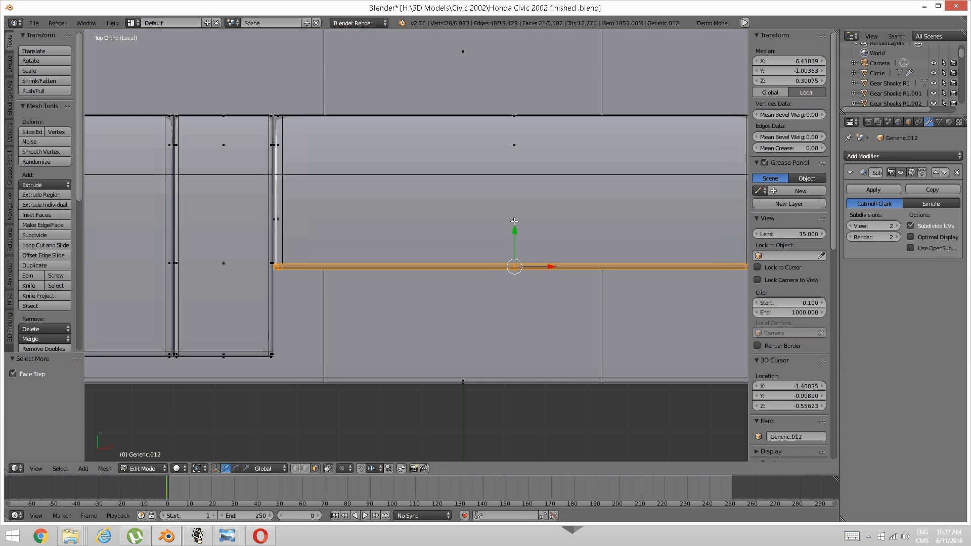
{"action": "key", "text": "g"}
{"action": "key", "text": "y"}
{"action": "left_click", "coordinate": [506, 248]}
{"action": "key", "text": "a"}
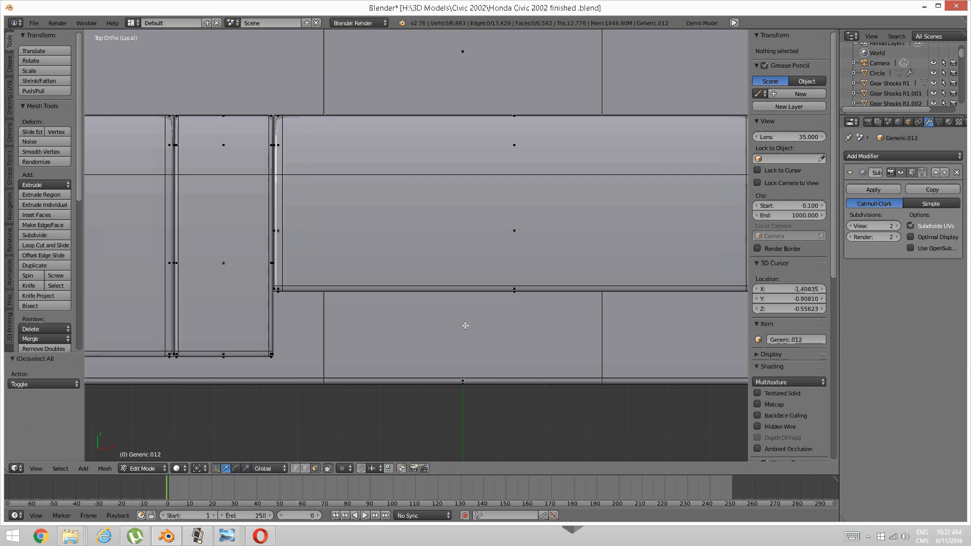
- Select the middle piece's front face, grow the selection three times, duplicate it in place and move the copy outward along Y
{"action": "middle_click_drag", "start_coordinate": [506, 248], "coordinate": [395, 297]}
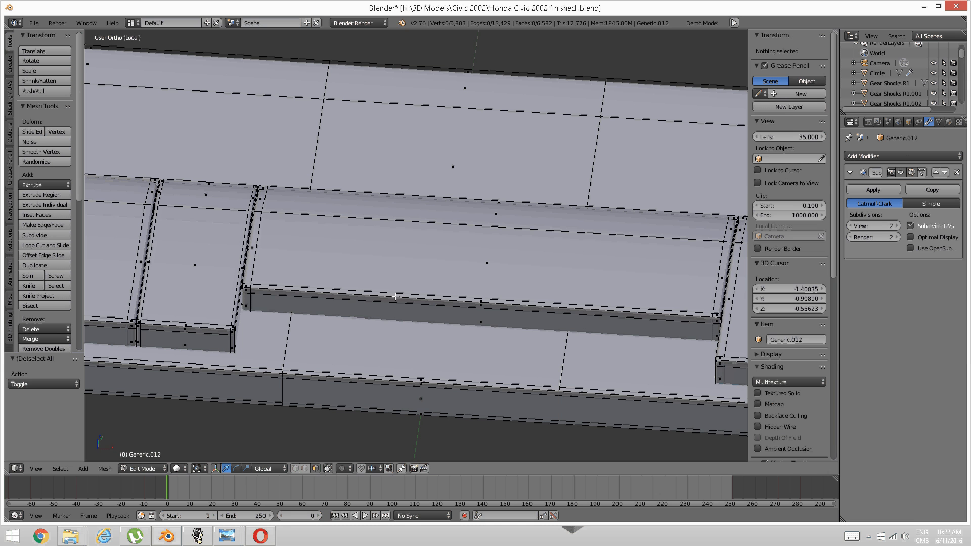
{"action": "right_click", "coordinate": [423, 314]}
{"action": "key", "text": "ctrl+KP_Add"}
{"action": "key", "text": "ctrl+KP_Add"}
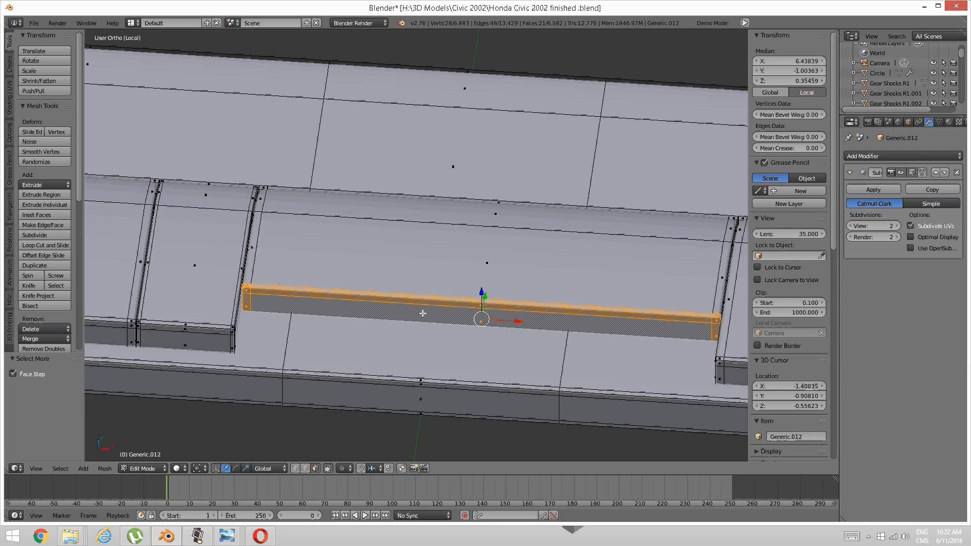
{"action": "key", "text": "ctrl+KP_Add"}
{"action": "middle_click_drag", "start_coordinate": [423, 312], "coordinate": [420, 273]}
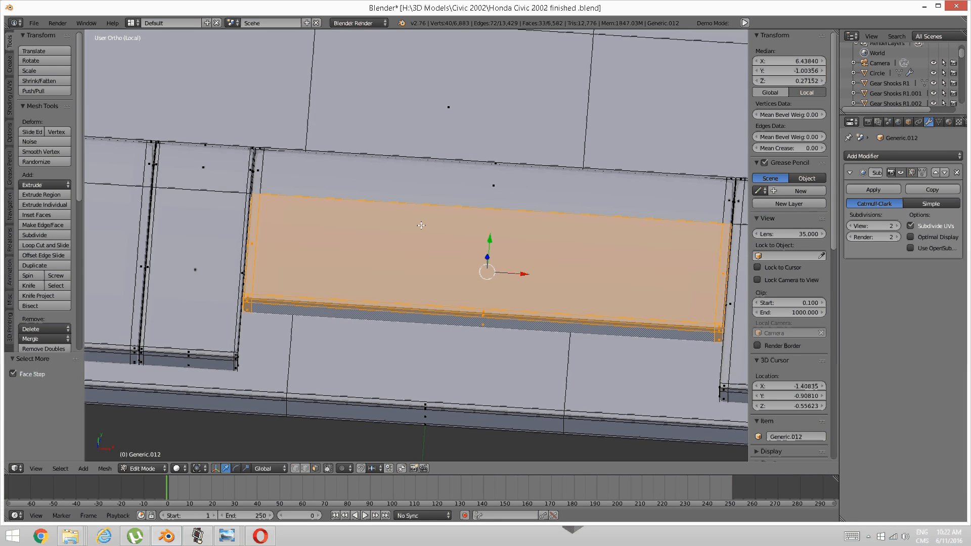
{"action": "key", "text": "shift+d"}
{"action": "key", "text": "Escape"}
{"action": "key", "text": "KP_Decimal"}
{"action": "middle_click_drag", "start_coordinate": [420, 341], "coordinate": [366, 253]}
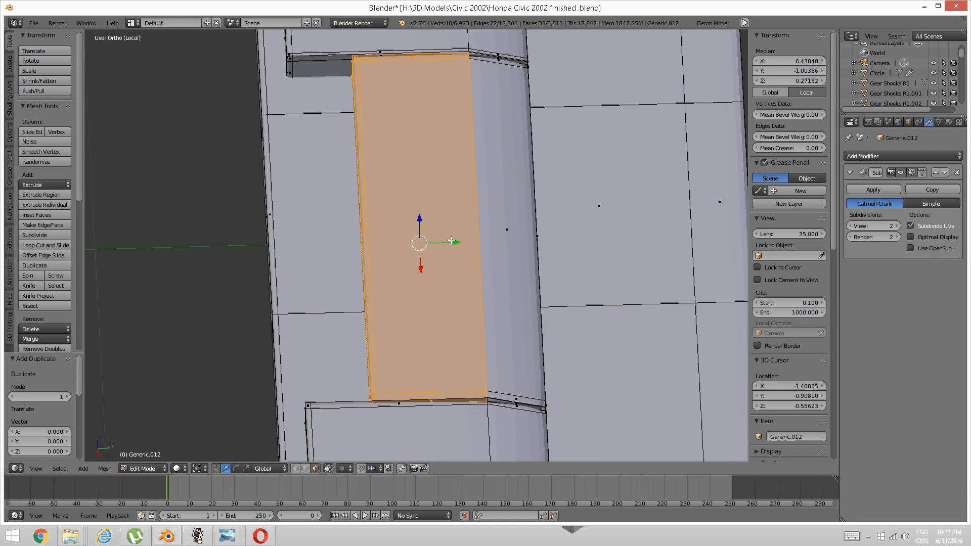
{"action": "key", "text": "g"}
{"action": "key", "text": "y"}
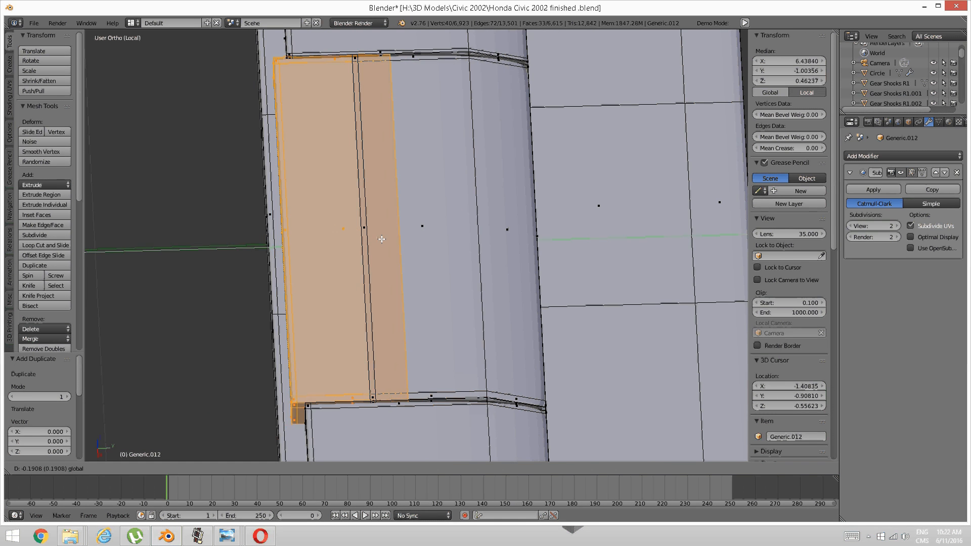
{"action": "left_click", "coordinate": [389, 237]}
{"action": "key", "text": "a"}
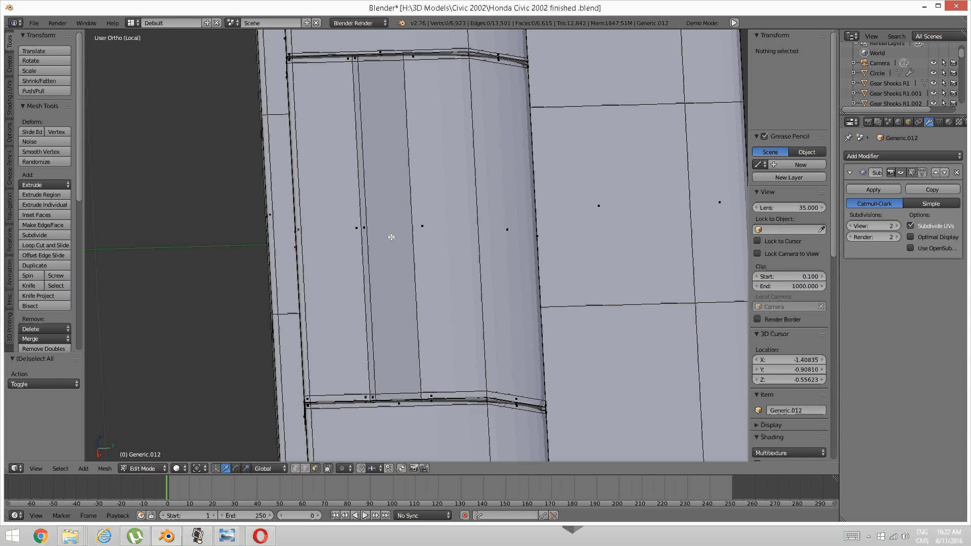
- In edge select mode, select the duplicated strip's open back loop and move it -0.129 along Y to the middle piece's front
{"action": "key", "text": "ctrl+Tab"}
{"action": "left_click", "coordinate": [389, 227]}
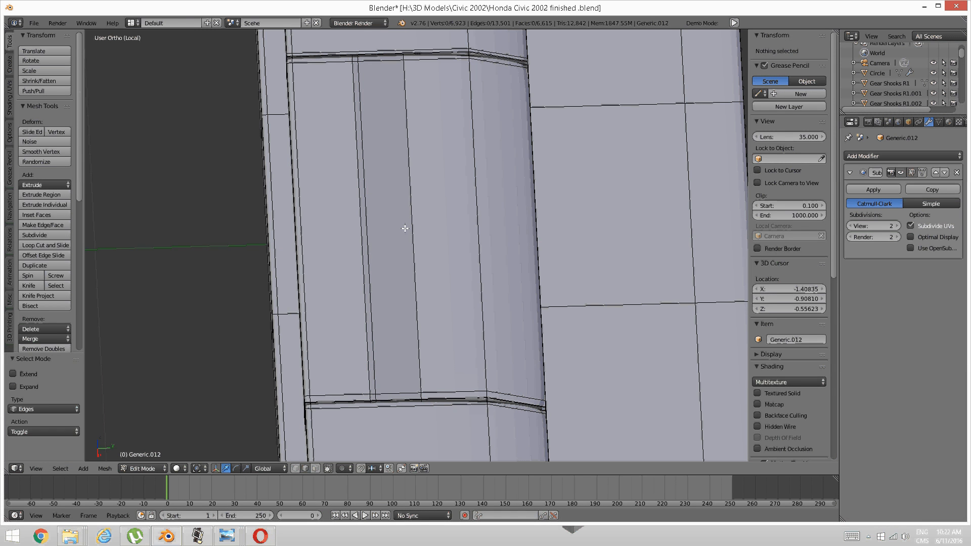
{"action": "right_click", "coordinate": [404, 226], "text": "alt"}
{"action": "key", "text": "g"}
{"action": "key", "text": "y"}
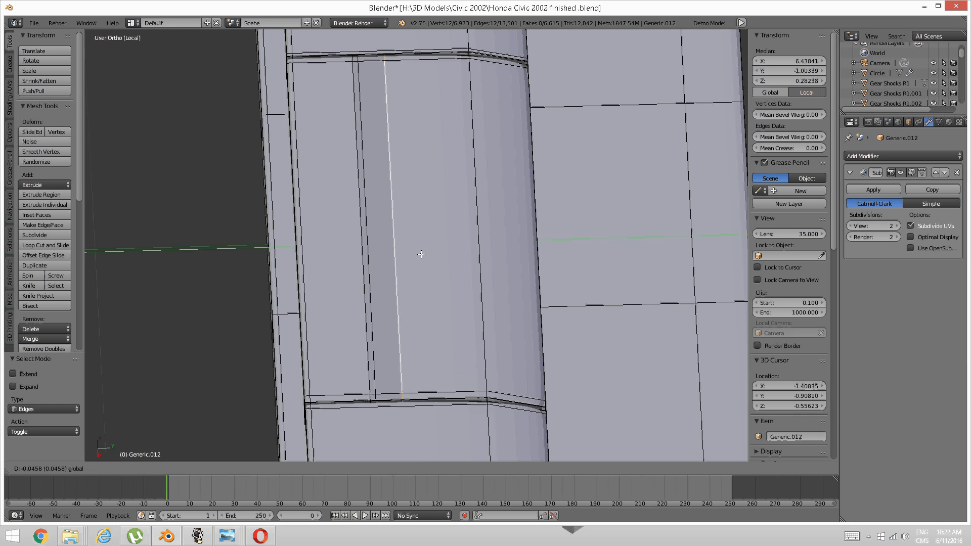
{"action": "left_click", "coordinate": [396, 262]}
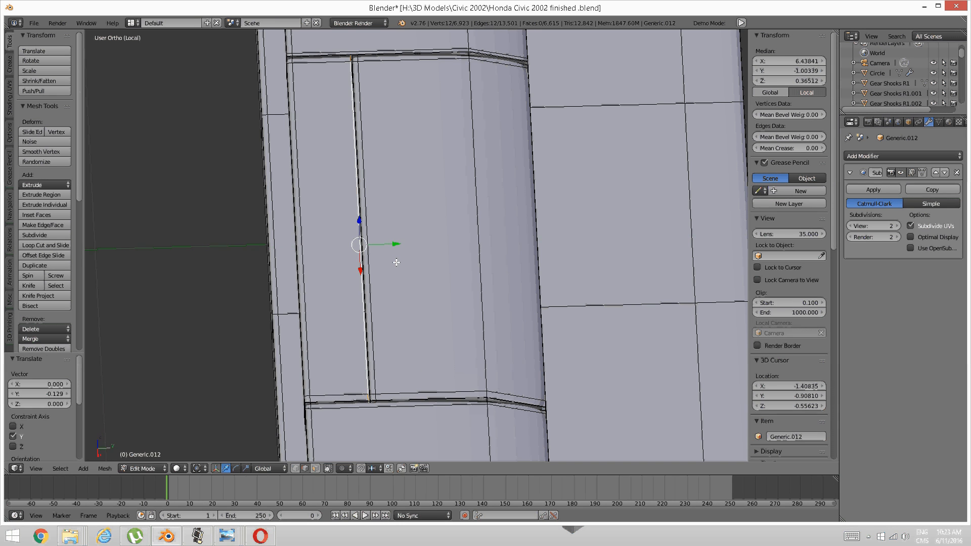
- Hide all geometry except the duplicated strip, and fill the strip's open back loop with a face
{"action": "key", "text": "ctrl+i"}
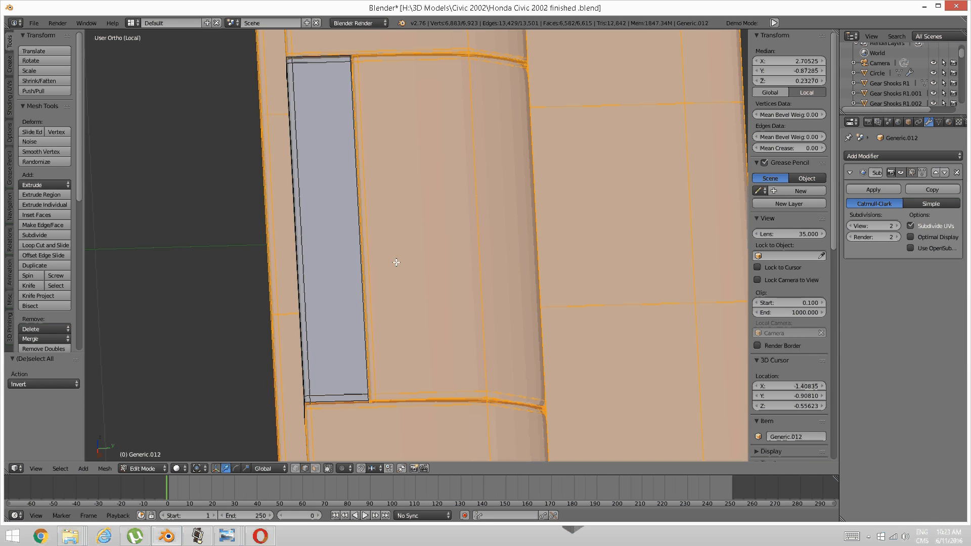
{"action": "key", "text": "h"}
{"action": "middle_click_drag", "start_coordinate": [364, 289], "coordinate": [325, 268]}
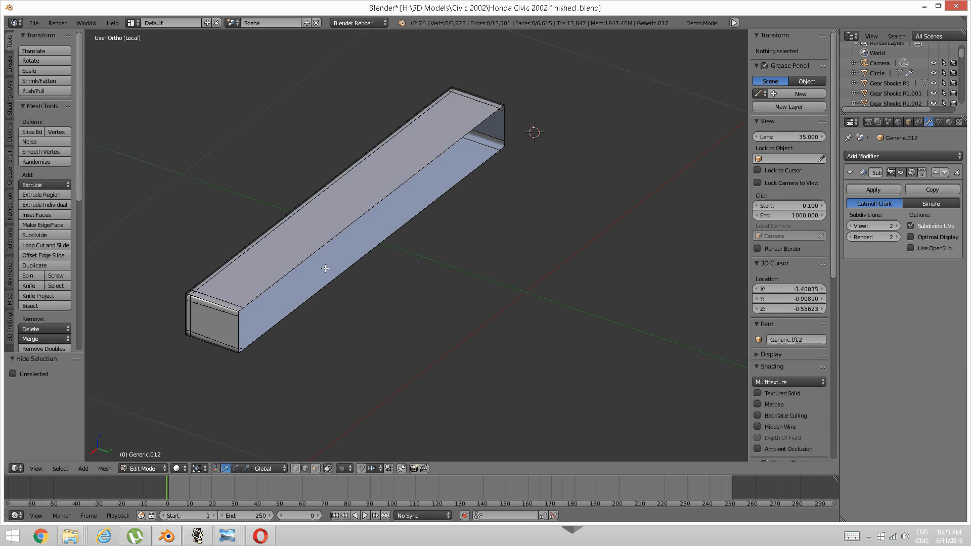
{"action": "right_click", "coordinate": [325, 266], "text": "alt"}
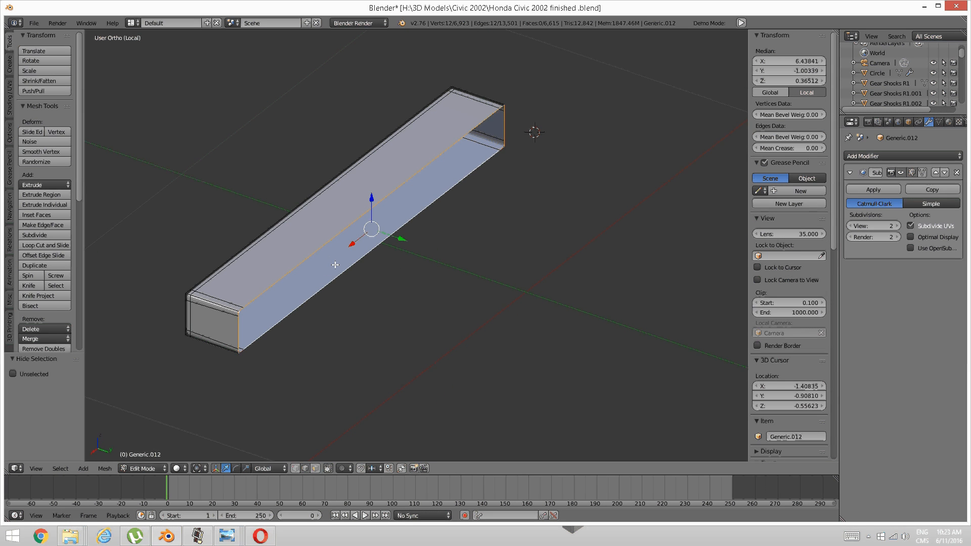
{"action": "key", "text": "f"}
- With nothing selected, knife-cut a vertical edge down the strip's large new back face, close to its near end
{"action": "scroll", "coordinate": [341, 264], "scroll_direction": "up", "scroll_amount": 5}
{"action": "middle_click_drag", "start_coordinate": [451, 316], "coordinate": [375, 314]}
{"action": "key", "text": "a"}
{"action": "key", "text": "k"}
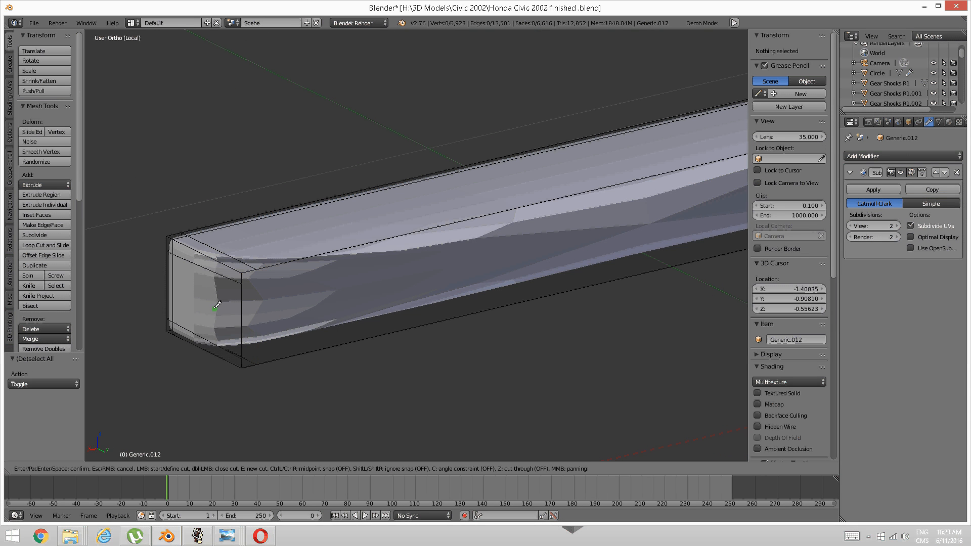
{"action": "left_click", "coordinate": [257, 269]}
{"action": "left_click", "coordinate": [257, 362]}
{"action": "key", "text": "Return"}
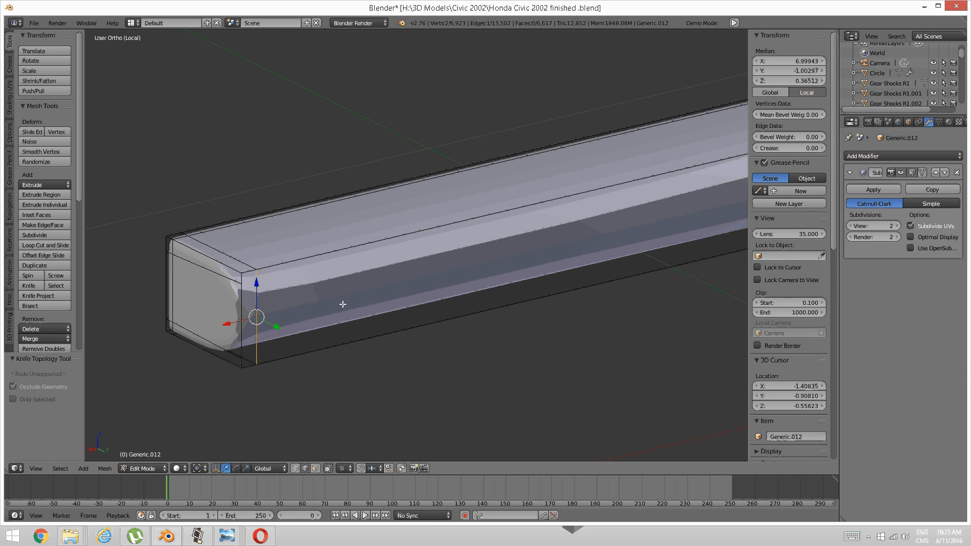
- Knife-cut a matching vertical edge down the same long face, close to the strip's opposite end
{"action": "middle_click_drag", "start_coordinate": [340, 301], "coordinate": [434, 227]}
{"action": "scroll", "coordinate": [434, 228], "scroll_direction": "up", "scroll_amount": 2}
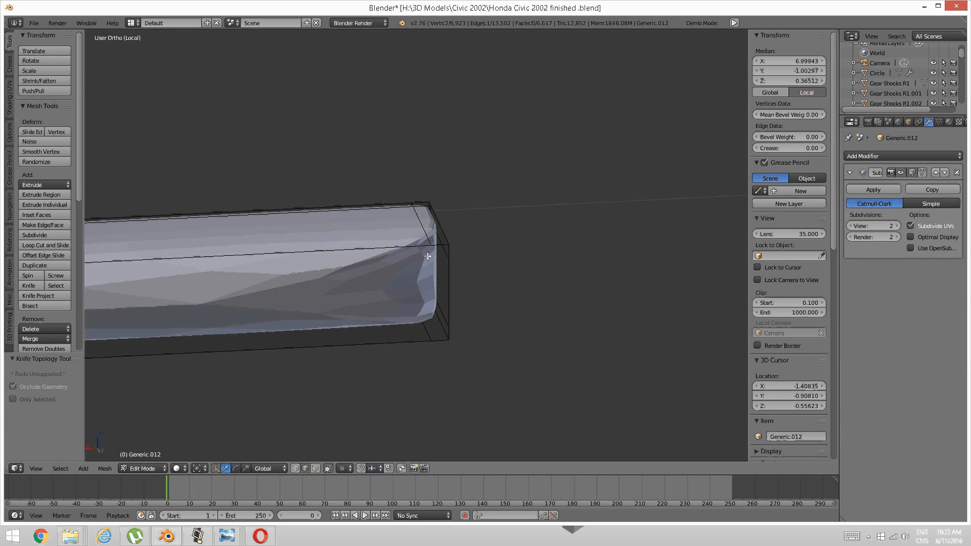
{"action": "key", "text": "a"}
{"action": "key", "text": "k"}
{"action": "left_click", "coordinate": [431, 246]}
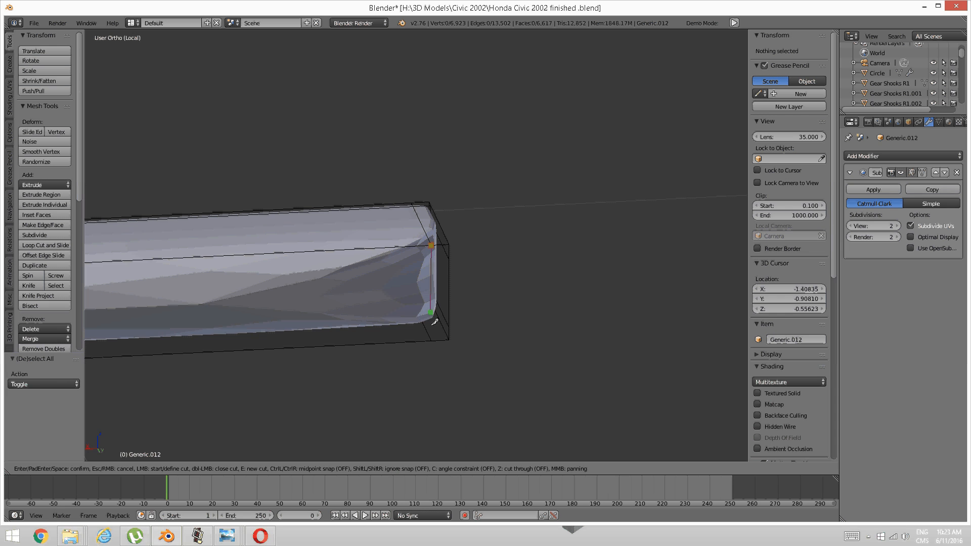
{"action": "left_click", "coordinate": [431, 339]}
{"action": "key", "text": "Return"}
- Knife-cut a lengthwise edge across the same long face just below its upper edge, from end to end
{"action": "middle_click_drag", "start_coordinate": [425, 324], "coordinate": [514, 265]}
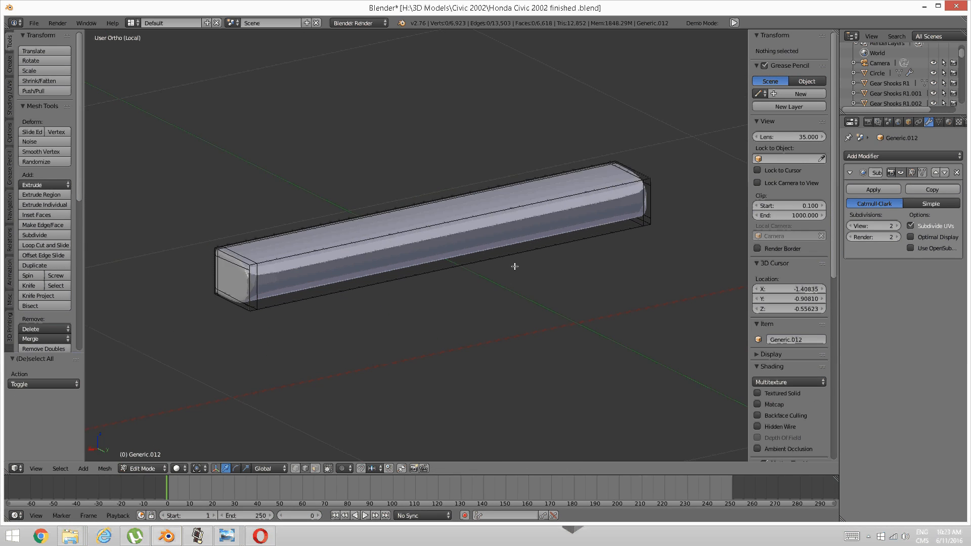
{"action": "key", "text": "k"}
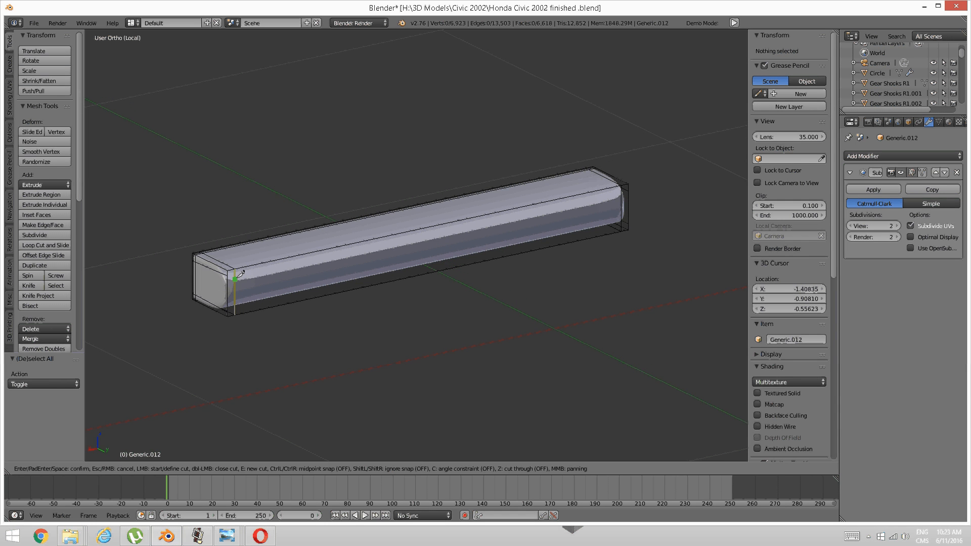
{"action": "left_click", "coordinate": [227, 275]}
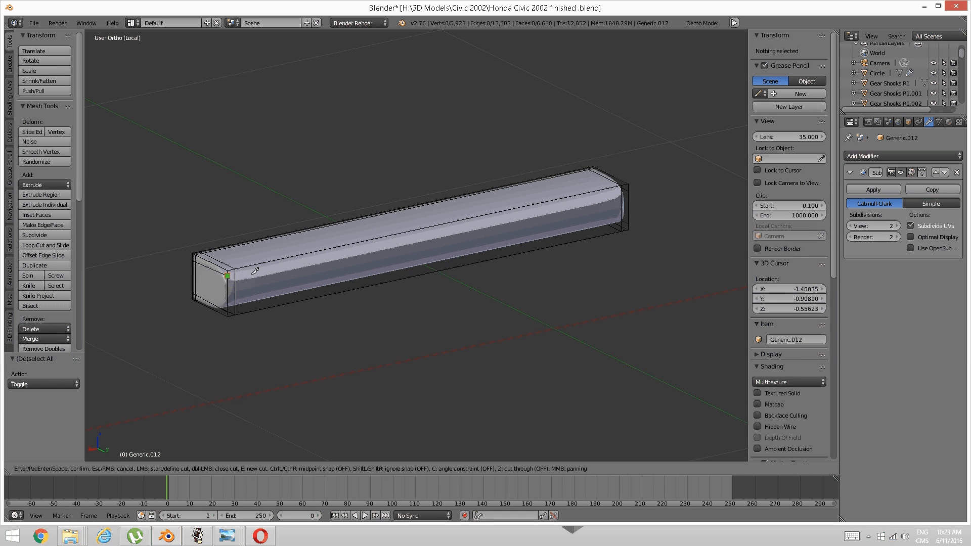
{"action": "left_click", "coordinate": [628, 191]}
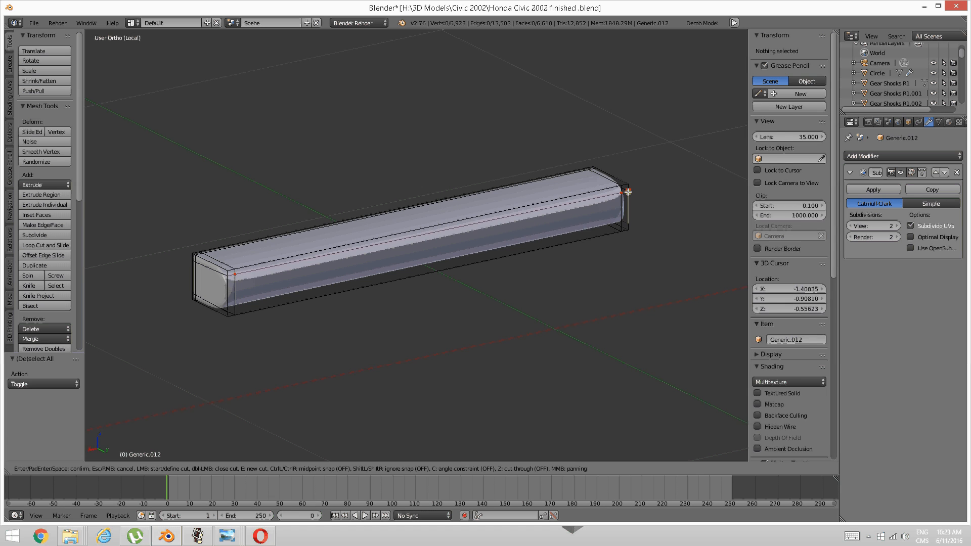
{"action": "key", "text": "Return"}
- Knife-cut a second lengthwise edge across the long face just above its lower edge, from end to end
{"action": "key", "text": "a"}
{"action": "key", "text": "k"}
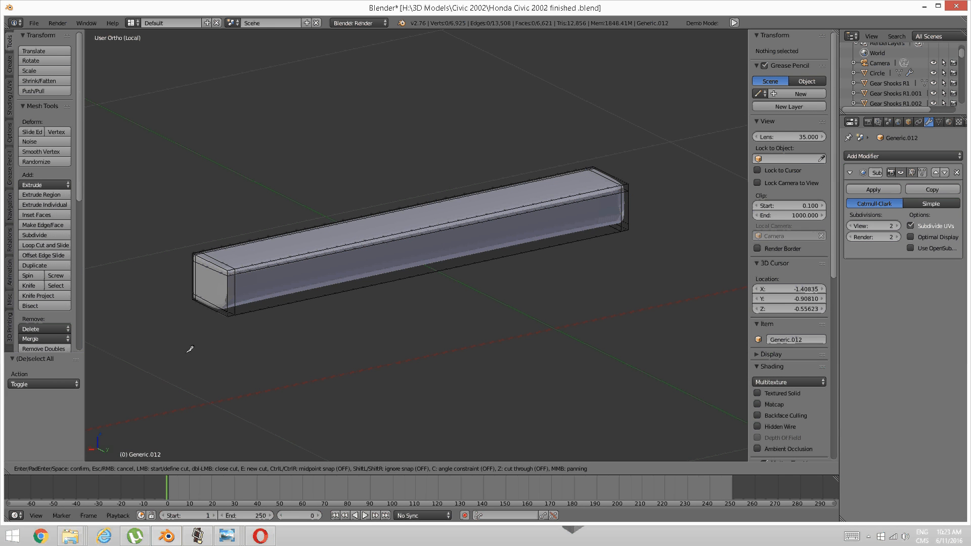
{"action": "left_click", "coordinate": [229, 307]}
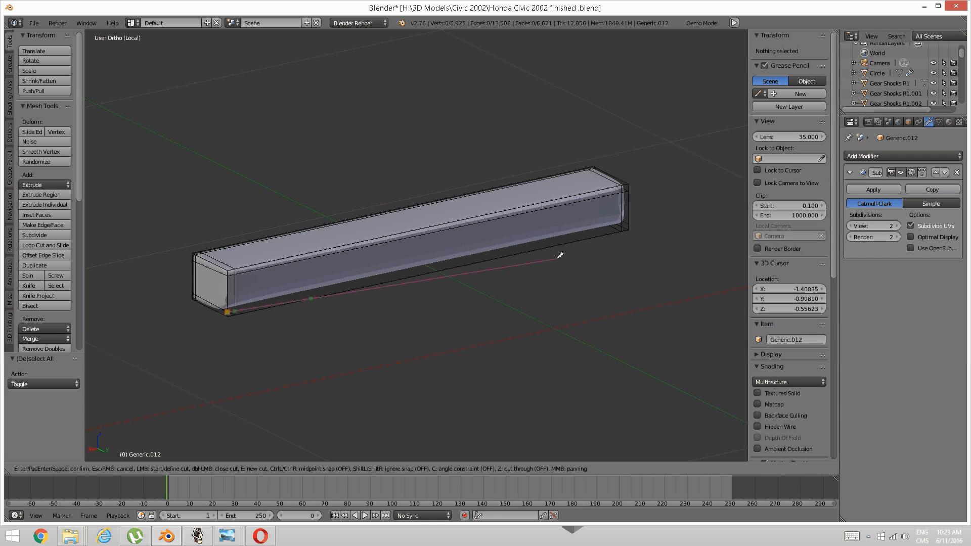
{"action": "left_click", "coordinate": [629, 223]}
{"action": "key", "text": "Return"}
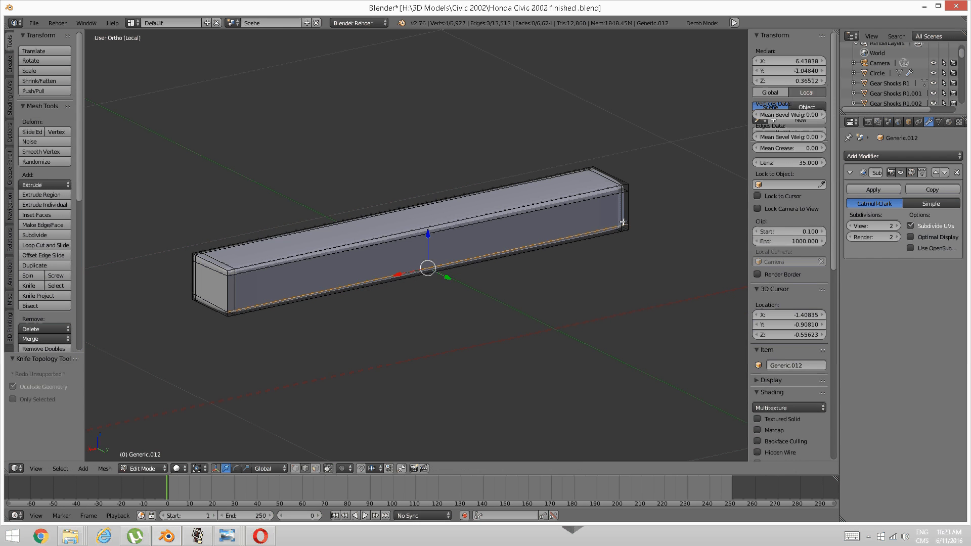
- Add a lengthwise loop cut around the strip and slide it by about -0.74 toward the newly cut long face
{"action": "middle_click_drag", "start_coordinate": [622, 222], "coordinate": [405, 332]}
{"action": "scroll", "coordinate": [517, 349], "scroll_direction": "up", "scroll_amount": 4}
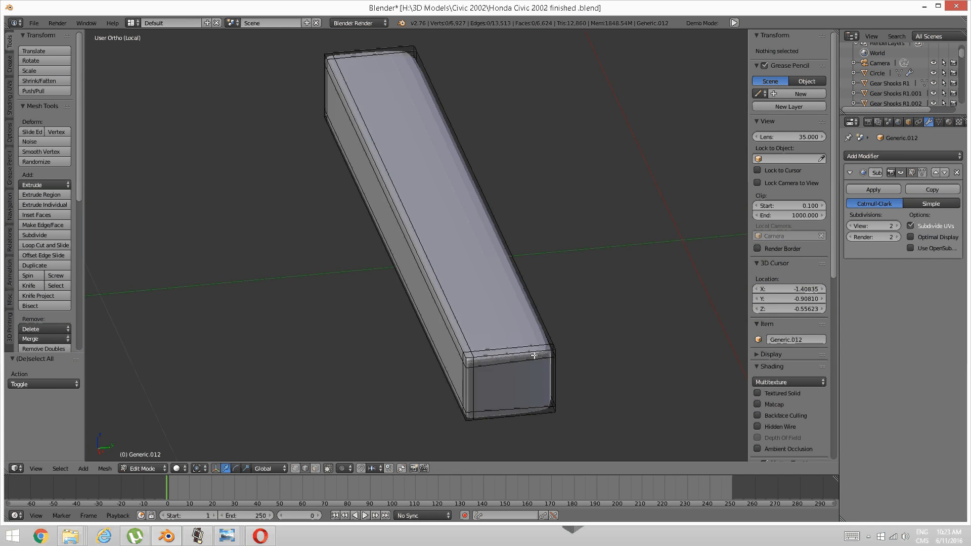
{"action": "middle_click_drag", "start_coordinate": [517, 349], "coordinate": [381, 320]}
{"action": "key", "text": "ctrl+r"}
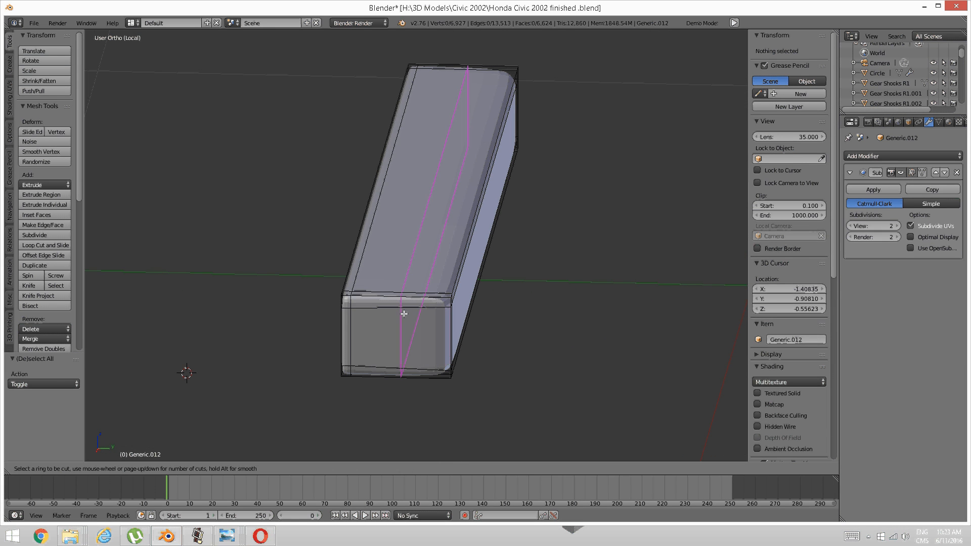
{"action": "left_click", "coordinate": [404, 314]}
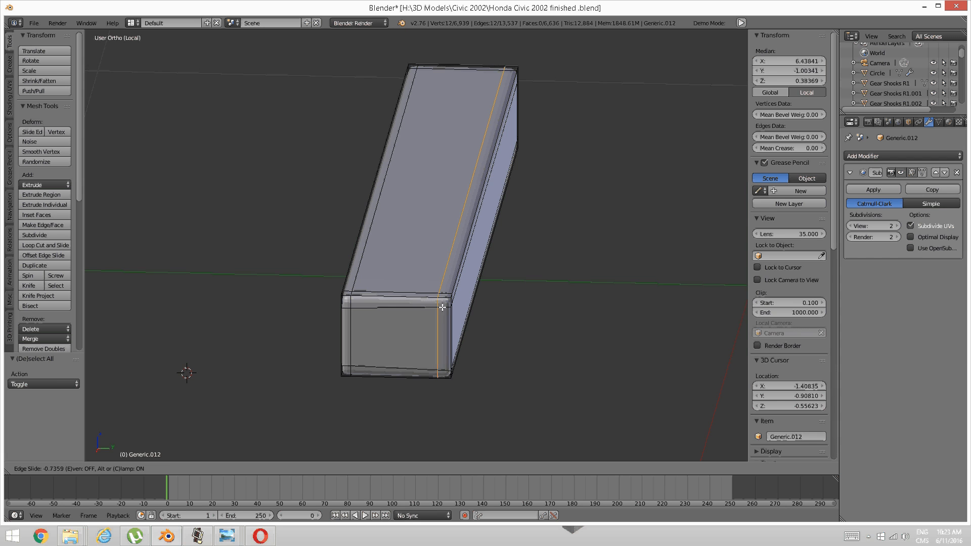
{"action": "left_click", "coordinate": [443, 306]}
{"action": "key", "text": "a"}
- In top wireframe view and face select mode, box-select the strip's +X end faces and move them -0.981 along X to shorten it
{"action": "key", "text": "KP_7"}
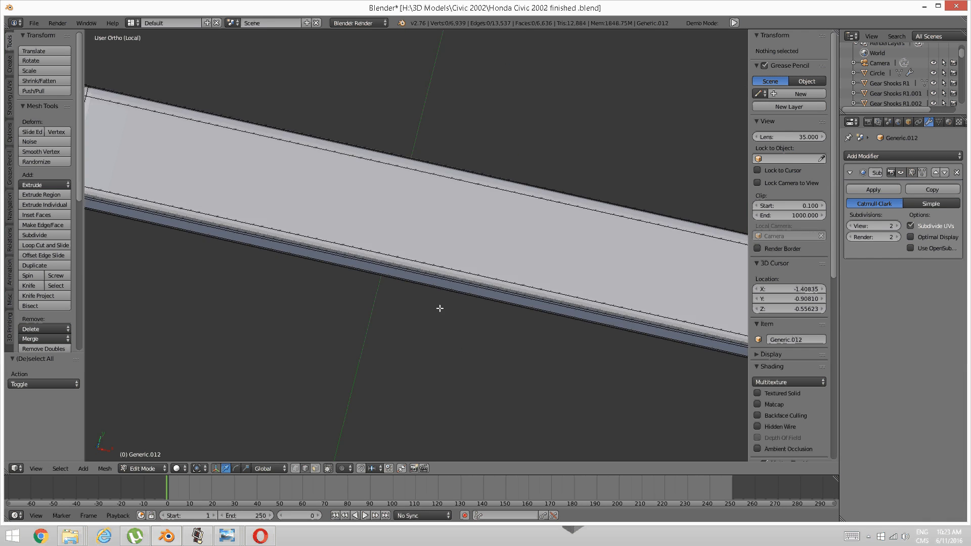
{"action": "key", "text": "Home"}
{"action": "key", "text": "ctrl+Tab"}
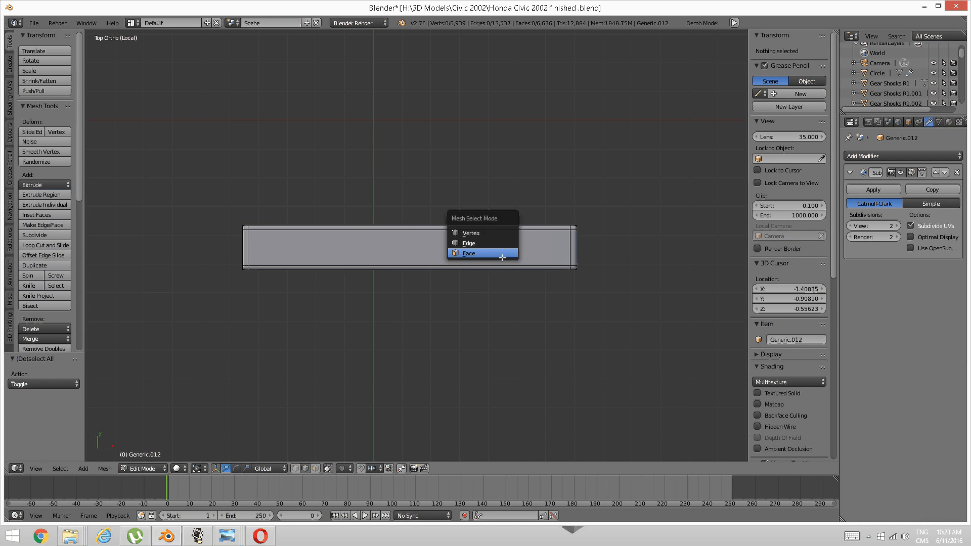
{"action": "left_click", "coordinate": [503, 251]}
{"action": "key", "text": "b"}
{"action": "left_click_drag", "start_coordinate": [620, 185], "coordinate": [563, 292]}
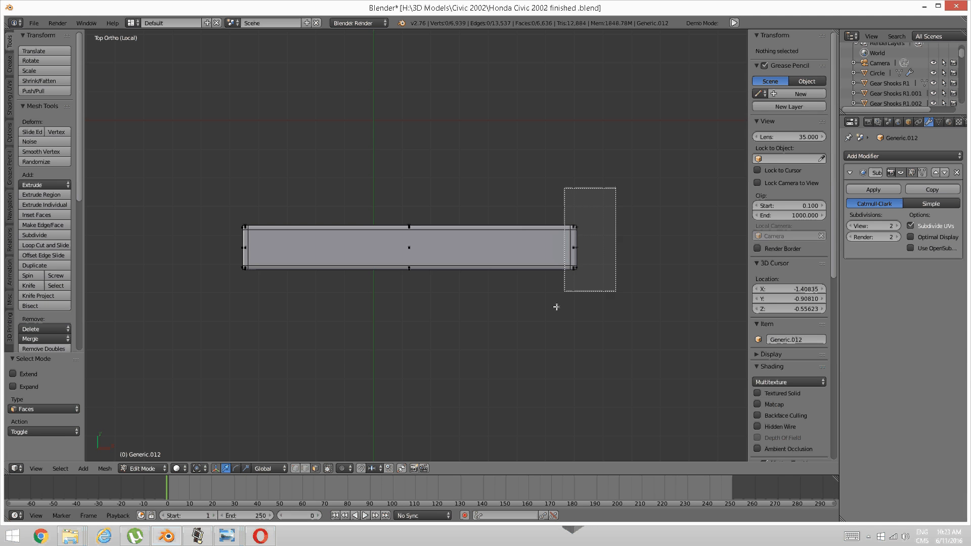
{"action": "key", "text": "a"}
{"action": "key", "text": "a"}
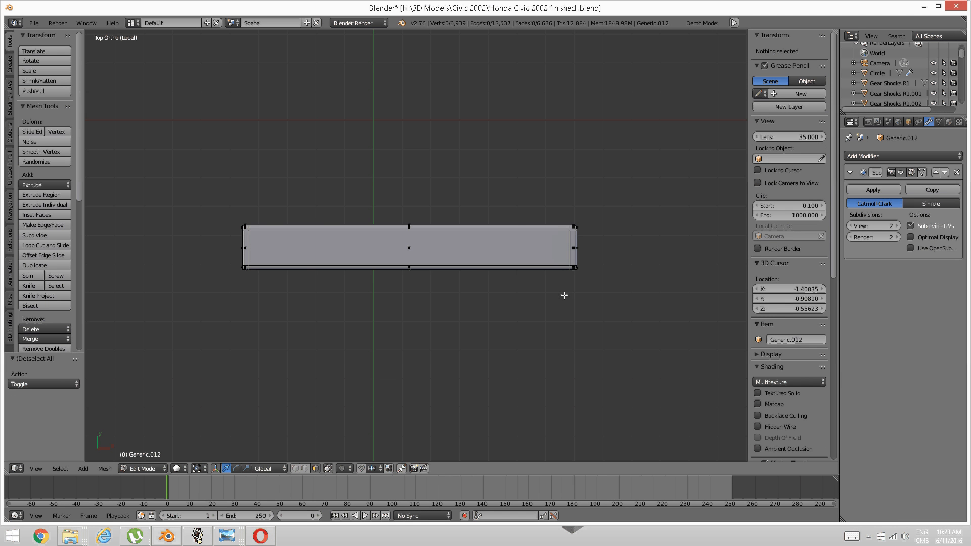
{"action": "key", "text": "z"}
{"action": "left_click", "coordinate": [625, 293]}
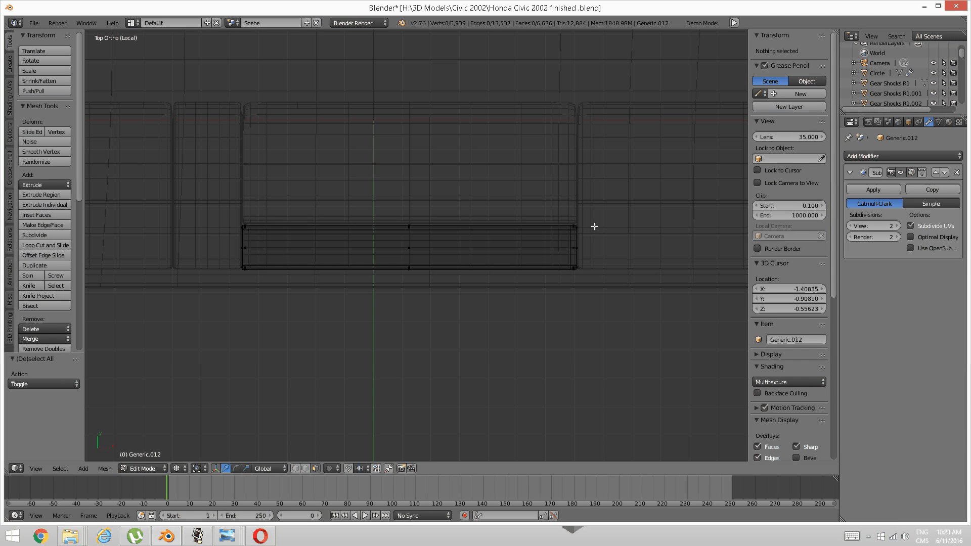
{"action": "key", "text": "b"}
{"action": "left_click_drag", "start_coordinate": [615, 197], "coordinate": [562, 299]}
{"action": "middle_click_drag", "start_coordinate": [556, 242], "coordinate": [570, 251], "text": "shift"}
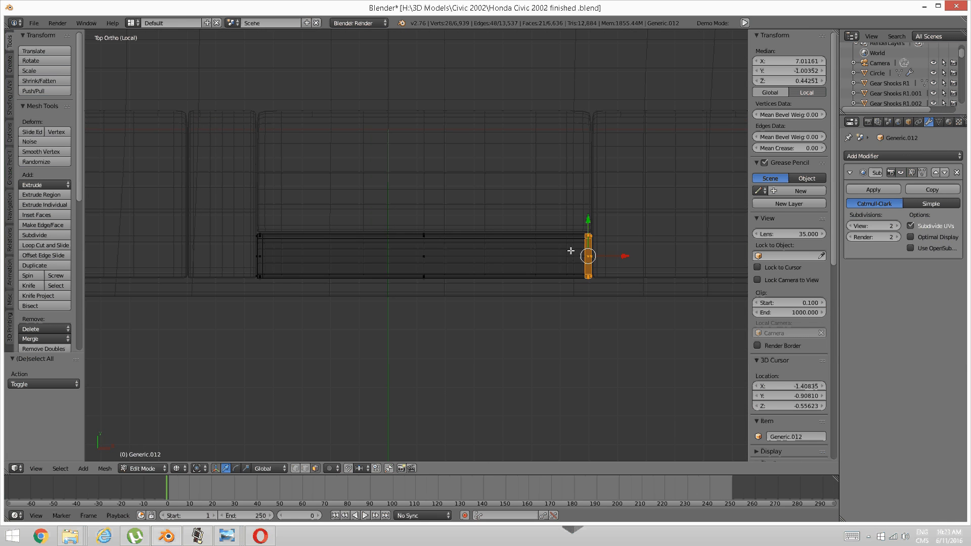
{"action": "left_click_drag", "start_coordinate": [623, 256], "coordinate": [348, 261]}
{"action": "left_click", "coordinate": [342, 262]}
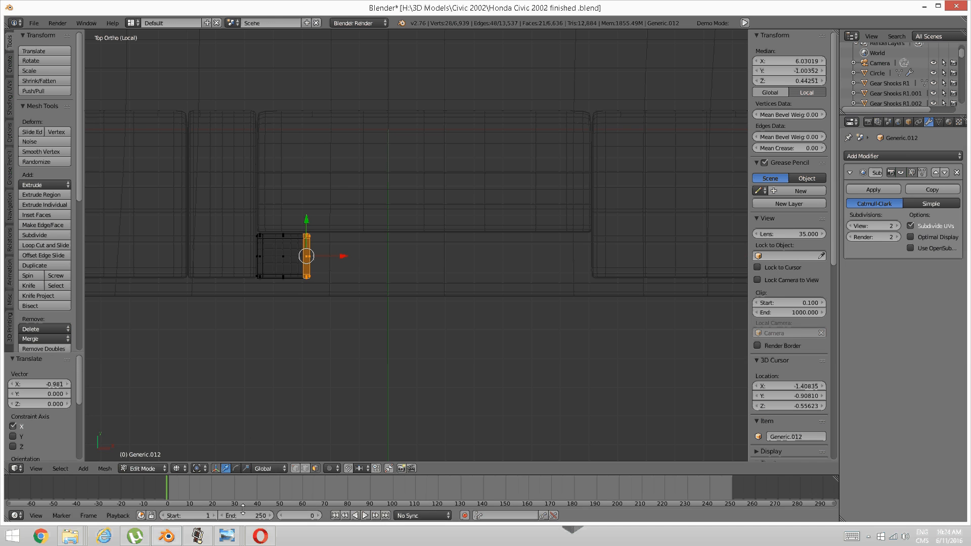
- Examine the radio buttons in the dashboard reference photo in Windows Photo Viewer and return to Blender
{"action": "left_click", "coordinate": [197, 536]}
{"action": "left_click", "coordinate": [197, 539]}
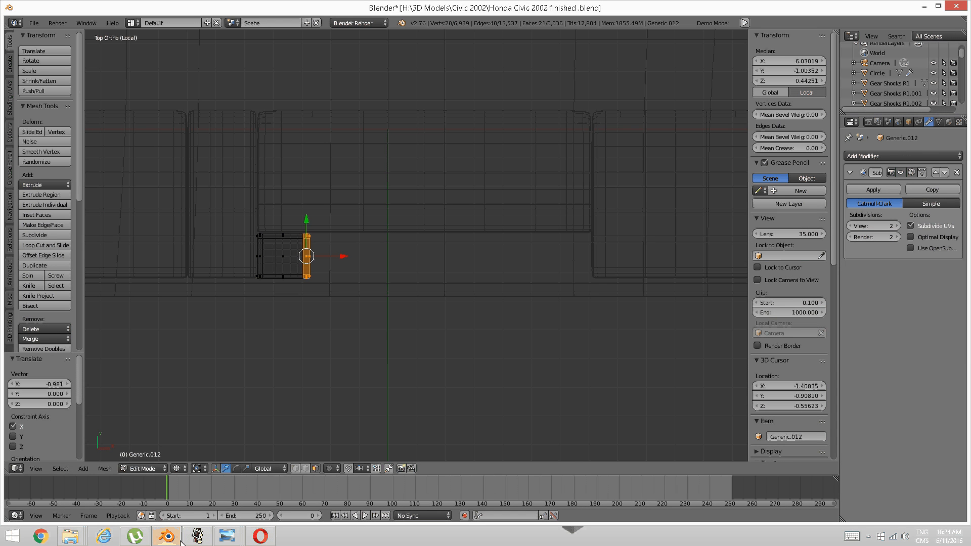
{"action": "mouse_move", "coordinate": [227, 536]}
{"action": "left_click", "coordinate": [308, 485]}
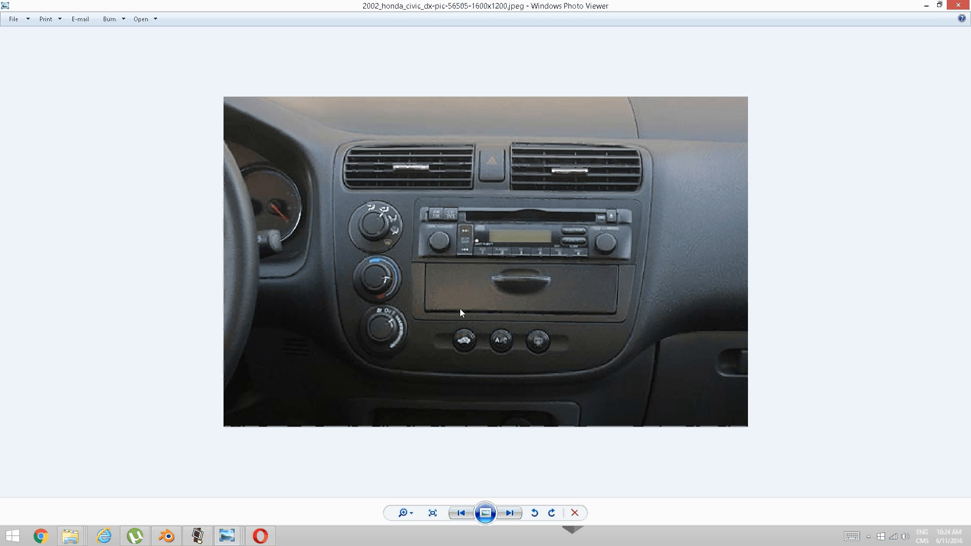
{"action": "left_click", "coordinate": [199, 536]}
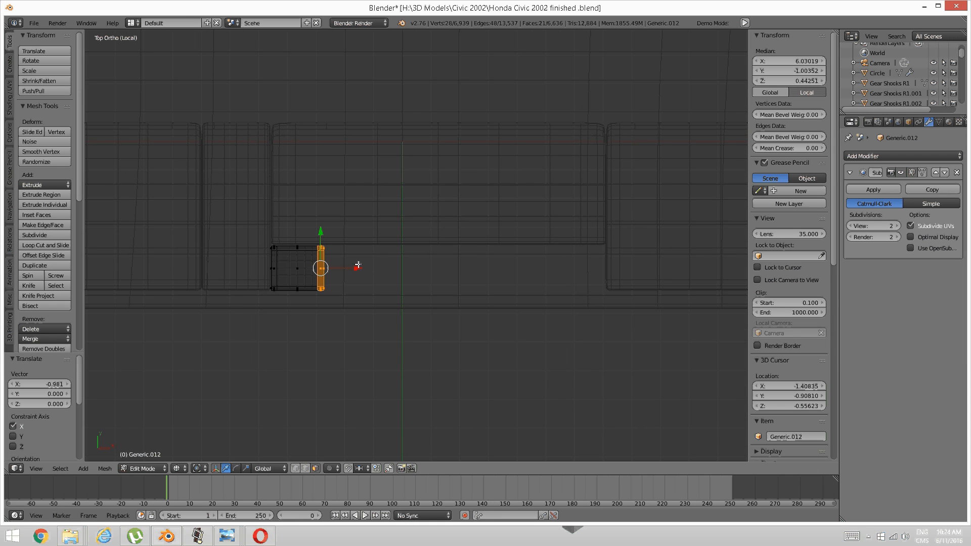
- Select the whole shortened block with its linked geometry, duplicate it in place and move the copy 0.190 along X
{"action": "middle_click_drag", "start_coordinate": [358, 264], "coordinate": [369, 267], "text": "shift"}
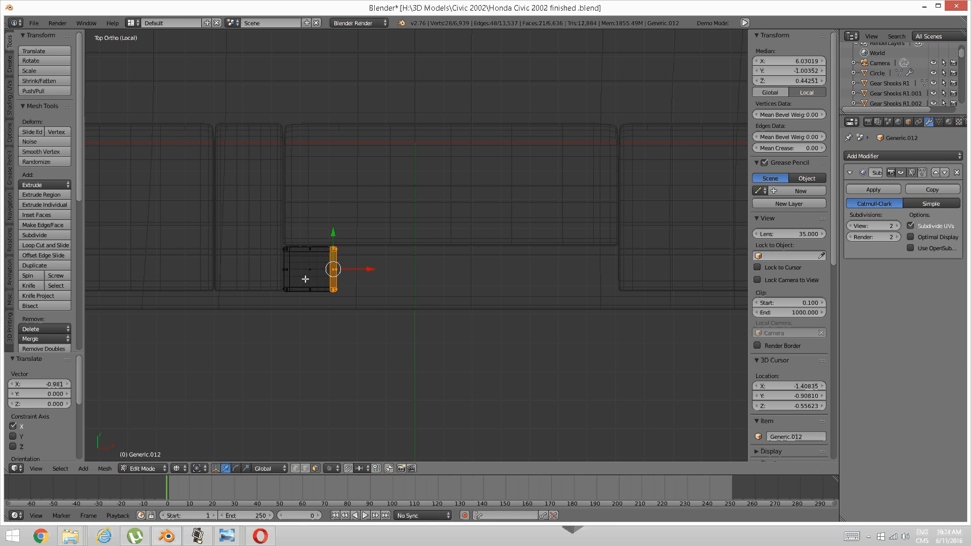
{"action": "key", "text": "ctrl+l"}
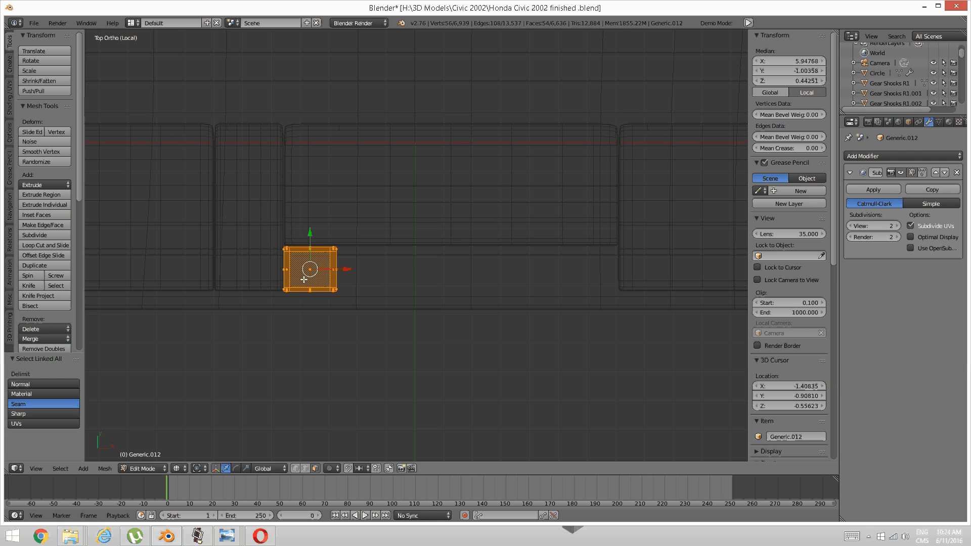
{"action": "key", "text": "shift+d"}
{"action": "right_click", "coordinate": [388, 251]}
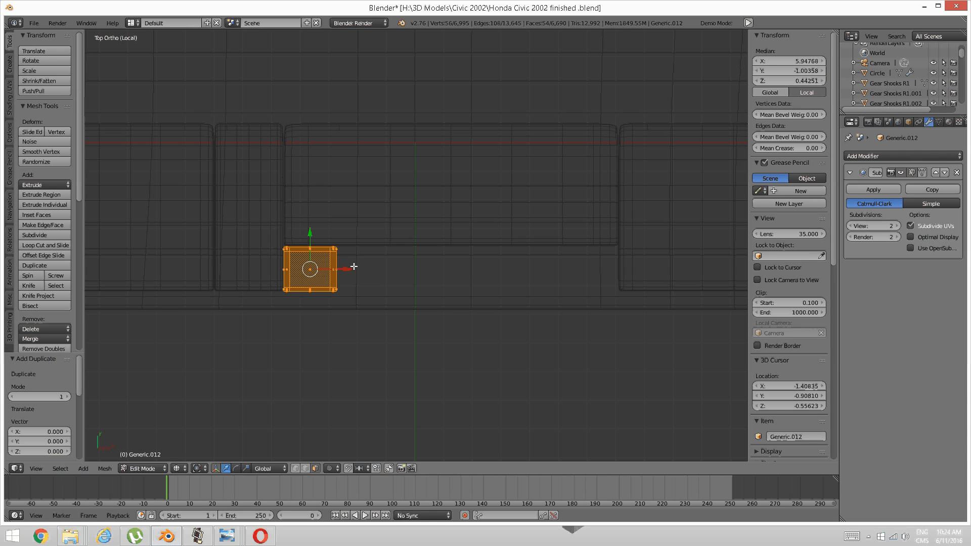
{"action": "key", "text": "g"}
{"action": "key", "text": "x"}
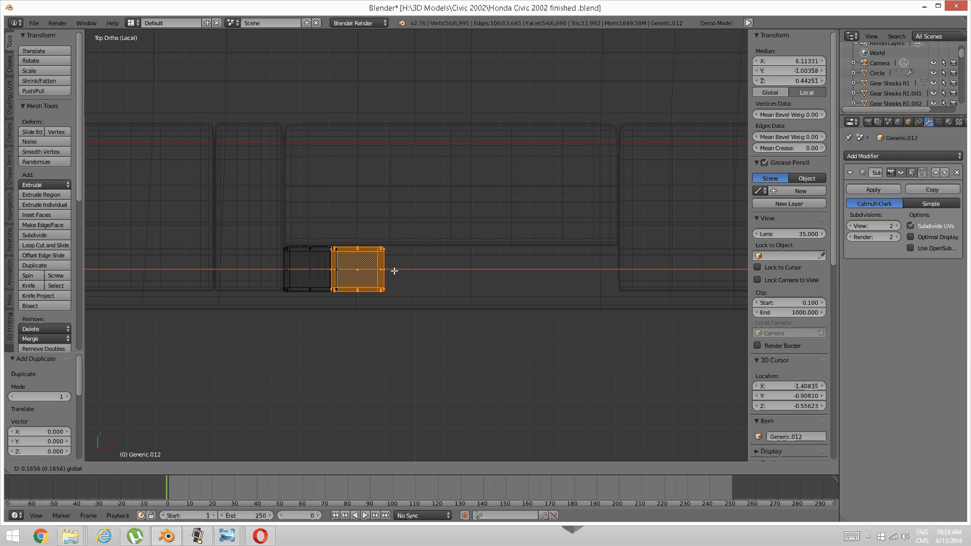
{"action": "left_click", "coordinate": [401, 271]}
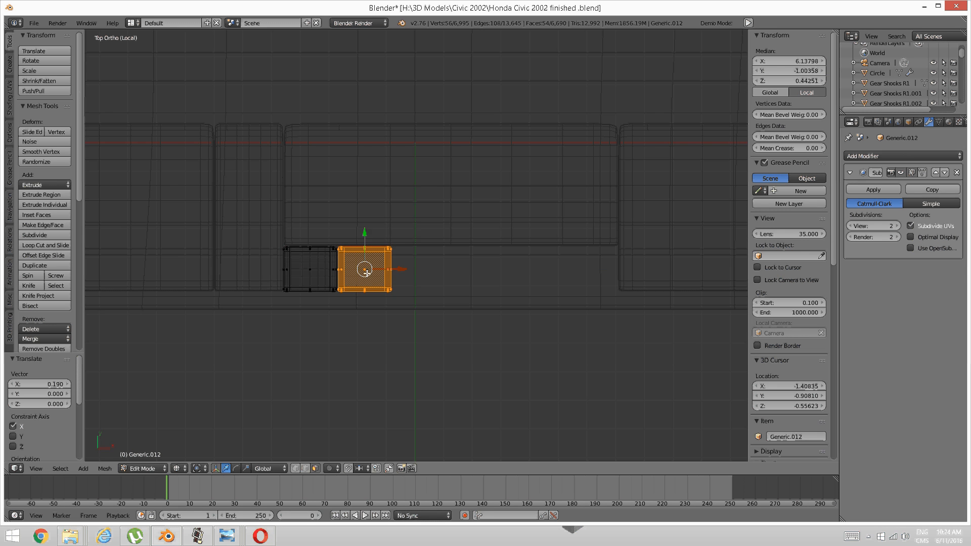
- Return to solid shading and add a third and fourth block by duplicating, each offset about 0.19 along X
{"action": "scroll", "coordinate": [376, 262], "scroll_direction": "up", "scroll_amount": 1}
{"action": "key", "text": "z"}
{"action": "left_click", "coordinate": [374, 269]}
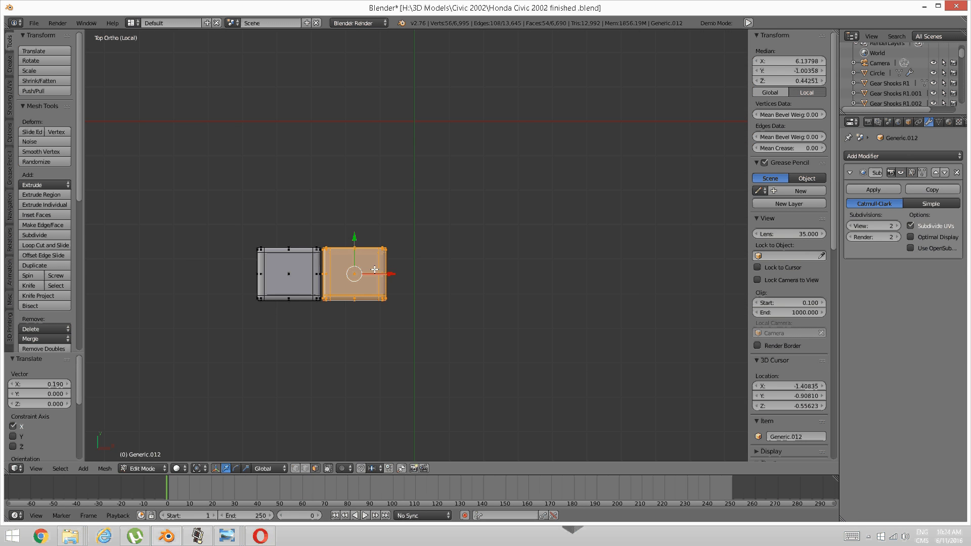
{"action": "left_click_drag", "start_coordinate": [391, 272], "coordinate": [519, 281]}
{"action": "key", "text": "shift+d"}
{"action": "right_click", "coordinate": [383, 281]}
{"action": "key", "text": "shift+d"}
{"action": "right_click", "coordinate": [540, 260]}
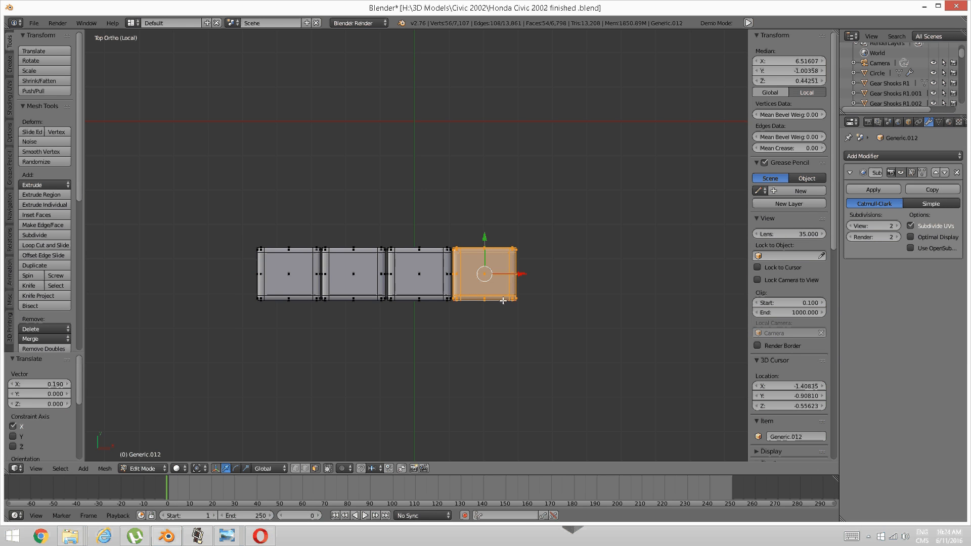
- Duplicate the fourth block in place and move the copy 0.186 along X as the fifth block
{"action": "key", "text": "shift+d"}
{"action": "key", "text": "Escape"}
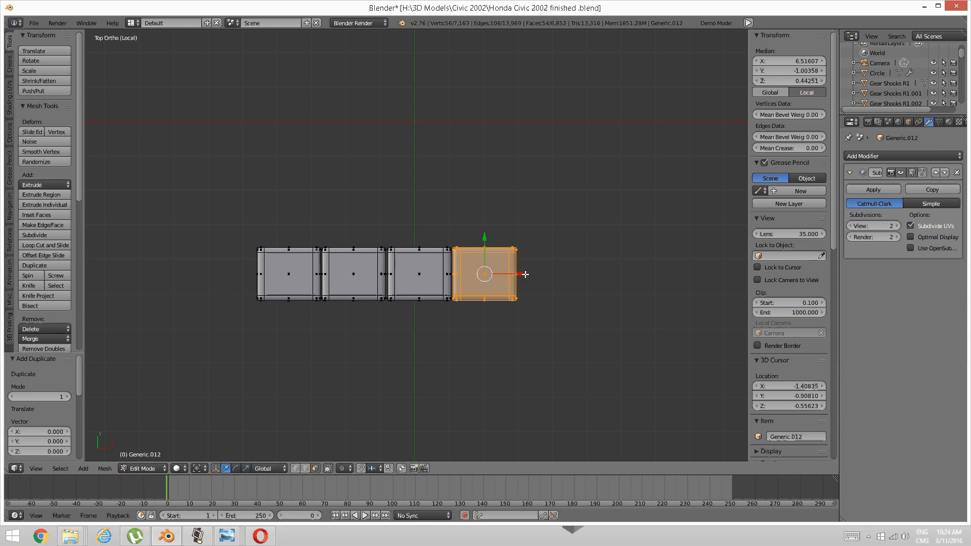
{"action": "key", "text": "g"}
{"action": "key", "text": "x"}
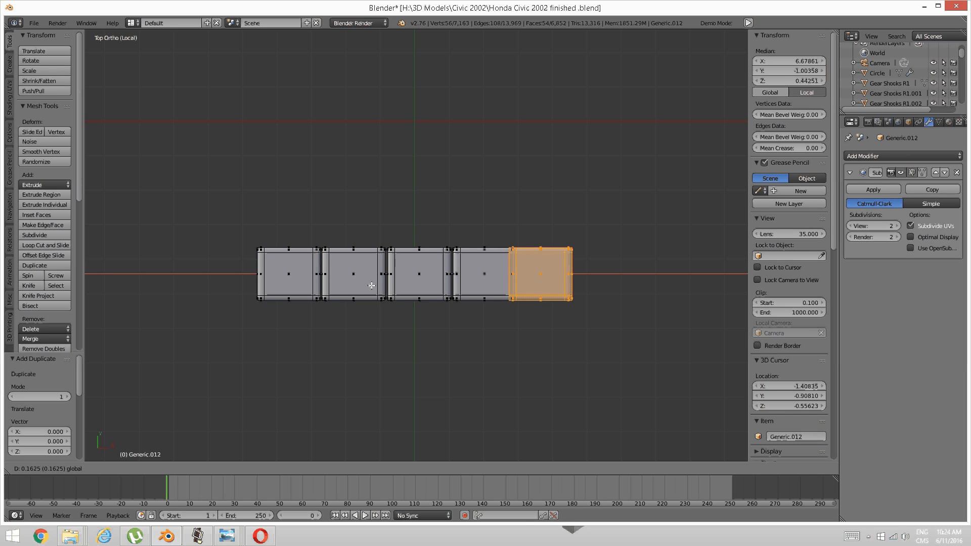
{"action": "left_click", "coordinate": [427, 290]}
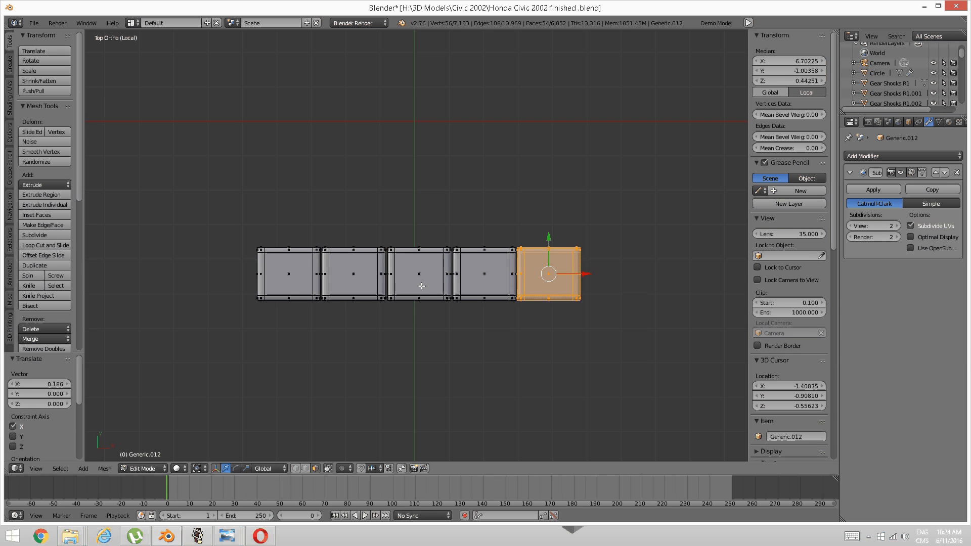
- Duplicate the fifth block in place and move the copy along X beside it as the sixth block
{"action": "key", "text": "shift+d"}
{"action": "right_click", "coordinate": [147, 219]}
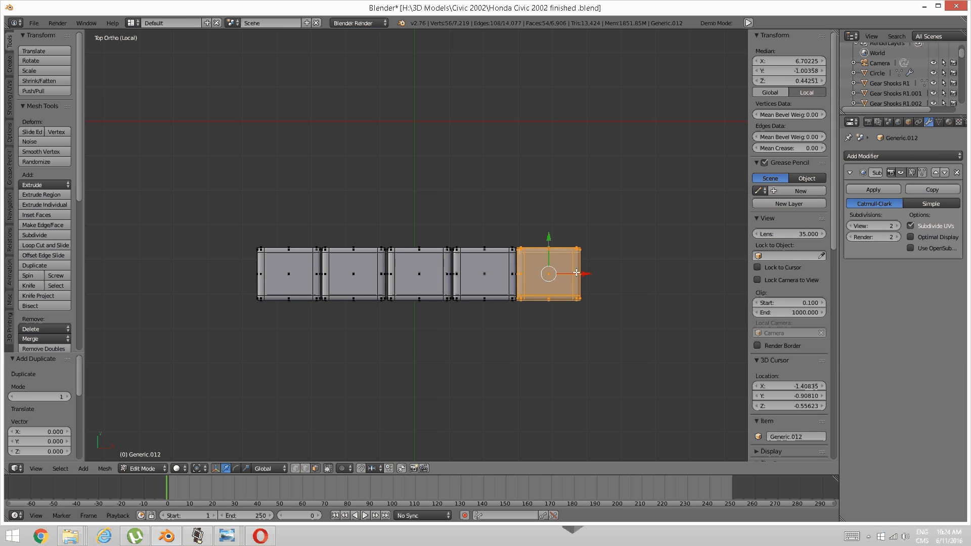
{"action": "key", "text": "g"}
{"action": "key", "text": "shift+x"}
{"action": "left_click", "coordinate": [554, 278]}
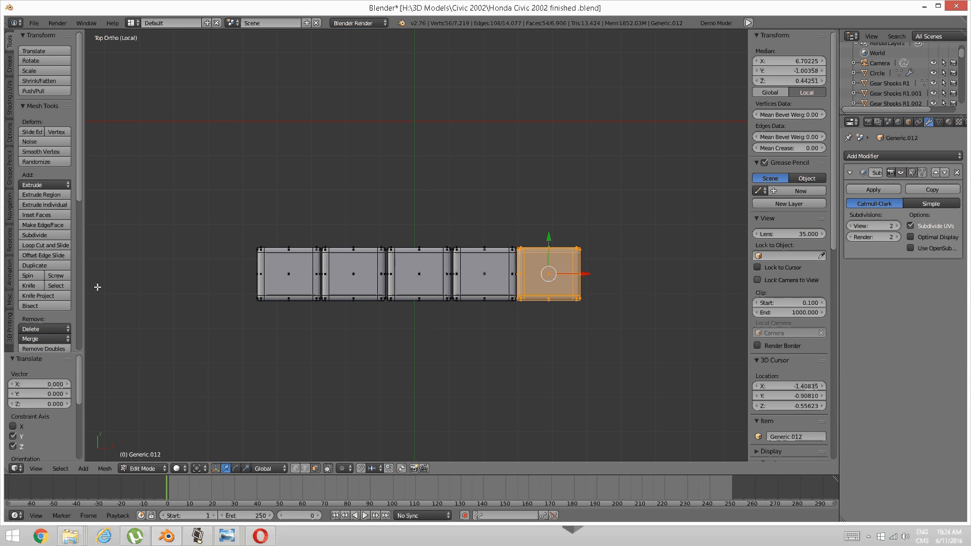
{"action": "left_click_drag", "start_coordinate": [588, 276], "coordinate": [104, 289]}
{"action": "key", "text": "a"}
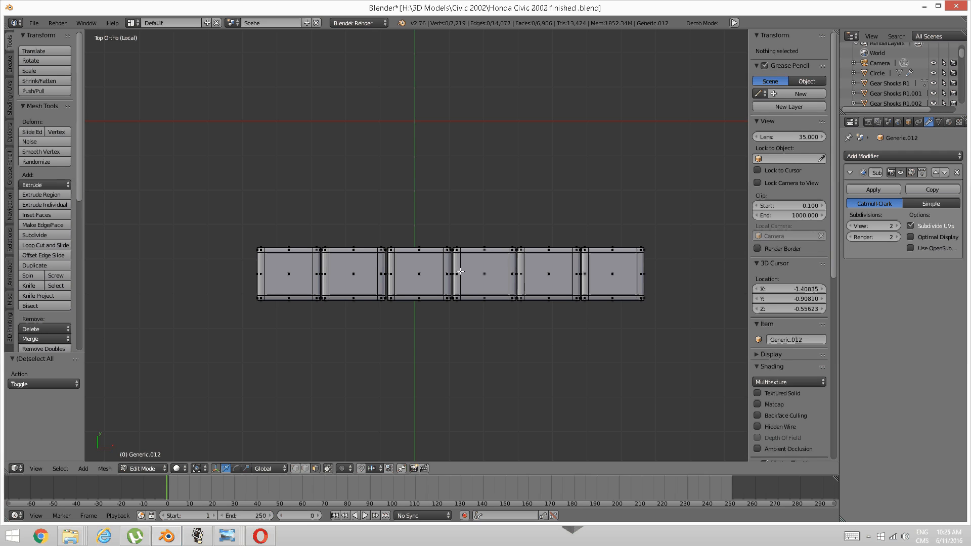
- Select the fourth, fifth and sixth blocks with their linked geometry and nudge them slightly along X to tighten the gap
{"action": "right_click", "coordinate": [483, 275]}
{"action": "right_click", "coordinate": [551, 277], "text": "shift"}
{"action": "right_click", "coordinate": [614, 273], "text": "shift"}
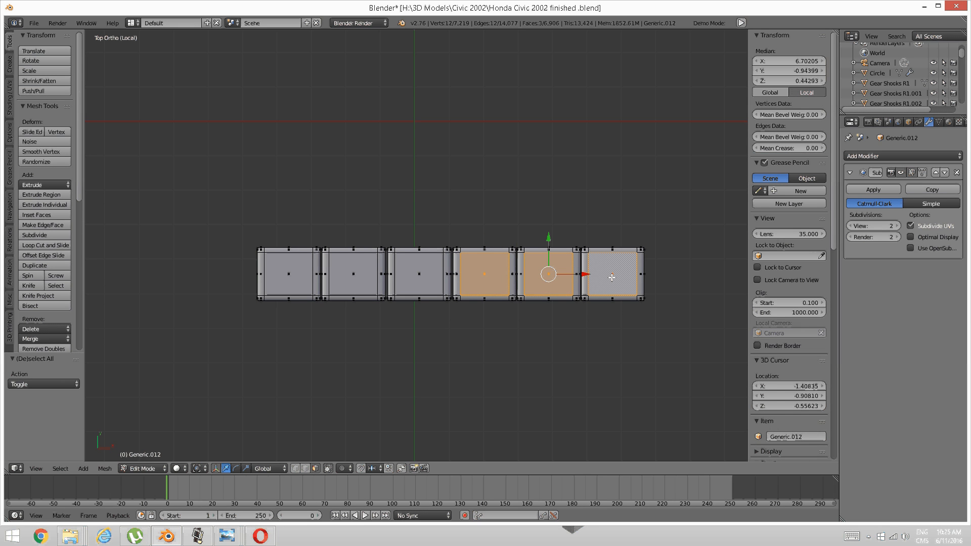
{"action": "key", "text": "ctrl+l"}
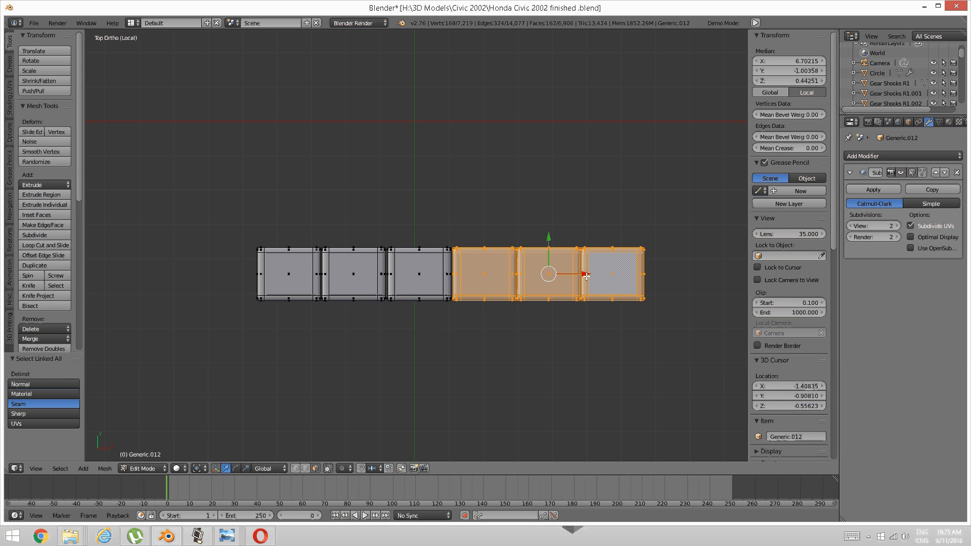
{"action": "left_click_drag", "start_coordinate": [585, 275], "coordinate": [585, 275]}
{"action": "key", "text": "a"}
- Select the third to sixth blocks with their linked geometry and move them -0.003 along X
{"action": "right_click", "coordinate": [441, 280]}
{"action": "right_click", "coordinate": [483, 276], "text": "shift"}
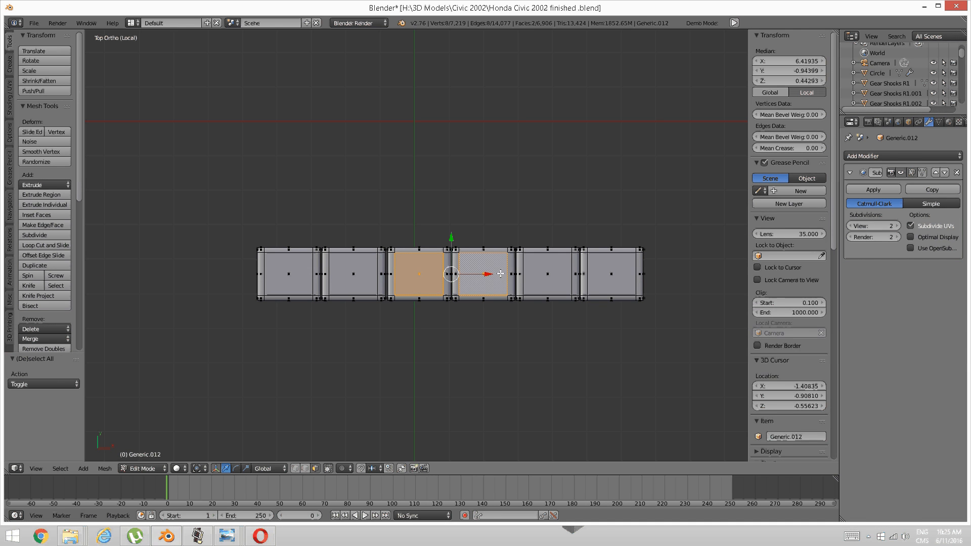
{"action": "right_click", "coordinate": [547, 276], "text": "shift"}
{"action": "right_click", "coordinate": [613, 277], "text": "shift"}
{"action": "key", "text": "ctrl+l"}
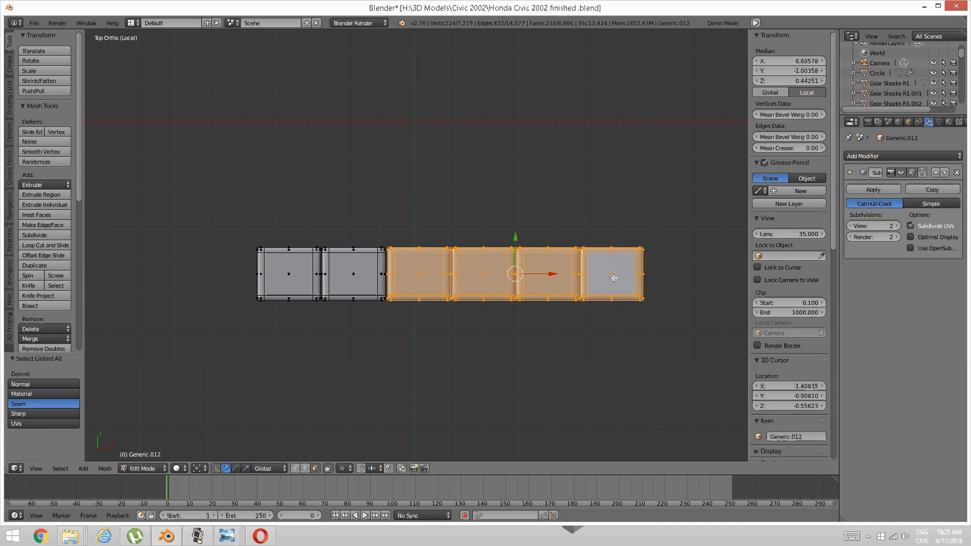
{"action": "key", "text": "g"}
{"action": "key", "text": "x"}
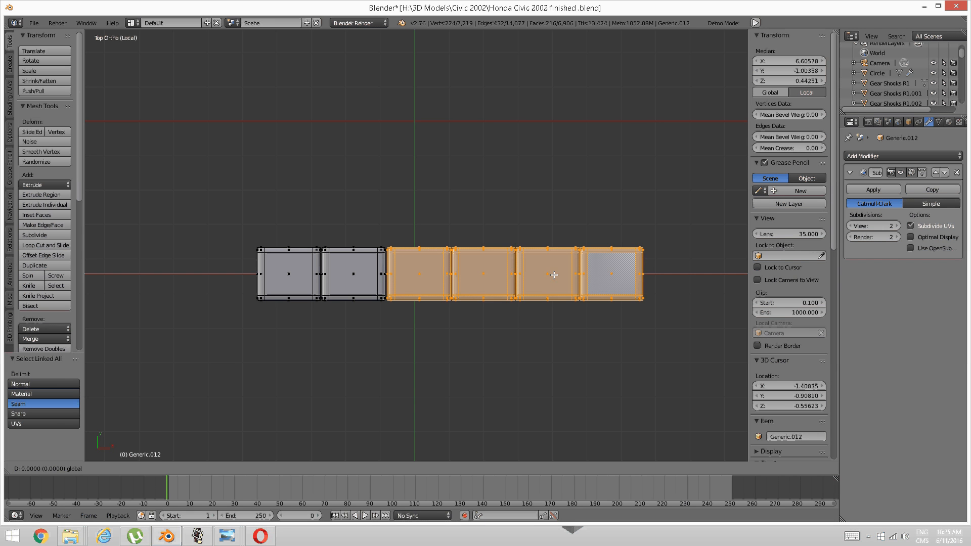
{"action": "left_click", "coordinate": [551, 275]}
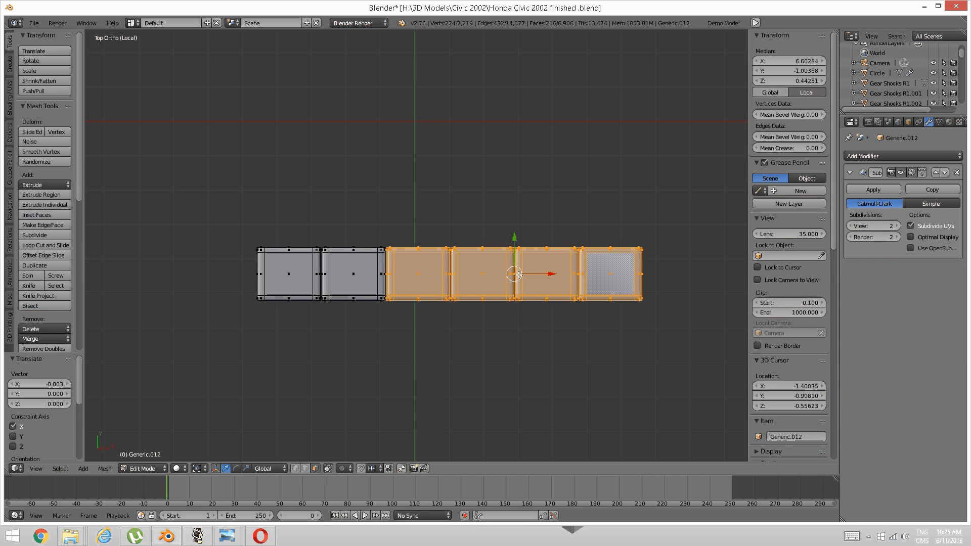
{"action": "key", "text": "a"}
- Select the second to sixth blocks with their linked geometry and nudge them slightly along X towards the first block
{"action": "right_click", "coordinate": [353, 275]}
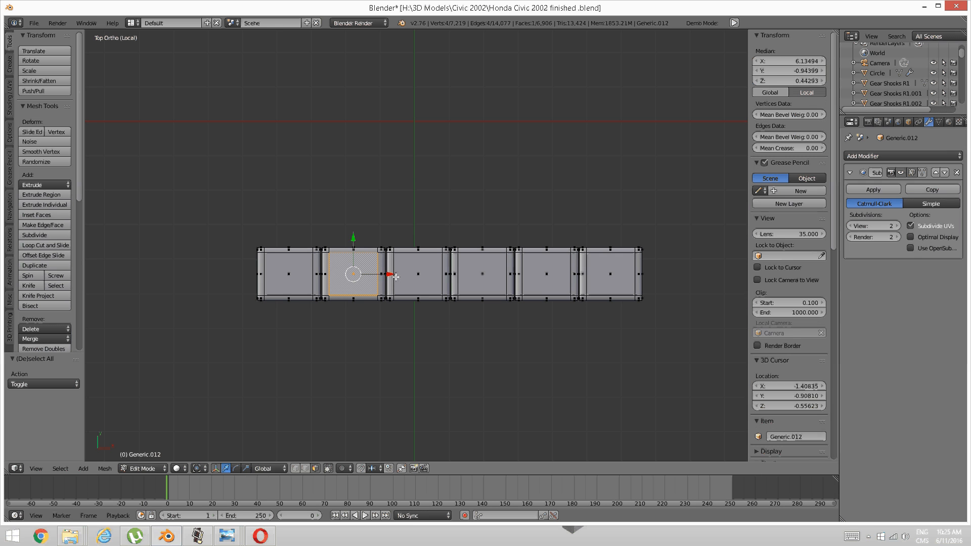
{"action": "right_click", "coordinate": [480, 276], "text": "shift"}
{"action": "right_click", "coordinate": [575, 274], "text": "shift"}
{"action": "right_click", "coordinate": [607, 276], "text": "shift"}
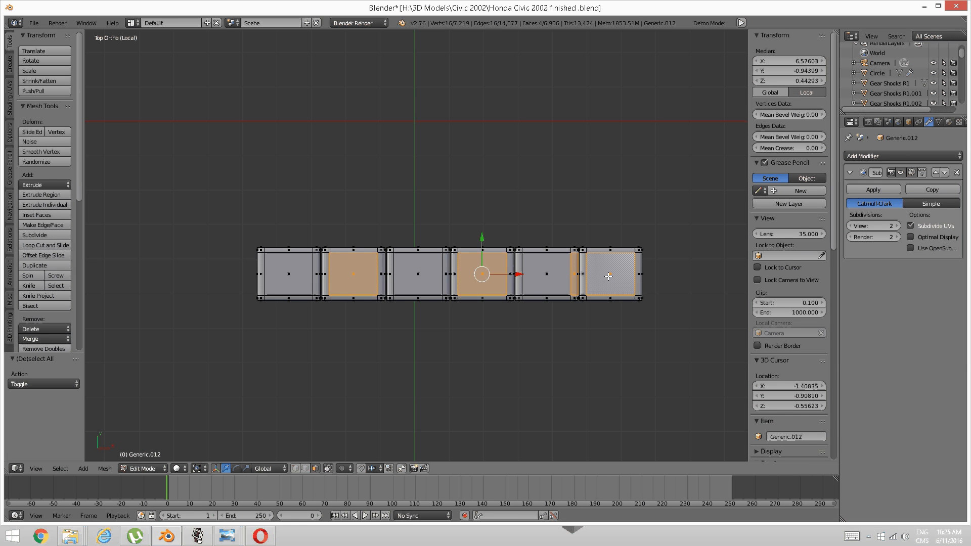
{"action": "right_click", "coordinate": [430, 269], "text": "shift"}
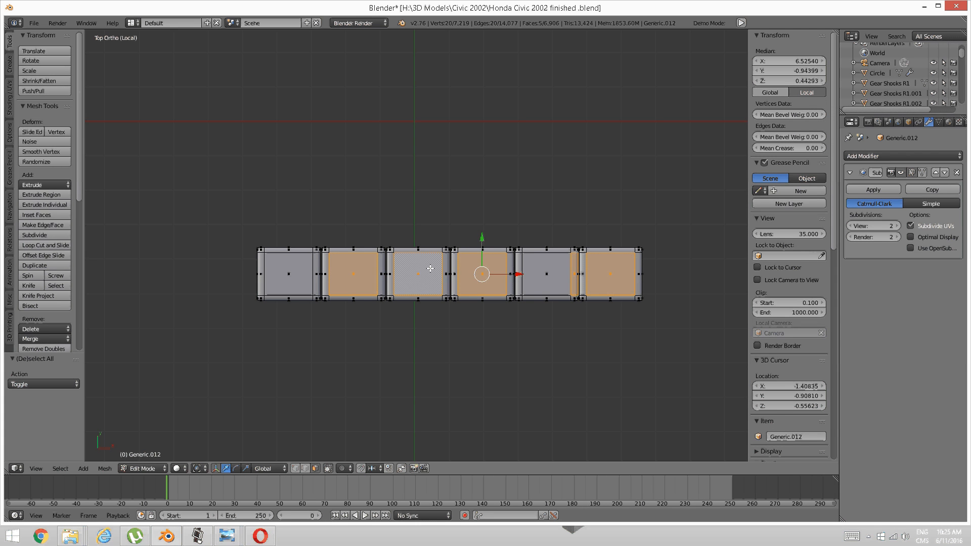
{"action": "key", "text": "ctrl+l"}
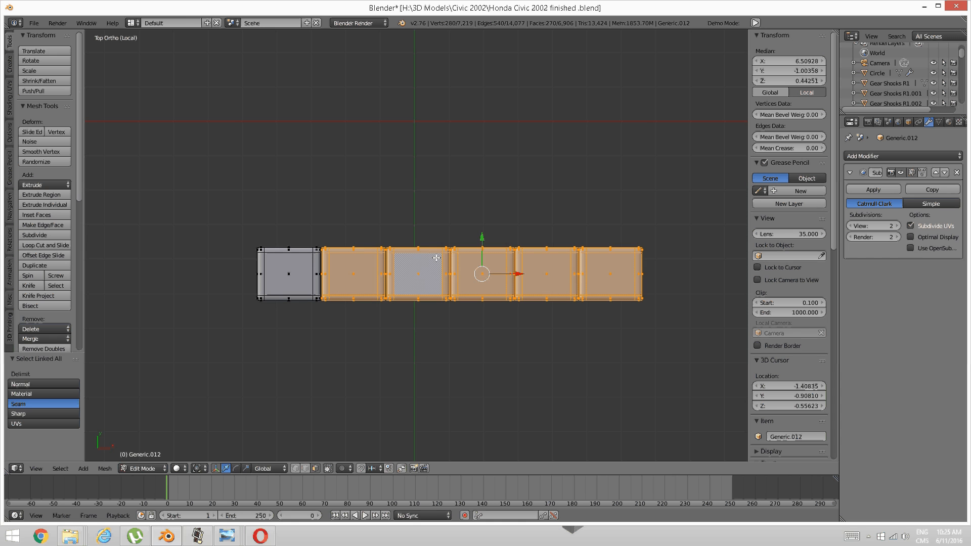
{"action": "key", "text": "g"}
{"action": "key", "text": "y"}
{"action": "left_click", "coordinate": [520, 273]}
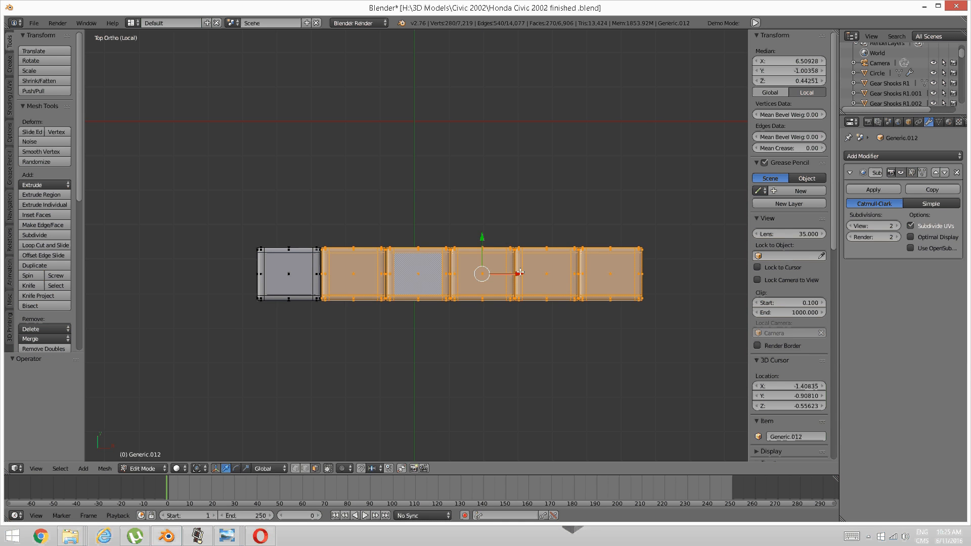
{"action": "left_click_drag", "start_coordinate": [519, 271], "coordinate": [520, 271]}
{"action": "key", "text": "a"}
- Reveal the hidden panel geometry around the six blocks and clear the selection
{"action": "scroll", "coordinate": [519, 271], "scroll_direction": "down", "scroll_amount": 1}
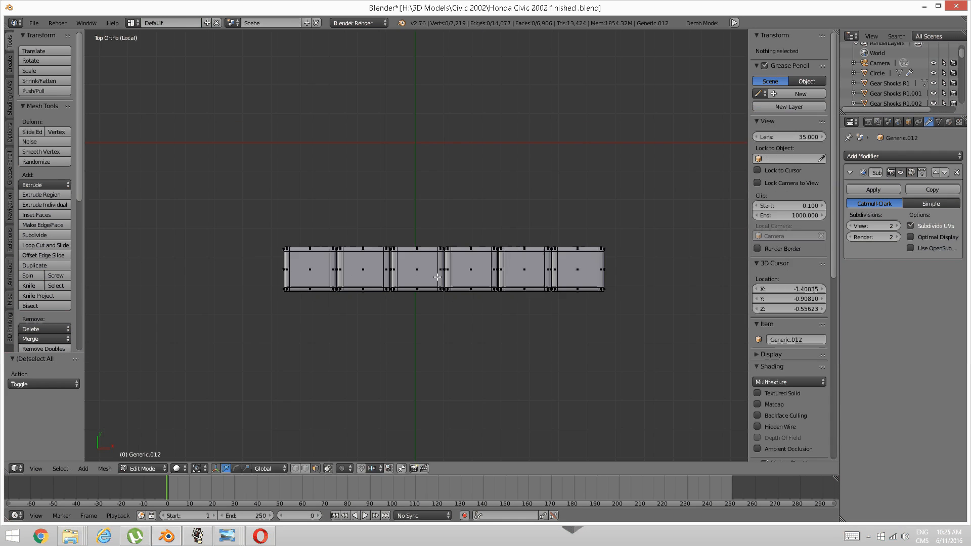
{"action": "right_click", "coordinate": [306, 264]}
{"action": "right_click", "coordinate": [357, 278], "text": "shift"}
{"action": "right_click", "coordinate": [415, 275], "text": "shift"}
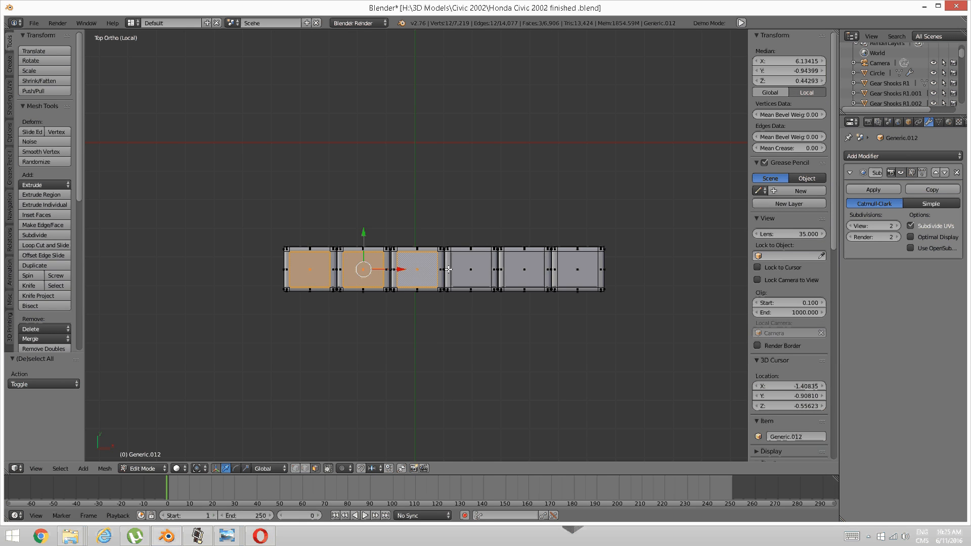
{"action": "right_click", "coordinate": [470, 276], "text": "shift"}
{"action": "right_click", "coordinate": [524, 276], "text": "shift"}
{"action": "right_click", "coordinate": [577, 274], "text": "shift"}
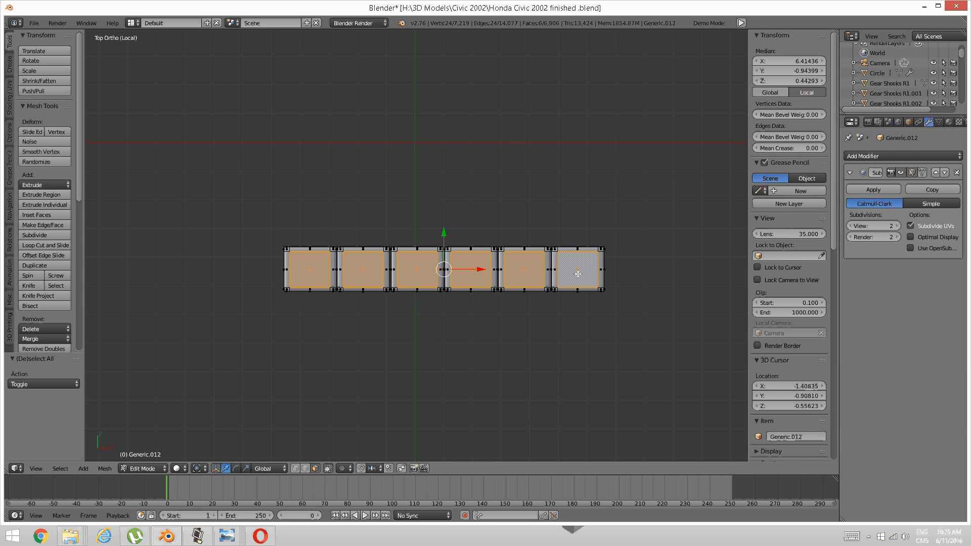
{"action": "key", "text": "alt+h"}
{"action": "key", "text": "a"}
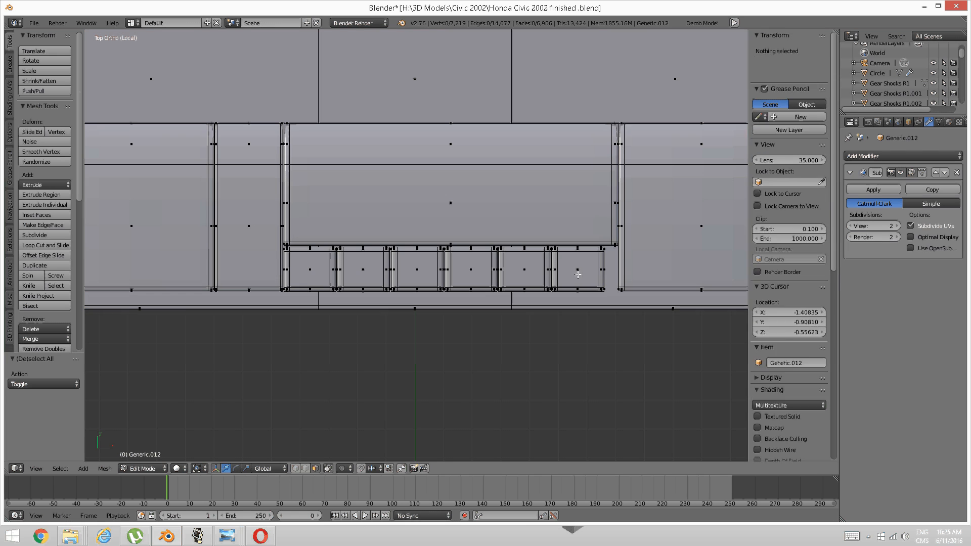
- Select all six blocks with their linked geometry and move the row 0.024 along X to centre it in the slot
{"action": "right_click", "coordinate": [577, 275]}
{"action": "right_click", "coordinate": [525, 270], "text": "shift"}
{"action": "right_click", "coordinate": [470, 270], "text": "shift"}
{"action": "right_click", "coordinate": [417, 270], "text": "shift"}
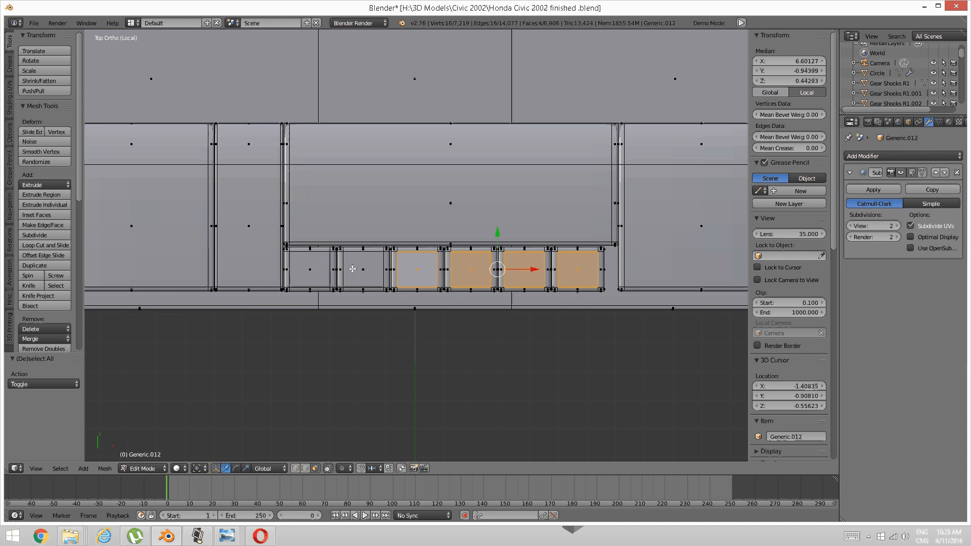
{"action": "right_click", "coordinate": [353, 269], "text": "shift"}
{"action": "right_click", "coordinate": [326, 266], "text": "shift"}
{"action": "key", "text": "ctrl+l"}
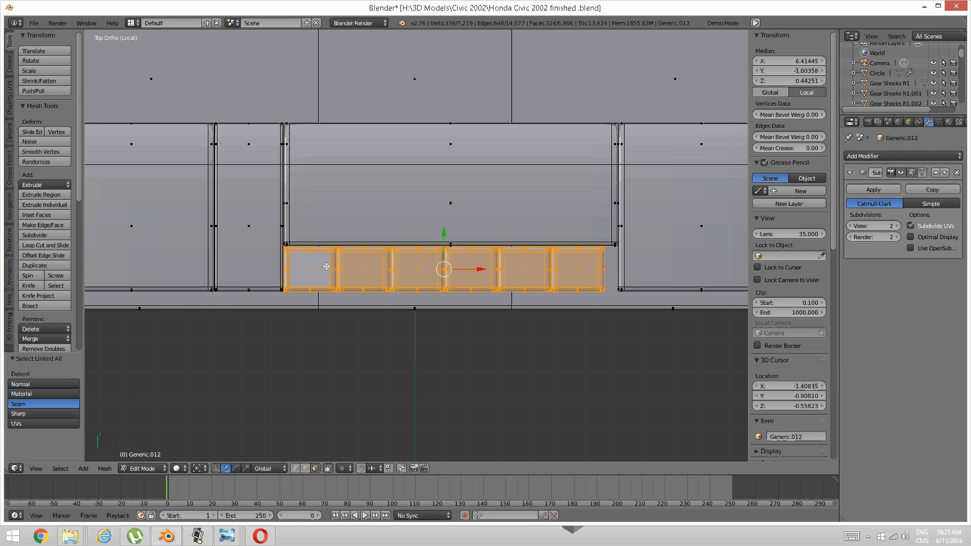
{"action": "key", "text": "g"}
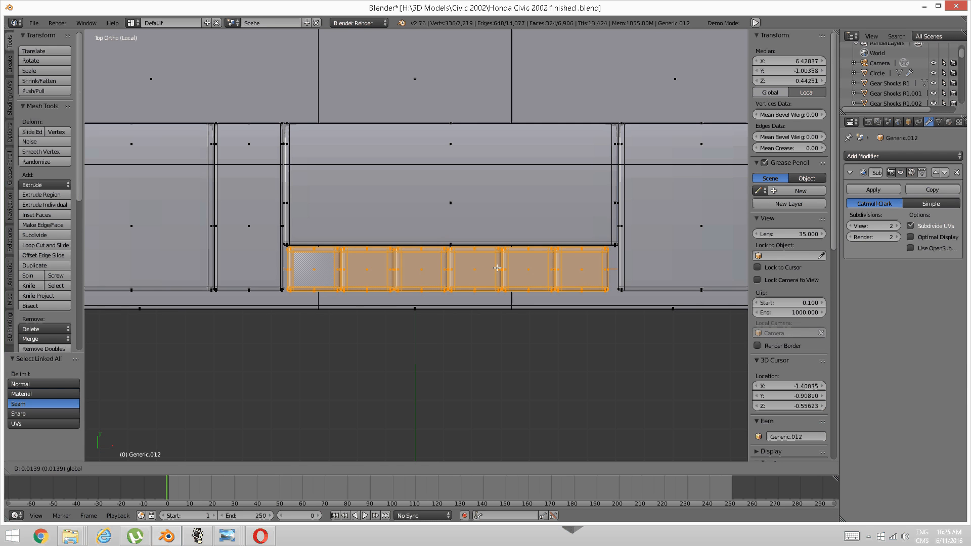
{"action": "key", "text": "x"}
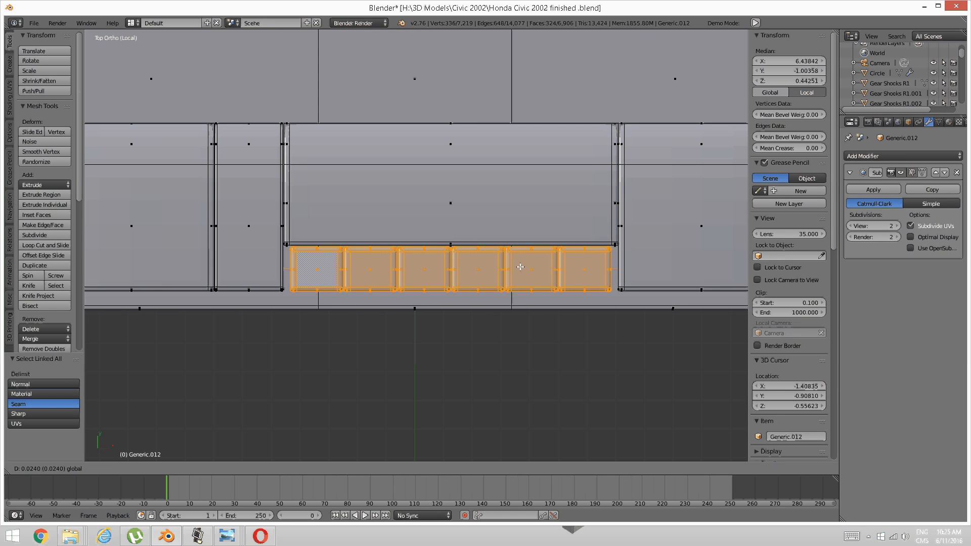
{"action": "left_click", "coordinate": [511, 267]}
- Switch to the scale manipulator and stretch the row of blocks along X to fill the slot's width
{"action": "left_click", "coordinate": [246, 468]}
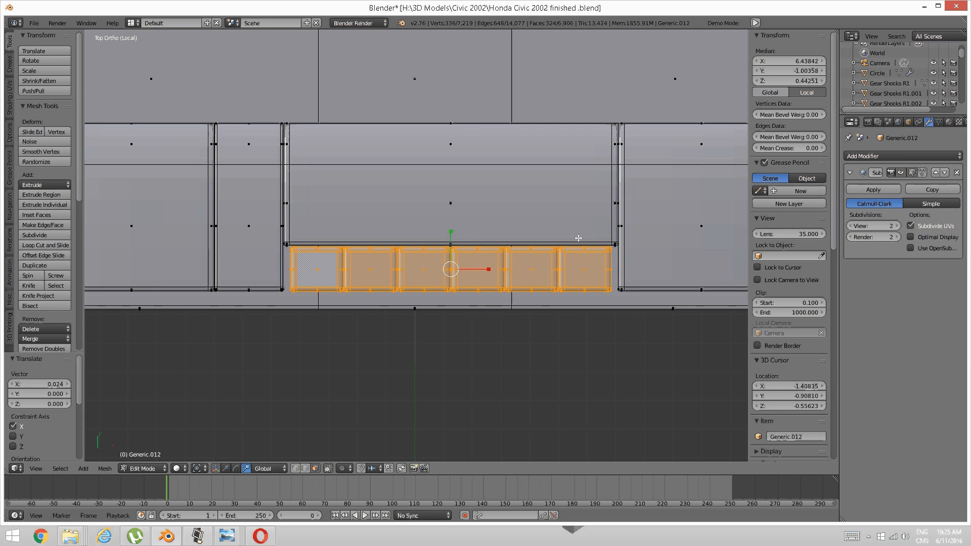
{"action": "left_click_drag", "start_coordinate": [497, 266], "coordinate": [506, 268]}
{"action": "key", "text": "a"}
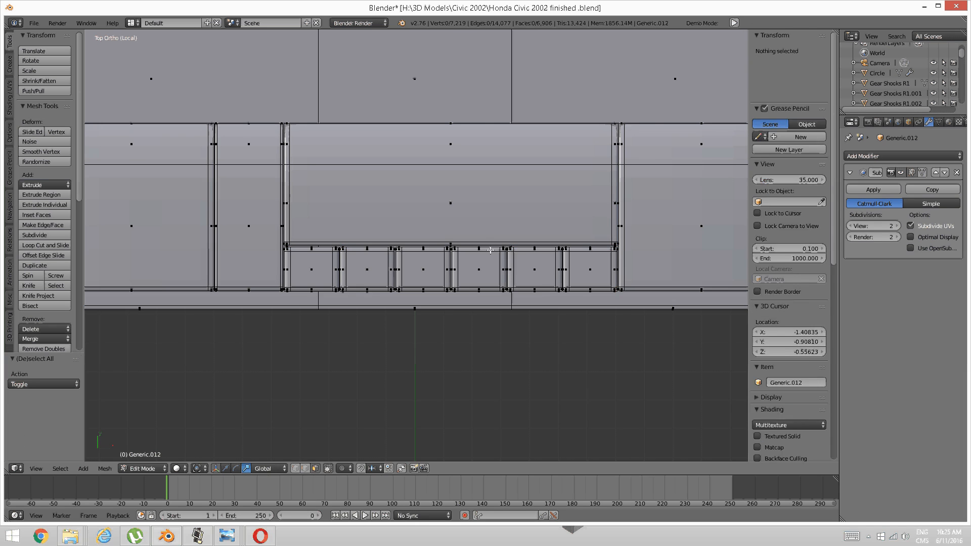
- Inspect the fitted button row from several angles, compare it with the radio in the Windows Photo Viewer reference photo, and return to Blender
{"action": "scroll", "coordinate": [474, 279], "scroll_direction": "down", "scroll_amount": 1}
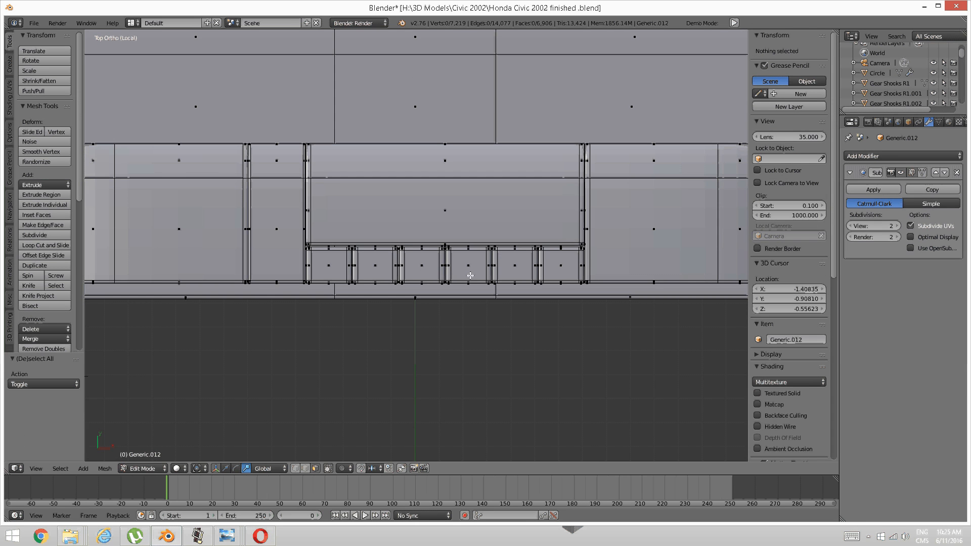
{"action": "middle_click_drag", "start_coordinate": [452, 321], "coordinate": [459, 279]}
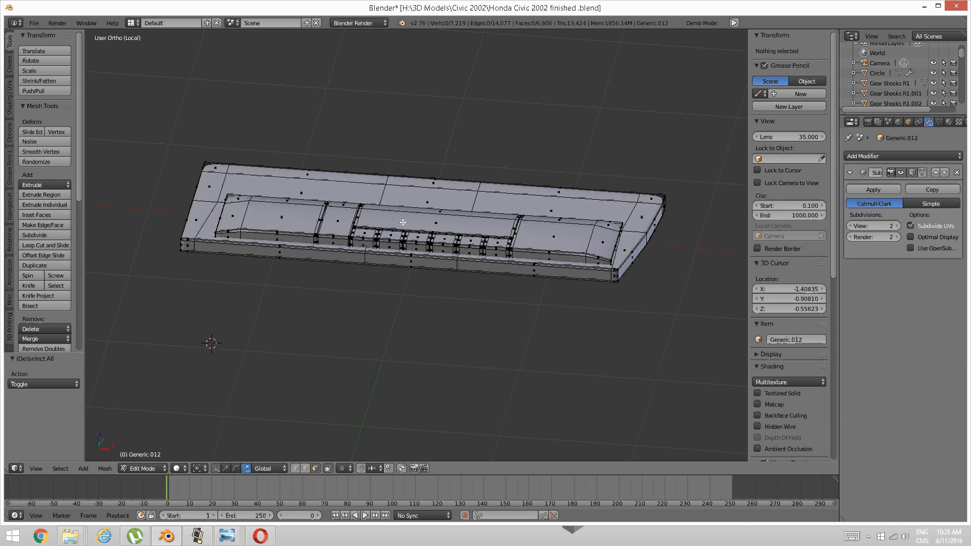
{"action": "scroll", "coordinate": [420, 269], "scroll_direction": "up", "scroll_amount": 6}
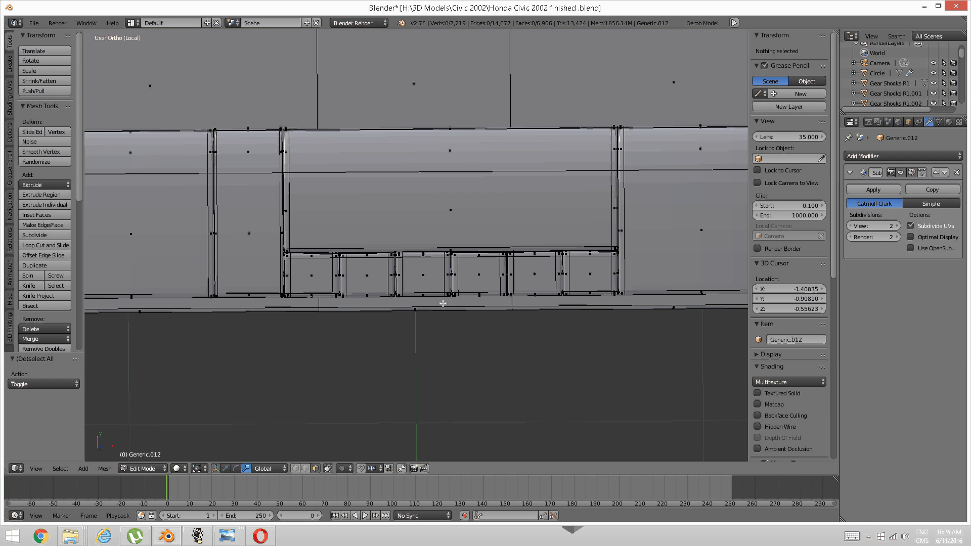
{"action": "scroll", "coordinate": [450, 294], "scroll_direction": "down", "scroll_amount": 5}
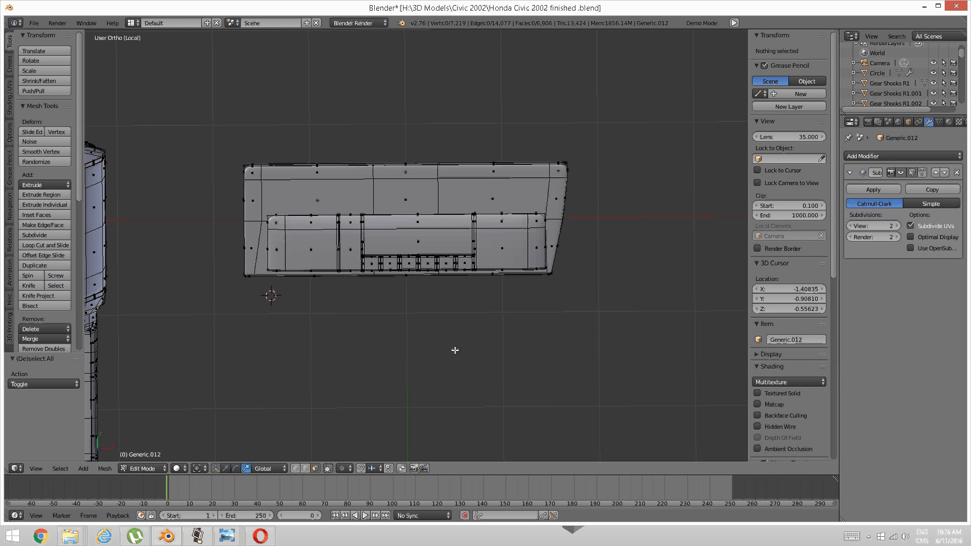
{"action": "scroll", "coordinate": [437, 305], "scroll_direction": "up", "scroll_amount": 5}
{"action": "scroll", "coordinate": [437, 305], "scroll_direction": "down", "scroll_amount": 2}
{"action": "middle_click_drag", "start_coordinate": [437, 304], "coordinate": [396, 302]}
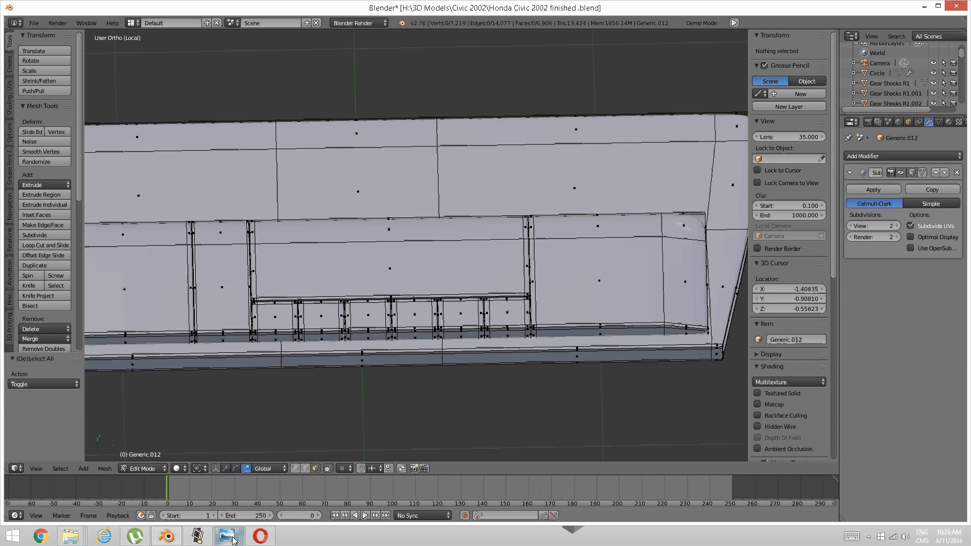
{"action": "mouse_move", "coordinate": [227, 535]}
{"action": "left_click", "coordinate": [328, 482]}
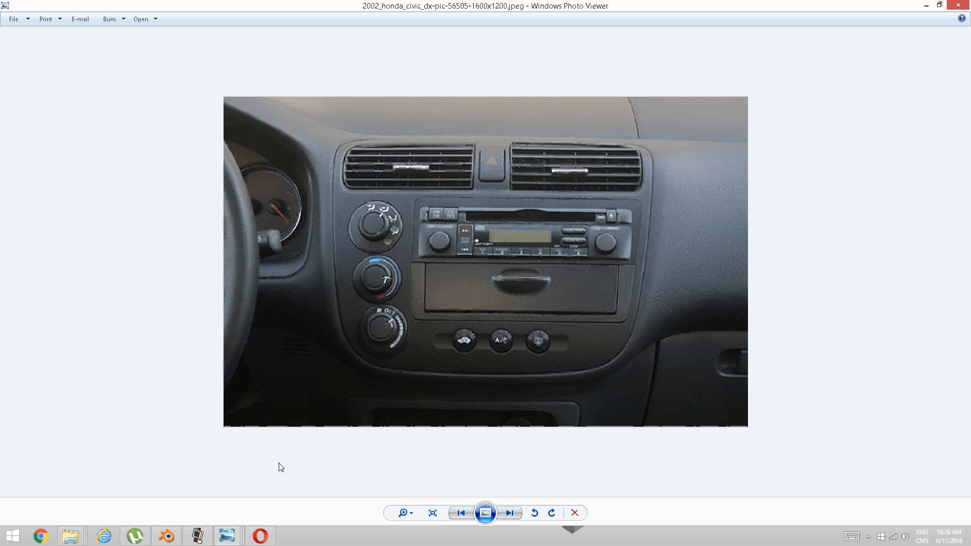
{"action": "left_click", "coordinate": [198, 535]}
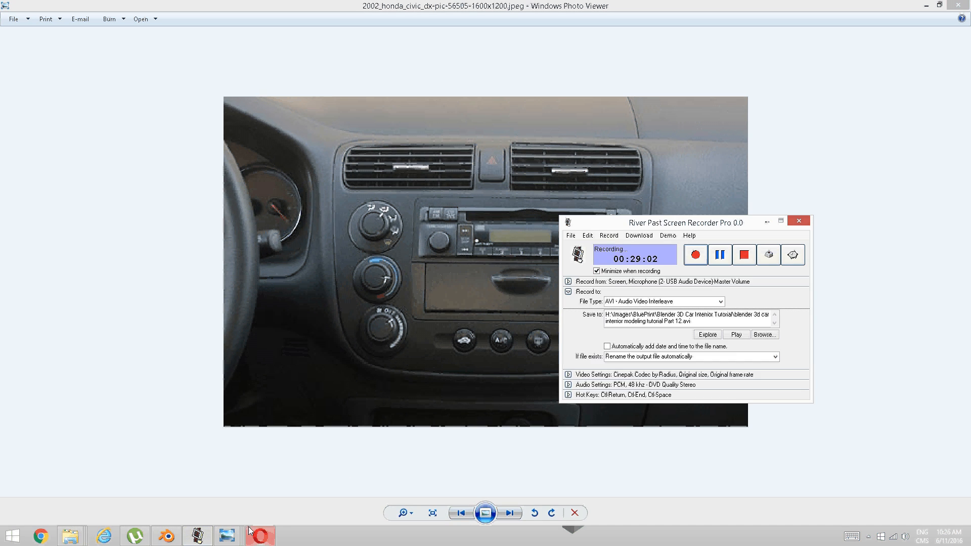
{"action": "left_click", "coordinate": [166, 534]}
- Inset the large face above the button row by 0.0311 and scale the inner face to 0.632 along X
{"action": "middle_click_drag", "start_coordinate": [329, 401], "coordinate": [472, 316]}
{"action": "right_click", "coordinate": [473, 315]}
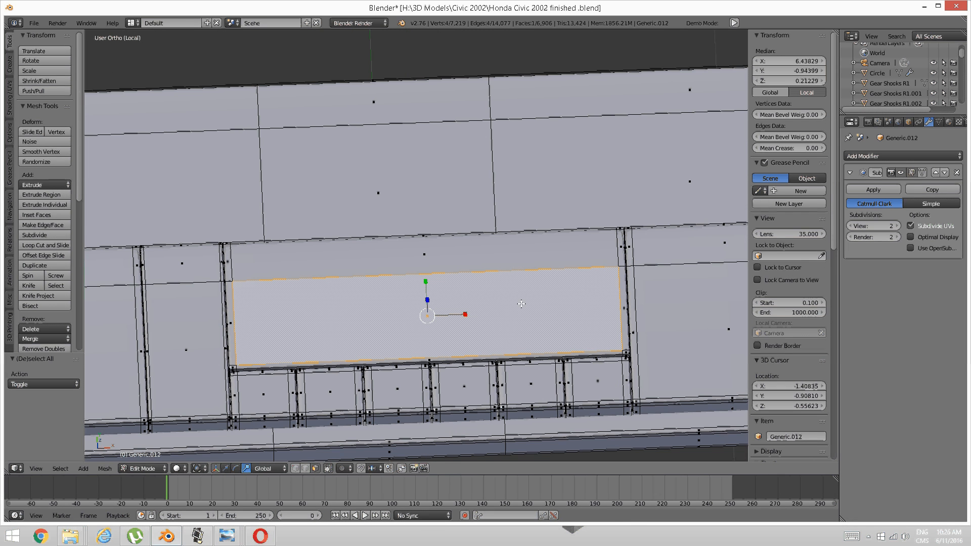
{"action": "key", "text": "i"}
{"action": "left_click", "coordinate": [585, 279]}
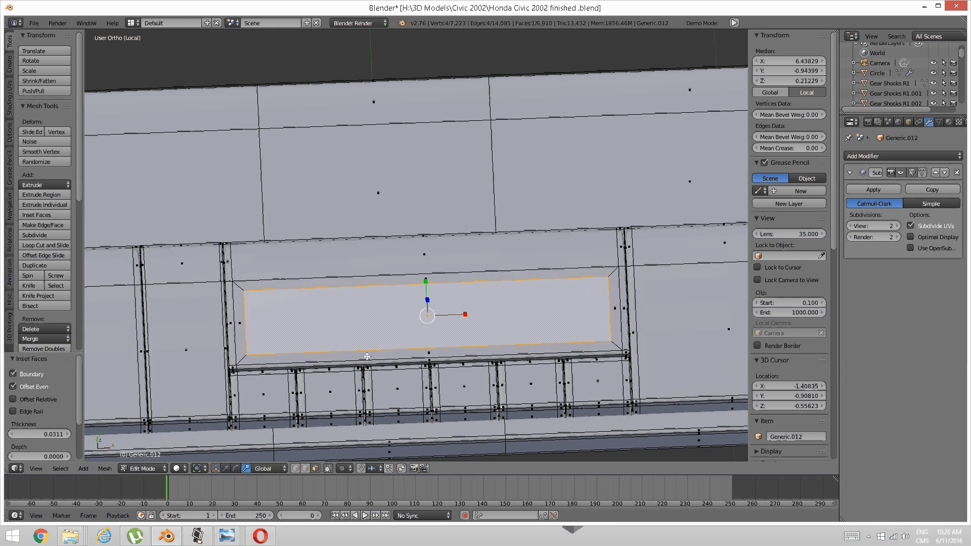
{"action": "key", "text": "s"}
{"action": "key", "text": "x"}
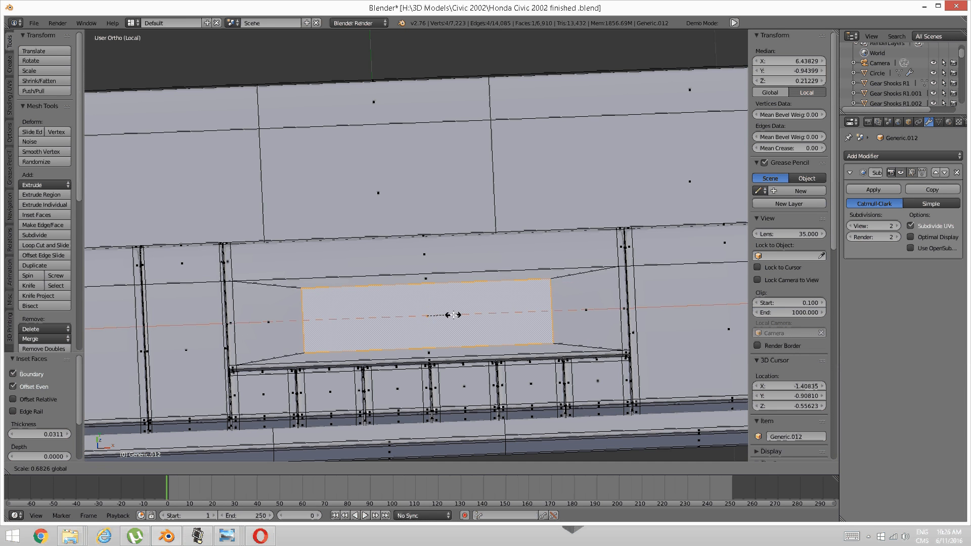
{"action": "left_click", "coordinate": [451, 314]}
{"action": "middle_click_drag", "start_coordinate": [450, 314], "coordinate": [423, 268]}
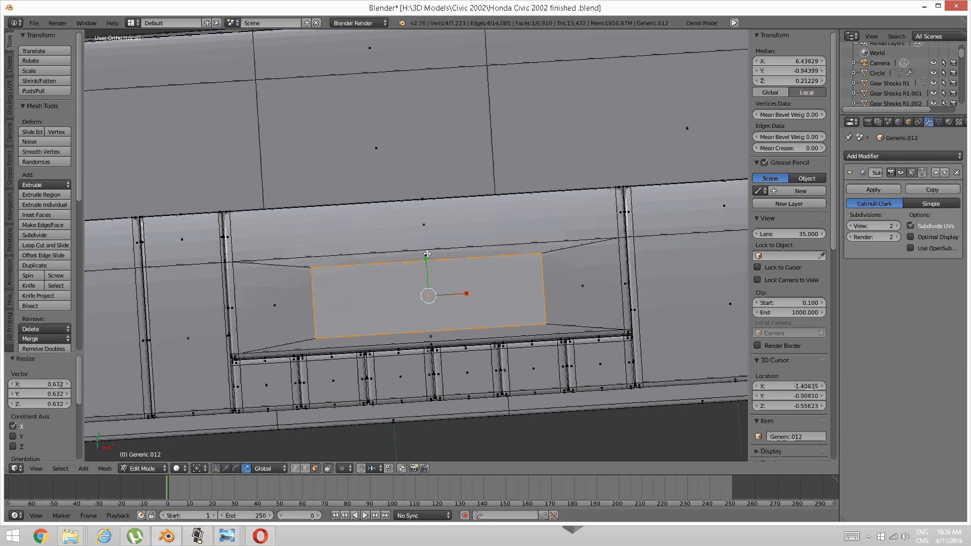
- Scale the inner face to 0.808 along Y and move it -0.109 along X and 0.017 upward along Y
{"action": "key", "text": "s"}
{"action": "key", "text": "y"}
{"action": "left_click", "coordinate": [412, 335]}
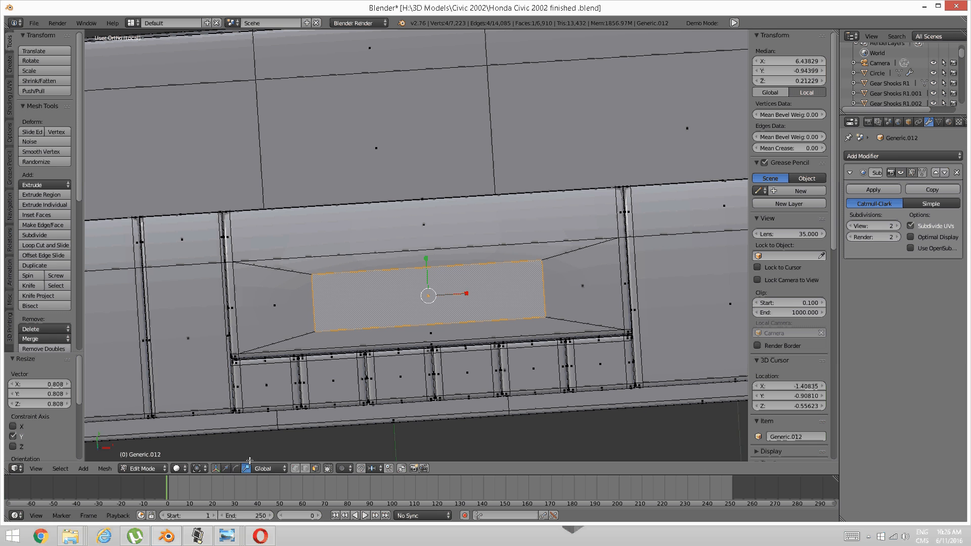
{"action": "left_click", "coordinate": [226, 468]}
{"action": "left_click_drag", "start_coordinate": [458, 294], "coordinate": [421, 296]}
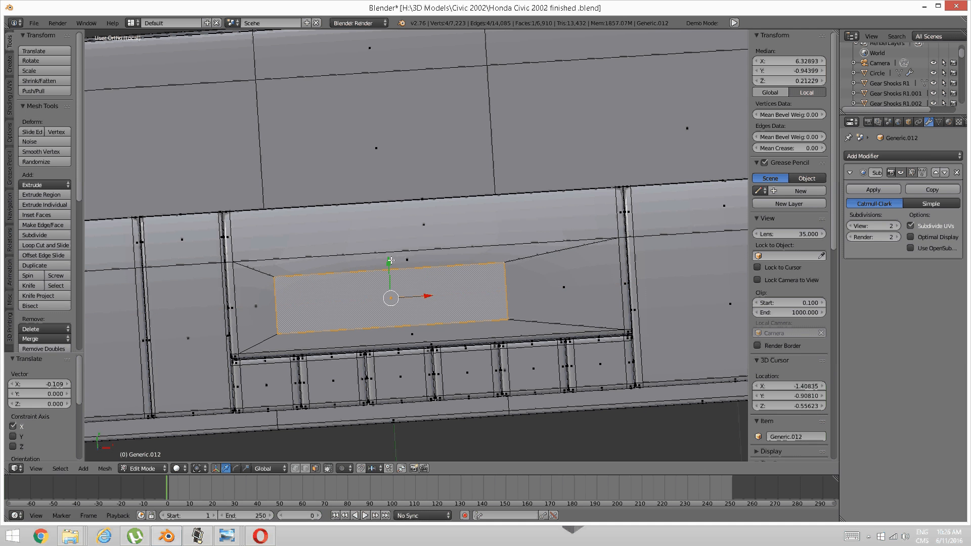
{"action": "left_click_drag", "start_coordinate": [390, 260], "coordinate": [389, 254]}
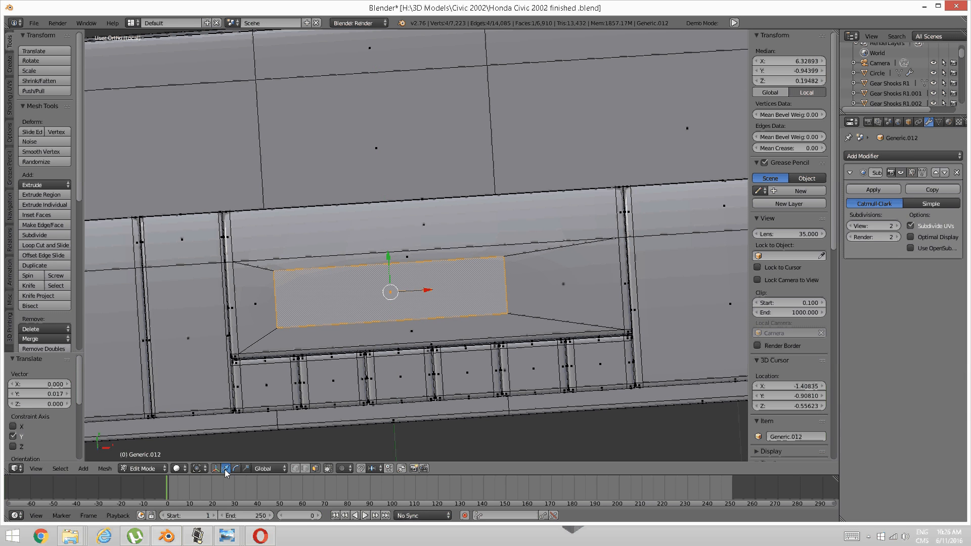
- Check the radio photo in Windows Photo Viewer, return to Blender, and refine the display face by nudging it along Y and X and enlarging it slightly
{"action": "mouse_move", "coordinate": [227, 535]}
{"action": "left_click", "coordinate": [348, 483]}
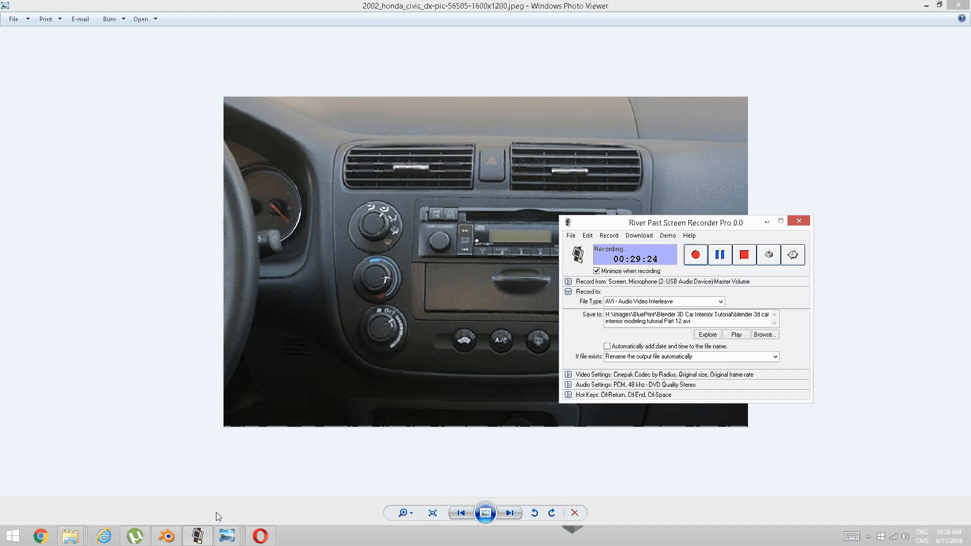
{"action": "left_click", "coordinate": [167, 535]}
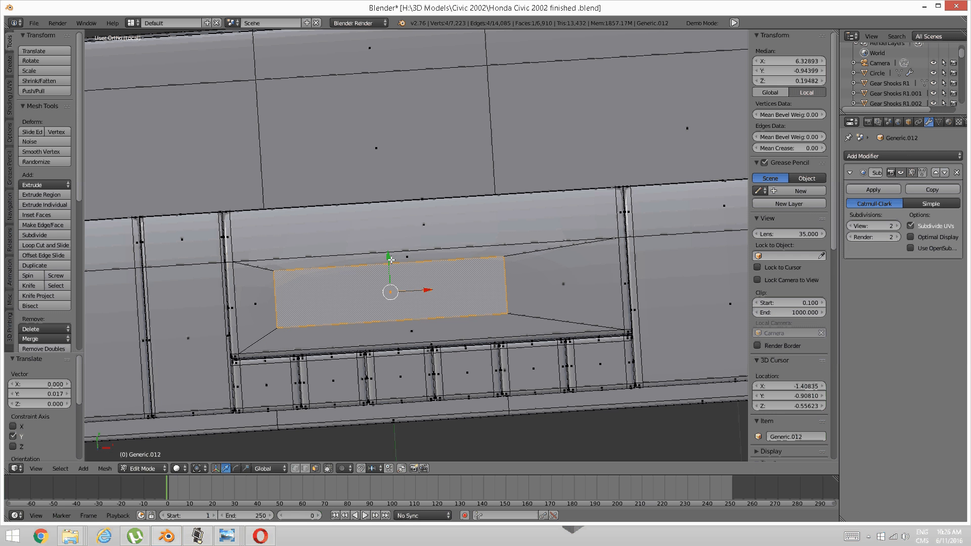
{"action": "left_click_drag", "start_coordinate": [389, 257], "coordinate": [392, 255]}
{"action": "left_click_drag", "start_coordinate": [427, 285], "coordinate": [428, 298]}
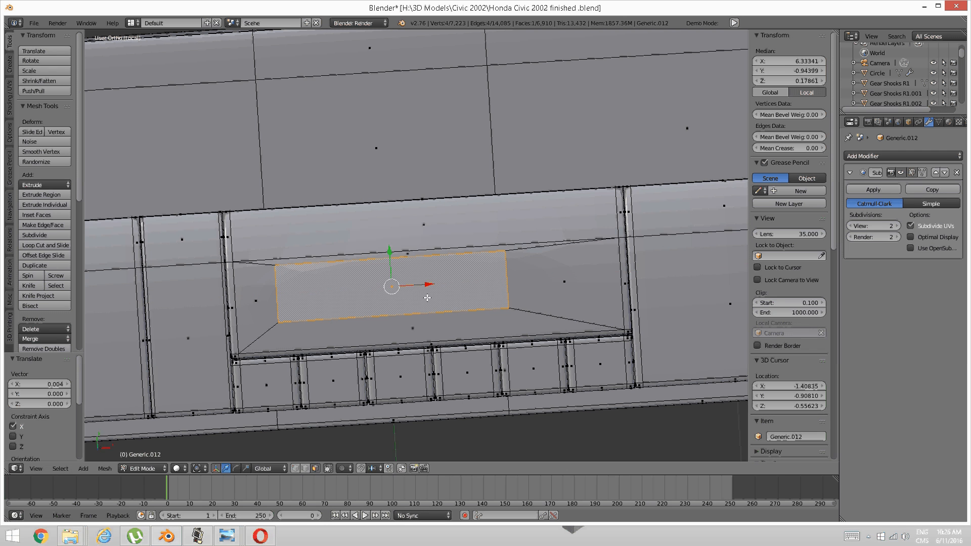
{"action": "key", "text": "s"}
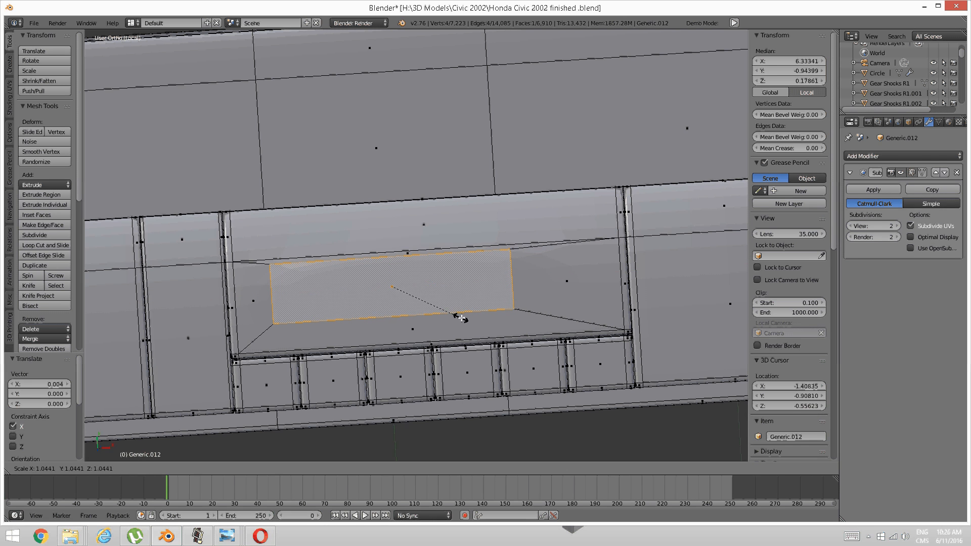
{"action": "left_click", "coordinate": [461, 305]}
{"action": "left_click_drag", "start_coordinate": [435, 283], "coordinate": [437, 279]}
- Extrude the display face -0.021 inward and set the Subdivision Surface modifier's view level to 0
{"action": "middle_click_drag", "start_coordinate": [437, 279], "coordinate": [459, 343]}
{"action": "key", "text": "e"}
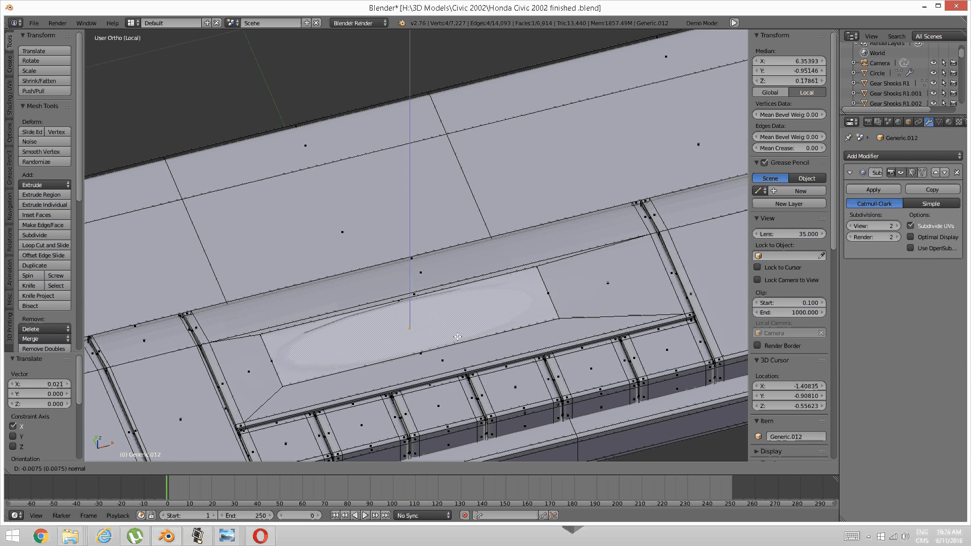
{"action": "left_click", "coordinate": [455, 339]}
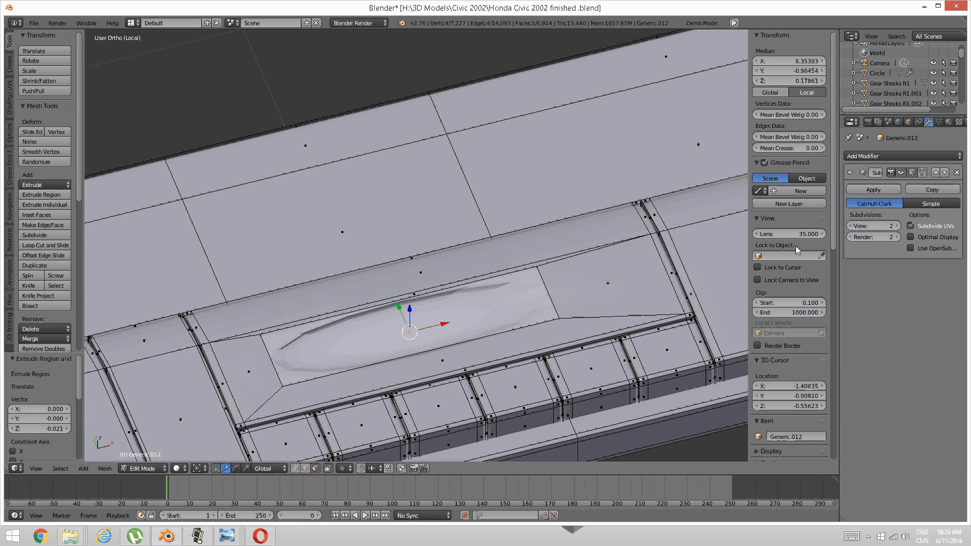
{"action": "double_click", "coordinate": [850, 226]}
{"action": "scroll", "coordinate": [482, 316], "scroll_direction": "up", "scroll_amount": 2}
{"action": "middle_click_drag", "start_coordinate": [481, 316], "coordinate": [472, 310]}
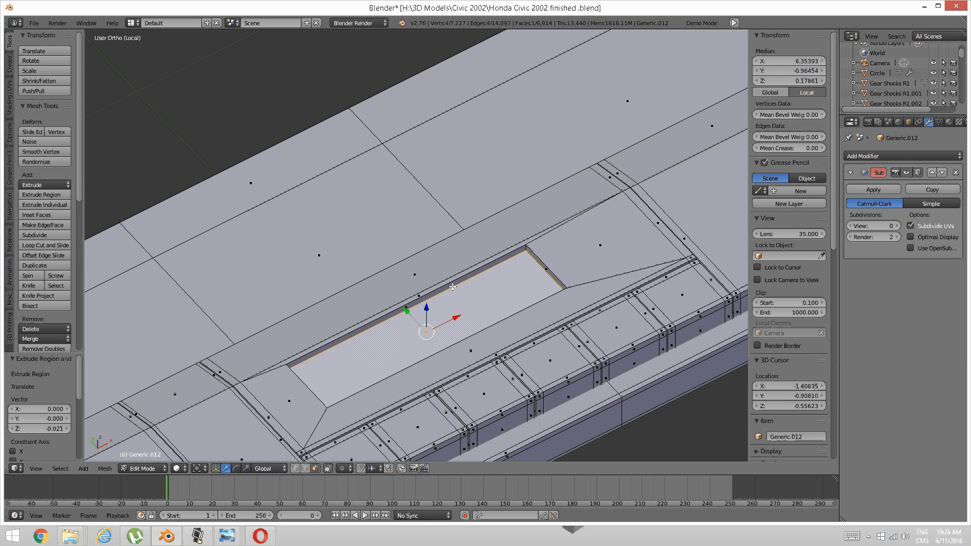
- Raise the recessed display face 0.004 along Z, extrude it slightly further inward, and clear the selection
{"action": "key", "text": "g"}
{"action": "key", "text": "z"}
{"action": "left_click", "coordinate": [439, 307]}
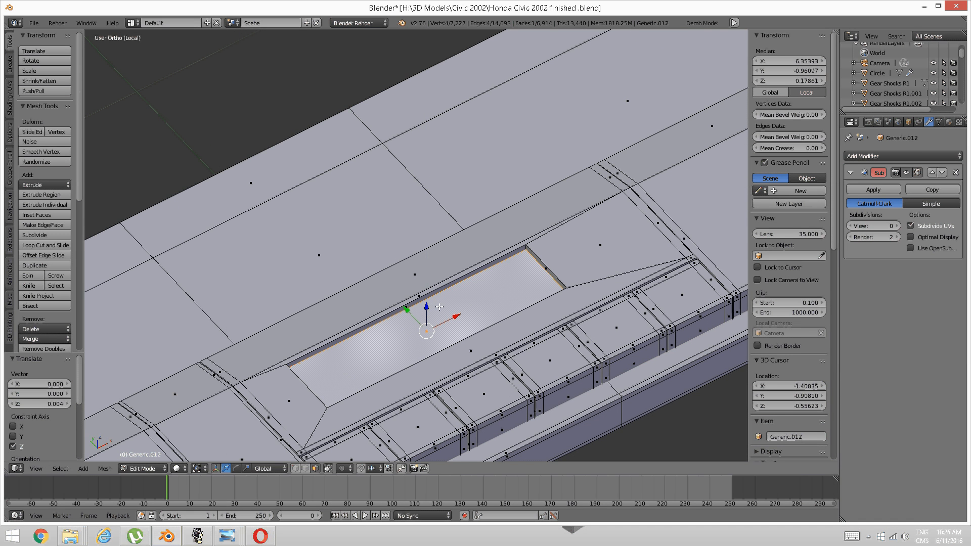
{"action": "key", "text": "e"}
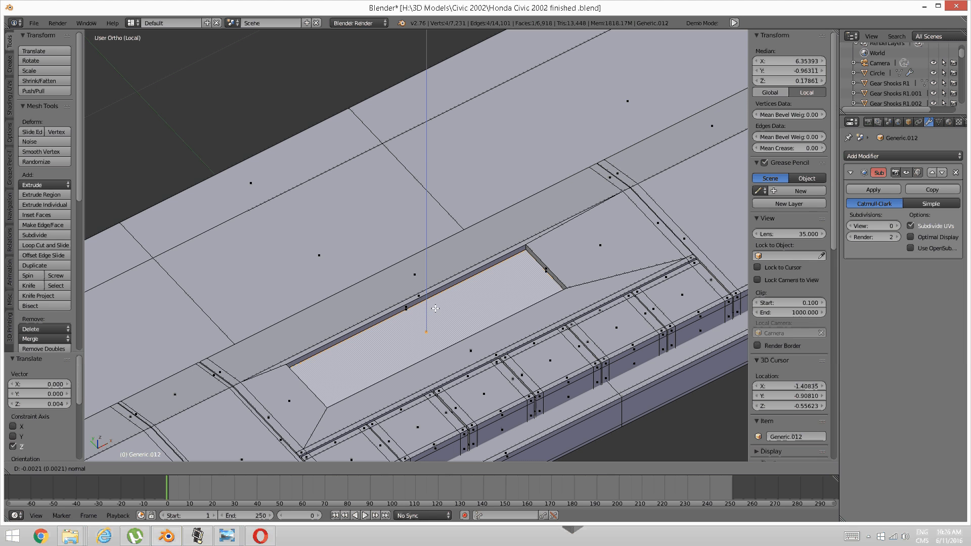
{"action": "left_click", "coordinate": [433, 310]}
{"action": "key", "text": "a"}
- Add a loop cut around the walls of the display recess and slide it close to the recess's upper rim
{"action": "scroll", "coordinate": [573, 309], "scroll_direction": "up", "scroll_amount": 3}
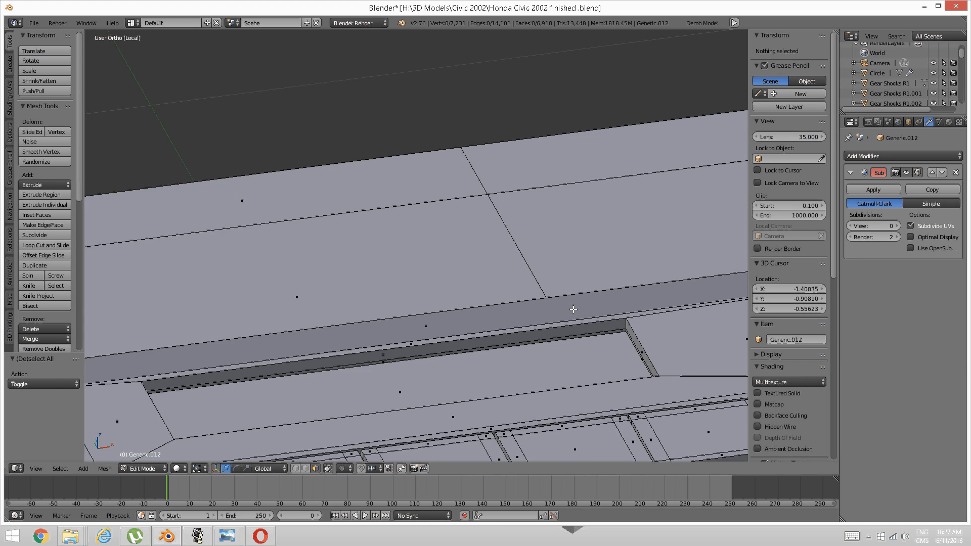
{"action": "middle_click_drag", "start_coordinate": [573, 309], "coordinate": [507, 281], "text": "shift"}
{"action": "key", "text": "ctrl+r"}
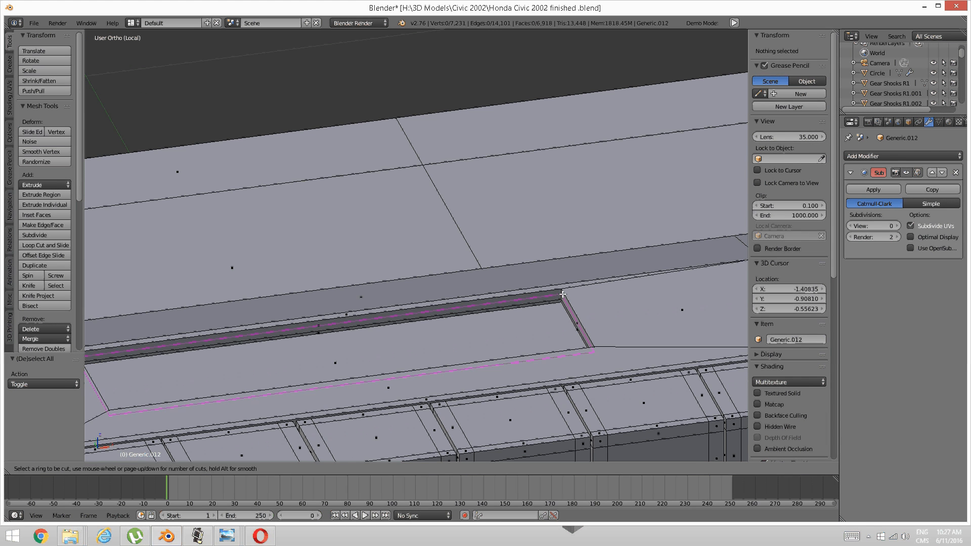
{"action": "left_click", "coordinate": [562, 293]}
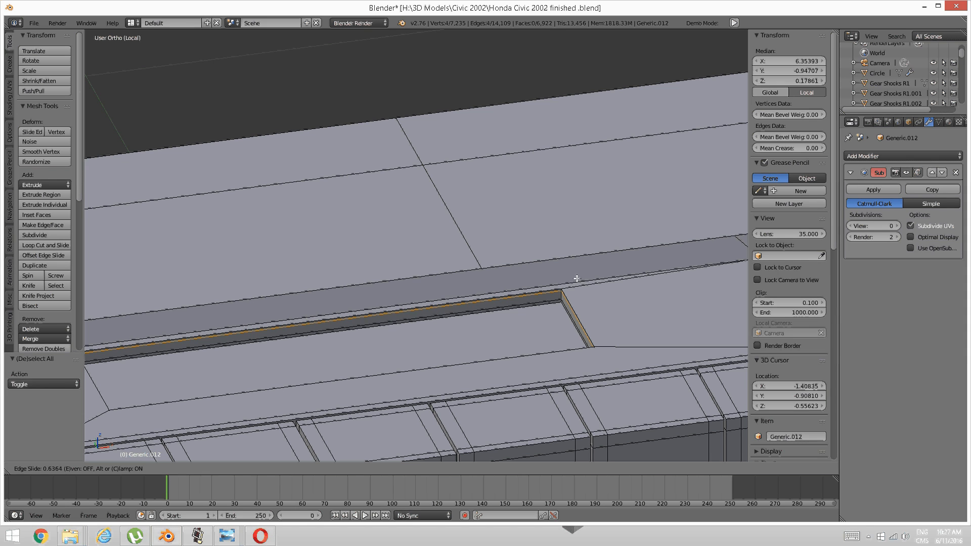
{"action": "left_click", "coordinate": [574, 278]}
{"action": "key", "text": "a"}
- Add a loop cut across the display recess and slide it to about -0.94, close to the recess's left end
{"action": "scroll", "coordinate": [549, 364], "scroll_direction": "down", "scroll_amount": 3}
{"action": "scroll", "coordinate": [550, 364], "scroll_direction": "up", "scroll_amount": 3}
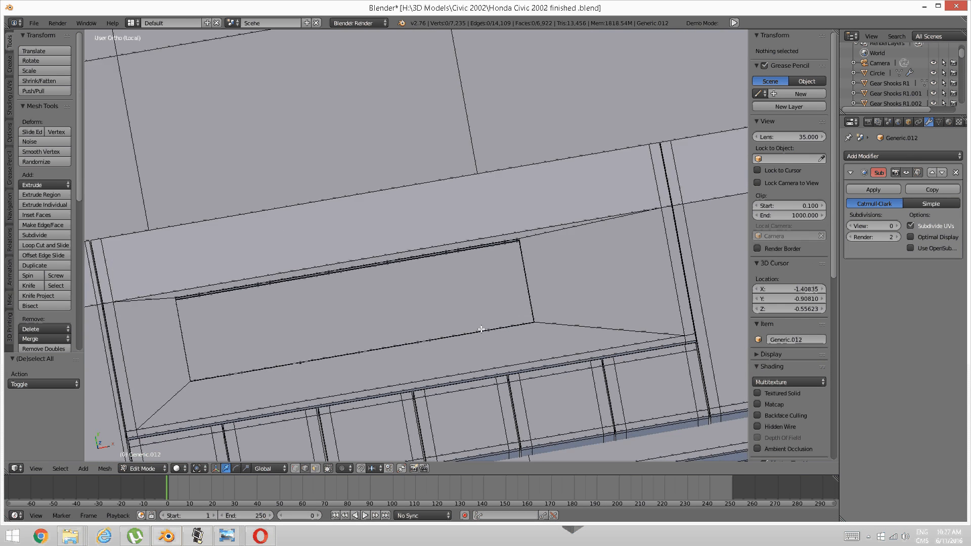
{"action": "middle_click_drag", "start_coordinate": [477, 329], "coordinate": [429, 339]}
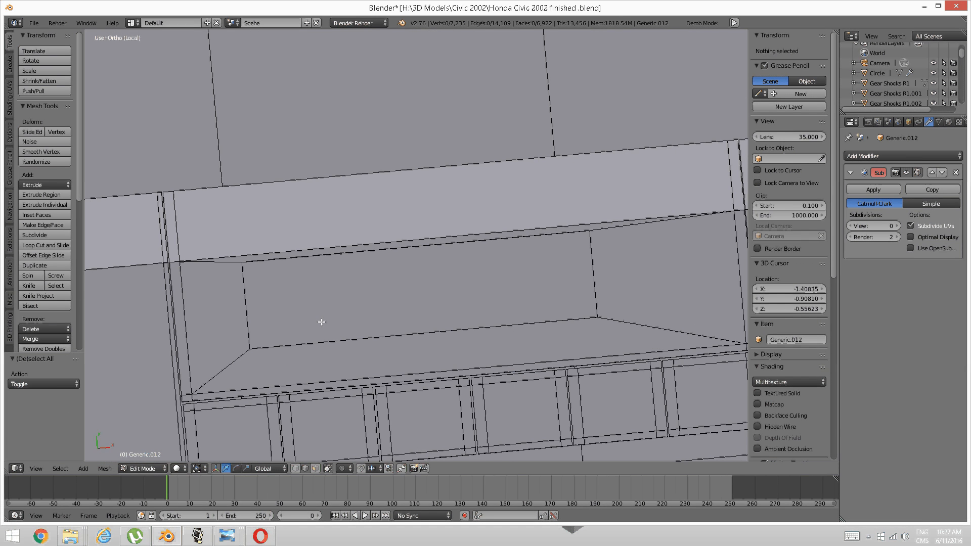
{"action": "key", "text": "ctrl+r"}
{"action": "left_click", "coordinate": [294, 334]}
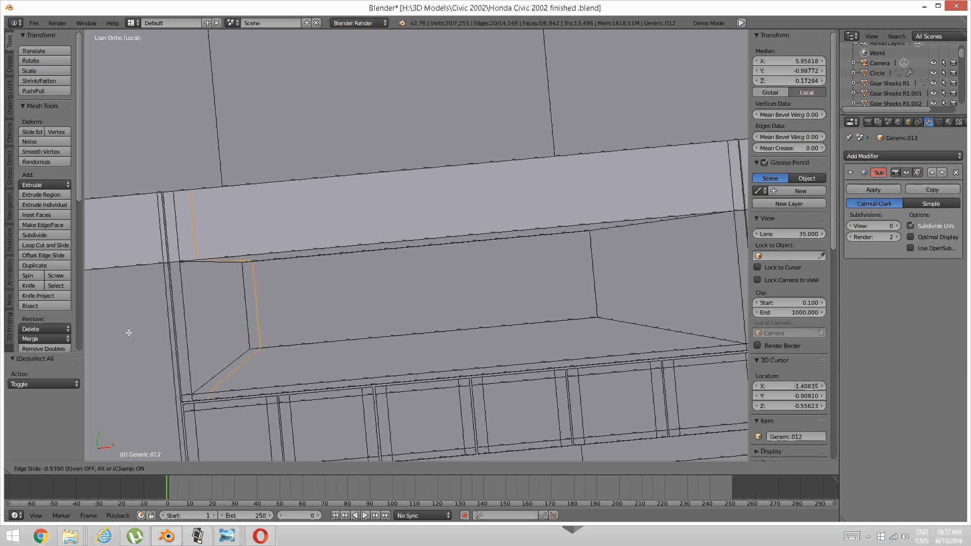
{"action": "left_click", "coordinate": [126, 332]}
{"action": "key", "text": "a"}
- Add a loop cut across the display recess and slide it toward the recess's right end
{"action": "middle_click_drag", "start_coordinate": [382, 306], "coordinate": [368, 304], "text": "shift"}
{"action": "middle_click_drag", "start_coordinate": [445, 296], "coordinate": [310, 284], "text": "shift"}
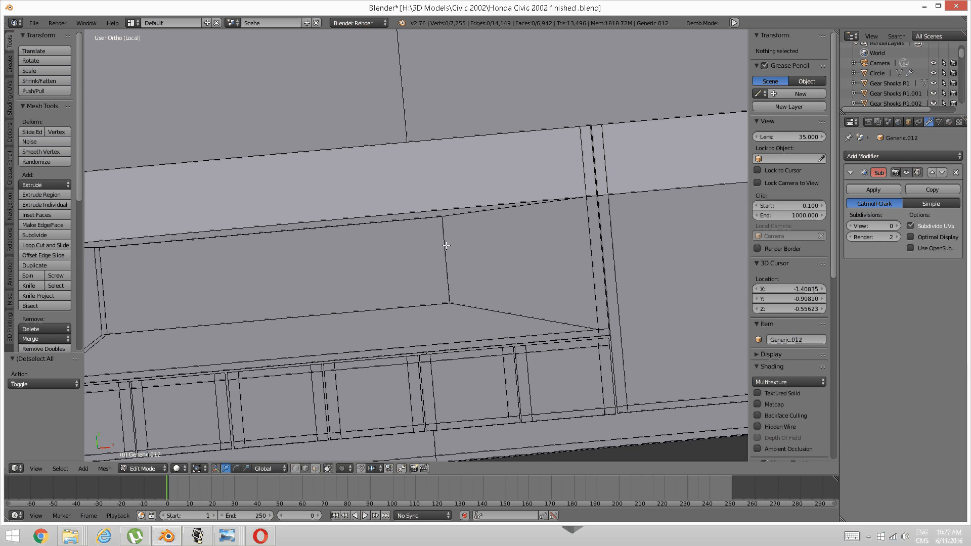
{"action": "key", "text": "ctrl+r"}
{"action": "left_click", "coordinate": [424, 220]}
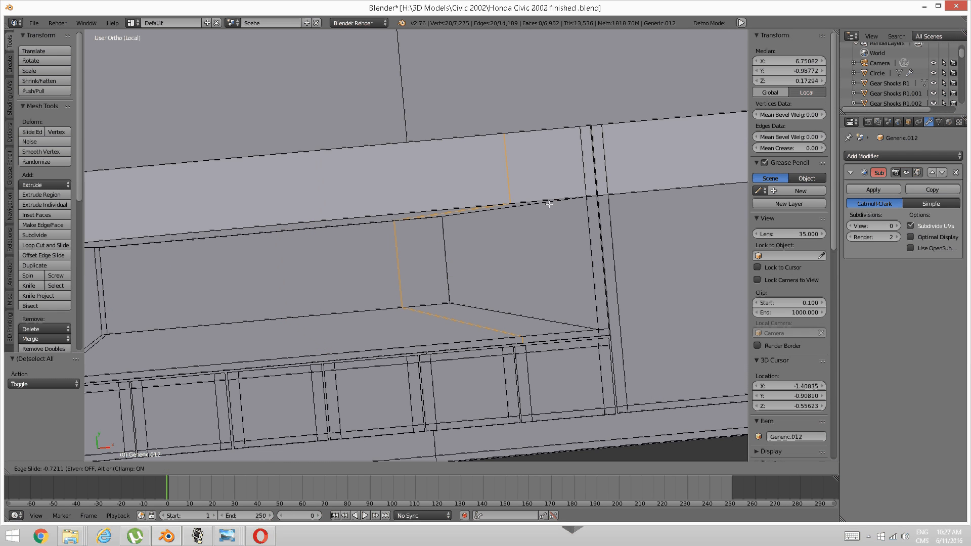
- Finish sliding the selected edge loop toward the vertical divider beside the recess and deselect everything
{"action": "left_click", "coordinate": [591, 201]}
{"action": "key", "text": "a"}
{"action": "scroll", "coordinate": [514, 248], "scroll_direction": "down", "scroll_amount": 3}
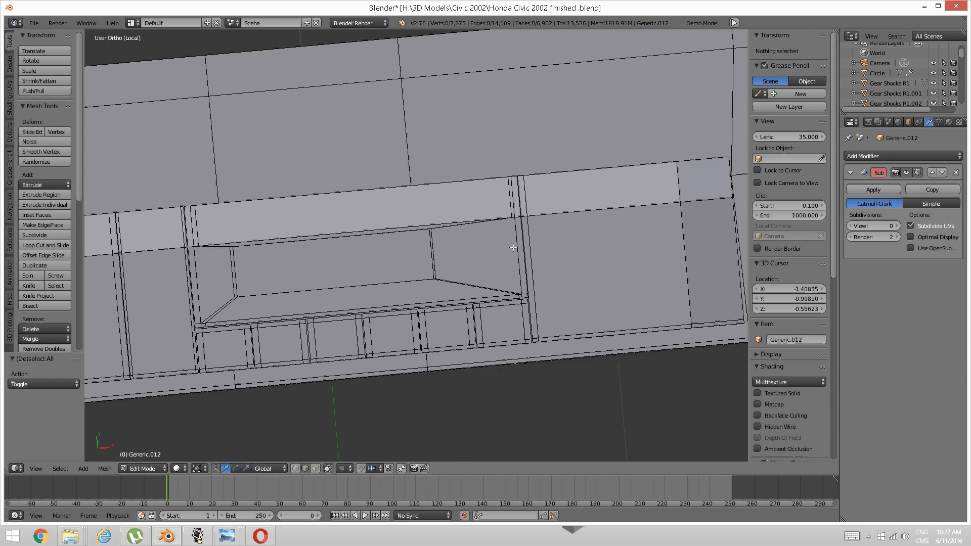
- Set the Subdivision Surface modifier's viewport level to 2 and inspect the smoothed recess
{"action": "middle_click_drag", "start_coordinate": [501, 242], "coordinate": [478, 256]}
{"action": "scroll", "coordinate": [478, 256], "scroll_direction": "up", "scroll_amount": 2}
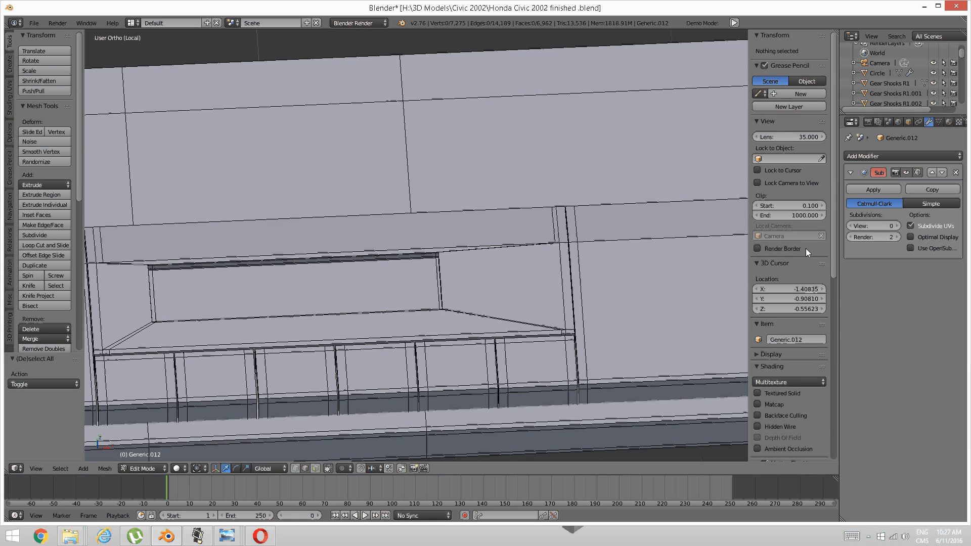
{"action": "left_click", "coordinate": [897, 226]}
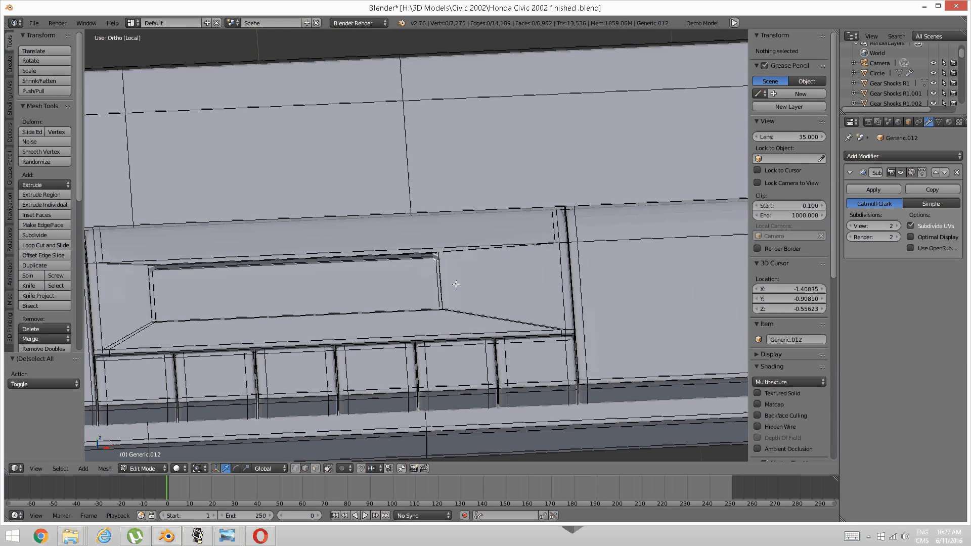
{"action": "scroll", "coordinate": [453, 317], "scroll_direction": "up", "scroll_amount": 4}
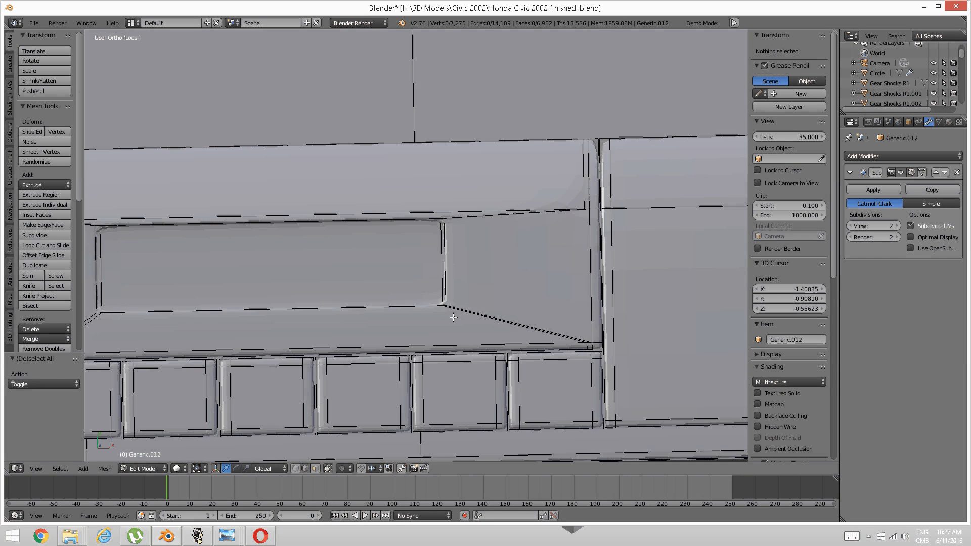
{"action": "middle_click_drag", "start_coordinate": [454, 316], "coordinate": [475, 290]}
- Switch to face selection, select the slanted face between the recess and the vertical divider, and try to snap the 3D cursor
{"action": "key", "text": "ctrl+Tab"}
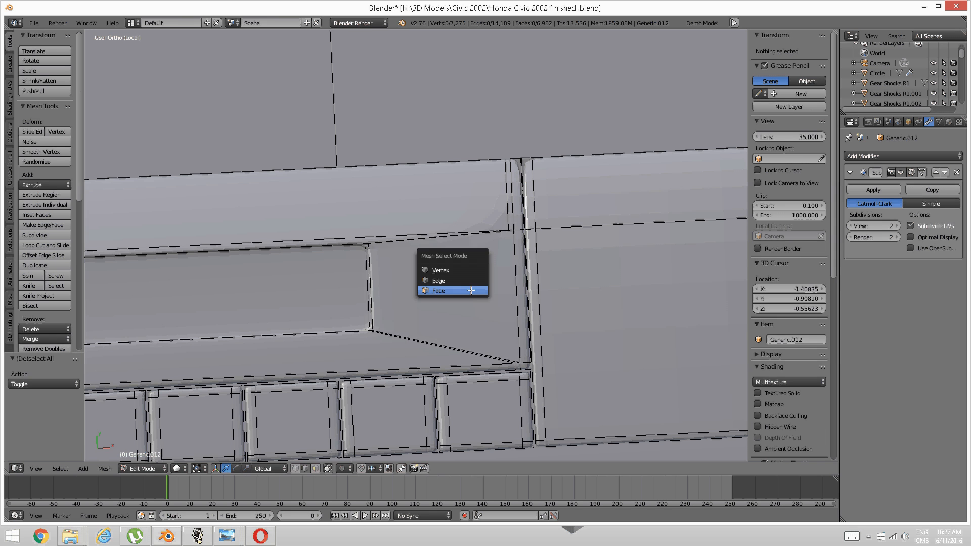
{"action": "left_click", "coordinate": [471, 289]}
{"action": "right_click", "coordinate": [472, 288]}
{"action": "key", "text": "shift+s"}
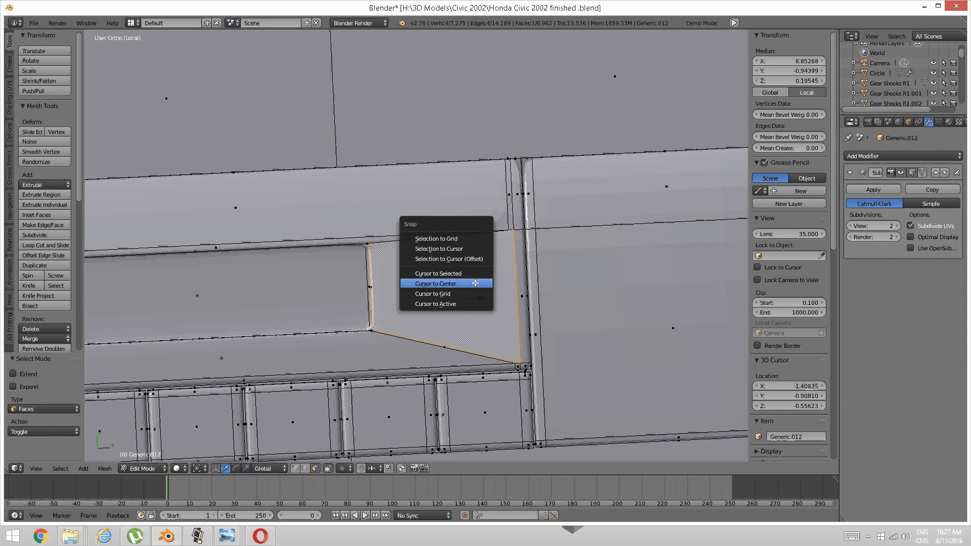
{"action": "left_click", "coordinate": [475, 283]}
- Examine the radio and its controls in the dashboard reference photo in Windows Photo Viewer, and return to Blender
{"action": "mouse_move", "coordinate": [227, 536]}
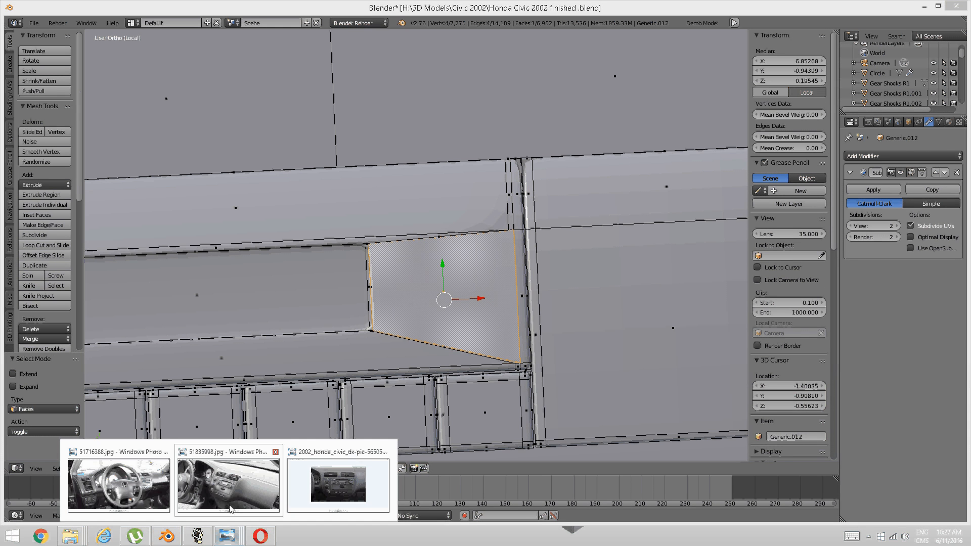
{"action": "left_click", "coordinate": [339, 483]}
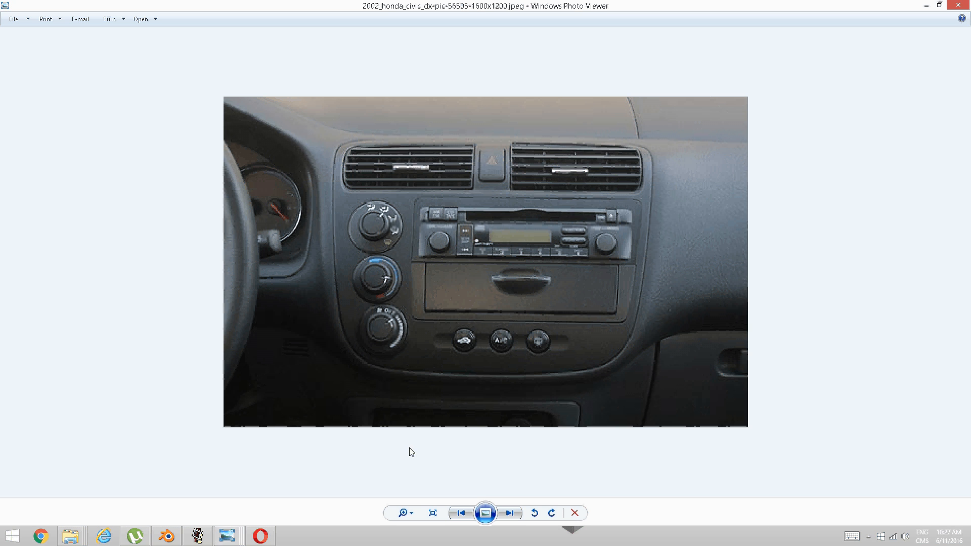
{"action": "left_click", "coordinate": [168, 539]}
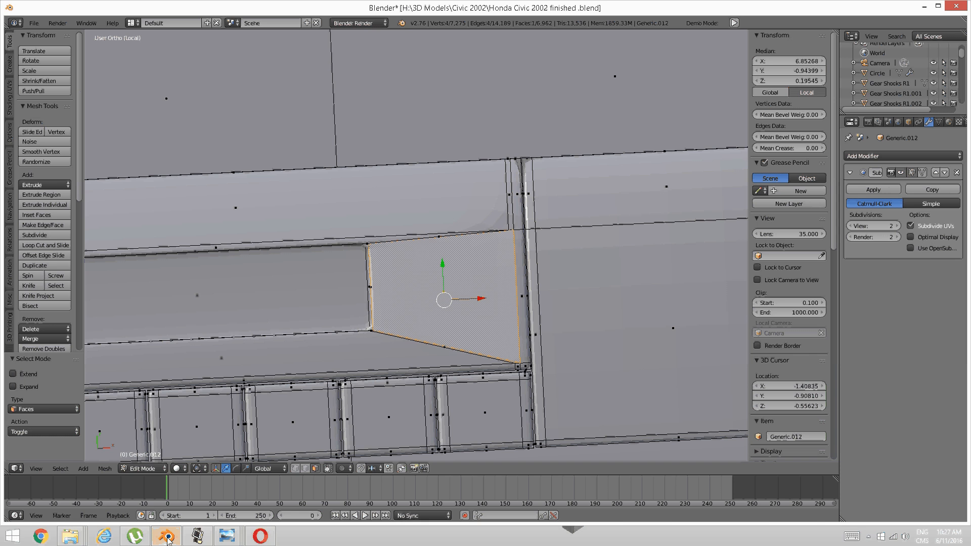
- Snap the 3D cursor to the selected slanted face
{"action": "key", "text": "shift+s"}
{"action": "left_click", "coordinate": [433, 320]}
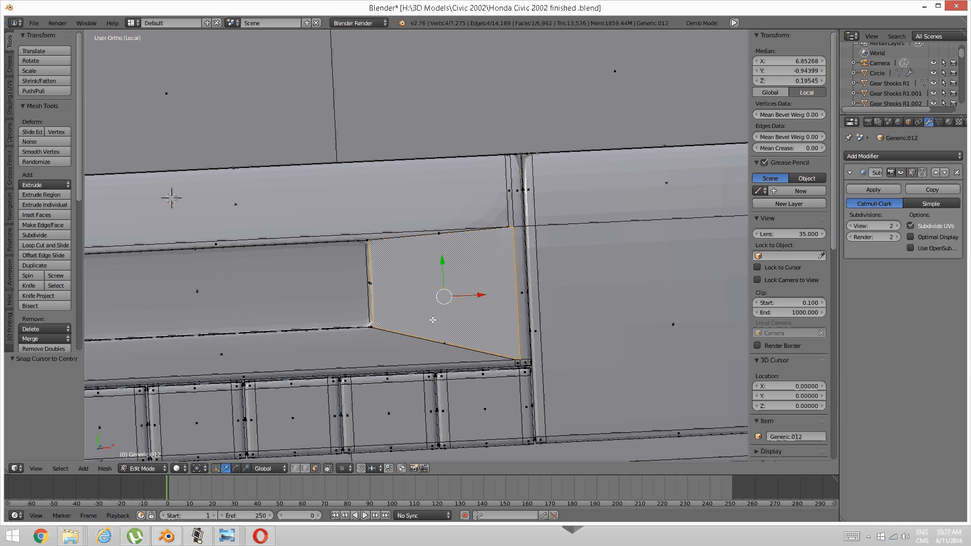
{"action": "key", "text": "shift+s"}
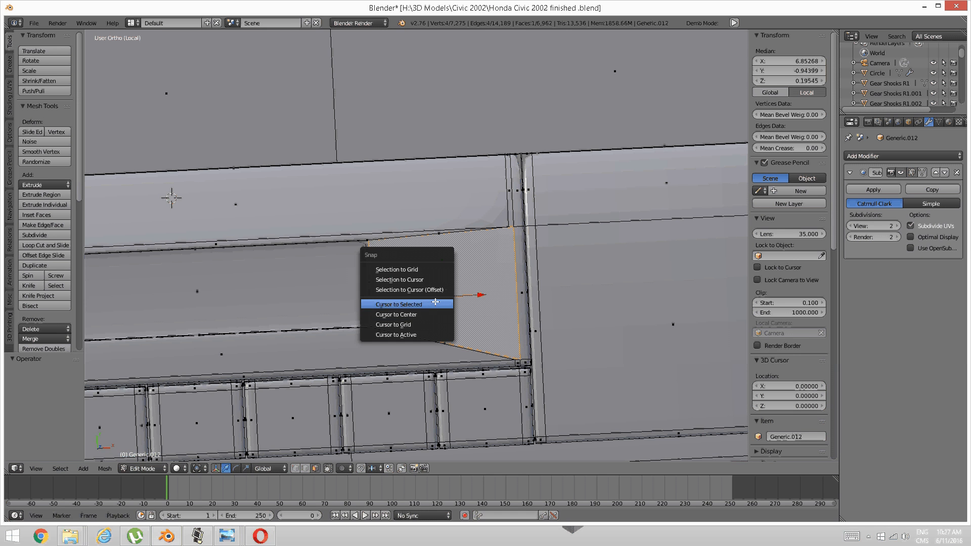
{"action": "left_click", "coordinate": [435, 303]}
- Deselect the face and add a cube at the 3D cursor within the same mesh
{"action": "key", "text": "a"}
{"action": "middle_click_drag", "start_coordinate": [444, 293], "coordinate": [482, 243]}
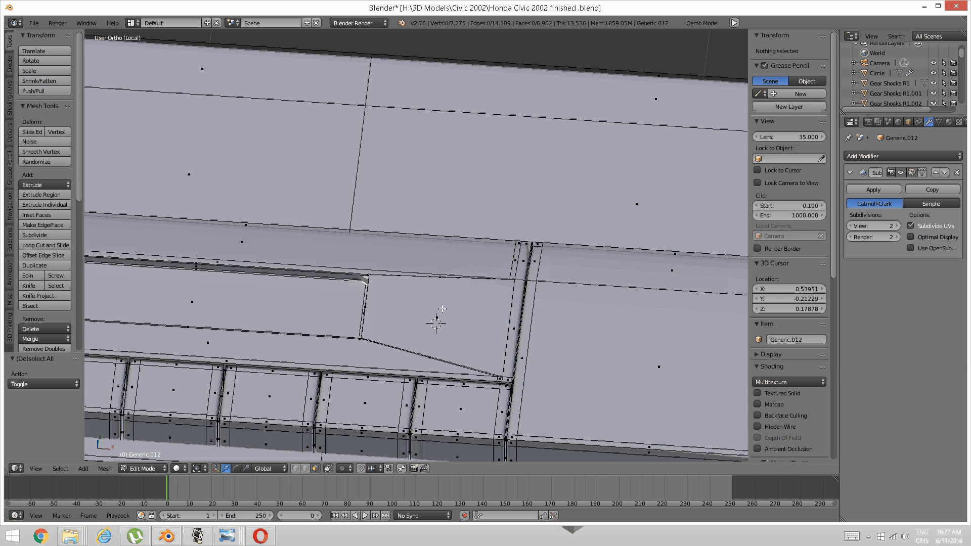
{"action": "middle_click_drag", "start_coordinate": [442, 308], "coordinate": [451, 311]}
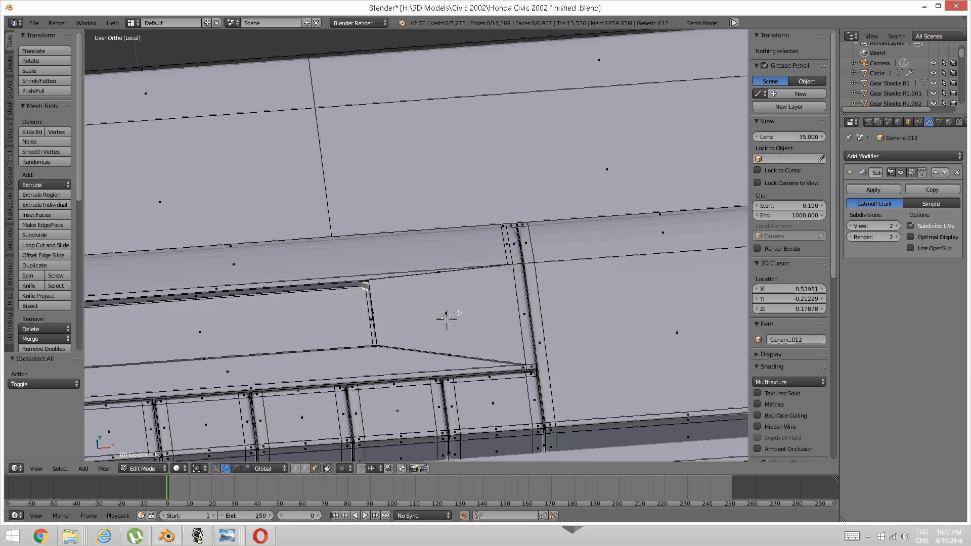
{"action": "key", "text": "space"}
{"action": "mouse_move", "coordinate": [460, 311]}
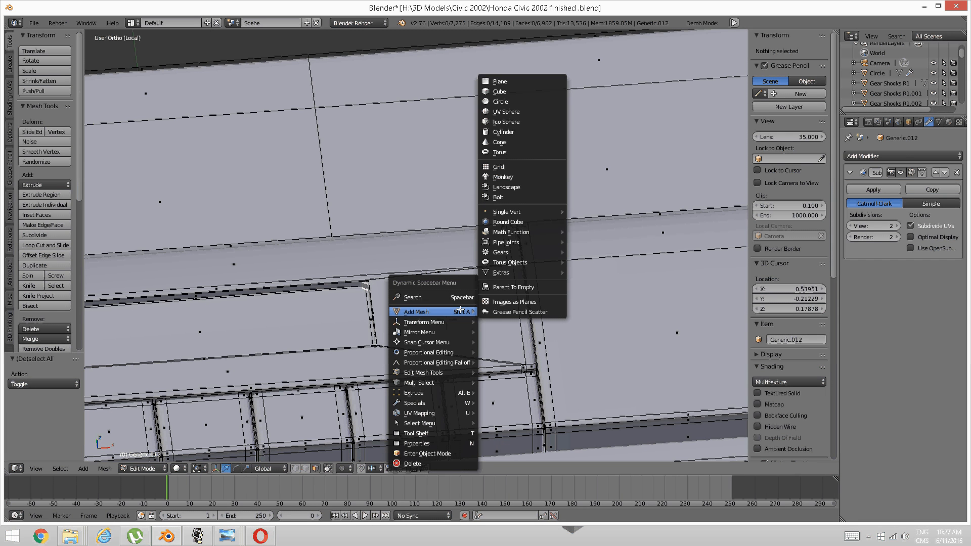
{"action": "left_click", "coordinate": [520, 286]}
{"action": "key", "text": "space"}
{"action": "mouse_move", "coordinate": [427, 271]}
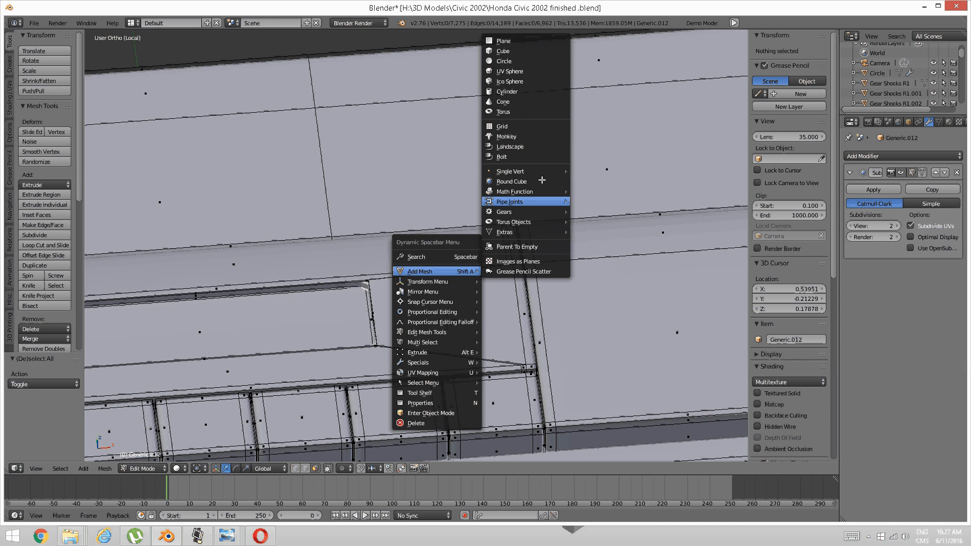
{"action": "left_click", "coordinate": [527, 46]}
- Scale the new cube down uniformly to about 0.077 so it fits on the slanted face
{"action": "scroll", "coordinate": [511, 130], "scroll_direction": "down", "scroll_amount": 2}
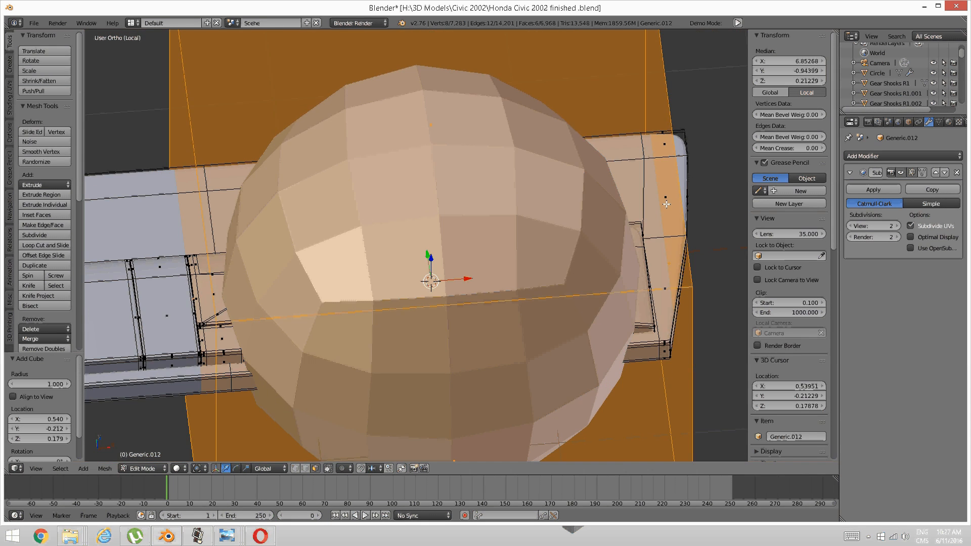
{"action": "key", "text": "s"}
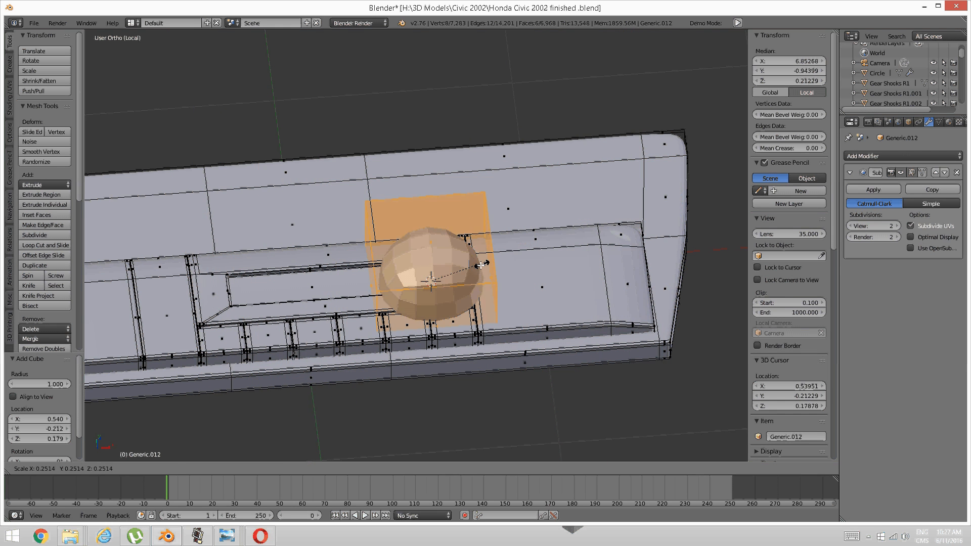
{"action": "left_click", "coordinate": [450, 282]}
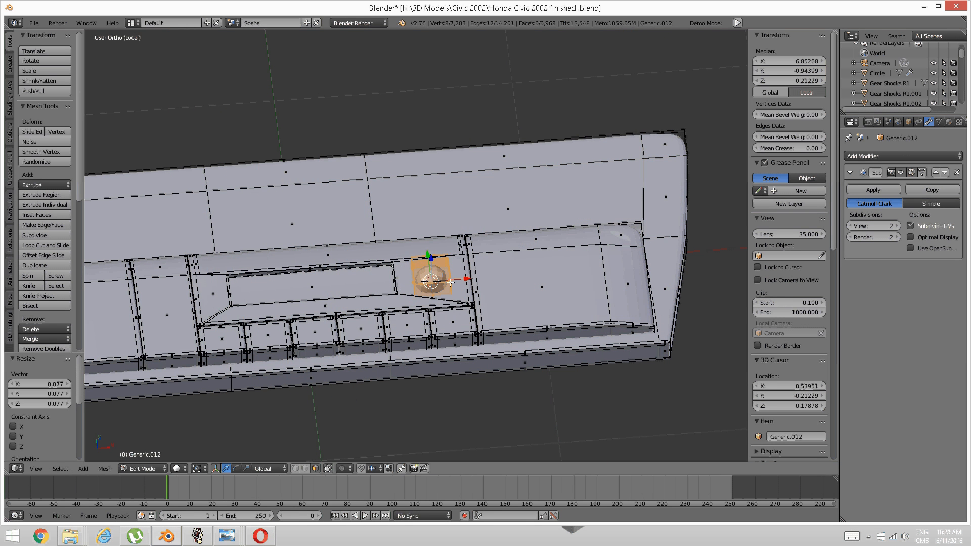
- From the top view, scale the cube by about 0.485 along Y and about 1.591 along X to form a flat oblong
{"action": "key", "text": "KP_7"}
{"action": "scroll", "coordinate": [450, 282], "scroll_direction": "up", "scroll_amount": 5}
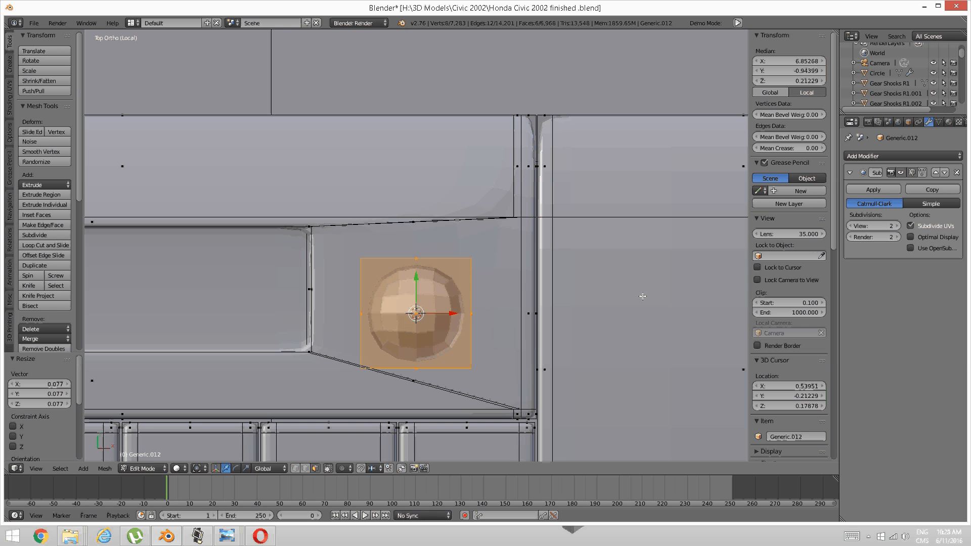
{"action": "key", "text": "s"}
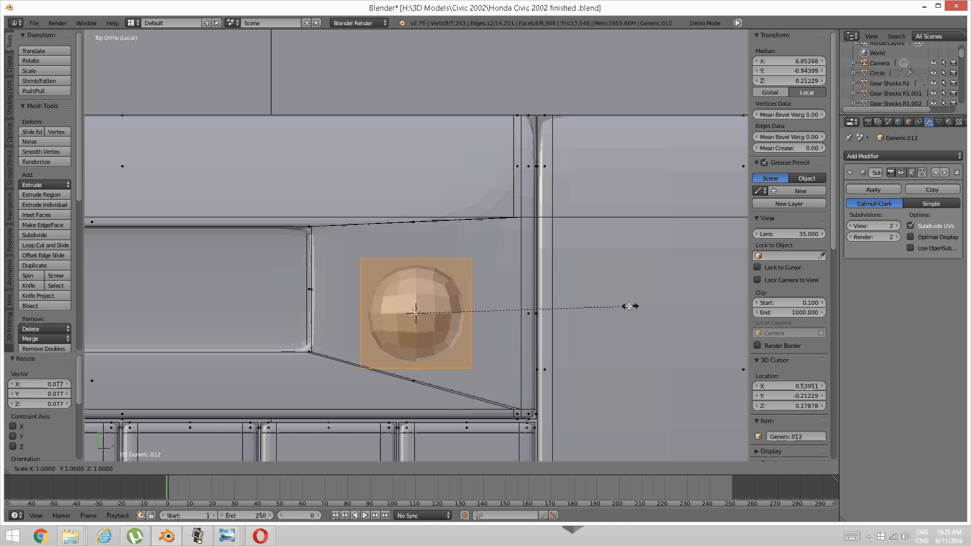
{"action": "key", "text": "y"}
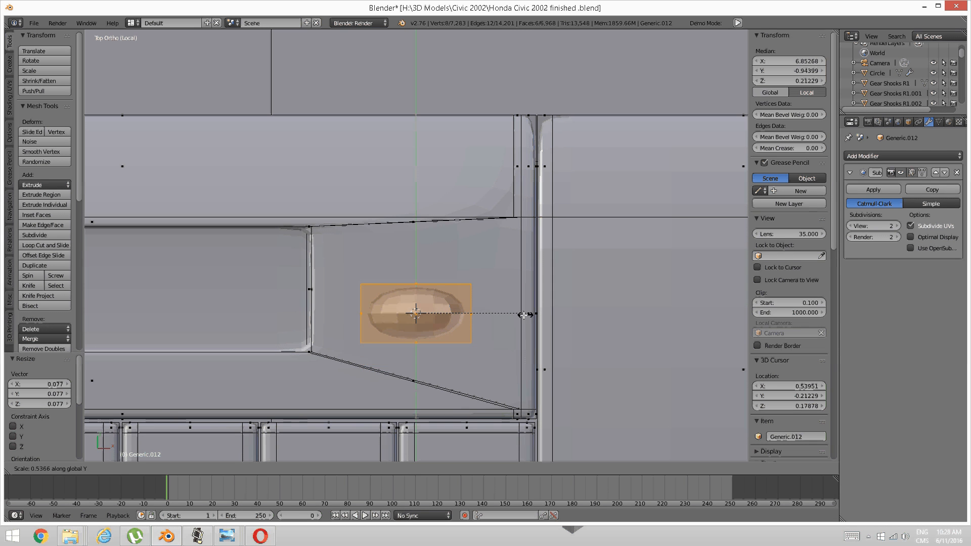
{"action": "left_click", "coordinate": [516, 314]}
{"action": "key", "text": "s"}
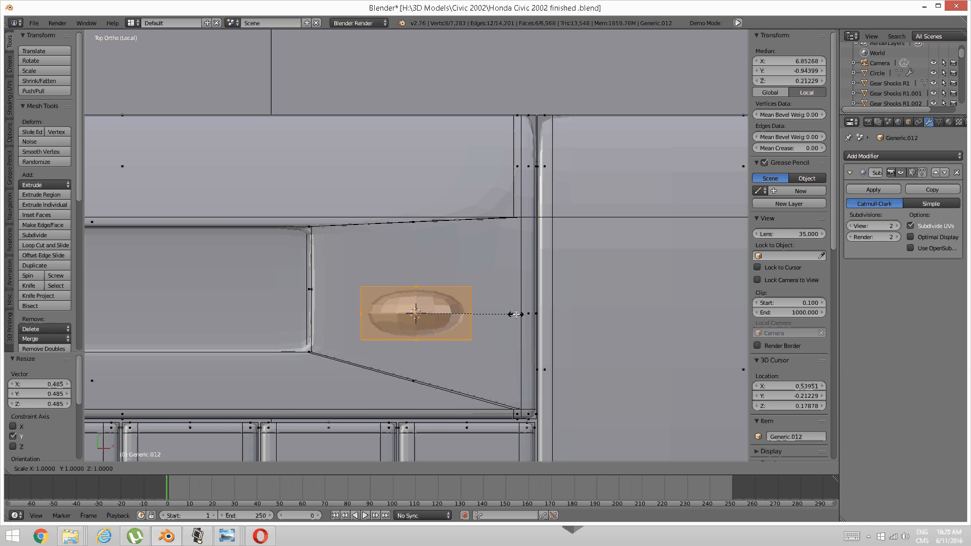
{"action": "key", "text": "x"}
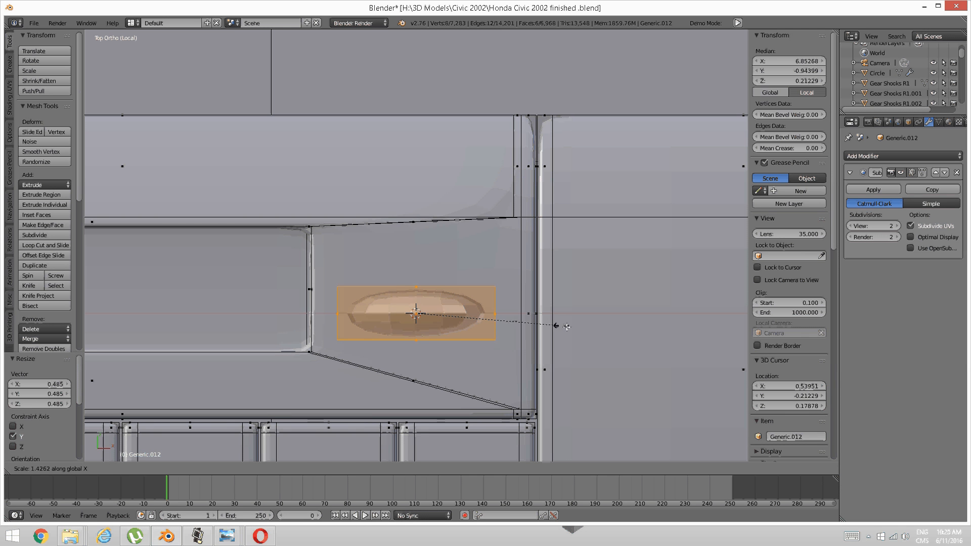
{"action": "left_click", "coordinate": [578, 329]}
- Nudge the oblong block slightly along X and stretch it along X by about 1.057 to fit the slanted face
{"action": "key", "text": "g"}
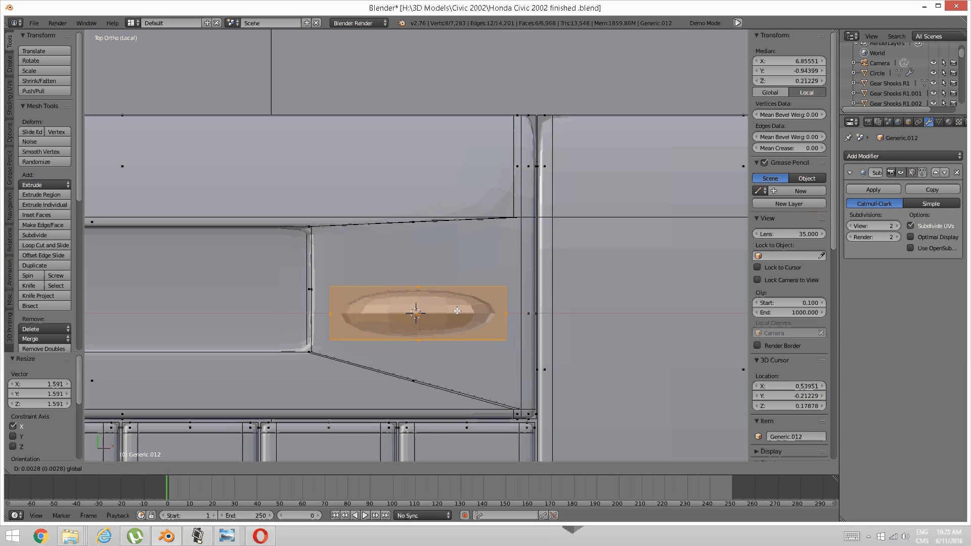
{"action": "left_click", "coordinate": [458, 311]}
{"action": "key", "text": "s"}
{"action": "key", "text": "x"}
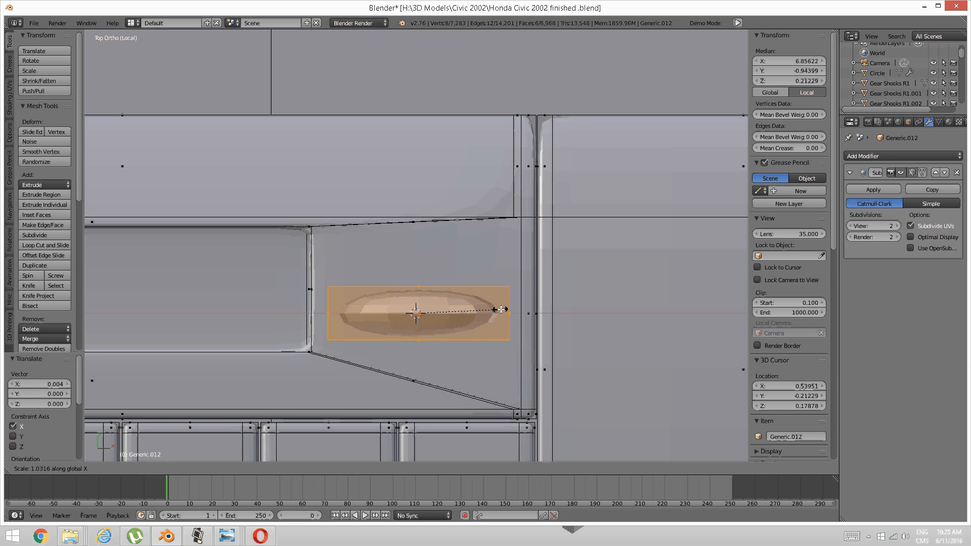
{"action": "left_click", "coordinate": [502, 310]}
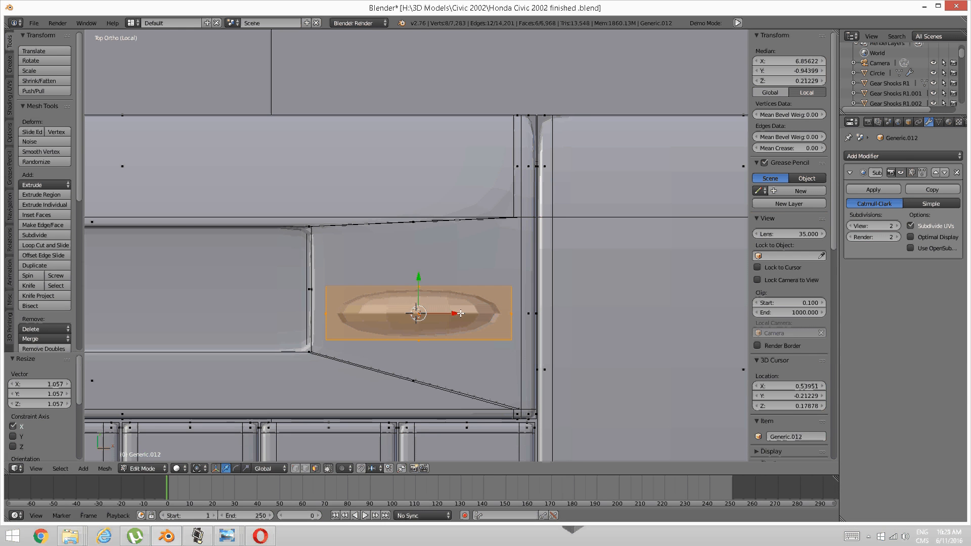
{"action": "key", "text": "g"}
{"action": "left_click", "coordinate": [461, 313]}
{"action": "key", "text": "a"}
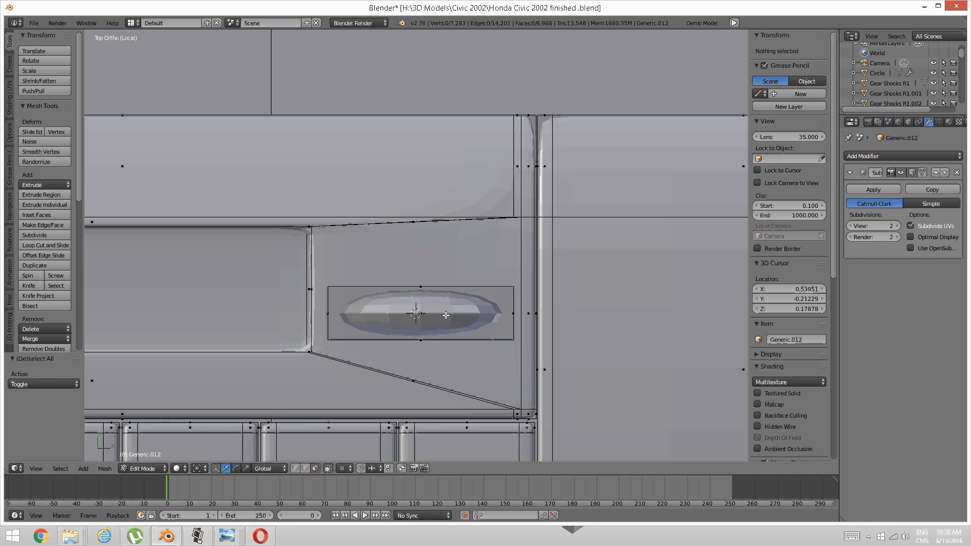
- Add four evenly spaced loop cuts across the block's length without sliding them, and deselect everything
{"action": "key", "text": "ctrl+r"}
{"action": "scroll", "coordinate": [423, 294], "scroll_direction": "up", "scroll_amount": 2}
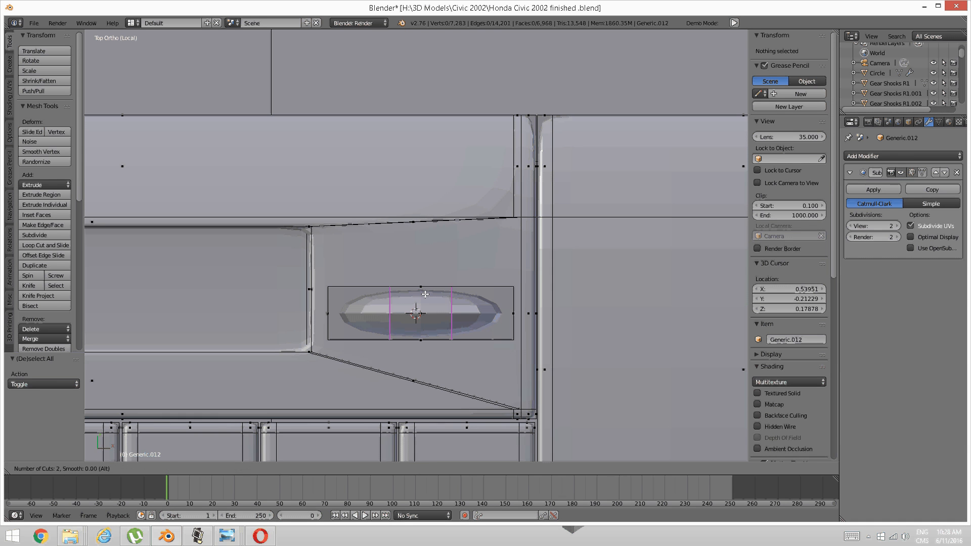
{"action": "left_click", "coordinate": [424, 293]}
{"action": "right_click", "coordinate": [425, 294]}
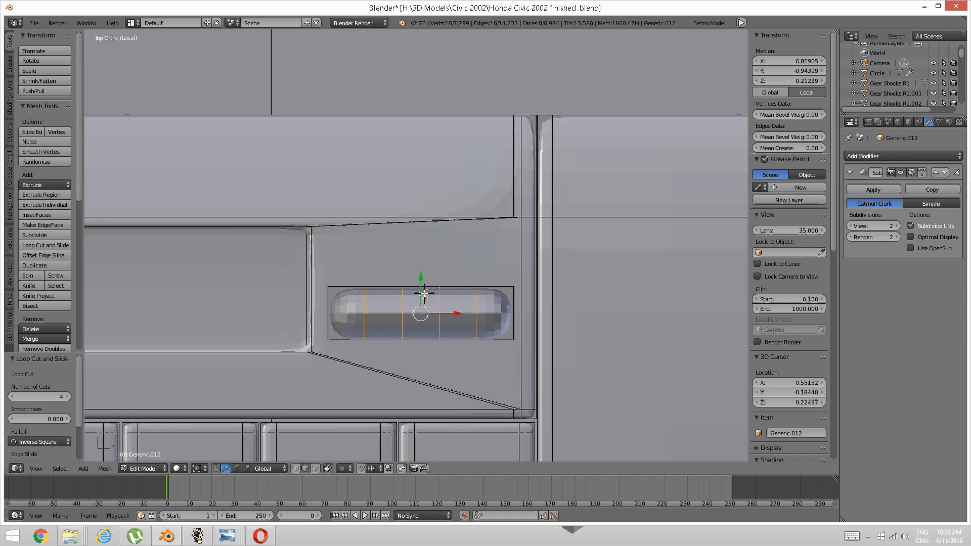
{"action": "key", "text": "a"}
- Select the whole linked button block and flatten it along Z by a factor of about 0.279
{"action": "mouse_move", "coordinate": [425, 293]}
{"action": "middle_mouse_down"}
{"action": "mouse_move", "coordinate": [409, 275]}
{"action": "mouse_move", "coordinate": [427, 290]}
{"action": "middle_mouse_up"}
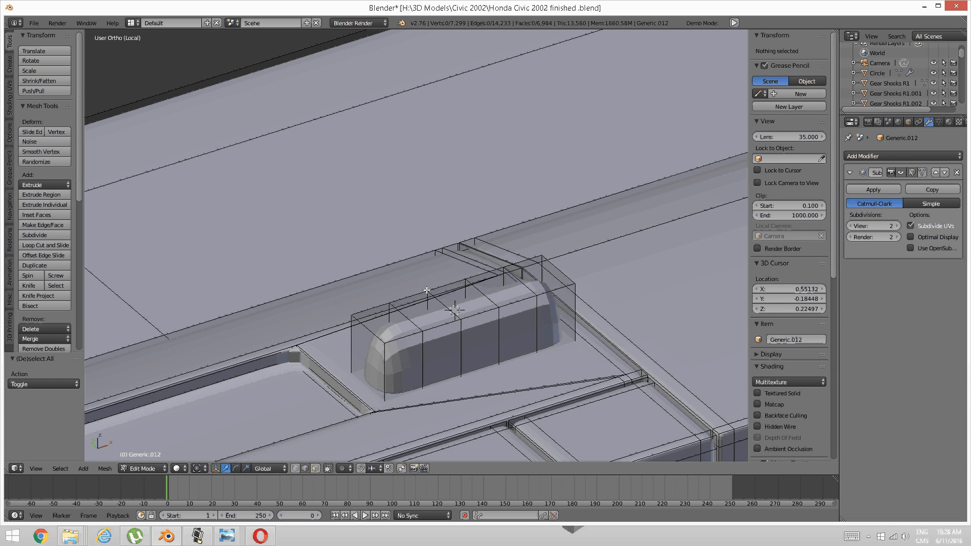
{"action": "right_click", "coordinate": [412, 335]}
{"action": "key", "text": "ctrl+l"}
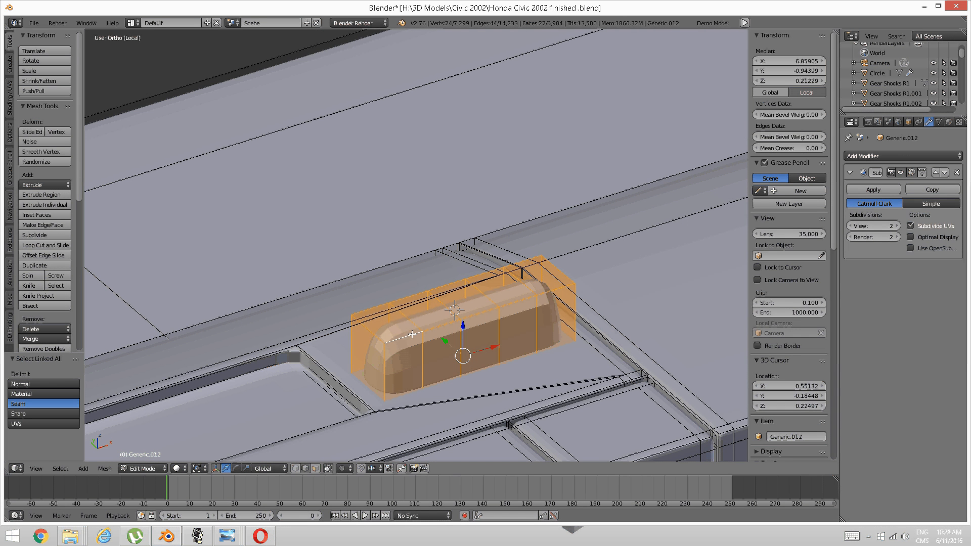
{"action": "key", "text": "s"}
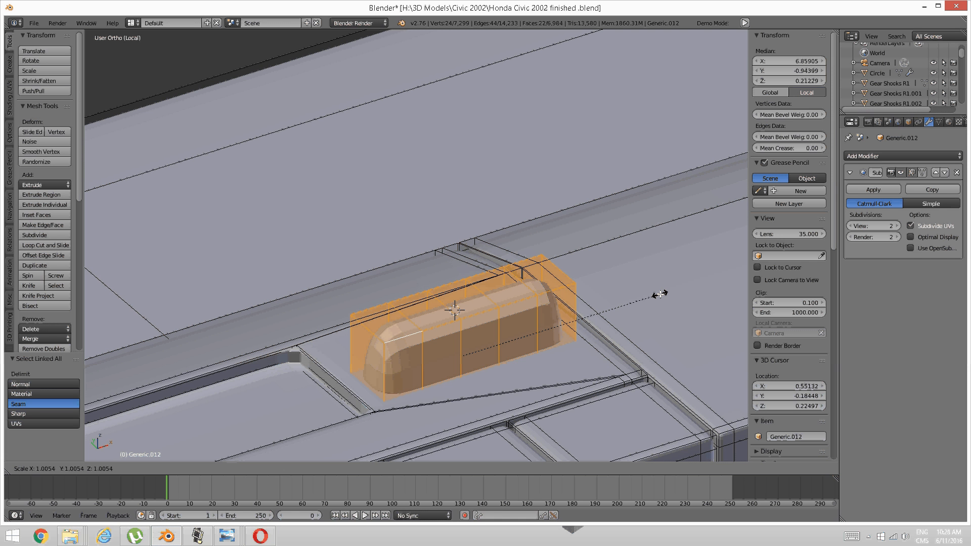
{"action": "key", "text": "z"}
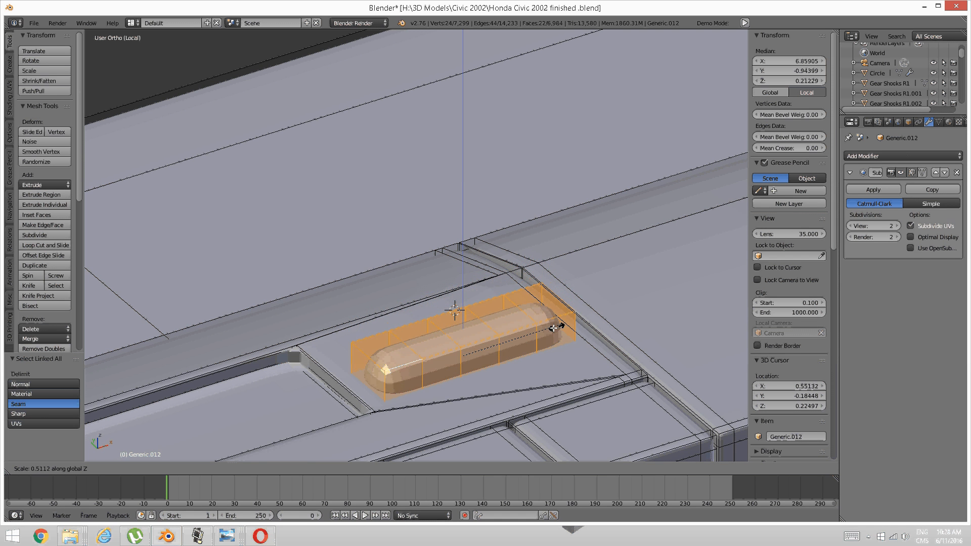
{"action": "left_click", "coordinate": [478, 369]}
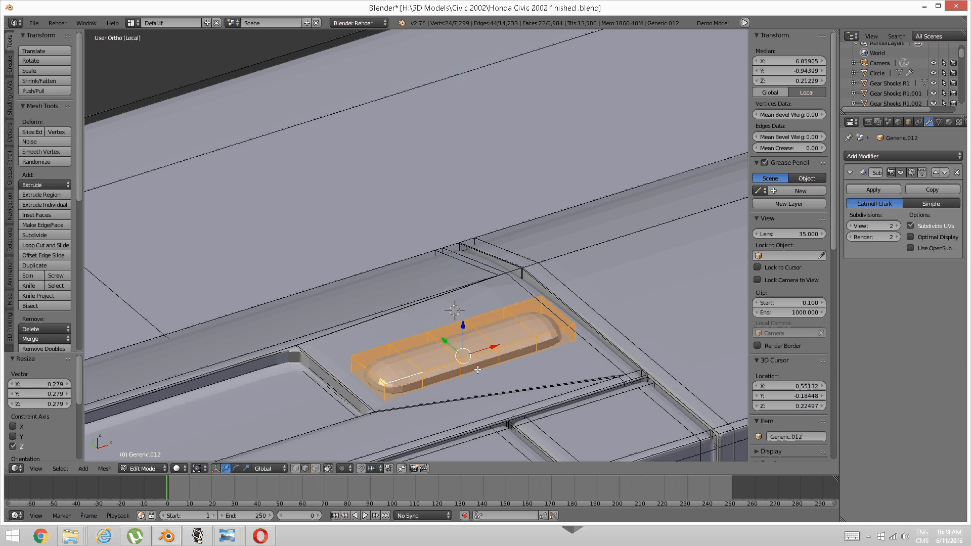
{"action": "middle_click_drag", "start_coordinate": [478, 370], "coordinate": [634, 332]}
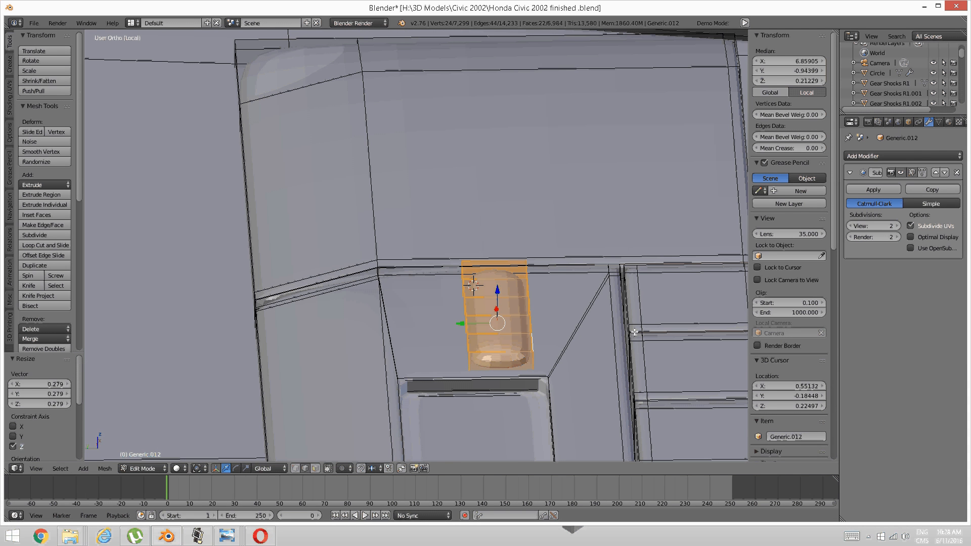
- Duplicate the rounded button block and move the copy about 0.143 along Y so it sits above the original
{"action": "key", "text": "shift+d"}
{"action": "right_click", "coordinate": [459, 322]}
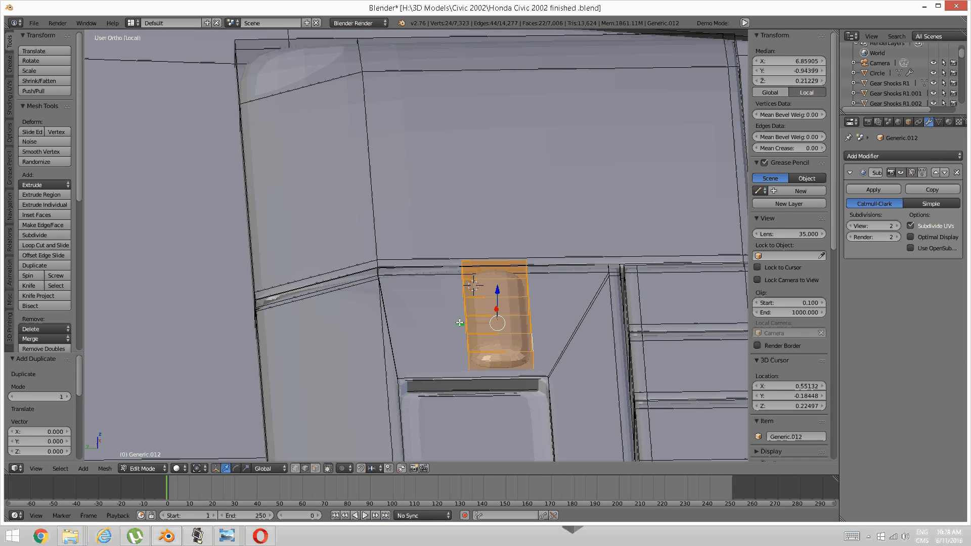
{"action": "key", "text": "g"}
{"action": "key", "text": "y"}
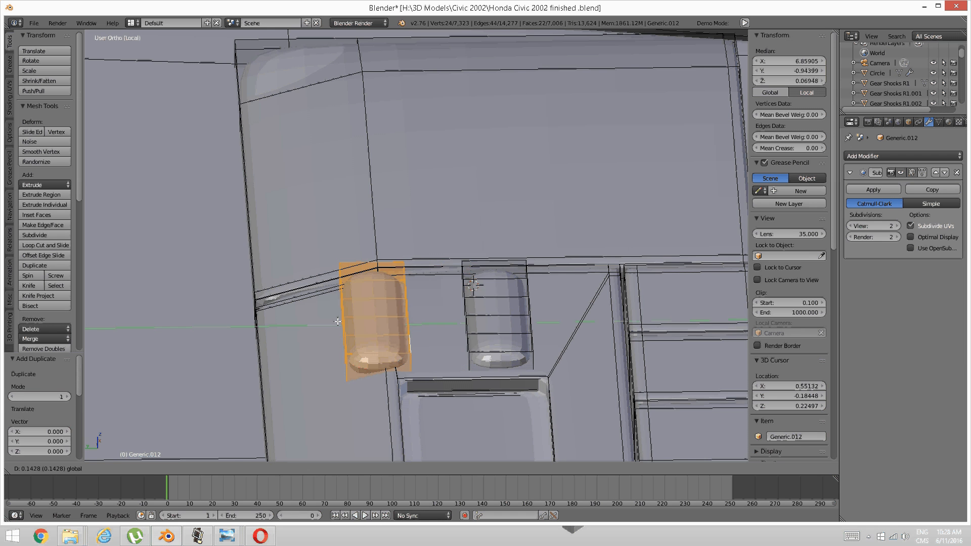
{"action": "left_click", "coordinate": [337, 321]}
- Shift the copied button by about -0.007 along Z, tilt it around X to follow the slanted face, and deselect everything
{"action": "middle_click_drag", "start_coordinate": [338, 321], "coordinate": [406, 321]}
{"action": "key", "text": "g"}
{"action": "key", "text": "z"}
{"action": "left_click", "coordinate": [374, 298]}
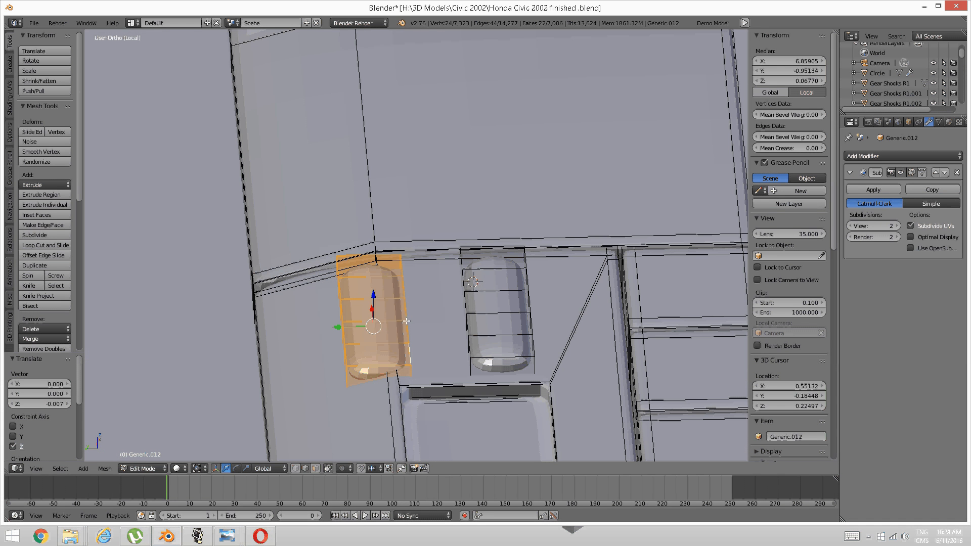
{"action": "key", "text": "r"}
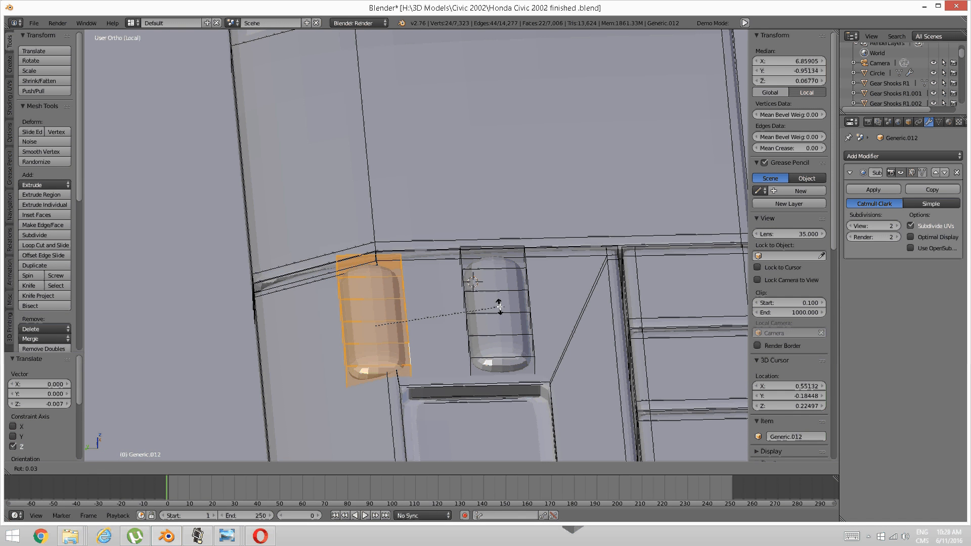
{"action": "key", "text": "x"}
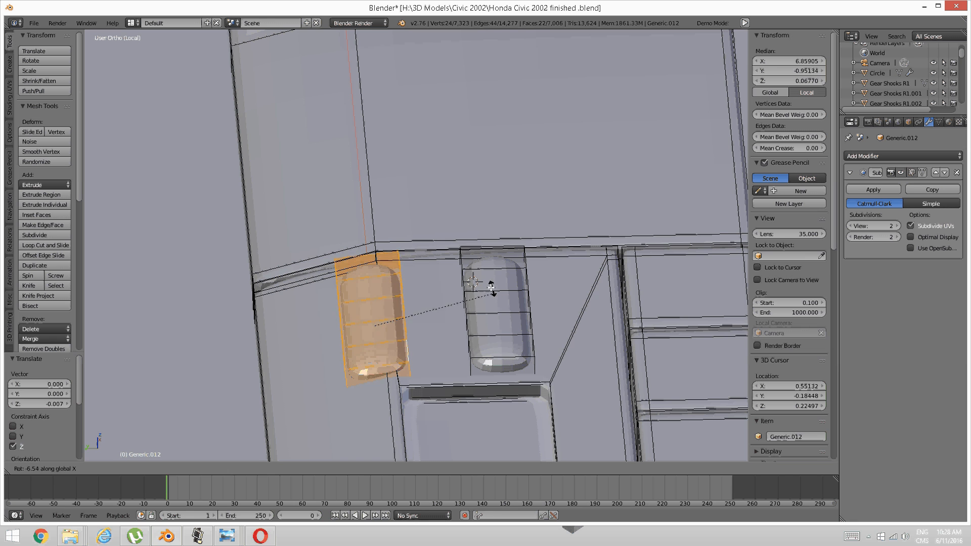
{"action": "left_click", "coordinate": [488, 284]}
{"action": "key", "text": "a"}
- Leave Edit Mode, examine the radio's knobs and buttons in the 2002 Civic dashboard photo in Windows Photo Viewer, and return to Blender
{"action": "middle_click_drag", "start_coordinate": [488, 284], "coordinate": [256, 503]}
{"action": "key", "text": "Tab"}
{"action": "left_click", "coordinate": [348, 302]}
{"action": "mouse_move", "coordinate": [227, 533]}
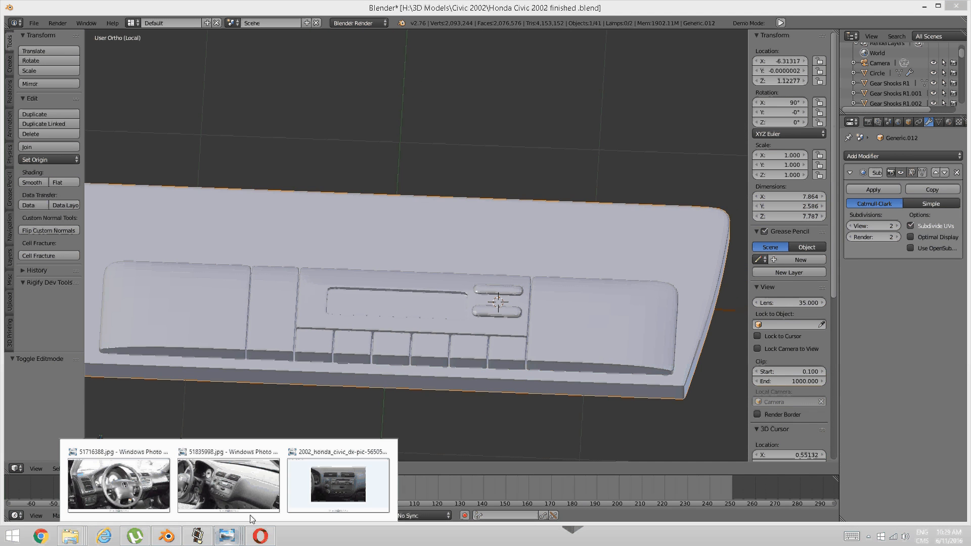
{"action": "left_click", "coordinate": [295, 488]}
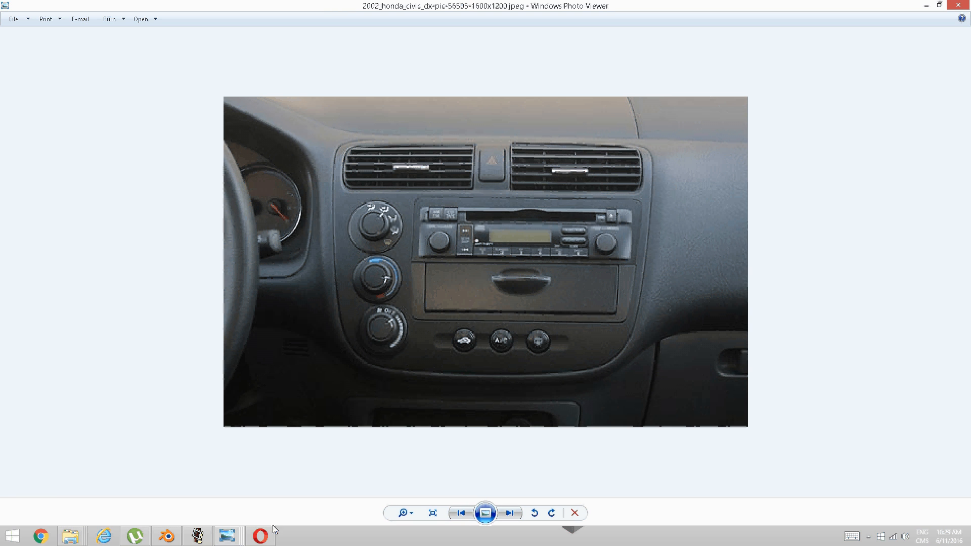
{"action": "left_click", "coordinate": [196, 535]}
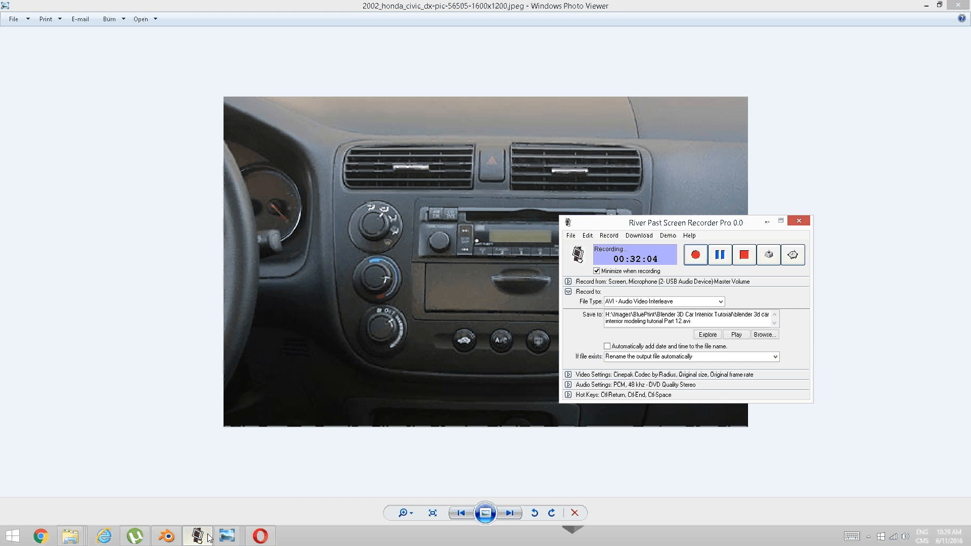
{"action": "left_click", "coordinate": [196, 535]}
{"action": "left_click", "coordinate": [166, 536]}
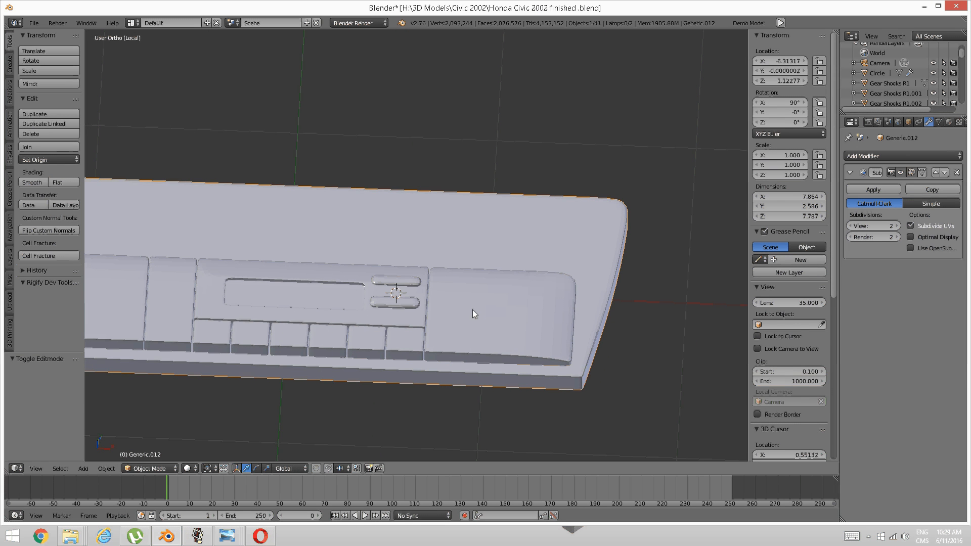
- In face select mode, select the large front faces at both ends of the radio and inset them by about 0.071
{"action": "key", "text": "Tab"}
{"action": "left_click", "coordinate": [507, 318]}
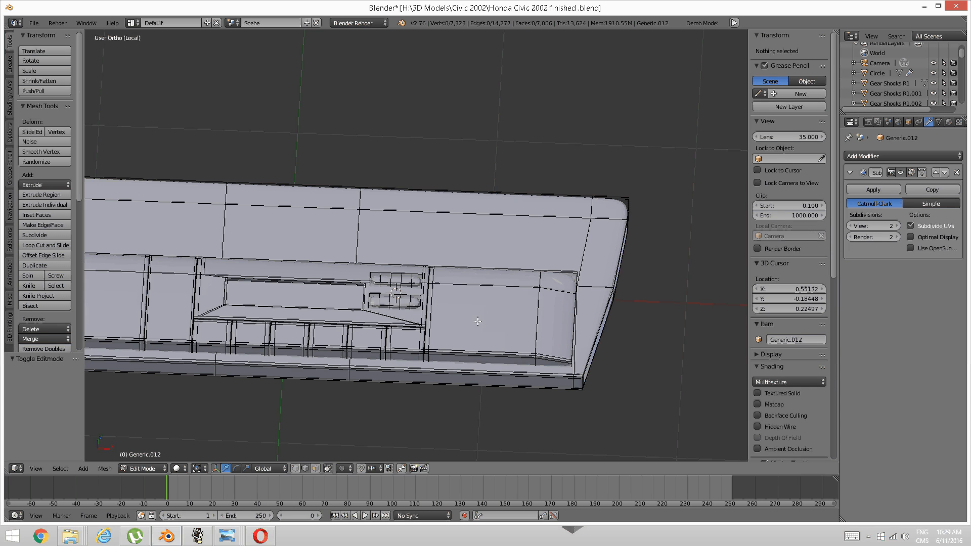
{"action": "key", "text": "ctrl+Tab"}
{"action": "left_click", "coordinate": [455, 318]}
{"action": "right_click", "coordinate": [484, 317]}
{"action": "middle_click_drag", "start_coordinate": [330, 349], "coordinate": [534, 373], "text": "shift"}
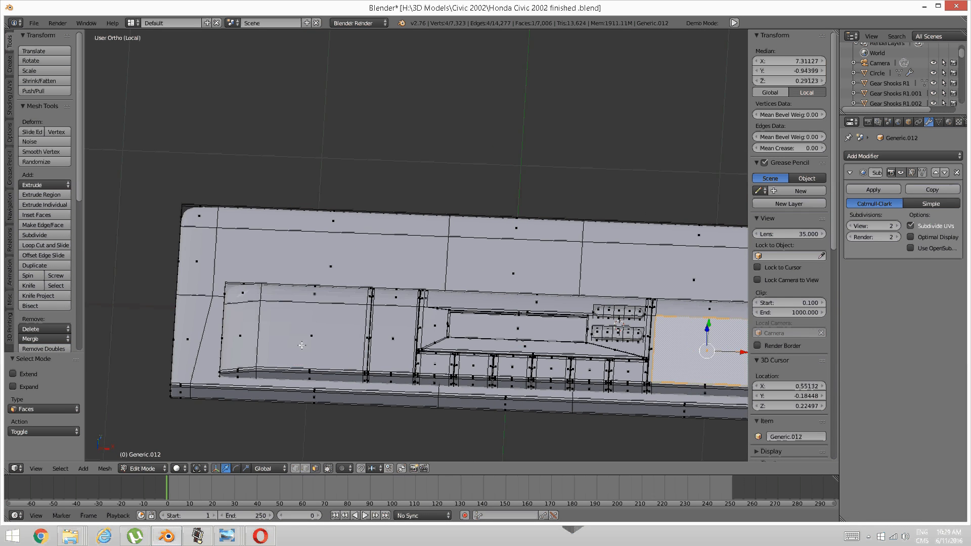
{"action": "right_click", "coordinate": [311, 337], "text": "shift"}
{"action": "middle_click_drag", "start_coordinate": [716, 346], "coordinate": [502, 301], "text": "shift"}
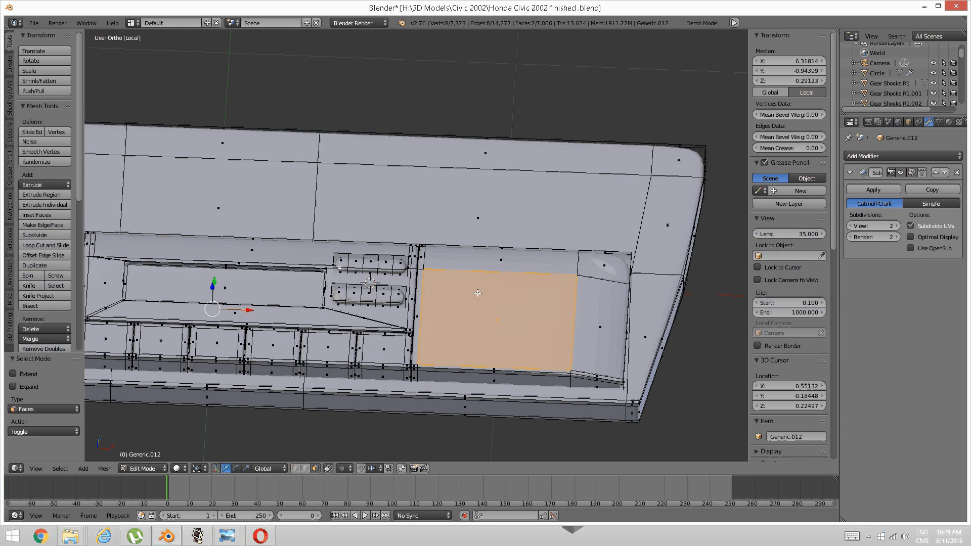
{"action": "scroll", "coordinate": [553, 307], "scroll_direction": "up", "scroll_amount": 2}
{"action": "key", "text": "i"}
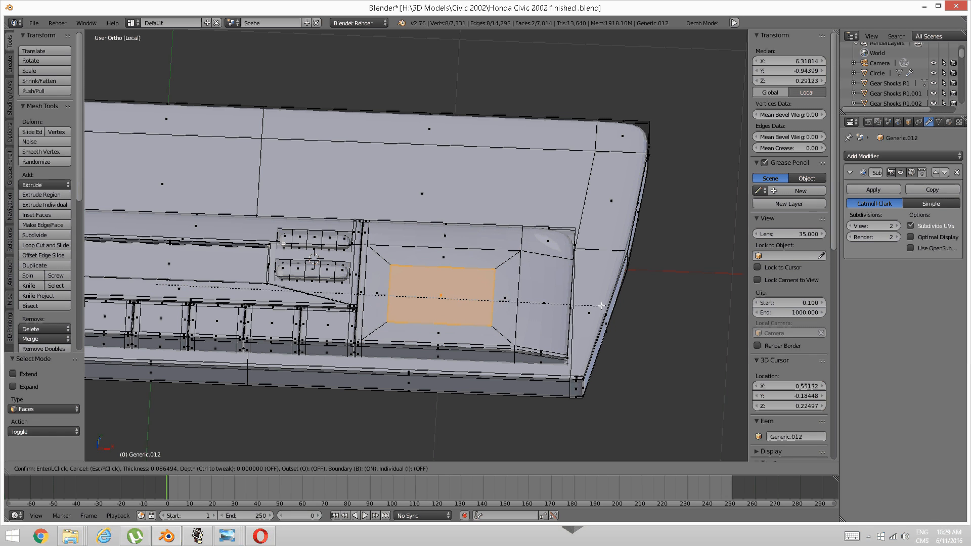
{"action": "left_click", "coordinate": [607, 304]}
- Set the pivot point to Individual Origins and, from the top view, scale both inset faces by about 0.821 along X
{"action": "key", "text": "KP_7"}
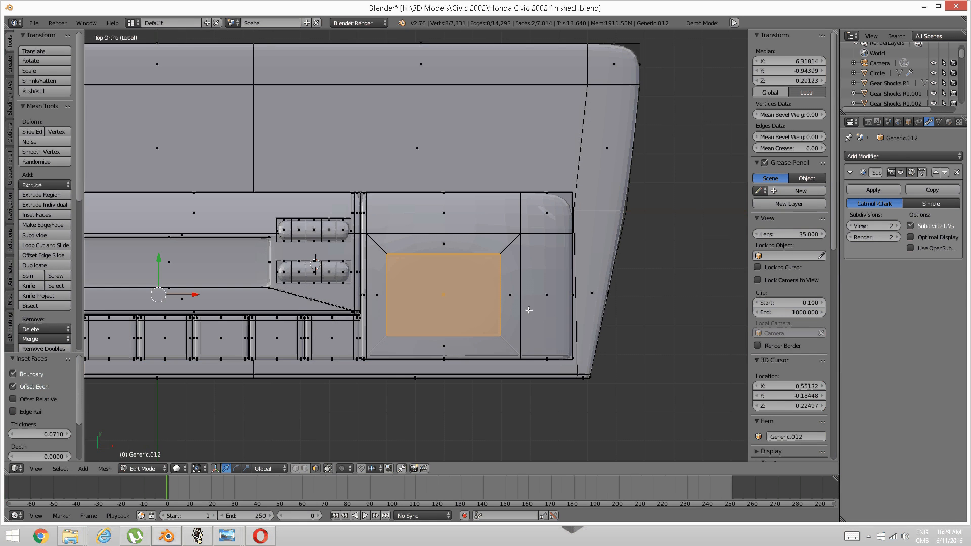
{"action": "left_click", "coordinate": [183, 468]}
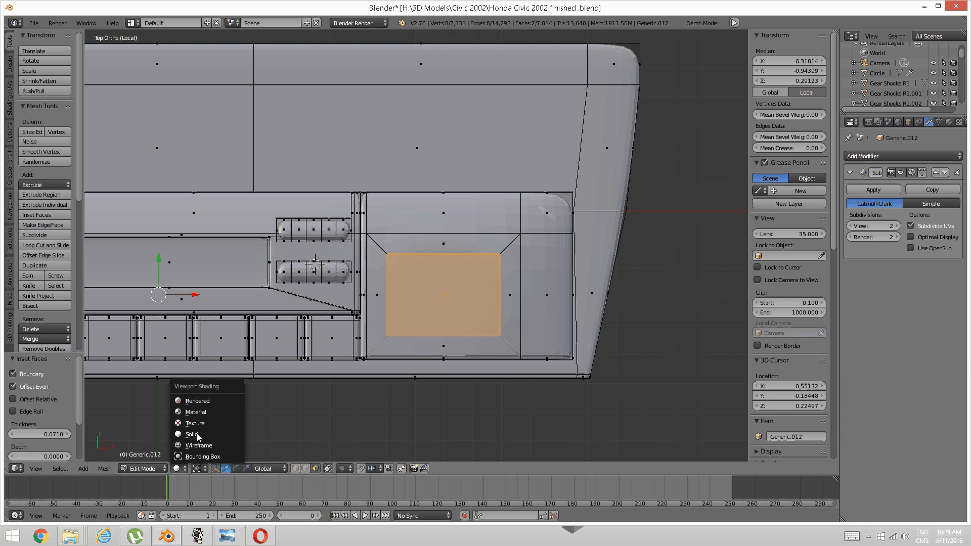
{"action": "left_click", "coordinate": [197, 468]}
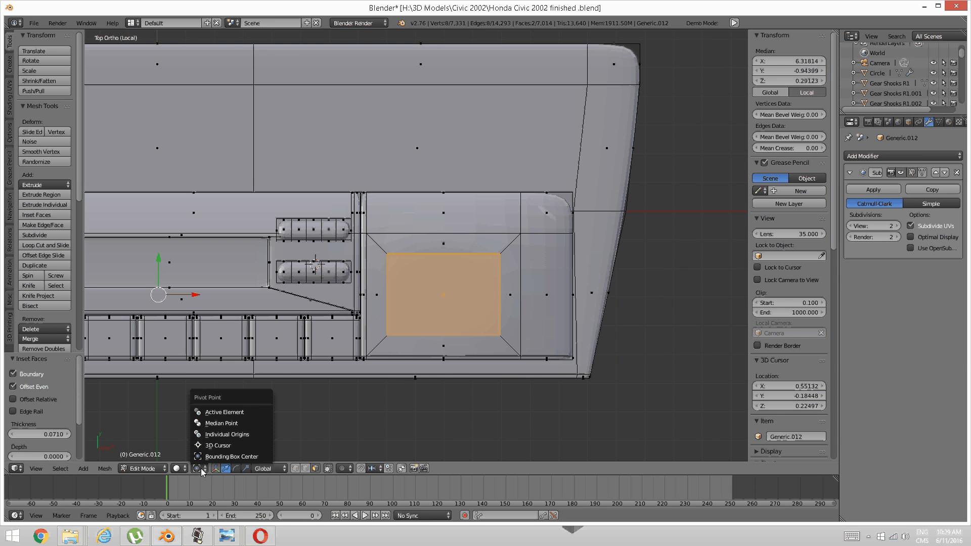
{"action": "left_click", "coordinate": [212, 433]}
{"action": "key", "text": "s"}
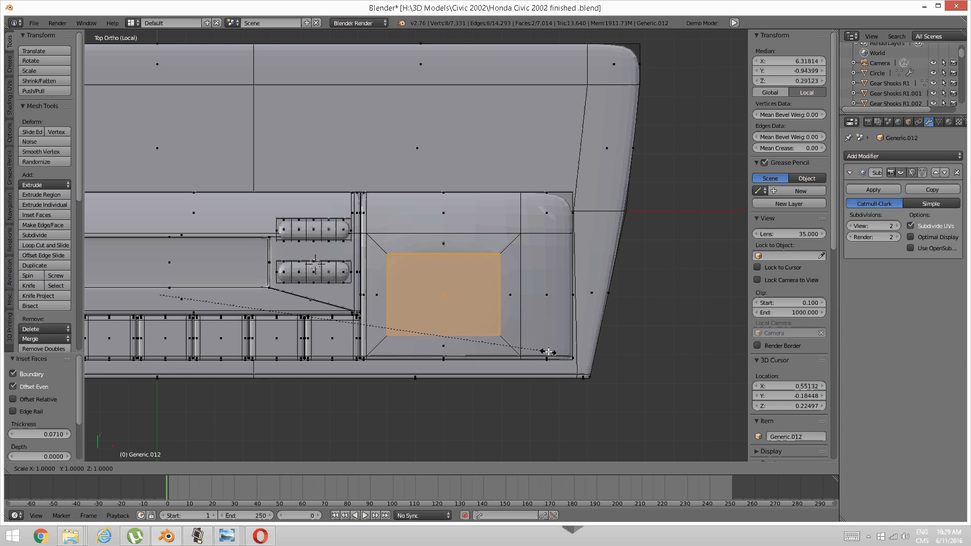
{"action": "key", "text": "x"}
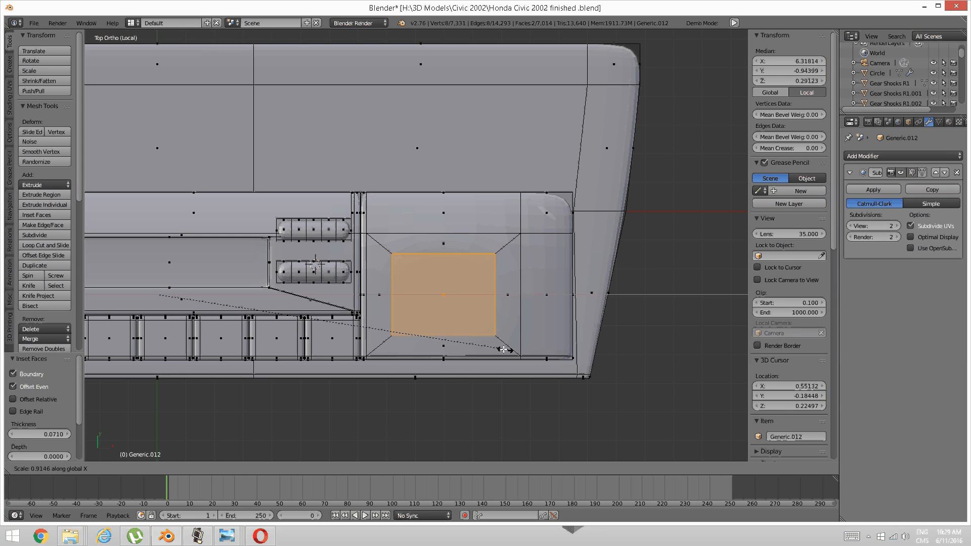
{"action": "left_click", "coordinate": [477, 350]}
- Narrow both inset faces further by about 0.944 along X and deselect everything
{"action": "middle_click_drag", "start_coordinate": [476, 350], "coordinate": [387, 380]}
{"action": "key", "text": "KP_7"}
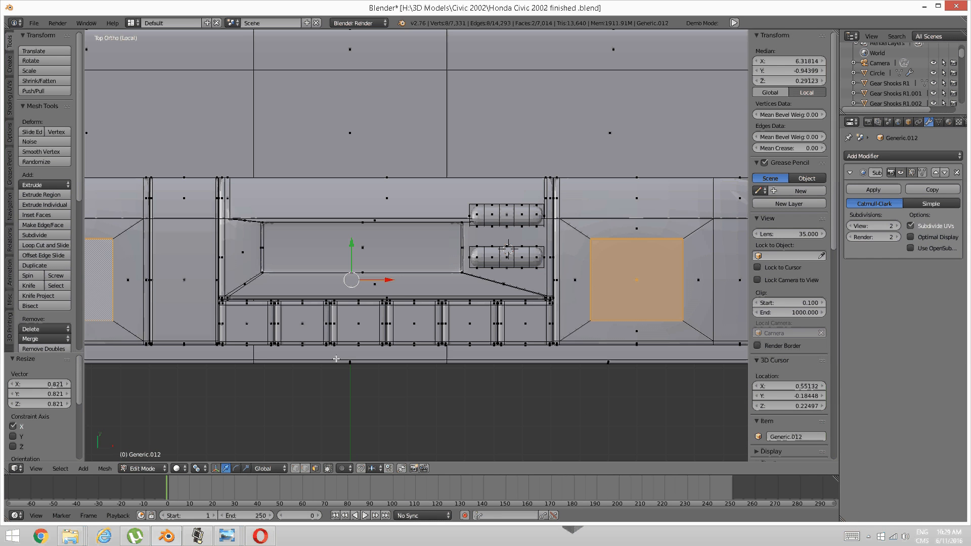
{"action": "middle_click_drag", "start_coordinate": [352, 320], "coordinate": [209, 335], "text": "shift"}
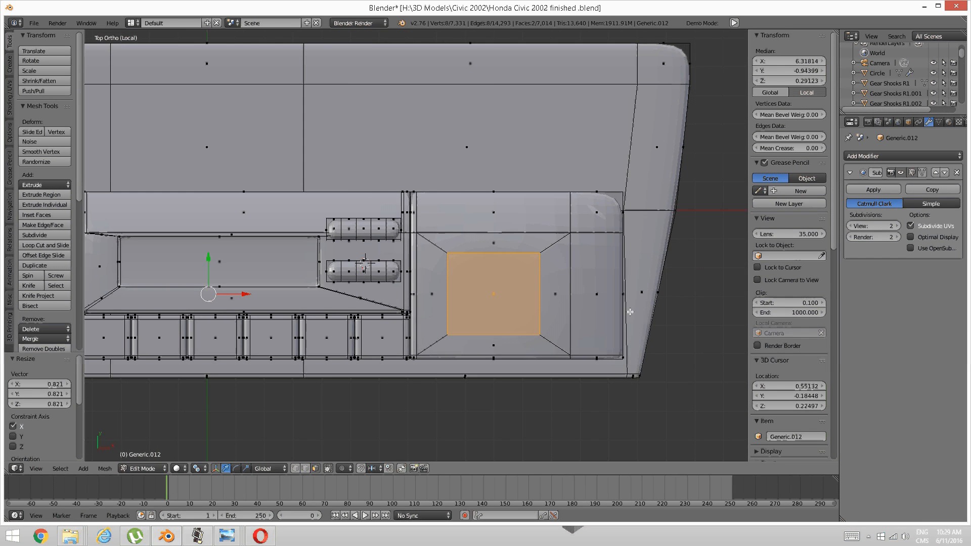
{"action": "key", "text": "s"}
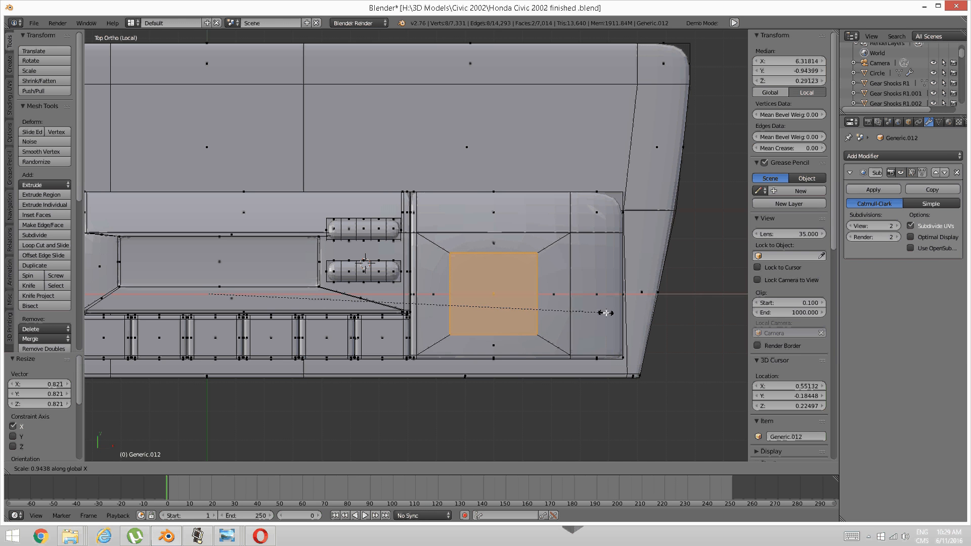
{"action": "left_click", "coordinate": [606, 316]}
{"action": "key", "text": "a"}
- Reselect the inset faces at both ends and scale them uniformly by about 1.112 from the top view
{"action": "middle_click_drag", "start_coordinate": [606, 317], "coordinate": [255, 282]}
{"action": "right_click", "coordinate": [498, 311]}
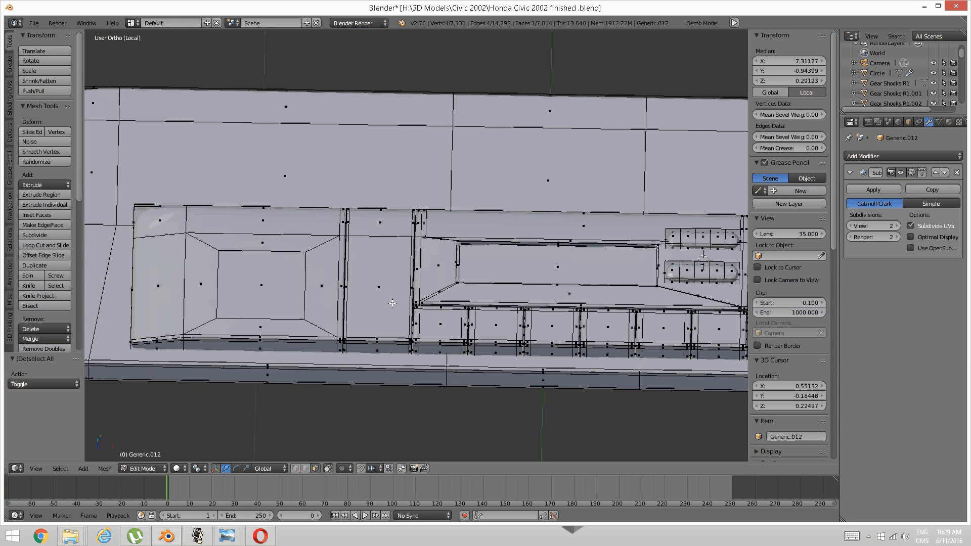
{"action": "right_click", "coordinate": [255, 282], "text": "shift"}
{"action": "key", "text": "KP_7"}
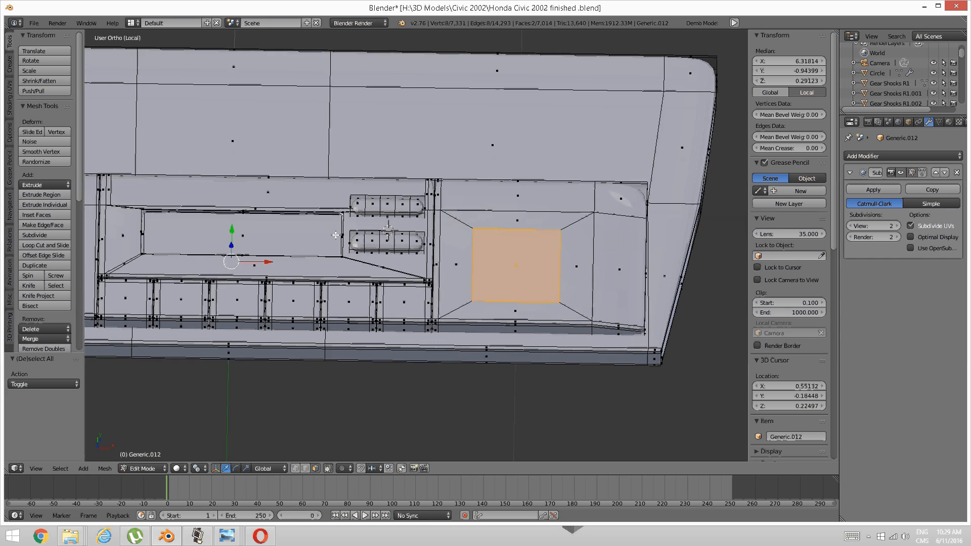
{"action": "key", "text": "s"}
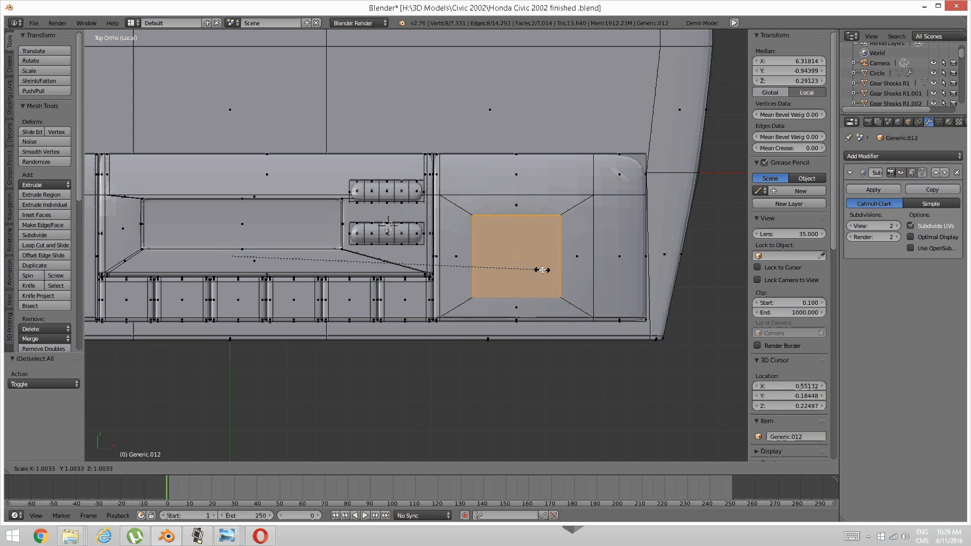
{"action": "left_click", "coordinate": [575, 276]}
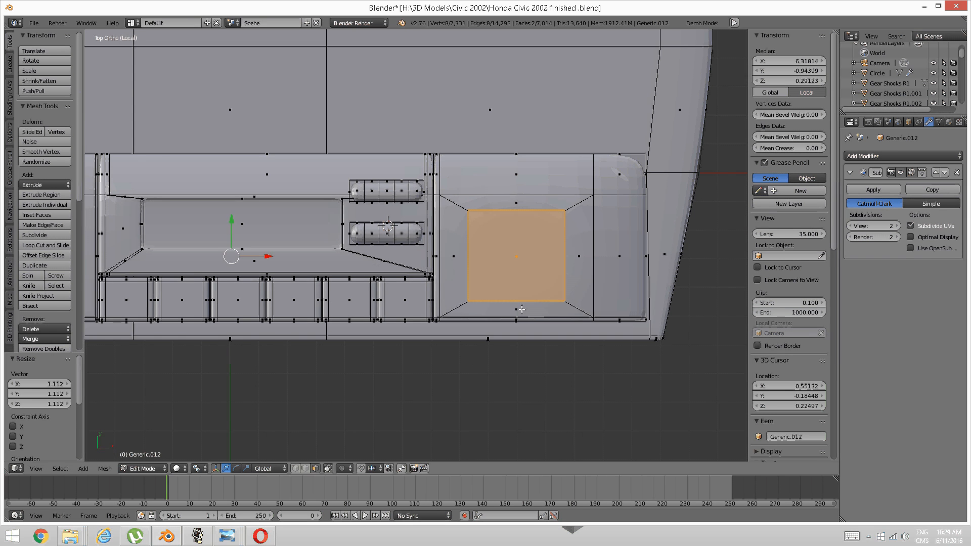
- Set the subdivision view level to 0 and extrude both inset faces inward by about 0.006
{"action": "middle_click_drag", "start_coordinate": [575, 276], "coordinate": [446, 338]}
{"action": "key", "text": "ctrl+0"}
{"action": "scroll", "coordinate": [611, 264], "scroll_direction": "up", "scroll_amount": 2}
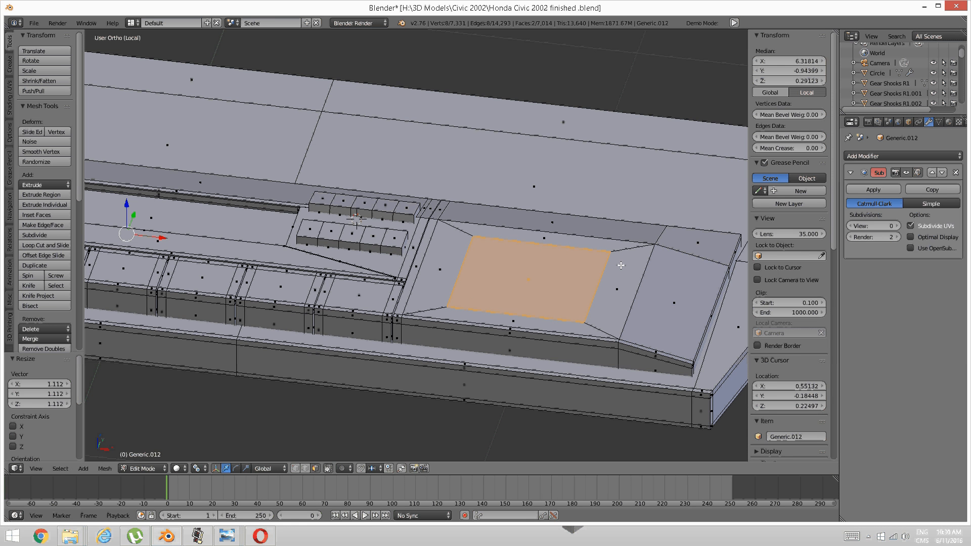
{"action": "key", "text": "ctrl+z"}
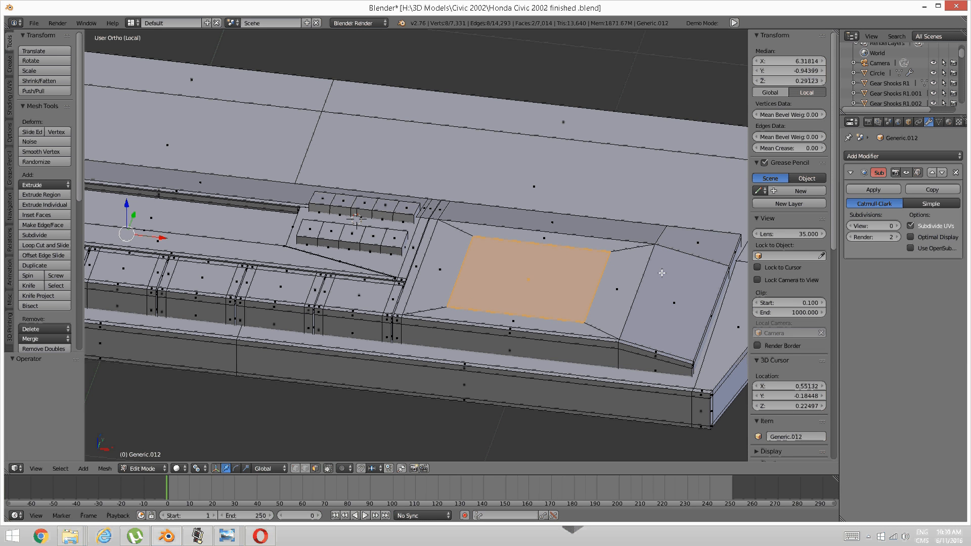
{"action": "key", "text": "e"}
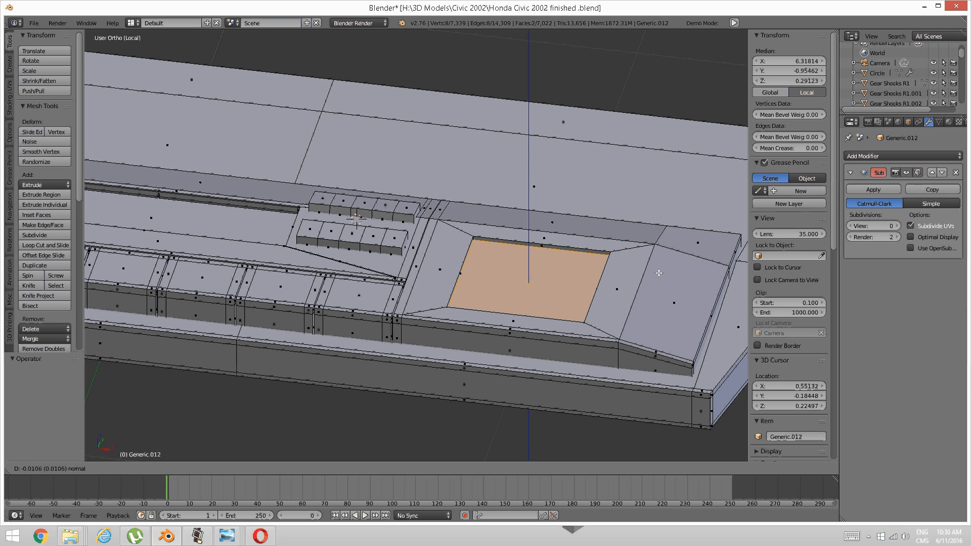
{"action": "left_click", "coordinate": [677, 268]}
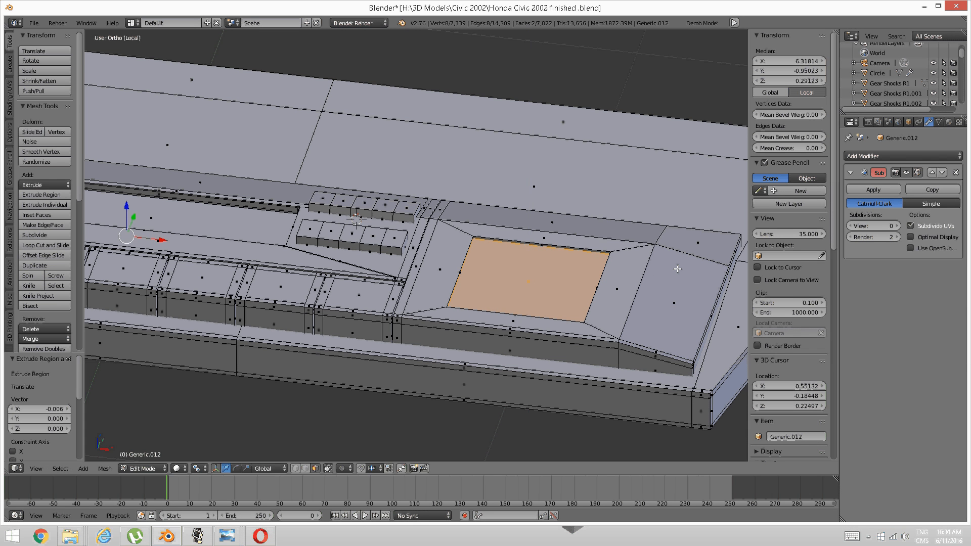
- Extrude both recessed faces inward by about another 0.010, extrude them once more slightly, and deselect everything
{"action": "key", "text": "e"}
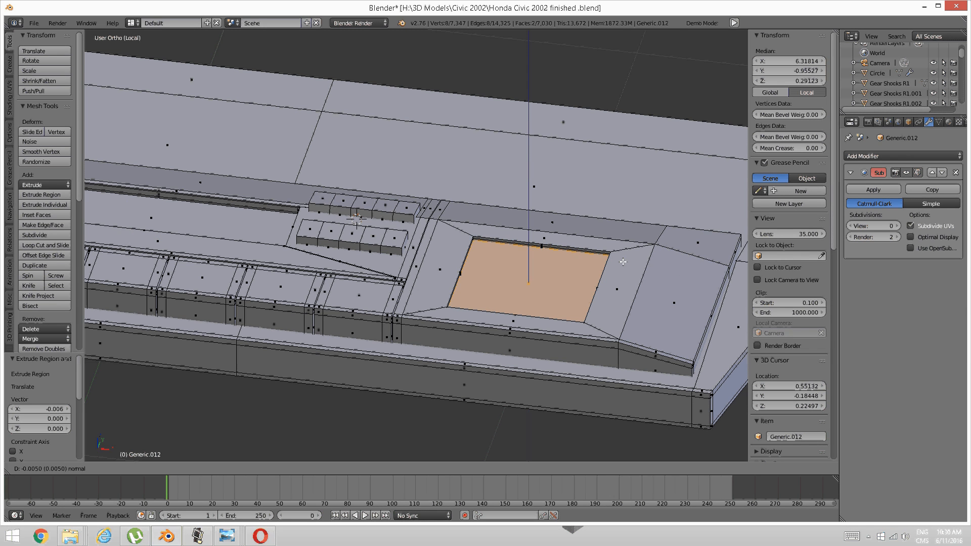
{"action": "left_click", "coordinate": [639, 267]}
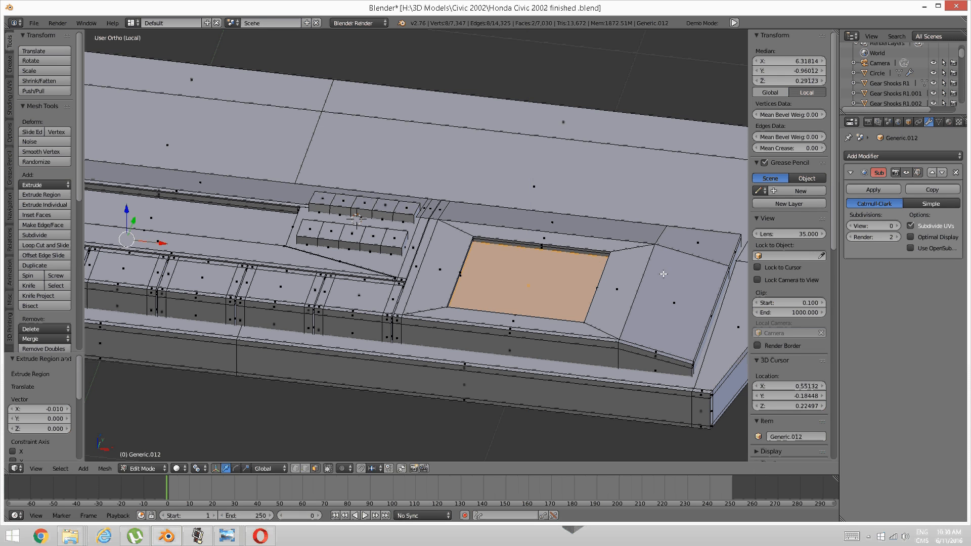
{"action": "key", "text": "e"}
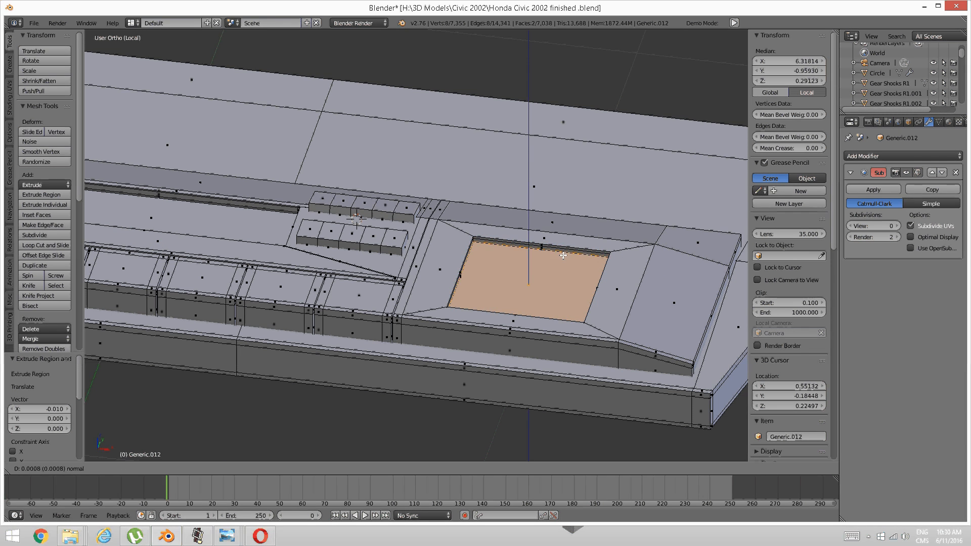
{"action": "left_click", "coordinate": [524, 254]}
{"action": "key", "text": "a"}
- Set the Subdivision Surface modifier's view level to 2 and check the rounded knob recesses on the whole faceplate
{"action": "scroll", "coordinate": [524, 255], "scroll_direction": "down", "scroll_amount": 3}
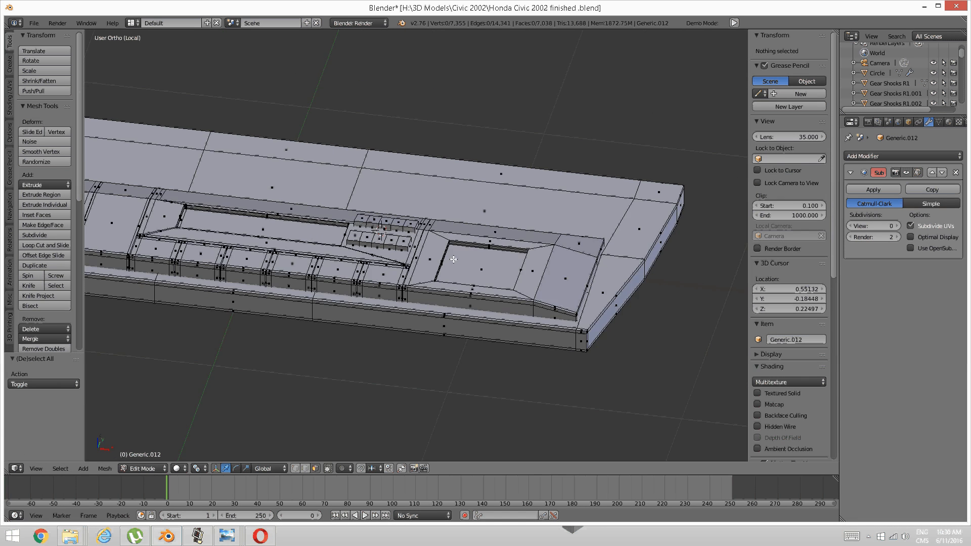
{"action": "middle_click_drag", "start_coordinate": [523, 254], "coordinate": [545, 313]}
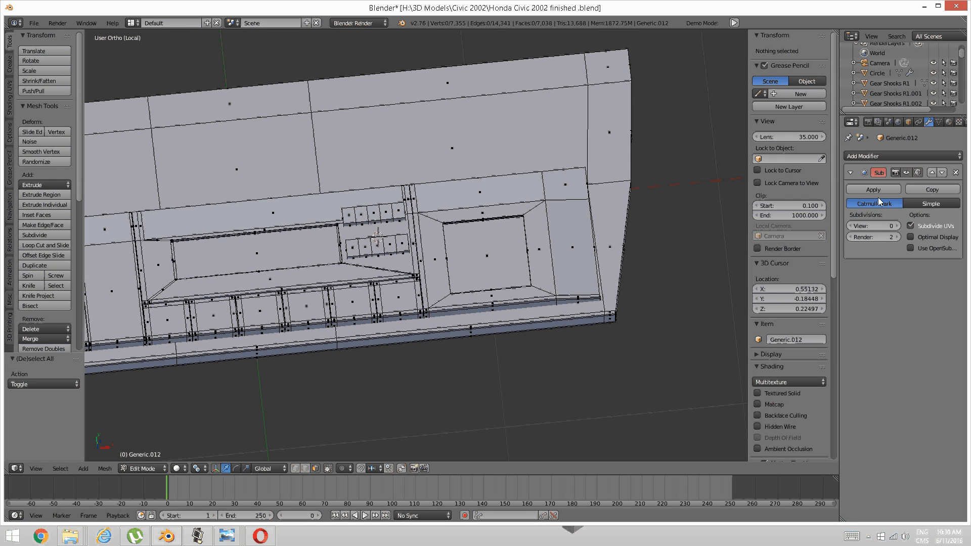
{"action": "left_click", "coordinate": [882, 226]}
{"action": "type", "text": "2"}
{"action": "key", "text": "Return"}
{"action": "scroll", "coordinate": [484, 250], "scroll_direction": "down", "scroll_amount": 2}
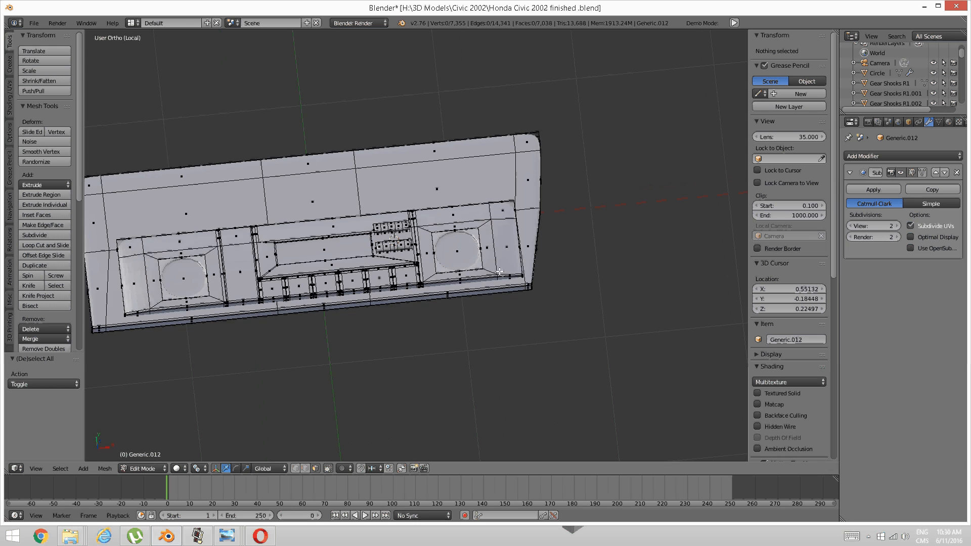
- Select the floor faces of both round knob recesses and duplicate them in place
{"action": "scroll", "coordinate": [483, 250], "scroll_direction": "up", "scroll_amount": 4}
{"action": "scroll", "coordinate": [511, 263], "scroll_direction": "down", "scroll_amount": 3}
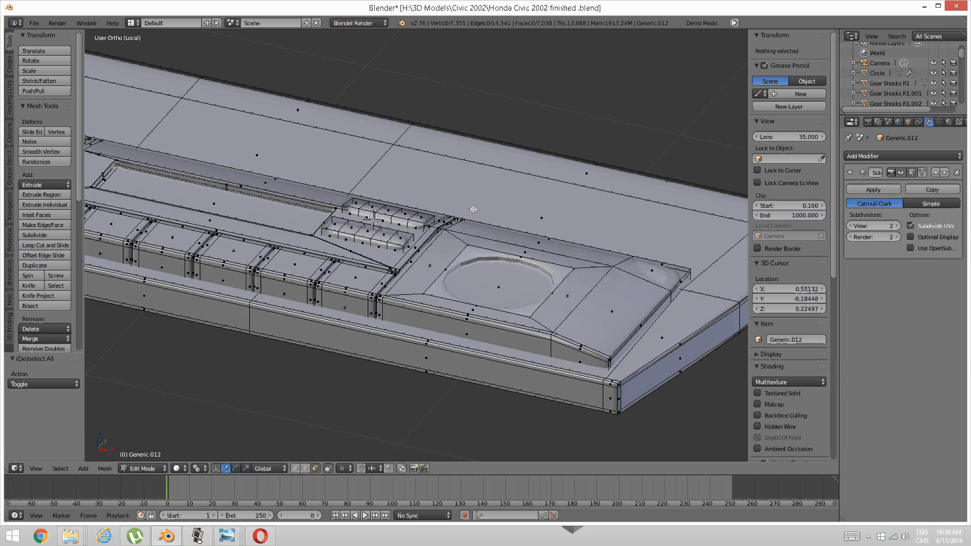
{"action": "mouse_move", "coordinate": [511, 263]}
{"action": "middle_mouse_down"}
{"action": "mouse_move", "coordinate": [507, 251]}
{"action": "mouse_move", "coordinate": [514, 276]}
{"action": "middle_mouse_up"}
{"action": "scroll", "coordinate": [507, 250], "scroll_direction": "up", "scroll_amount": 3}
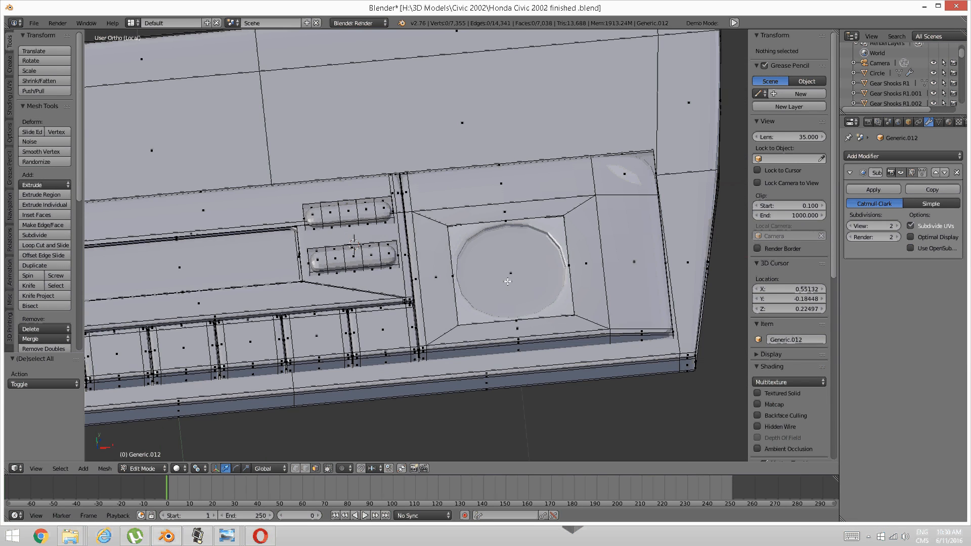
{"action": "right_click", "coordinate": [516, 277]}
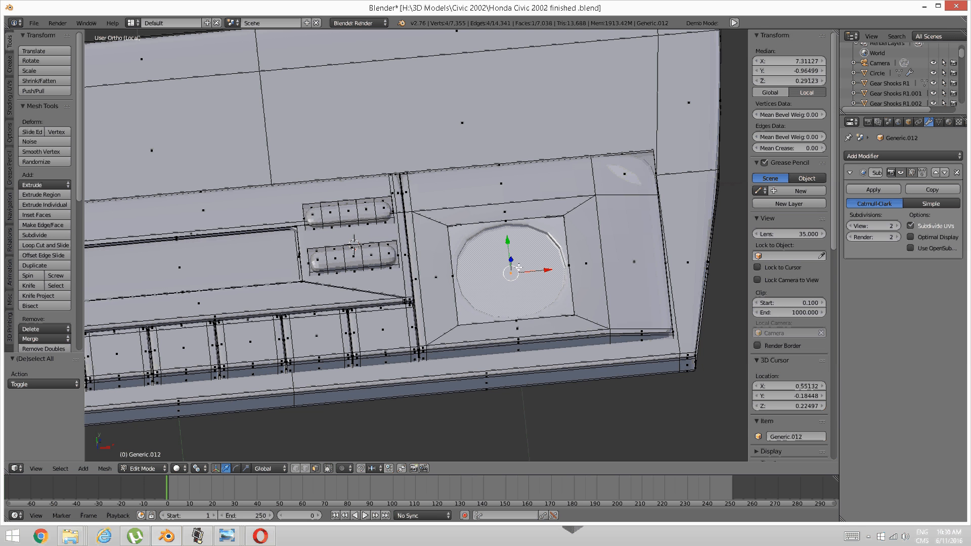
{"action": "middle_click_drag", "start_coordinate": [406, 332], "coordinate": [745, 335], "text": "shift"}
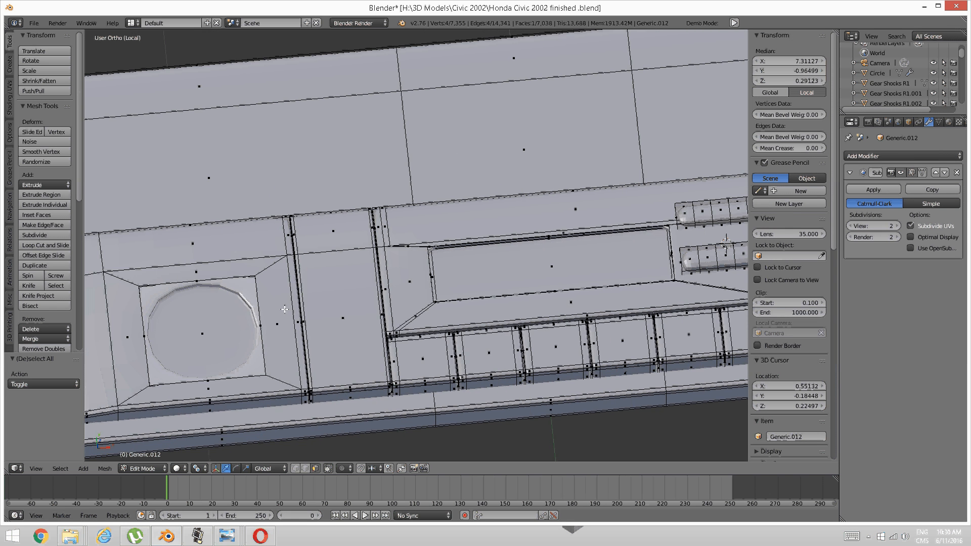
{"action": "right_click", "coordinate": [204, 327], "text": "shift"}
{"action": "scroll", "coordinate": [708, 260], "scroll_direction": "down", "scroll_amount": 2}
{"action": "middle_click_drag", "start_coordinate": [726, 258], "coordinate": [464, 252], "text": "shift"}
{"action": "scroll", "coordinate": [531, 263], "scroll_direction": "up", "scroll_amount": 2}
{"action": "middle_click_drag", "start_coordinate": [532, 264], "coordinate": [514, 268]}
{"action": "key", "text": "shift+d"}
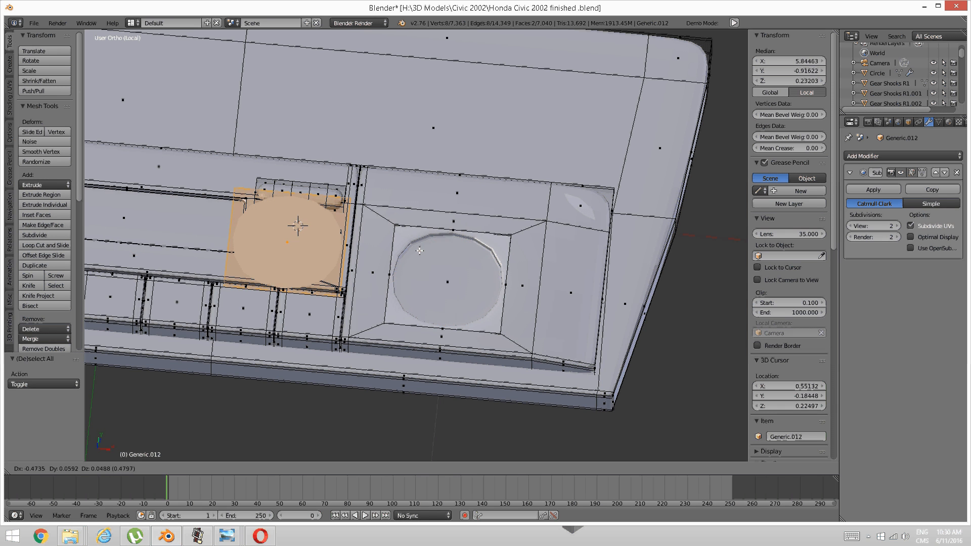
{"action": "right_click", "coordinate": [439, 244]}
- Set the subdivision view level to 0 and scale both duplicated faces down uniformly, with a final factor of about 0.942
{"action": "middle_click_drag", "start_coordinate": [427, 281], "coordinate": [450, 255]}
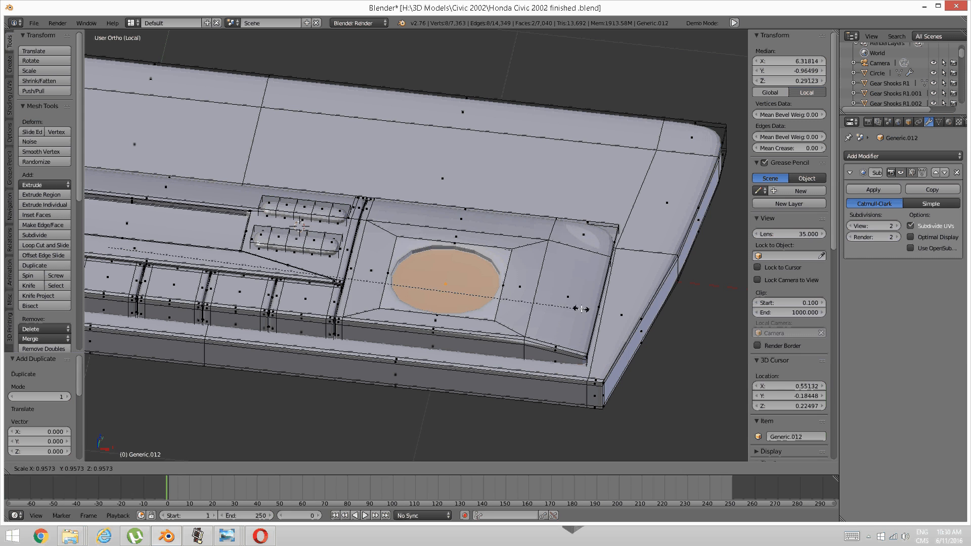
{"action": "left_click", "coordinate": [855, 226]}
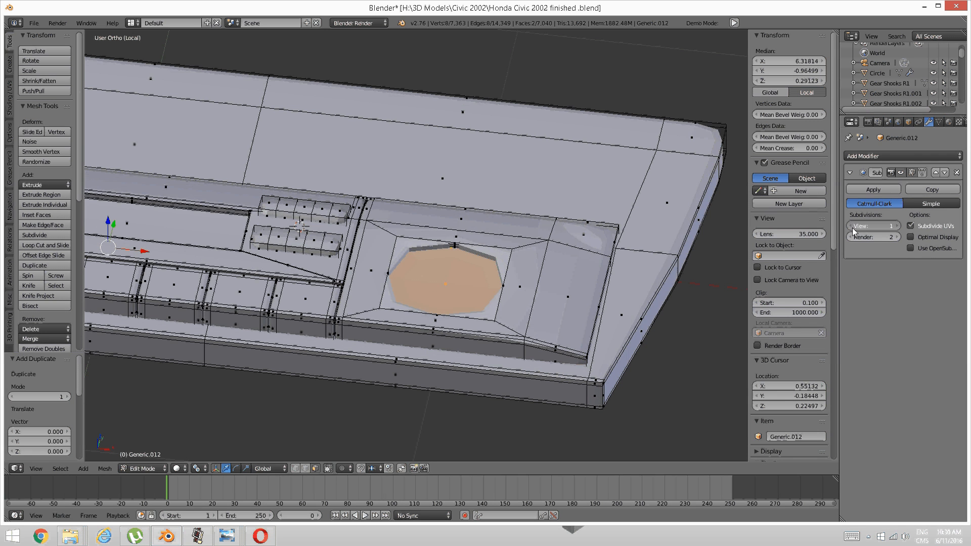
{"action": "left_click", "coordinate": [856, 226]}
{"action": "middle_click_drag", "start_coordinate": [666, 320], "coordinate": [683, 302]}
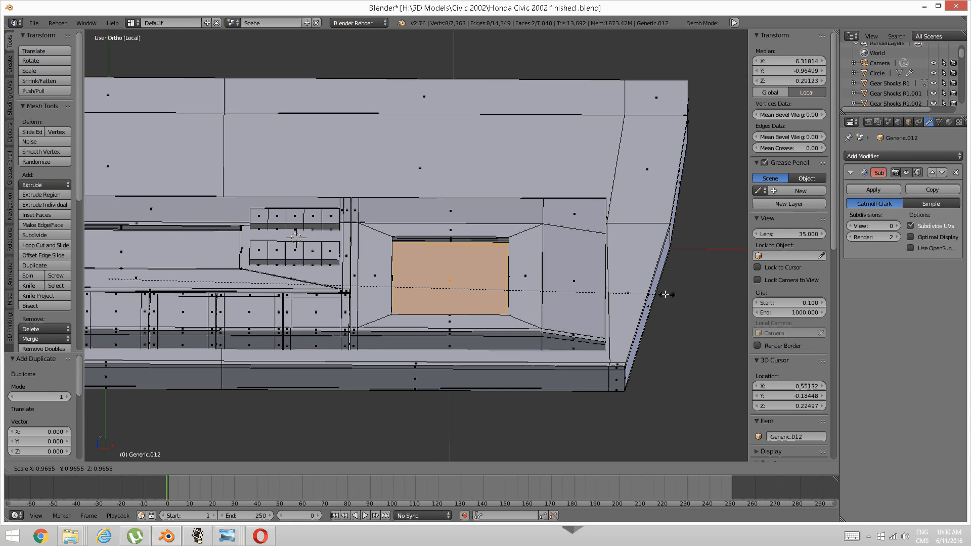
{"action": "key", "text": "s"}
{"action": "left_click", "coordinate": [622, 288]}
{"action": "middle_click_drag", "start_coordinate": [472, 344], "coordinate": [561, 347]}
{"action": "middle_click_drag", "start_coordinate": [733, 343], "coordinate": [218, 318], "text": "shift"}
{"action": "key", "text": "s"}
{"action": "left_click", "coordinate": [453, 318]}
- Extrude both duplicated faces outward by about 0.185, then lower their top faces about 0.038 along the global Z axis
{"action": "middle_click_drag", "start_coordinate": [306, 343], "coordinate": [314, 335]}
{"action": "key", "text": "e"}
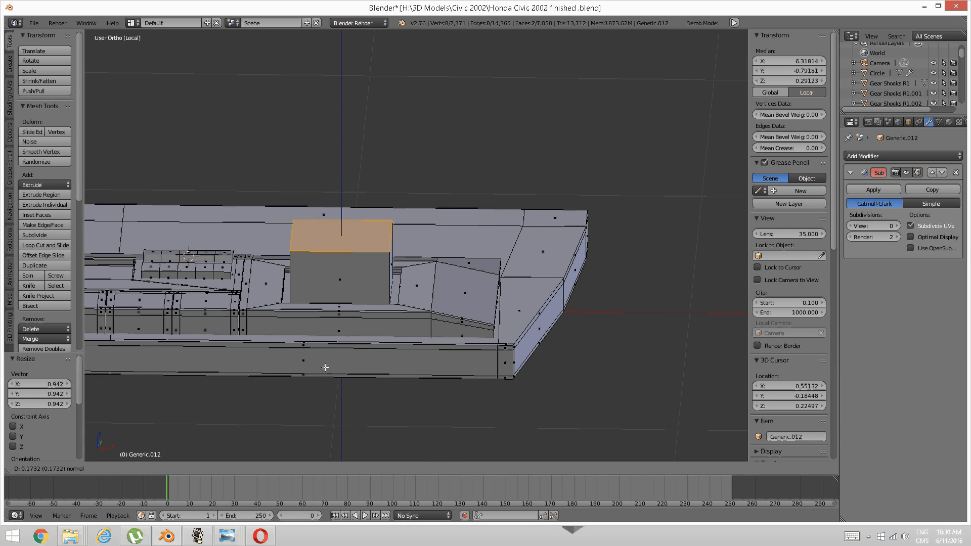
{"action": "left_click", "coordinate": [323, 367]}
{"action": "scroll", "coordinate": [303, 334], "scroll_direction": "down", "scroll_amount": 2}
{"action": "middle_click_drag", "start_coordinate": [284, 324], "coordinate": [505, 329]}
{"action": "scroll", "coordinate": [303, 321], "scroll_direction": "up", "scroll_amount": 2}
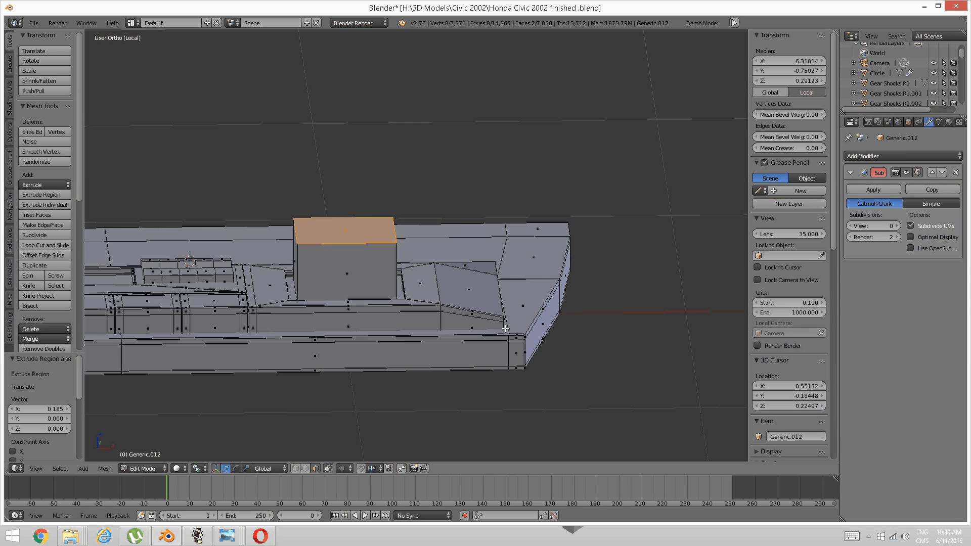
{"action": "key", "text": "g"}
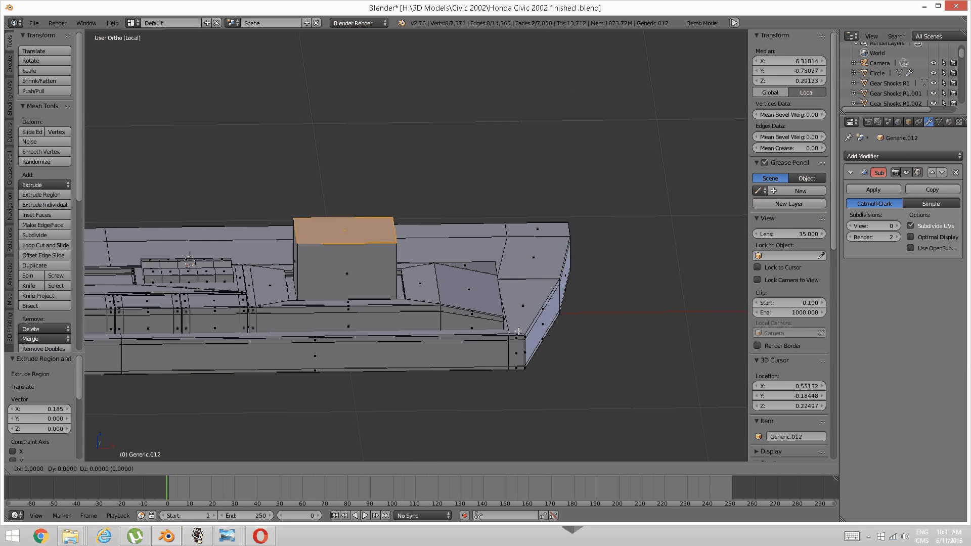
{"action": "key", "text": "z"}
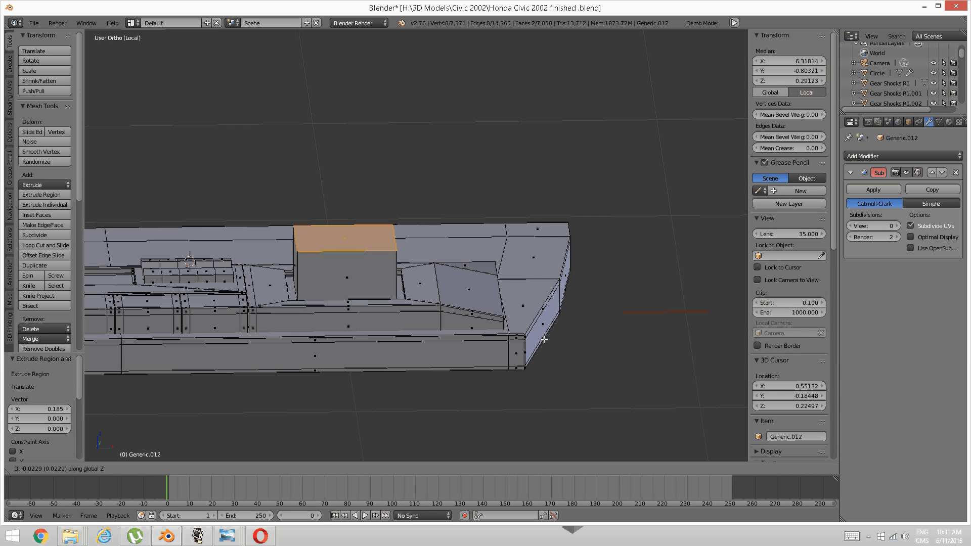
{"action": "left_click", "coordinate": [586, 340]}
- Scale the top faces of both knob blocks by about 0.842 to taper their sides
{"action": "key", "text": "s"}
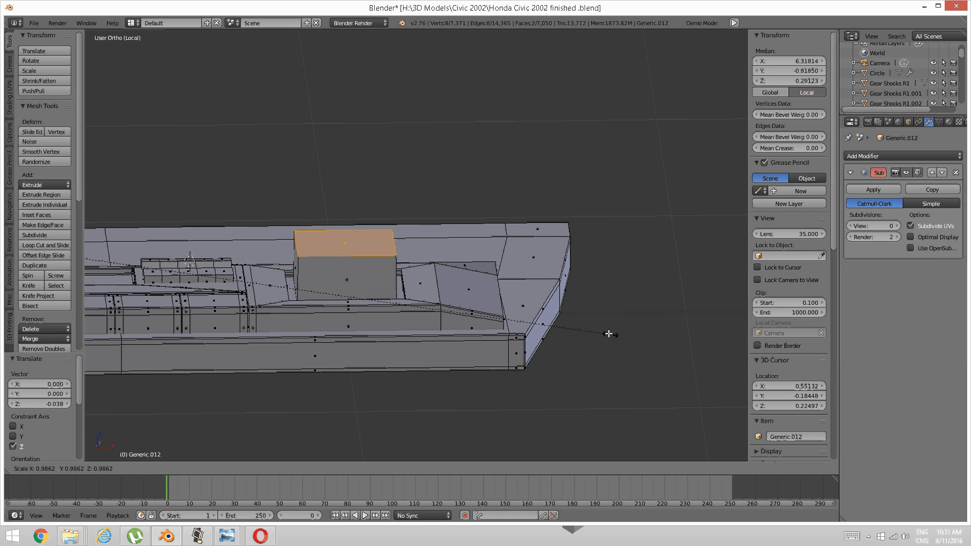
{"action": "left_click", "coordinate": [523, 308]}
{"action": "middle_click_drag", "start_coordinate": [366, 306], "coordinate": [363, 332]}
{"action": "scroll", "coordinate": [365, 342], "scroll_direction": "up", "scroll_amount": 3}
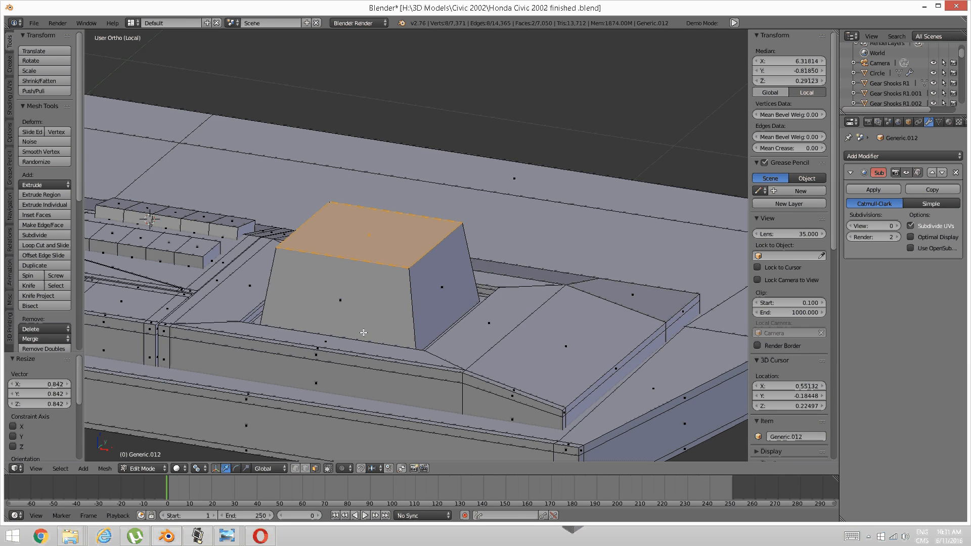
- Select the linked geometry of both knob blocks, invert the selection and hide the rest of the faceplate mesh
{"action": "scroll", "coordinate": [265, 359], "scroll_direction": "down", "scroll_amount": 4}
{"action": "middle_click_drag", "start_coordinate": [271, 342], "coordinate": [386, 390]}
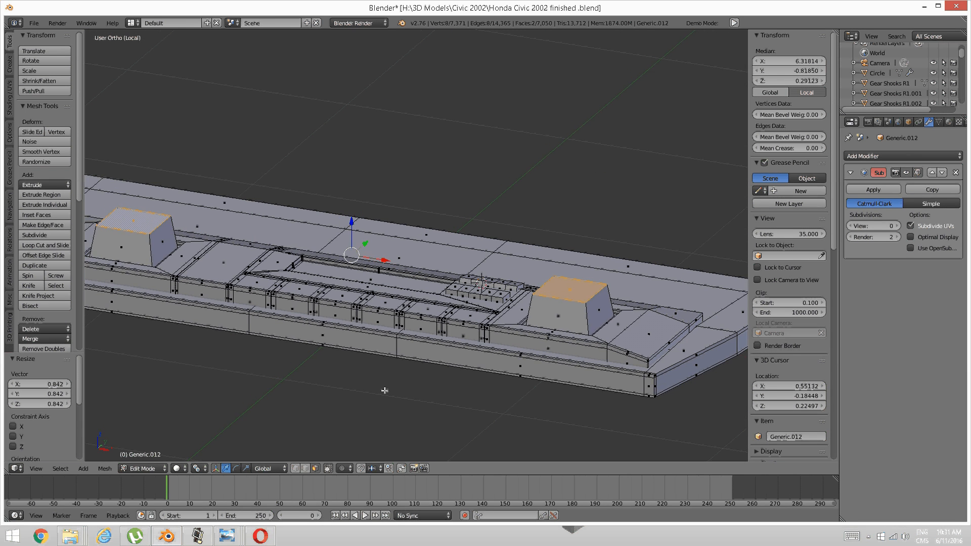
{"action": "key", "text": "ctrl+l"}
{"action": "key", "text": "ctrl+i"}
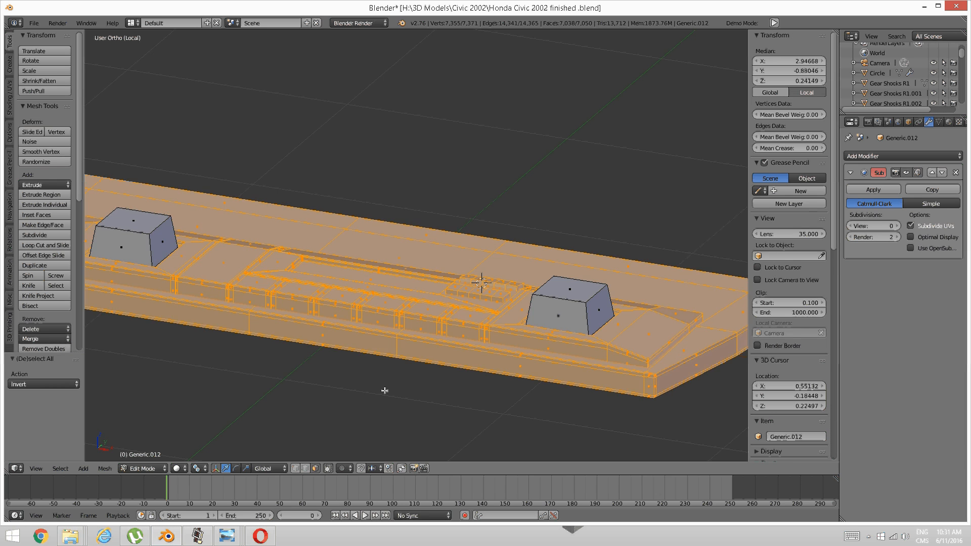
{"action": "key", "text": "h"}
- Add one edge loop close to the base and one close to the top of the first knob block
{"action": "middle_click_drag", "start_coordinate": [482, 320], "coordinate": [424, 295]}
{"action": "scroll", "coordinate": [575, 363], "scroll_direction": "up", "scroll_amount": 3}
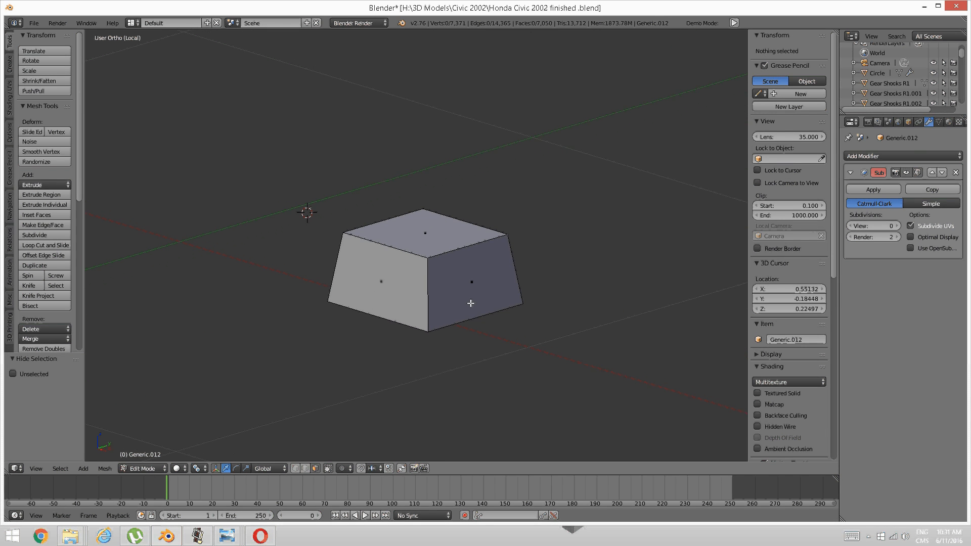
{"action": "key", "text": "ctrl+r"}
{"action": "left_click", "coordinate": [438, 308]}
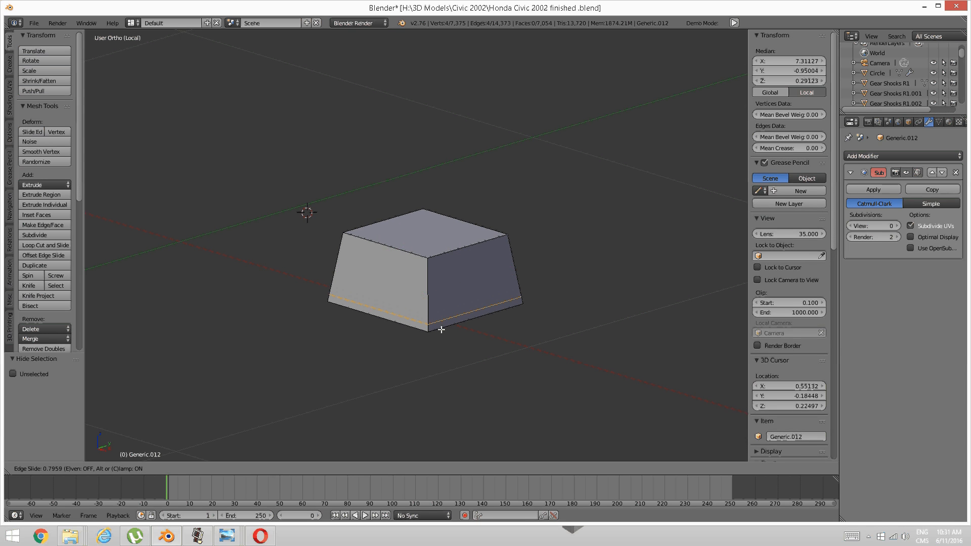
{"action": "left_click", "coordinate": [441, 333]}
{"action": "key", "text": "a"}
{"action": "scroll", "coordinate": [427, 332], "scroll_direction": "down", "scroll_amount": 2}
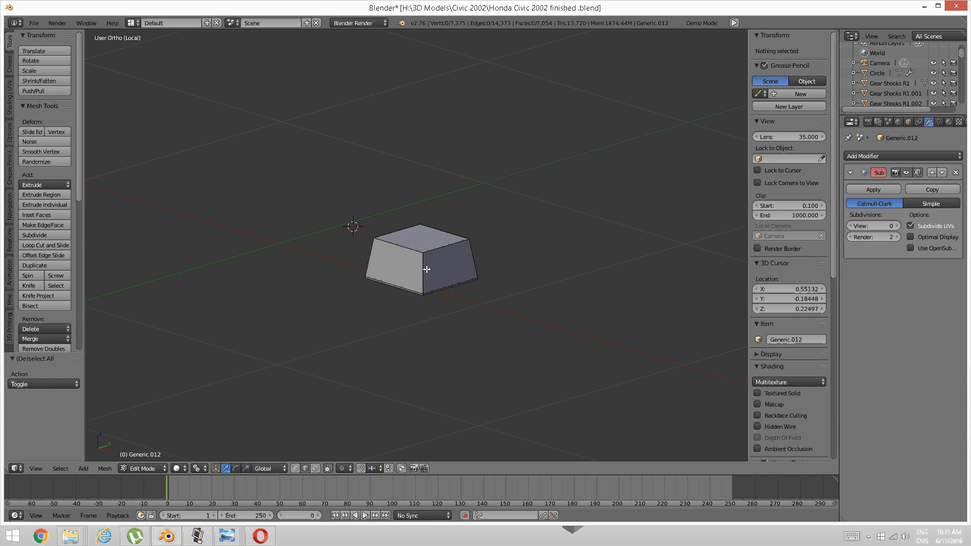
{"action": "key", "text": "ctrl+r"}
{"action": "left_click", "coordinate": [426, 269]}
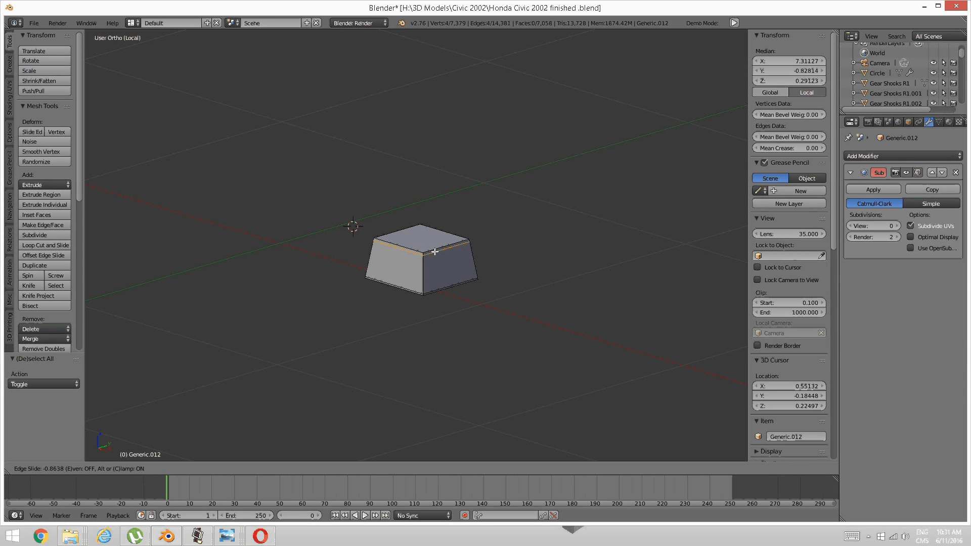
{"action": "left_click", "coordinate": [426, 250]}
- Add matching edge loops close to the base and top of the other knob block, then deselect everything
{"action": "middle_click_drag", "start_coordinate": [368, 273], "coordinate": [672, 336], "text": "shift"}
{"action": "scroll", "coordinate": [430, 319], "scroll_direction": "up", "scroll_amount": 3}
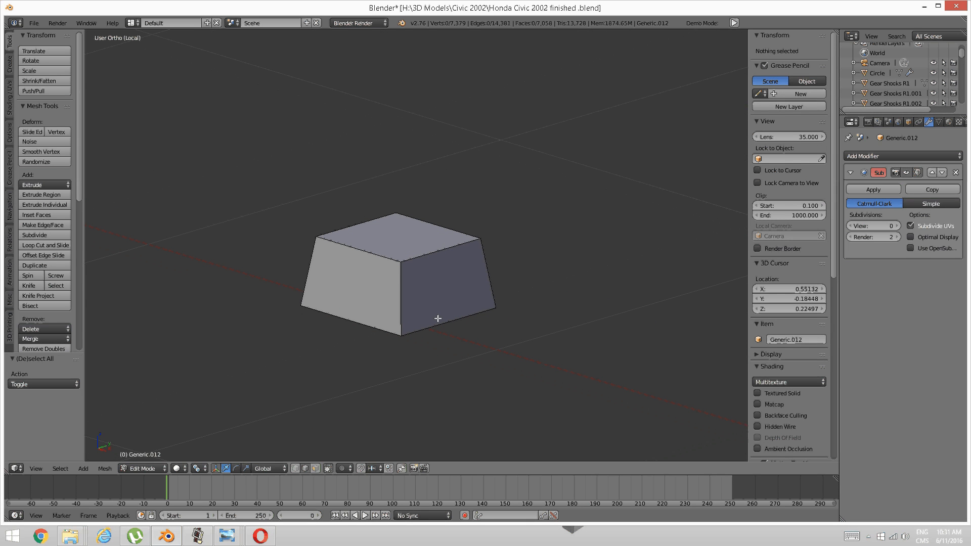
{"action": "key", "text": "ctrl+r"}
{"action": "left_click", "coordinate": [406, 321]}
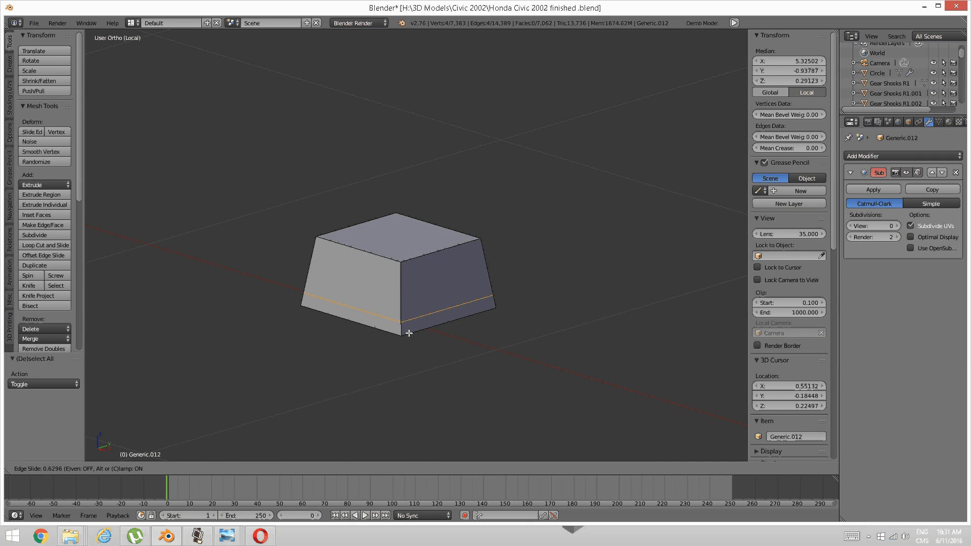
{"action": "left_click", "coordinate": [409, 338]}
{"action": "key", "text": "a"}
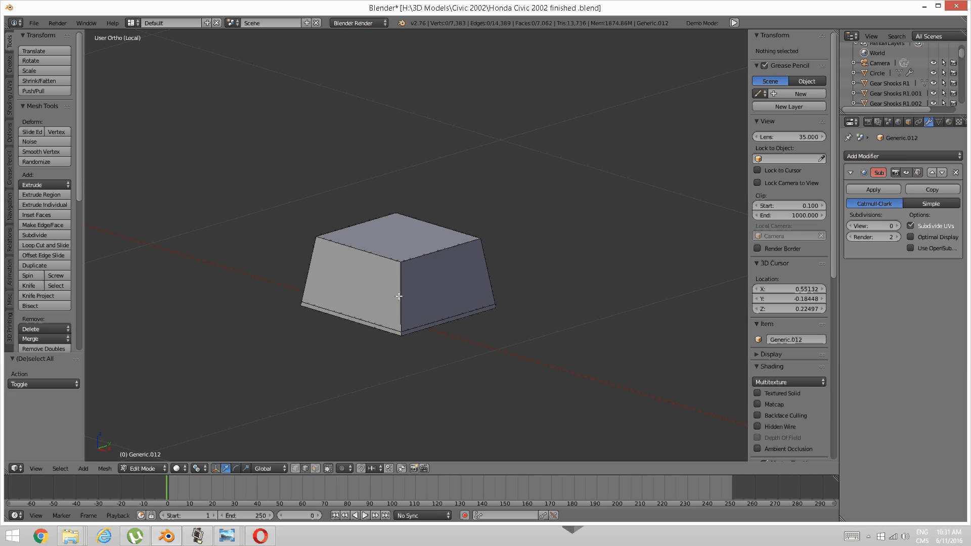
{"action": "key", "text": "ctrl+r"}
{"action": "left_click", "coordinate": [399, 296]}
{"action": "left_click", "coordinate": [409, 275]}
{"action": "key", "text": "a"}
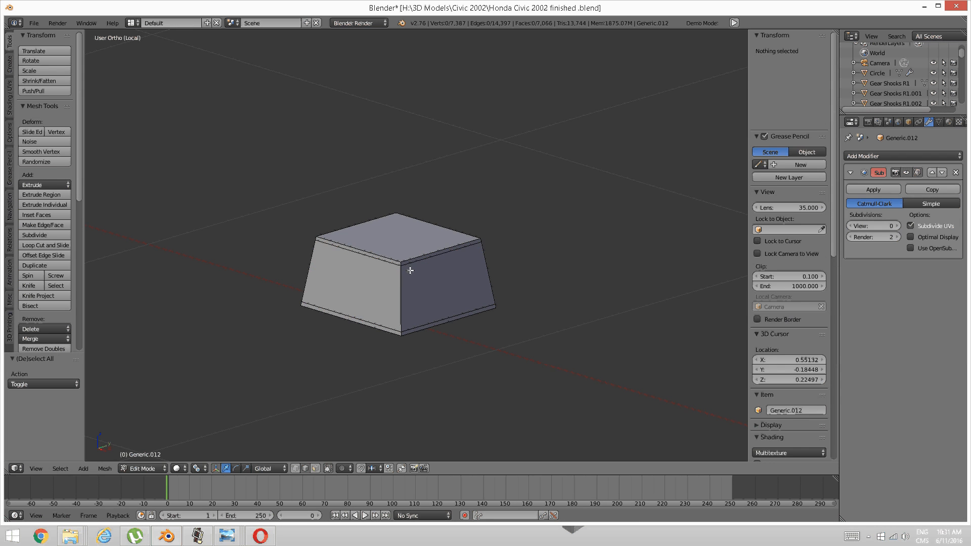
- Set the Subdivision Surface modifier's view level to 2 to round both knobs
{"action": "scroll", "coordinate": [406, 277], "scroll_direction": "down", "scroll_amount": 4}
{"action": "middle_click_drag", "start_coordinate": [406, 277], "coordinate": [324, 316]}
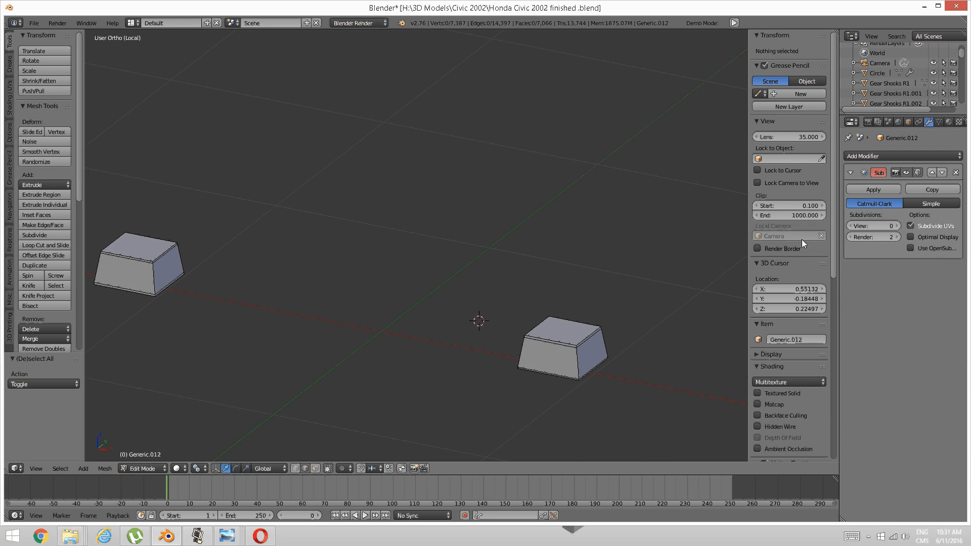
{"action": "left_click", "coordinate": [897, 226]}
{"action": "left_click", "coordinate": [897, 226]}
{"action": "middle_click_drag", "start_coordinate": [706, 305], "coordinate": [537, 290]}
{"action": "right_click", "coordinate": [551, 270]}
{"action": "right_click", "coordinate": [106, 235], "text": "shift"}
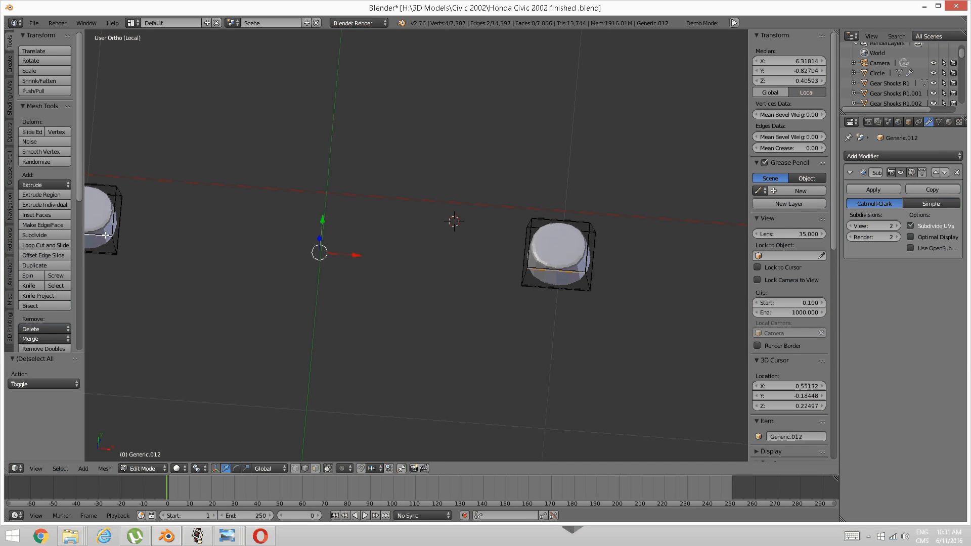
{"action": "key", "text": "ctrl+l"}
{"action": "key", "text": "ctrl+i"}
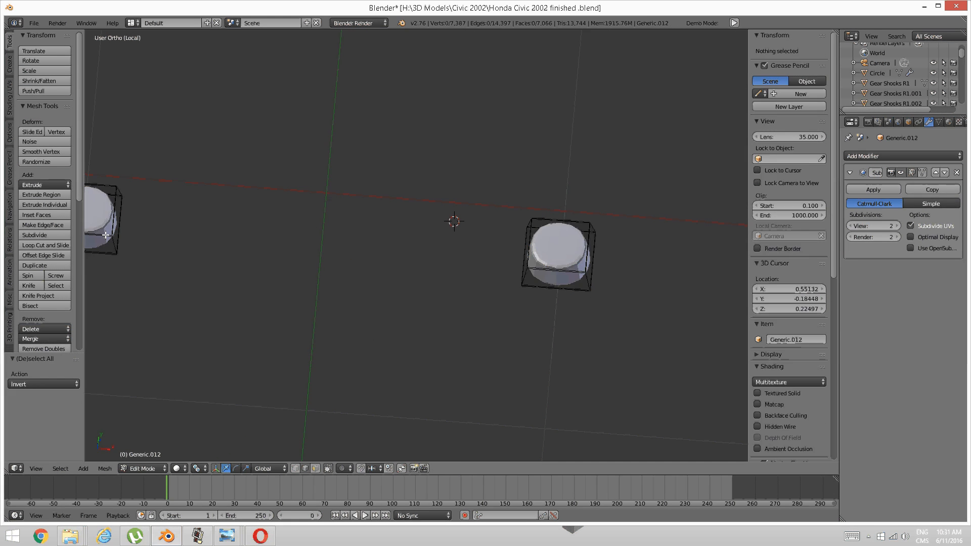
- Select all linked geometry of both knobs and separate the selection into its own object
{"action": "right_click", "coordinate": [551, 270]}
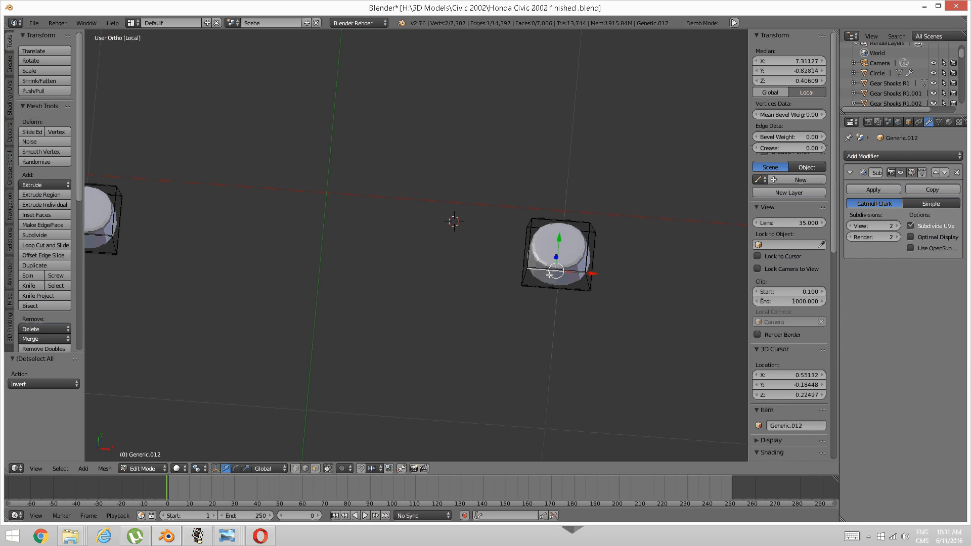
{"action": "right_click", "coordinate": [105, 226], "text": "shift"}
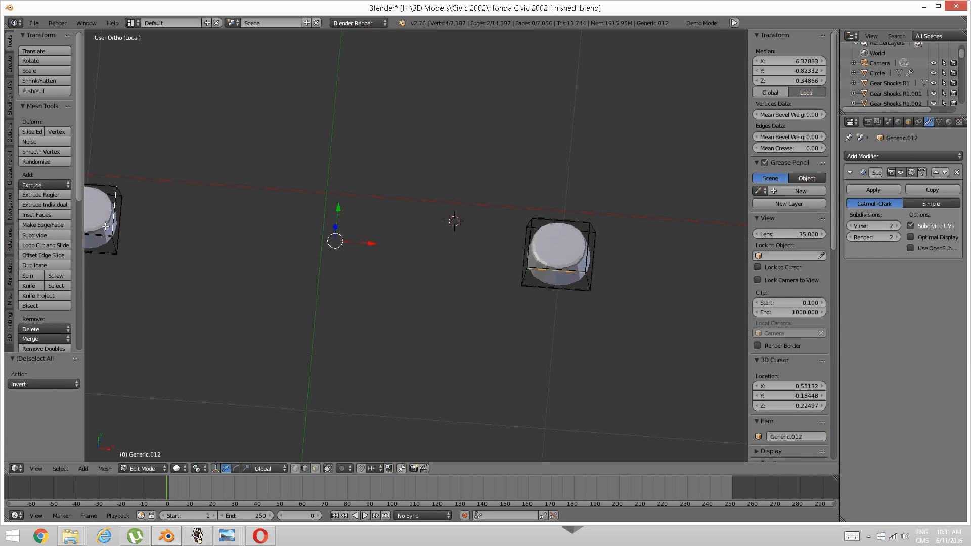
{"action": "key", "text": "ctrl+l"}
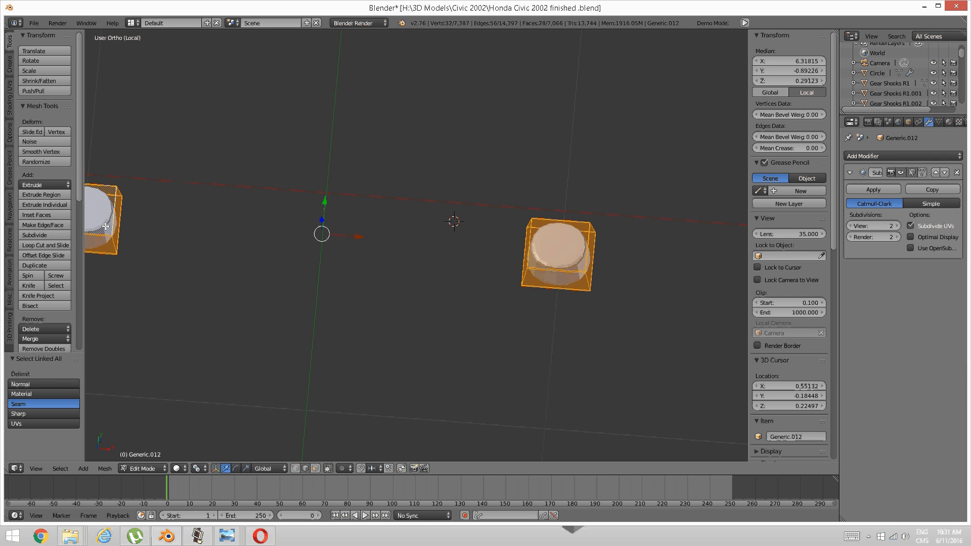
{"action": "key", "text": "p"}
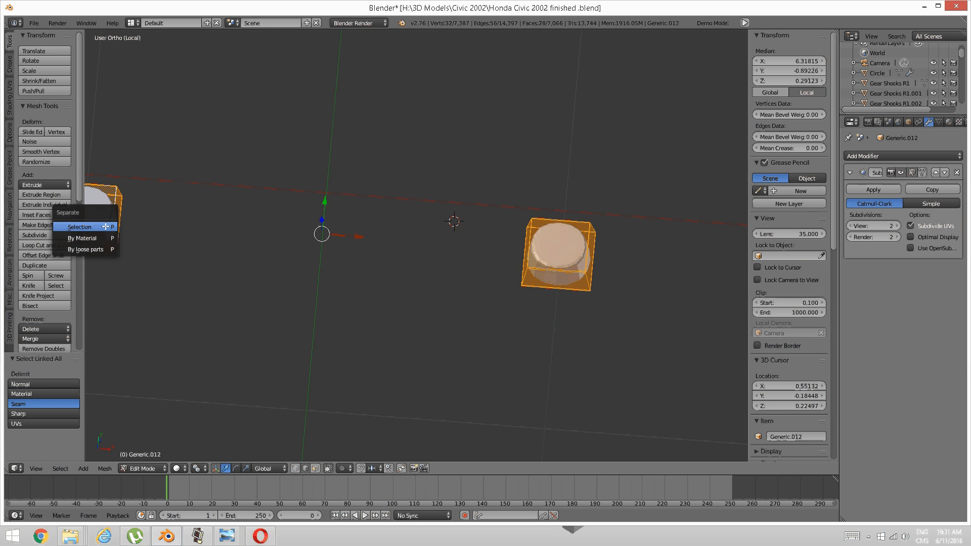
{"action": "left_click", "coordinate": [105, 227]}
- Reveal the hidden faceplate geometry, return to Object Mode and select the separated knobs object
{"action": "scroll", "coordinate": [423, 212], "scroll_direction": "down", "scroll_amount": 4}
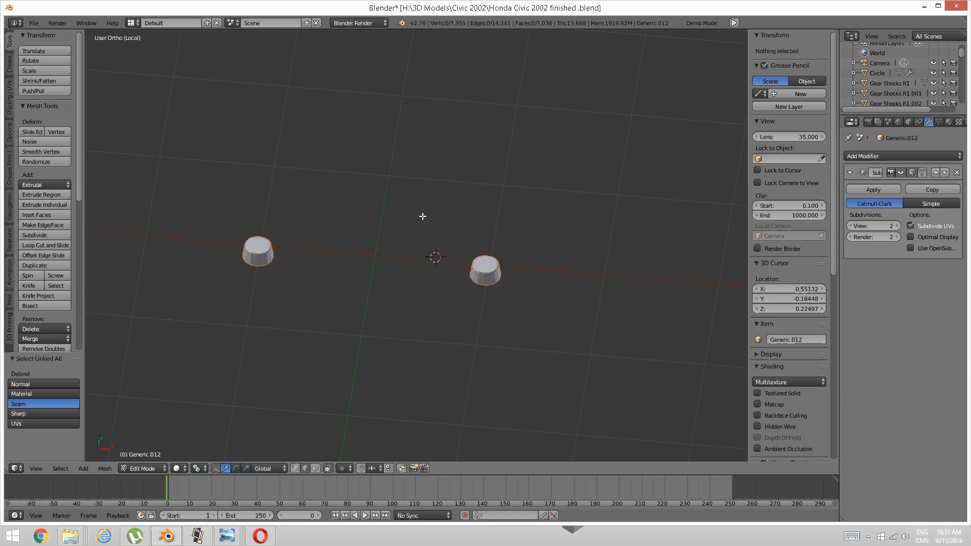
{"action": "key", "text": "alt+h"}
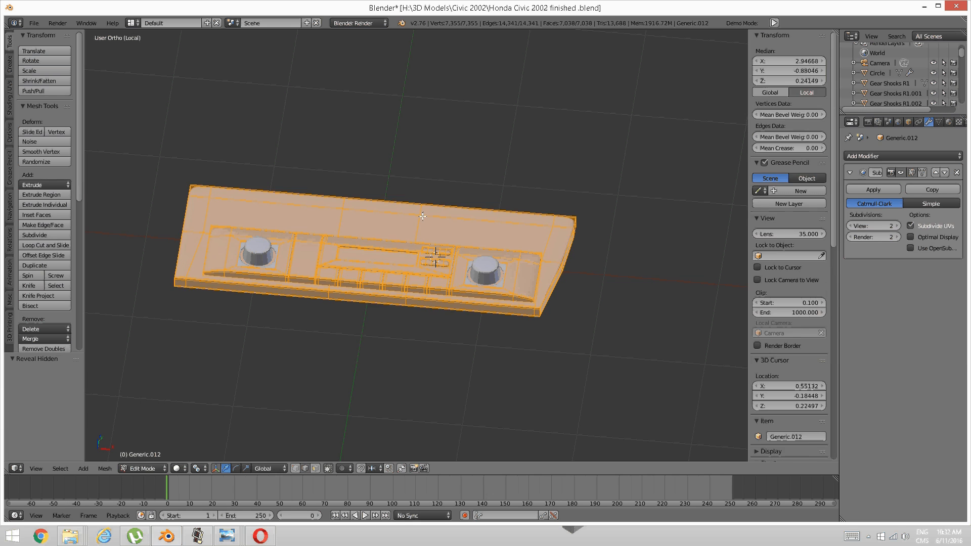
{"action": "key", "text": "Tab"}
{"action": "left_click", "coordinate": [350, 241]}
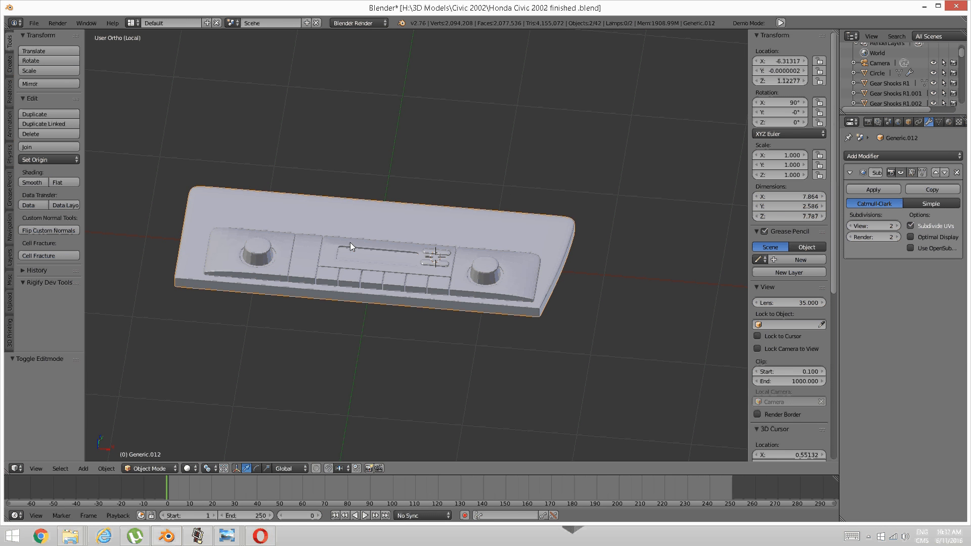
{"action": "right_click", "coordinate": [480, 262]}
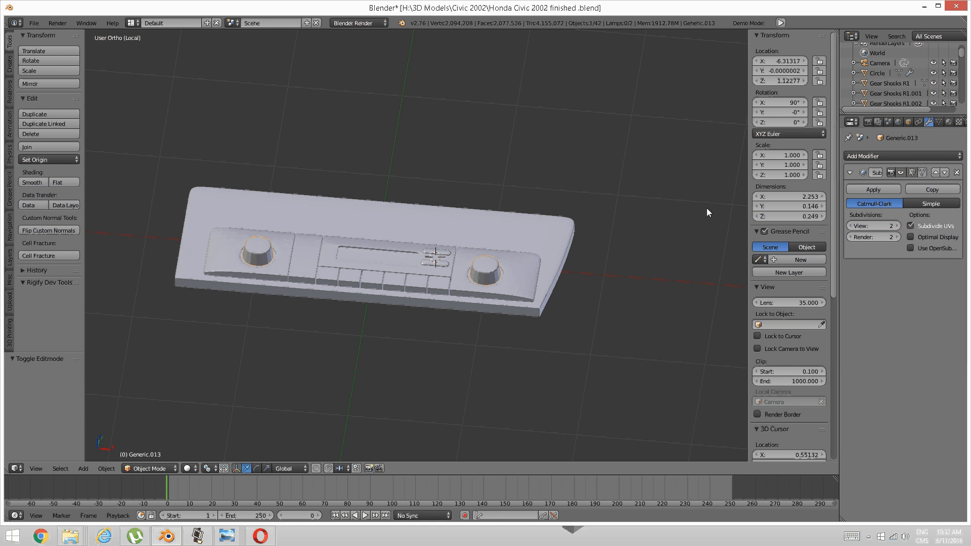
- Apply the Subdivision Surface modifier to the separated knobs and join them back into the faceplate object
{"action": "left_click", "coordinate": [868, 190]}
{"action": "middle_click_drag", "start_coordinate": [548, 293], "coordinate": [436, 267]}
{"action": "scroll", "coordinate": [511, 304], "scroll_direction": "up", "scroll_amount": 4}
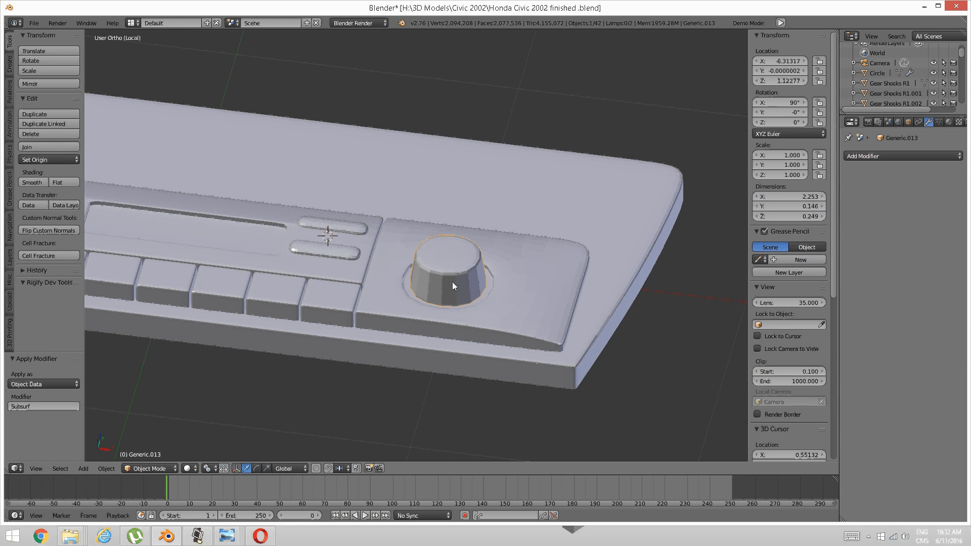
{"action": "right_click", "coordinate": [493, 311]}
{"action": "right_click", "coordinate": [455, 271]}
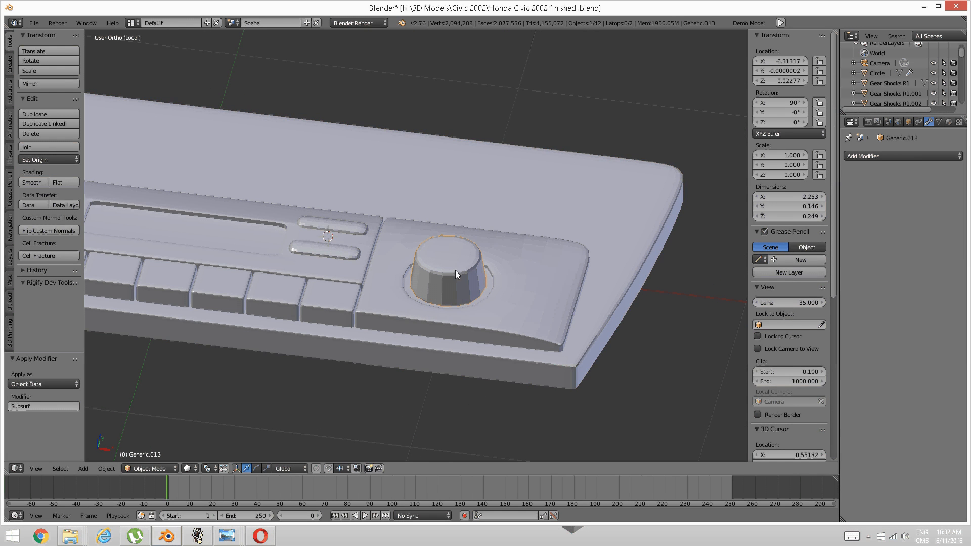
{"action": "right_click", "coordinate": [490, 309]}
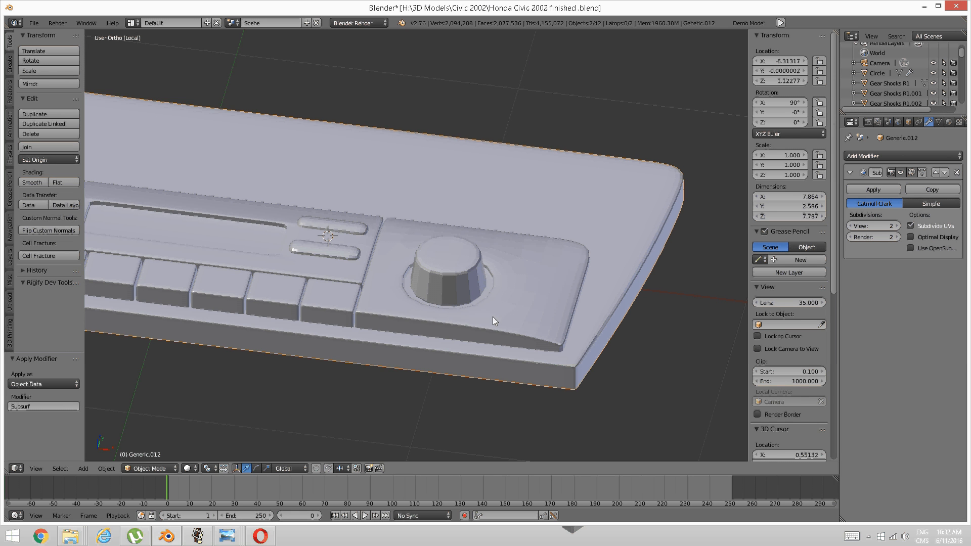
{"action": "key", "text": "ctrl+j"}
{"action": "scroll", "coordinate": [515, 232], "scroll_direction": "down", "scroll_amount": 2}
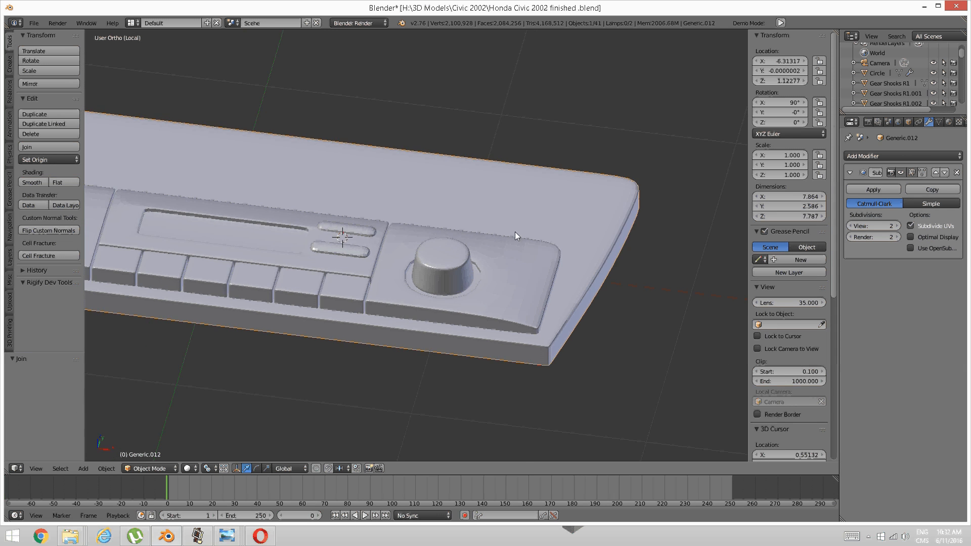
- In Edit Mode, select all linked geometry of both knobs, move it -0.011 along Z, and deselect everything
{"action": "mouse_move", "coordinate": [465, 267]}
{"action": "middle_mouse_down"}
{"action": "mouse_move", "coordinate": [472, 261]}
{"action": "mouse_move", "coordinate": [459, 290]}
{"action": "mouse_move", "coordinate": [470, 312]}
{"action": "mouse_move", "coordinate": [625, 304]}
{"action": "mouse_move", "coordinate": [447, 262]}
{"action": "middle_mouse_up"}
{"action": "scroll", "coordinate": [459, 290], "scroll_direction": "up", "scroll_amount": 1}
{"action": "key", "text": "Tab"}
{"action": "left_click", "coordinate": [540, 318]}
{"action": "scroll", "coordinate": [448, 262], "scroll_direction": "up", "scroll_amount": 3}
{"action": "right_click", "coordinate": [481, 293]}
{"action": "middle_click_drag", "start_coordinate": [239, 295], "coordinate": [633, 381], "text": "shift"}
{"action": "right_click", "coordinate": [263, 212], "text": "shift"}
{"action": "middle_click_drag", "start_coordinate": [263, 213], "coordinate": [241, 205], "text": "shift"}
{"action": "middle_click_drag", "start_coordinate": [745, 312], "coordinate": [380, 228], "text": "shift"}
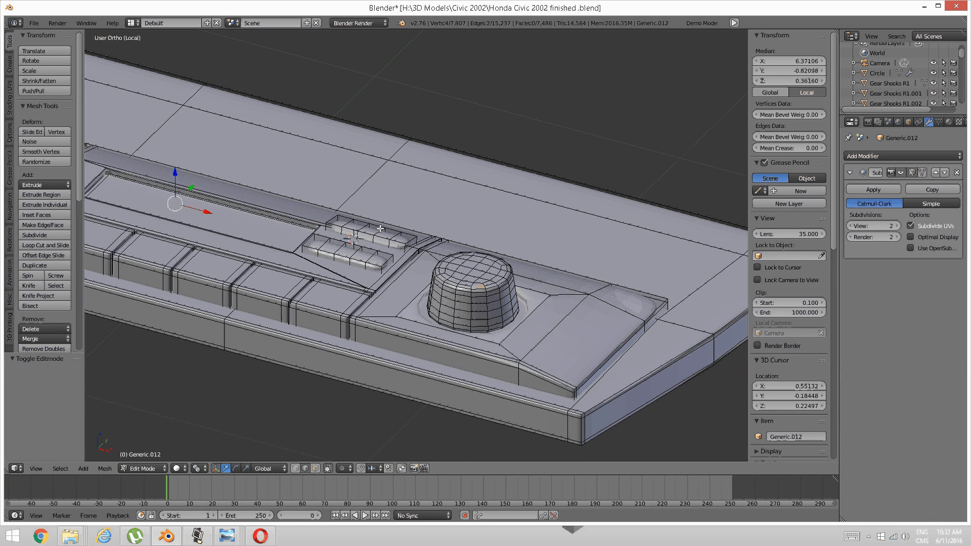
{"action": "key", "text": "ctrl+l"}
{"action": "scroll", "coordinate": [380, 229], "scroll_direction": "down", "scroll_amount": 3}
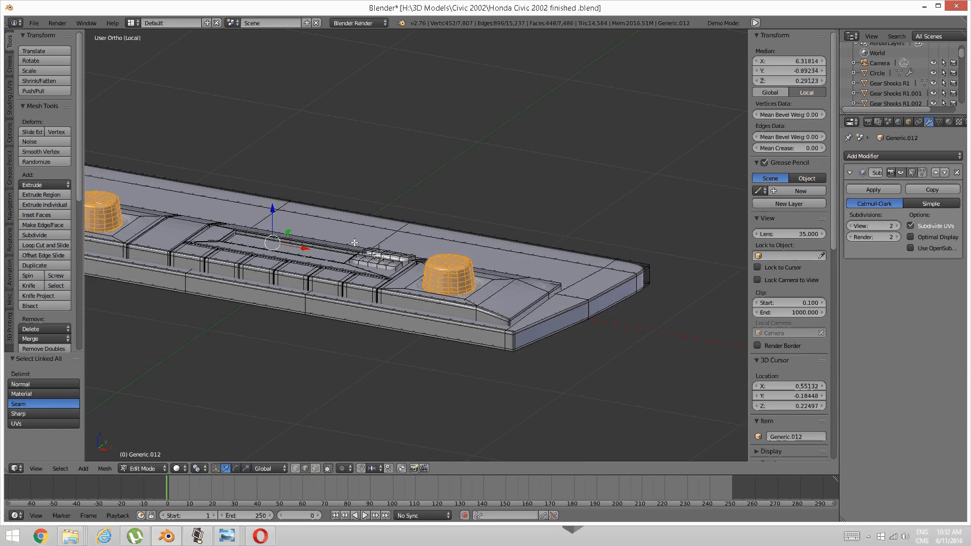
{"action": "middle_click_drag", "start_coordinate": [274, 214], "coordinate": [324, 224], "text": "shift"}
{"action": "mouse_move", "coordinate": [324, 216]}
{"action": "left_mouse_down"}
{"action": "mouse_move", "coordinate": [315, 213]}
{"action": "mouse_move", "coordinate": [317, 222]}
{"action": "left_mouse_up"}
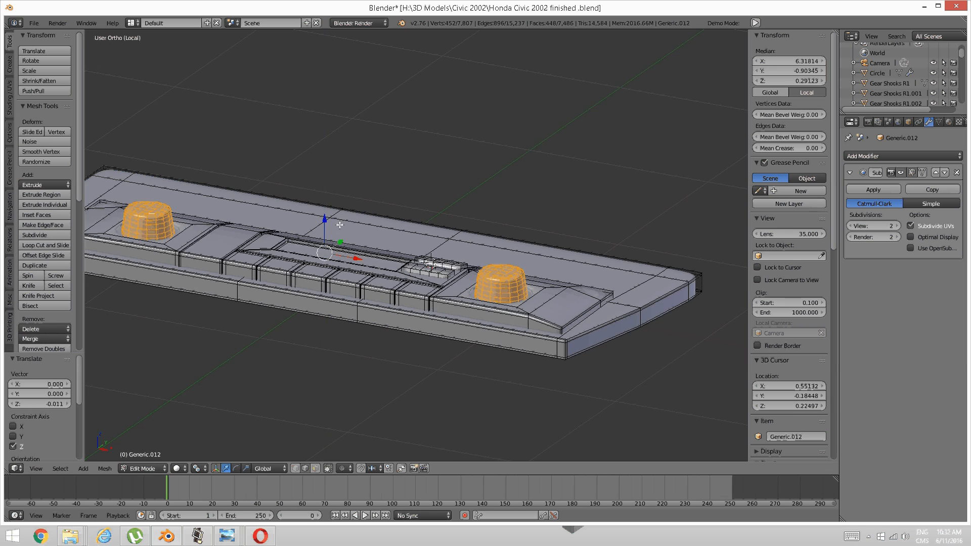
{"action": "middle_click_drag", "start_coordinate": [323, 222], "coordinate": [354, 238]}
{"action": "scroll", "coordinate": [404, 241], "scroll_direction": "up", "scroll_amount": 5}
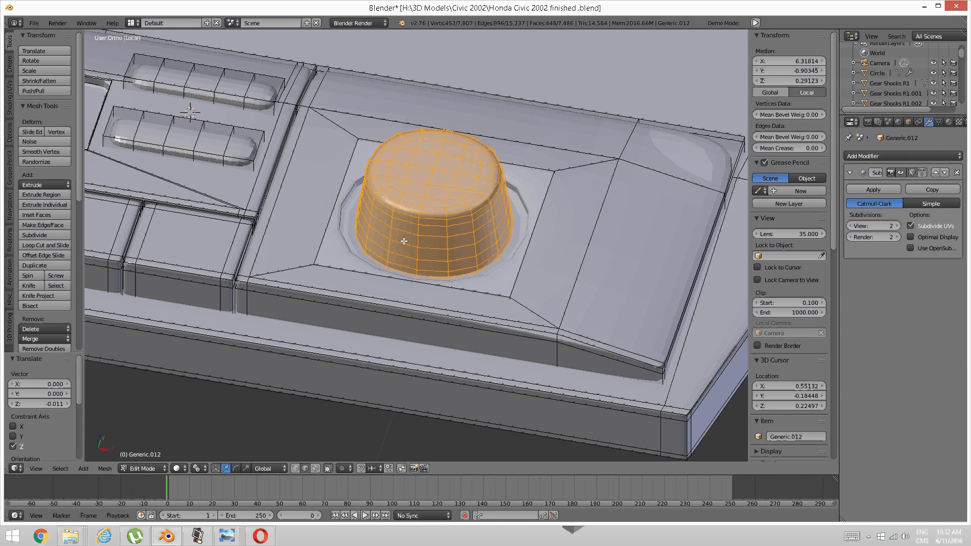
{"action": "key", "text": "a"}
- Select all linked geometry of the two elongated display buttons and separate the selection into its own object
{"action": "scroll", "coordinate": [404, 242], "scroll_direction": "down", "scroll_amount": 7}
{"action": "middle_click_drag", "start_coordinate": [379, 265], "coordinate": [325, 276]}
{"action": "scroll", "coordinate": [403, 303], "scroll_direction": "up", "scroll_amount": 3}
{"action": "scroll", "coordinate": [345, 312], "scroll_direction": "down", "scroll_amount": 2}
{"action": "scroll", "coordinate": [364, 366], "scroll_direction": "up", "scroll_amount": 3}
{"action": "scroll", "coordinate": [368, 347], "scroll_direction": "down", "scroll_amount": 2}
{"action": "scroll", "coordinate": [333, 285], "scroll_direction": "up", "scroll_amount": 4}
{"action": "right_click", "coordinate": [419, 312]}
{"action": "right_click", "coordinate": [398, 271], "text": "shift"}
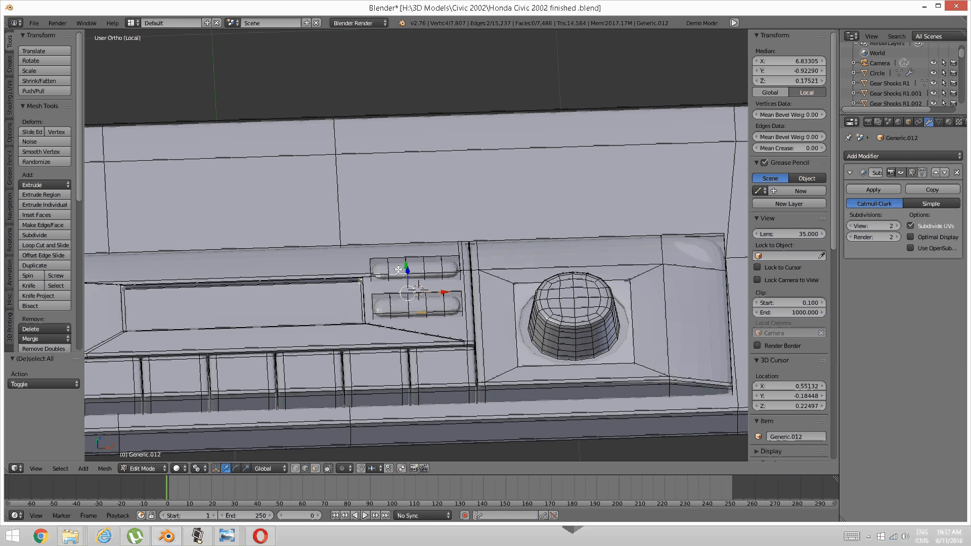
{"action": "key", "text": "ctrl+l"}
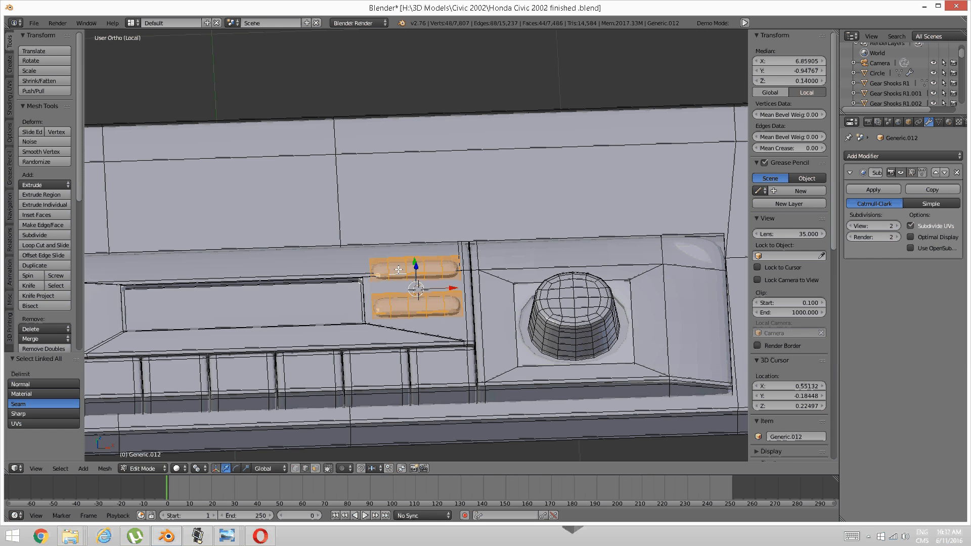
{"action": "key", "text": "p"}
{"action": "left_click", "coordinate": [399, 269]}
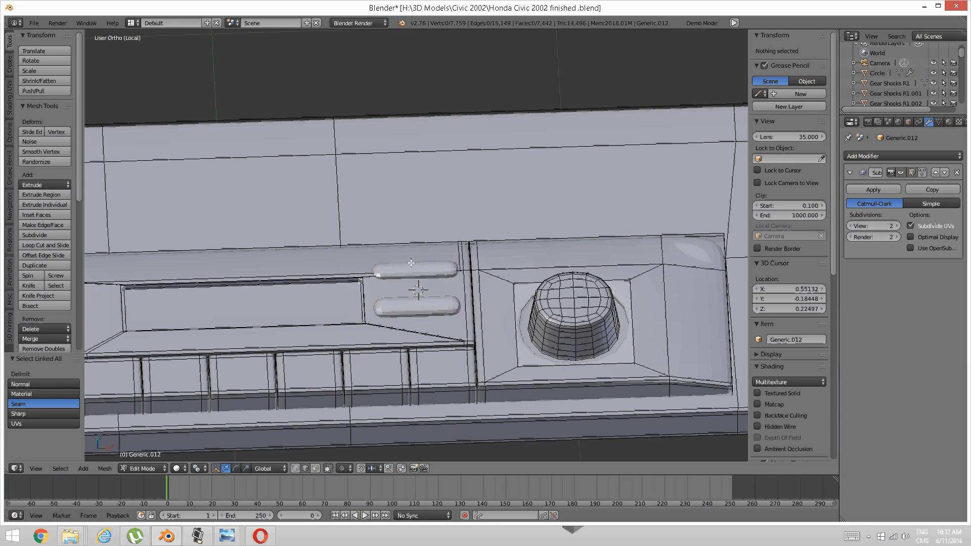
- In Object Mode, set the separated display buttons' Subdivision Surface view level to 1 and apply the modifier
{"action": "middle_click_drag", "start_coordinate": [374, 272], "coordinate": [397, 268]}
{"action": "scroll", "coordinate": [397, 268], "scroll_direction": "down", "scroll_amount": 2}
{"action": "key", "text": "Tab"}
{"action": "left_click", "coordinate": [329, 271]}
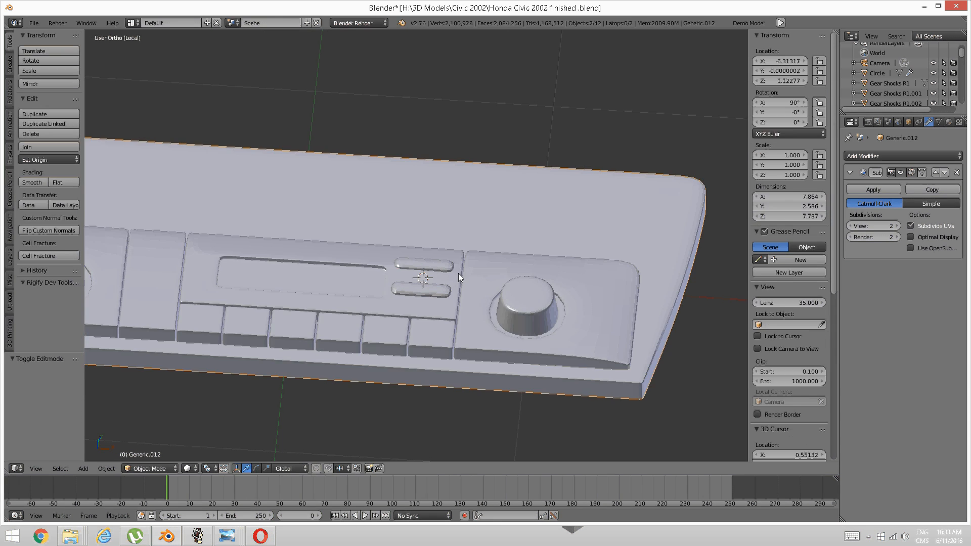
{"action": "right_click", "coordinate": [432, 262]}
{"action": "left_click", "coordinate": [849, 226]}
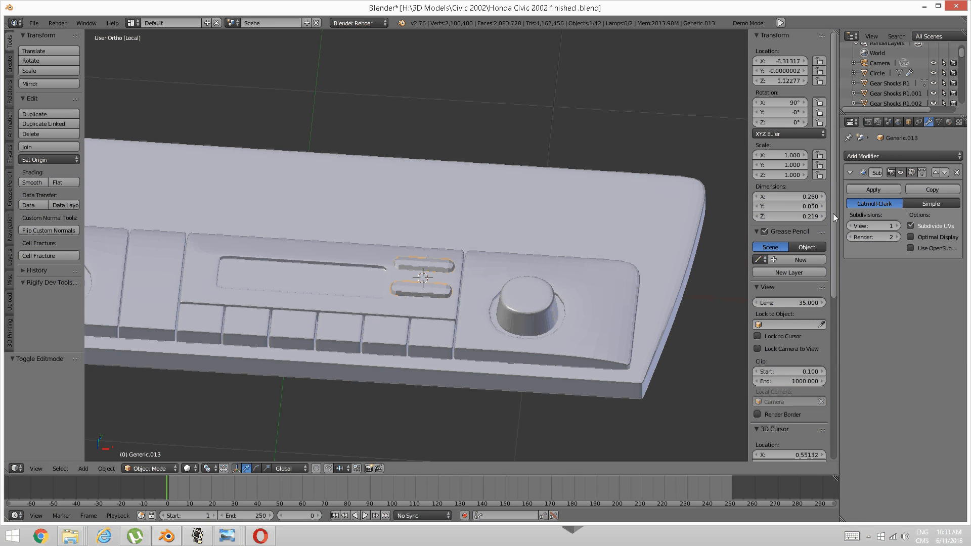
{"action": "left_click", "coordinate": [865, 189]}
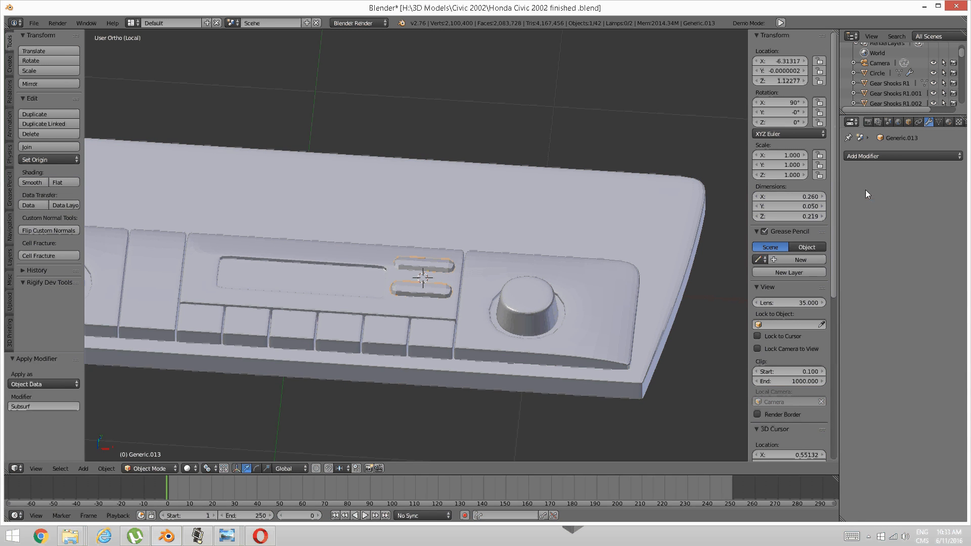
- Join the display buttons back into the faceplate object and enter Edit Mode
{"action": "right_click", "coordinate": [407, 311]}
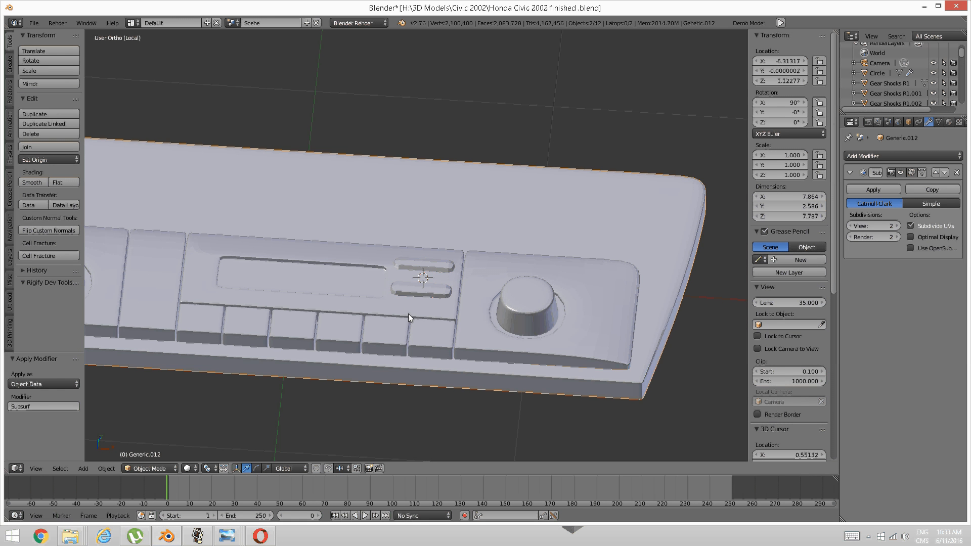
{"action": "key", "text": "ctrl+j"}
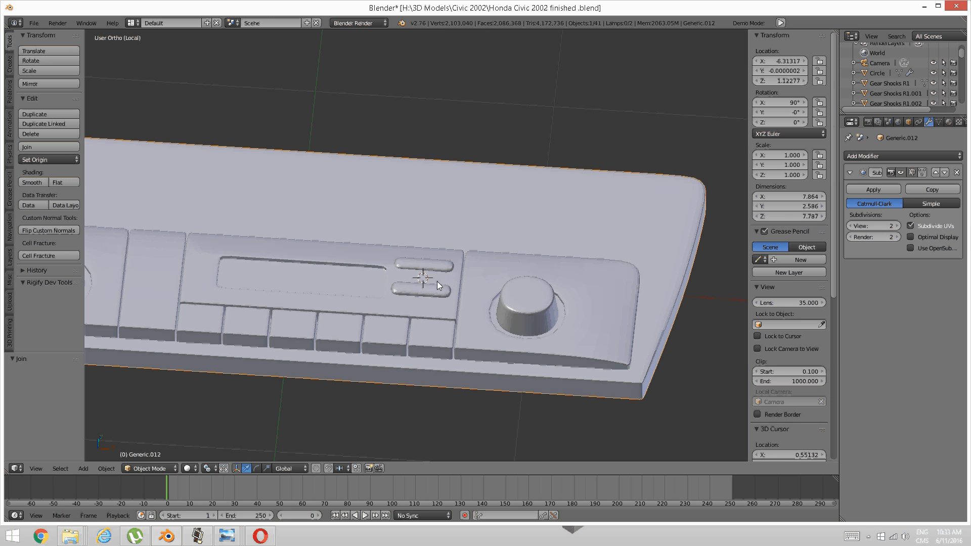
{"action": "mouse_move", "coordinate": [401, 290]}
{"action": "middle_mouse_down"}
{"action": "mouse_move", "coordinate": [411, 334]}
{"action": "mouse_move", "coordinate": [390, 335]}
{"action": "mouse_move", "coordinate": [365, 265]}
{"action": "mouse_move", "coordinate": [408, 292]}
{"action": "middle_mouse_up"}
{"action": "key", "text": "Tab"}
{"action": "left_click", "coordinate": [460, 286]}
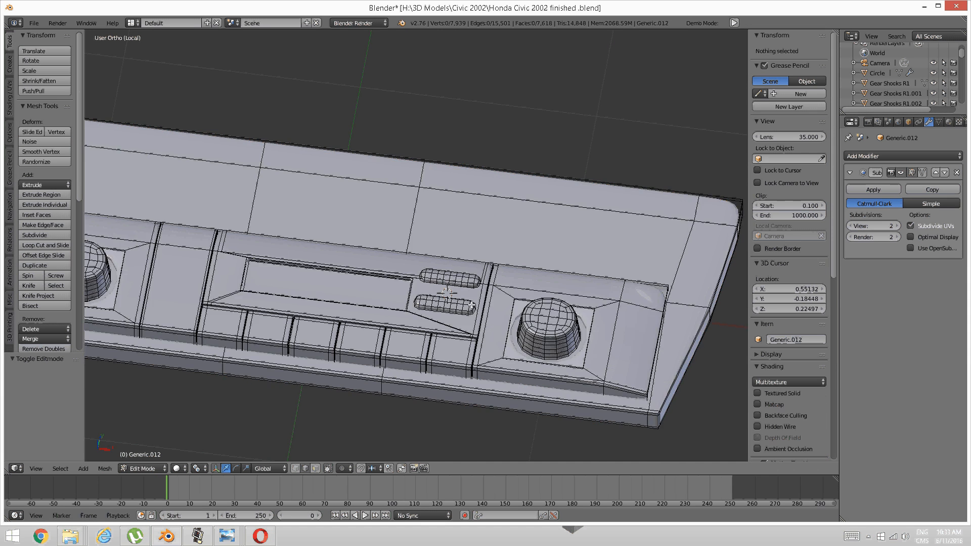
{"action": "scroll", "coordinate": [452, 299], "scroll_direction": "up", "scroll_amount": 5}
{"action": "scroll", "coordinate": [451, 299], "scroll_direction": "down", "scroll_amount": 5}
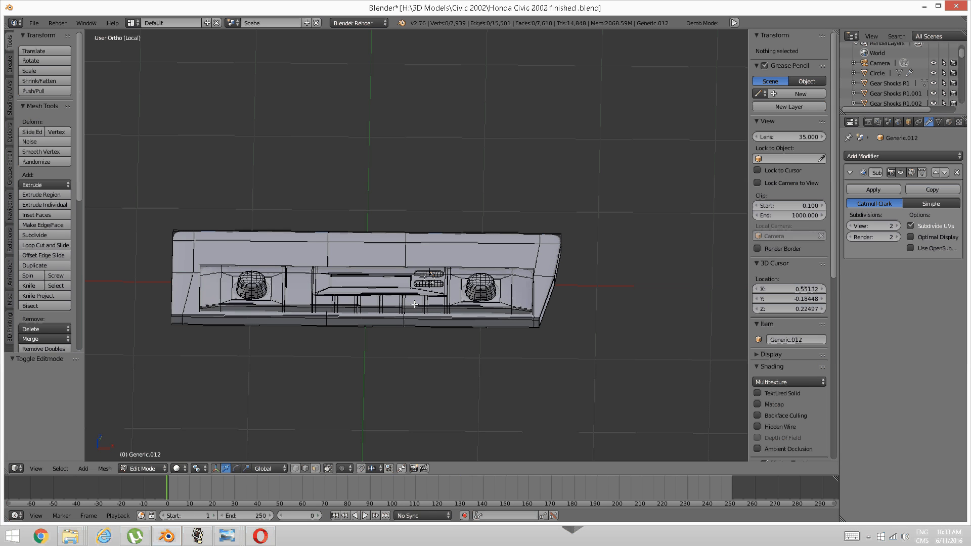
- Select all linked geometry of the two panels surrounding the knobs and separate the selection into its own object
{"action": "scroll", "coordinate": [412, 318], "scroll_direction": "up", "scroll_amount": 4}
{"action": "middle_click_drag", "start_coordinate": [410, 333], "coordinate": [440, 319]}
{"action": "right_click", "coordinate": [441, 318]}
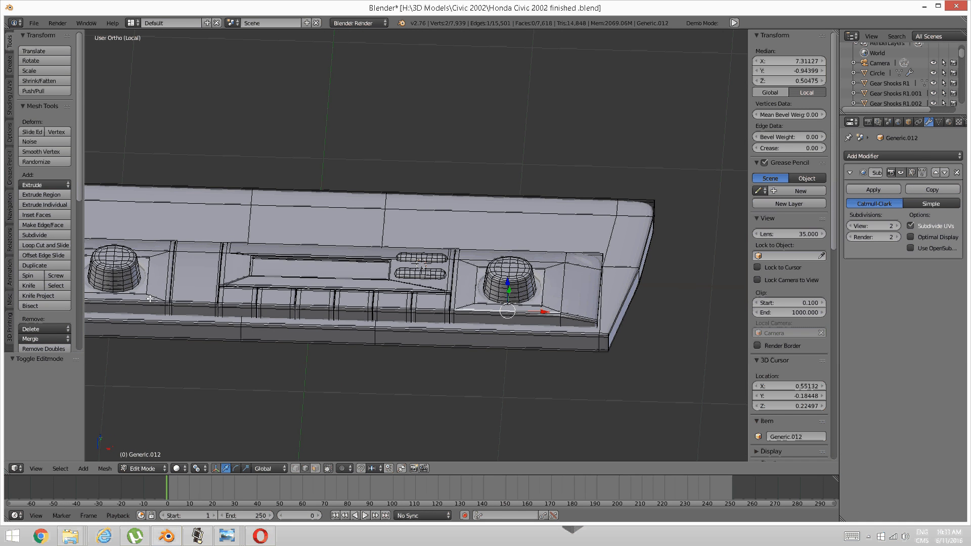
{"action": "right_click", "coordinate": [150, 298], "text": "shift"}
{"action": "scroll", "coordinate": [240, 267], "scroll_direction": "down", "scroll_amount": 2}
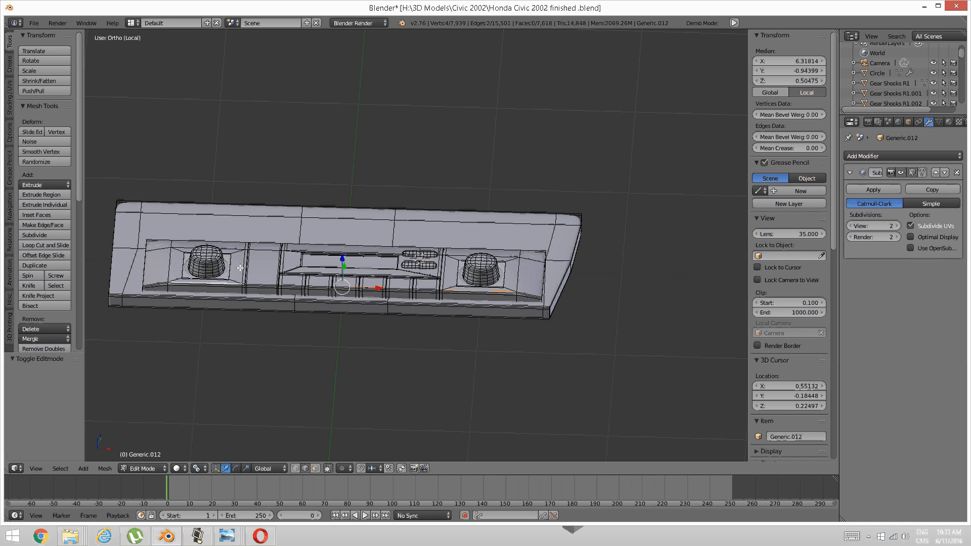
{"action": "key", "text": "ctrl+l"}
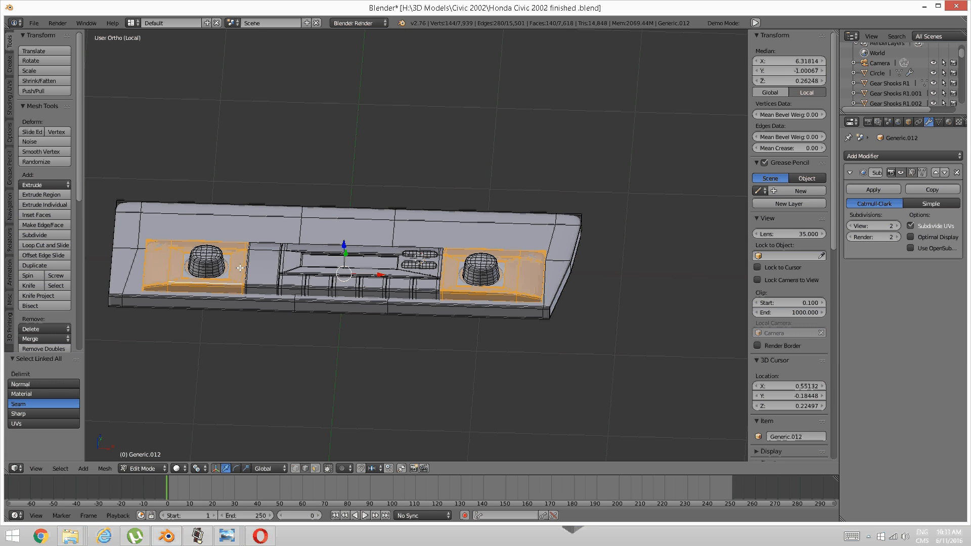
{"action": "key", "text": "p"}
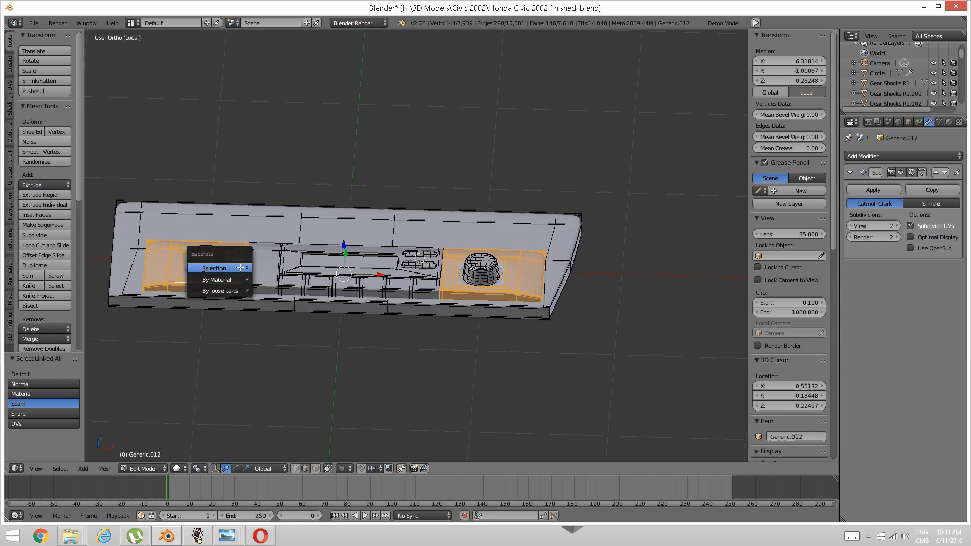
{"action": "left_click", "coordinate": [240, 268]}
- In Object Mode, set the separated knob panels' Subdivision Surface view level to 1 and apply the modifier
{"action": "scroll", "coordinate": [393, 295], "scroll_direction": "up", "scroll_amount": 2}
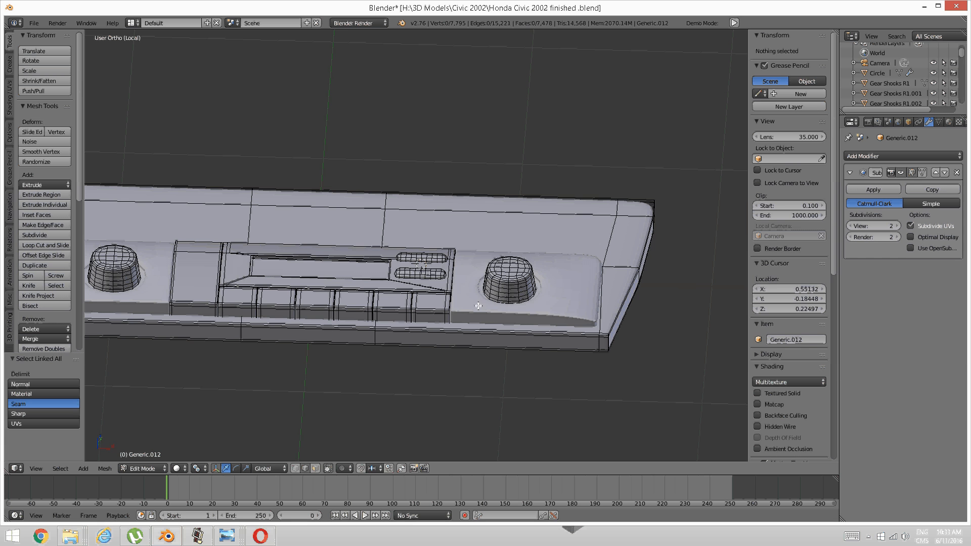
{"action": "key", "text": "Tab"}
{"action": "left_click", "coordinate": [381, 302]}
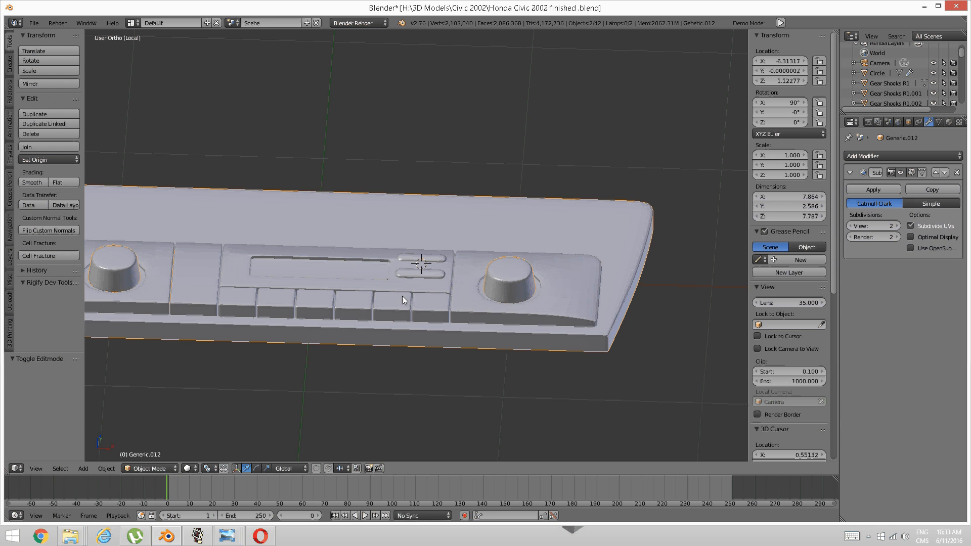
{"action": "right_click", "coordinate": [466, 307]}
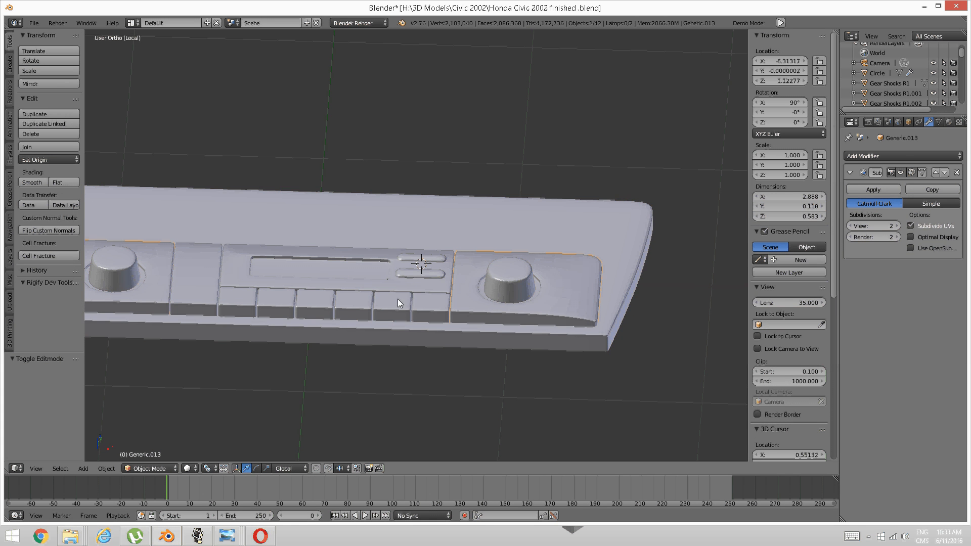
{"action": "left_click", "coordinate": [850, 226]}
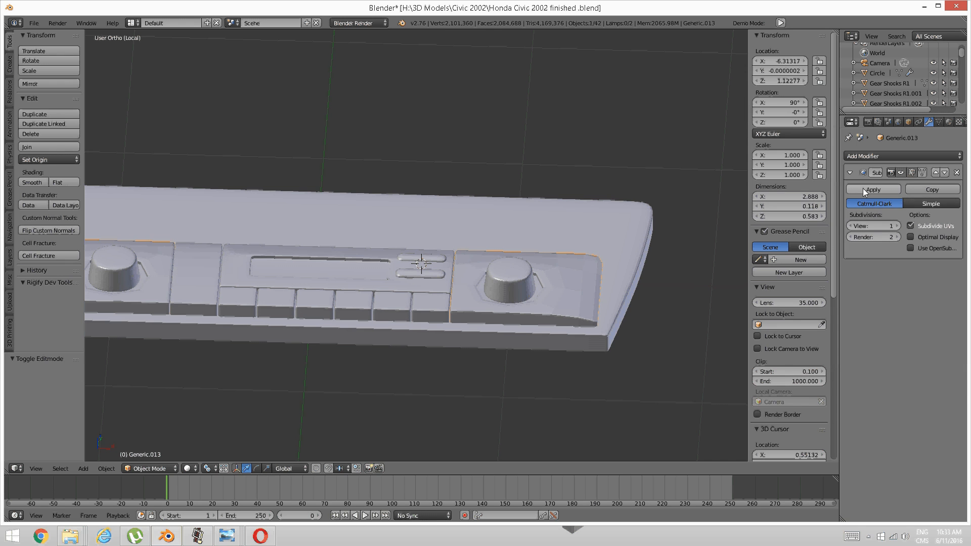
{"action": "left_click", "coordinate": [870, 189]}
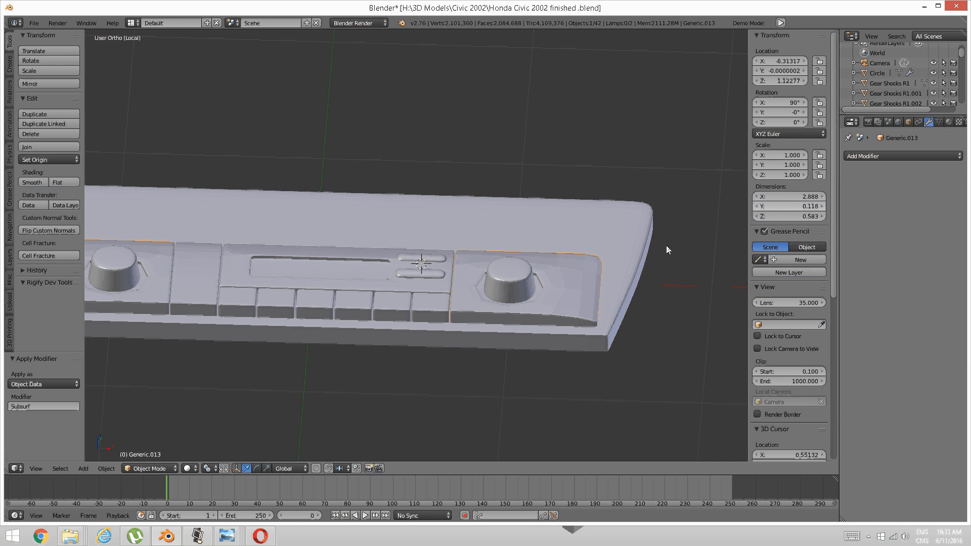
- Join the two knob panels back into the faceplate object and return to Edit Mode
{"action": "middle_click_drag", "start_coordinate": [548, 271], "coordinate": [508, 249]}
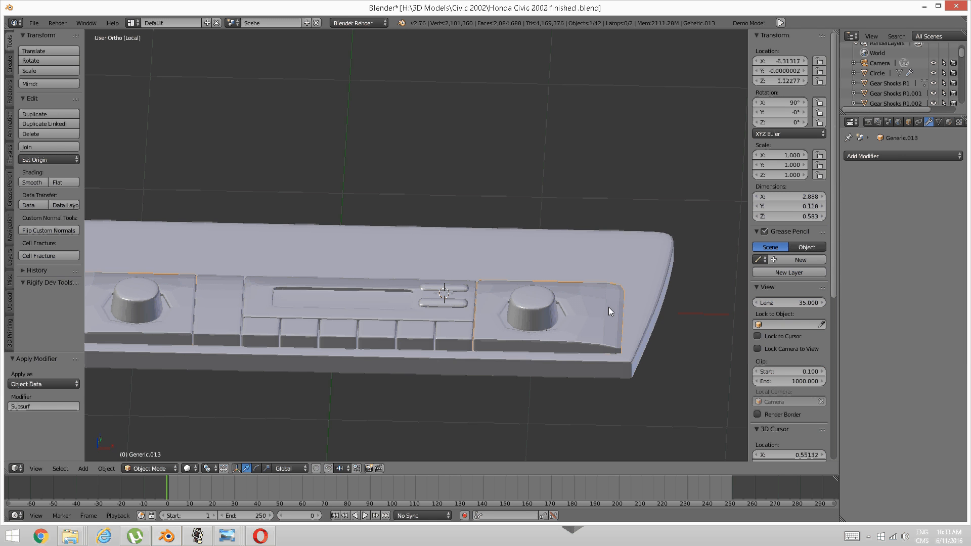
{"action": "right_click", "coordinate": [645, 296]}
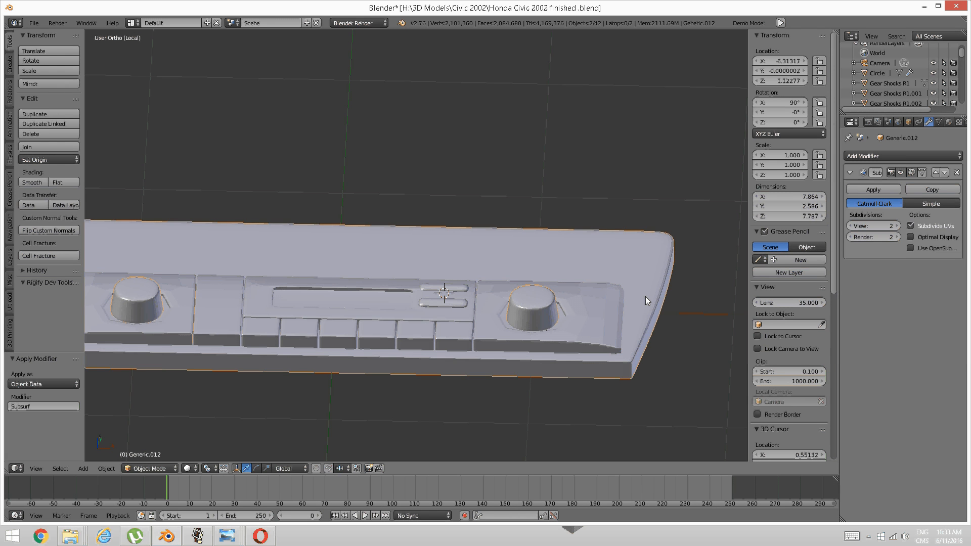
{"action": "key", "text": "ctrl+j"}
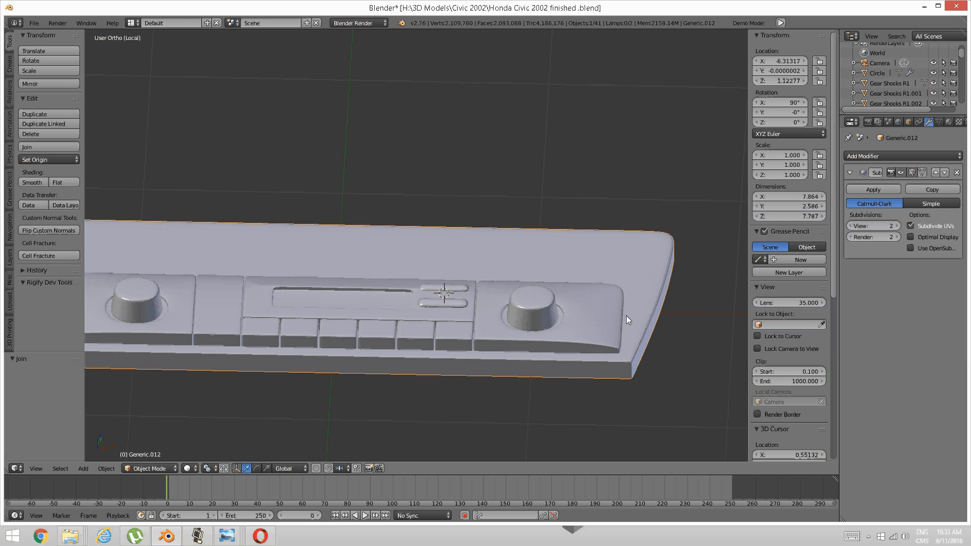
{"action": "middle_click_drag", "start_coordinate": [638, 371], "coordinate": [581, 387]}
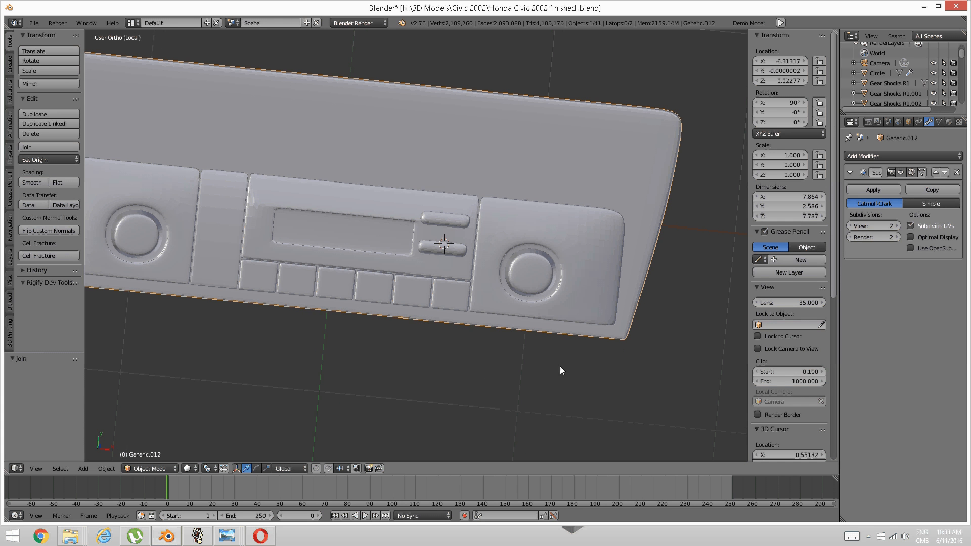
{"action": "middle_click_drag", "start_coordinate": [539, 281], "coordinate": [538, 250]}
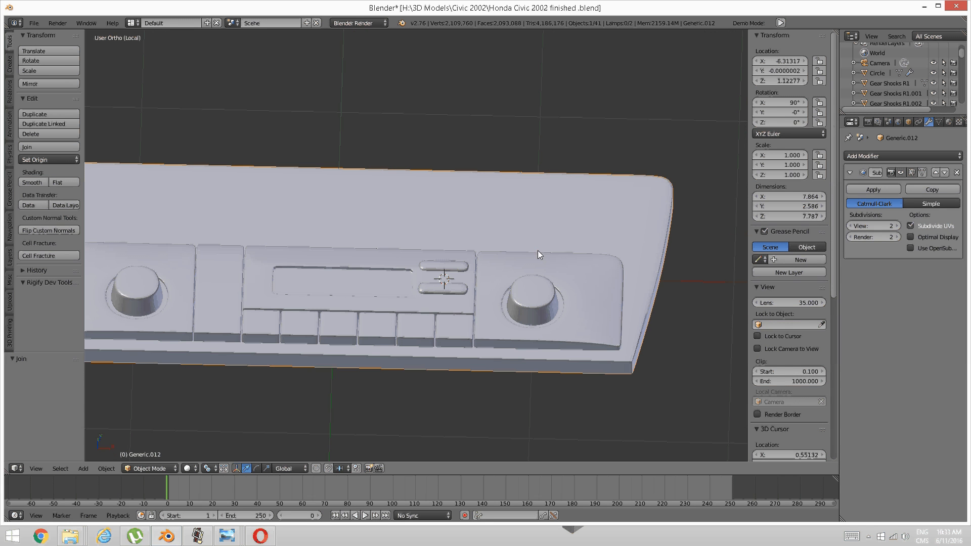
{"action": "key", "text": "Tab"}
{"action": "left_click", "coordinate": [562, 267]}
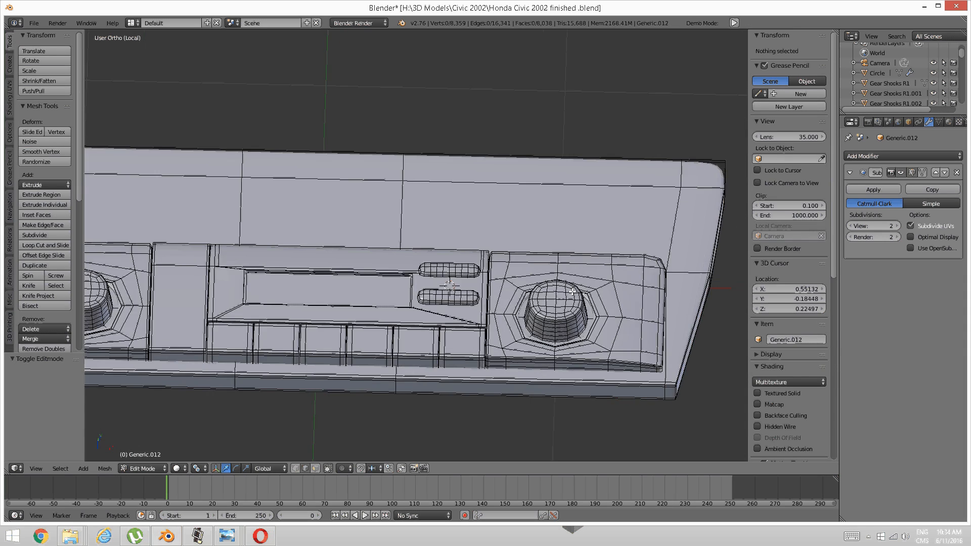
{"action": "middle_click_drag", "start_coordinate": [564, 296], "coordinate": [545, 263]}
{"action": "middle_click_drag", "start_coordinate": [501, 295], "coordinate": [430, 358]}
{"action": "scroll", "coordinate": [433, 359], "scroll_direction": "up", "scroll_amount": 1}
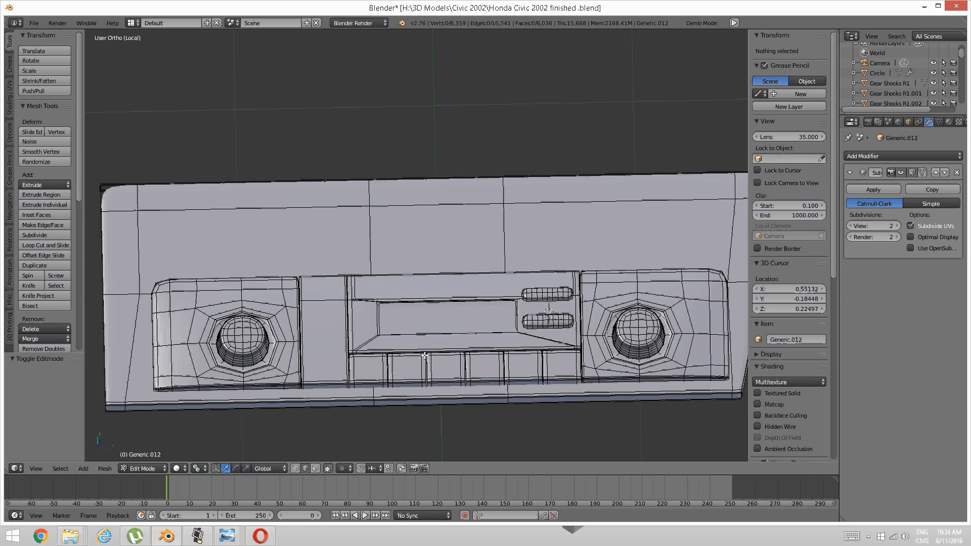
{"action": "middle_click_drag", "start_coordinate": [490, 331], "coordinate": [494, 345]}
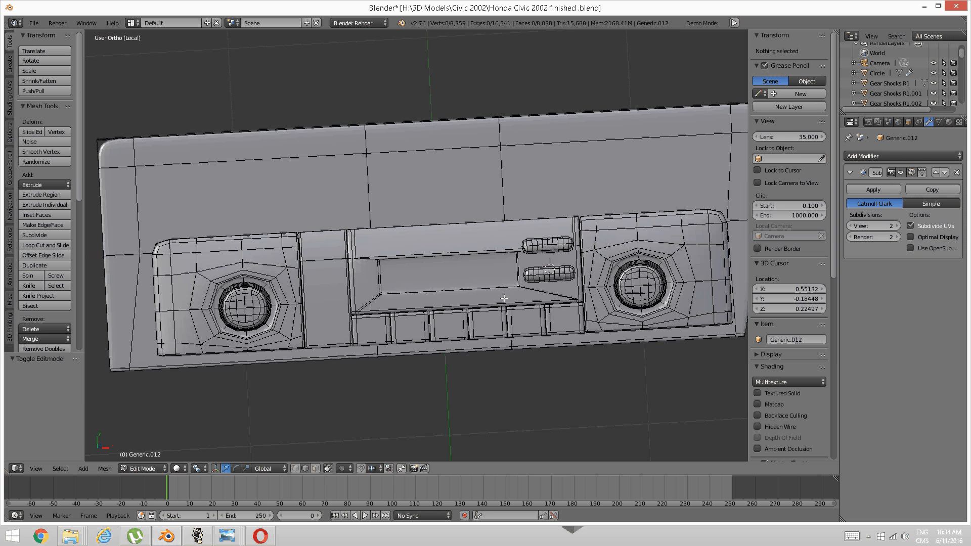
- View the faceplate from the top and compare its upper area with the radio in the dashboard reference photo
{"action": "key", "text": "KP_7"}
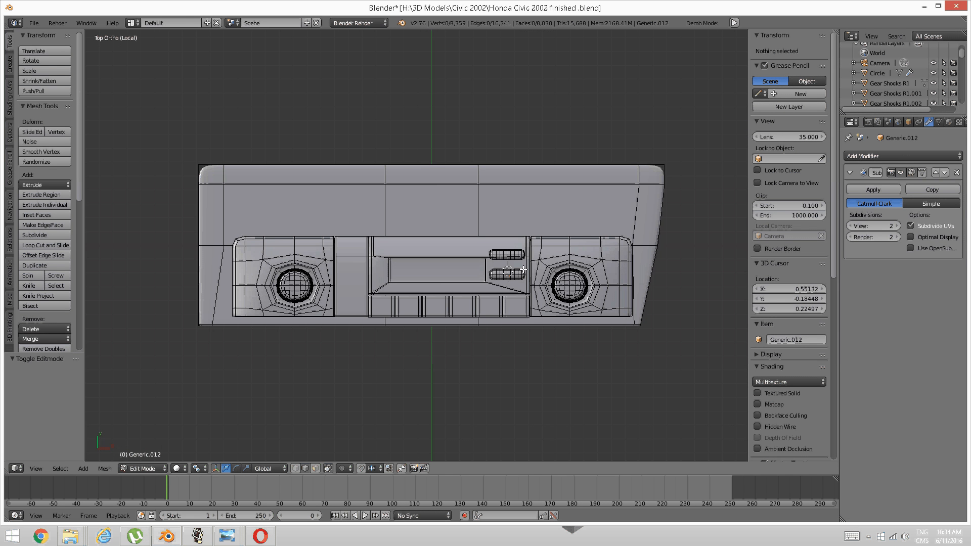
{"action": "middle_click_drag", "start_coordinate": [505, 225], "coordinate": [494, 274], "text": "shift"}
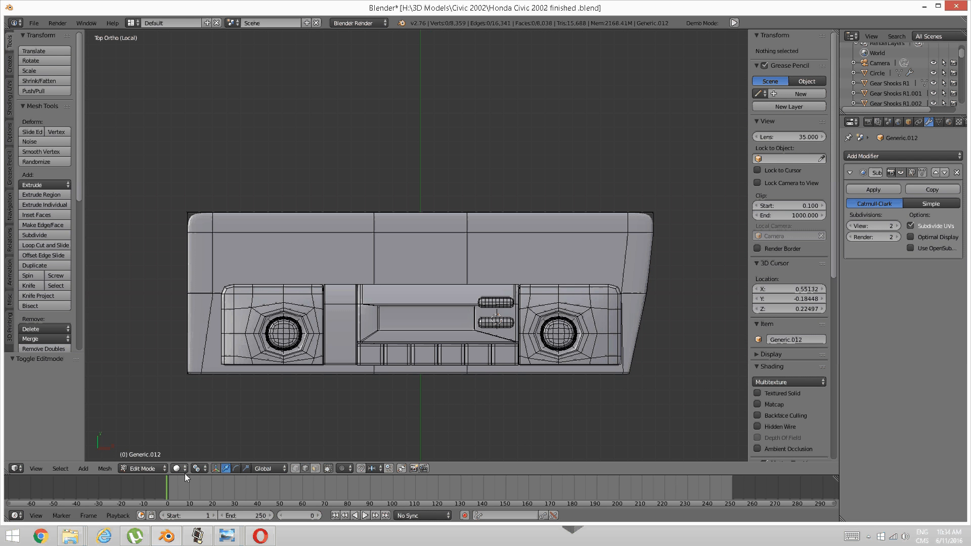
{"action": "mouse_move", "coordinate": [227, 535]}
{"action": "left_click", "coordinate": [332, 482]}
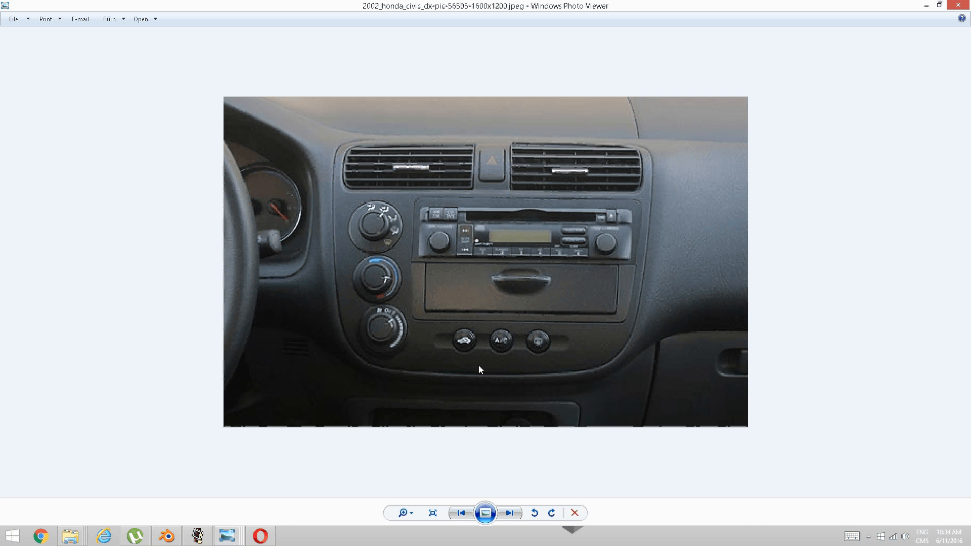
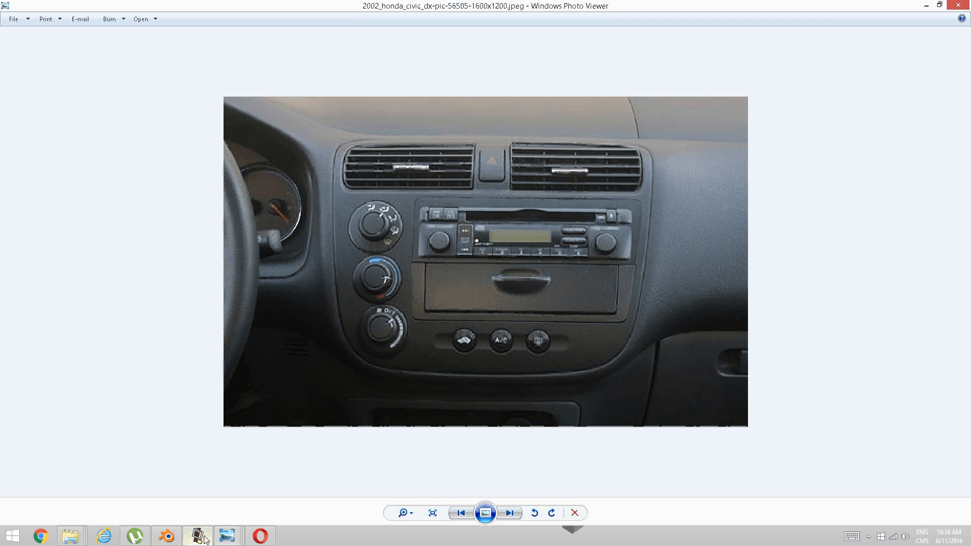
{"action": "left_click", "coordinate": [184, 540]}
{"action": "left_click", "coordinate": [168, 538]}
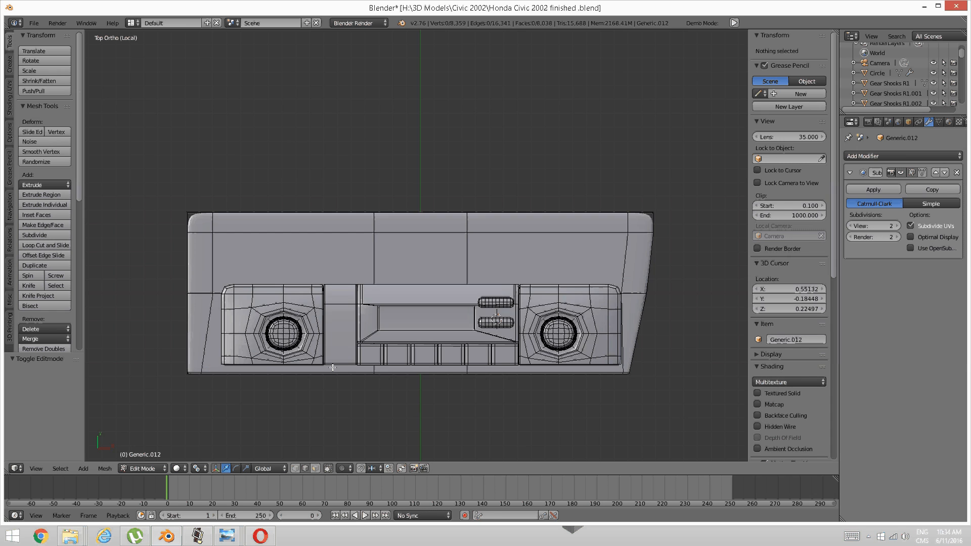
- Duplicate the linked narrow panel between the left knob panel and the display, and move the copy about 0.63 along Y
{"action": "scroll", "coordinate": [358, 390], "scroll_direction": "up", "scroll_amount": 1}
{"action": "middle_click_drag", "start_coordinate": [333, 367], "coordinate": [372, 333], "text": "shift"}
{"action": "right_click", "coordinate": [371, 334]}
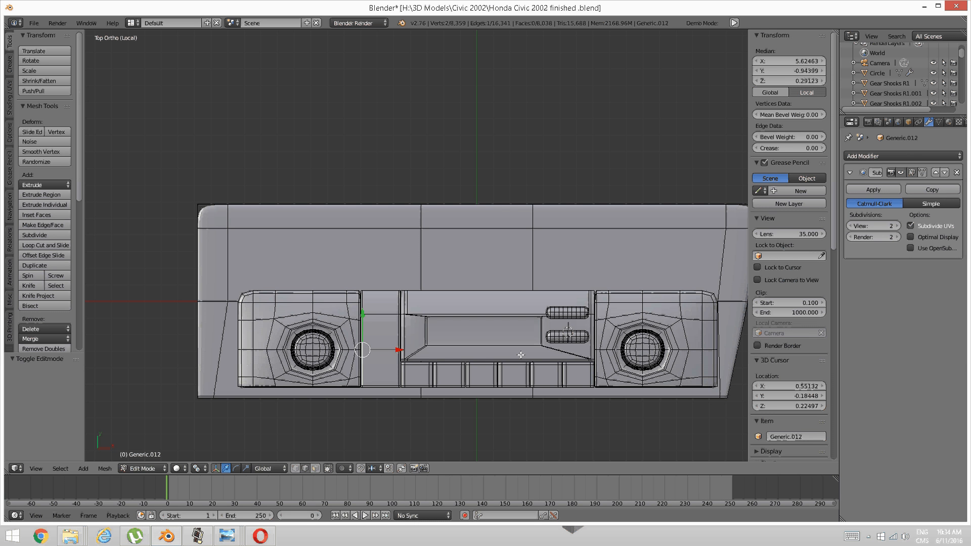
{"action": "key", "text": "ctrl+l"}
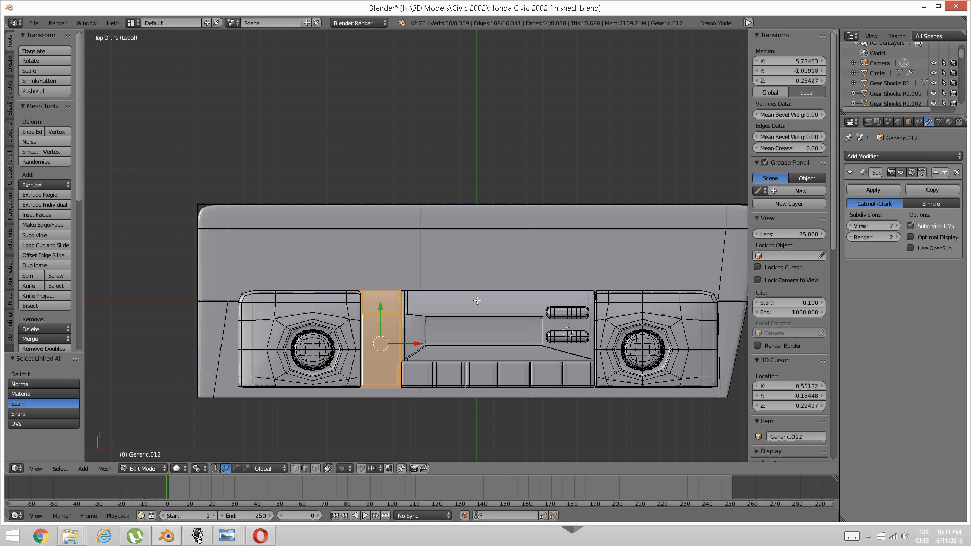
{"action": "key", "text": "shift+d"}
{"action": "right_click", "coordinate": [434, 238]}
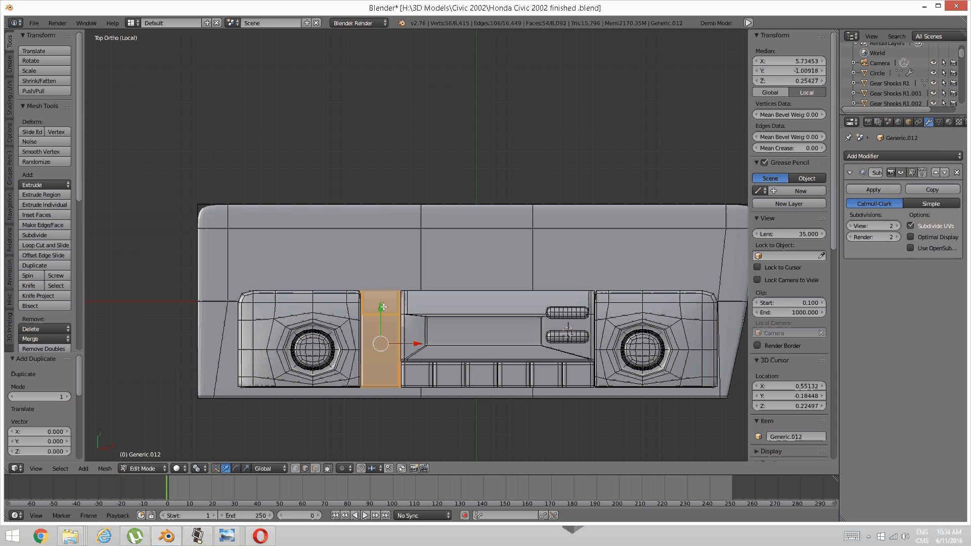
{"action": "key", "text": "g"}
{"action": "key", "text": "y"}
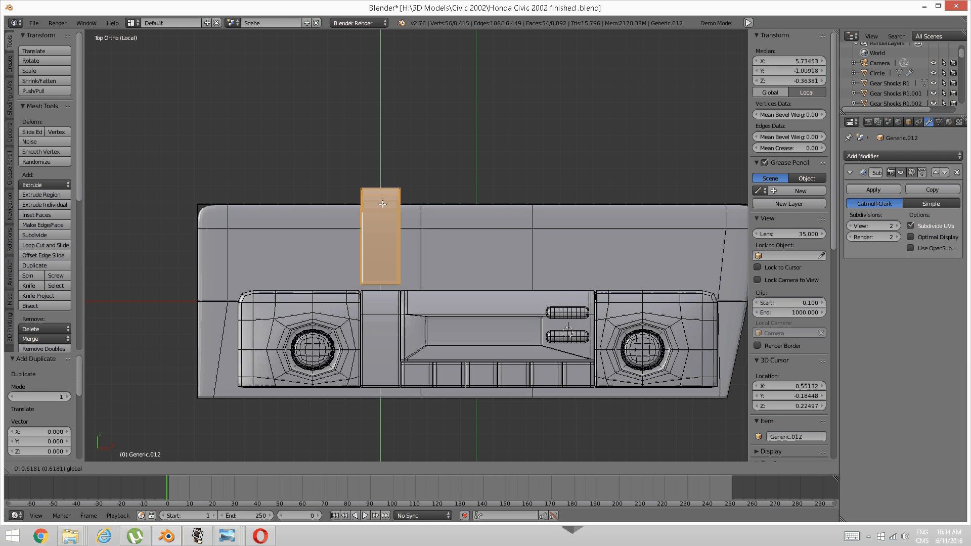
{"action": "left_click", "coordinate": [383, 202]}
- Scale the duplicated panel to about 0.596 along Y and 0.707 along X to make a small button
{"action": "key", "text": "s"}
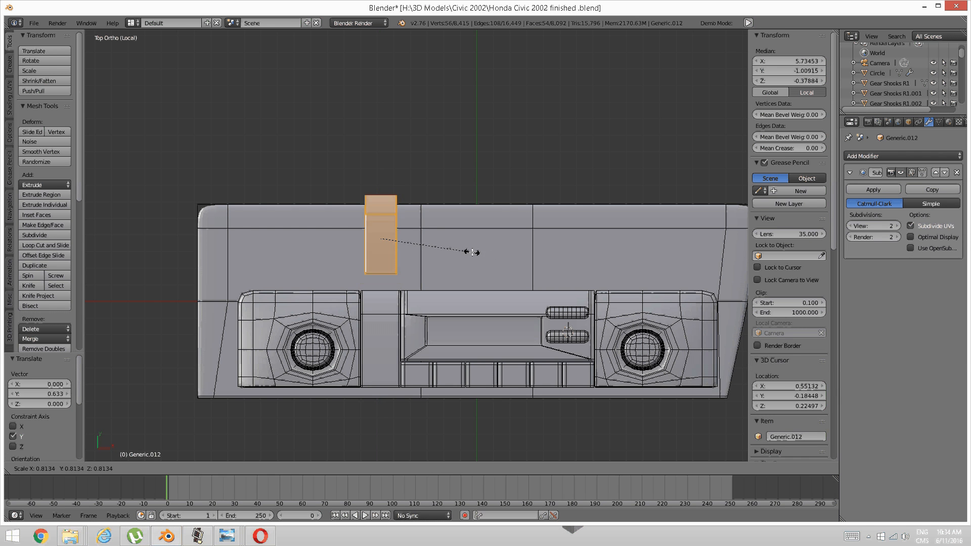
{"action": "right_click", "coordinate": [475, 251]}
{"action": "key", "text": "s"}
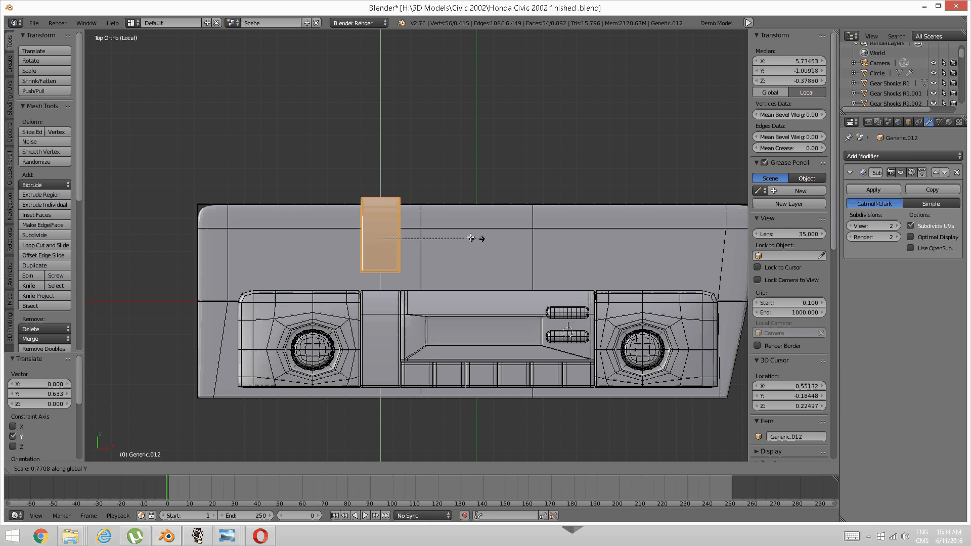
{"action": "left_click", "coordinate": [454, 240]}
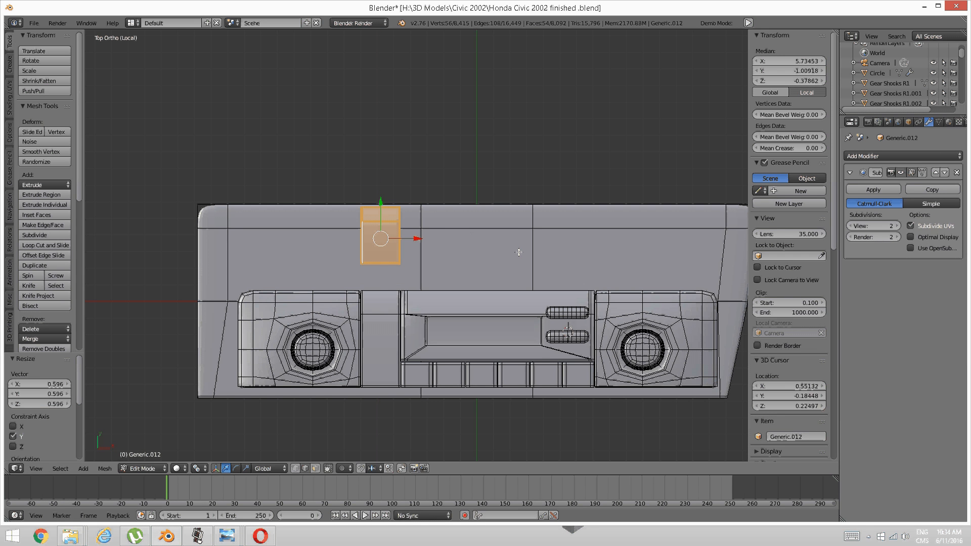
{"action": "key", "text": "s"}
{"action": "key", "text": "x"}
{"action": "left_click", "coordinate": [418, 234]}
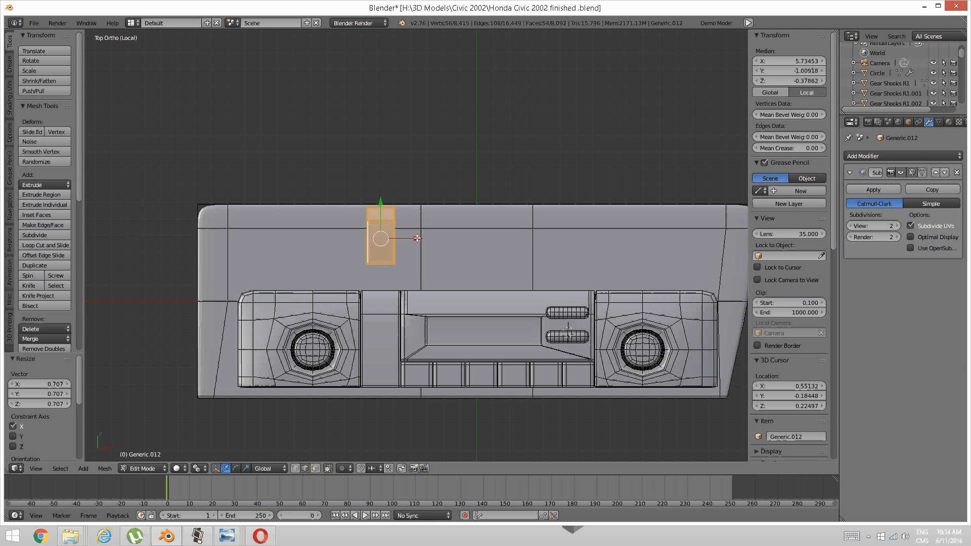
- Following the reference photo, position the small button above the left knob panel, moving it about -0.716 and -0.058 along X and -0.107 along Y
{"action": "left_click_drag", "start_coordinate": [417, 238], "coordinate": [297, 238]}
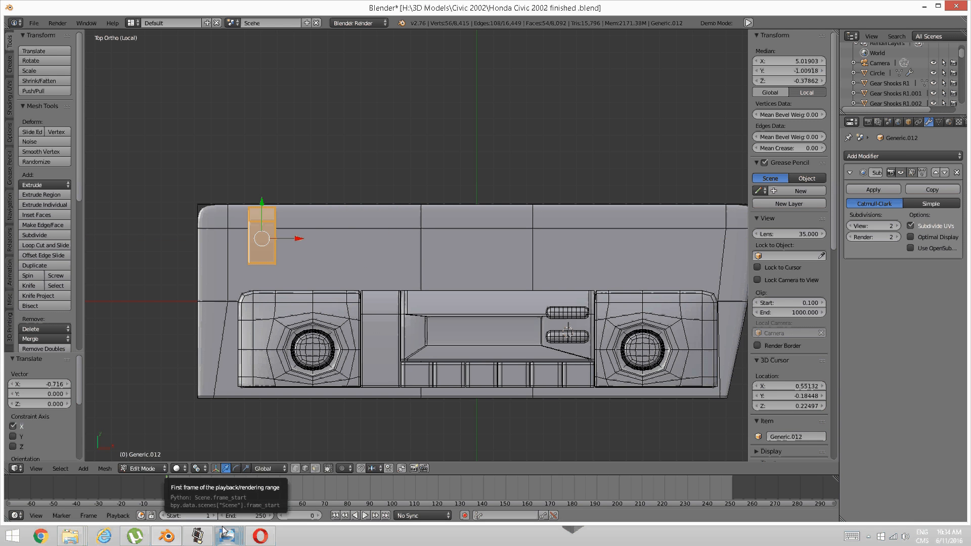
{"action": "mouse_move", "coordinate": [225, 531]}
{"action": "left_click", "coordinate": [334, 489]}
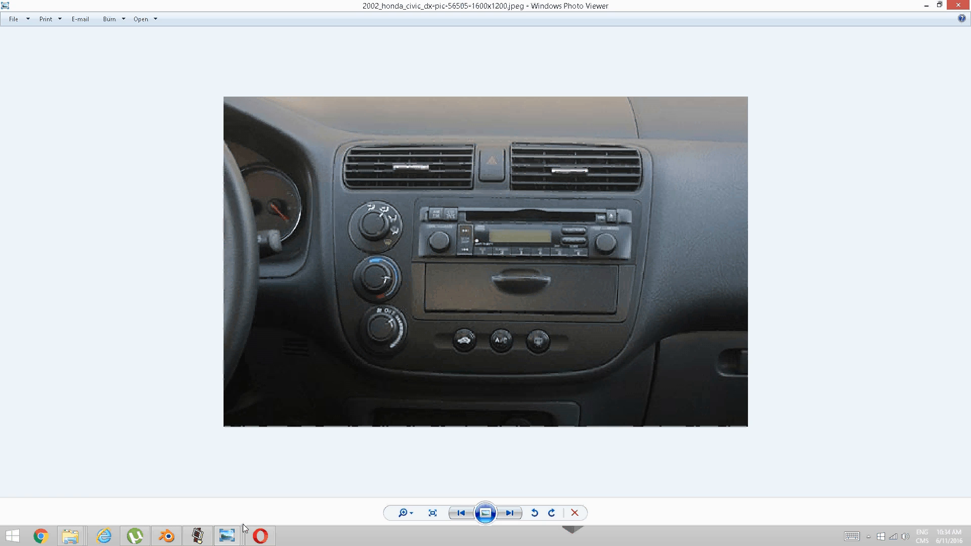
{"action": "left_click", "coordinate": [197, 536]}
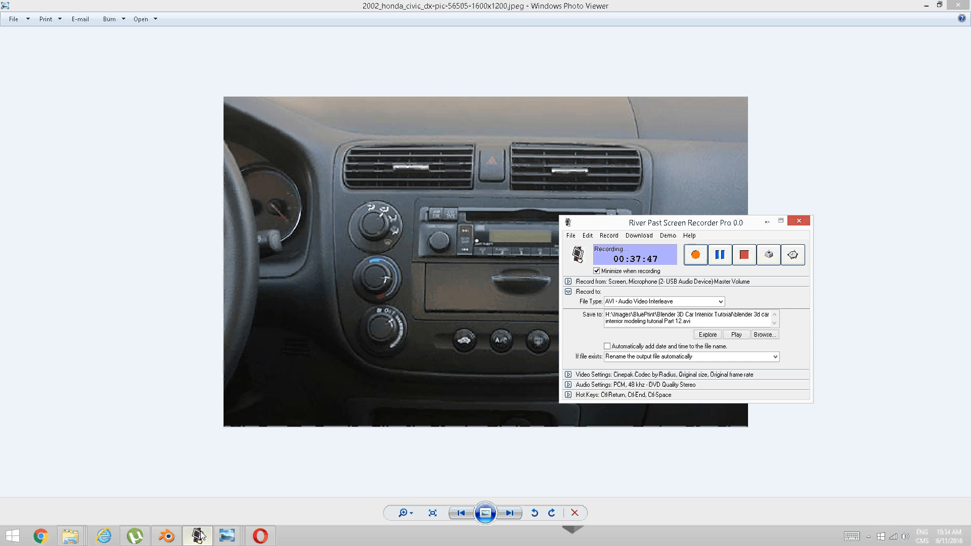
{"action": "left_click", "coordinate": [166, 536]}
{"action": "key", "text": "g"}
{"action": "key", "text": "x"}
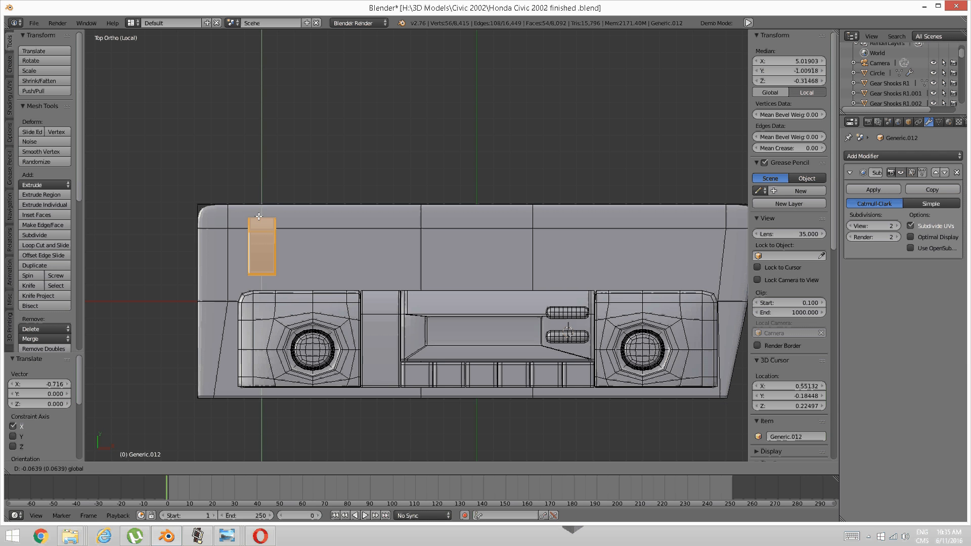
{"action": "key", "text": "y"}
{"action": "left_click", "coordinate": [290, 248]}
{"action": "key", "text": "g"}
{"action": "key", "text": "x"}
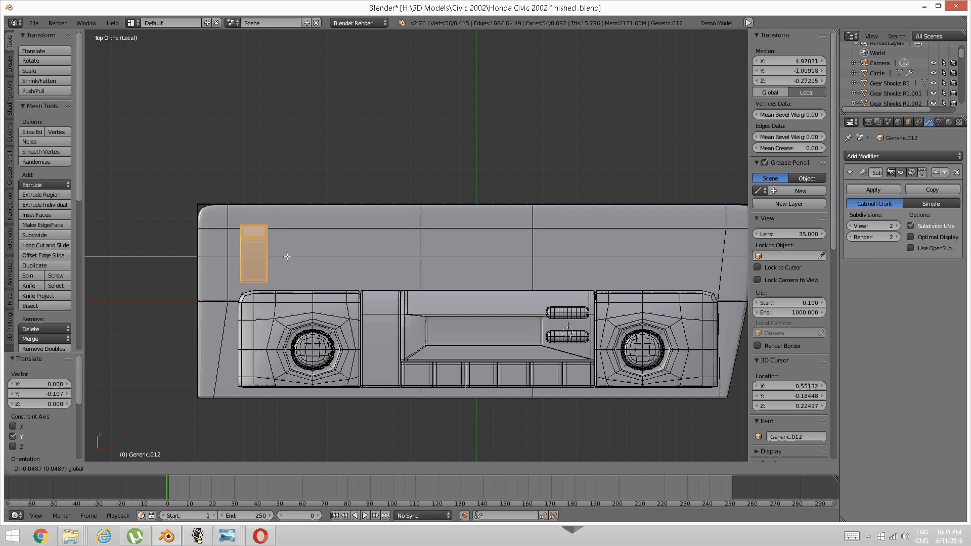
{"action": "left_click", "coordinate": [287, 257]}
- Duplicate the small button and move the copy about 2.704 along X, above the right knob panel's outer edge
{"action": "scroll", "coordinate": [379, 239], "scroll_direction": "down", "scroll_amount": 5, "text": "ctrl"}
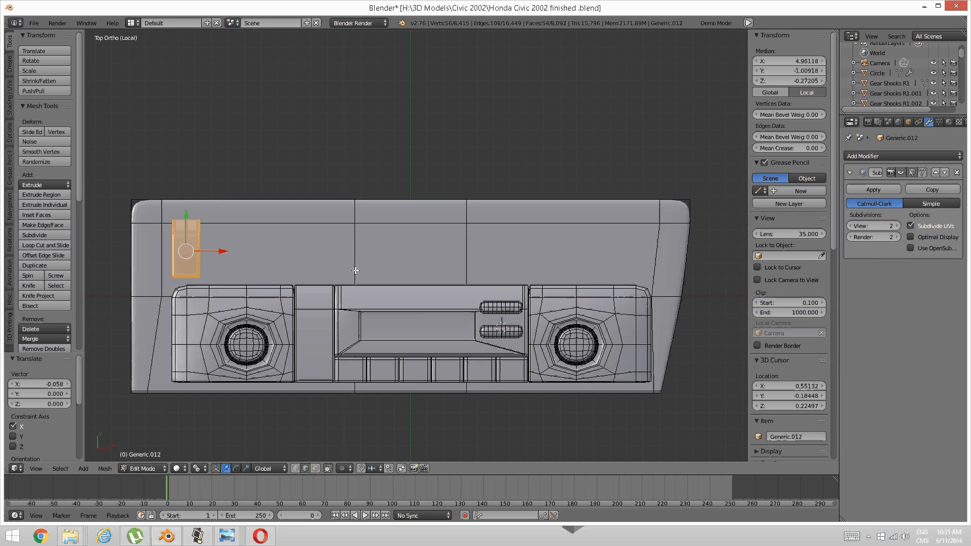
{"action": "key", "text": "shift+d"}
{"action": "right_click", "coordinate": [448, 253]}
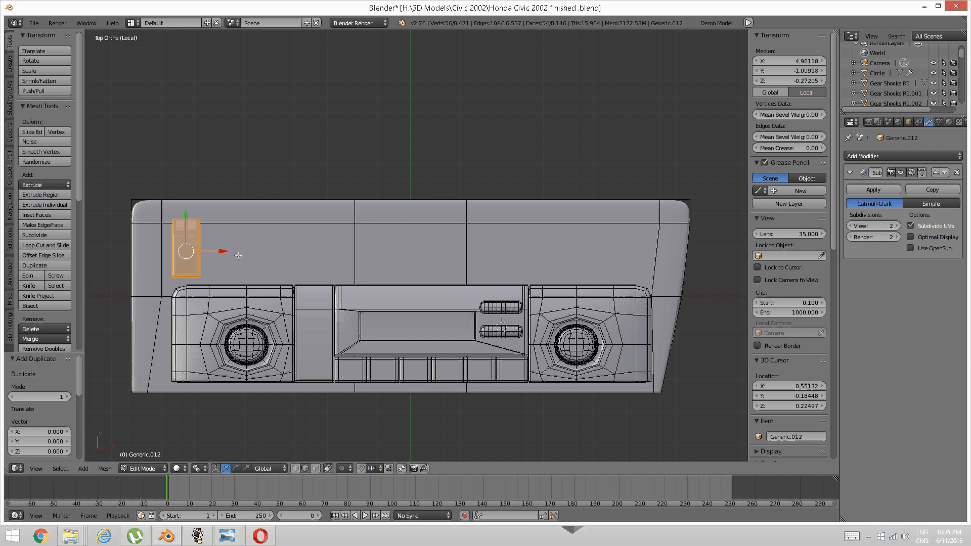
{"action": "left_click_drag", "start_coordinate": [220, 252], "coordinate": [667, 254]}
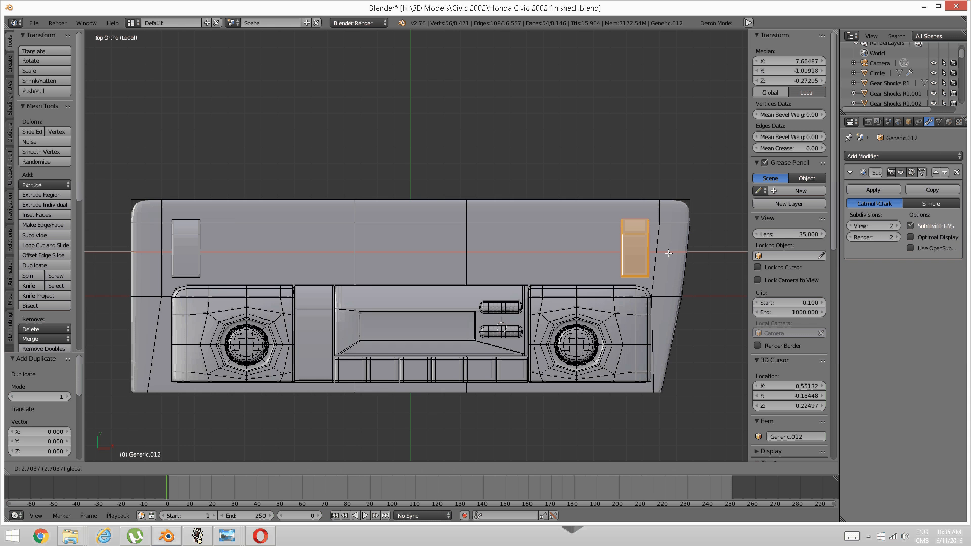
{"action": "left_click", "coordinate": [668, 254]}
{"action": "middle_click_drag", "start_coordinate": [668, 253], "coordinate": [702, 252], "text": "shift"}
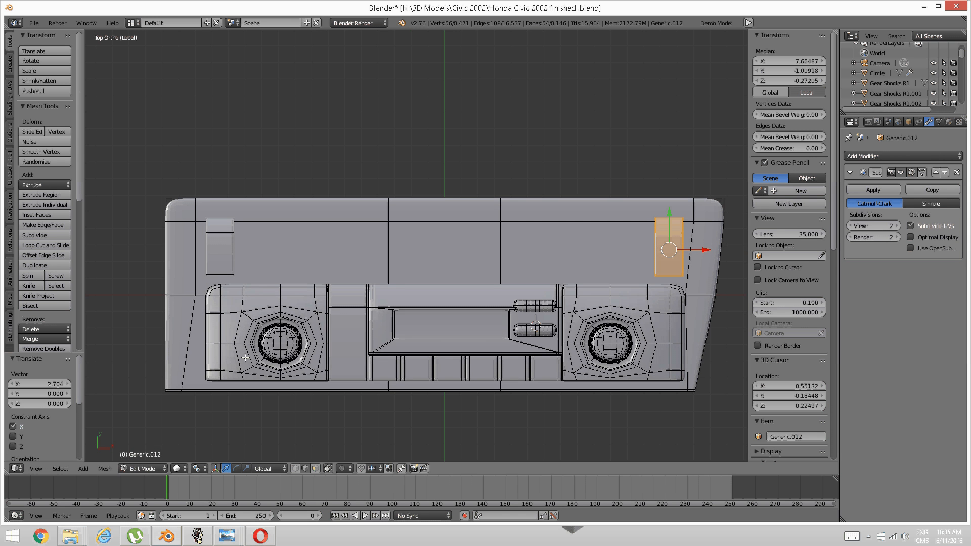
- After checking the reference photo, duplicate the right small button and move the copy about -0.228 along X
{"action": "mouse_move", "coordinate": [227, 536]}
{"action": "left_click", "coordinate": [251, 493]}
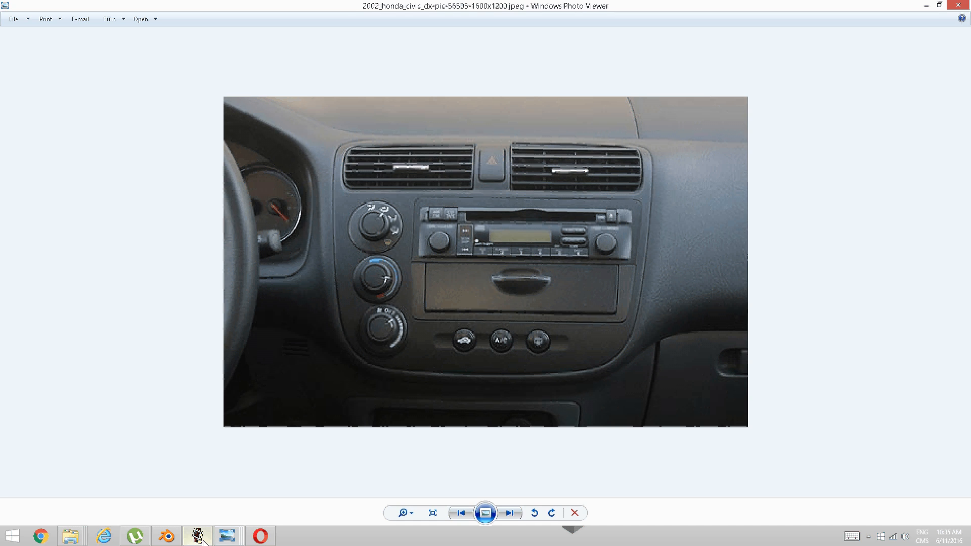
{"action": "left_click", "coordinate": [170, 537]}
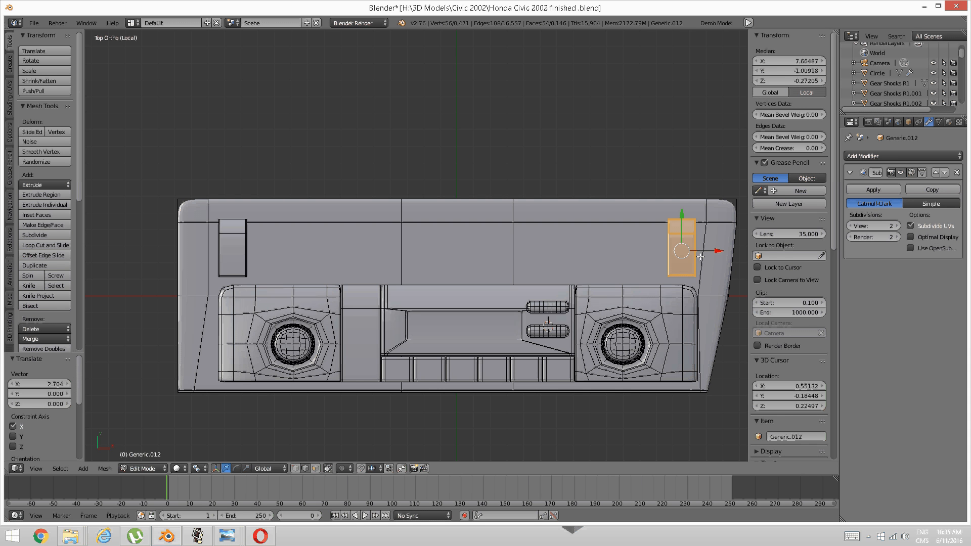
{"action": "key", "text": "shift+d"}
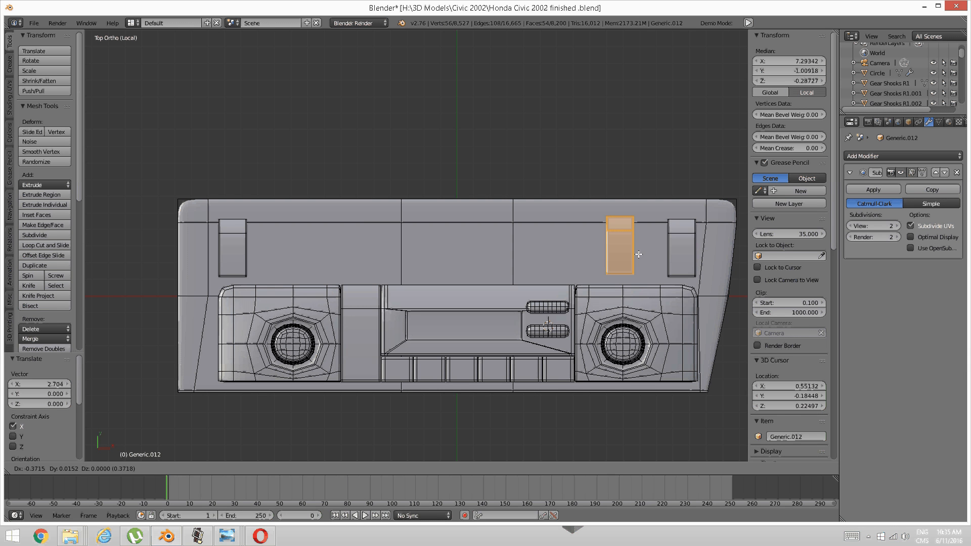
{"action": "right_click", "coordinate": [638, 254]}
{"action": "key", "text": "g"}
{"action": "key", "text": "x"}
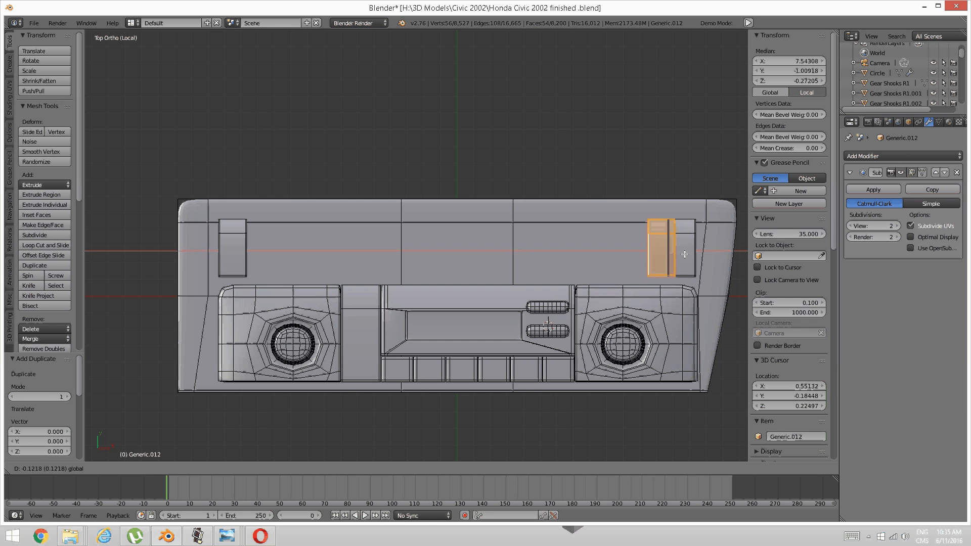
{"action": "left_click", "coordinate": [667, 254]}
- Widen the new button copy along X by a factor of about 1.44
{"action": "key", "text": "s"}
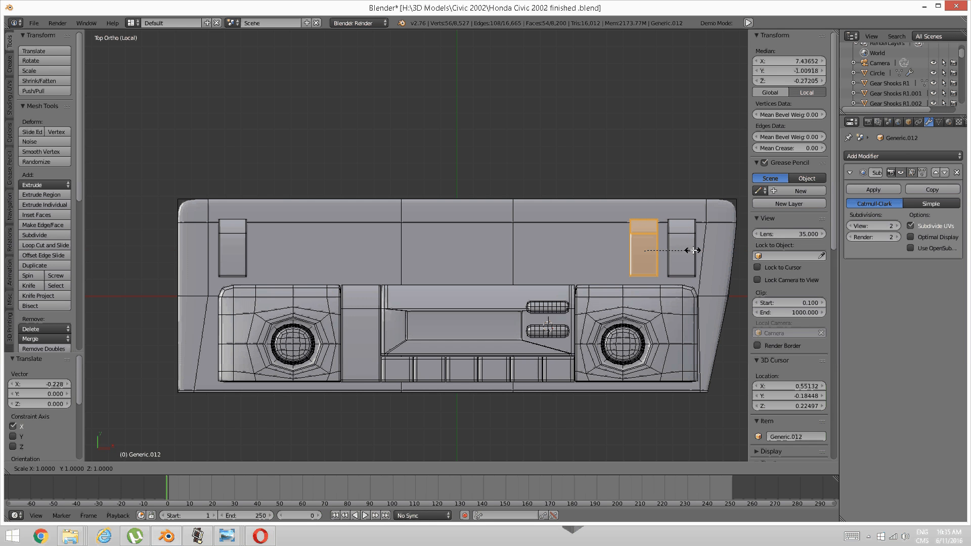
{"action": "key", "text": "x"}
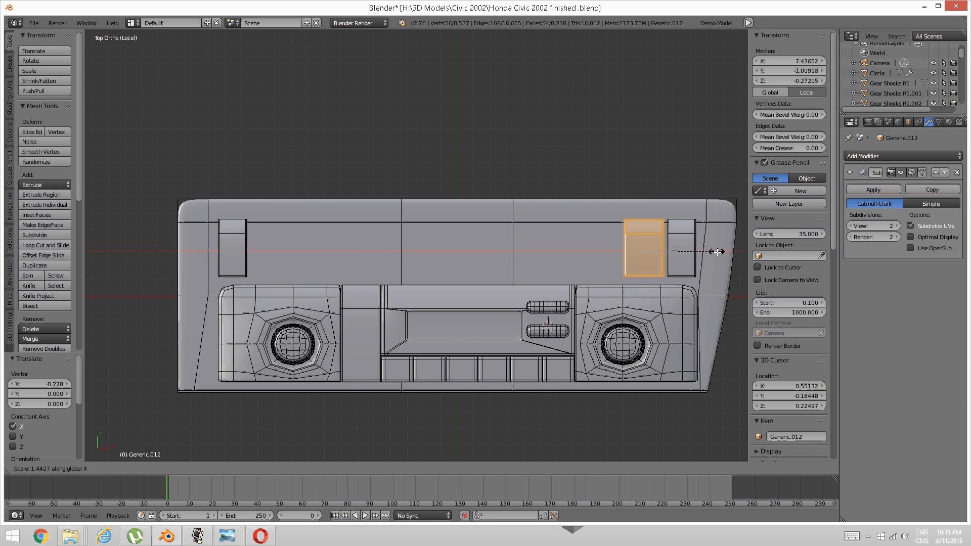
{"action": "left_click", "coordinate": [717, 251]}
- Duplicate the widened button and move the copy about -0.265 along X so the two sit side by side
{"action": "left_click_drag", "start_coordinate": [681, 250], "coordinate": [632, 254]}
{"action": "key", "text": "shift+d"}
{"action": "right_click", "coordinate": [676, 250]}
{"action": "left_click", "coordinate": [631, 254]}
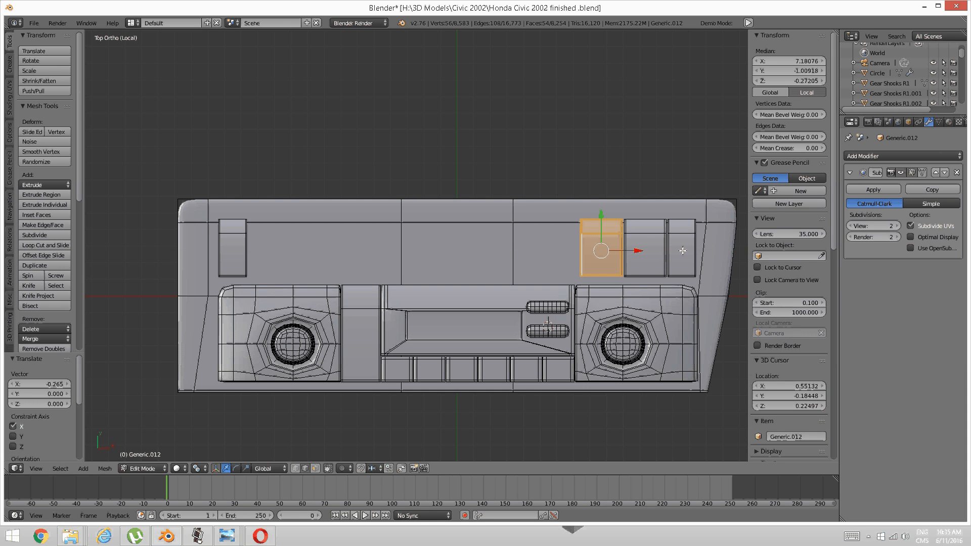
{"action": "key", "text": "shift+d"}
{"action": "right_click", "coordinate": [538, 257]}
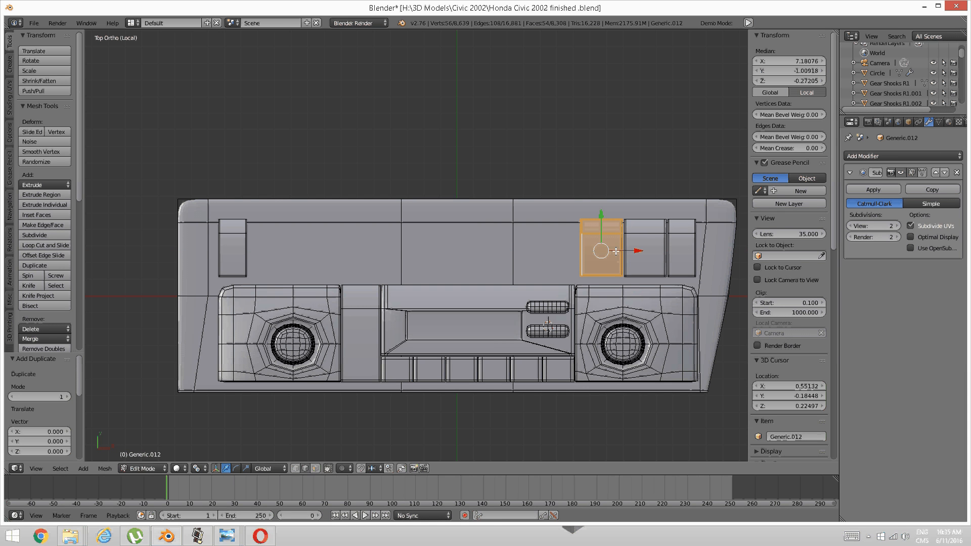
{"action": "left_click_drag", "start_coordinate": [632, 251], "coordinate": [477, 237]}
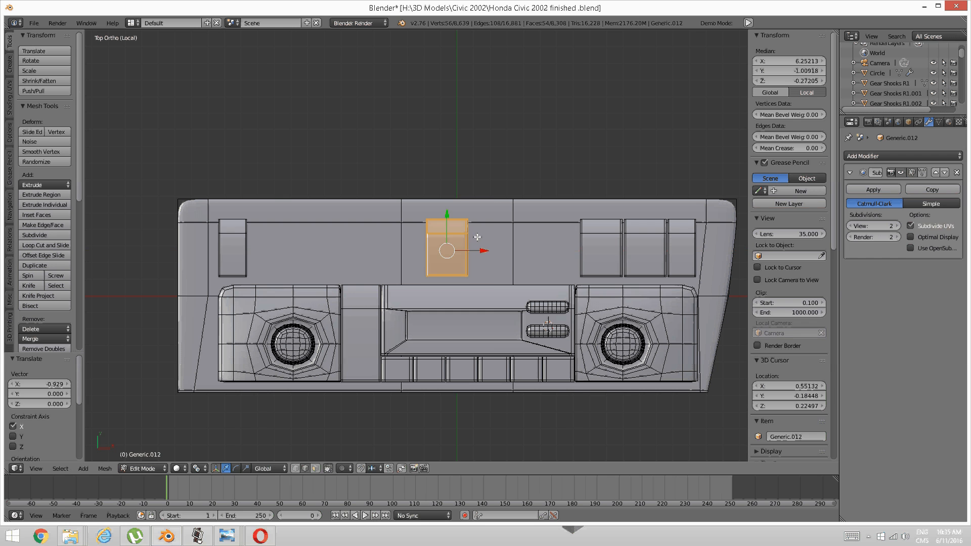
{"action": "key", "text": "x"}
{"action": "left_click", "coordinate": [477, 235]}
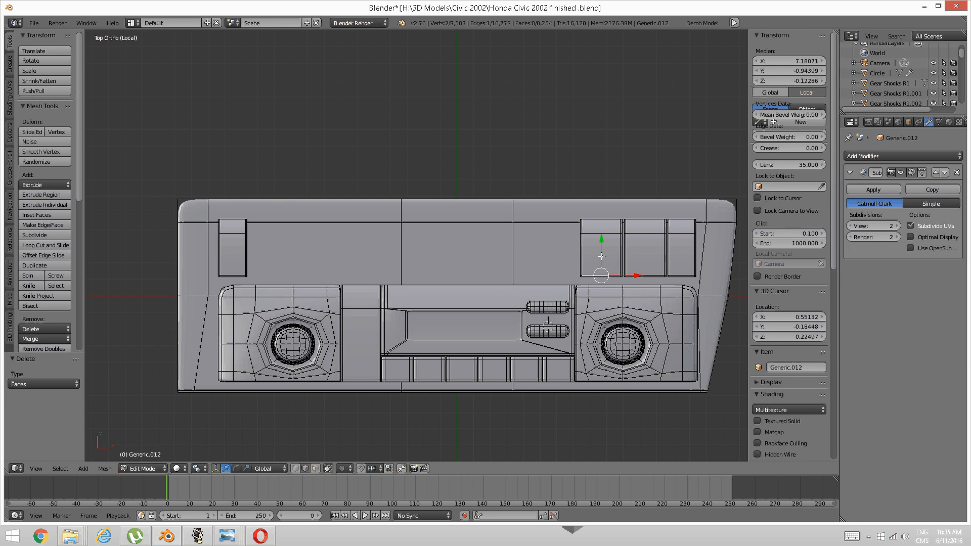
- Duplicate the two wide buttons and move the copies about -1.994 along X, beside the small left button
{"action": "right_click", "coordinate": [635, 249]}
{"action": "key", "text": "ctrl+l"}
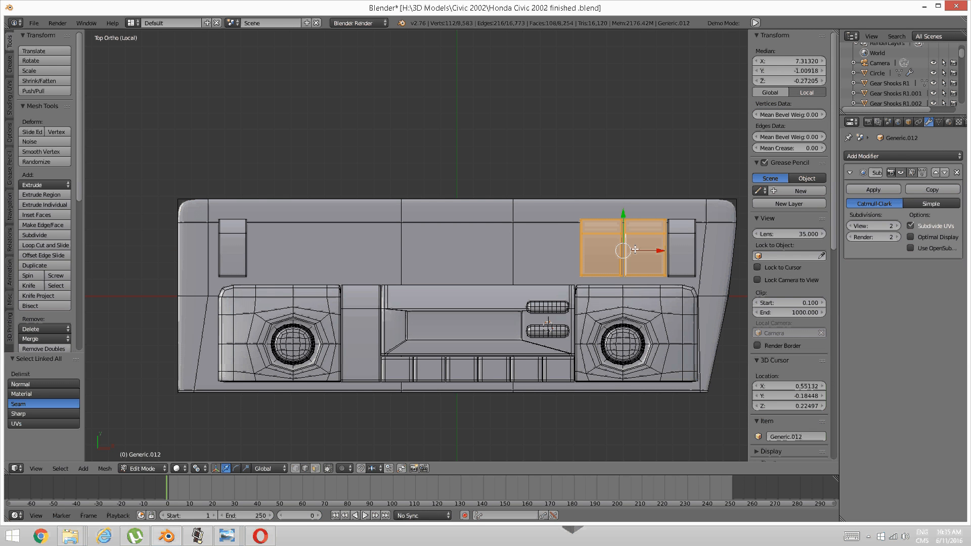
{"action": "key", "text": "shift+d"}
{"action": "key", "text": "Escape"}
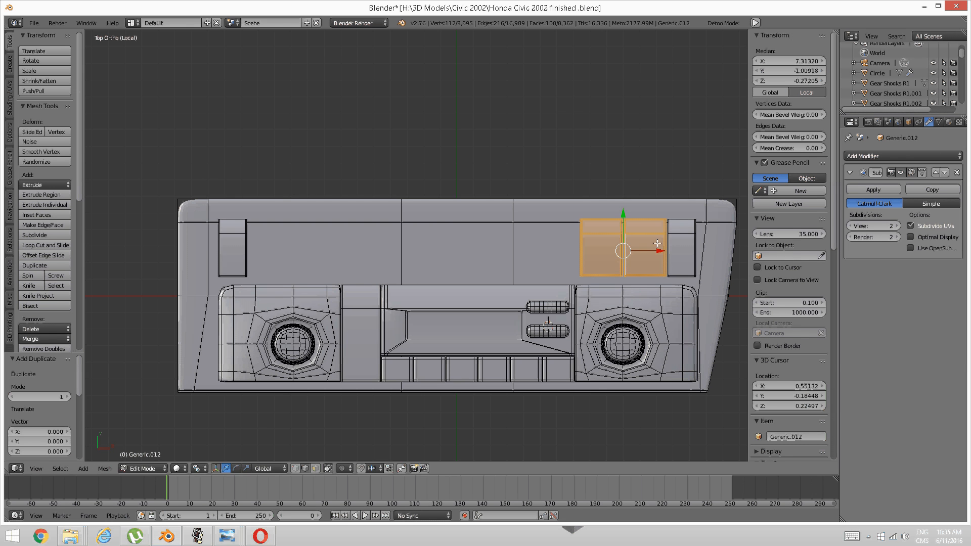
{"action": "key", "text": "g"}
{"action": "key", "text": "x"}
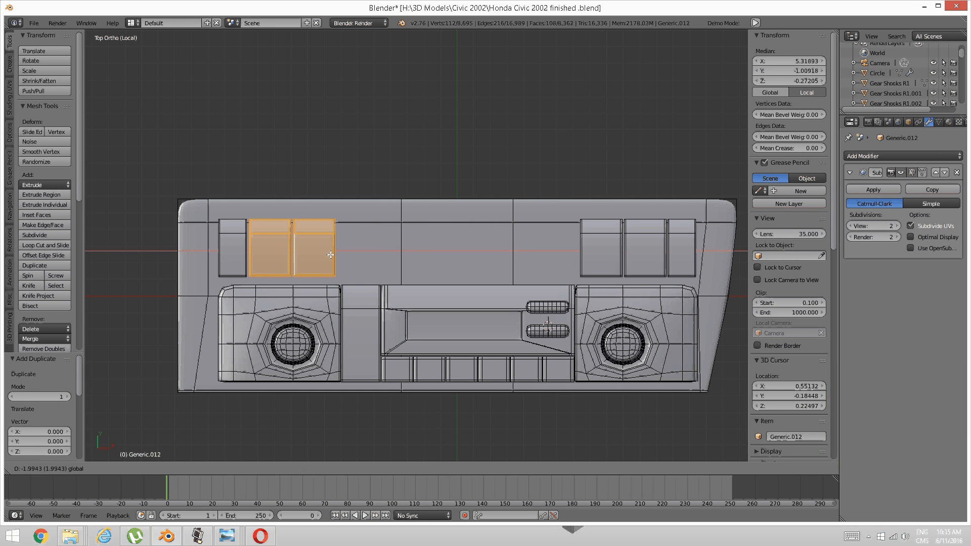
{"action": "left_click", "coordinate": [323, 257]}
{"action": "key", "text": "a"}
- Scale the copied pair of wide buttons on the left along X by a factor of about 0.928
{"action": "middle_click_drag", "start_coordinate": [457, 229], "coordinate": [405, 226], "text": "shift"}
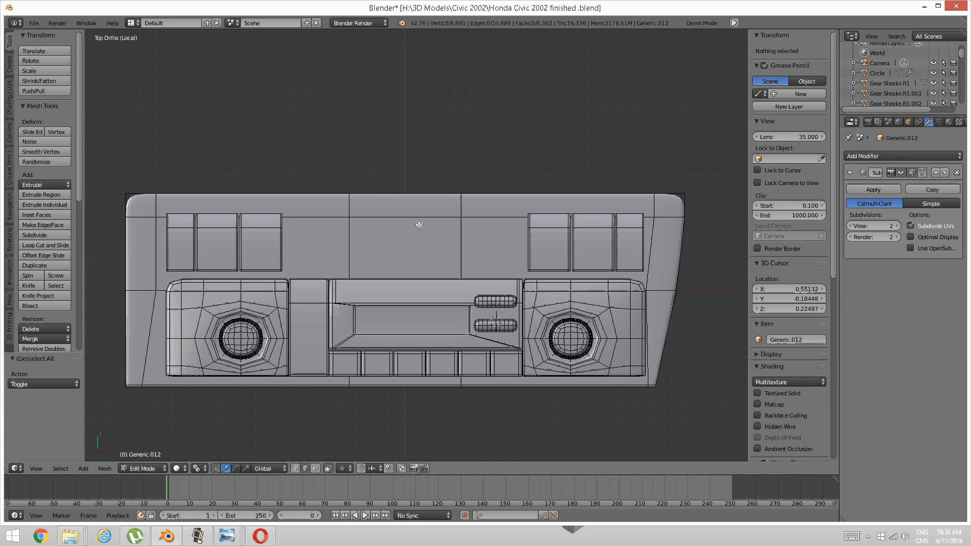
{"action": "right_click", "coordinate": [256, 228]}
{"action": "right_click", "coordinate": [232, 236], "text": "shift"}
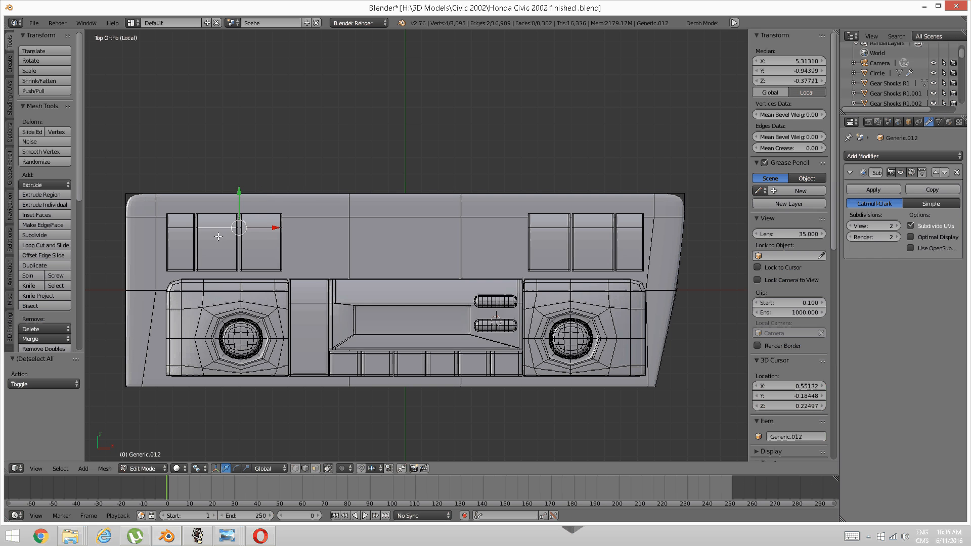
{"action": "key", "text": "ctrl+l"}
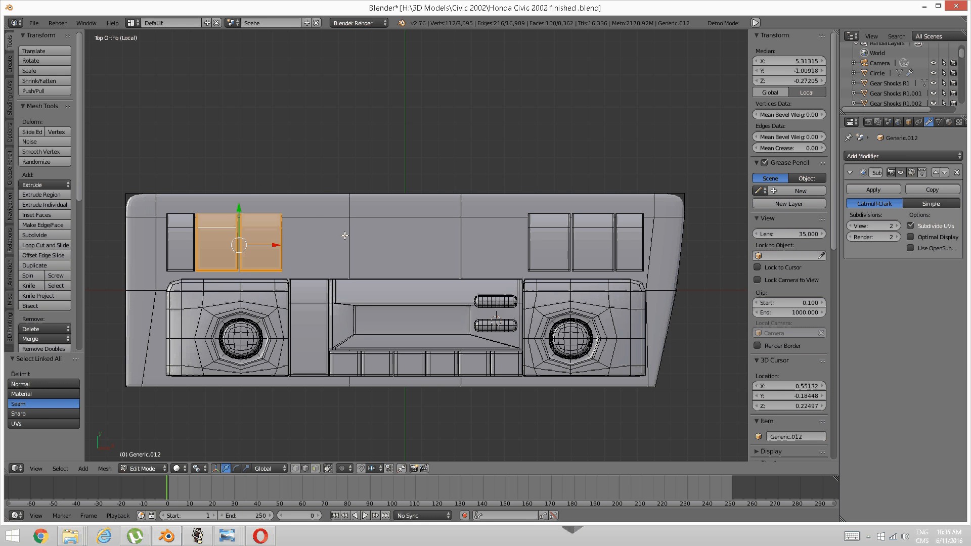
{"action": "key", "text": "s"}
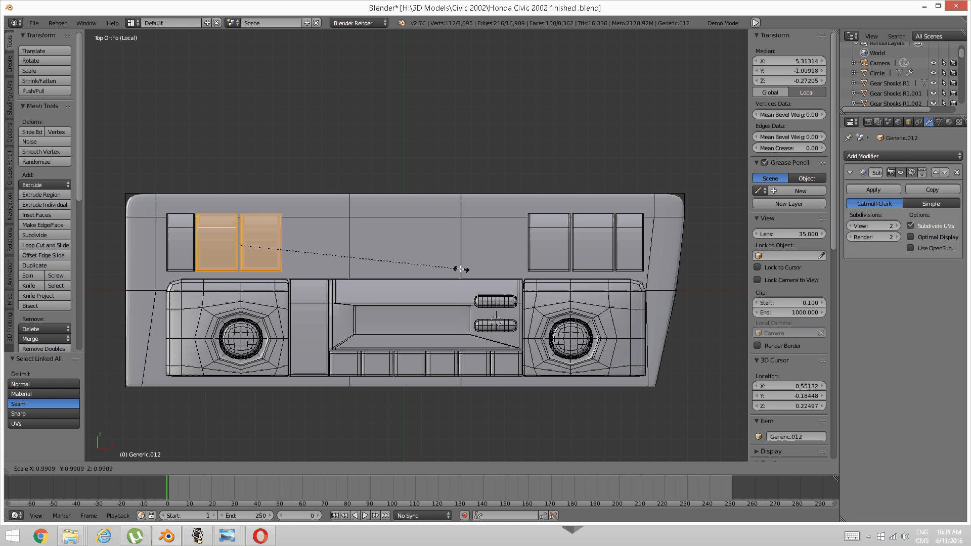
{"action": "key", "text": "x"}
{"action": "left_click", "coordinate": [436, 268]}
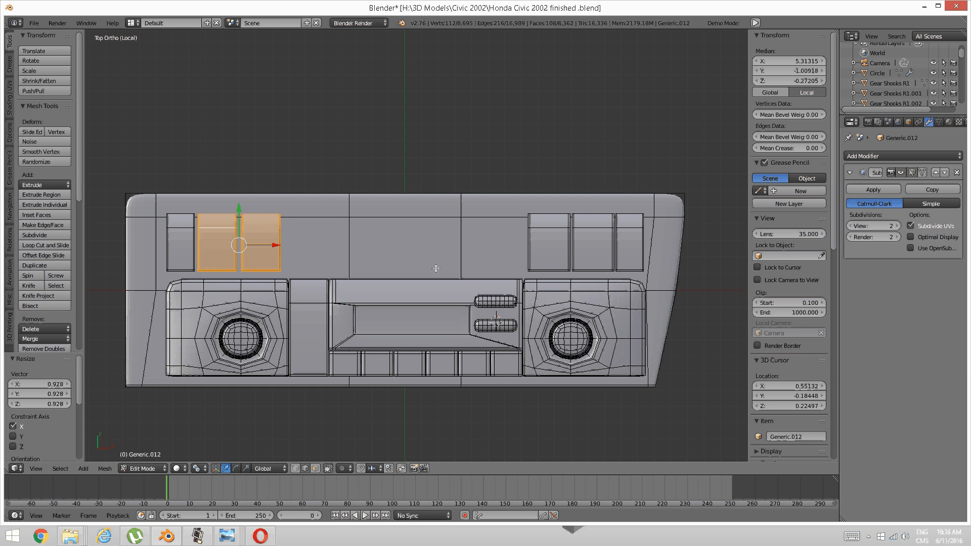
- Move the inner button of the left pair about -0.029 along X, against its neighbour
{"action": "right_click", "coordinate": [258, 222]}
{"action": "key", "text": "ctrl+l"}
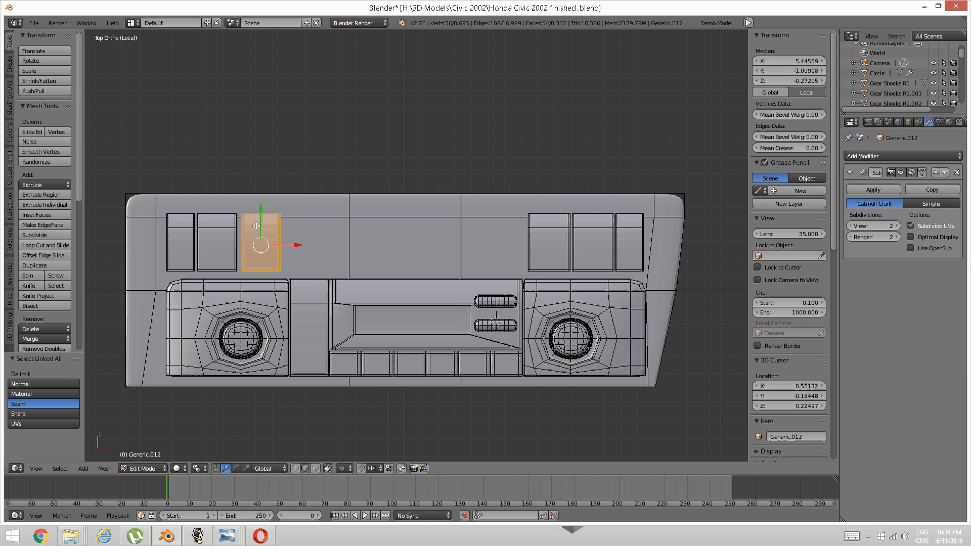
{"action": "key", "text": "g"}
{"action": "key", "text": "x"}
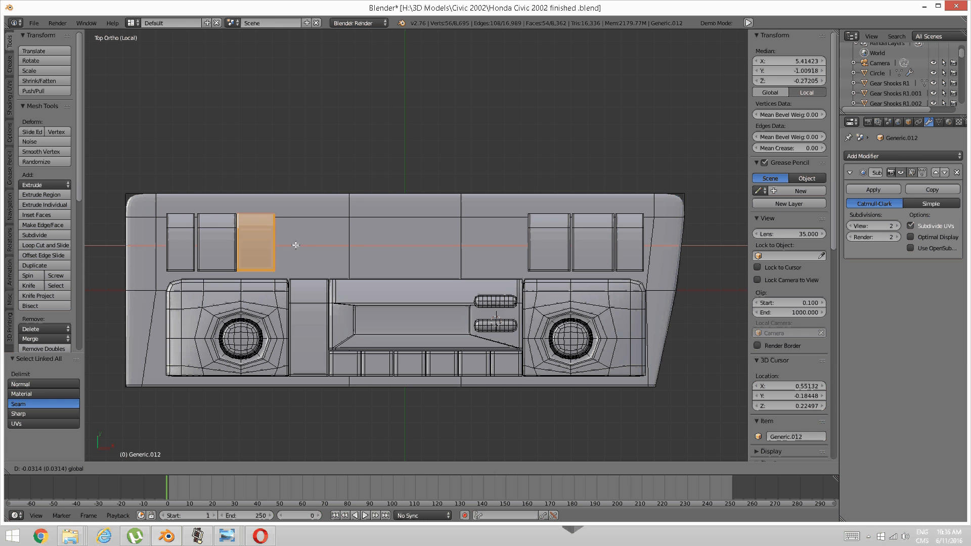
{"action": "left_click", "coordinate": [299, 244]}
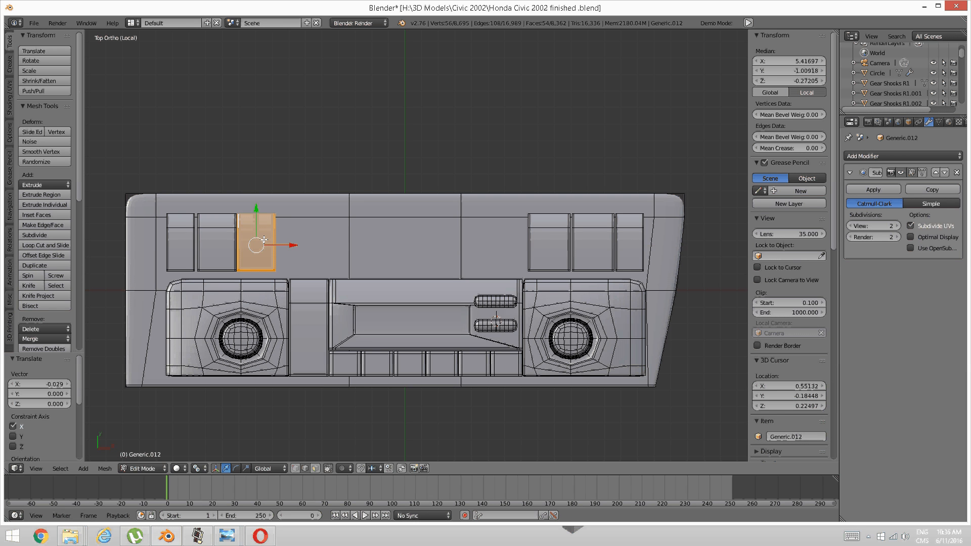
- Select both narrowed left buttons and move them about -0.019 along X, up to the small outer button
{"action": "right_click", "coordinate": [222, 234], "text": "shift"}
{"action": "key", "text": "ctrl+l"}
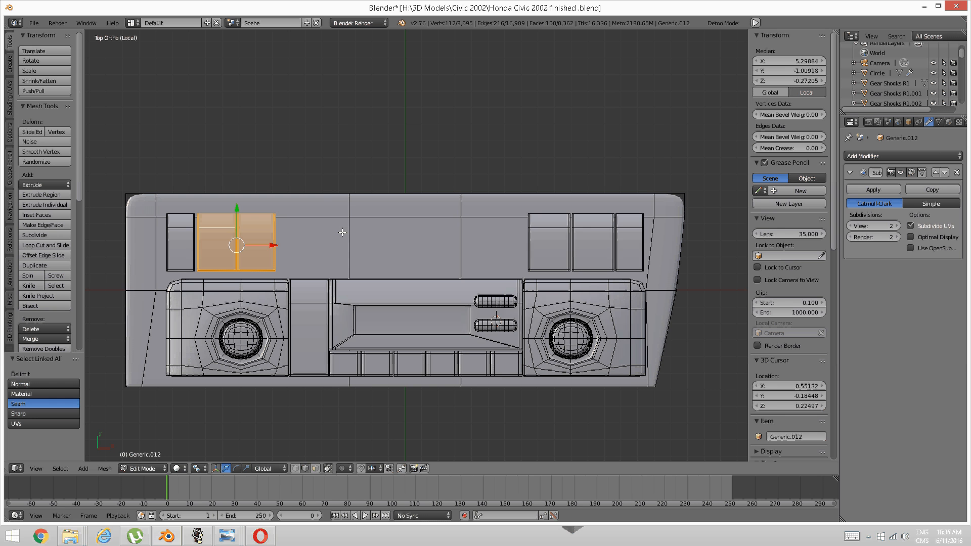
{"action": "key", "text": "g"}
{"action": "key", "text": "x"}
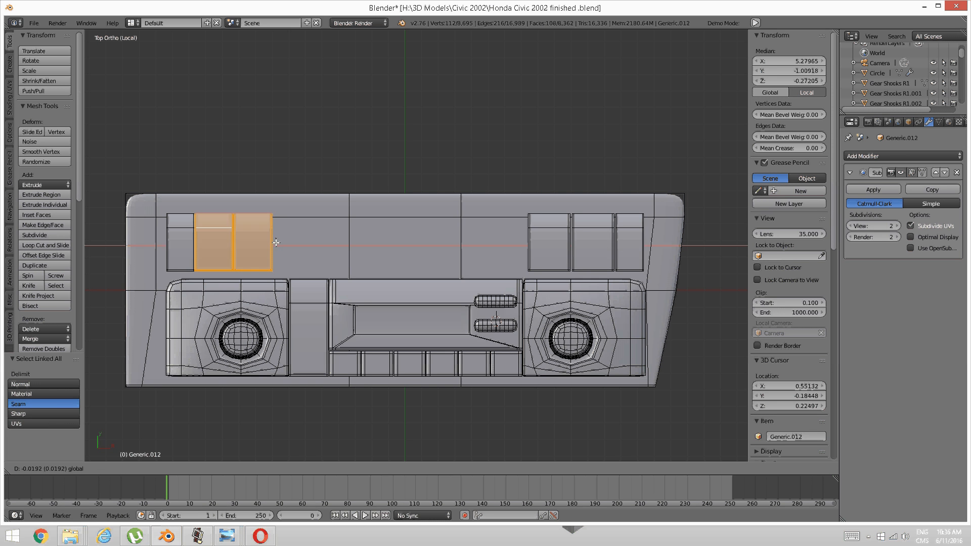
{"action": "left_click", "coordinate": [276, 243]}
{"action": "key", "text": "a"}
- Delete the faces of the two original wide buttons above the right knob panel
{"action": "right_click", "coordinate": [569, 242]}
{"action": "right_click", "coordinate": [585, 235], "text": "shift"}
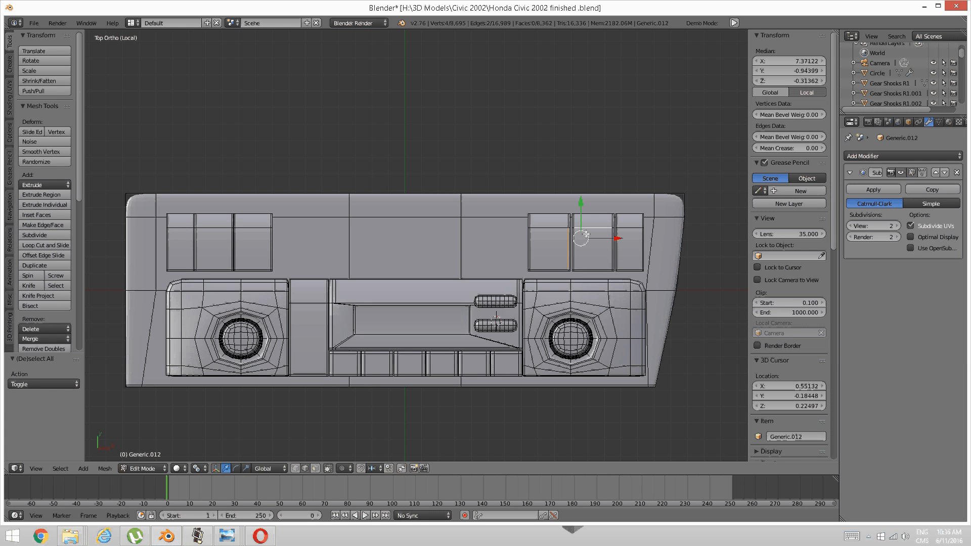
{"action": "key", "text": "ctrl+l"}
{"action": "key", "text": "x"}
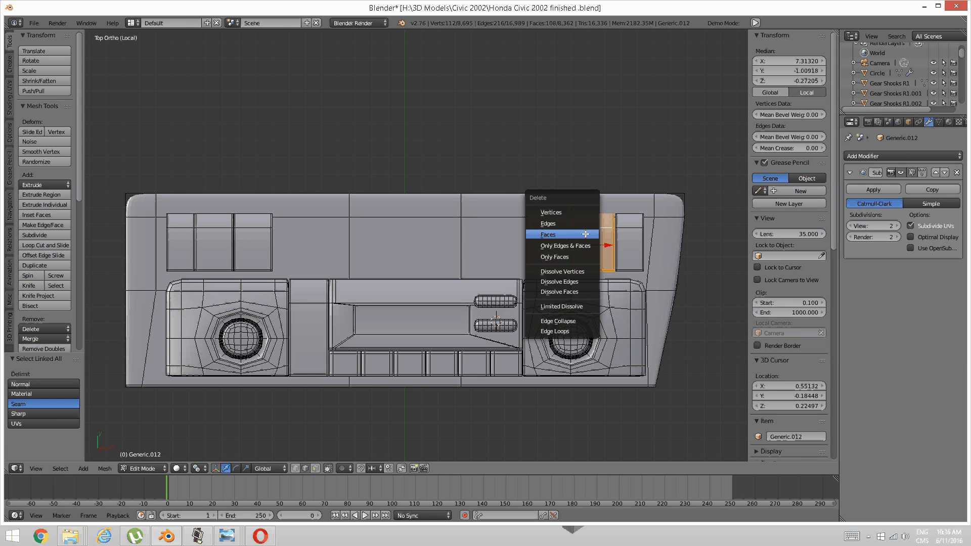
{"action": "left_click", "coordinate": [585, 234]}
- Nudge the narrowed left pair about 0.007 along X, then duplicate it and move the copy beside the small right button
{"action": "right_click", "coordinate": [214, 228]}
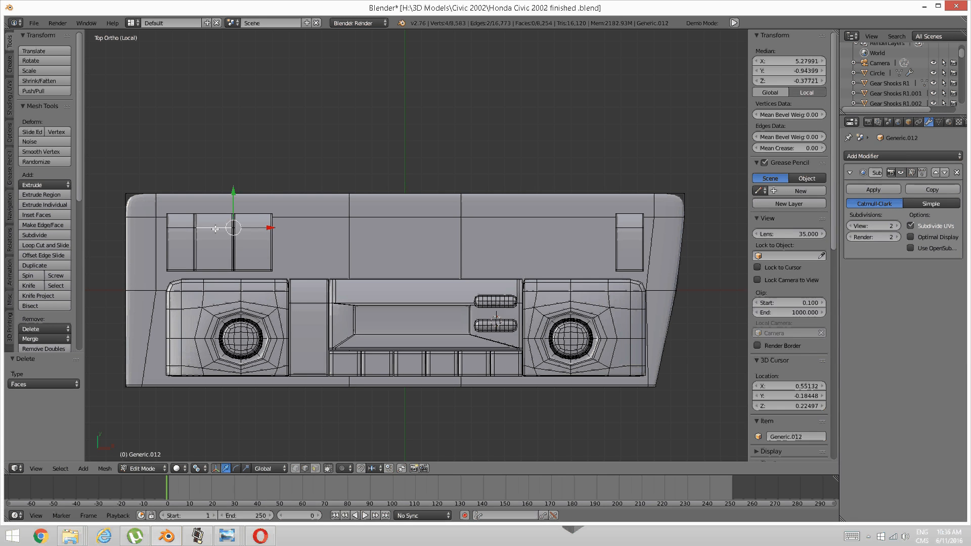
{"action": "key", "text": "ctrl+l"}
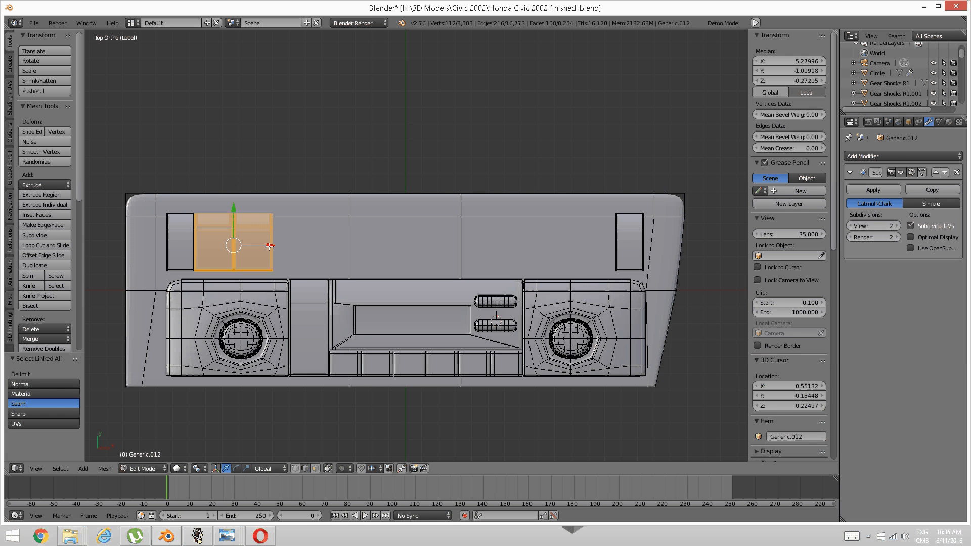
{"action": "left_click_drag", "start_coordinate": [268, 245], "coordinate": [270, 245]}
{"action": "key", "text": "shift+d"}
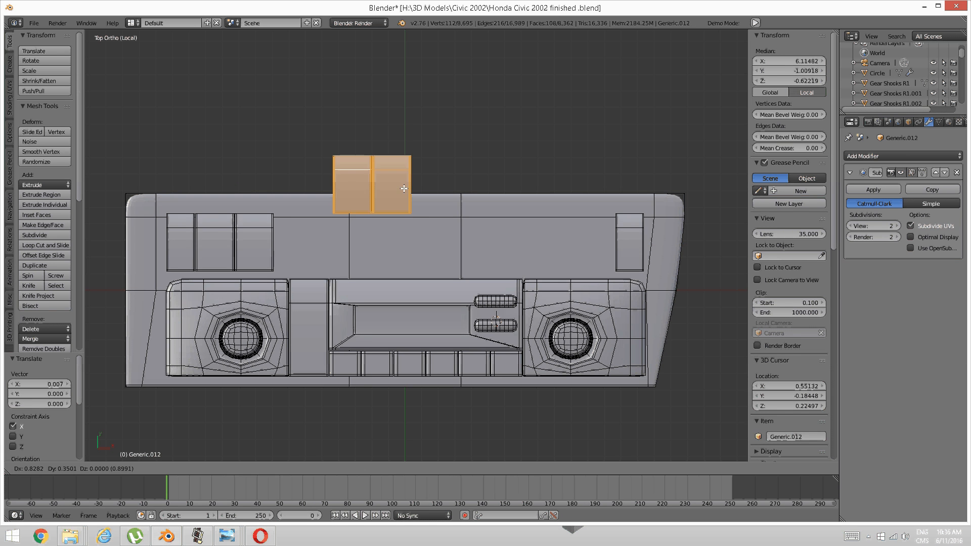
{"action": "key", "text": "x"}
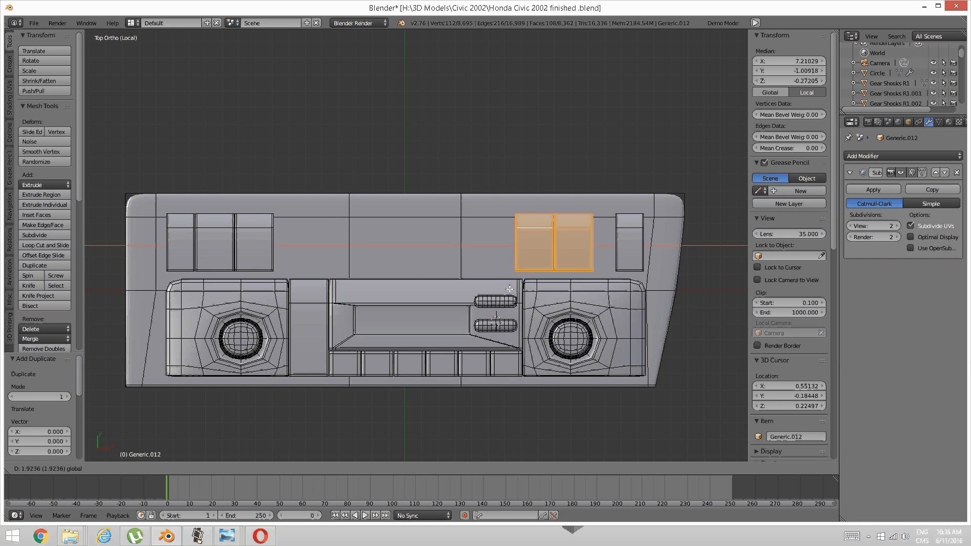
{"action": "left_click", "coordinate": [824, 246]}
{"action": "left_click_drag", "start_coordinate": [608, 246], "coordinate": [610, 246]}
{"action": "key", "text": "a"}
{"action": "scroll", "coordinate": [445, 276], "scroll_direction": "left", "scroll_amount": 1, "text": "ctrl"}
{"action": "scroll", "coordinate": [445, 275], "scroll_direction": "up", "scroll_amount": 1, "text": "shift"}
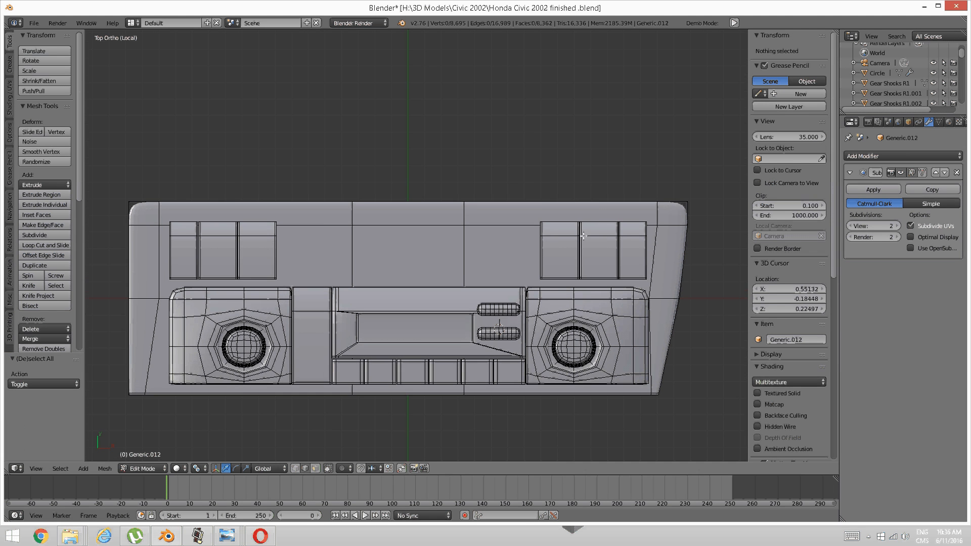
{"action": "right_click", "coordinate": [601, 233]}
{"action": "right_click", "coordinate": [560, 236]}
{"action": "right_click", "coordinate": [250, 236]}
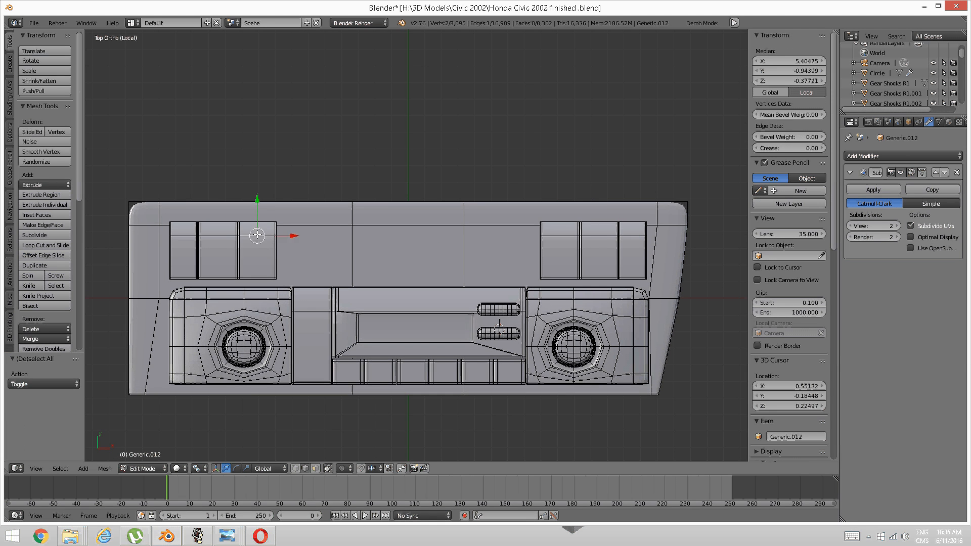
{"action": "right_click", "coordinate": [565, 237], "text": "shift"}
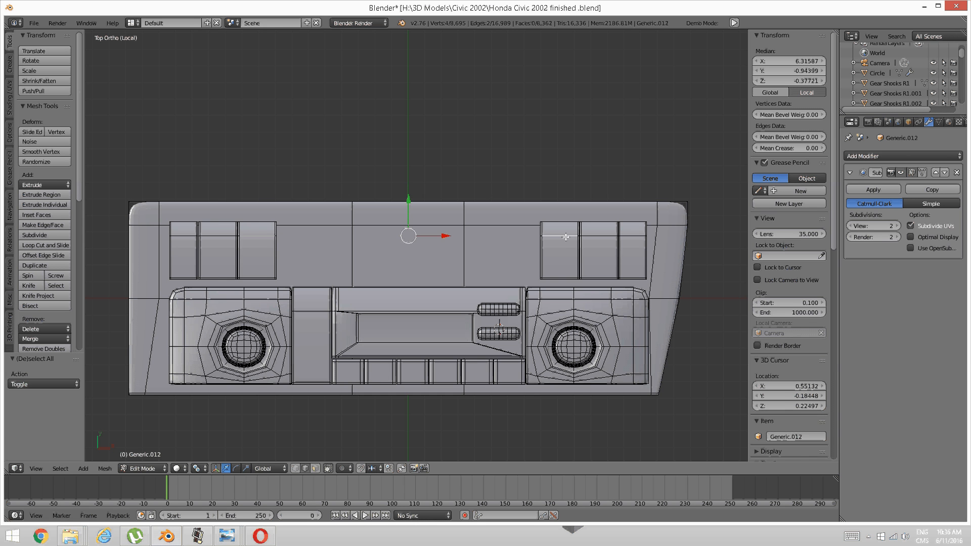
{"action": "key", "text": "l"}
{"action": "key", "text": "a"}
- Duplicate the innermost button of the right group and move the copy about -0.898 along X to the faceplate's centre
{"action": "right_click", "coordinate": [565, 236]}
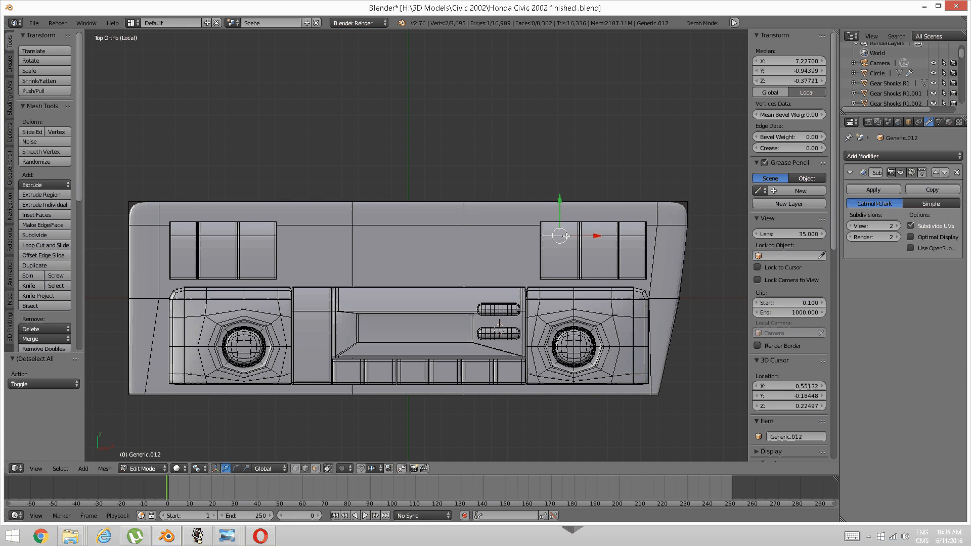
{"action": "key", "text": "l"}
{"action": "key", "text": "shift+d"}
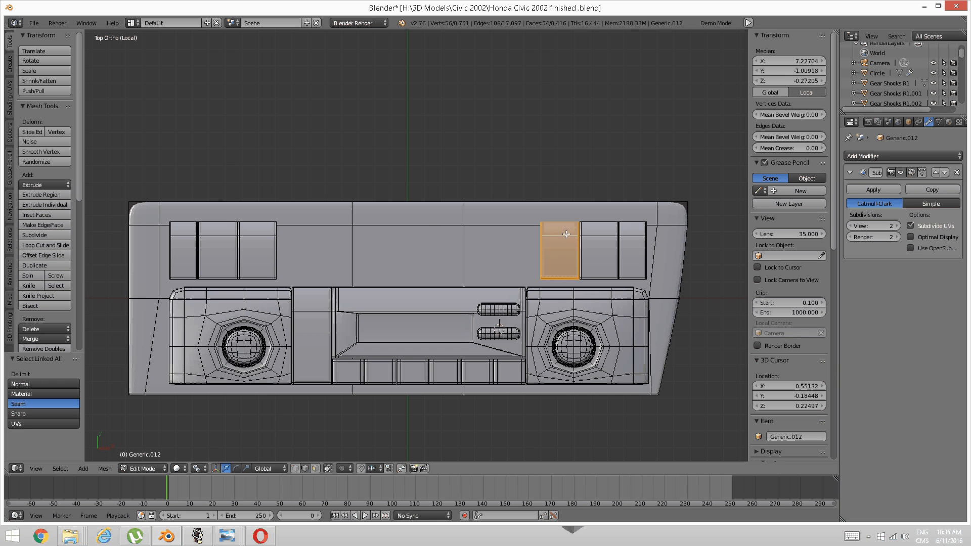
{"action": "key", "text": "Escape"}
{"action": "key", "text": "g"}
{"action": "key", "text": "x"}
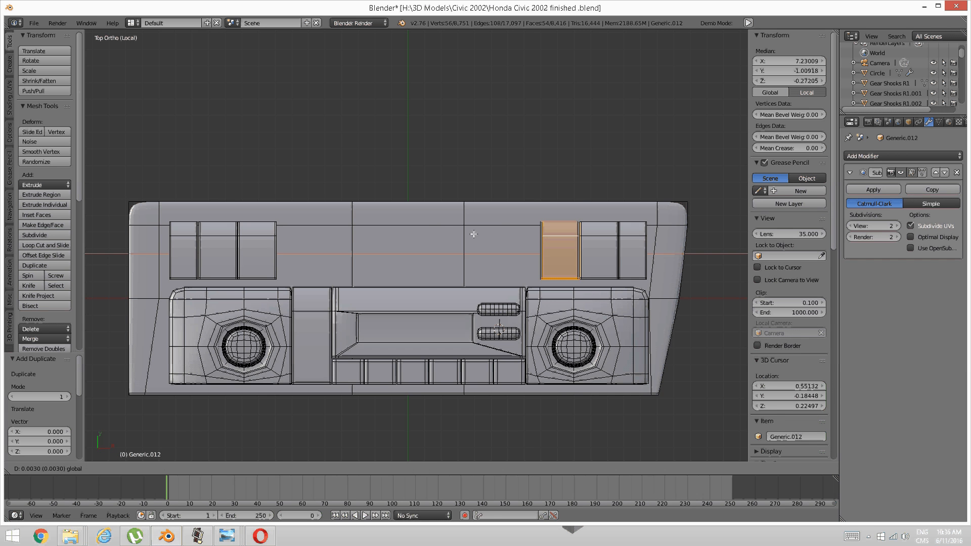
{"action": "left_click", "coordinate": [447, 235]}
- Widen the centre button along X by a factor of about 6.6 and shift it about -0.024 along X
{"action": "key", "text": "s"}
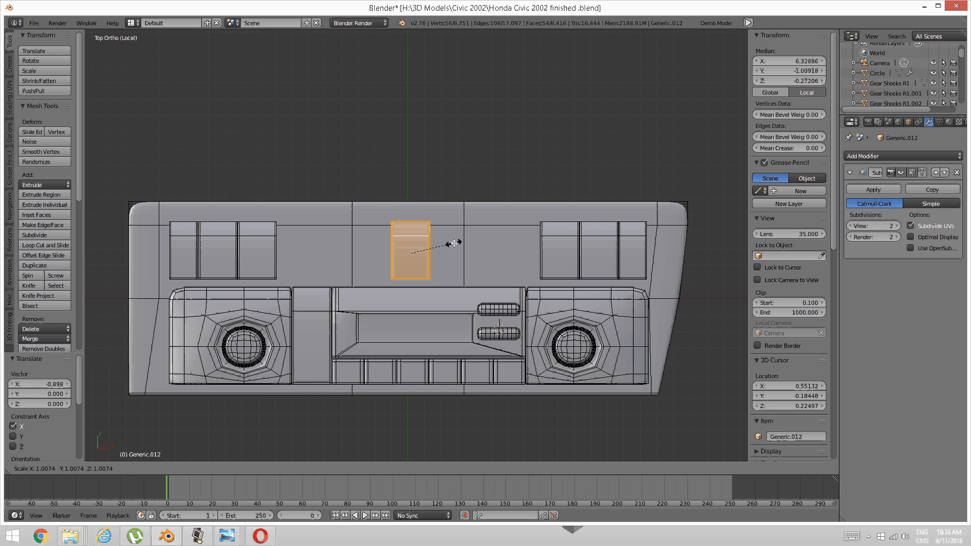
{"action": "key", "text": "x"}
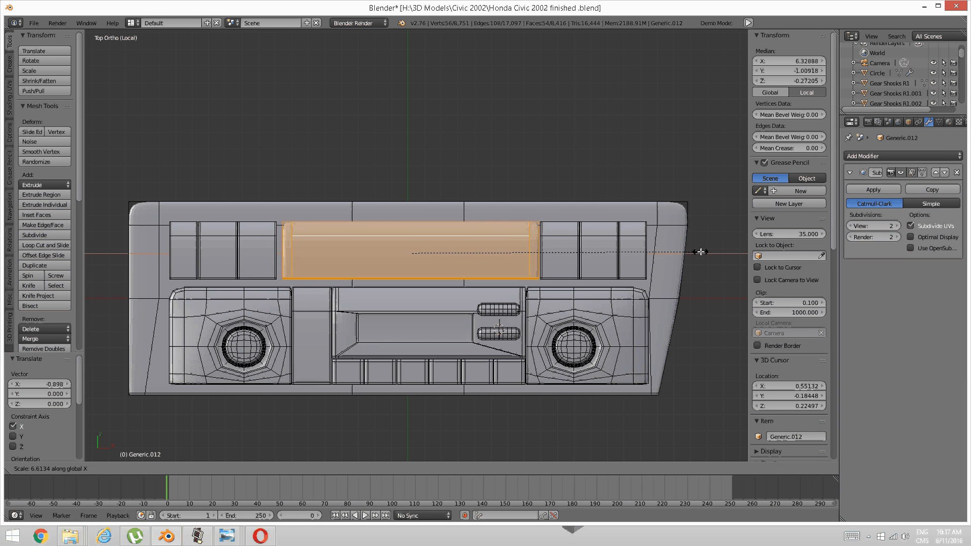
{"action": "left_click", "coordinate": [698, 252]}
{"action": "left_click_drag", "start_coordinate": [450, 253], "coordinate": [444, 252]}
- Refine the centre panel's width by scaling along X by 1.033 and about 0.99, and shift it about 0.010 along X
{"action": "key", "text": "s"}
{"action": "key", "text": "x"}
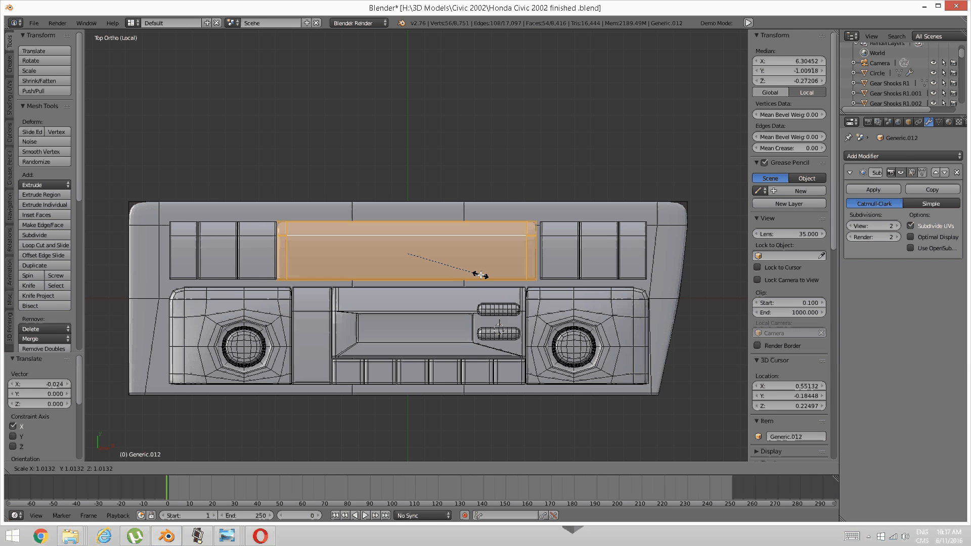
{"action": "left_click", "coordinate": [481, 273]}
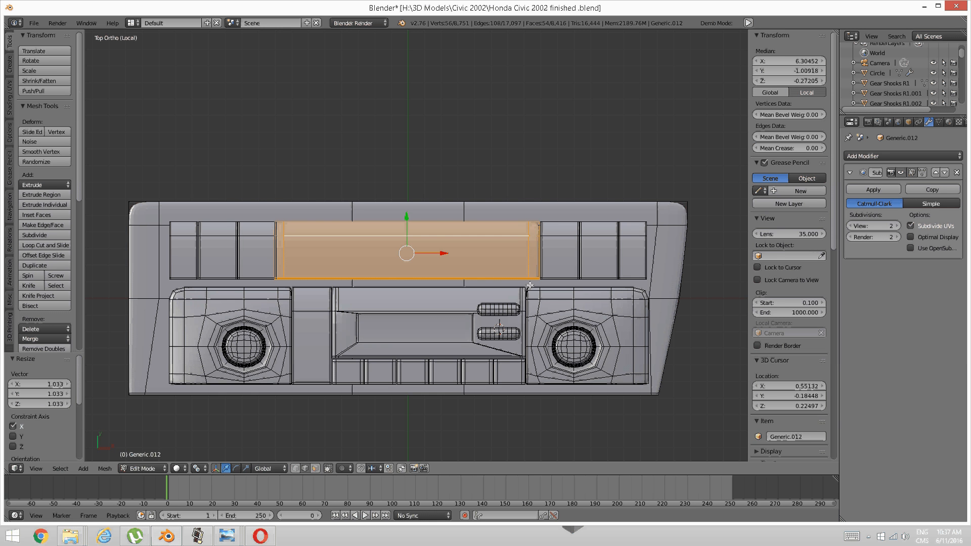
{"action": "key", "text": "s"}
{"action": "key", "text": "x"}
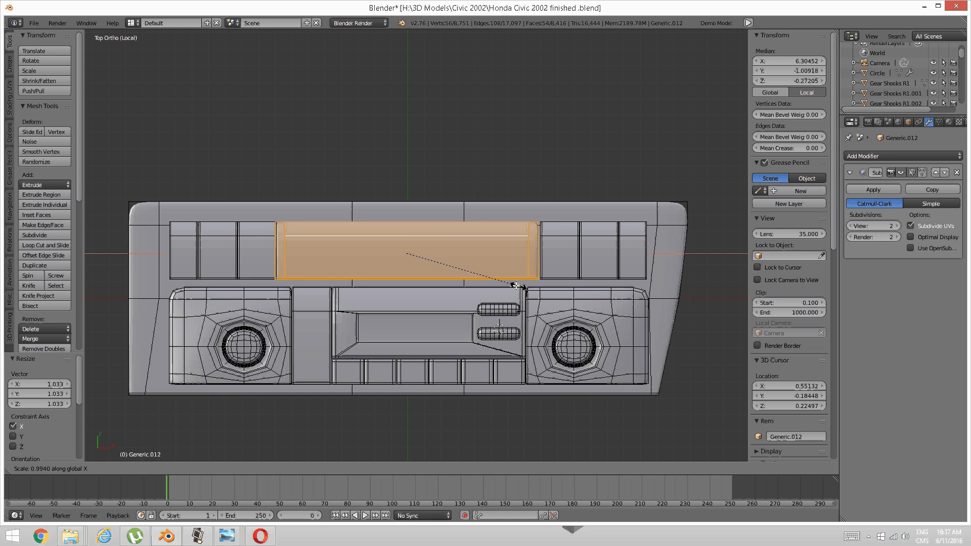
{"action": "left_click", "coordinate": [512, 285]}
{"action": "left_click_drag", "start_coordinate": [446, 253], "coordinate": [462, 251]}
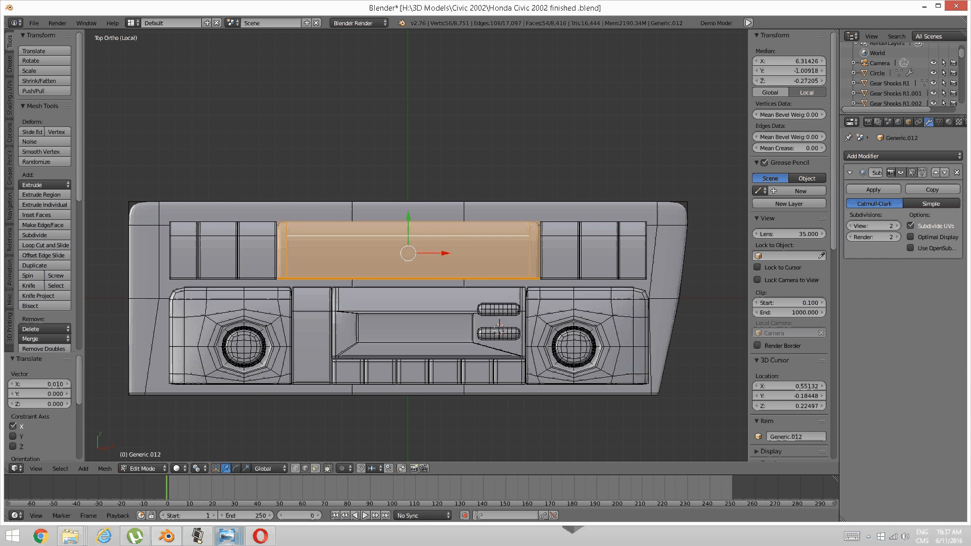
- Check the dashboard reference photo and delete the innermost button of the faceplate's upper right button group
{"action": "mouse_move", "coordinate": [228, 540]}
{"action": "left_click", "coordinate": [335, 498]}
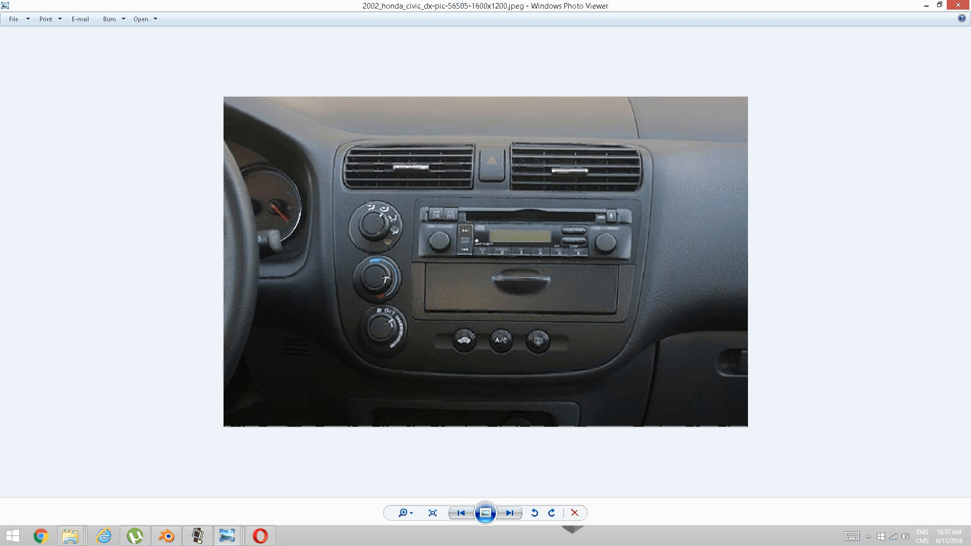
{"action": "mouse_move", "coordinate": [261, 542]}
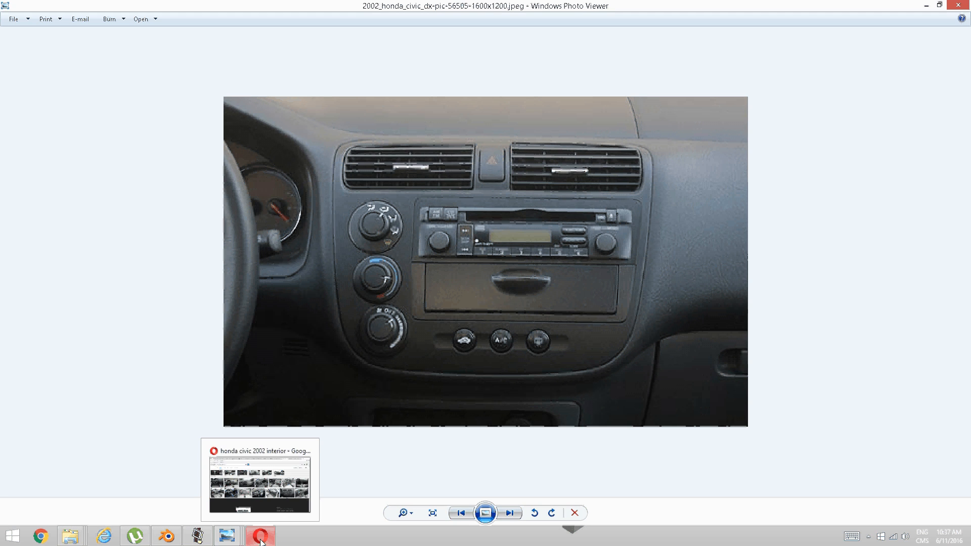
{"action": "left_click", "coordinate": [166, 536]}
{"action": "key", "text": "a"}
{"action": "right_click", "coordinate": [566, 251]}
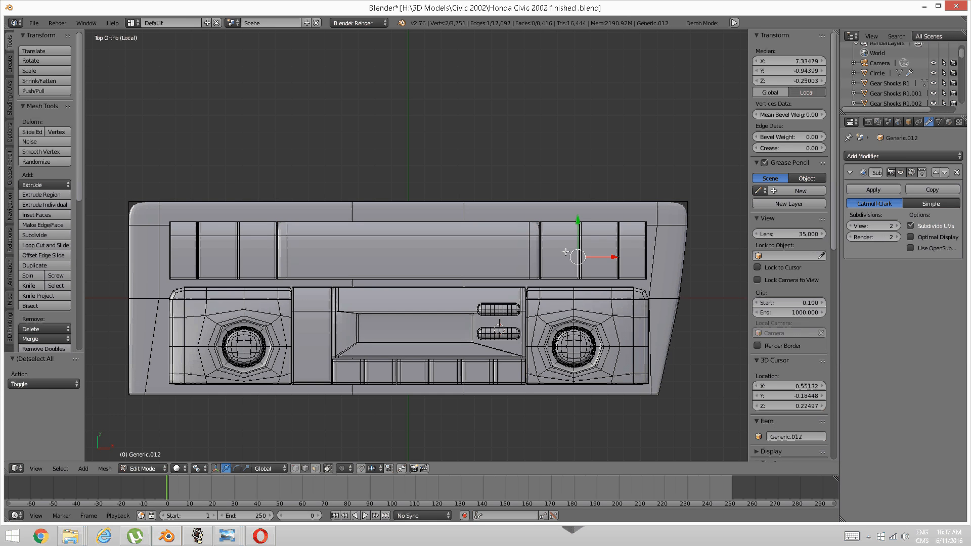
{"action": "key", "text": "ctrl+l"}
{"action": "key", "text": "x"}
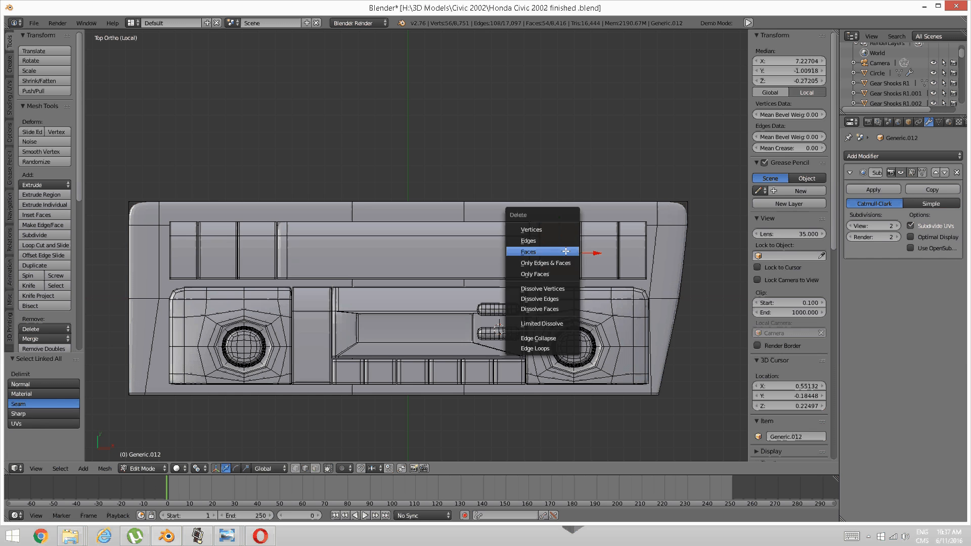
{"action": "left_click", "coordinate": [565, 252]}
- Move the wide centre panel 0.122 along X and scale it by 1.152 along X to fill the gap
{"action": "right_click", "coordinate": [498, 237]}
{"action": "key", "text": "ctrl+l"}
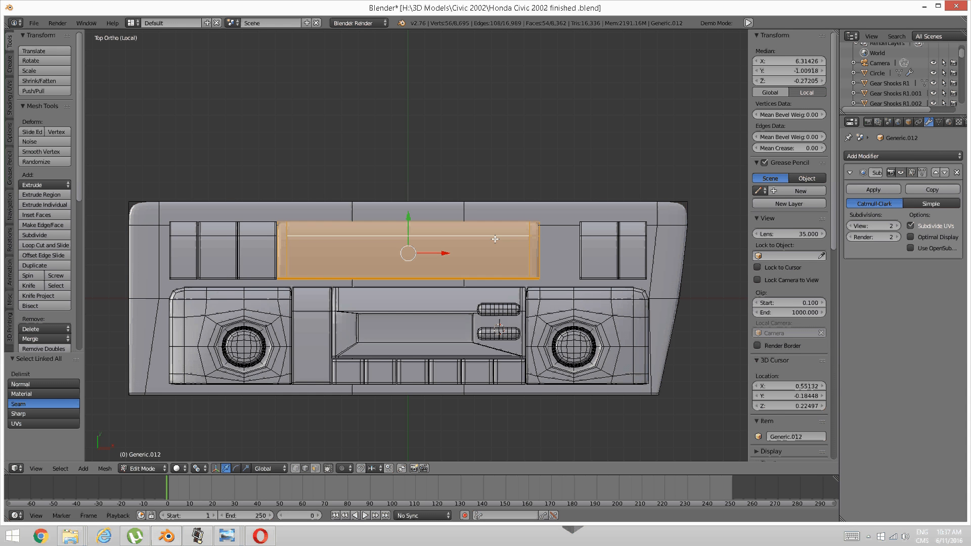
{"action": "left_click_drag", "start_coordinate": [448, 250], "coordinate": [470, 248]}
{"action": "key", "text": "s"}
{"action": "key", "text": "x"}
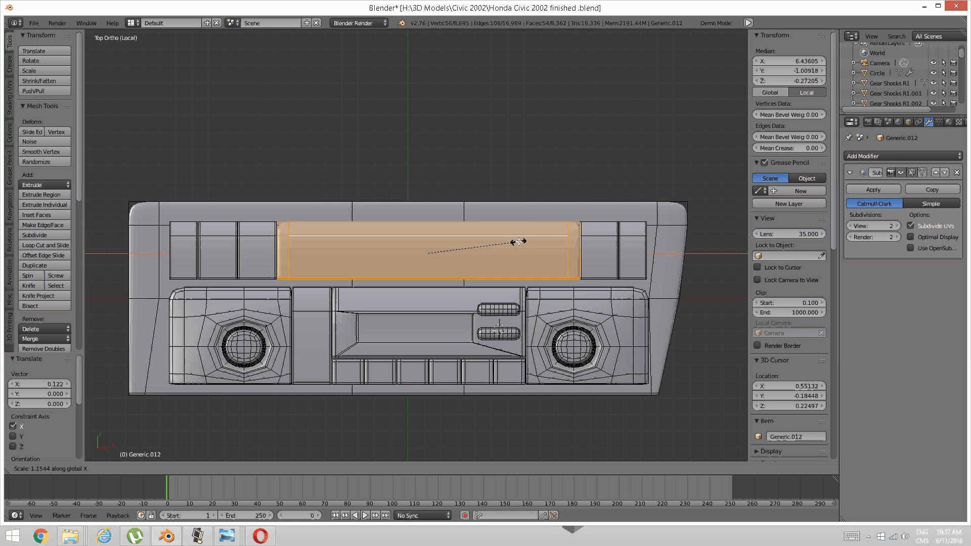
{"action": "left_click", "coordinate": [519, 242]}
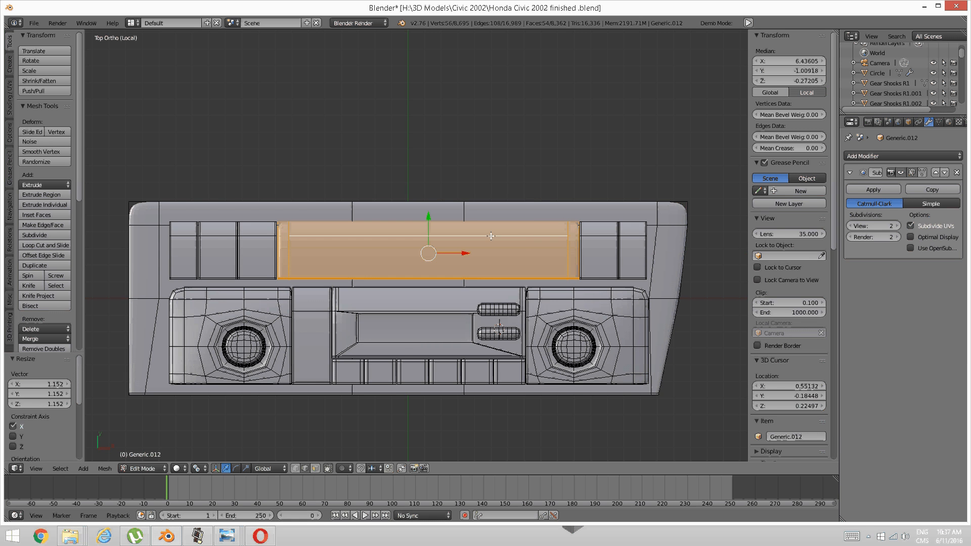
- Inset the front face of the wide centre panel with a thickness of about 0.0305
{"action": "key", "text": "a"}
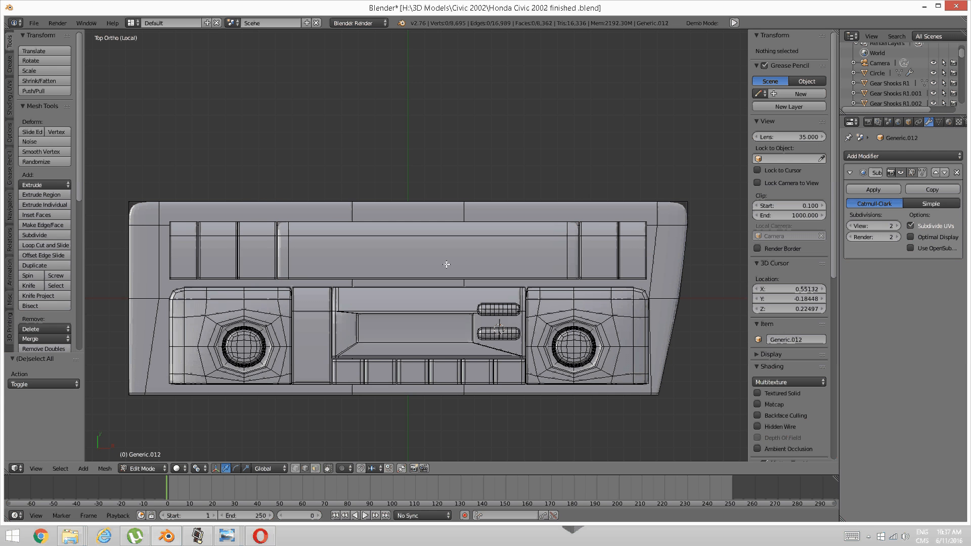
{"action": "key", "text": "ctrl+Tab"}
{"action": "left_click", "coordinate": [445, 264]}
{"action": "right_click", "coordinate": [435, 259]}
{"action": "scroll", "coordinate": [430, 258], "scroll_direction": "up", "scroll_amount": 1}
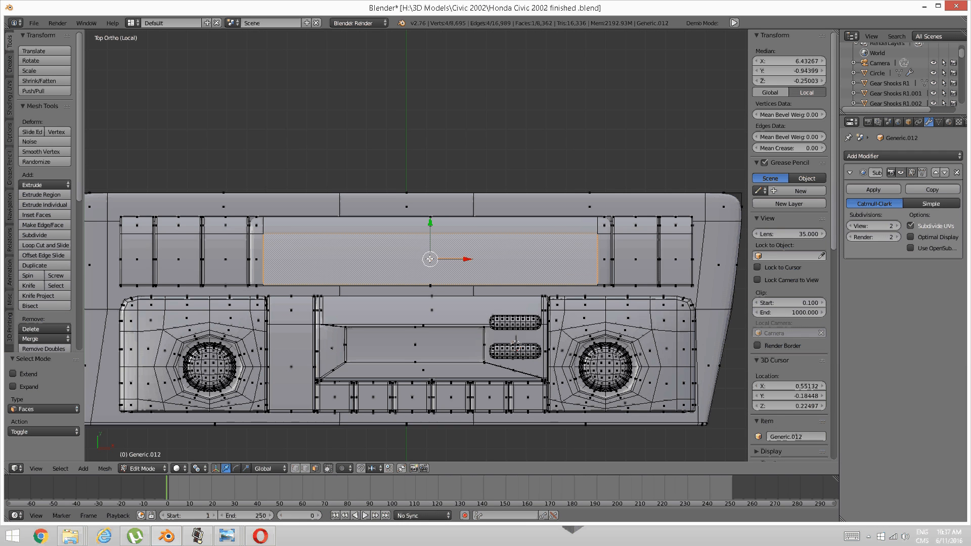
{"action": "middle_click_drag", "start_coordinate": [429, 259], "coordinate": [428, 267], "text": "shift"}
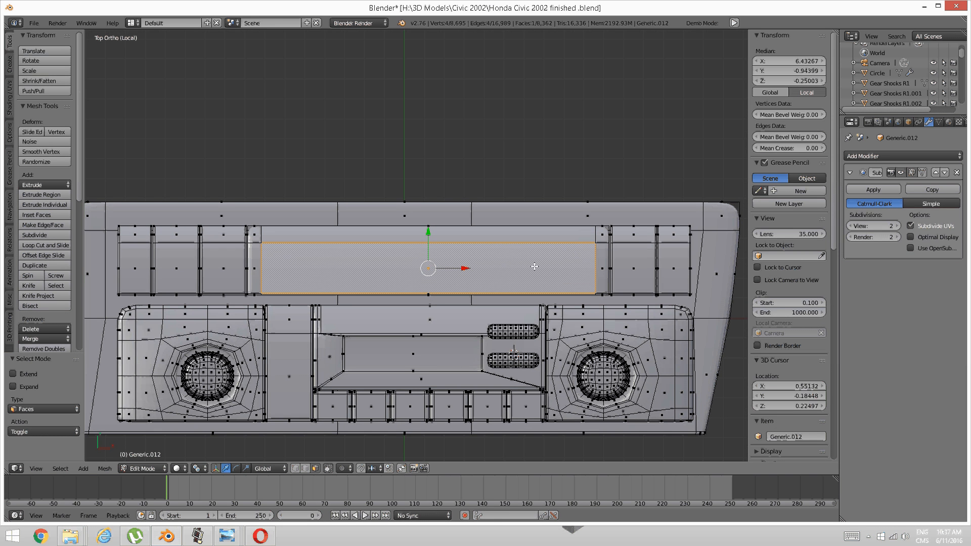
{"action": "key", "text": "i"}
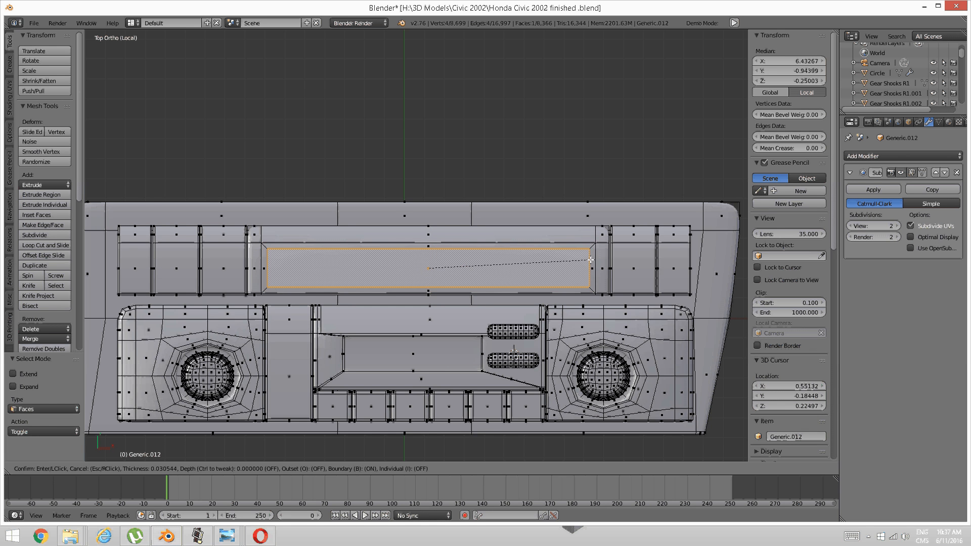
{"action": "left_click", "coordinate": [425, 293]}
- Consult the dashboard reference photo and add four evenly spaced loop cuts across the width of the centre panel
{"action": "middle_click_drag", "start_coordinate": [426, 292], "coordinate": [364, 303]}
{"action": "mouse_move", "coordinate": [227, 536]}
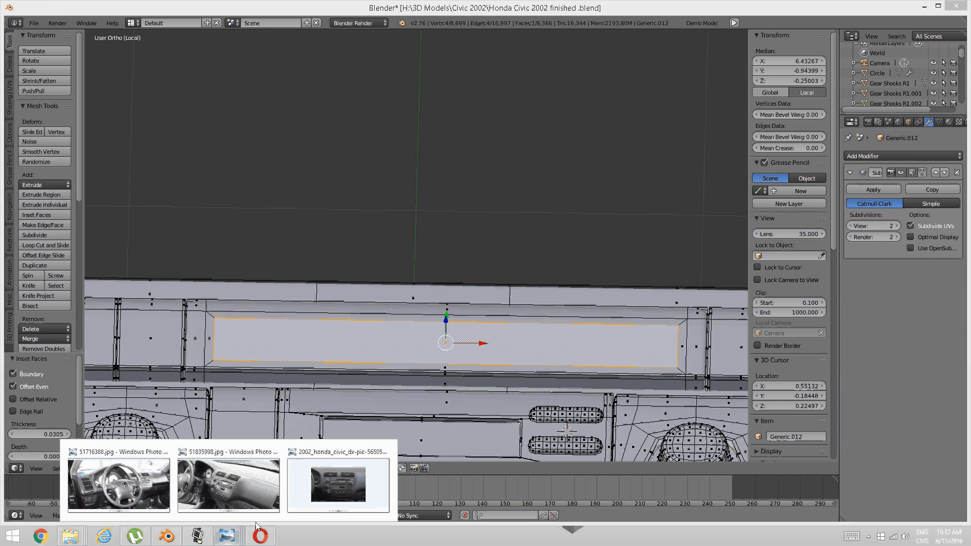
{"action": "left_click", "coordinate": [338, 484]}
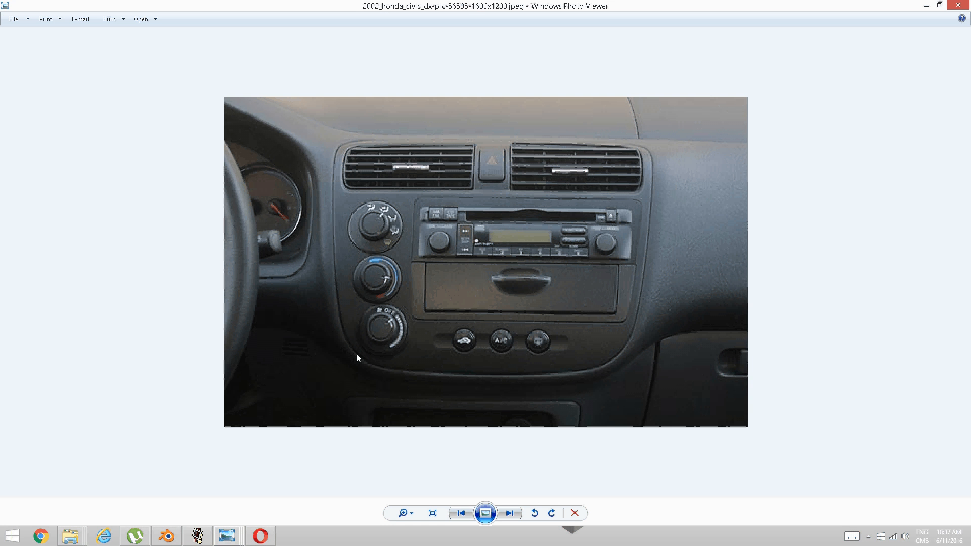
{"action": "left_click", "coordinate": [197, 536]}
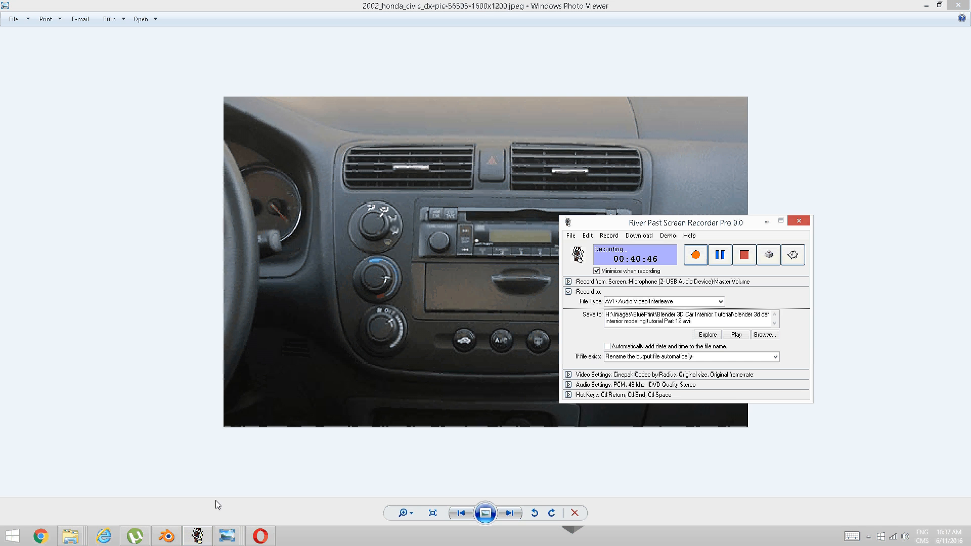
{"action": "left_click", "coordinate": [167, 536]}
{"action": "middle_click_drag", "start_coordinate": [431, 293], "coordinate": [430, 263]}
{"action": "key", "text": "a"}
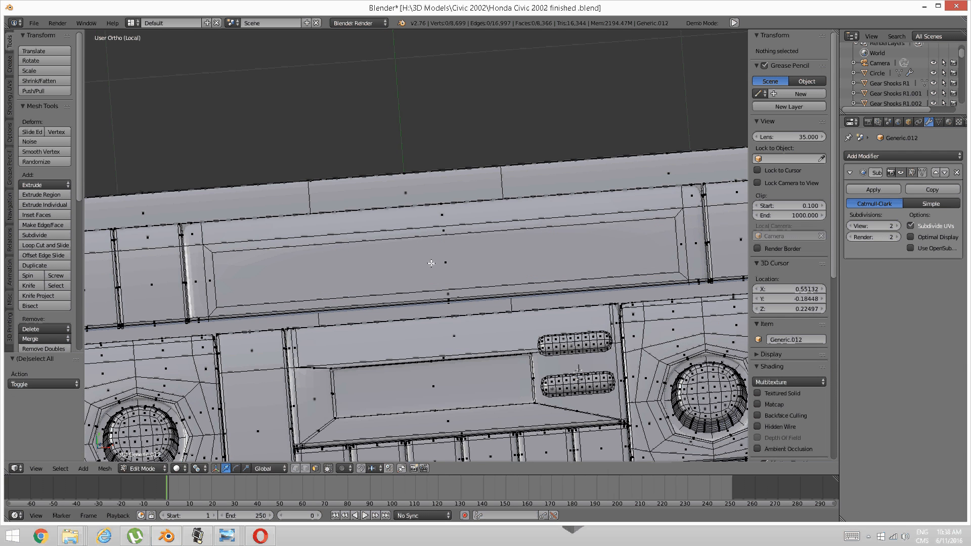
{"action": "key", "text": "ctrl+t"}
{"action": "key", "text": "ctrl+r"}
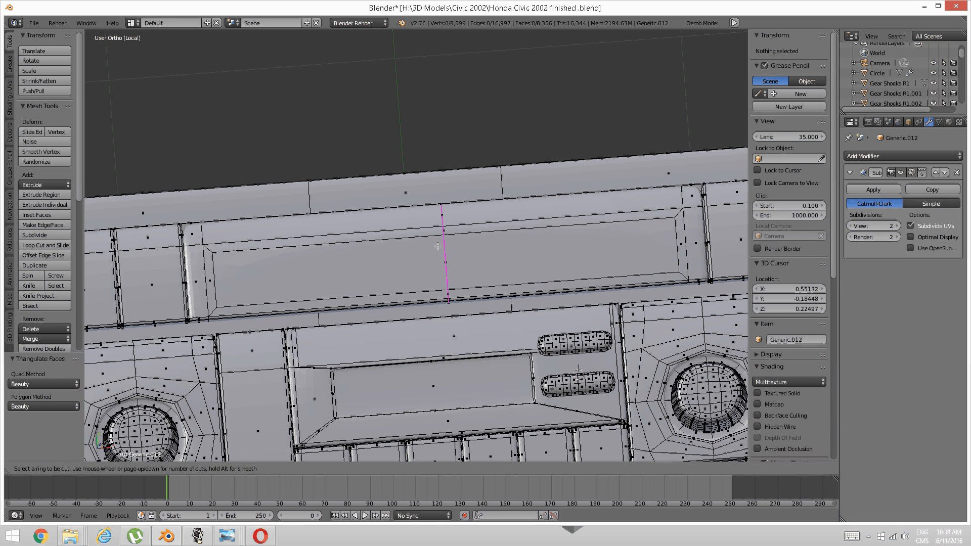
{"action": "scroll", "coordinate": [438, 247], "scroll_direction": "up", "scroll_amount": 2}
{"action": "scroll", "coordinate": [438, 246], "scroll_direction": "up", "scroll_amount": 1}
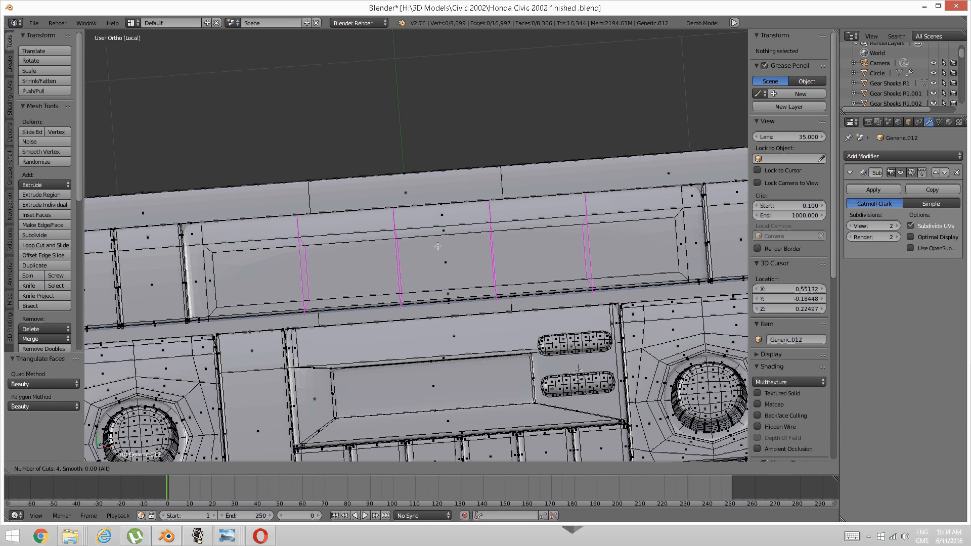
{"action": "left_click", "coordinate": [437, 246]}
{"action": "right_click", "coordinate": [428, 259]}
{"action": "key", "text": "a"}
{"action": "middle_click_drag", "start_coordinate": [428, 259], "coordinate": [399, 275]}
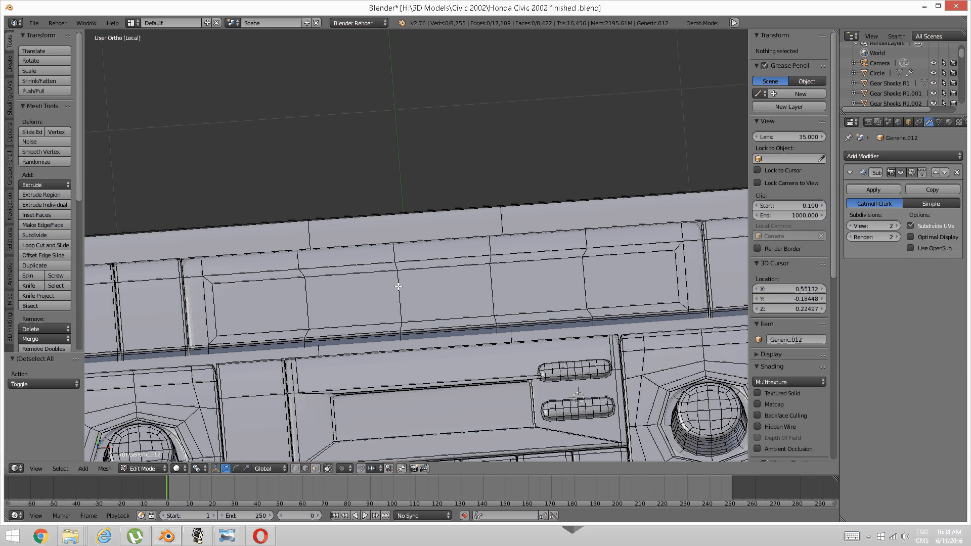
- Spread the centre panel's two middle edge loops apart along X, using Bounding Box Center as the pivot point
{"action": "right_click", "coordinate": [398, 276], "text": "alt"}
{"action": "right_click", "coordinate": [492, 281], "text": "alt+shift"}
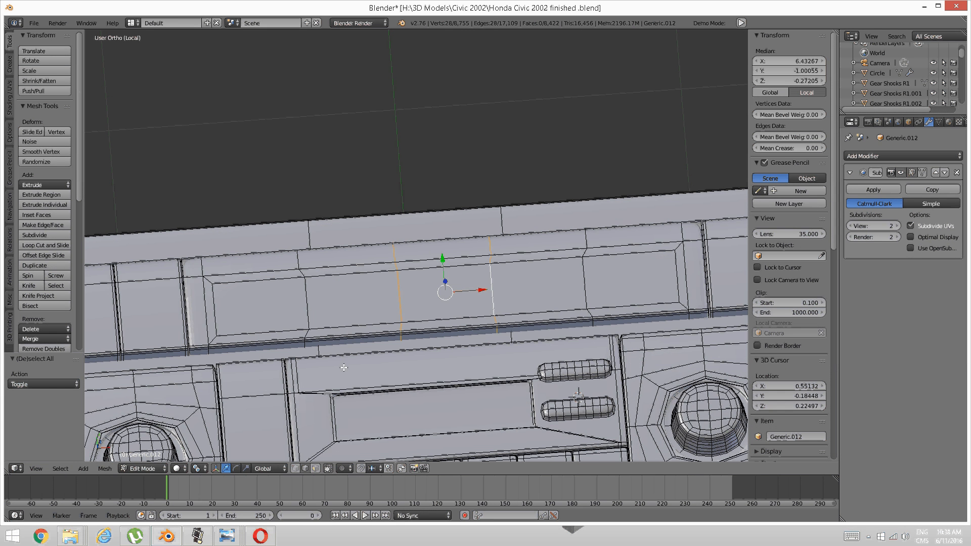
{"action": "left_click", "coordinate": [248, 468]}
{"action": "left_click_drag", "start_coordinate": [479, 292], "coordinate": [560, 290]}
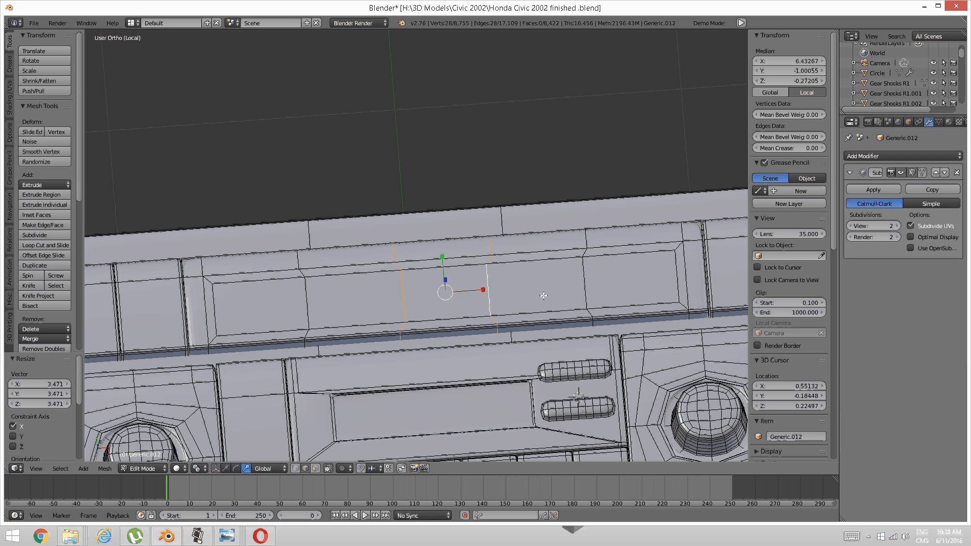
{"action": "key", "text": "ctrl+z"}
{"action": "left_click", "coordinate": [199, 469]}
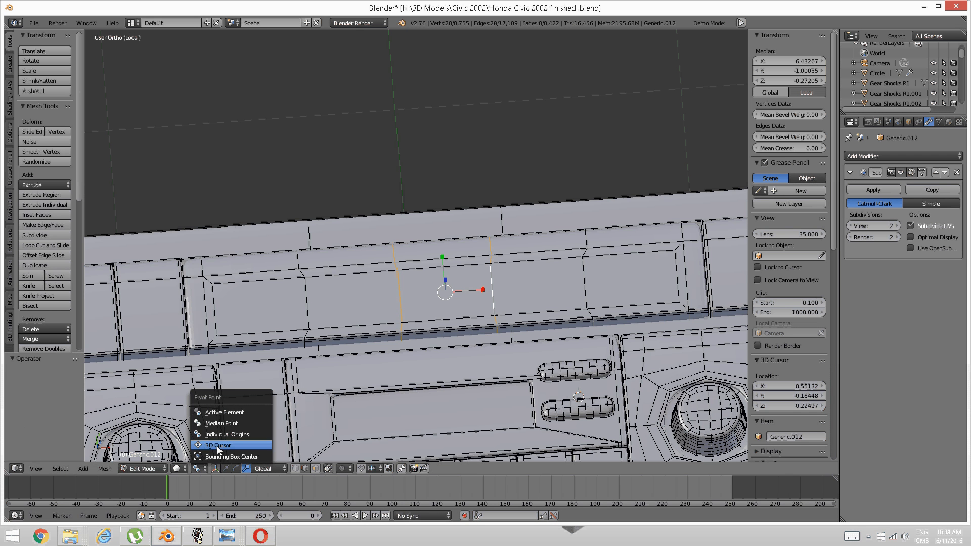
{"action": "left_click", "coordinate": [222, 456]}
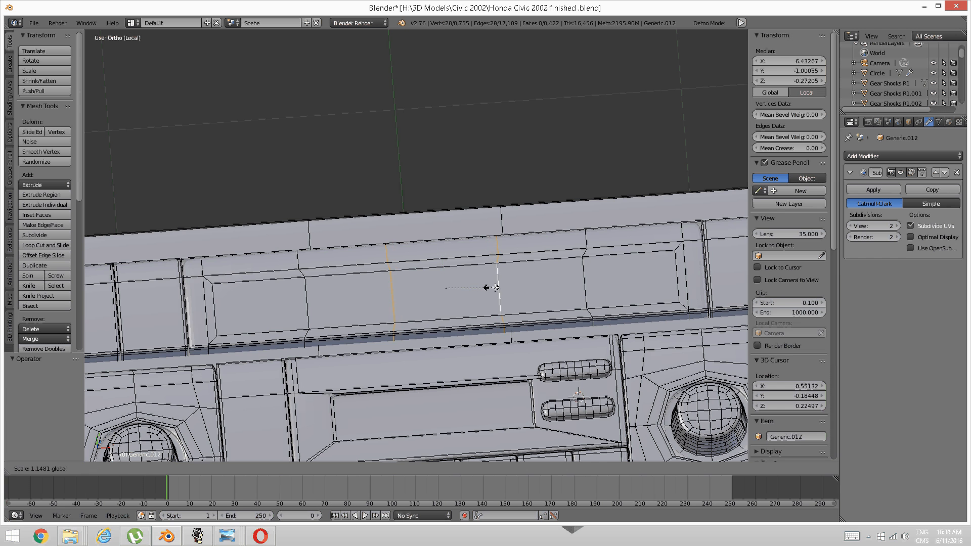
{"action": "key", "text": "a"}
- Add three loop cuts between the two spread edge loops in the middle of the centre panel
{"action": "middle_click_drag", "start_coordinate": [457, 291], "coordinate": [445, 293]}
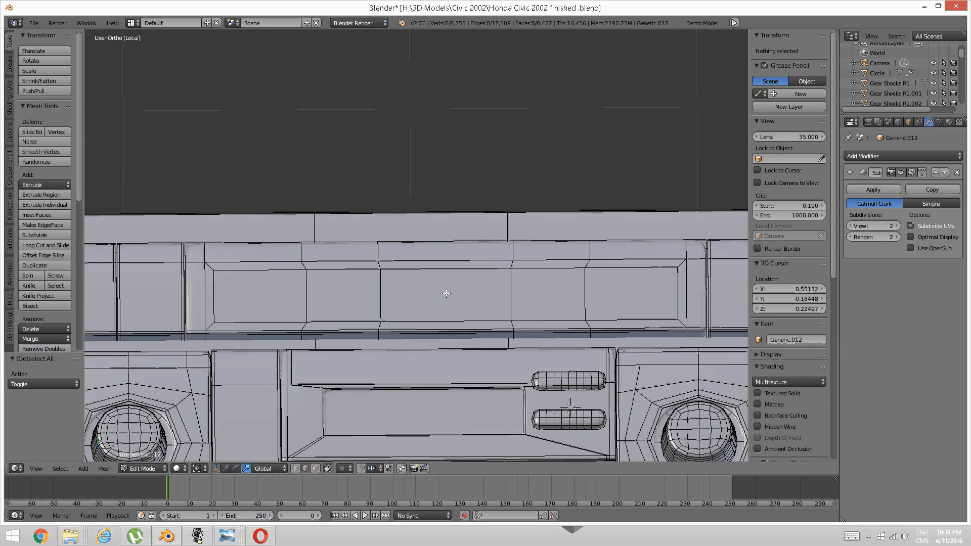
{"action": "key", "text": "ctrl+r"}
{"action": "scroll", "coordinate": [435, 275], "scroll_direction": "up", "scroll_amount": 1}
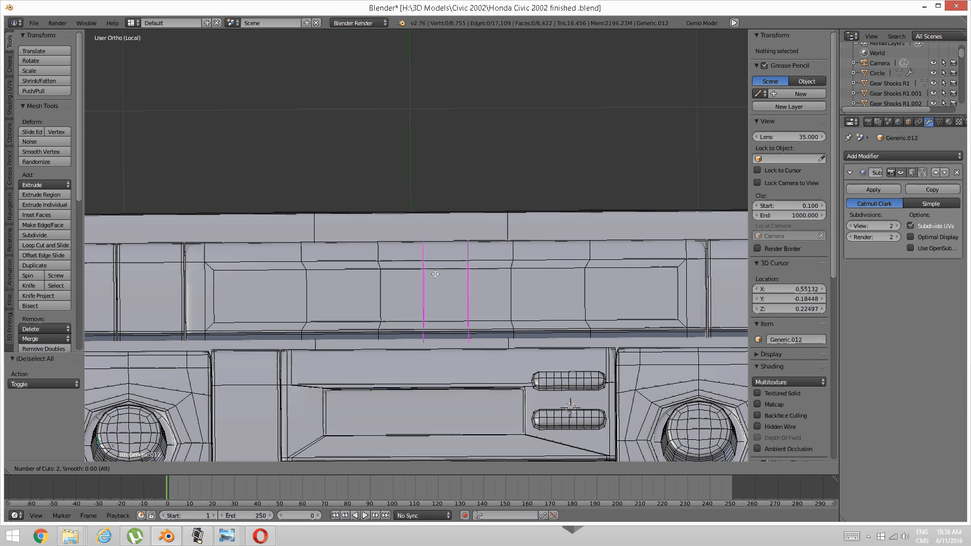
{"action": "scroll", "coordinate": [435, 274], "scroll_direction": "up", "scroll_amount": 1}
{"action": "left_click", "coordinate": [435, 275]}
{"action": "middle_click_drag", "start_coordinate": [435, 275], "coordinate": [421, 238]}
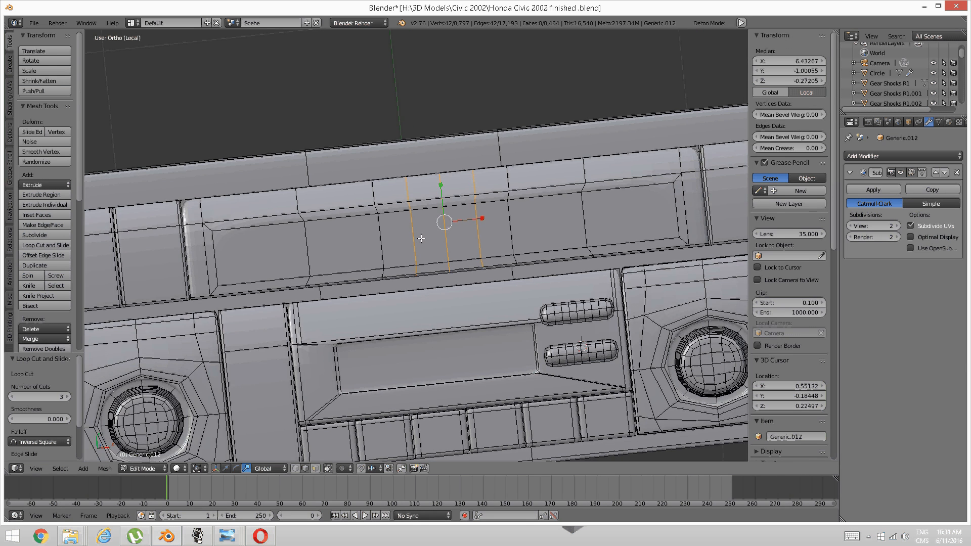
{"action": "key", "text": "a"}
- Select the three short middle edges along the inset's upper border and move them upward along Y
{"action": "scroll", "coordinate": [419, 263], "scroll_direction": "up", "scroll_amount": 2}
{"action": "key", "text": "ctrl+Tab"}
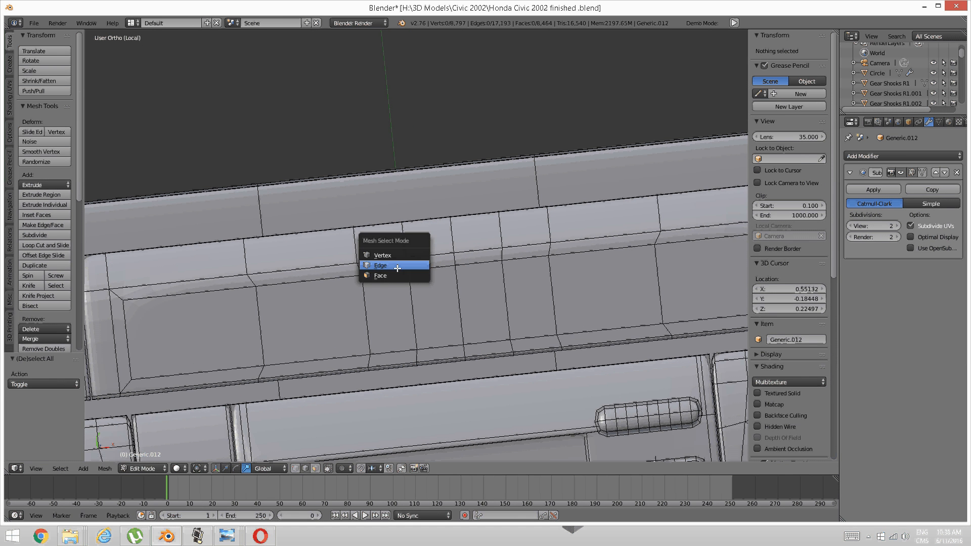
{"action": "left_click", "coordinate": [397, 268]}
{"action": "left_click", "coordinate": [406, 262]}
{"action": "left_click", "coordinate": [454, 261], "text": "shift"}
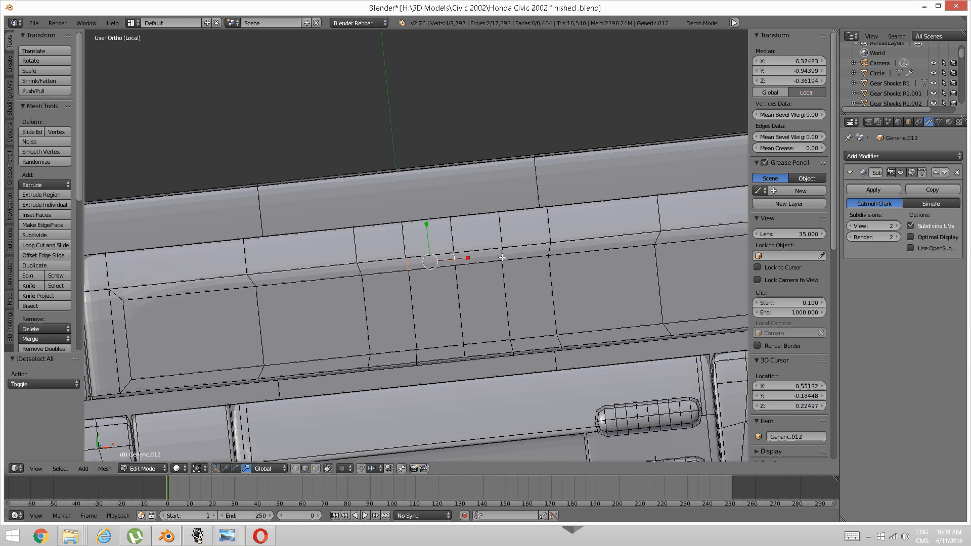
{"action": "left_click", "coordinate": [488, 271], "text": "shift"}
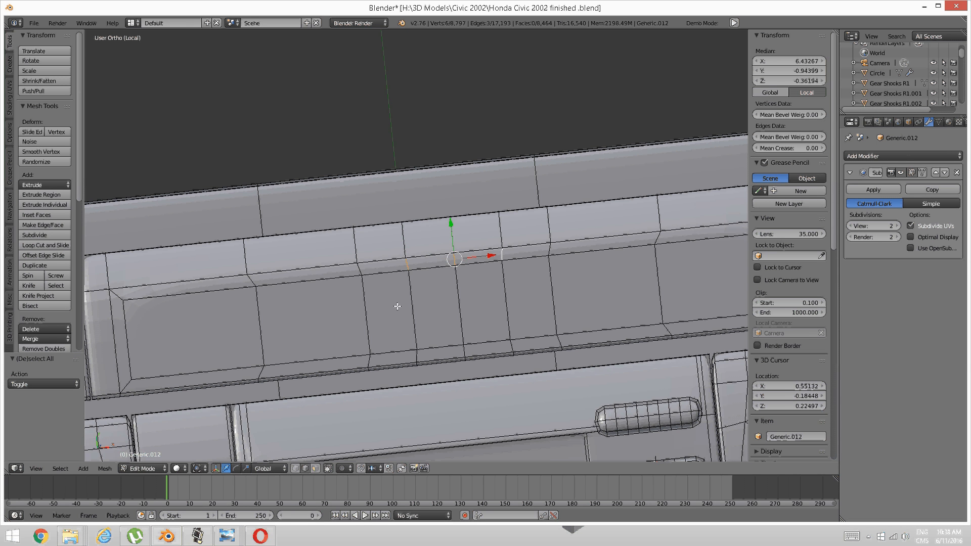
{"action": "left_click_drag", "start_coordinate": [450, 223], "coordinate": [456, 218]}
{"action": "left_click", "coordinate": [450, 252]}
{"action": "right_click", "coordinate": [453, 248]}
{"action": "scroll", "coordinate": [421, 309], "scroll_direction": "down", "scroll_amount": 2}
{"action": "mouse_move", "coordinate": [421, 308]}
{"action": "middle_mouse_down"}
{"action": "mouse_move", "coordinate": [430, 343]}
{"action": "mouse_move", "coordinate": [401, 316]}
{"action": "mouse_move", "coordinate": [433, 306]}
{"action": "middle_mouse_up"}
{"action": "key", "text": "a"}
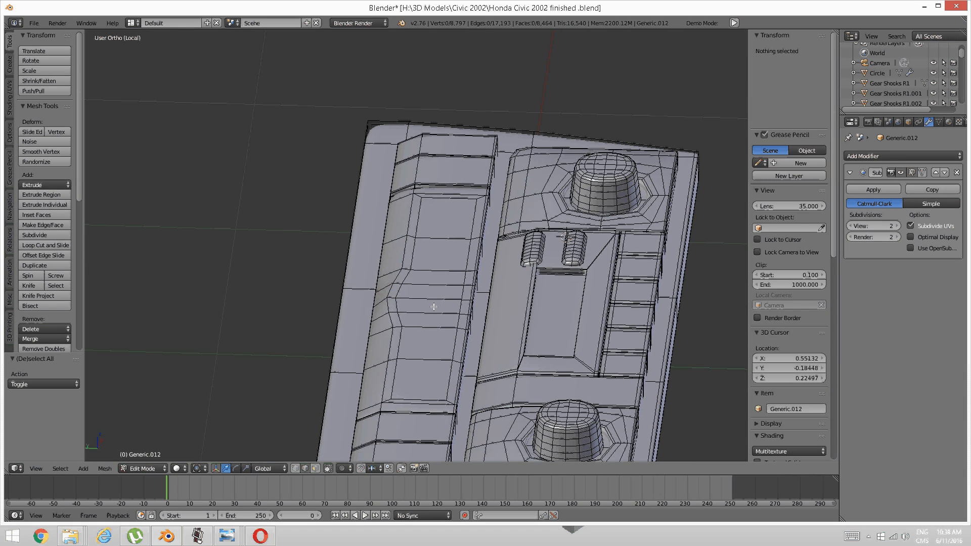
{"action": "key", "text": "ctrl+Tab"}
{"action": "left_click", "coordinate": [433, 320]}
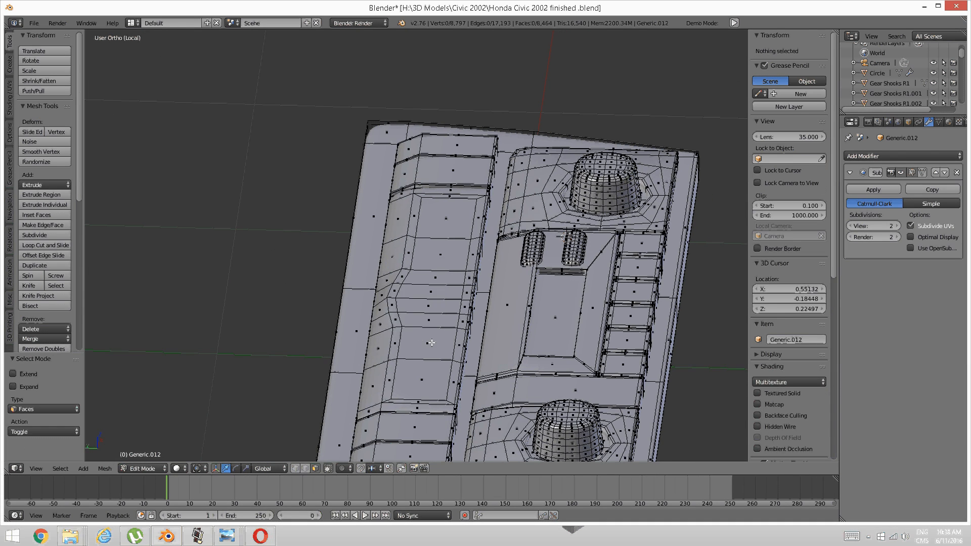
{"action": "key", "text": "a"}
{"action": "key", "text": "a"}
{"action": "key", "text": "ctrl+Tab"}
{"action": "left_click", "coordinate": [424, 332]}
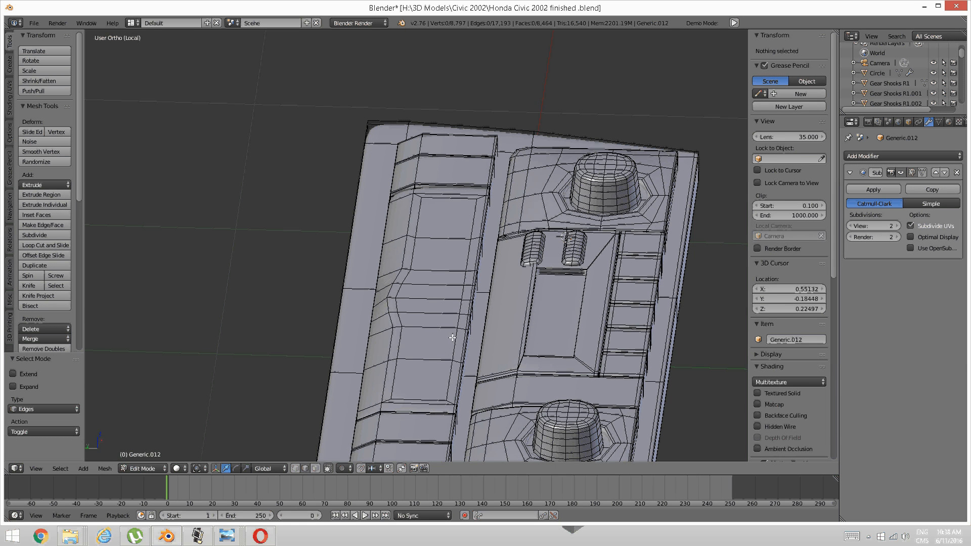
- Select the full row of edges along the inset's lower border and shift it slightly upward along Y
{"action": "right_click", "coordinate": [449, 369]}
{"action": "right_click", "coordinate": [448, 370], "text": "alt"}
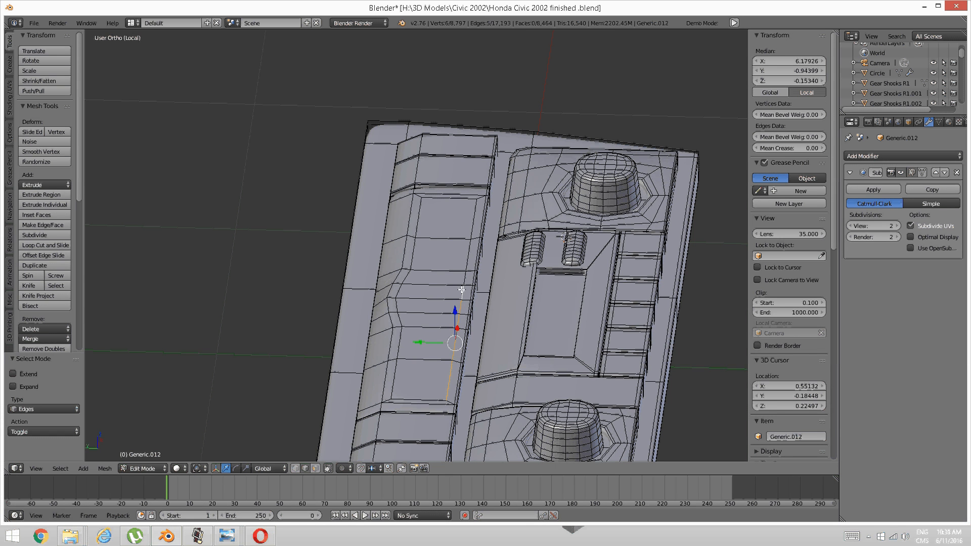
{"action": "right_click", "coordinate": [466, 255], "text": "shift"}
{"action": "right_click", "coordinate": [470, 229], "text": "shift"}
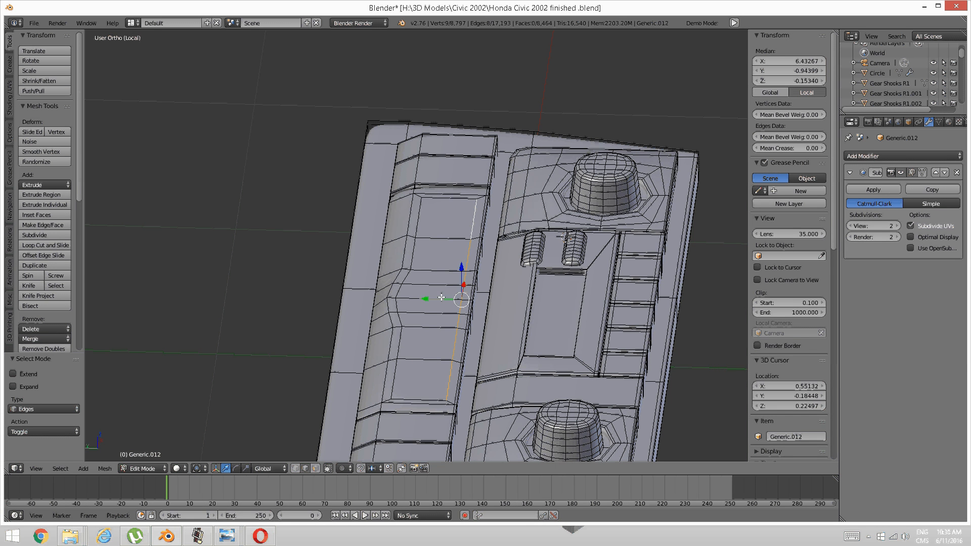
{"action": "left_click_drag", "start_coordinate": [420, 301], "coordinate": [416, 301]}
{"action": "left_click", "coordinate": [416, 301]}
{"action": "key", "text": "a"}
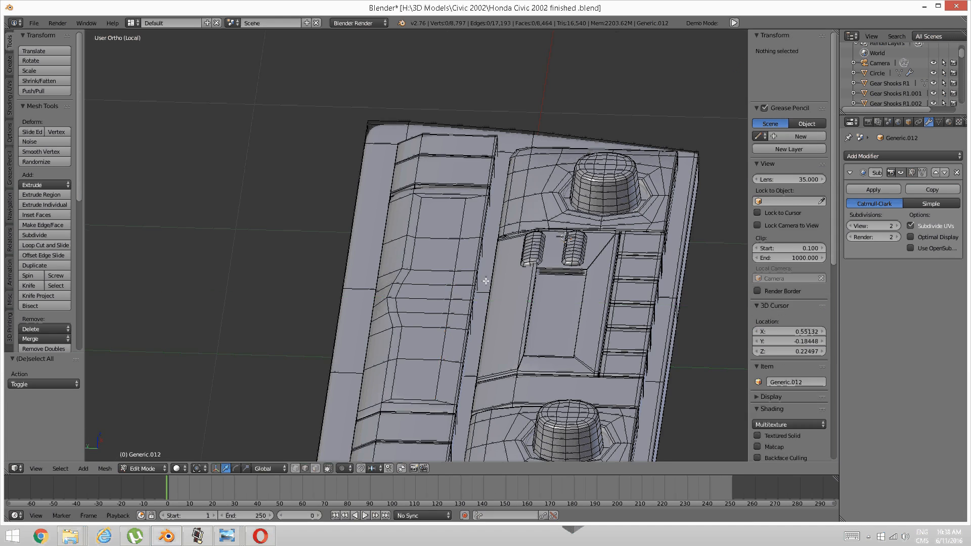
- Check the disc slot against the 2002 Honda Civic dashboard photo, and switch the faceplate mesh to face selection in Blender
{"action": "middle_click_drag", "start_coordinate": [416, 301], "coordinate": [412, 336]}
{"action": "mouse_move", "coordinate": [232, 535]}
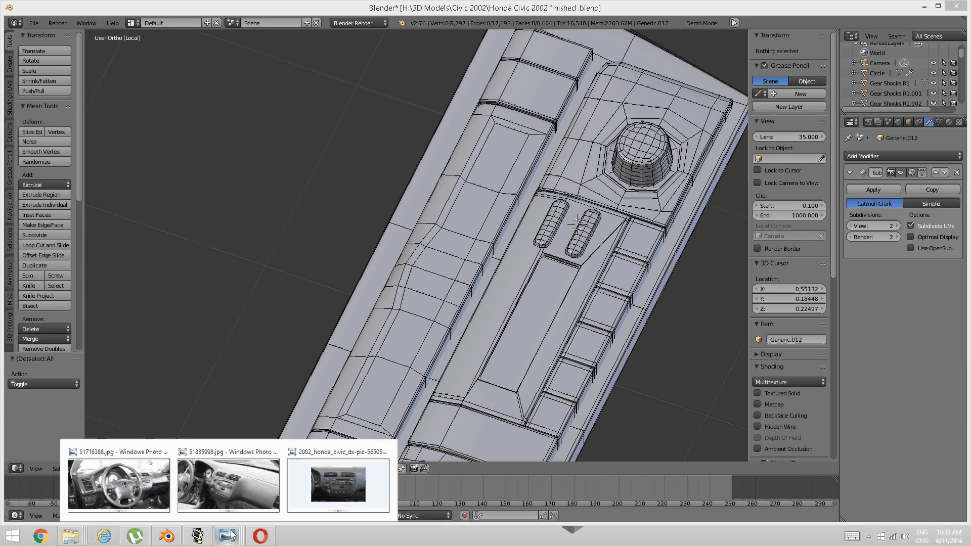
{"action": "left_click", "coordinate": [339, 483]}
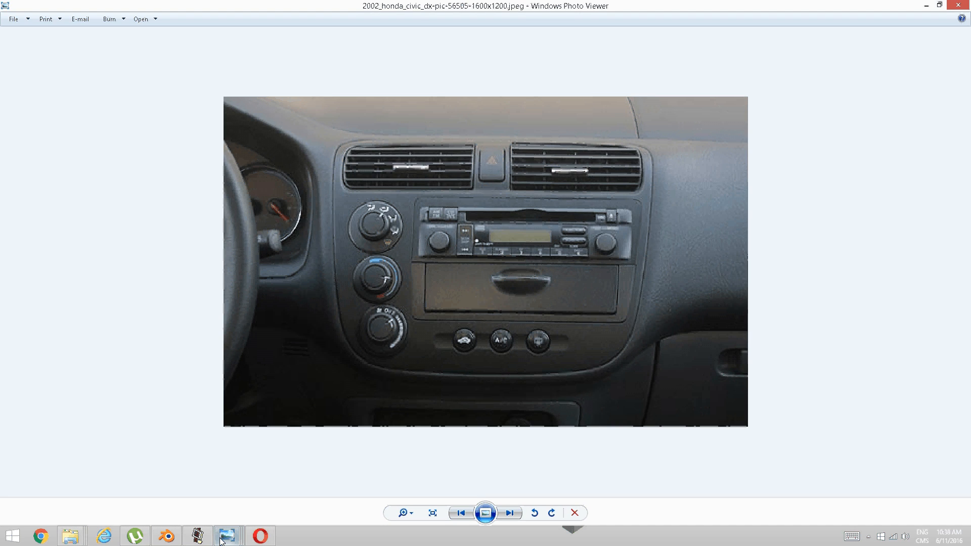
{"action": "left_click", "coordinate": [197, 536]}
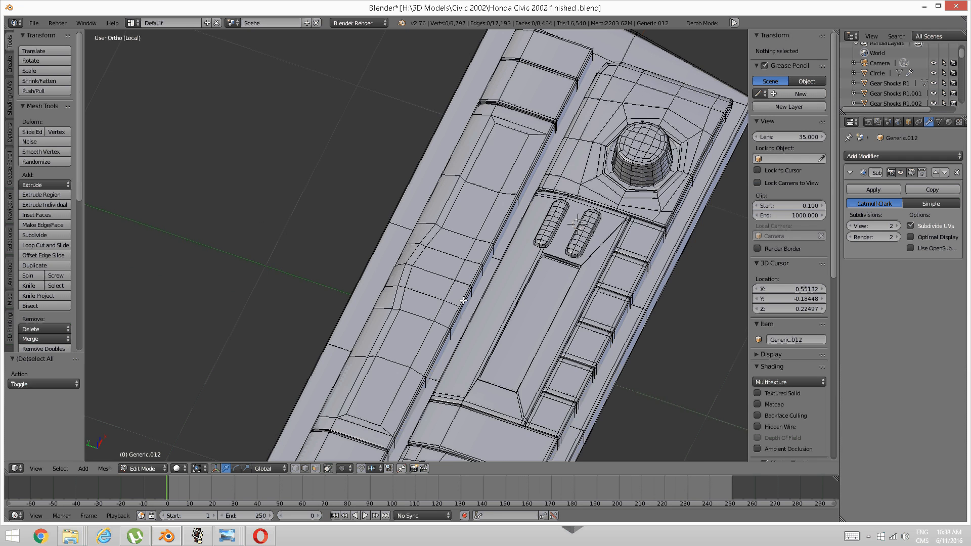
{"action": "middle_click_drag", "start_coordinate": [420, 303], "coordinate": [434, 308]}
{"action": "key", "text": "ctrl+Tab"}
{"action": "left_click", "coordinate": [432, 316]}
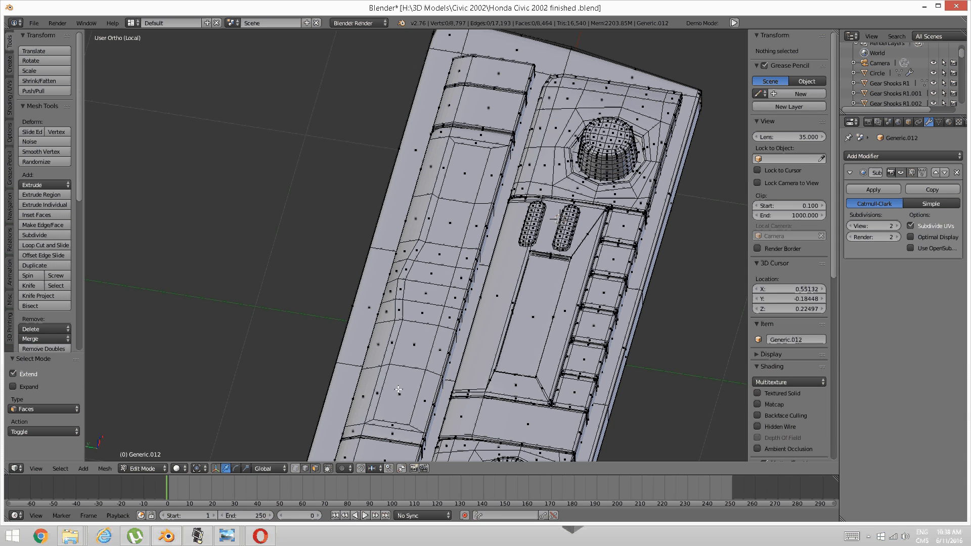
- Select the eight faces forming the centre panel's inset floor and extrude them inward by about 0.035
{"action": "right_click", "coordinate": [394, 394]}
{"action": "right_click", "coordinate": [410, 346], "text": "shift"}
{"action": "right_click", "coordinate": [428, 288], "text": "shift"}
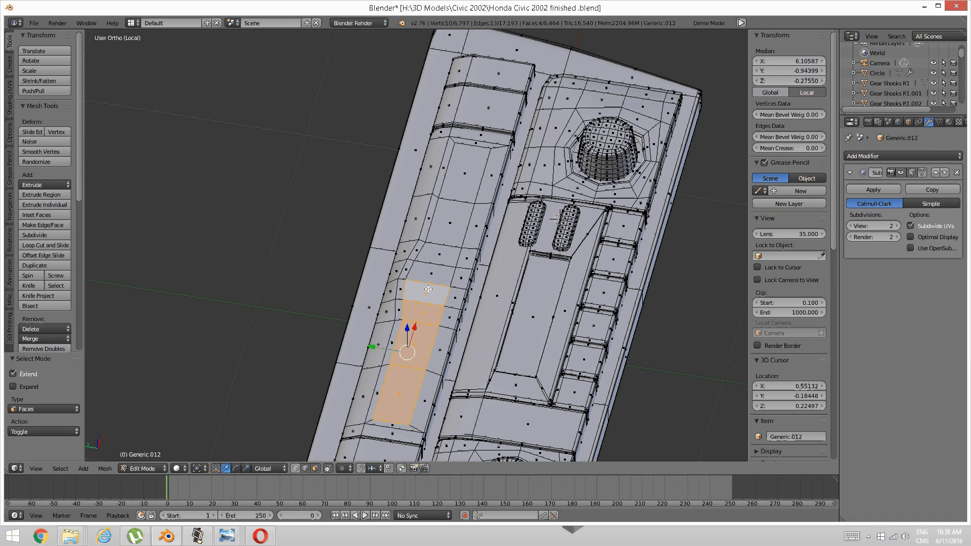
{"action": "right_click", "coordinate": [445, 222], "text": "shift"}
{"action": "right_click", "coordinate": [441, 254], "text": "shift"}
{"action": "right_click", "coordinate": [431, 273], "text": "shift"}
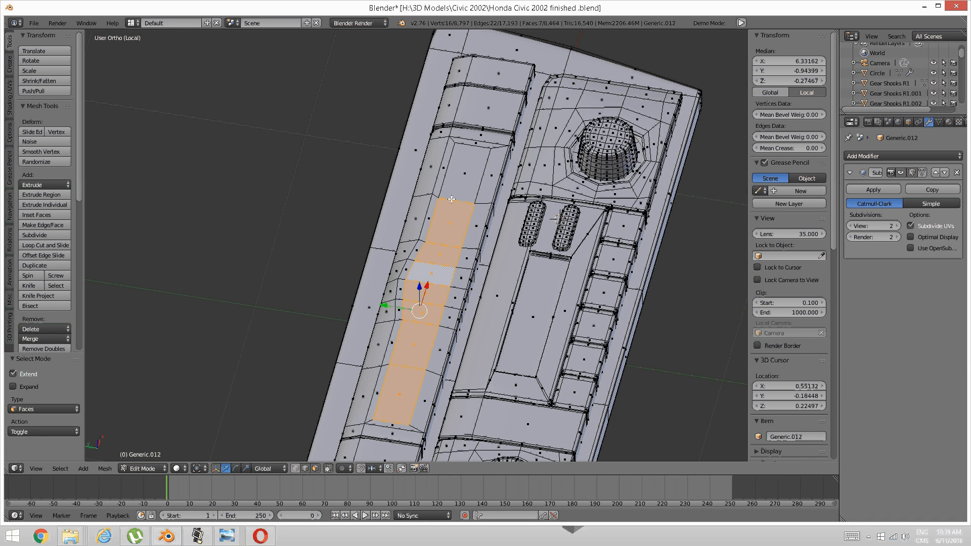
{"action": "right_click", "coordinate": [452, 199], "text": "shift"}
{"action": "middle_click_drag", "start_coordinate": [452, 199], "coordinate": [390, 301]}
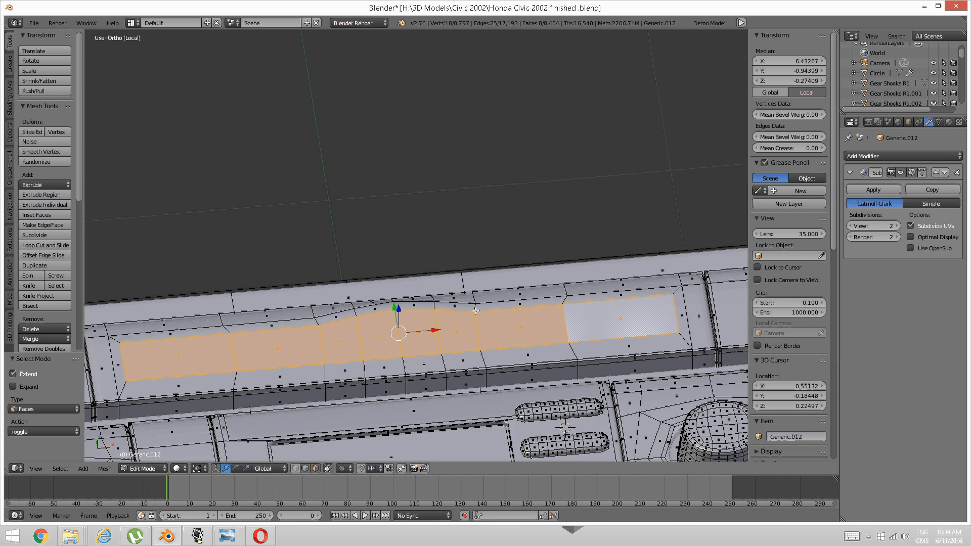
{"action": "key", "text": "e"}
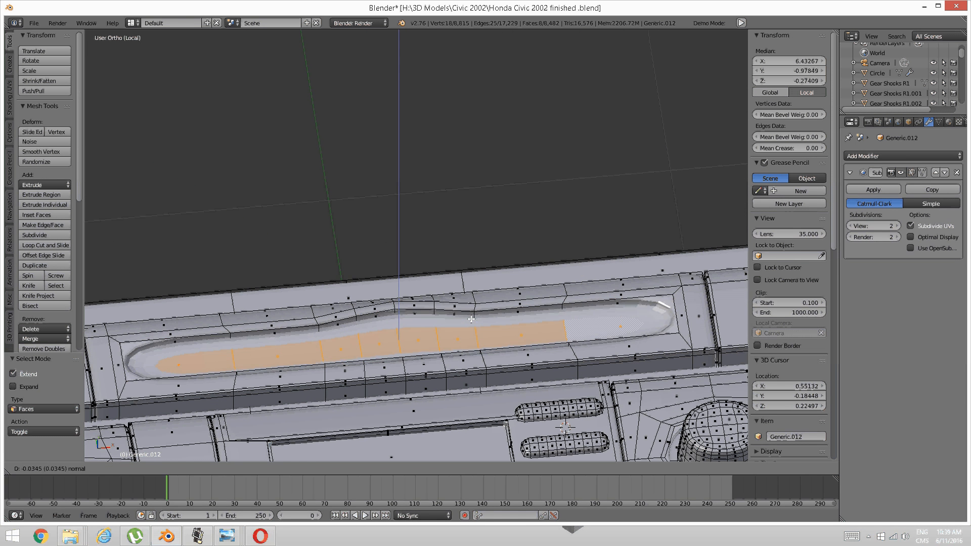
{"action": "left_click", "coordinate": [470, 319]}
- Set the subdivision modifier's view level to 0 and lower the slot's floor faces another 0.029 along Z
{"action": "left_click", "coordinate": [850, 226]}
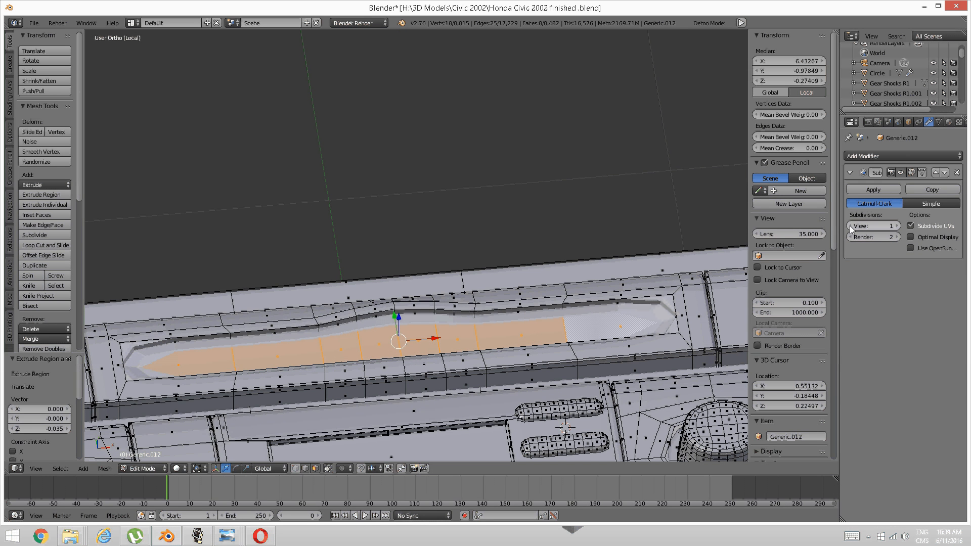
{"action": "left_click", "coordinate": [850, 225]}
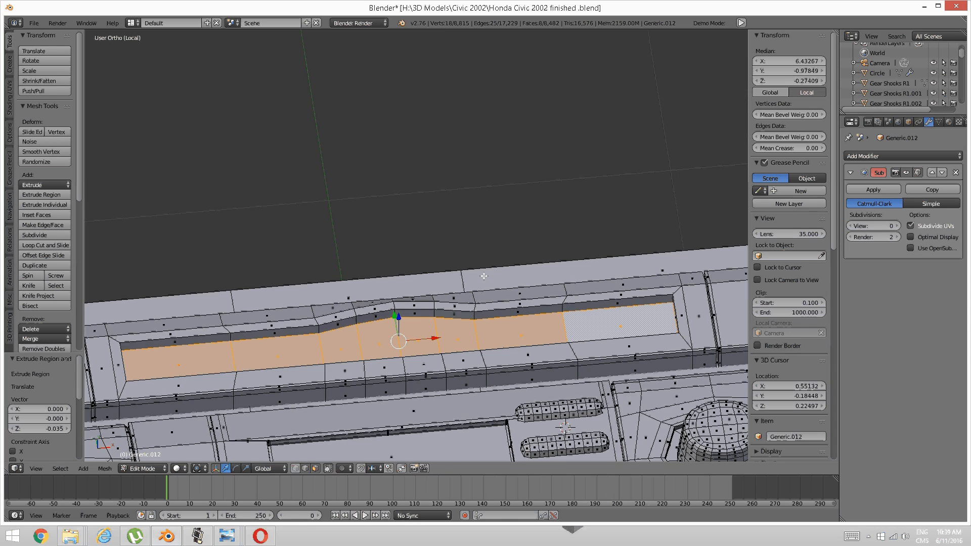
{"action": "mouse_move", "coordinate": [399, 311]}
{"action": "middle_mouse_down"}
{"action": "mouse_move", "coordinate": [418, 260]}
{"action": "mouse_move", "coordinate": [414, 298]}
{"action": "mouse_move", "coordinate": [389, 296]}
{"action": "middle_mouse_up"}
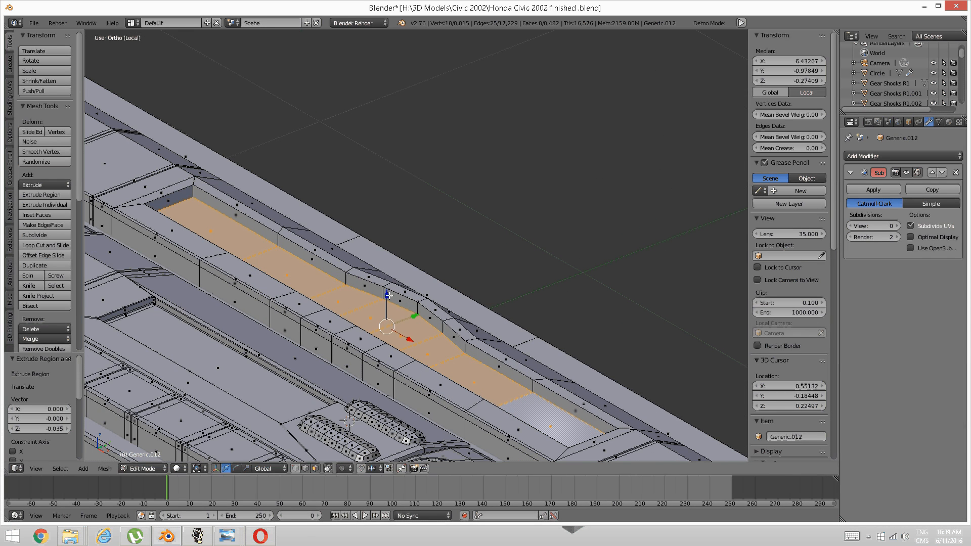
{"action": "key", "text": "g"}
{"action": "key", "text": "z"}
{"action": "left_click", "coordinate": [380, 303]}
- Add two loop cuts around the slot's side walls, one close to the rim and one close to the floor
{"action": "scroll", "coordinate": [380, 304], "scroll_direction": "up", "scroll_amount": 5}
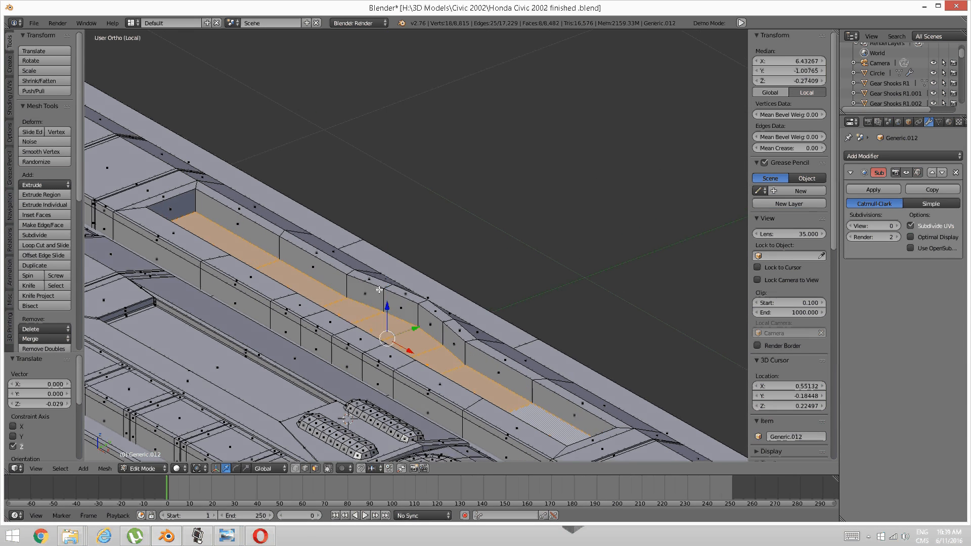
{"action": "key", "text": "a"}
{"action": "key", "text": "ctrl+r"}
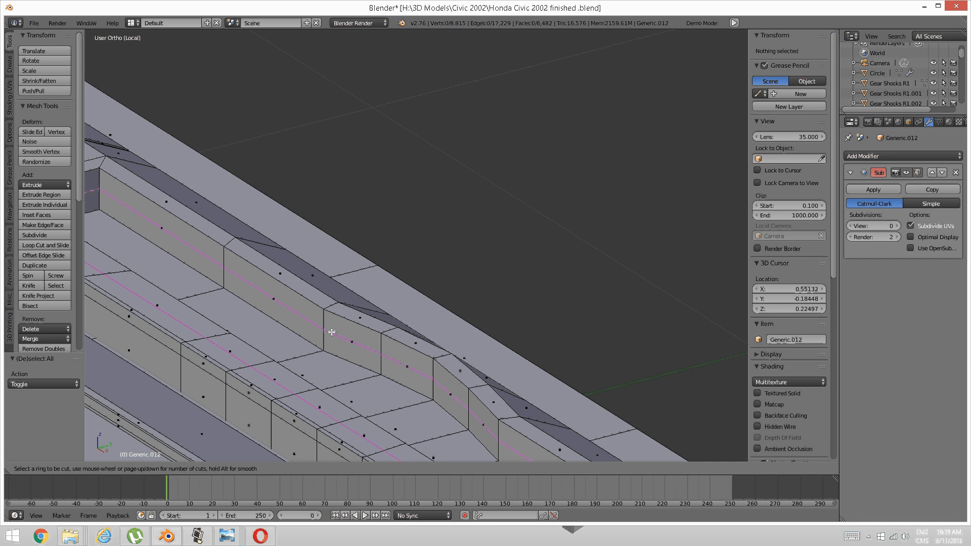
{"action": "left_click", "coordinate": [331, 331]}
{"action": "left_click", "coordinate": [329, 323]}
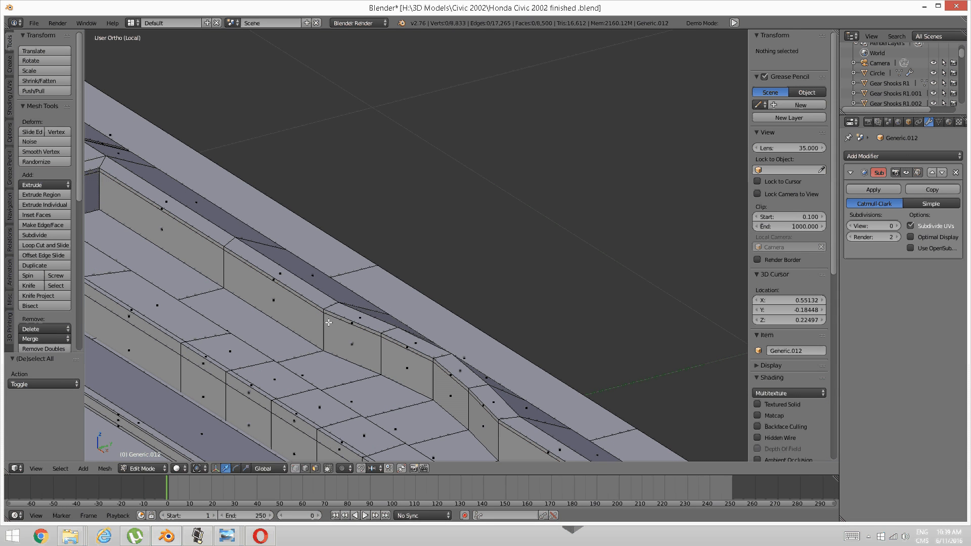
{"action": "key", "text": "ctrl+r"}
{"action": "left_click", "coordinate": [327, 324]}
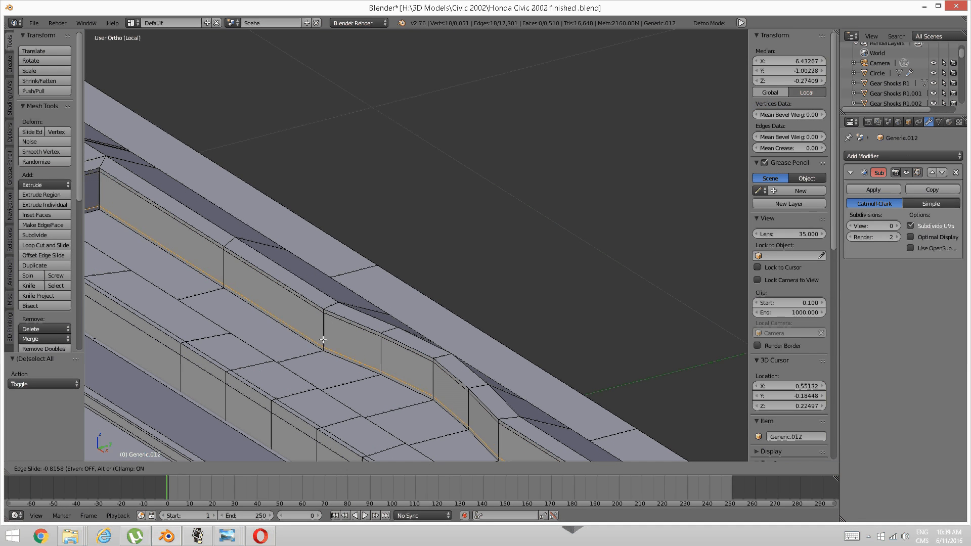
{"action": "left_click", "coordinate": [322, 340]}
{"action": "key", "text": "a"}
- Add a loop cut across the centre panel and slide it tight against the slot's right end
{"action": "scroll", "coordinate": [324, 340], "scroll_direction": "down", "scroll_amount": 3}
{"action": "middle_click_drag", "start_coordinate": [324, 340], "coordinate": [470, 314]}
{"action": "scroll", "coordinate": [531, 298], "scroll_direction": "up", "scroll_amount": 3}
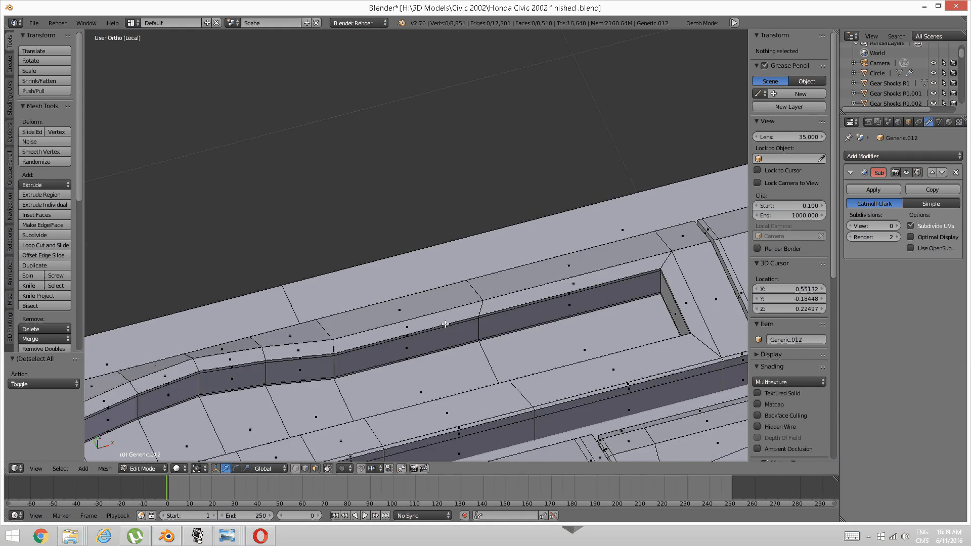
{"action": "middle_click_drag", "start_coordinate": [581, 283], "coordinate": [492, 331]}
{"action": "key", "text": "ctrl+r"}
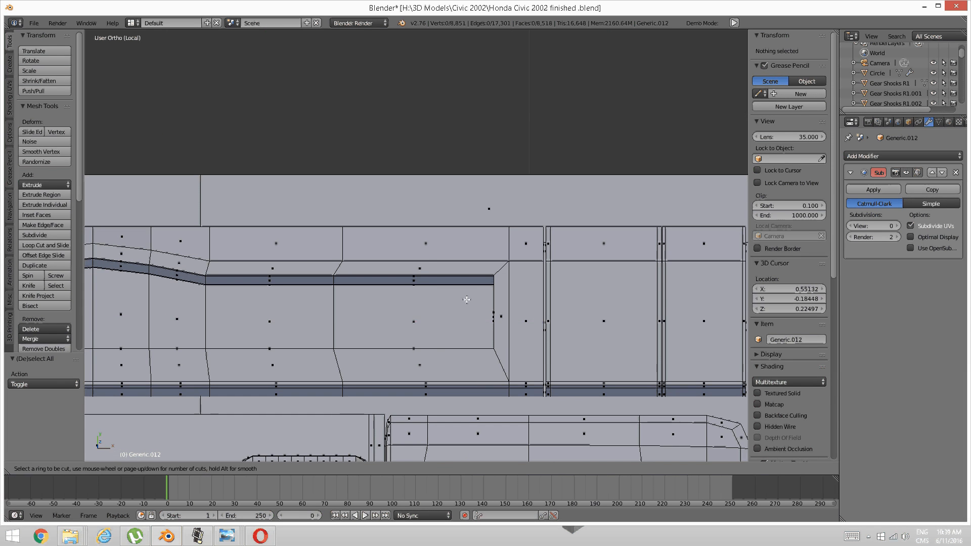
{"action": "left_click", "coordinate": [466, 297]}
{"action": "right_click", "coordinate": [530, 283]}
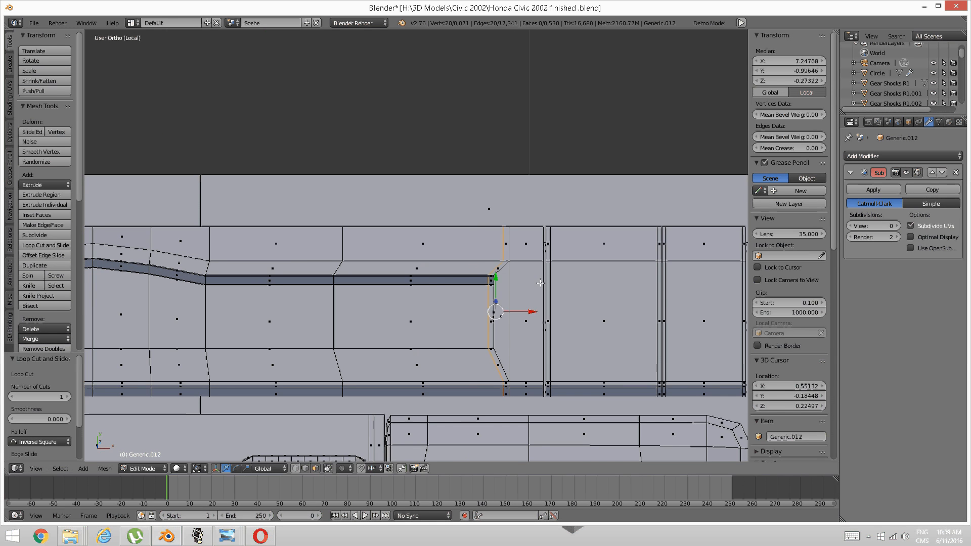
- Check the dashboard reference photo again and add a matching loop cut tight against the slot's left end
{"action": "middle_click_drag", "start_coordinate": [293, 343], "coordinate": [485, 349], "text": "shift"}
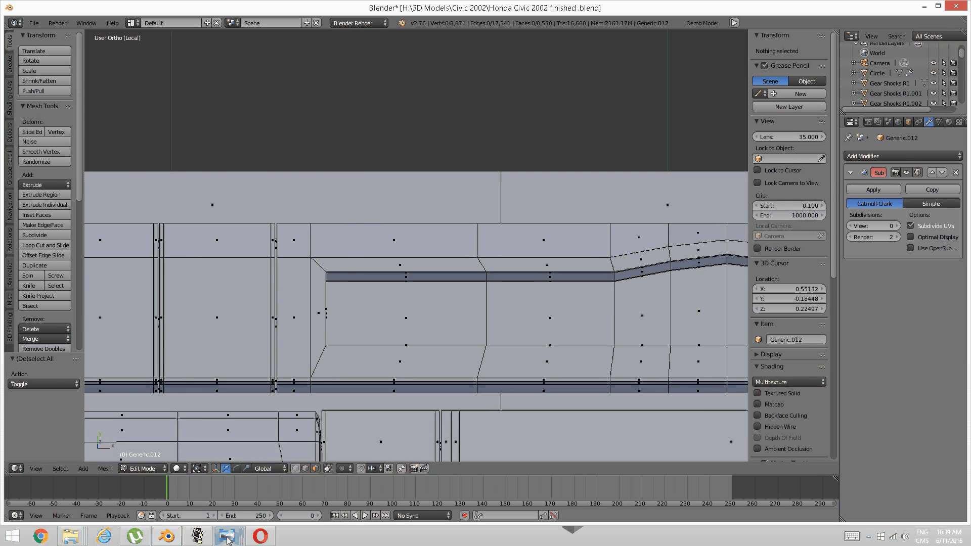
{"action": "mouse_move", "coordinate": [227, 535]}
{"action": "left_click", "coordinate": [320, 494]}
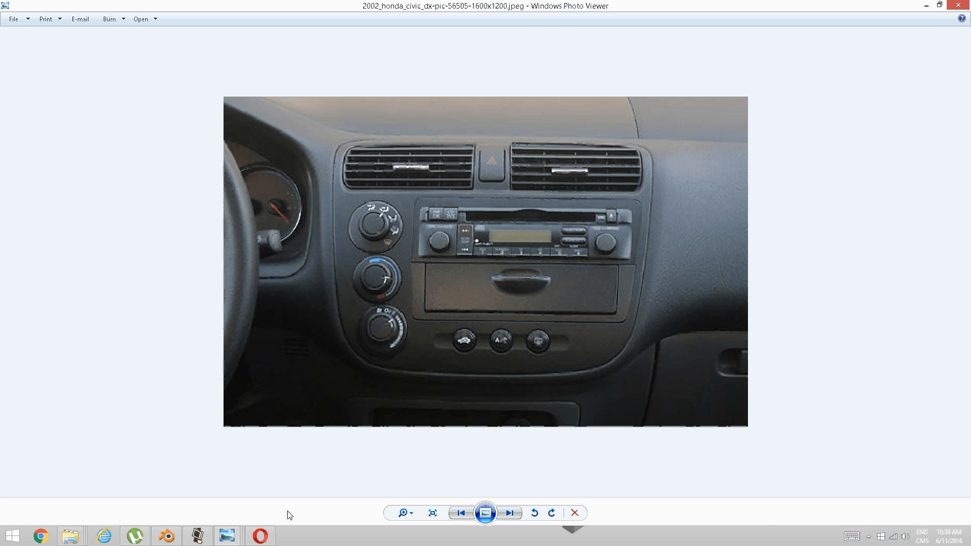
{"action": "left_click", "coordinate": [197, 536]}
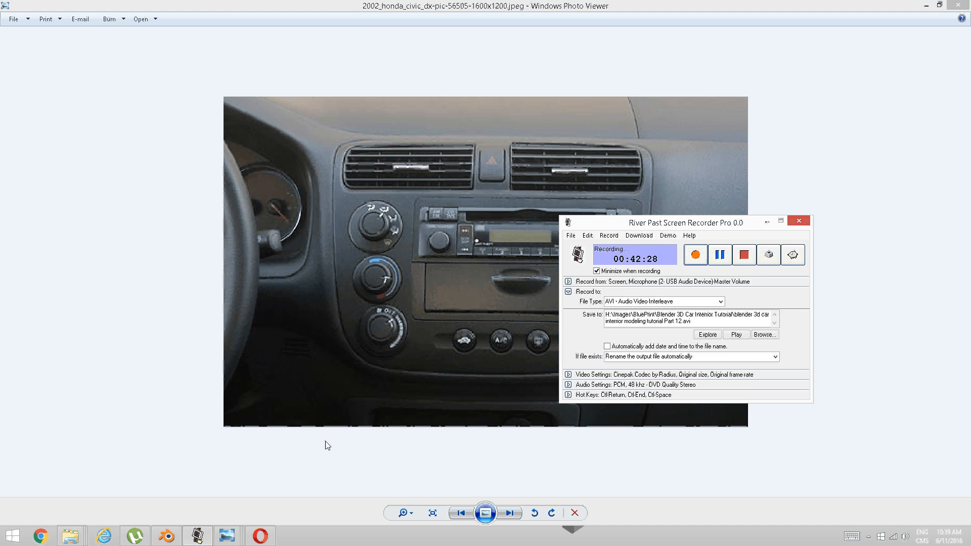
{"action": "left_click", "coordinate": [167, 536]}
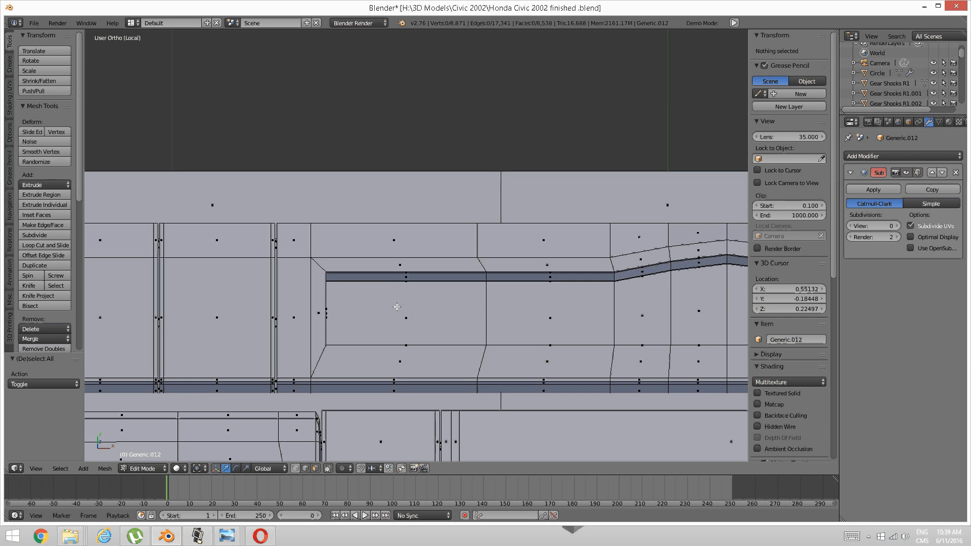
{"action": "key", "text": "ctrl+r"}
{"action": "left_click", "coordinate": [349, 278]}
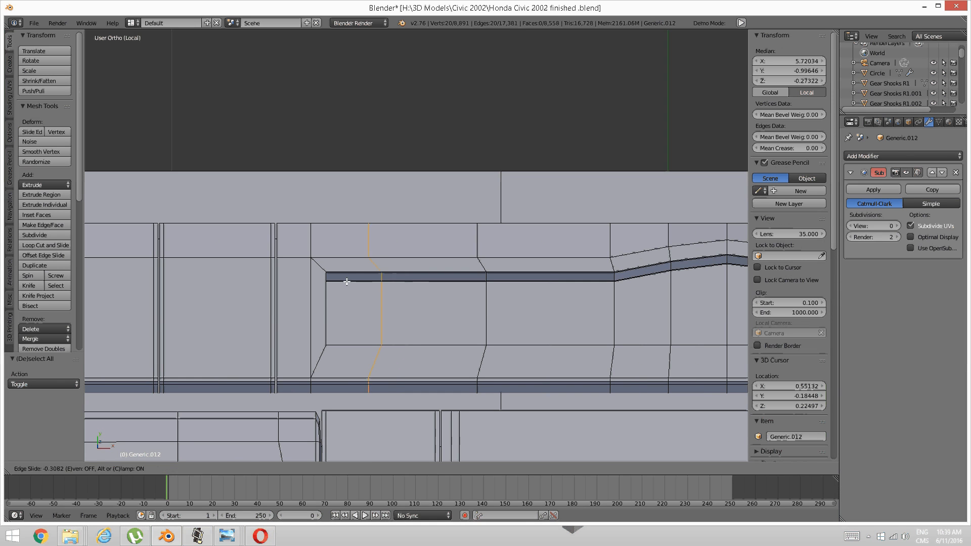
{"action": "left_click", "coordinate": [303, 271]}
{"action": "key", "text": "a"}
- Select the full strip of faces along the centre panel's upper edge, from its left end to its right end
{"action": "middle_click_drag", "start_coordinate": [302, 272], "coordinate": [343, 264]}
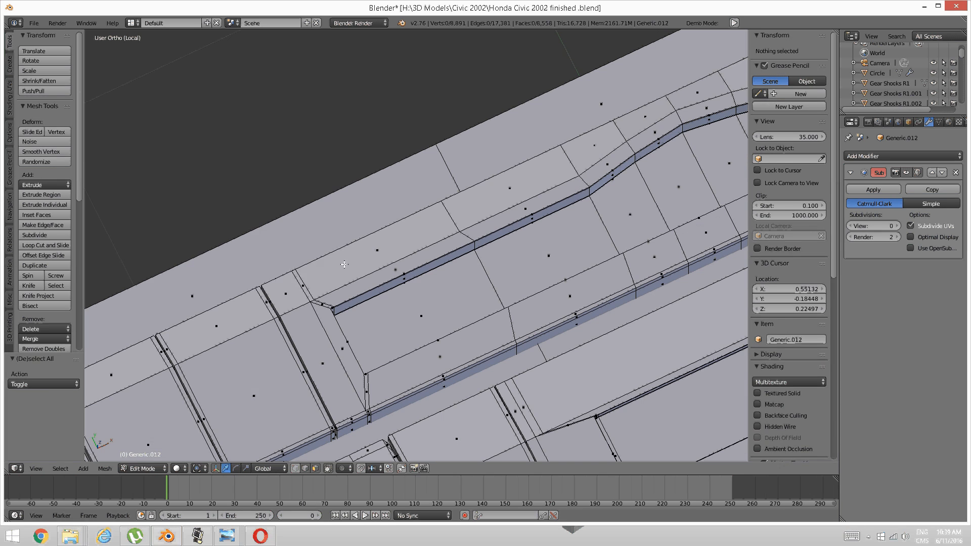
{"action": "key", "text": "ctrl+Tab"}
{"action": "left_click", "coordinate": [291, 282]}
{"action": "right_click", "coordinate": [301, 287]}
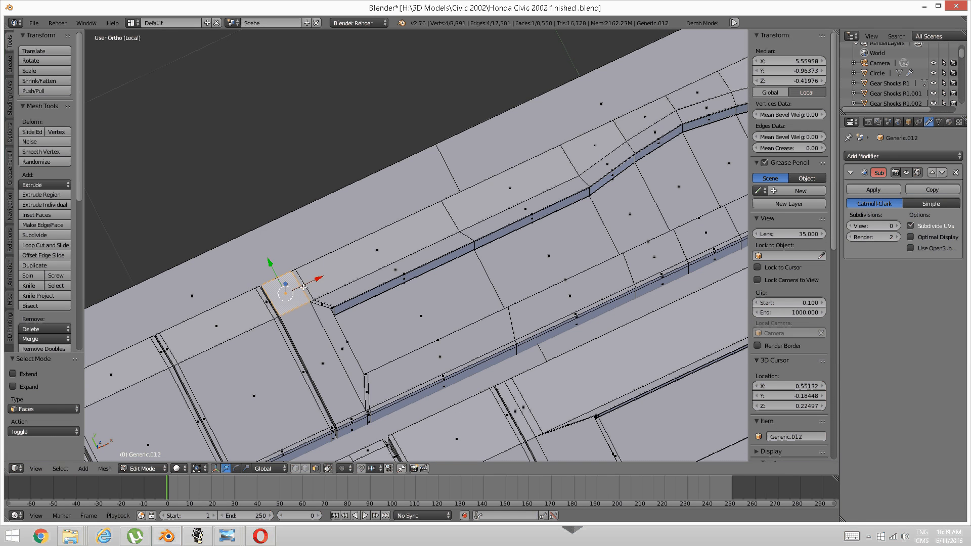
{"action": "right_click", "coordinate": [445, 237], "text": "ctrl"}
{"action": "middle_click_drag", "start_coordinate": [445, 237], "coordinate": [323, 298]}
{"action": "right_click", "coordinate": [313, 299], "text": "ctrl"}
{"action": "right_click", "coordinate": [365, 275], "text": "ctrl"}
{"action": "right_click", "coordinate": [420, 252], "text": "ctrl"}
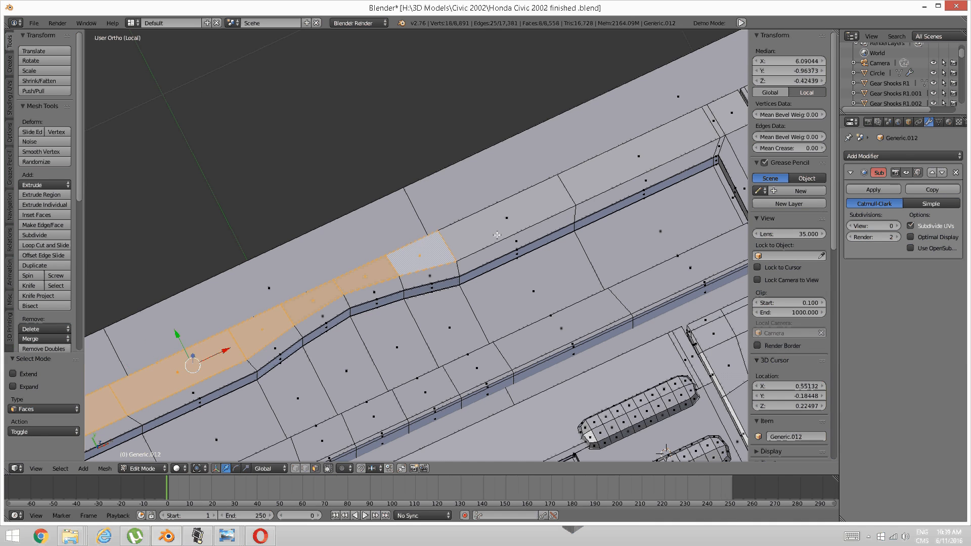
{"action": "right_click", "coordinate": [497, 235], "text": "ctrl"}
{"action": "middle_click_drag", "start_coordinate": [497, 235], "coordinate": [436, 280], "text": "shift"}
{"action": "right_click", "coordinate": [443, 264], "text": "ctrl"}
{"action": "right_click", "coordinate": [525, 229], "text": "ctrl"}
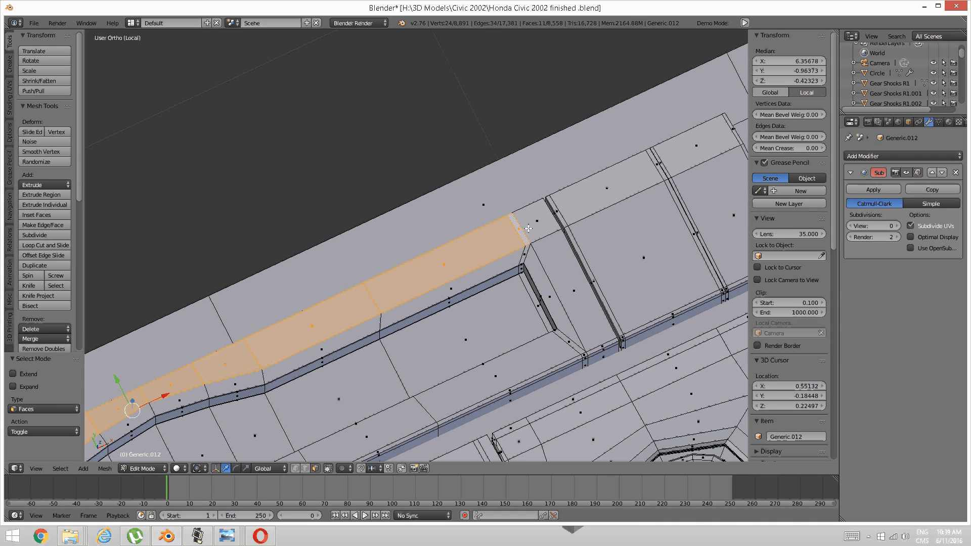
{"action": "right_click", "coordinate": [528, 228], "text": "ctrl"}
{"action": "middle_click_drag", "start_coordinate": [528, 228], "coordinate": [485, 312]}
- Extrude the selected upper strip three times in small steps along Z, the first by 0.004 and the second by 0.006
{"action": "key", "text": "e"}
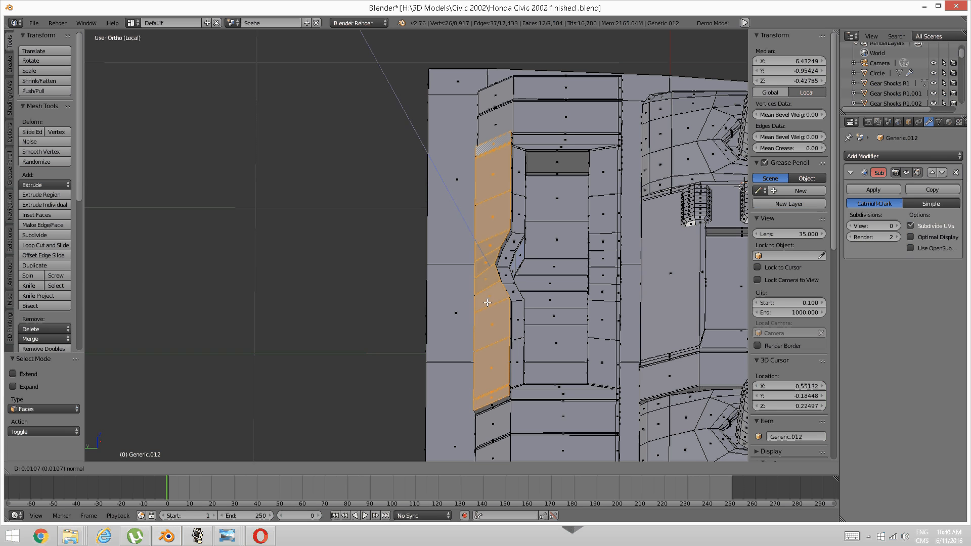
{"action": "key", "text": "z"}
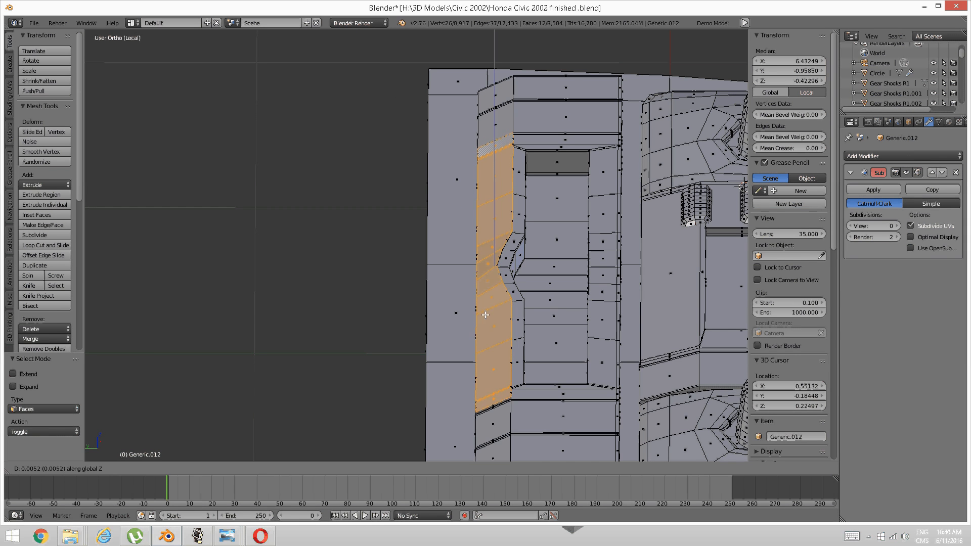
{"action": "key", "text": "z"}
{"action": "left_click", "coordinate": [484, 317]}
{"action": "key", "text": "e"}
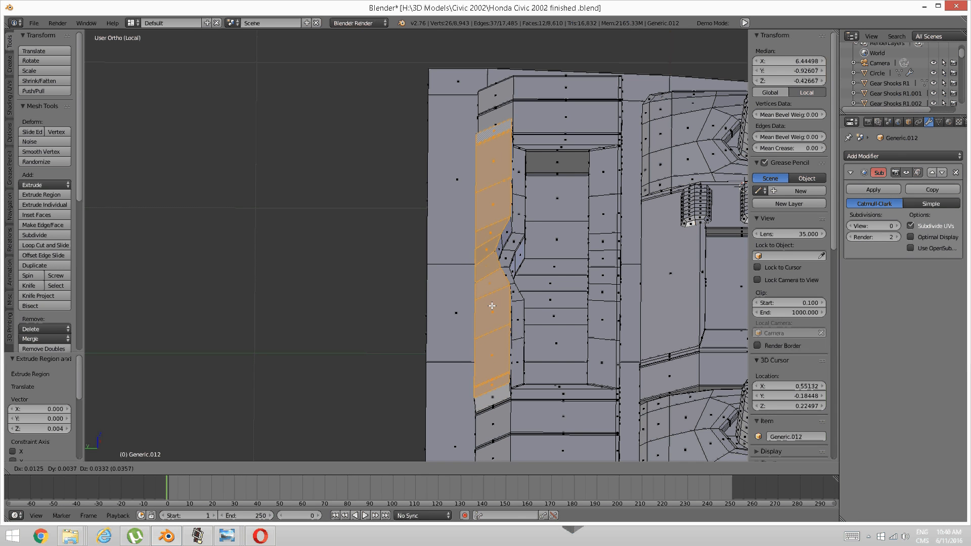
{"action": "key", "text": "z"}
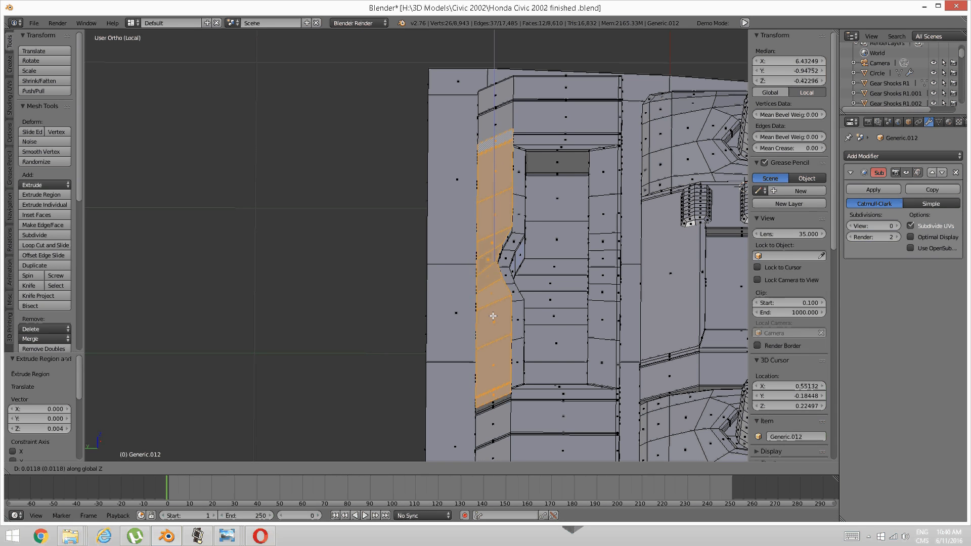
{"action": "left_click", "coordinate": [492, 337]}
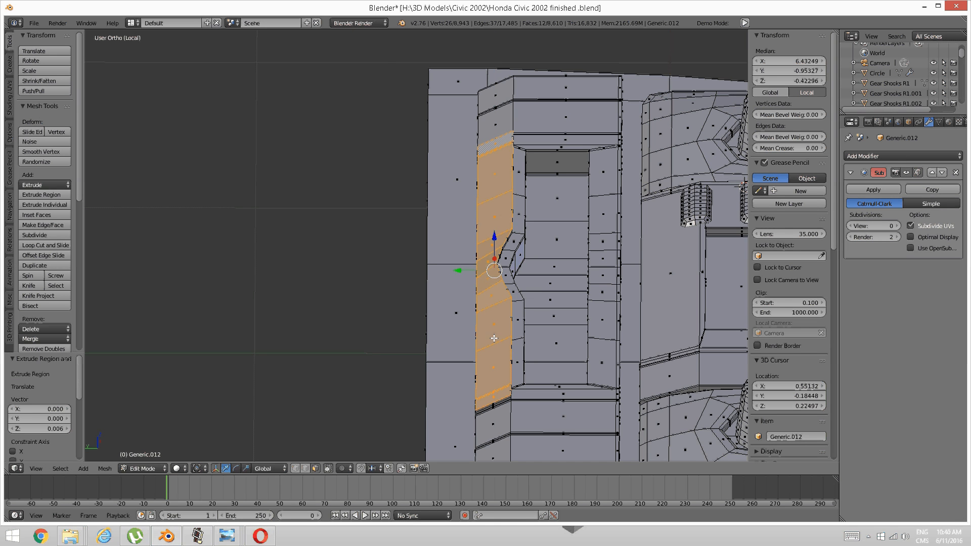
{"action": "key", "text": "e"}
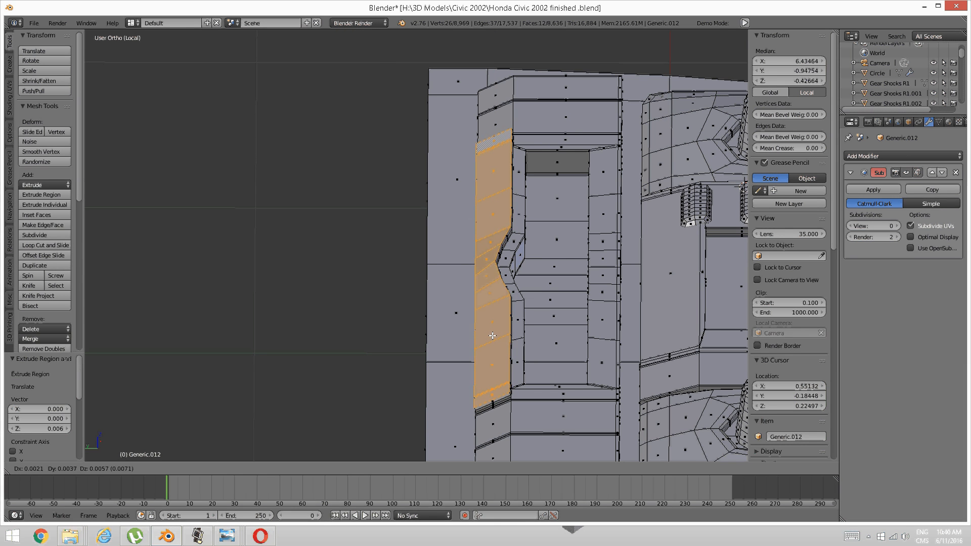
{"action": "key", "text": "z"}
{"action": "left_click", "coordinate": [492, 335]}
{"action": "mouse_move", "coordinate": [492, 335]}
{"action": "middle_mouse_down"}
{"action": "mouse_move", "coordinate": [411, 337]}
{"action": "mouse_move", "coordinate": [386, 323]}
{"action": "middle_mouse_up"}
{"action": "key", "text": "a"}
- Add a centred loop cut across the narrow section between the centre panel's left edge and the slot
{"action": "scroll", "coordinate": [788, 354], "scroll_direction": "down", "scroll_amount": 3}
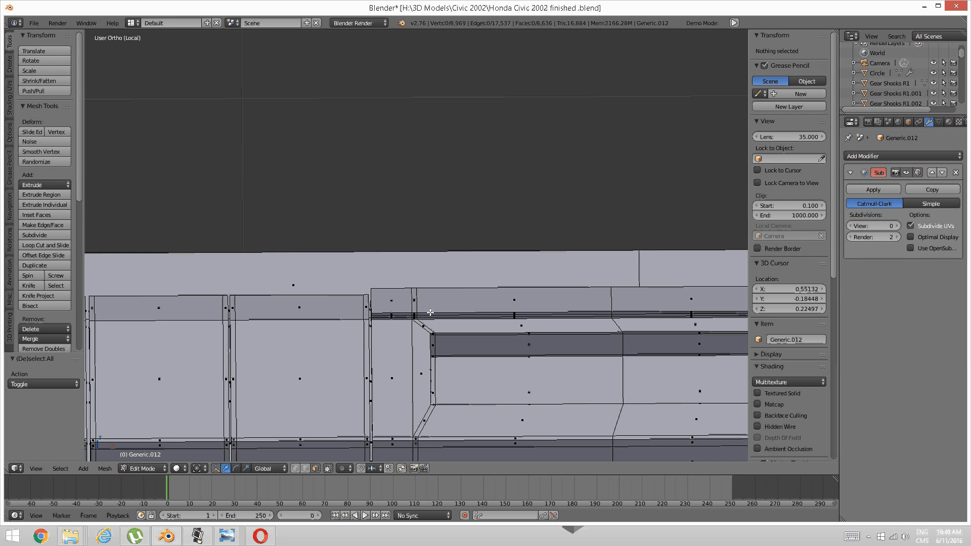
{"action": "key", "text": "ctrl+r"}
{"action": "left_click", "coordinate": [385, 321]}
{"action": "right_click", "coordinate": [384, 321]}
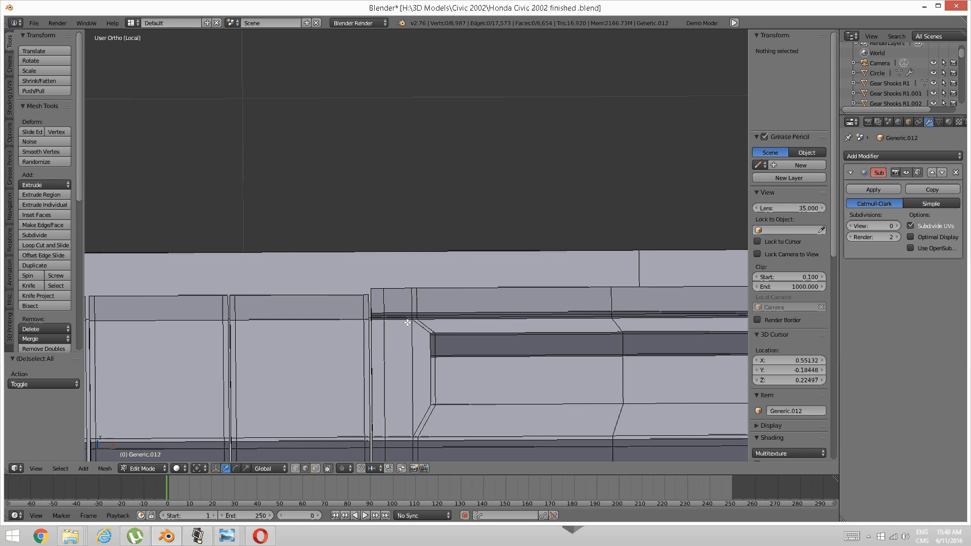
- Add a matching centred loop cut across the narrow section between the slot and the centre panel's right edge
{"action": "middle_click_drag", "start_coordinate": [384, 321], "coordinate": [339, 218]}
{"action": "key", "text": "ctrl+r"}
{"action": "left_click", "coordinate": [526, 250]}
{"action": "right_click", "coordinate": [527, 250]}
{"action": "key", "text": "a"}
- Set the Subdivision Surface modifier's viewport level to 2 and check the smoothed radio faceplate in Object Mode
{"action": "left_click", "coordinate": [897, 226]}
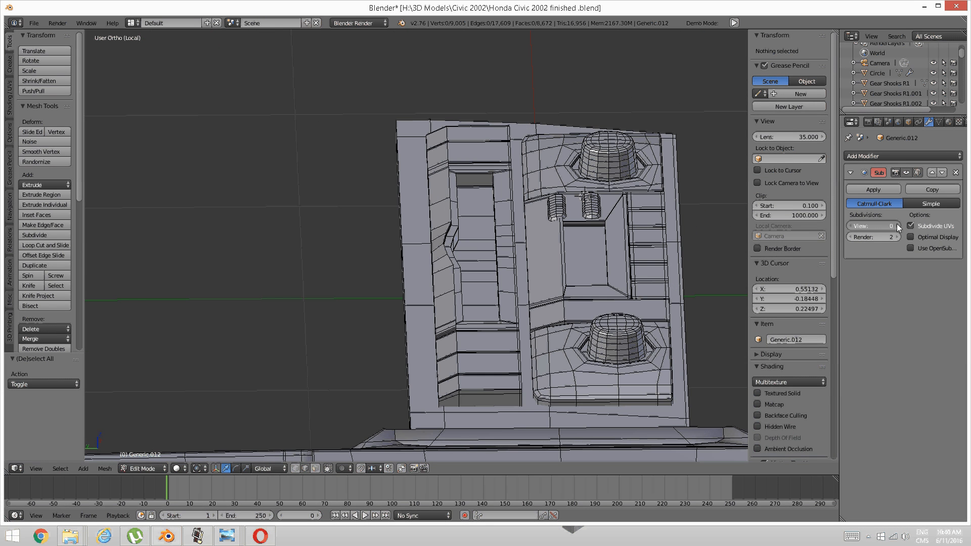
{"action": "left_click", "coordinate": [897, 226]}
{"action": "middle_click_drag", "start_coordinate": [412, 255], "coordinate": [441, 238]}
{"action": "scroll", "coordinate": [416, 269], "scroll_direction": "down", "scroll_amount": 3}
{"action": "scroll", "coordinate": [416, 238], "scroll_direction": "up", "scroll_amount": 3}
{"action": "scroll", "coordinate": [417, 238], "scroll_direction": "down", "scroll_amount": 3}
{"action": "scroll", "coordinate": [441, 238], "scroll_direction": "up", "scroll_amount": 2}
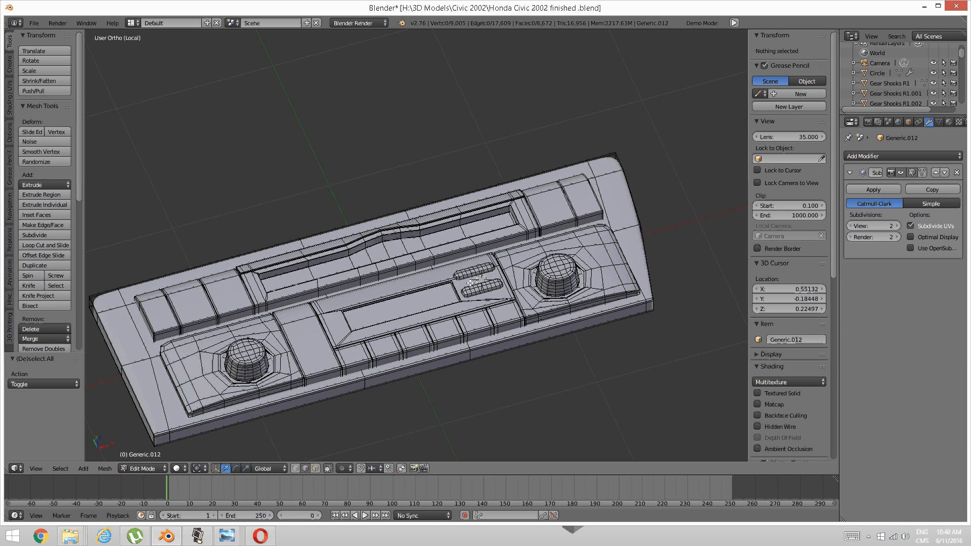
{"action": "mouse_move", "coordinate": [491, 219]}
{"action": "middle_mouse_down"}
{"action": "mouse_move", "coordinate": [383, 306]}
{"action": "mouse_move", "coordinate": [476, 238]}
{"action": "mouse_move", "coordinate": [399, 270]}
{"action": "mouse_move", "coordinate": [337, 252]}
{"action": "mouse_move", "coordinate": [360, 268]}
{"action": "mouse_move", "coordinate": [234, 265]}
{"action": "mouse_move", "coordinate": [419, 314]}
{"action": "middle_mouse_up"}
{"action": "key", "text": "Tab"}
{"action": "left_click", "coordinate": [322, 268]}
{"action": "scroll", "coordinate": [368, 250], "scroll_direction": "down", "scroll_amount": 5}
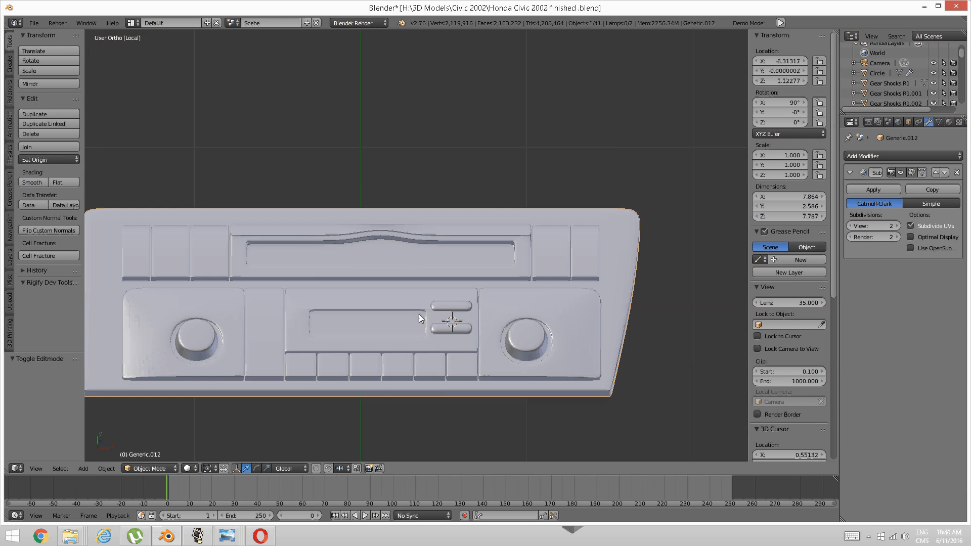
- Return to Edit Mode and add a lengthwise loop cut along the centre panel's upper strip, slid close to its lower edge
{"action": "scroll", "coordinate": [529, 258], "scroll_direction": "up", "scroll_amount": 6}
{"action": "key", "text": "Tab"}
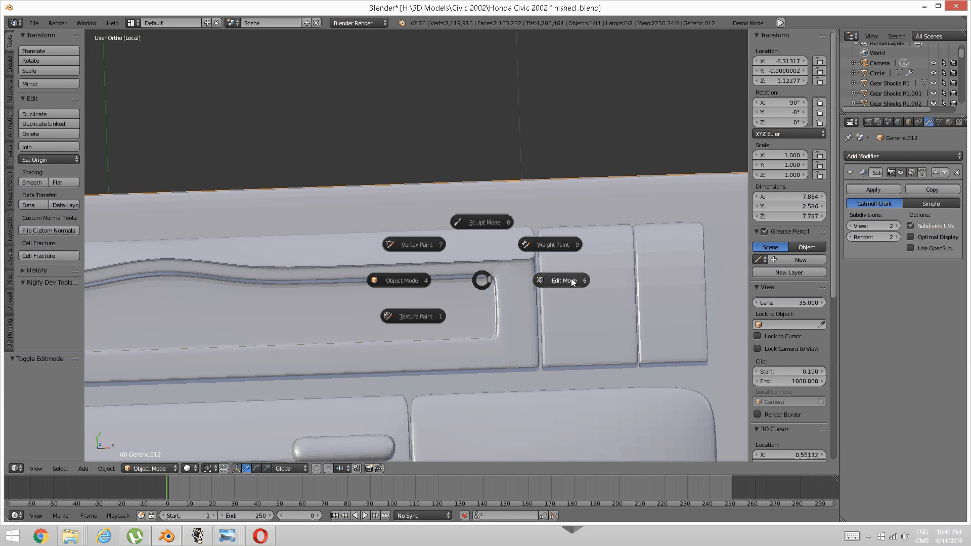
{"action": "left_click", "coordinate": [540, 274]}
{"action": "scroll", "coordinate": [540, 275], "scroll_direction": "up", "scroll_amount": 2}
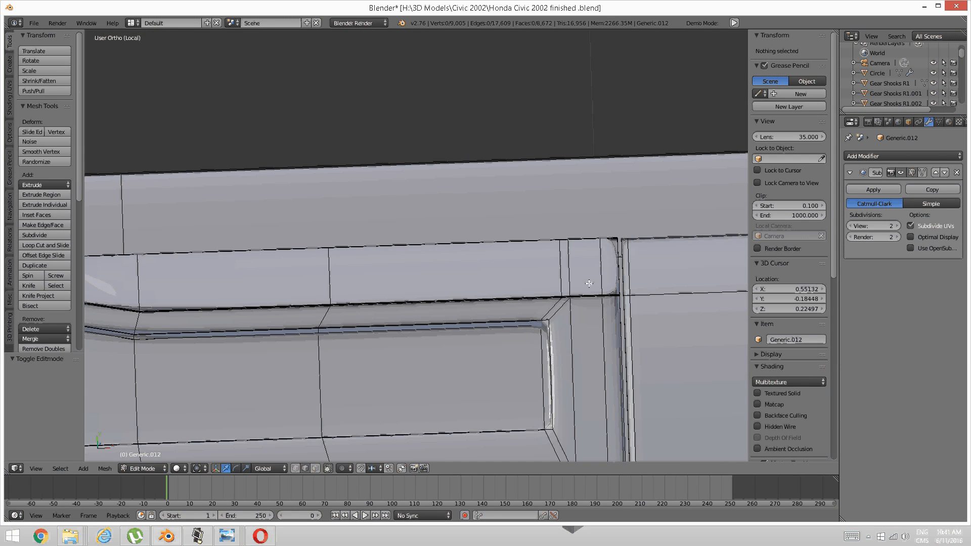
{"action": "key", "text": "ctrl+r"}
{"action": "left_click", "coordinate": [594, 278]}
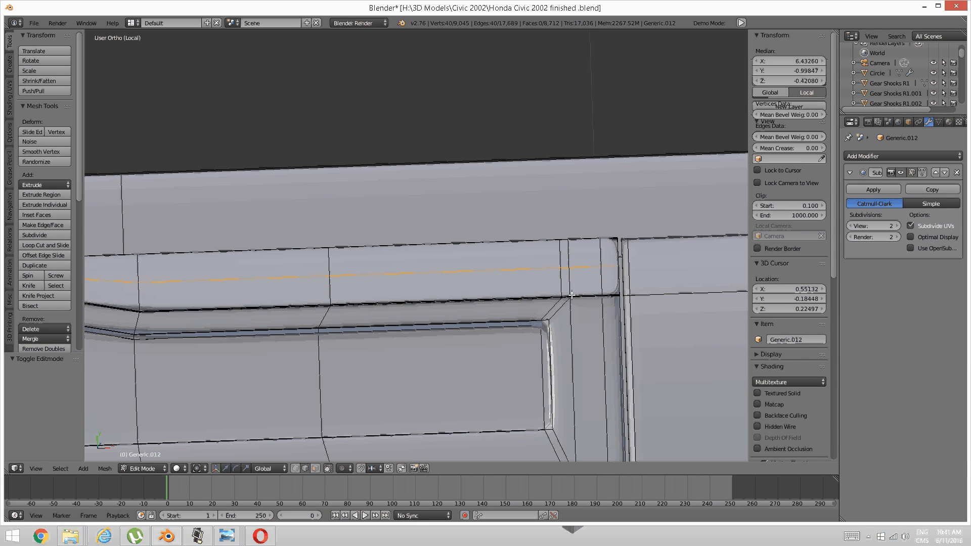
{"action": "left_click", "coordinate": [571, 305]}
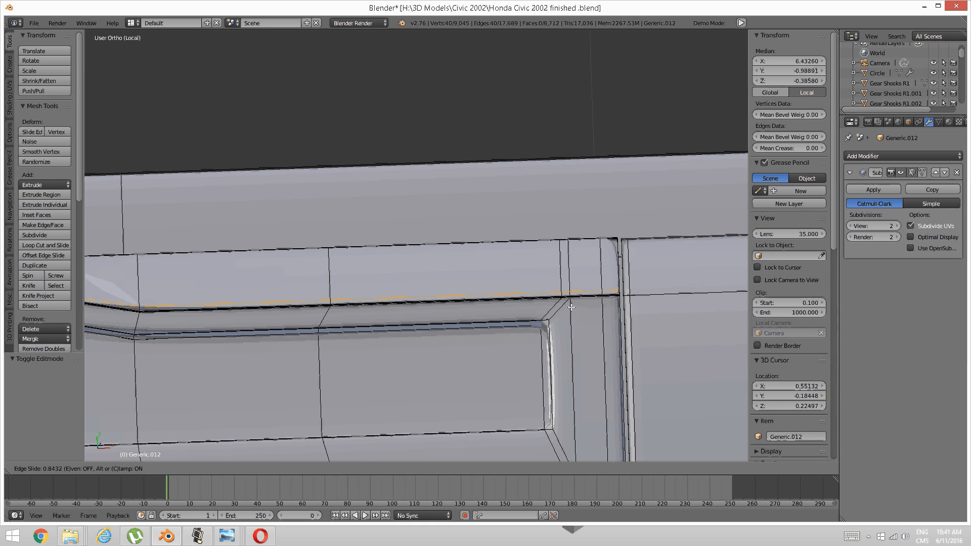
{"action": "key", "text": "a"}
- Add a second lengthwise loop cut along the upper strip, slid towards its upper edge
{"action": "middle_click_drag", "start_coordinate": [576, 299], "coordinate": [568, 322], "text": "shift"}
{"action": "key", "text": "ctrl+r"}
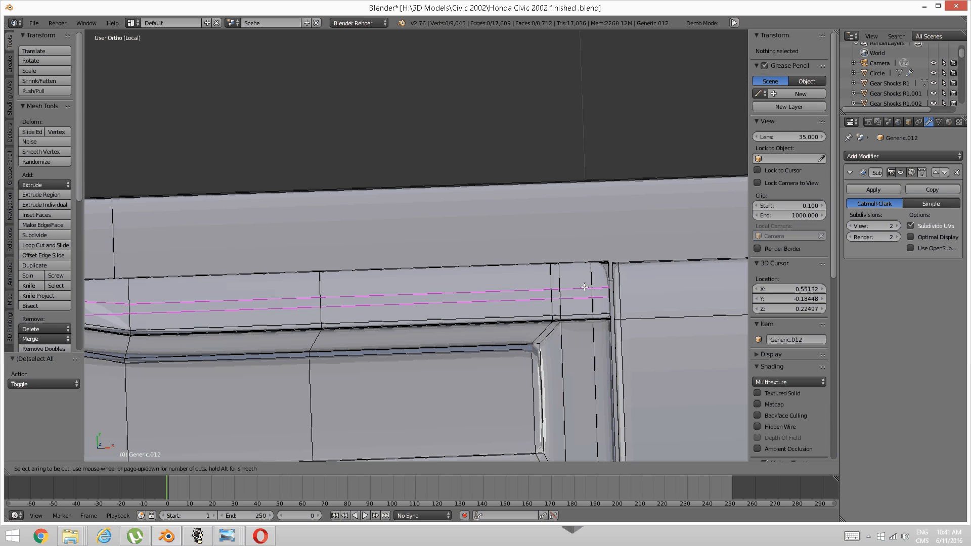
{"action": "left_click", "coordinate": [584, 287]}
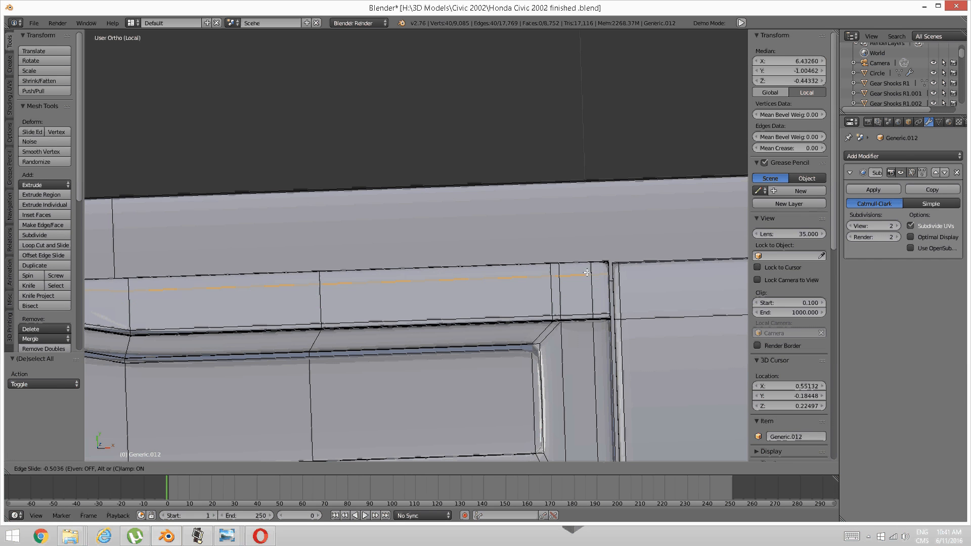
{"action": "left_click", "coordinate": [587, 270]}
{"action": "key", "text": "a"}
- Inspect the sharpened lip on the smoothed faceplate in Object Mode and return to Edit Mode
{"action": "scroll", "coordinate": [587, 268], "scroll_direction": "down", "scroll_amount": 4}
{"action": "middle_click_drag", "start_coordinate": [360, 331], "coordinate": [538, 312], "text": "shift"}
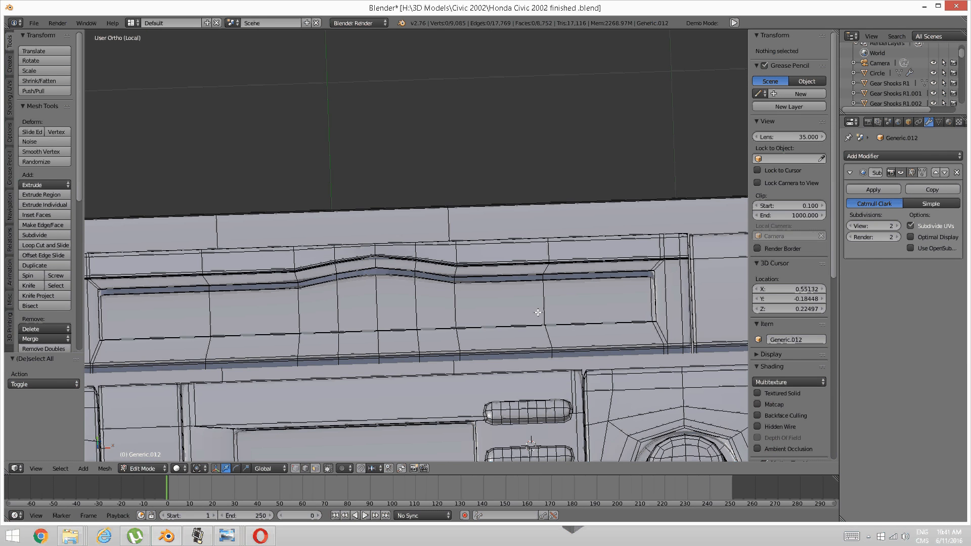
{"action": "key", "text": "Tab"}
{"action": "left_click", "coordinate": [440, 319]}
{"action": "middle_click_drag", "start_coordinate": [531, 268], "coordinate": [508, 268]}
{"action": "middle_click_drag", "start_coordinate": [456, 288], "coordinate": [507, 263]}
{"action": "key", "text": "Tab"}
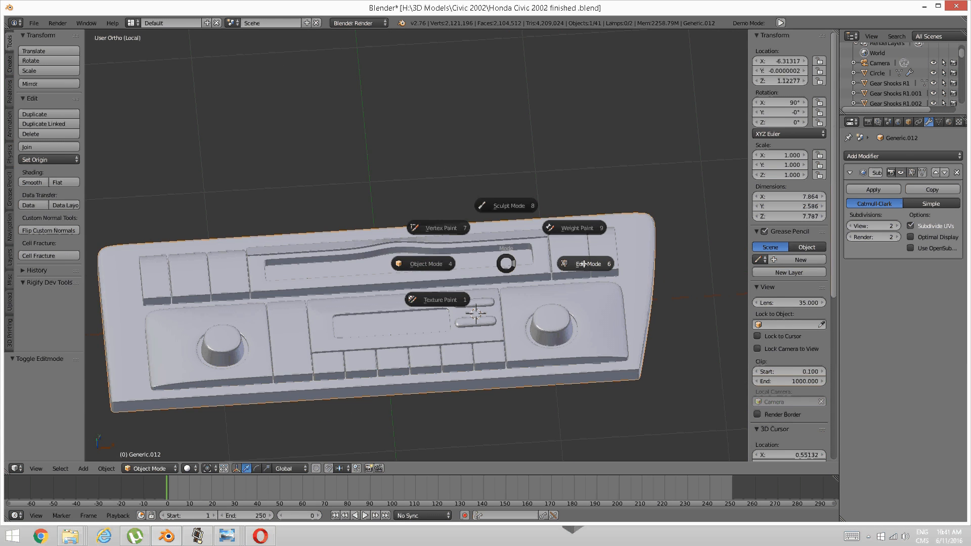
{"action": "left_click", "coordinate": [577, 263]}
{"action": "scroll", "coordinate": [578, 264], "scroll_direction": "down", "scroll_amount": 2}
{"action": "middle_click_drag", "start_coordinate": [578, 263], "coordinate": [516, 268]}
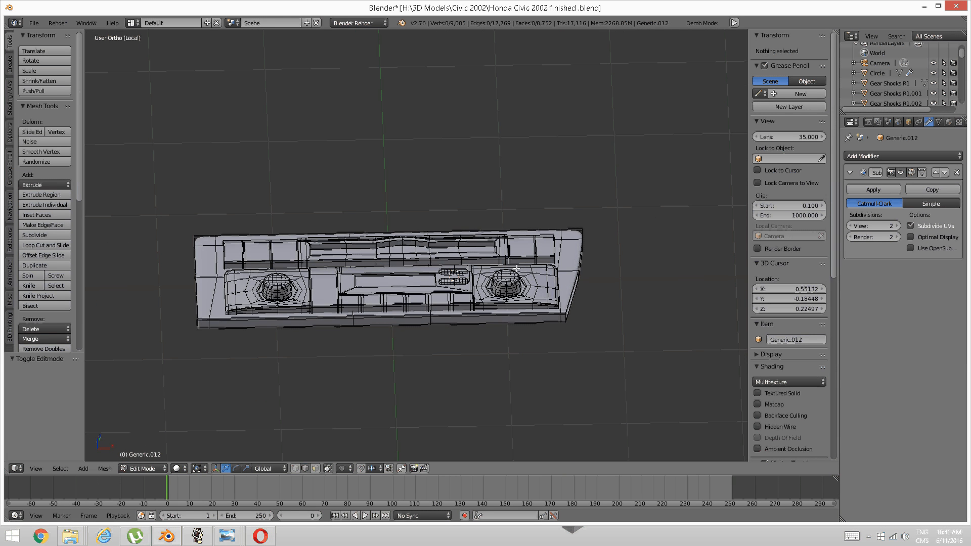
- Inspect the whole faceplate's mesh in wireframe shading and restore solid shading
{"action": "key", "text": "z"}
{"action": "left_click", "coordinate": [618, 276]}
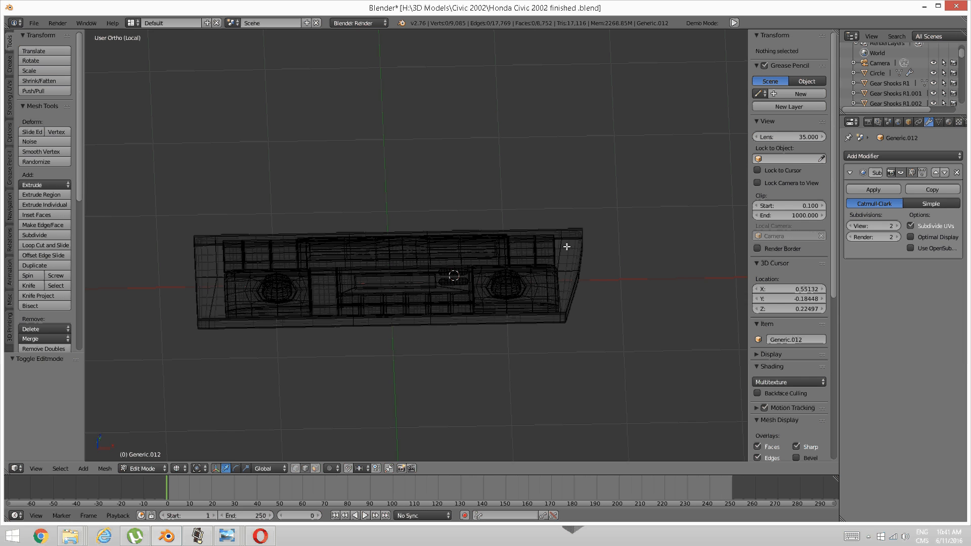
{"action": "middle_click_drag", "start_coordinate": [493, 248], "coordinate": [470, 271]}
{"action": "scroll", "coordinate": [495, 284], "scroll_direction": "up", "scroll_amount": 2}
{"action": "scroll", "coordinate": [496, 286], "scroll_direction": "down", "scroll_amount": 2}
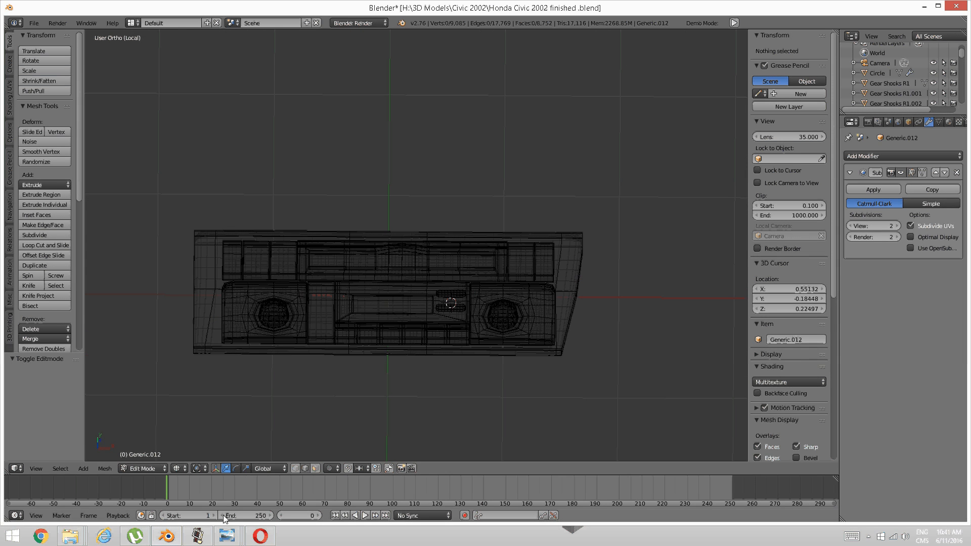
{"action": "left_click", "coordinate": [210, 537]}
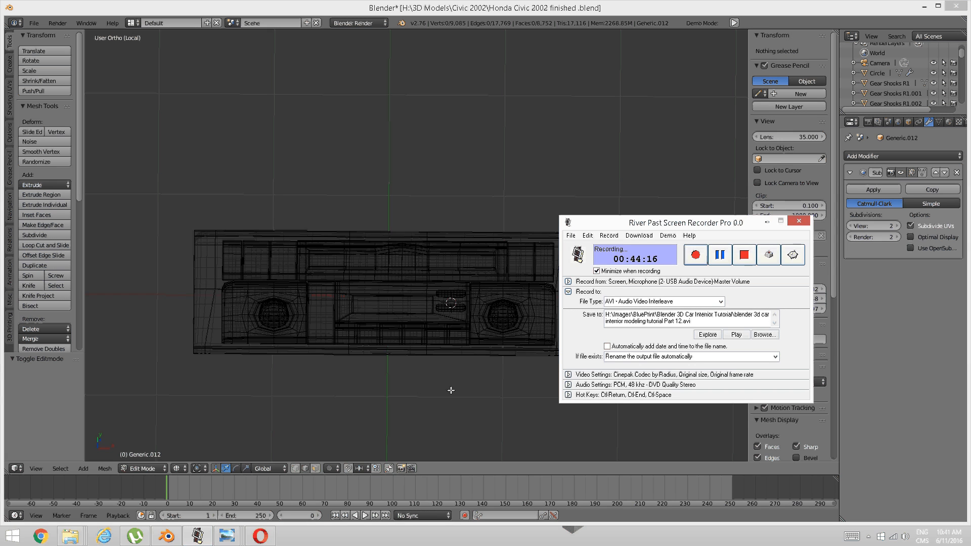
{"action": "left_click", "coordinate": [197, 536]}
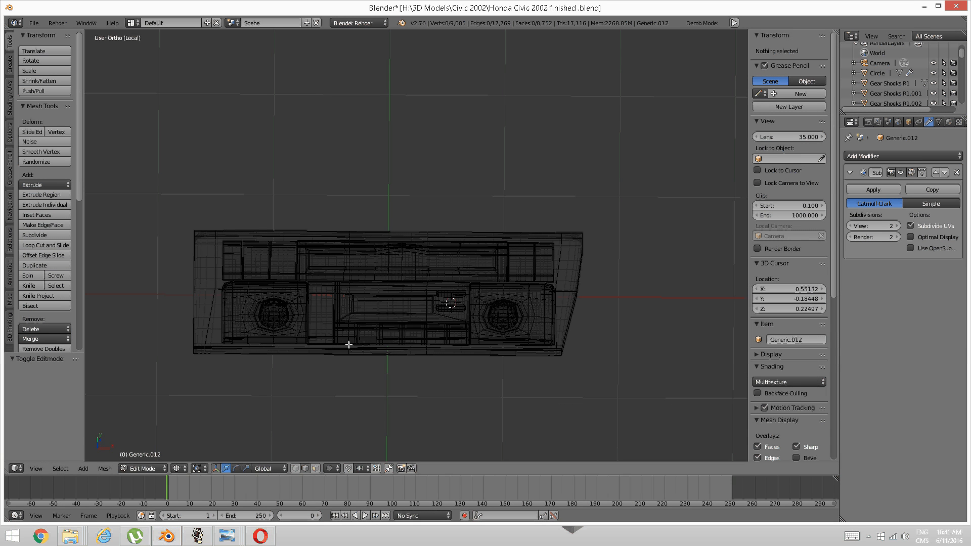
{"action": "scroll", "coordinate": [347, 340], "scroll_direction": "up", "scroll_amount": 4}
{"action": "scroll", "coordinate": [349, 344], "scroll_direction": "down", "scroll_amount": 3}
{"action": "key", "text": "z"}
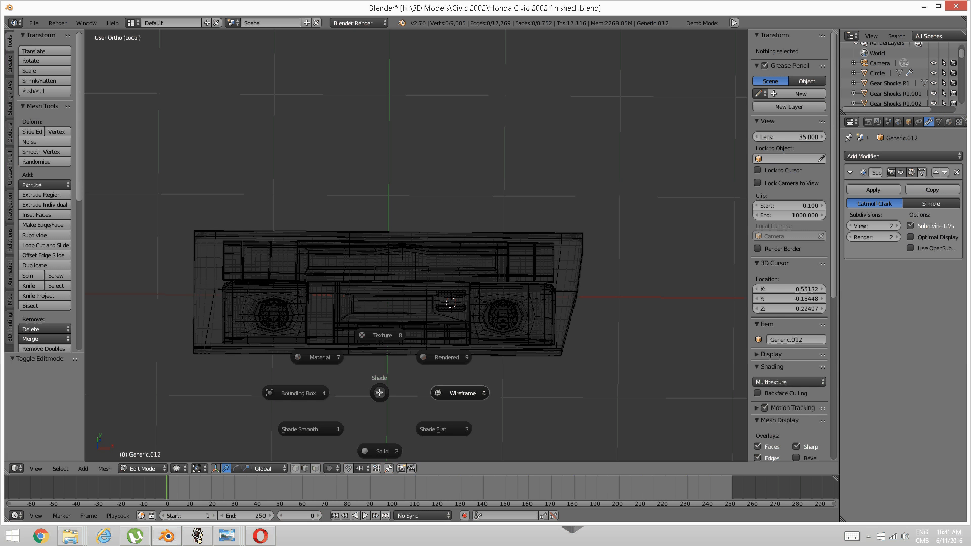
{"action": "left_click", "coordinate": [374, 445]}
{"action": "scroll", "coordinate": [395, 362], "scroll_direction": "up", "scroll_amount": 3}
{"action": "scroll", "coordinate": [395, 362], "scroll_direction": "down", "scroll_amount": 2}
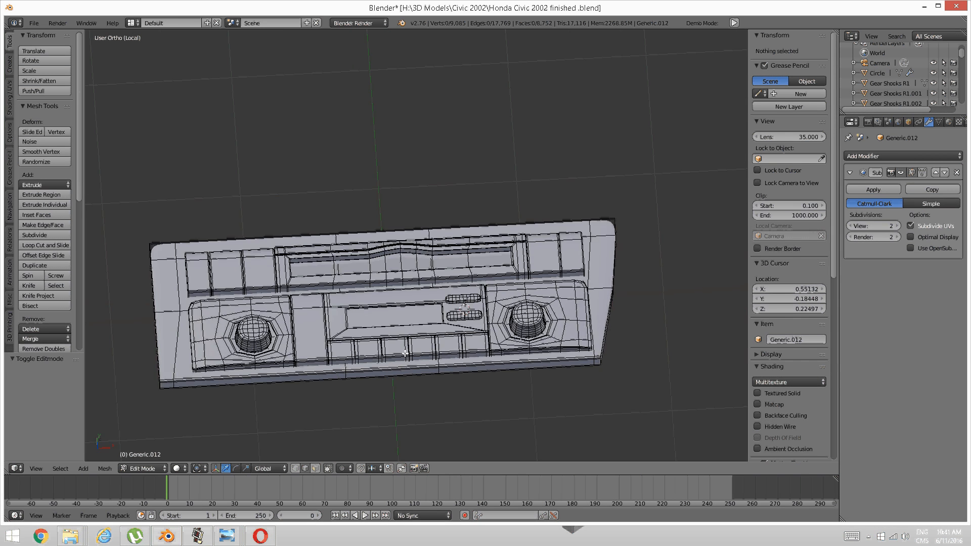
- View the faceplate beside the dashboard model and compare it with the 2002 Honda Civic dashboard reference photo
{"action": "middle_click_drag", "start_coordinate": [396, 362], "coordinate": [376, 336]}
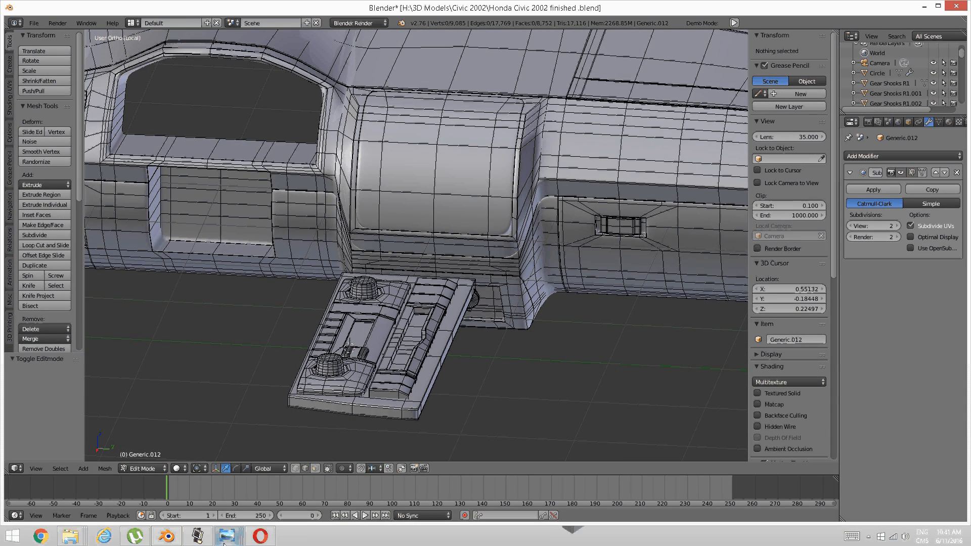
{"action": "mouse_move", "coordinate": [227, 535]}
{"action": "left_click", "coordinate": [336, 502]}
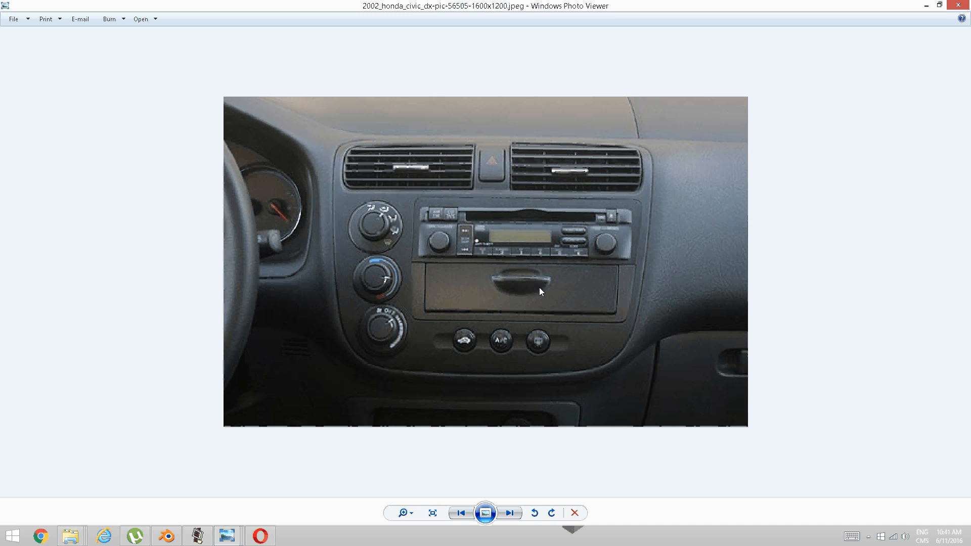
{"action": "left_click", "coordinate": [196, 540]}
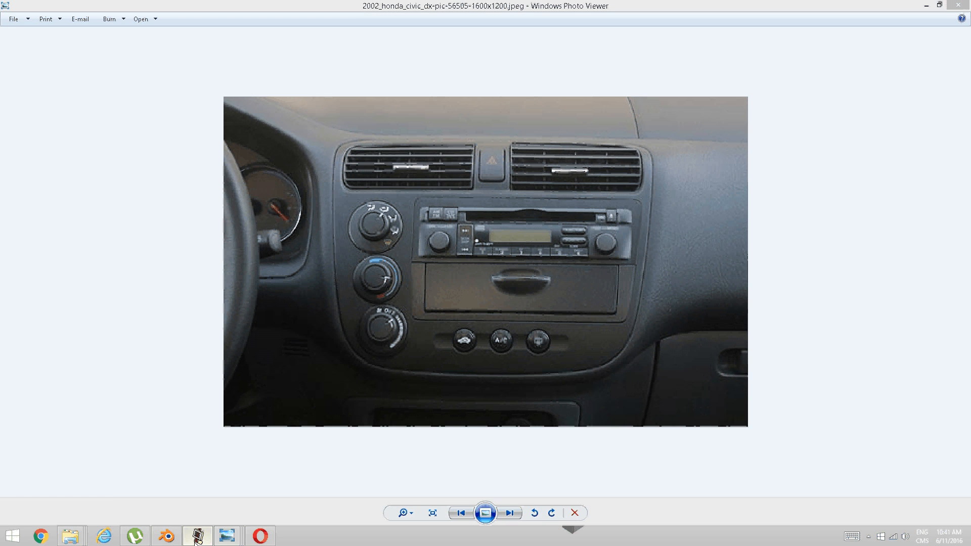
{"action": "left_click", "coordinate": [167, 536]}
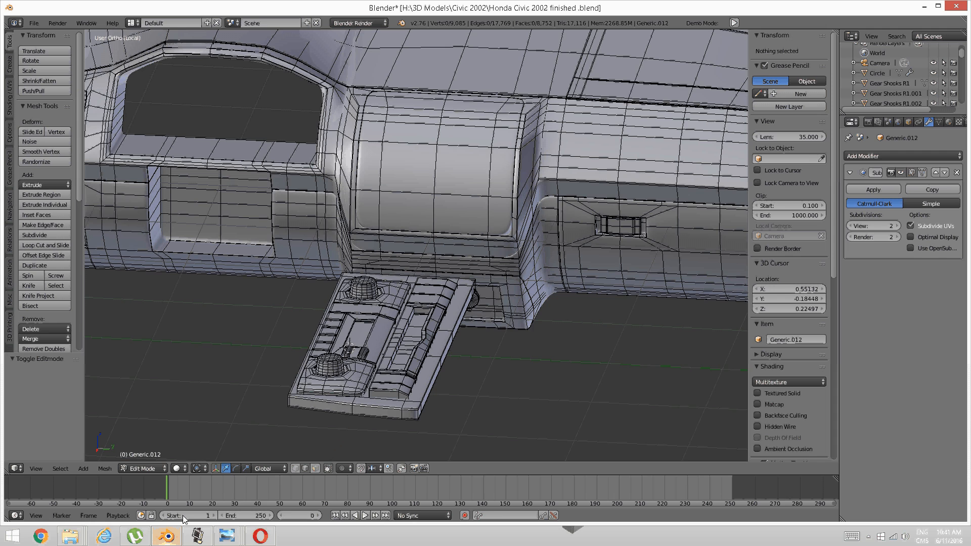
{"action": "middle_click_drag", "start_coordinate": [291, 370], "coordinate": [384, 384]}
{"action": "scroll", "coordinate": [342, 362], "scroll_direction": "up", "scroll_amount": 4}
{"action": "scroll", "coordinate": [301, 336], "scroll_direction": "down", "scroll_amount": 2}
{"action": "scroll", "coordinate": [357, 349], "scroll_direction": "up", "scroll_amount": 1}
{"action": "scroll", "coordinate": [358, 349], "scroll_direction": "up", "scroll_amount": 1}
{"action": "scroll", "coordinate": [358, 350], "scroll_direction": "down", "scroll_amount": 2}
{"action": "scroll", "coordinate": [405, 304], "scroll_direction": "down", "scroll_amount": 1}
{"action": "scroll", "coordinate": [399, 299], "scroll_direction": "up", "scroll_amount": 3}
{"action": "left_click", "coordinate": [208, 536]}
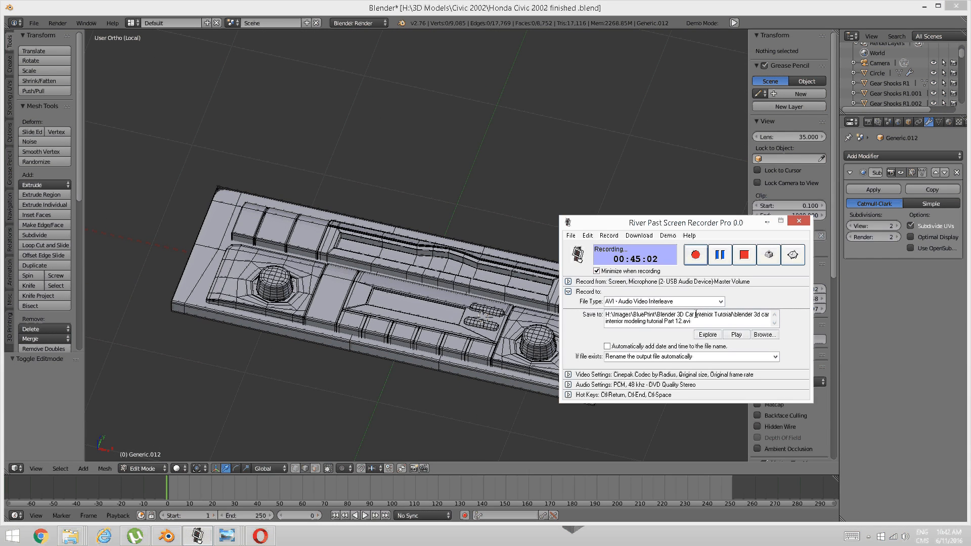